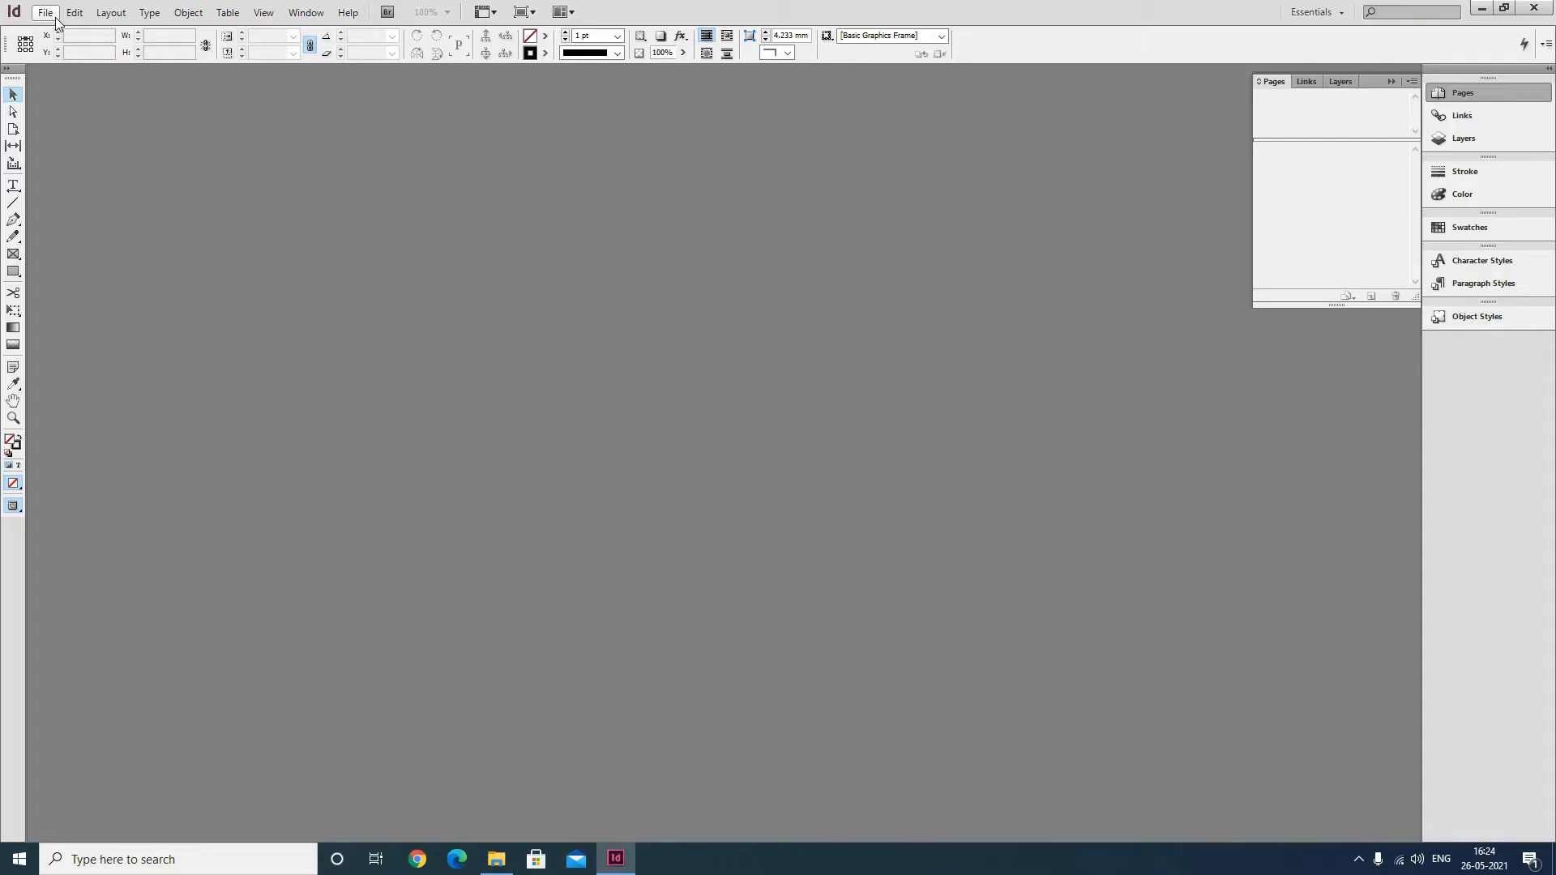
Open the recent document class02.indd.
click(44, 12)
mouse_move(83, 88)
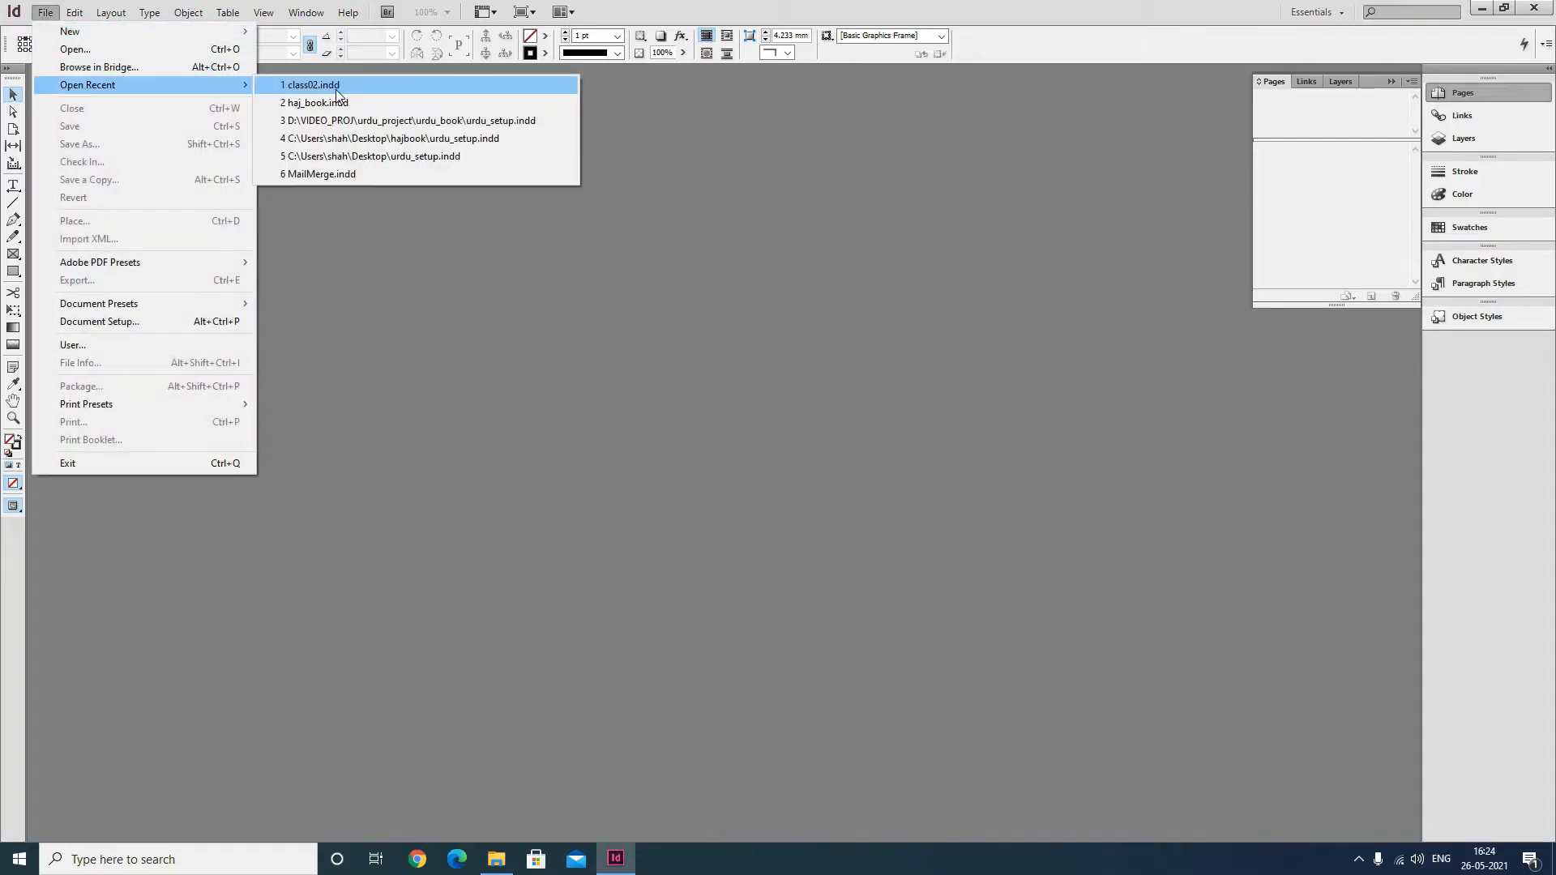
click(335, 89)
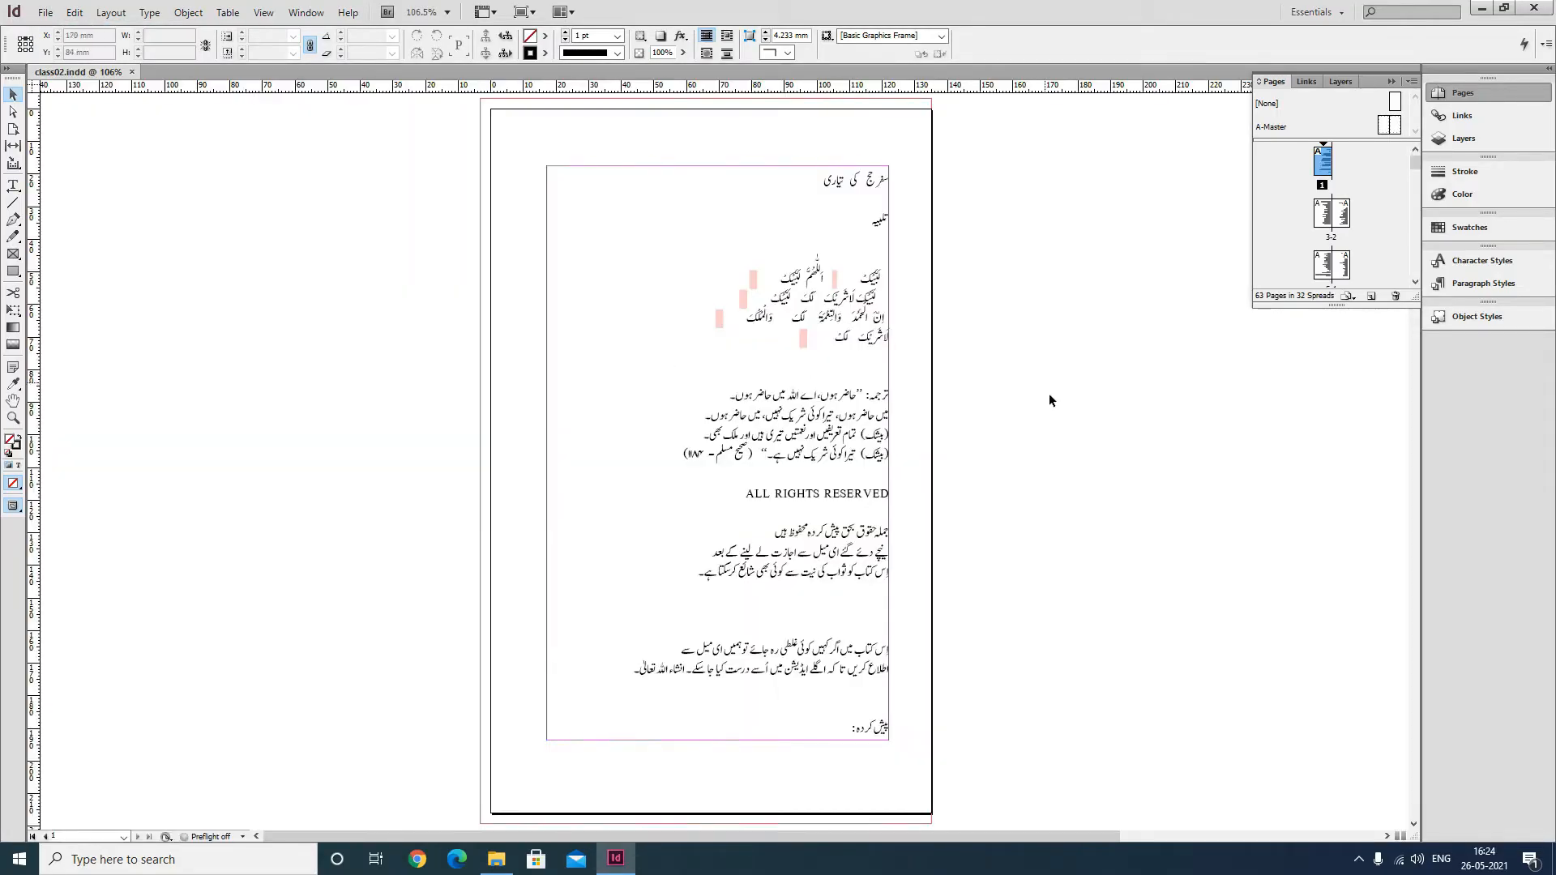
Open the A-Master spread and select the text frames on both of its pages.
double_click(1280, 128)
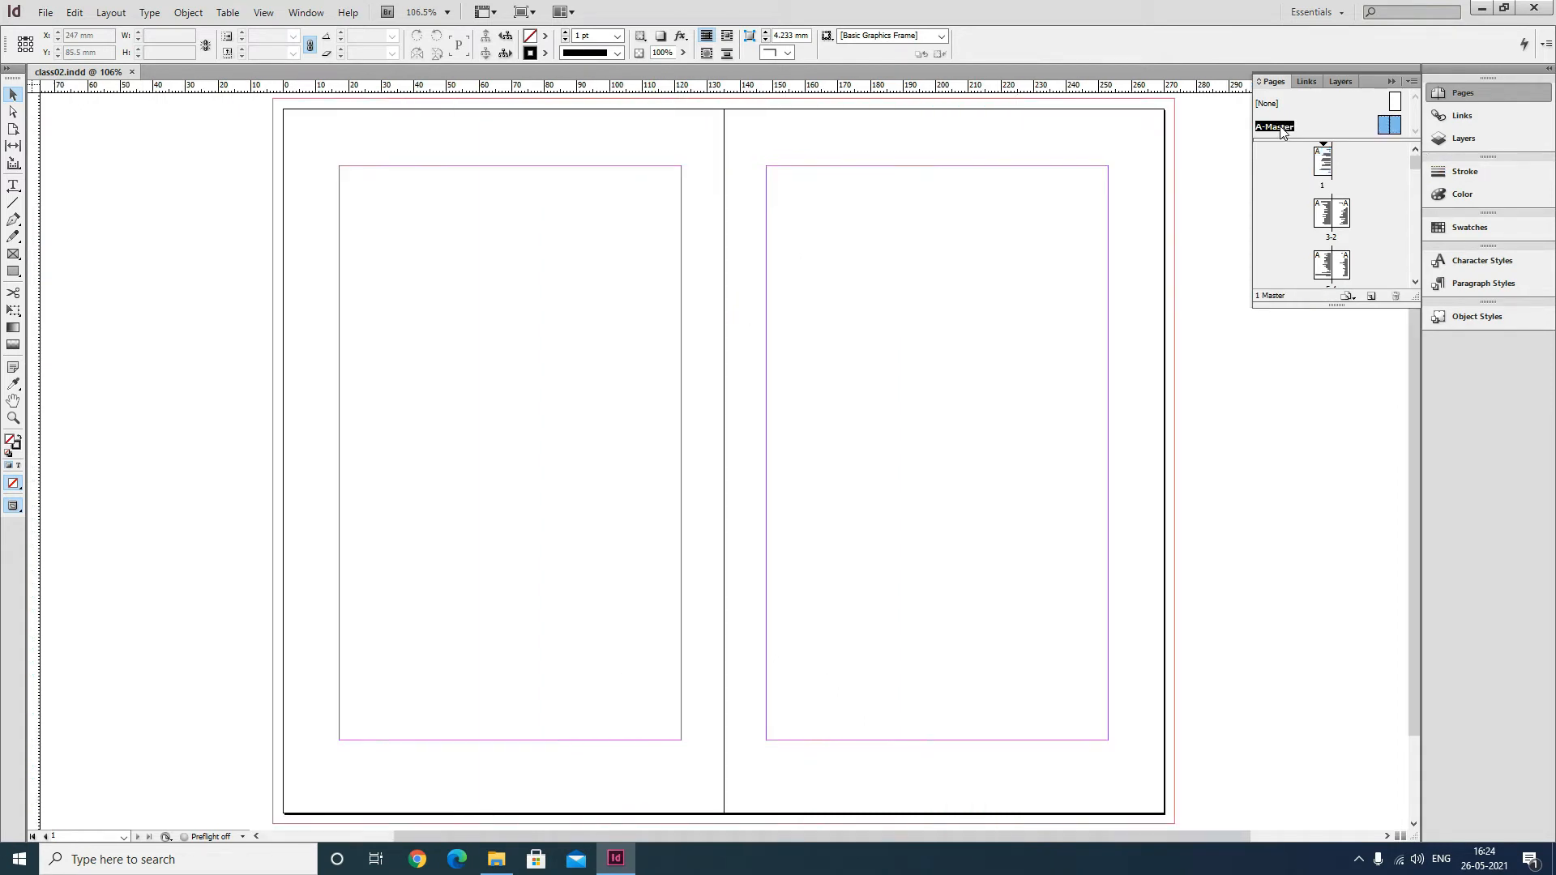
click(594, 330)
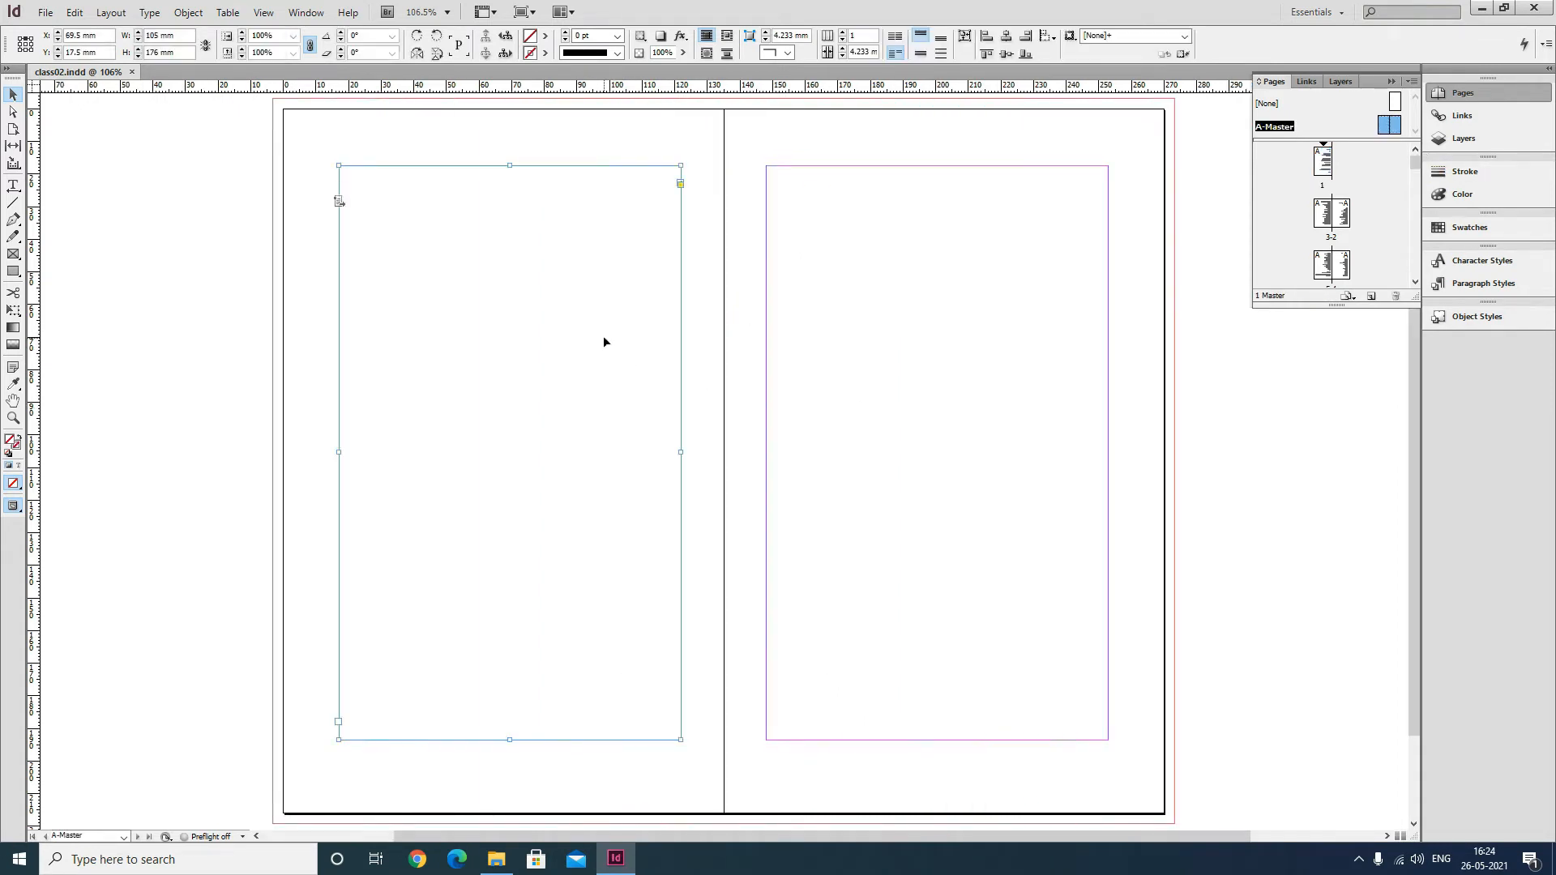
shift+click(860, 327)
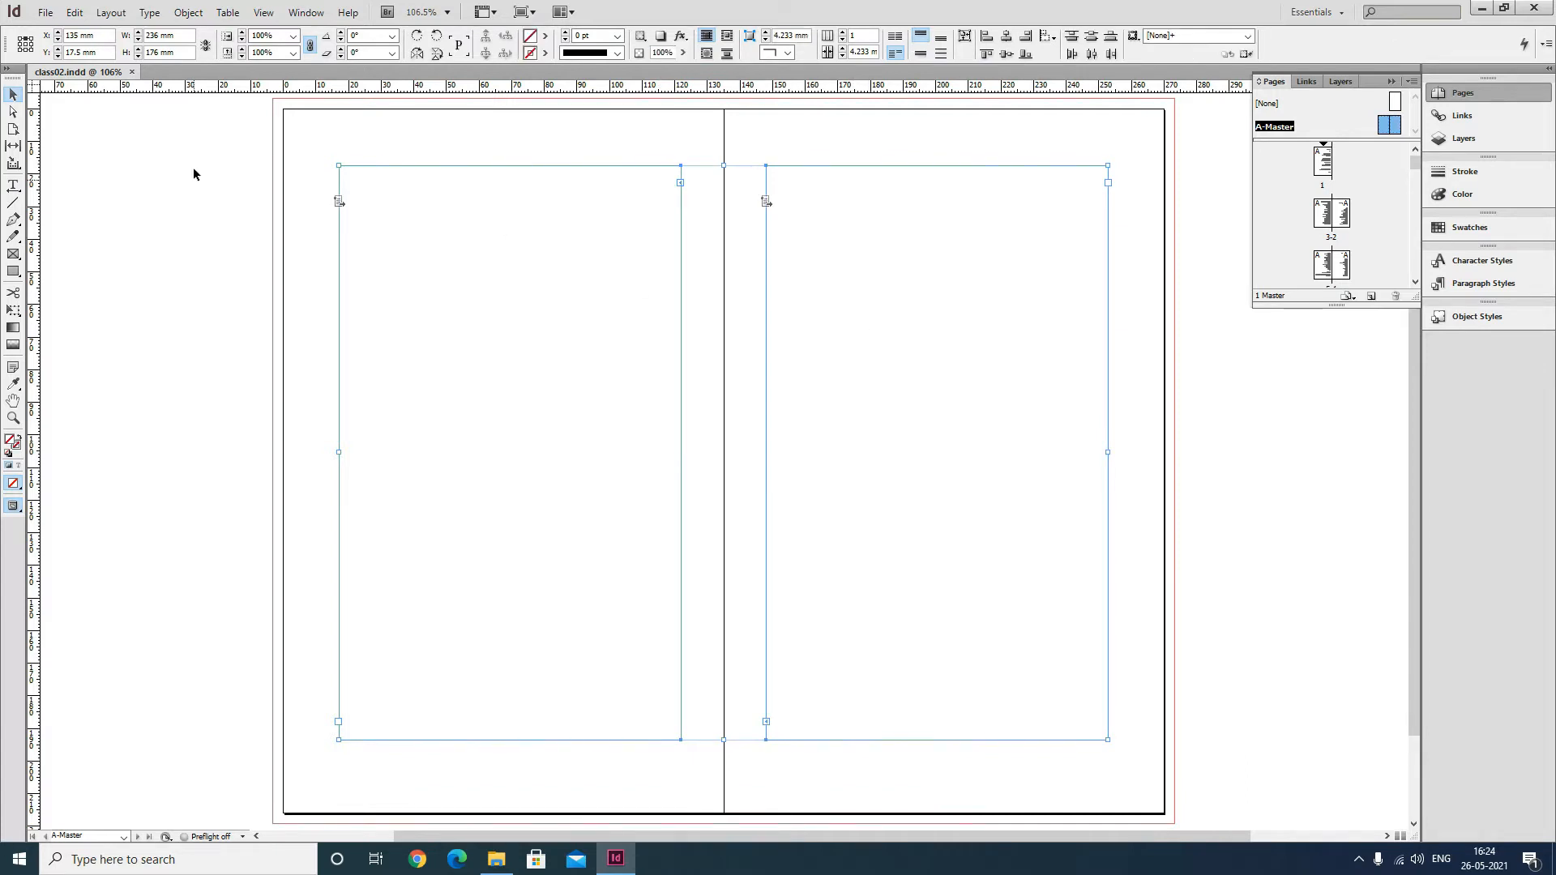
Set the first baseline offset of both master text frames to Leading in Text Frame Options.
click(159, 14)
click(188, 13)
click(268, 247)
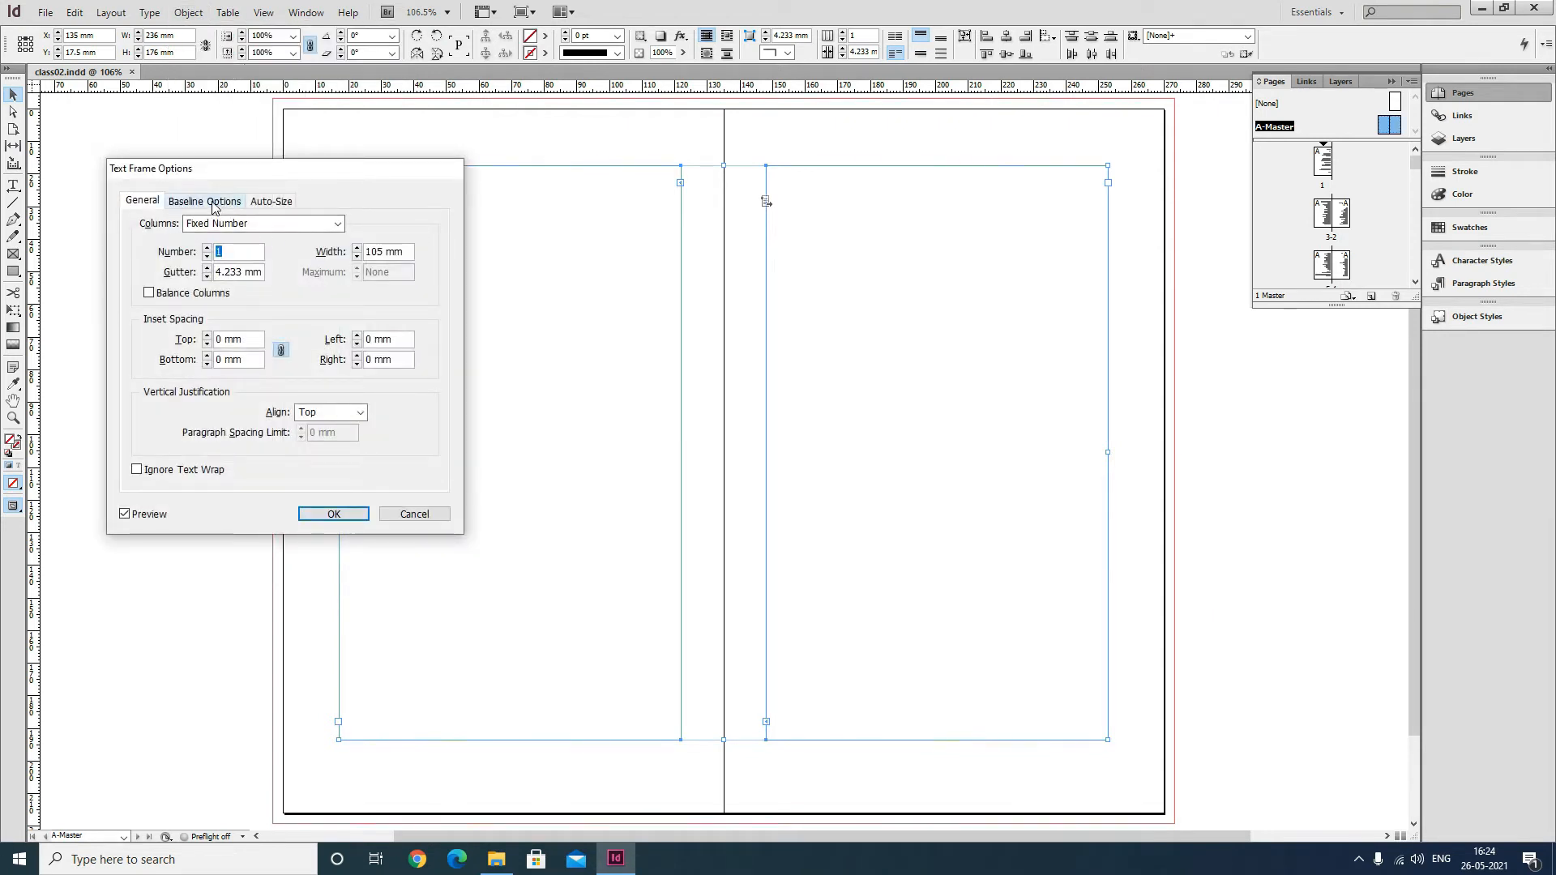
click(215, 203)
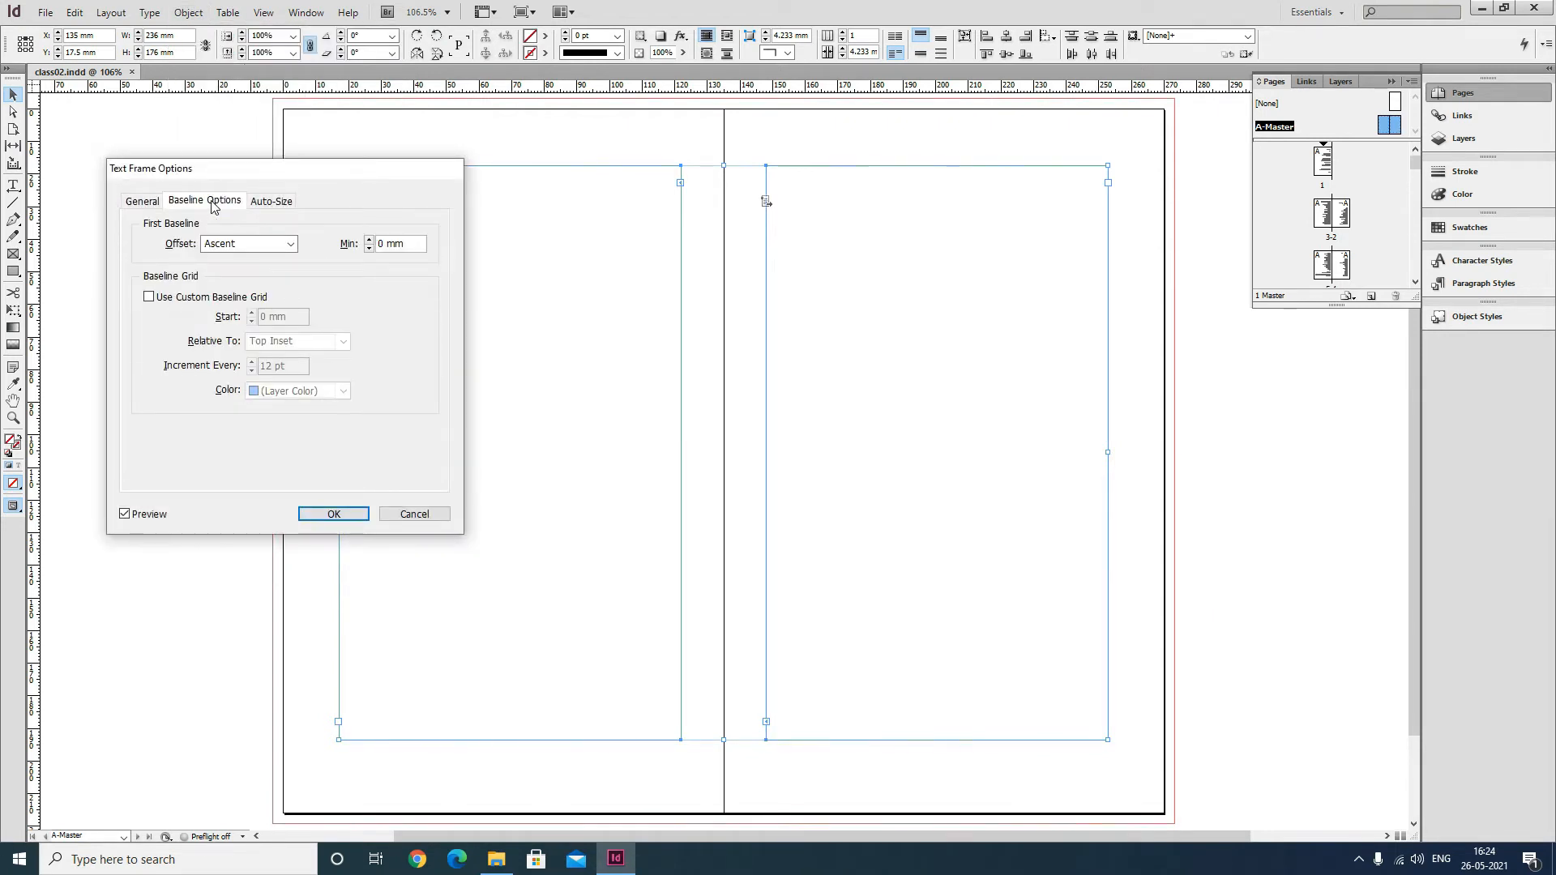
click(234, 244)
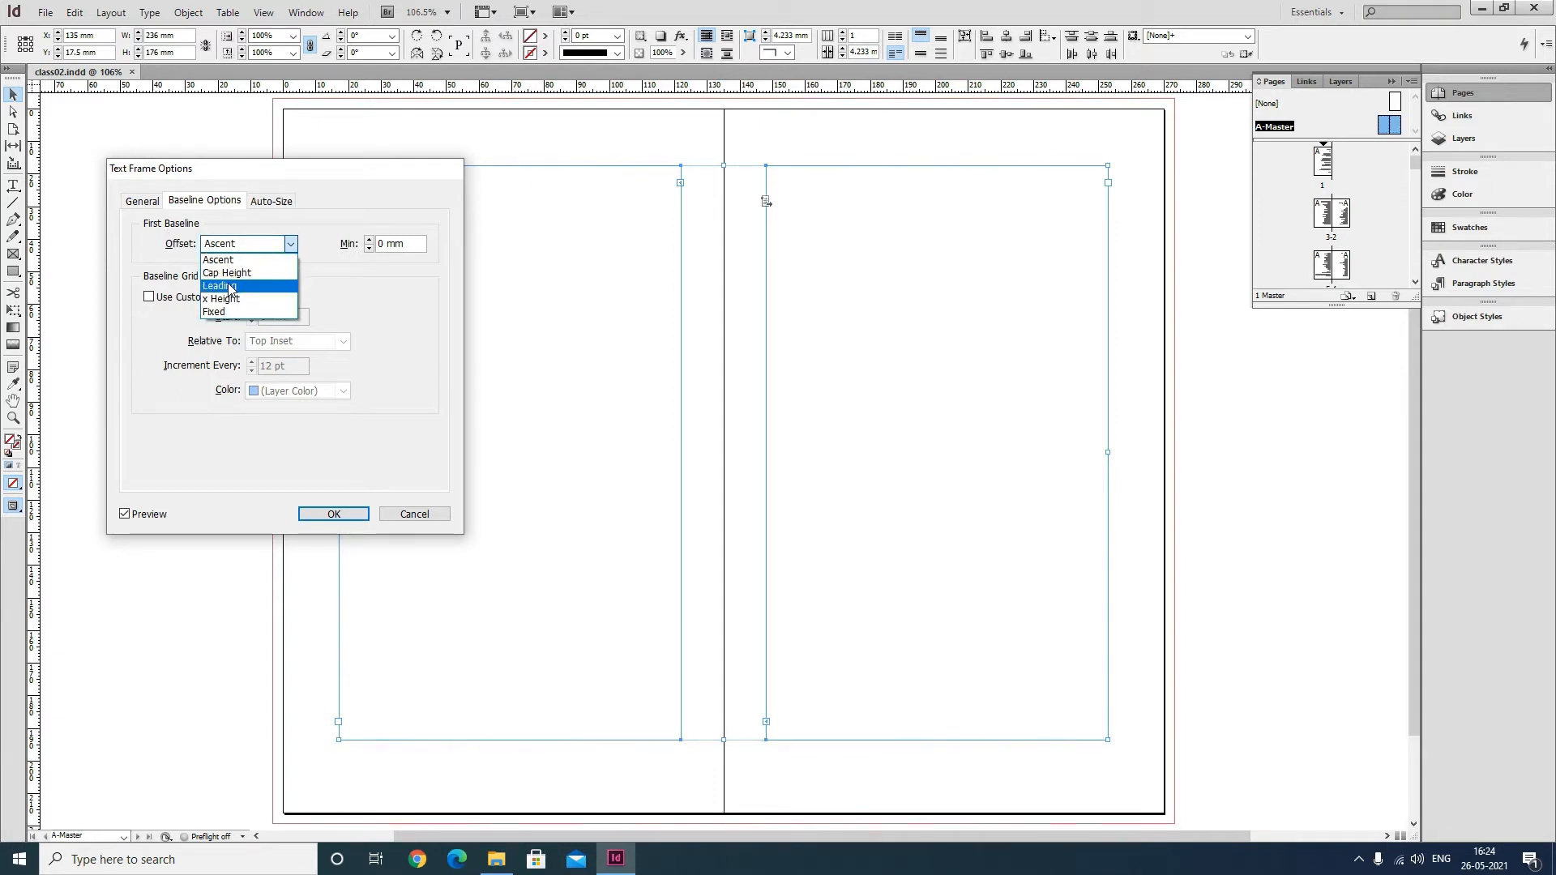
click(226, 288)
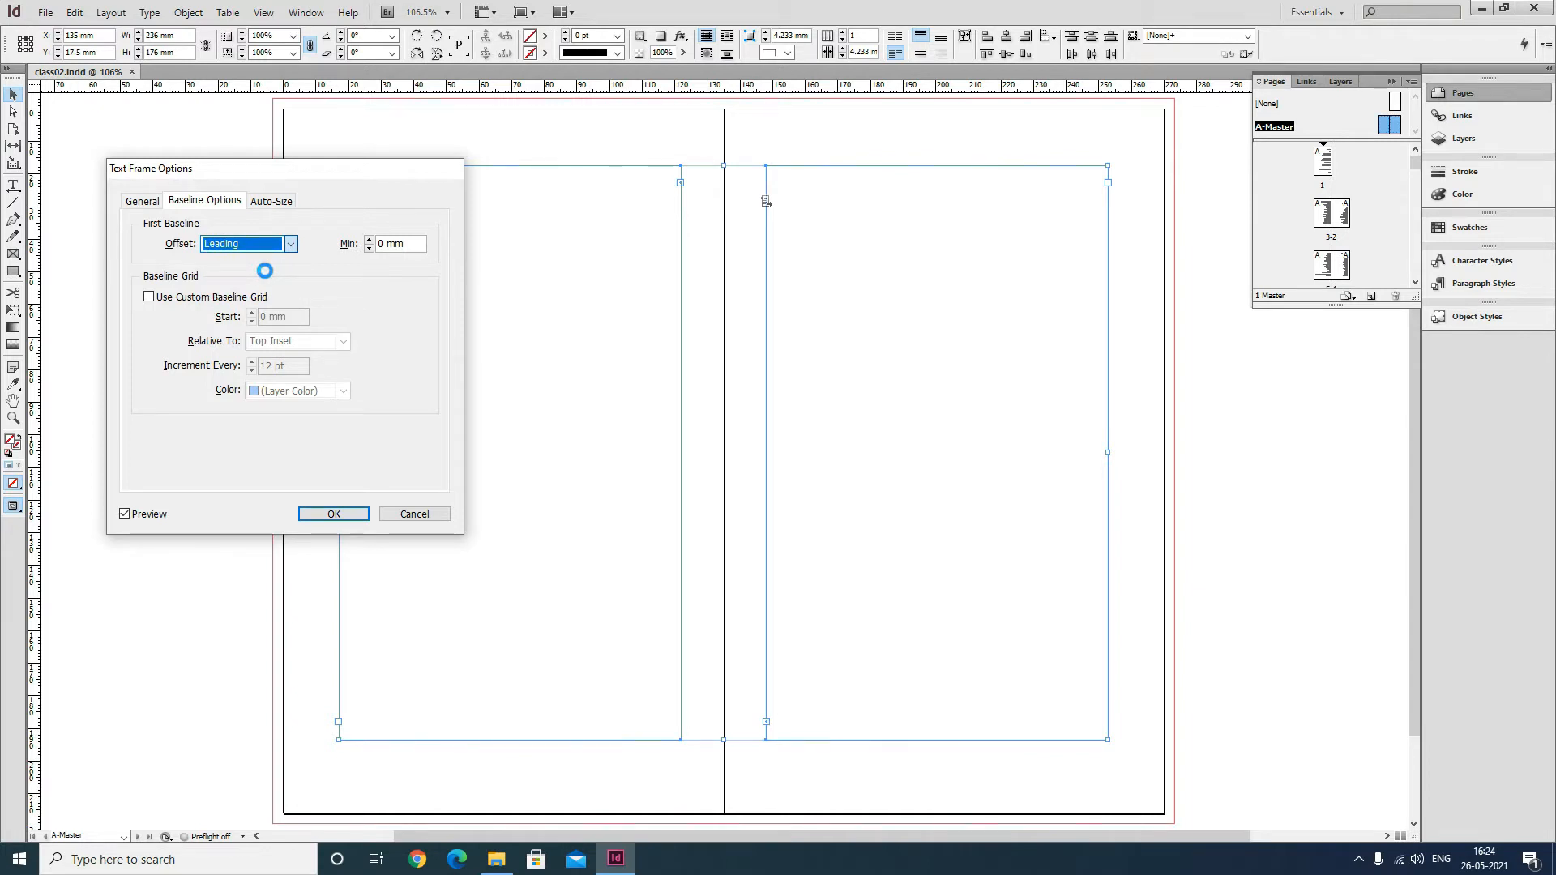
click(325, 514)
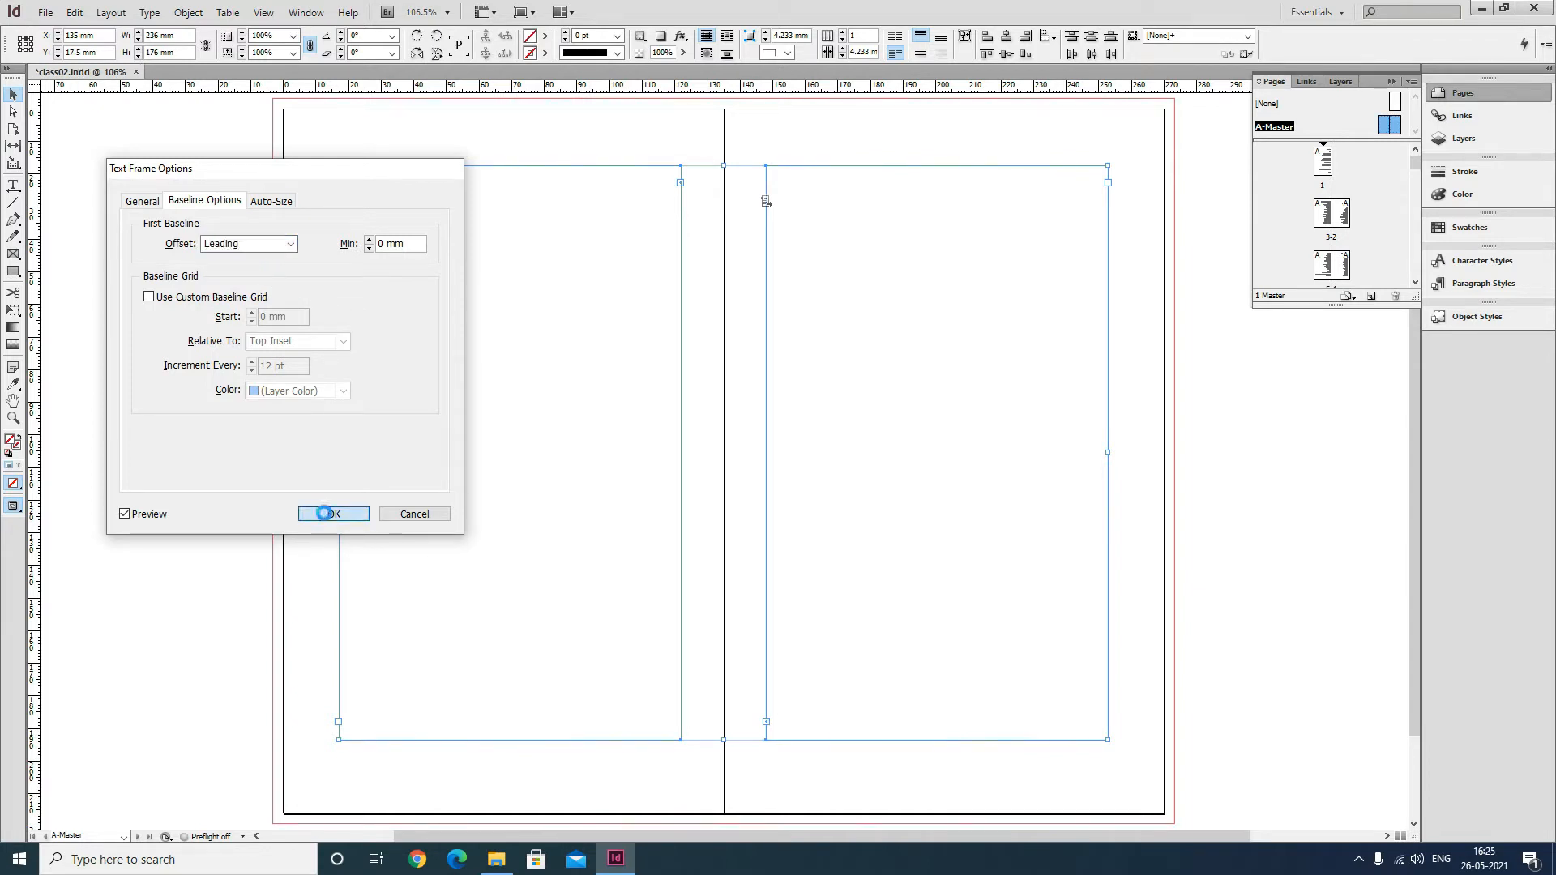
click(246, 534)
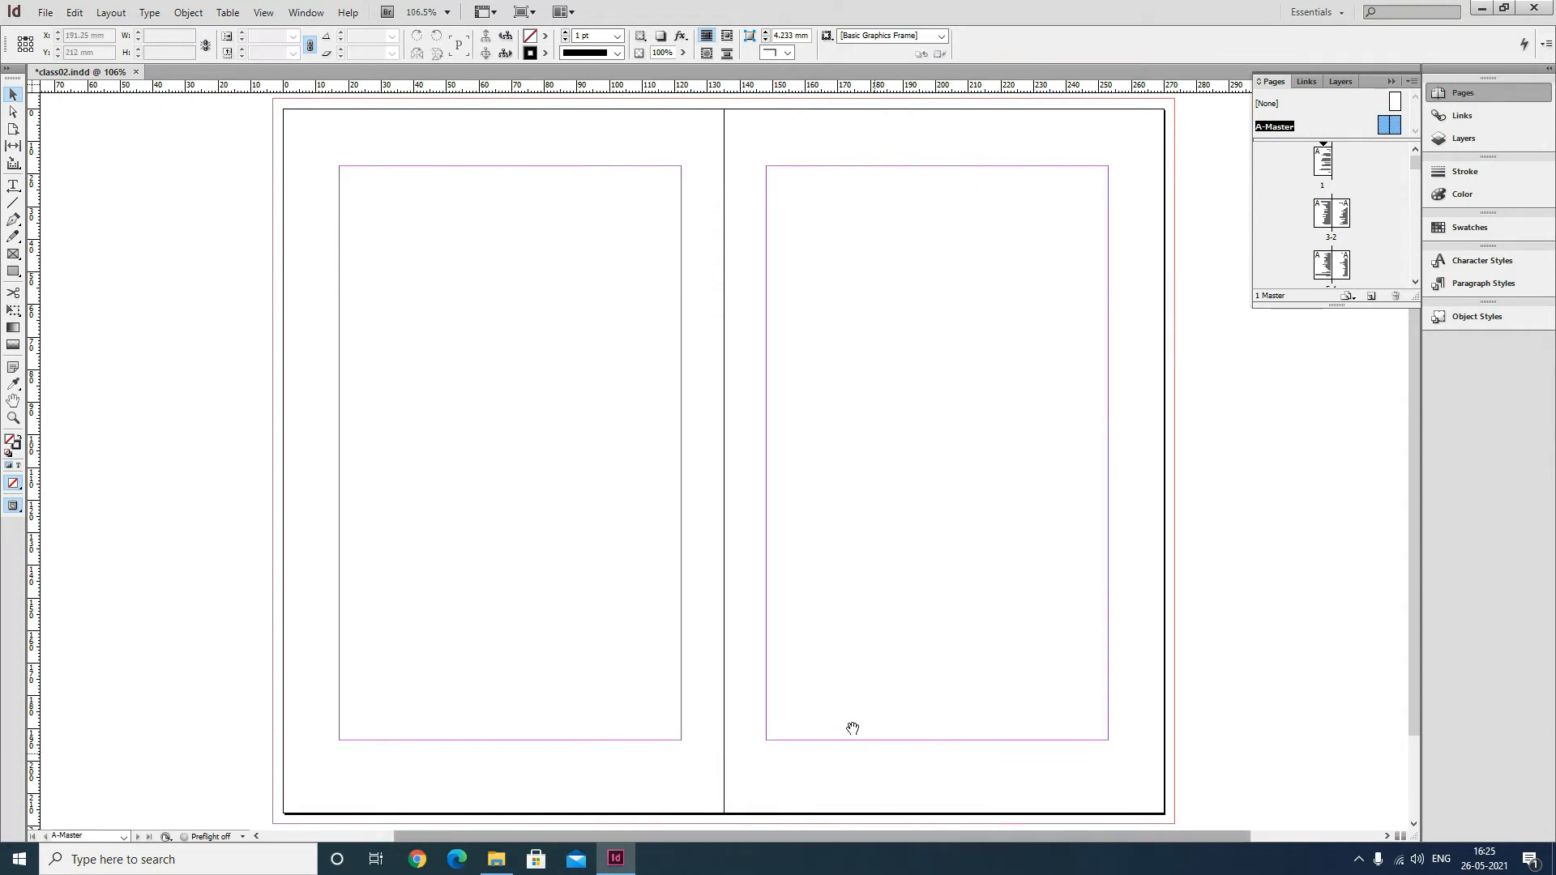
Draw a small text frame about 15 mm by 8 mm below the right page's lower margin and place the cursor in it.
drag(851, 726, 757, 559)
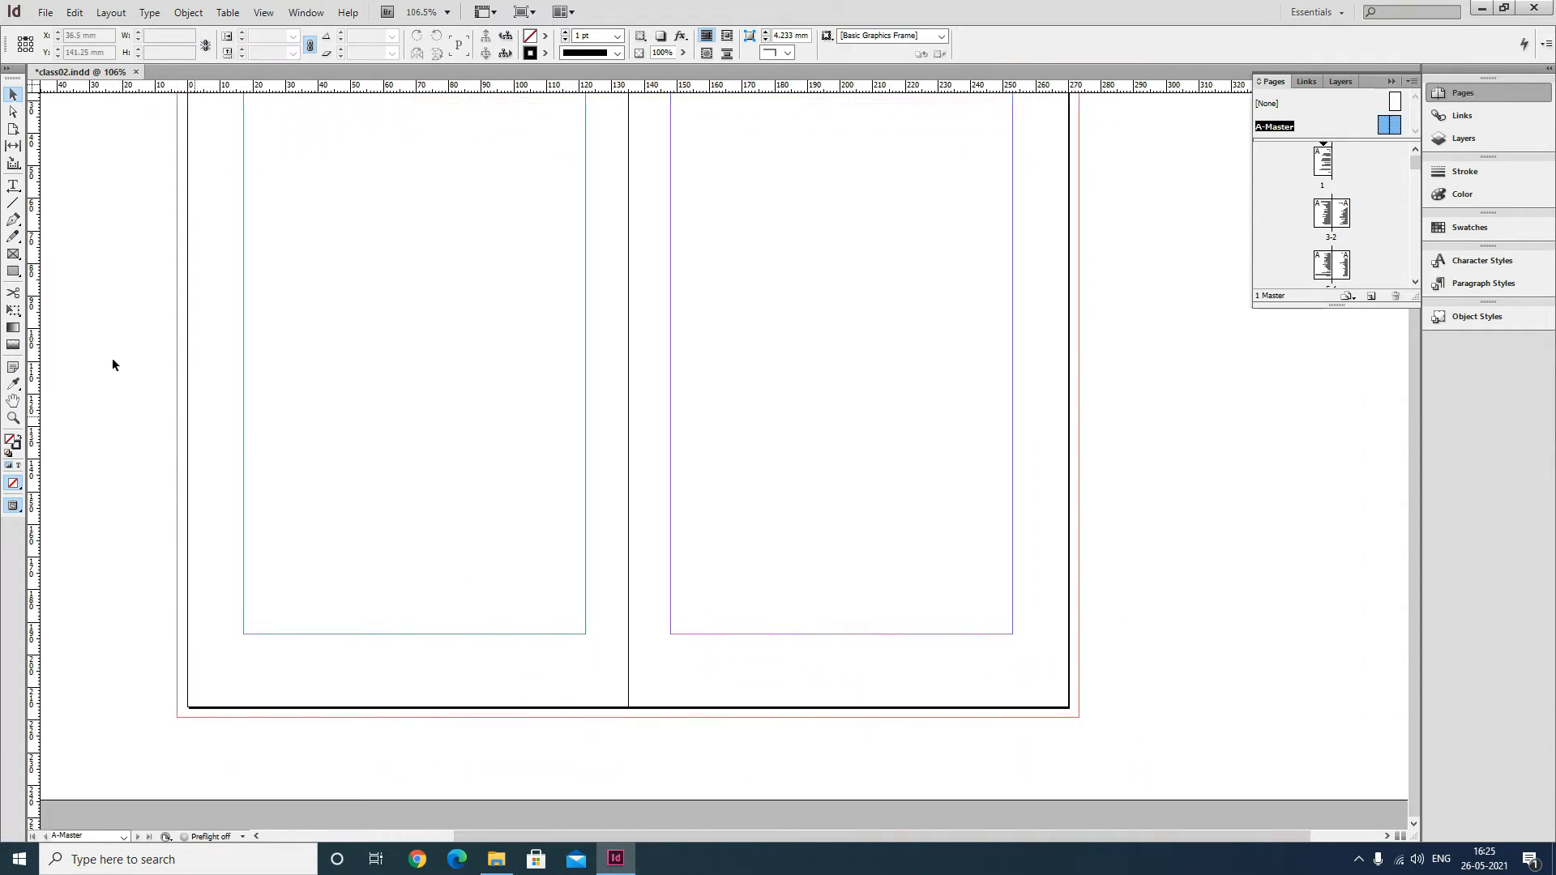
click(14, 186)
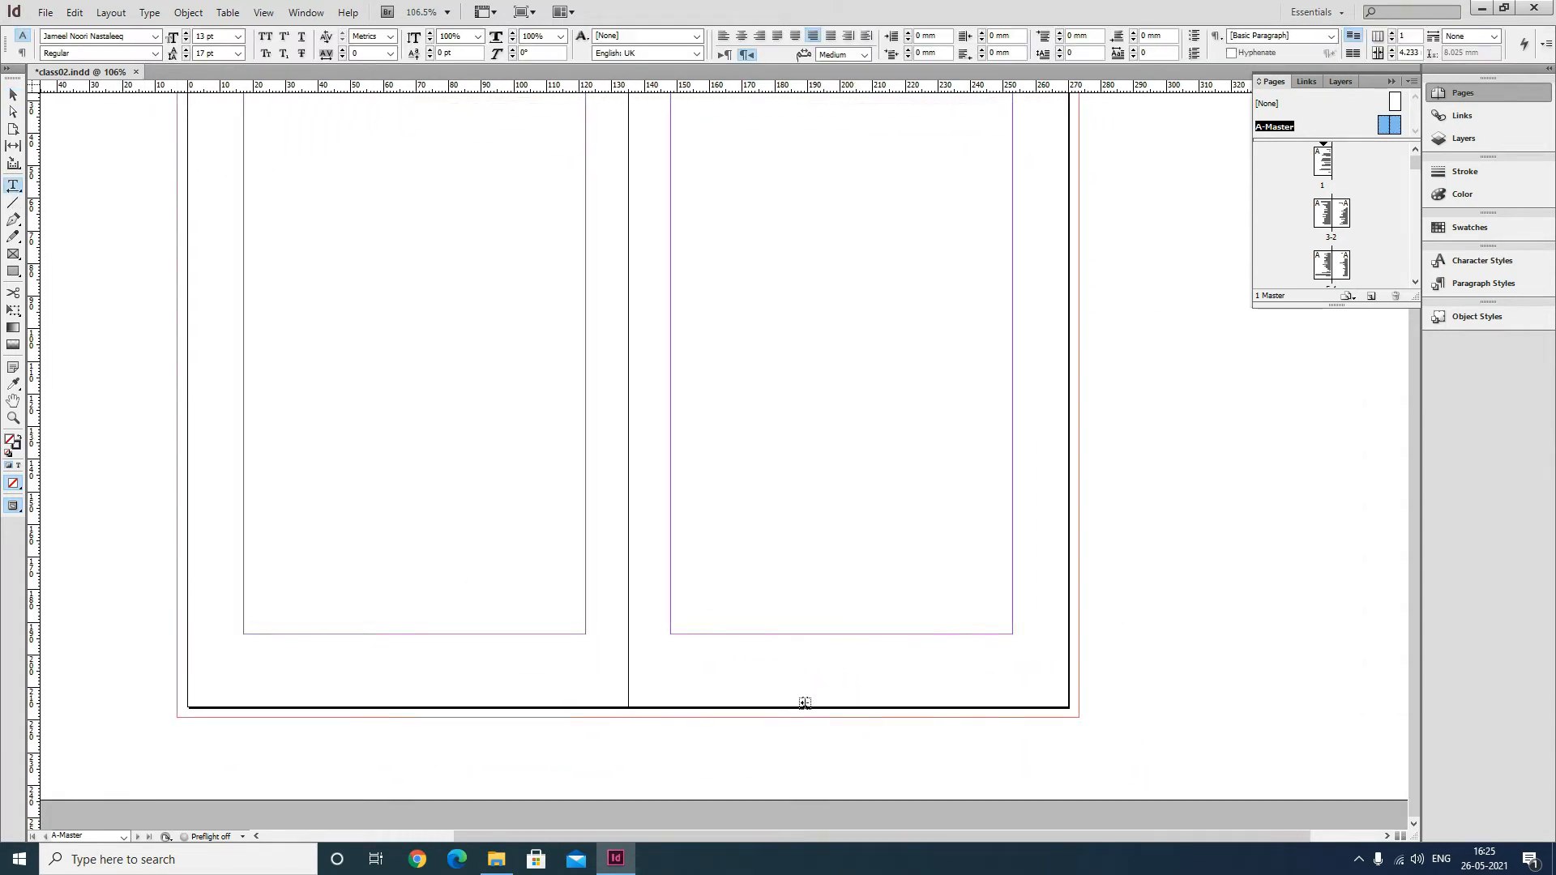
drag(952, 646, 1001, 670)
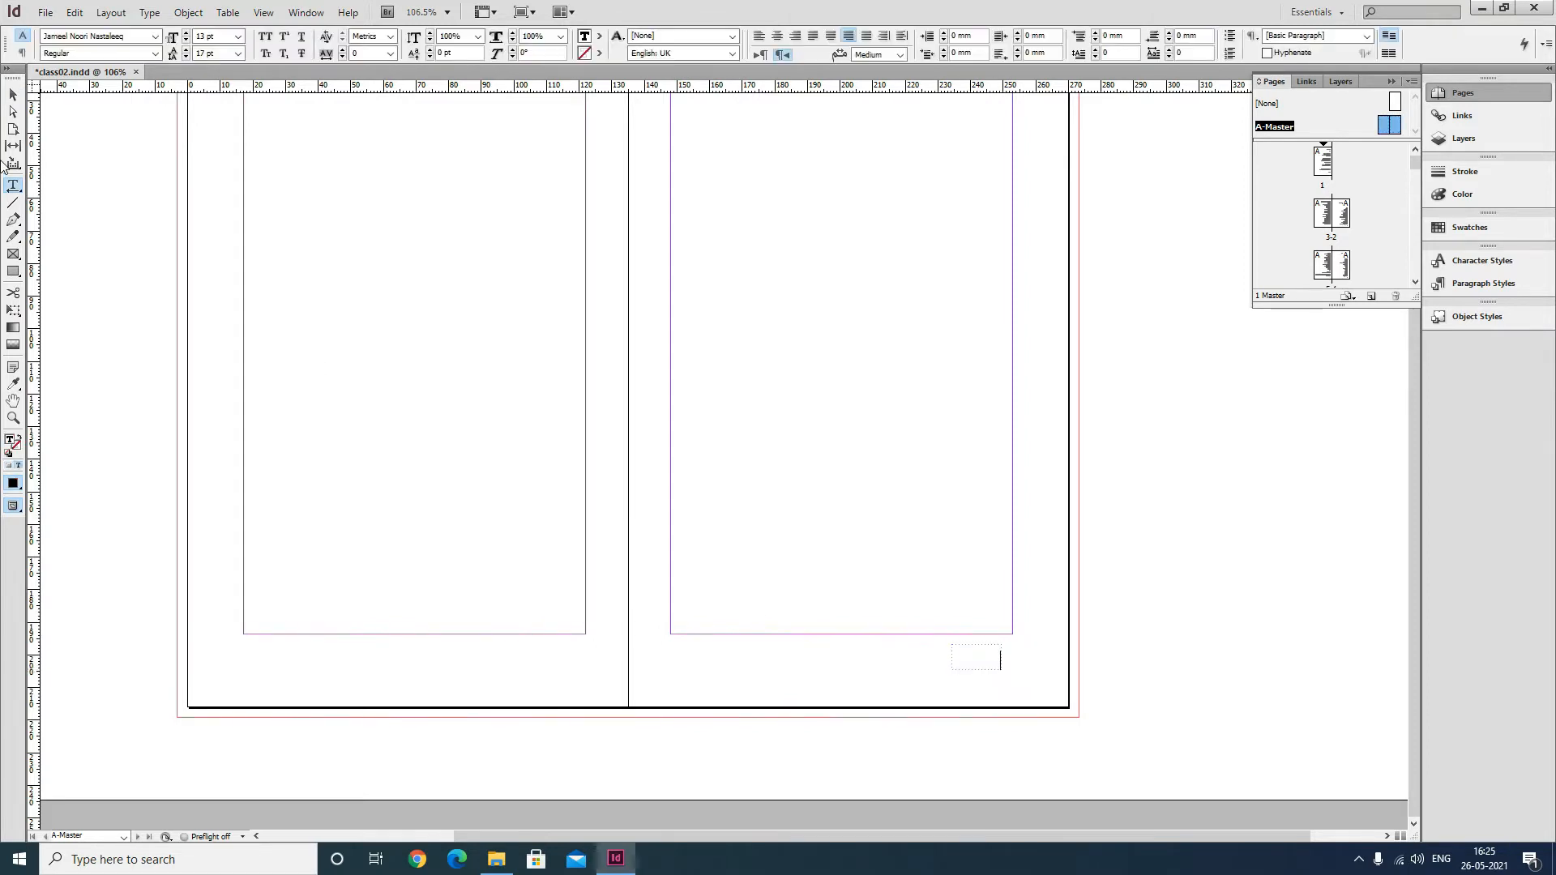
click(12, 95)
click(13, 187)
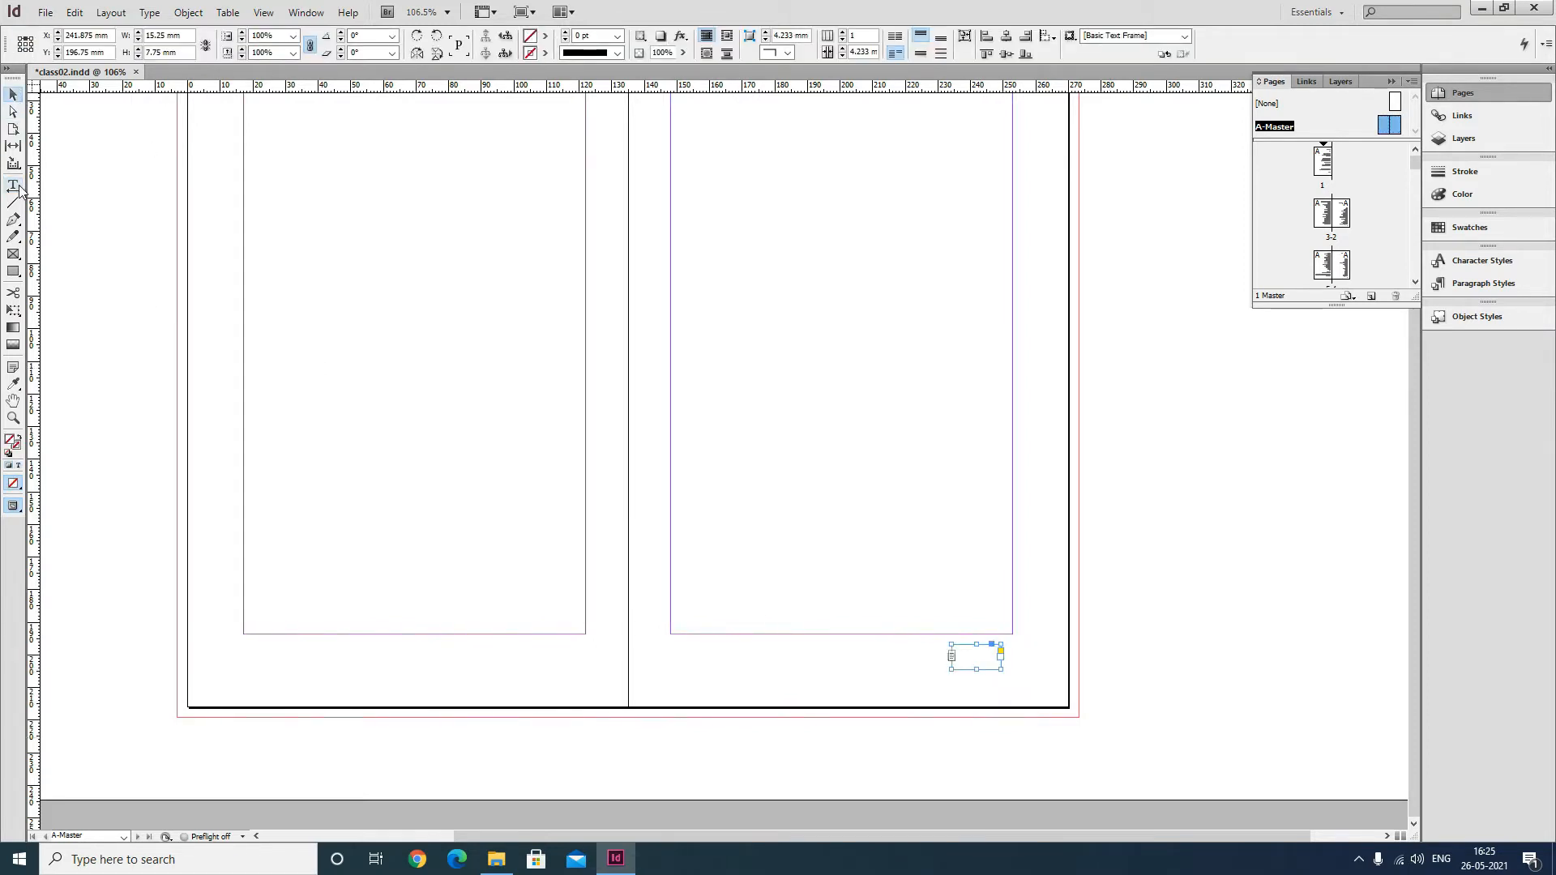
click(988, 655)
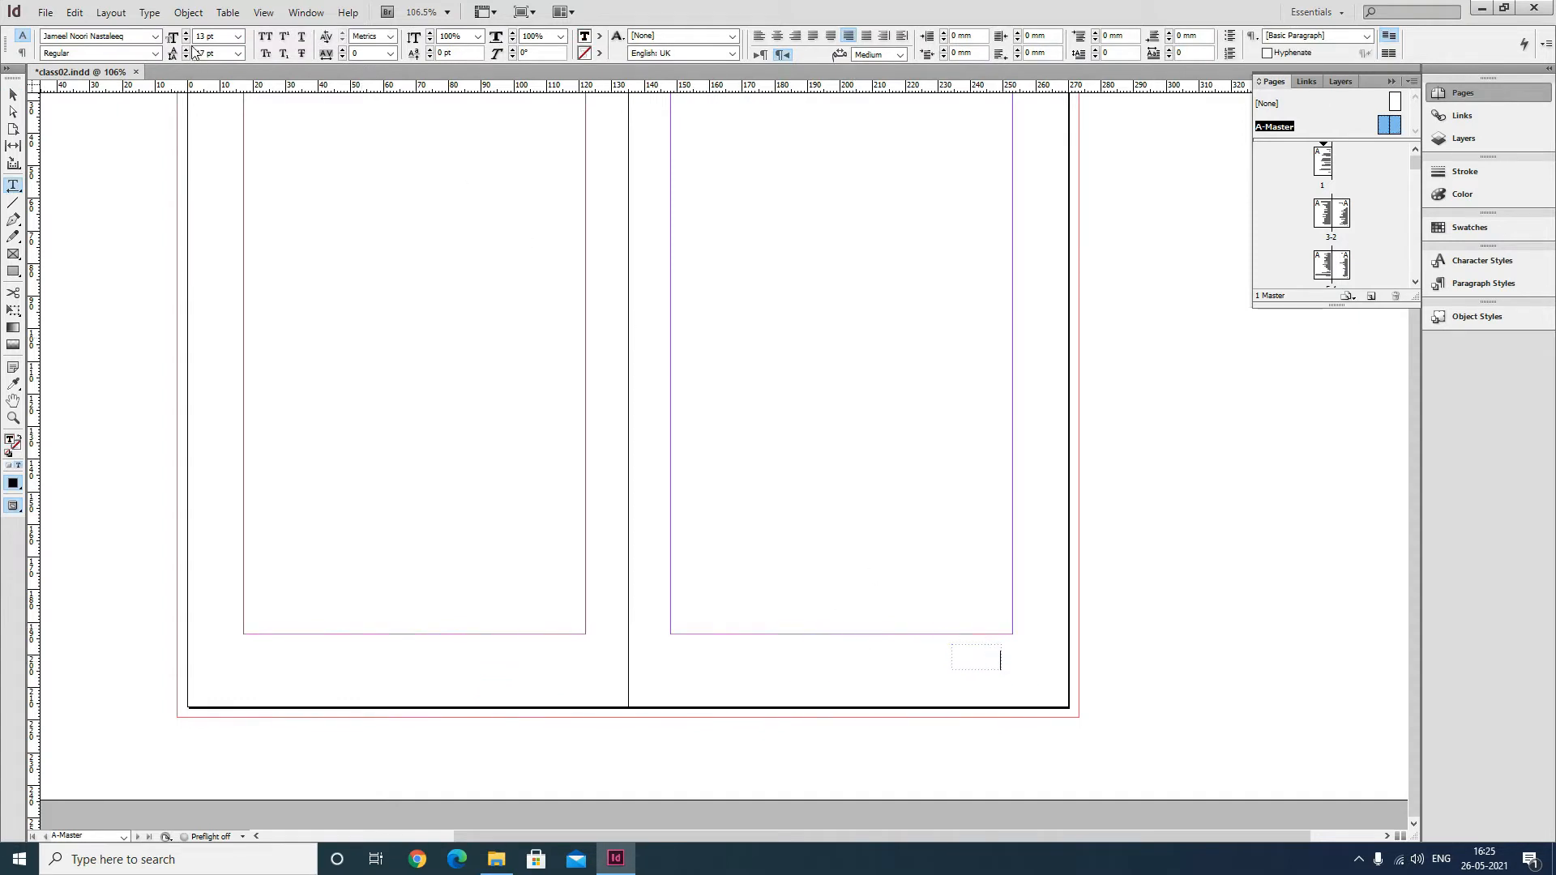
Insert the Current Page Number marker into the frame and select the frame.
click(149, 13)
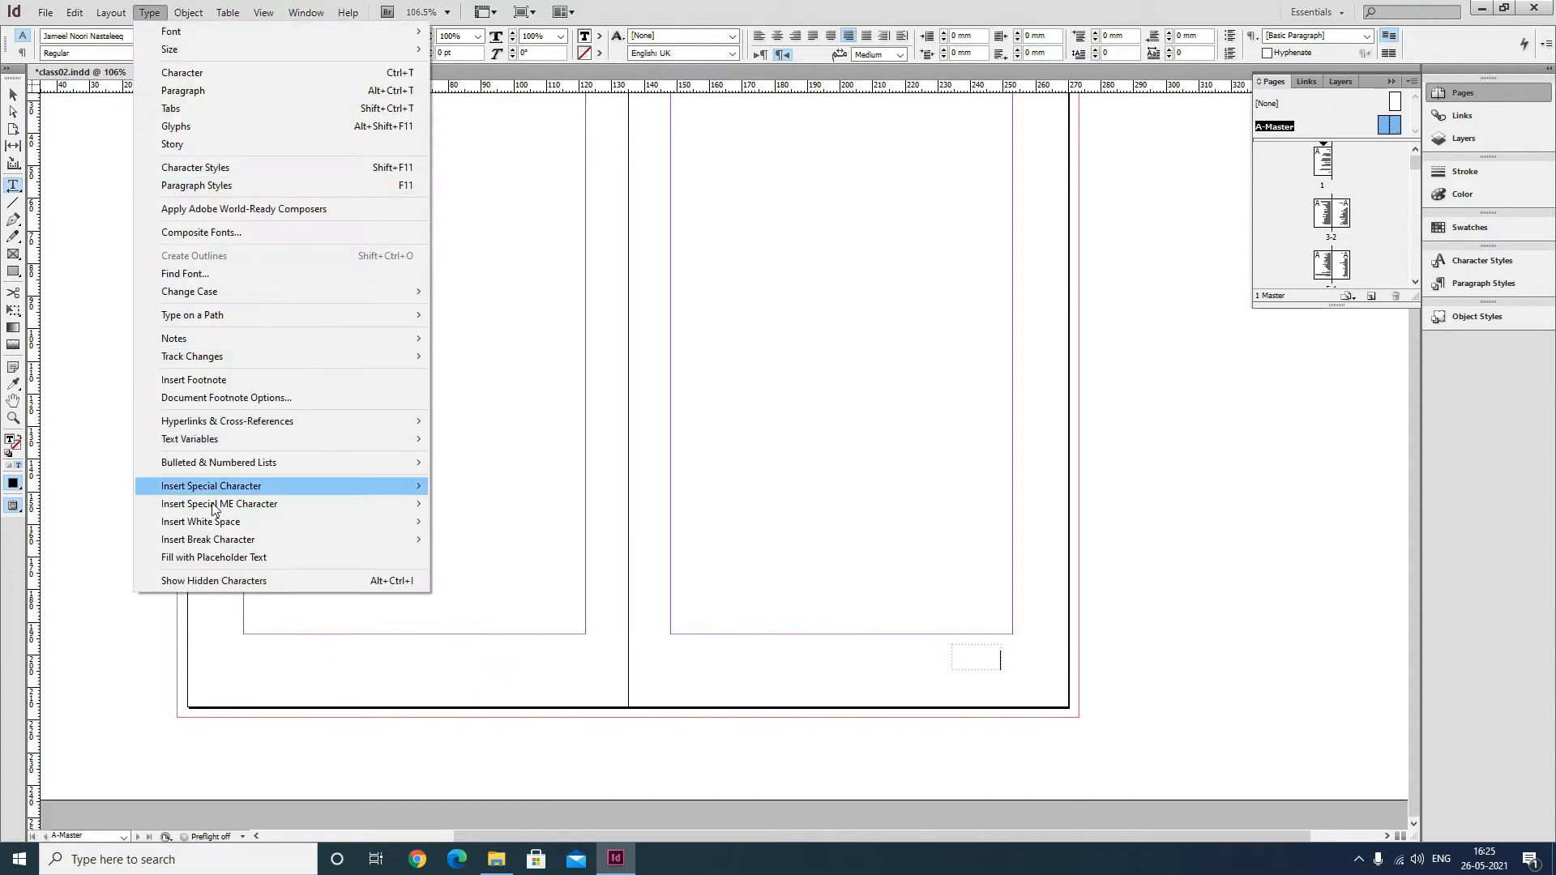
mouse_move(216, 492)
mouse_move(514, 503)
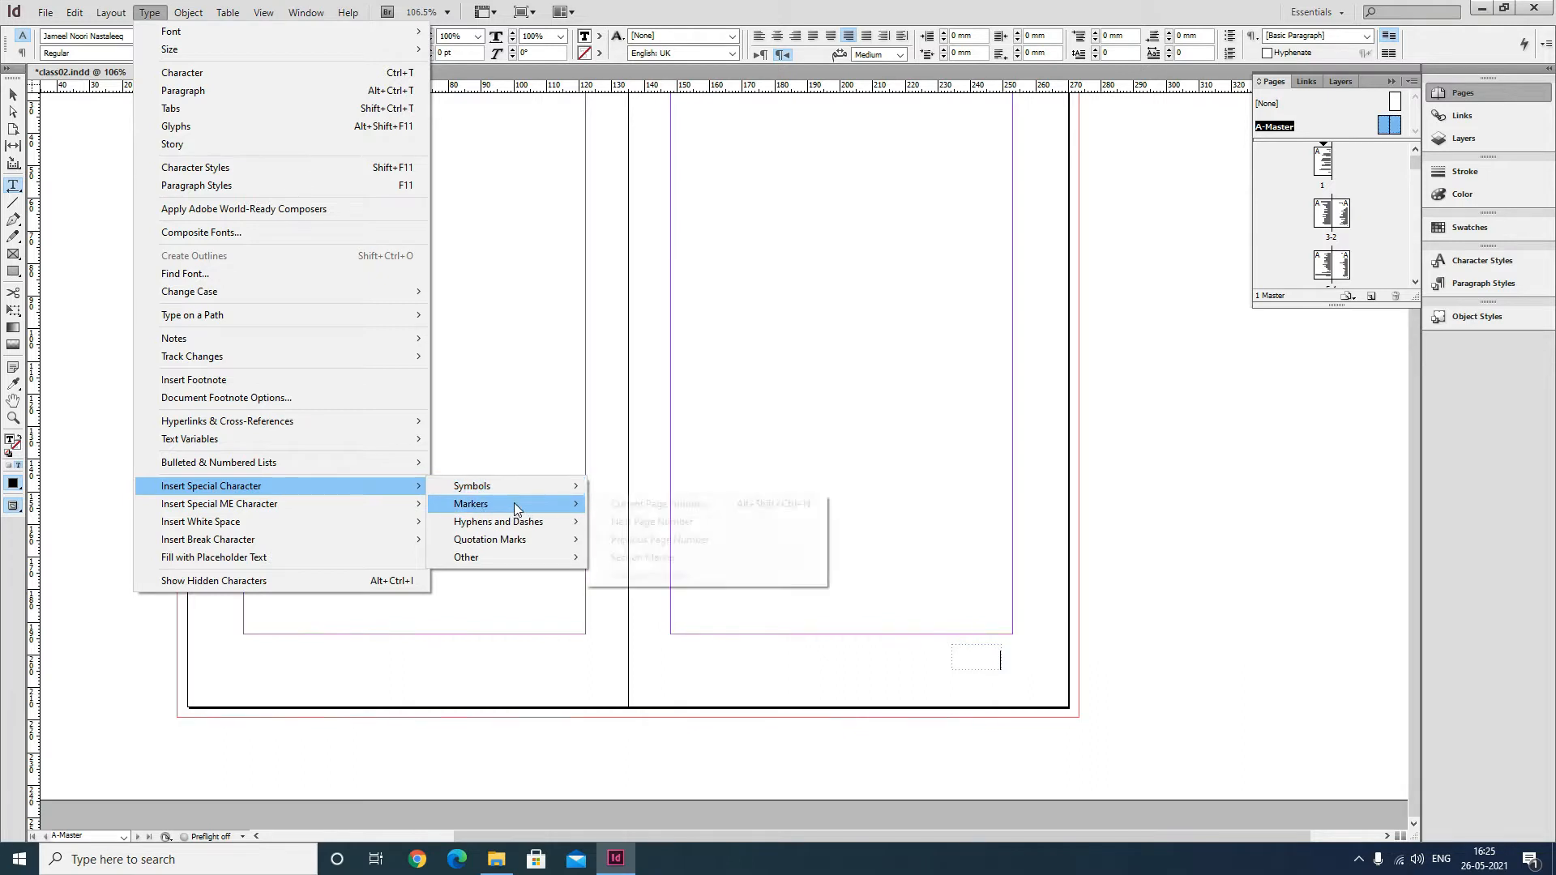
click(640, 504)
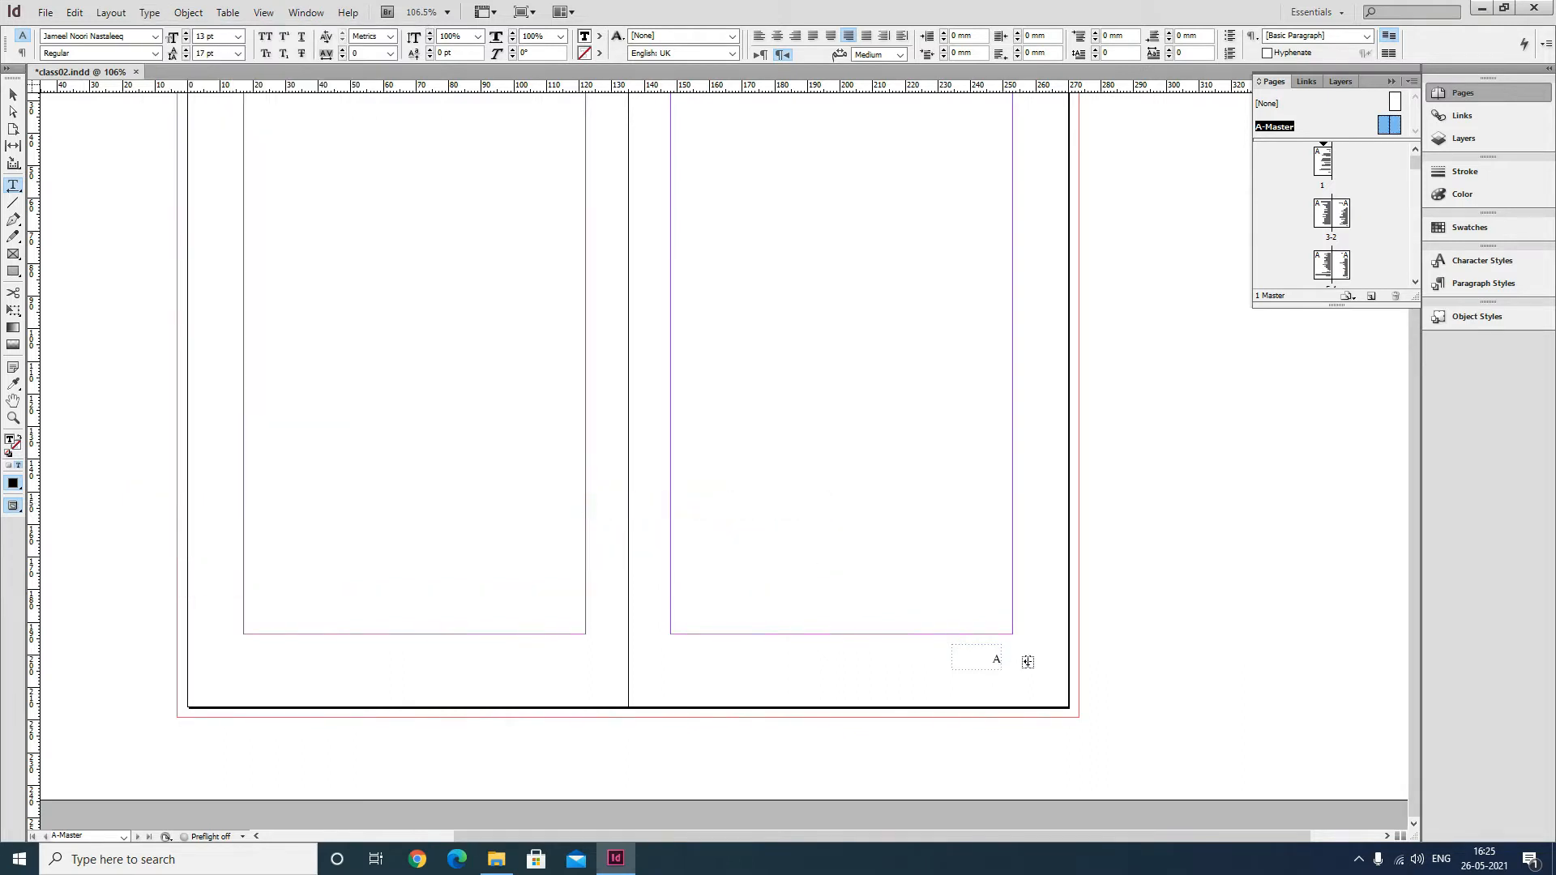
click(13, 96)
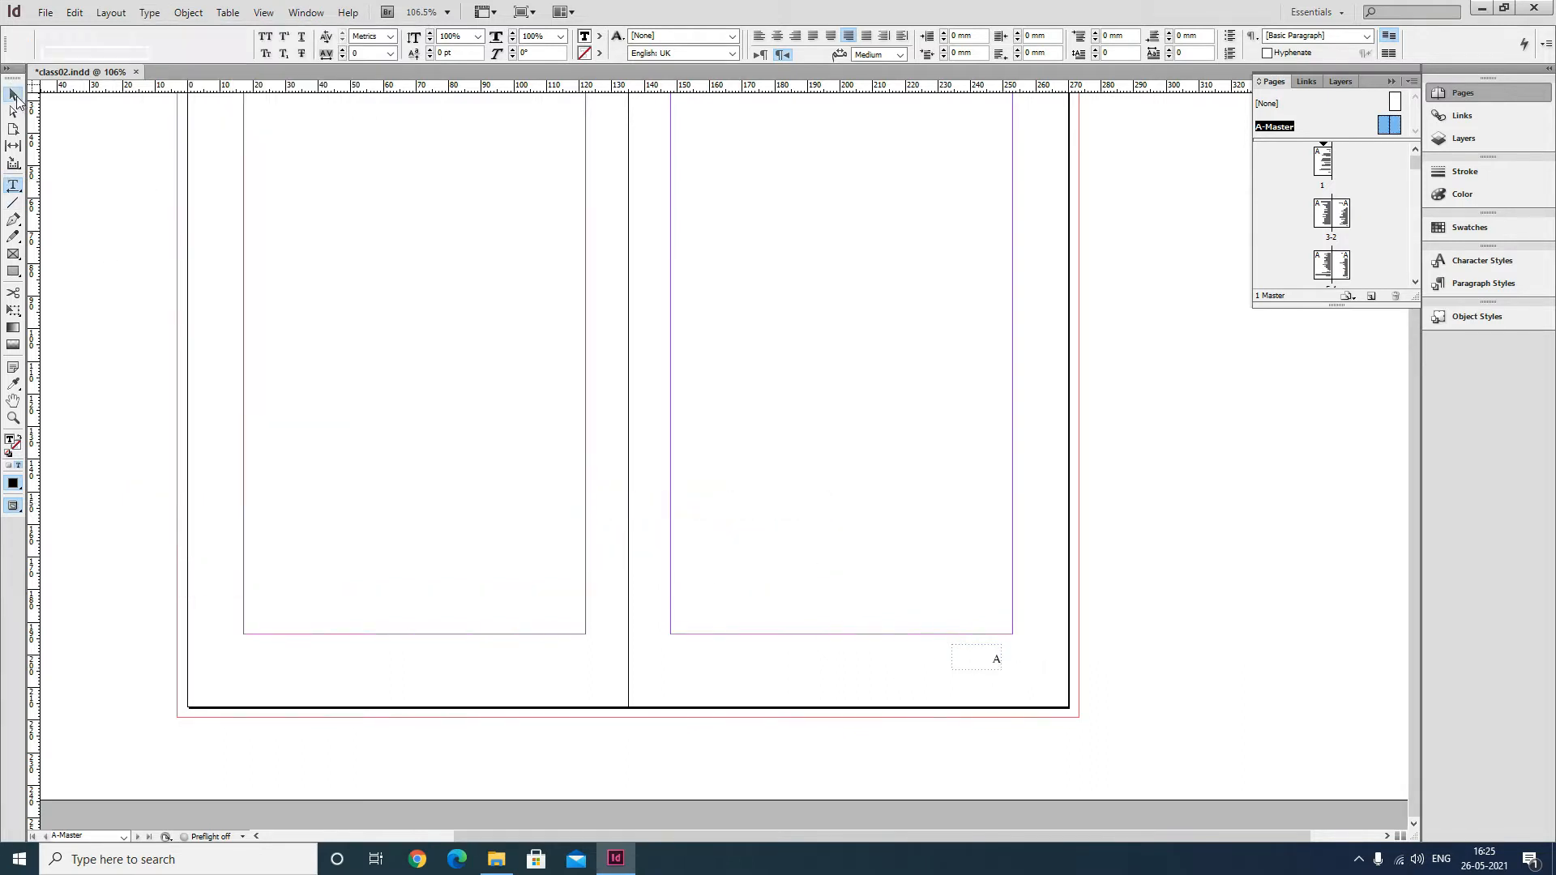
drag(984, 658, 987, 657)
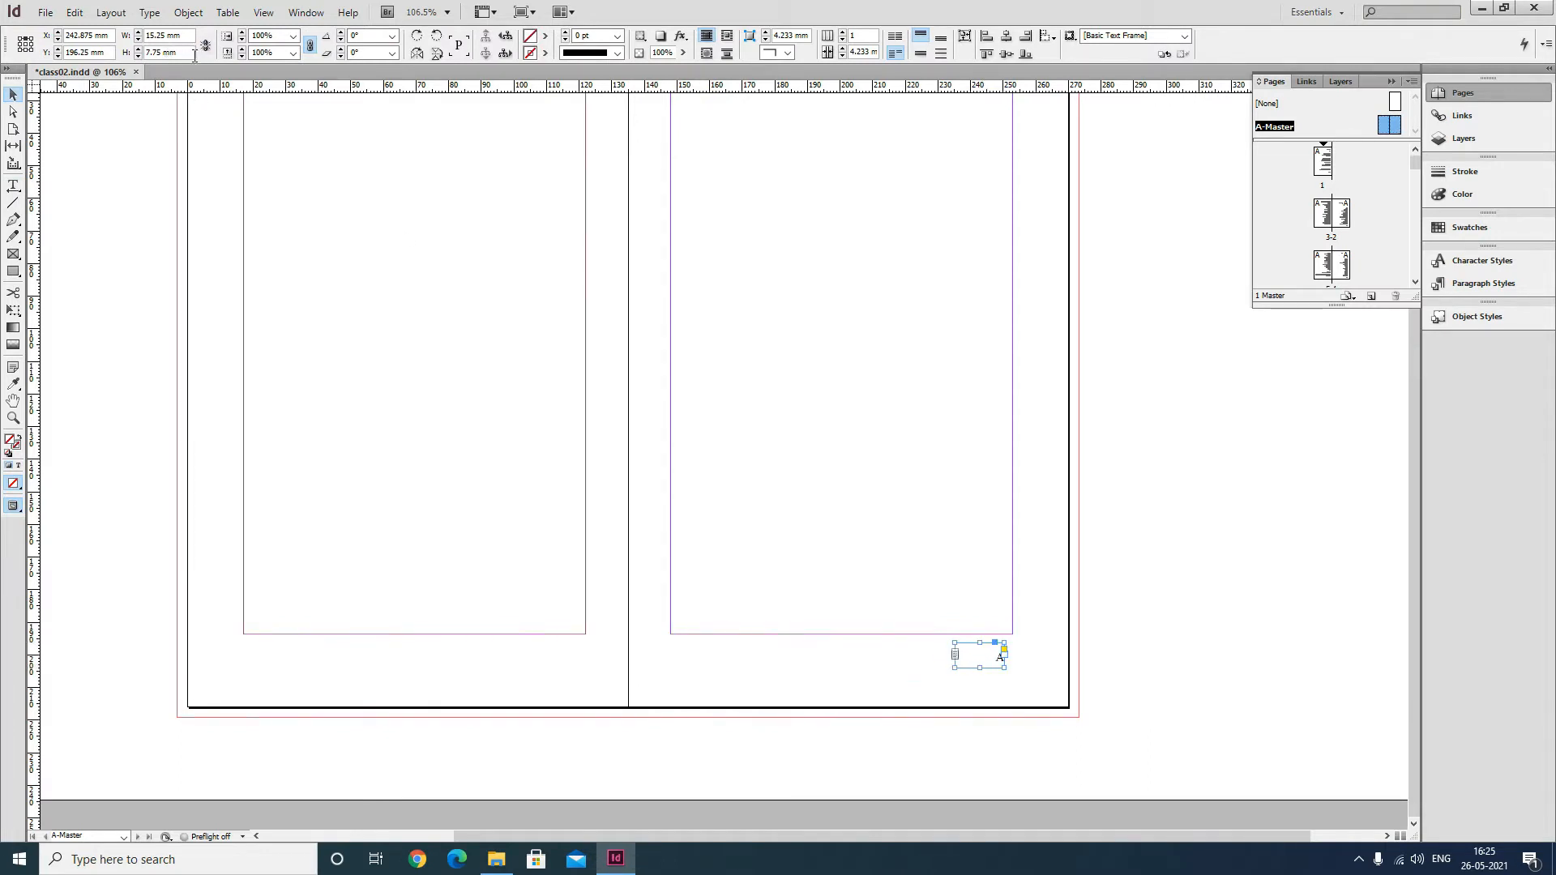
Resize the page-number frame to 15 mm wide and 7 mm high, and nudge it toward the margin's right edge.
triple_click(186, 53)
text(7)
key(Return)
click(188, 37)
text(10)
key(Return)
click(178, 35)
text(15)
key(Return)
drag(983, 653, 993, 652)
Apply a 0.75 pt stroke to the page-number frame.
triple_click(607, 38)
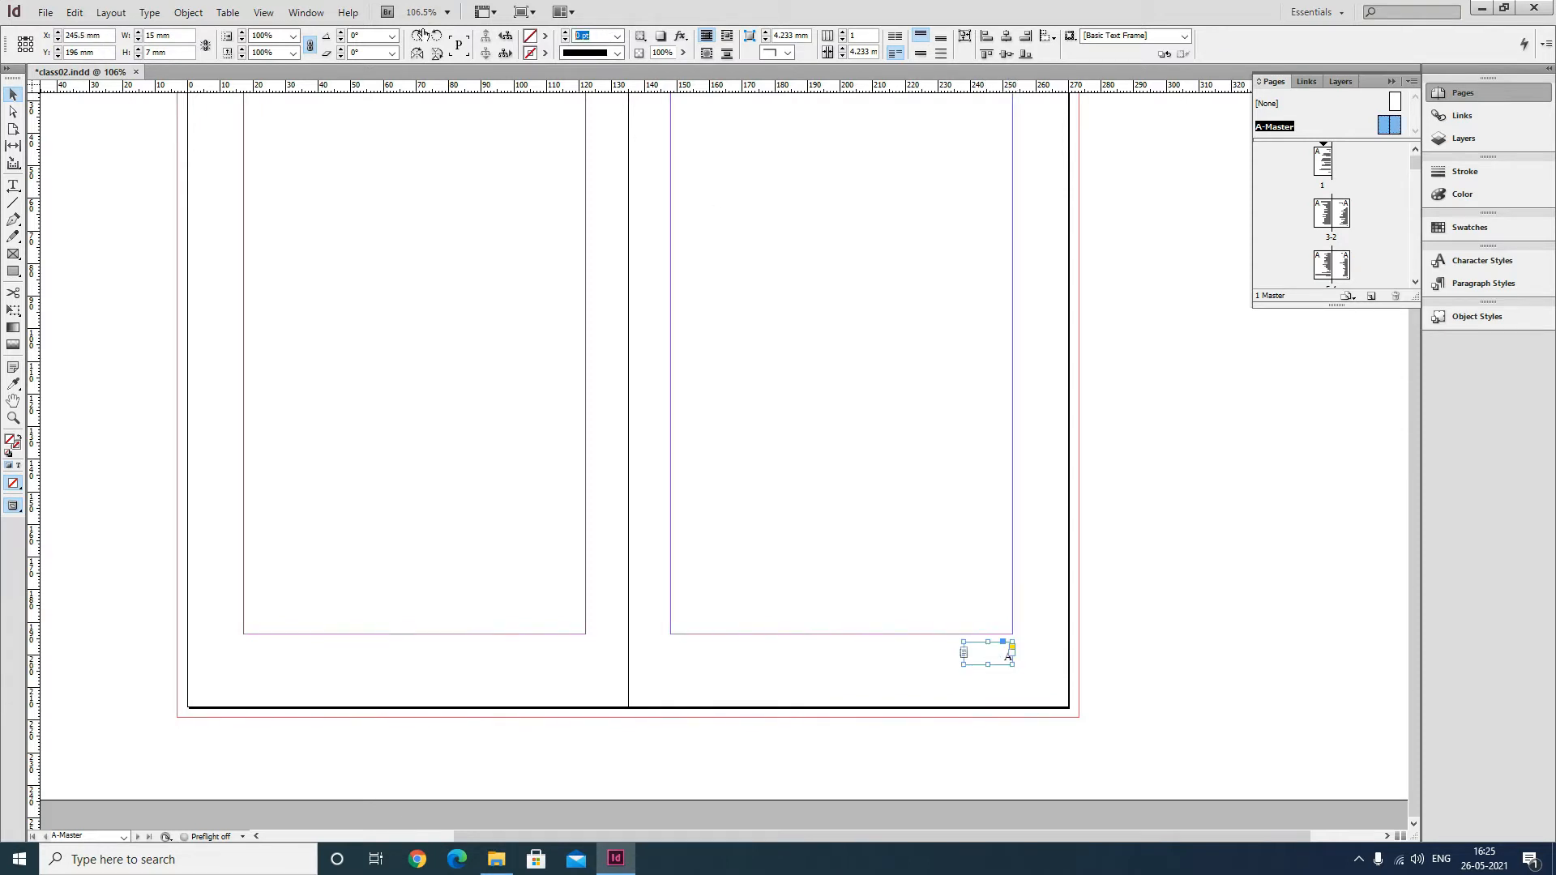
text(.75)
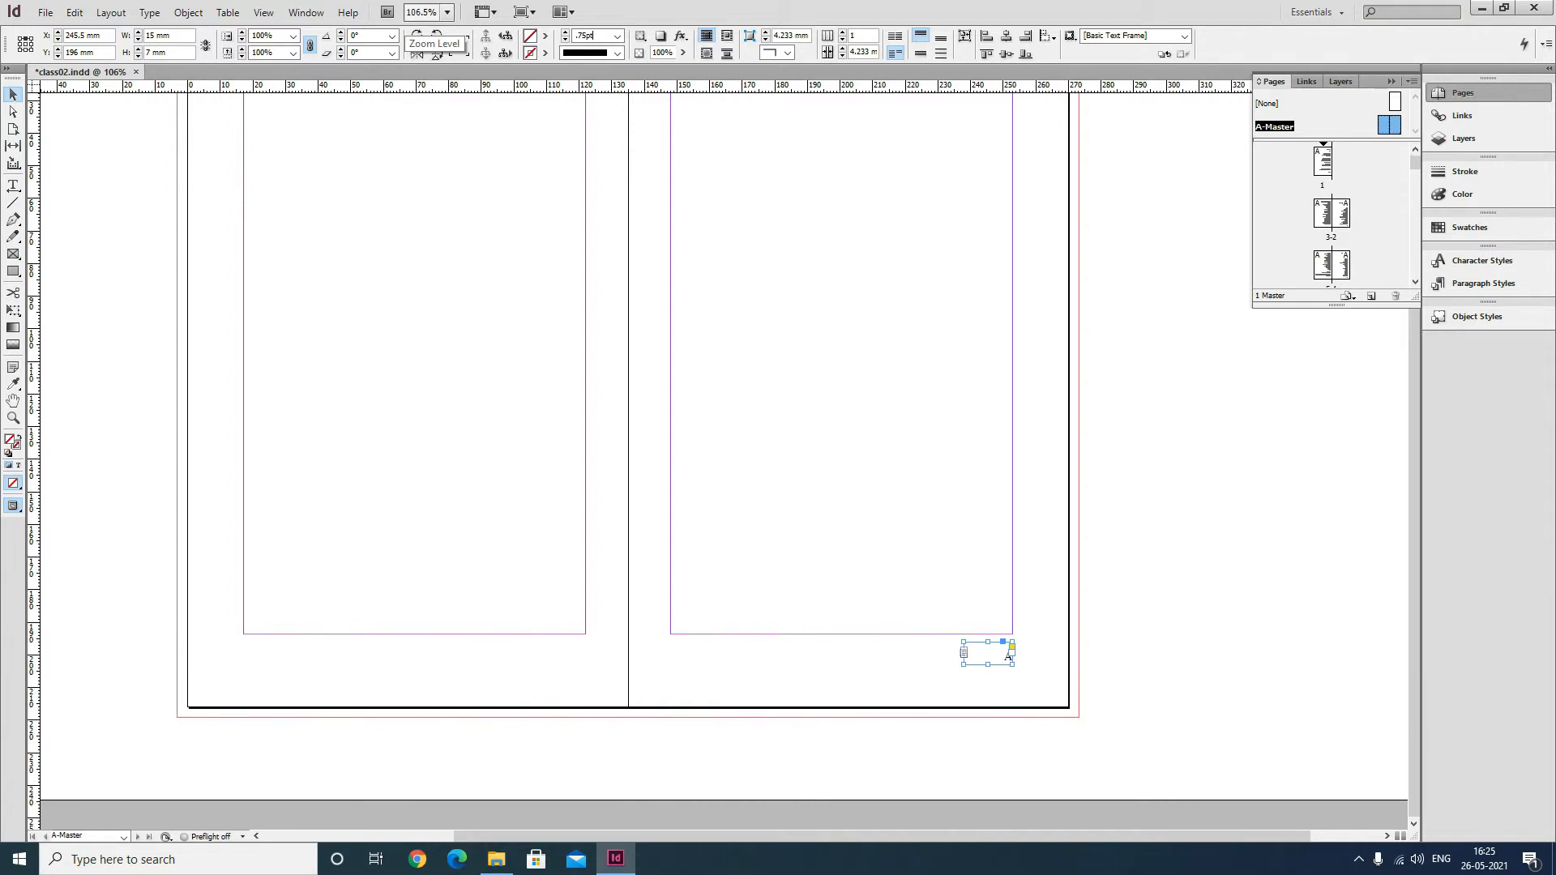
text( pt)
key(Return)
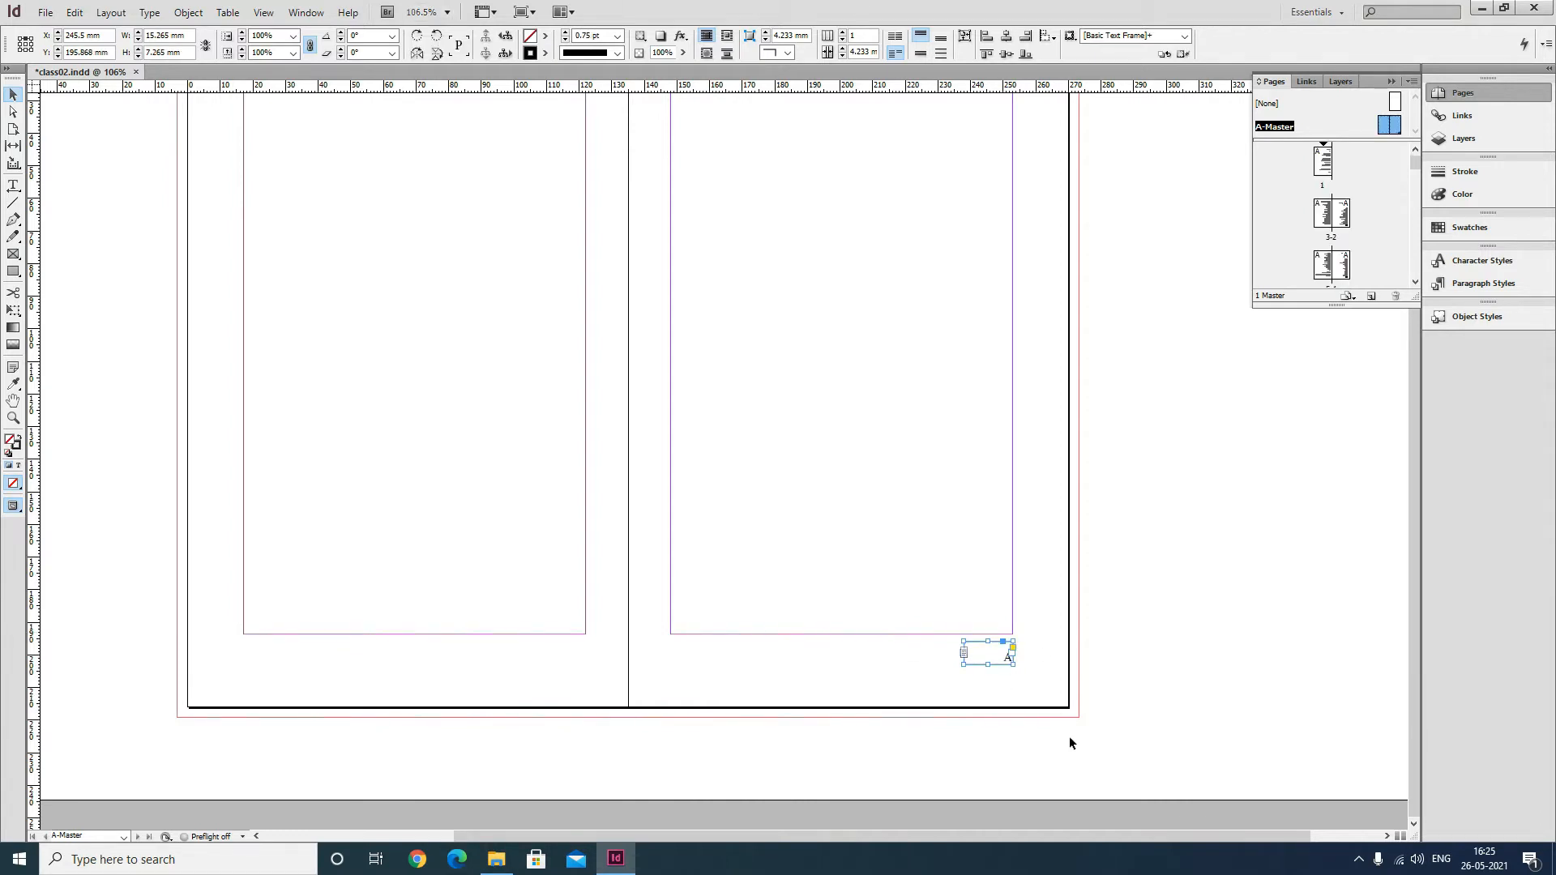
click(1149, 660)
ctrl+click(945, 679)
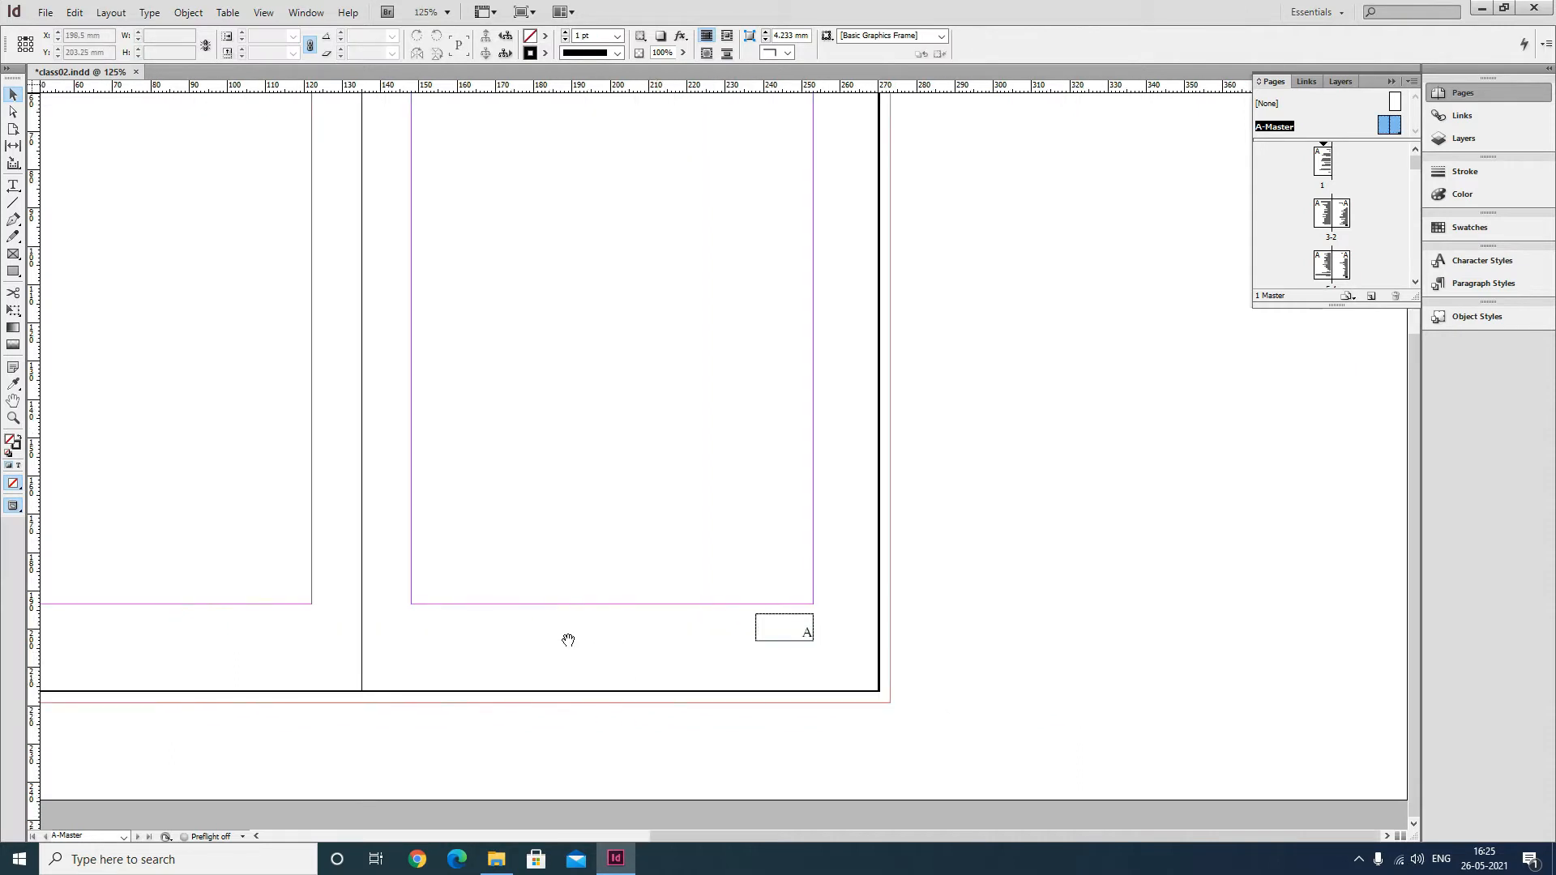
Try to duplicate the page-number frame next to itself on the right page.
drag(568, 640, 875, 642)
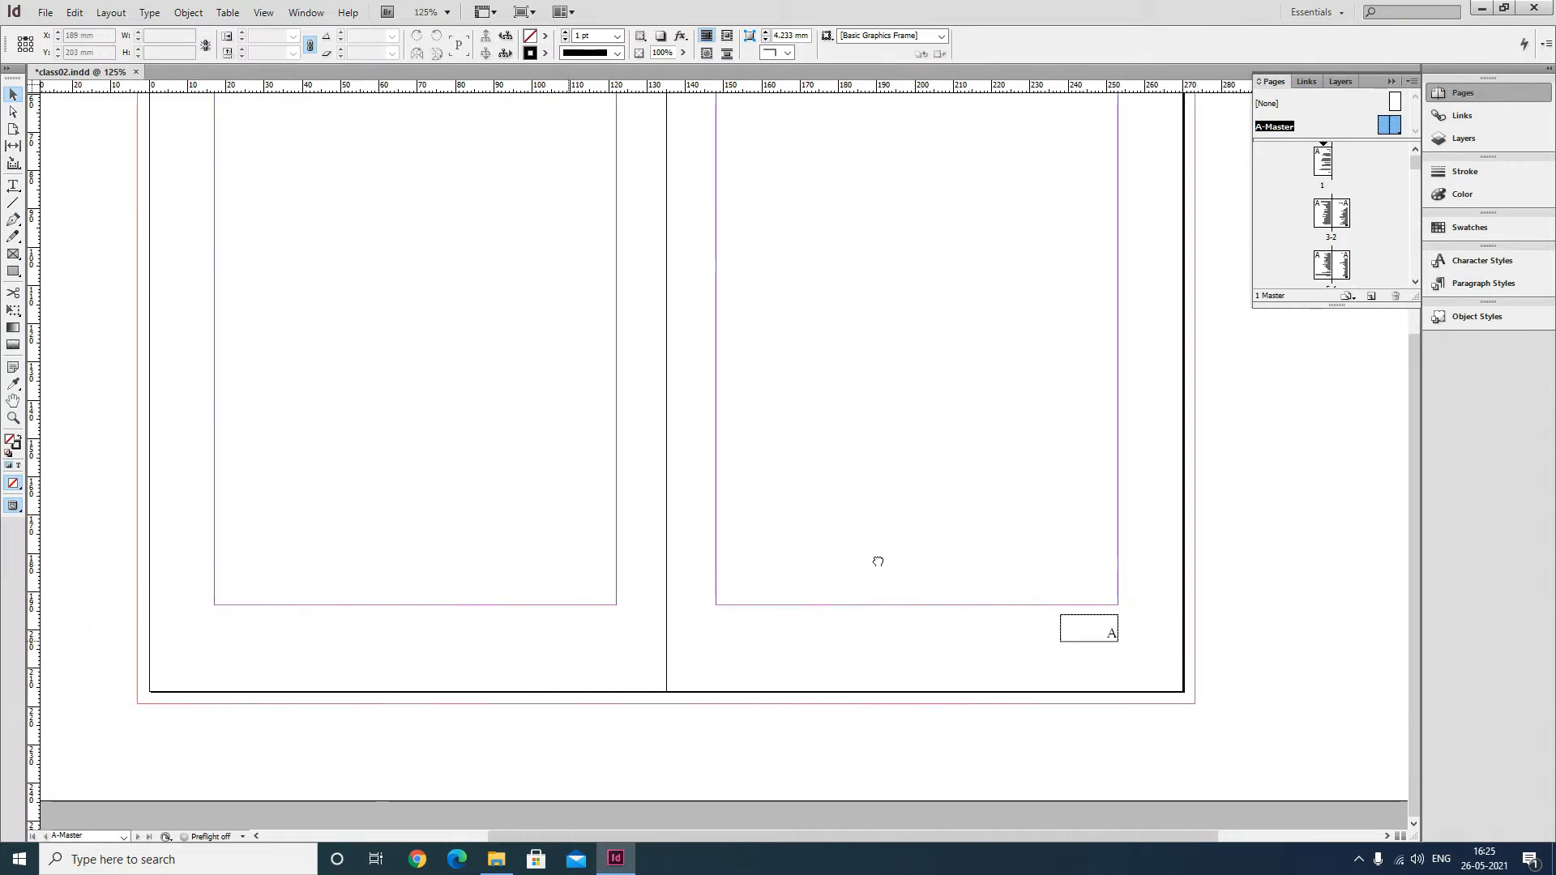
click(1099, 631)
drag(1099, 630, 976, 637)
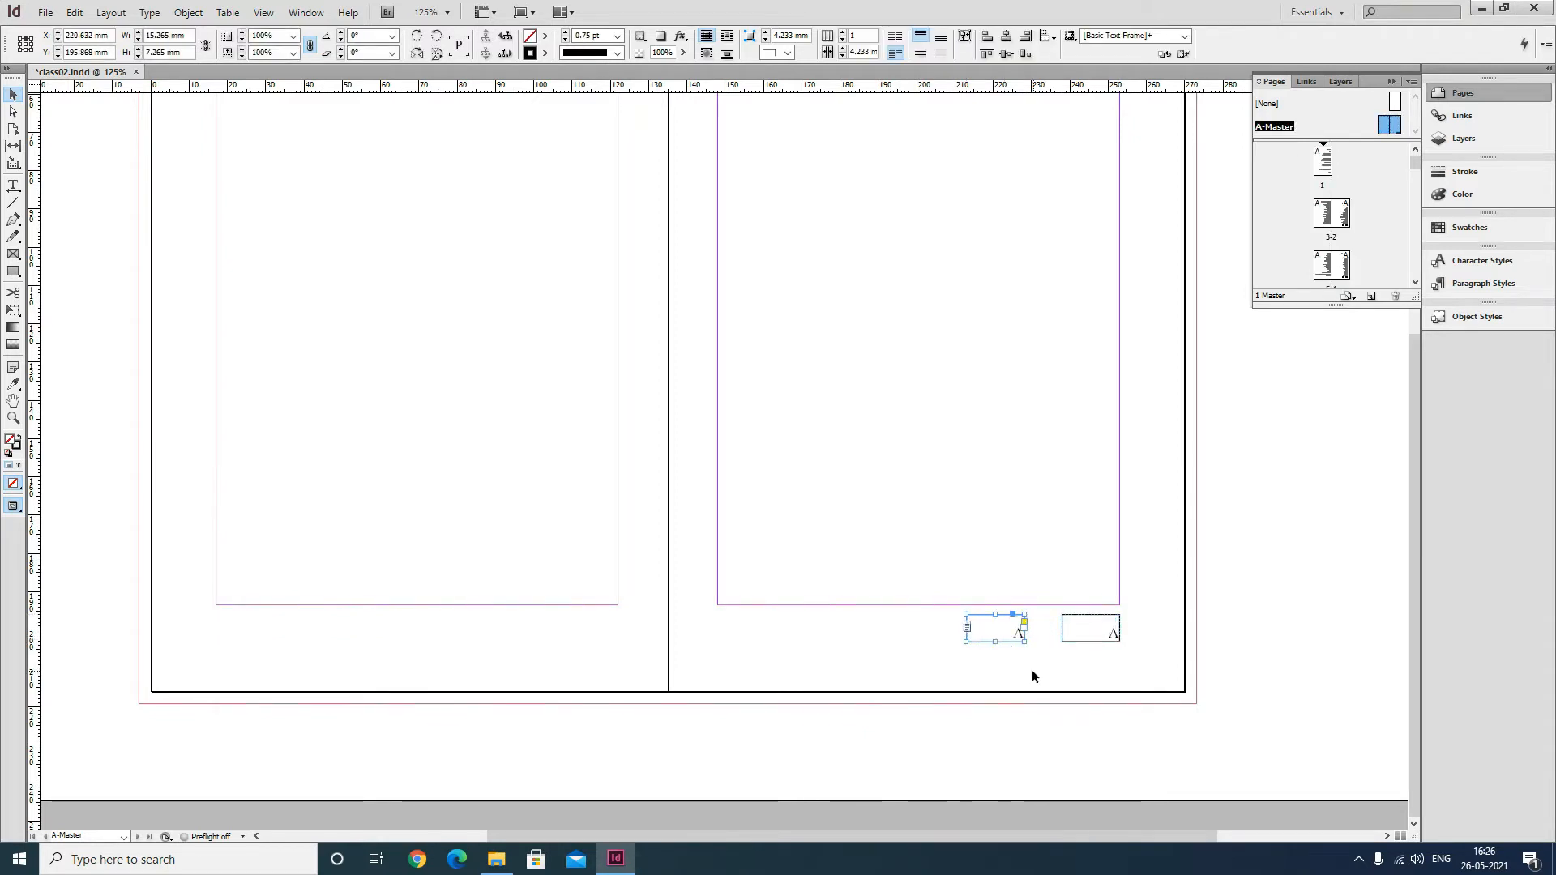
key(ctrl+z)
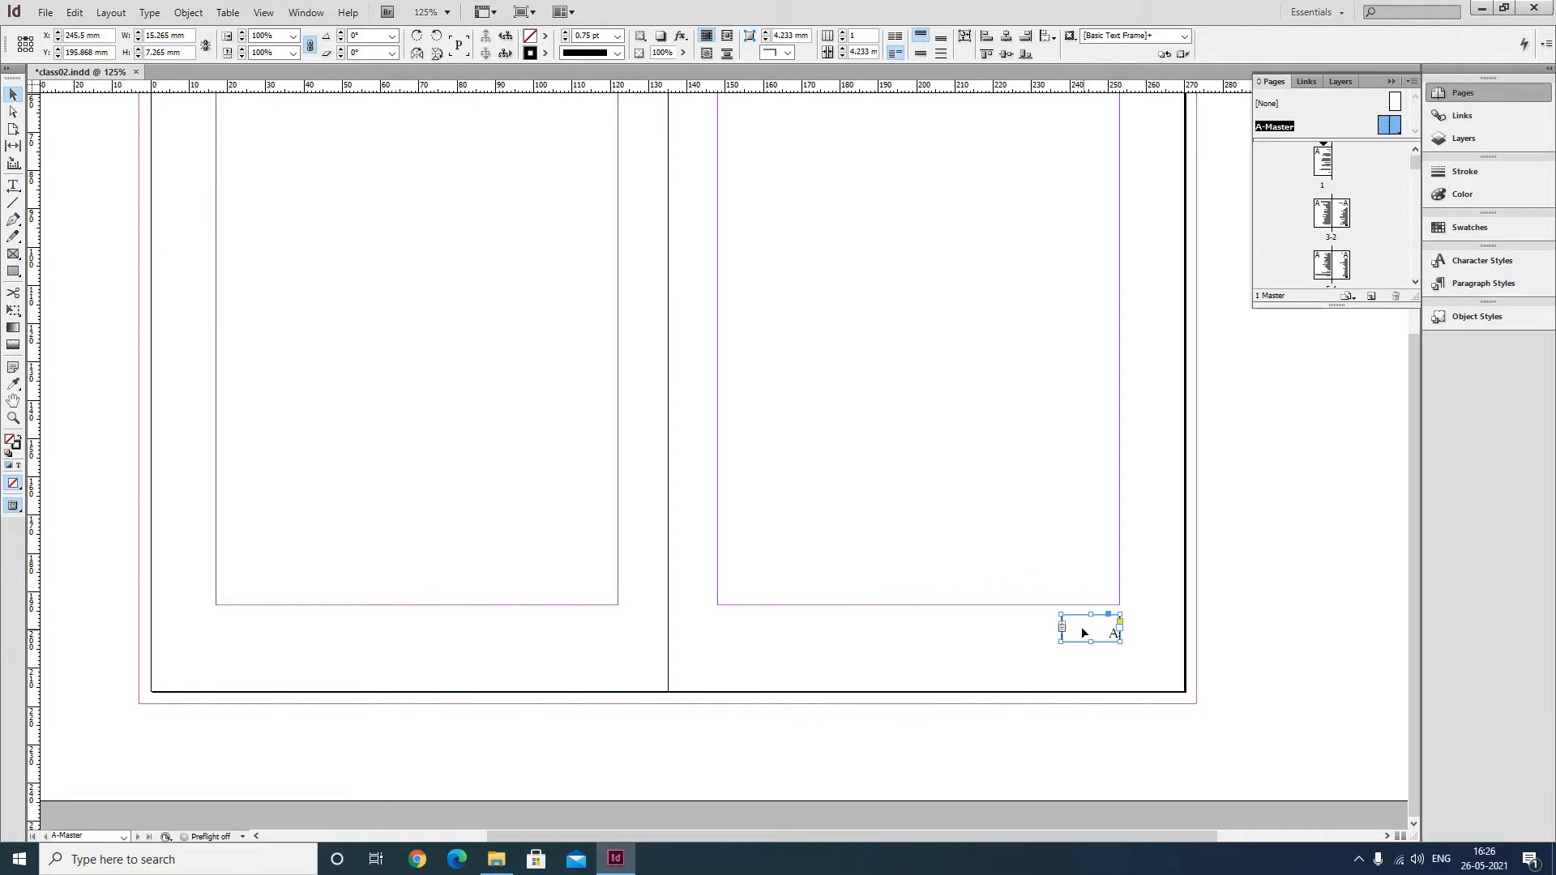
Copy the page-number frame to the matching spot under the left page's margin and save the document.
drag(1081, 625, 237, 639)
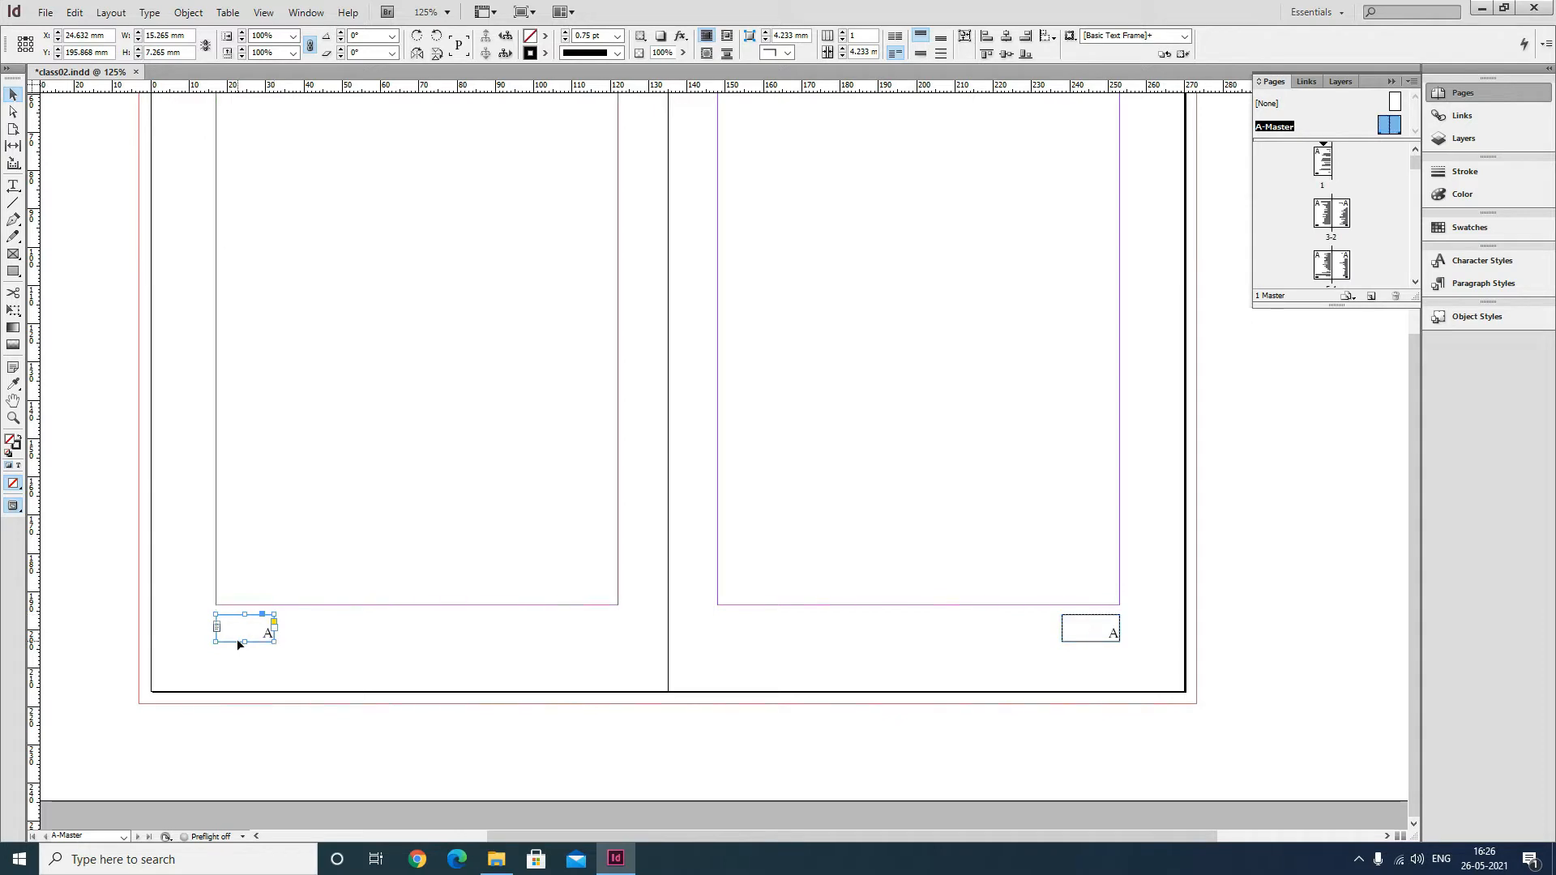
click(325, 640)
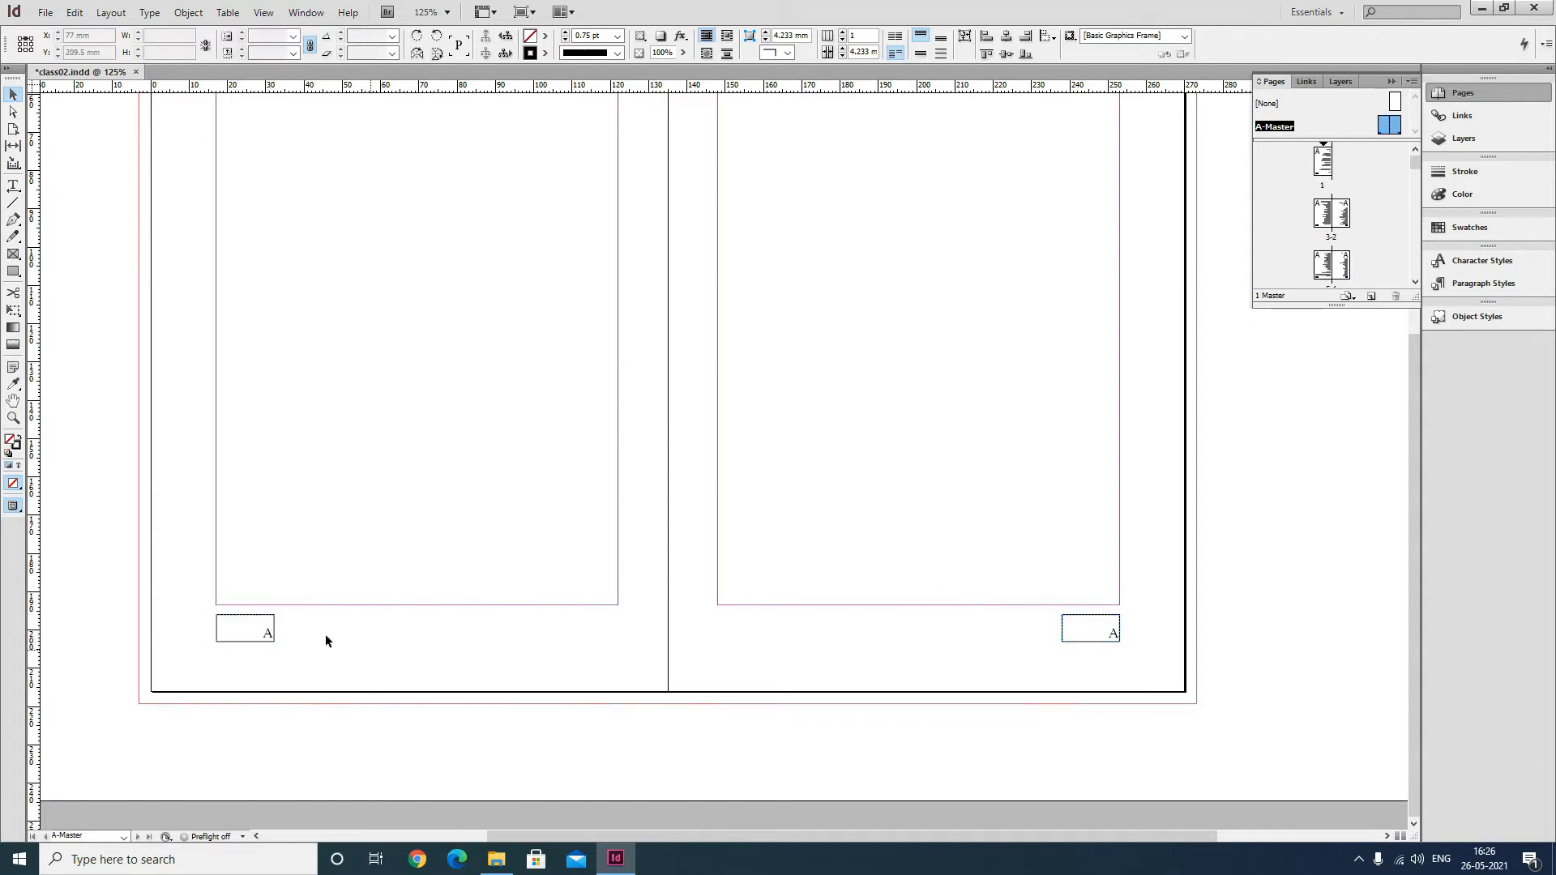
click(247, 629)
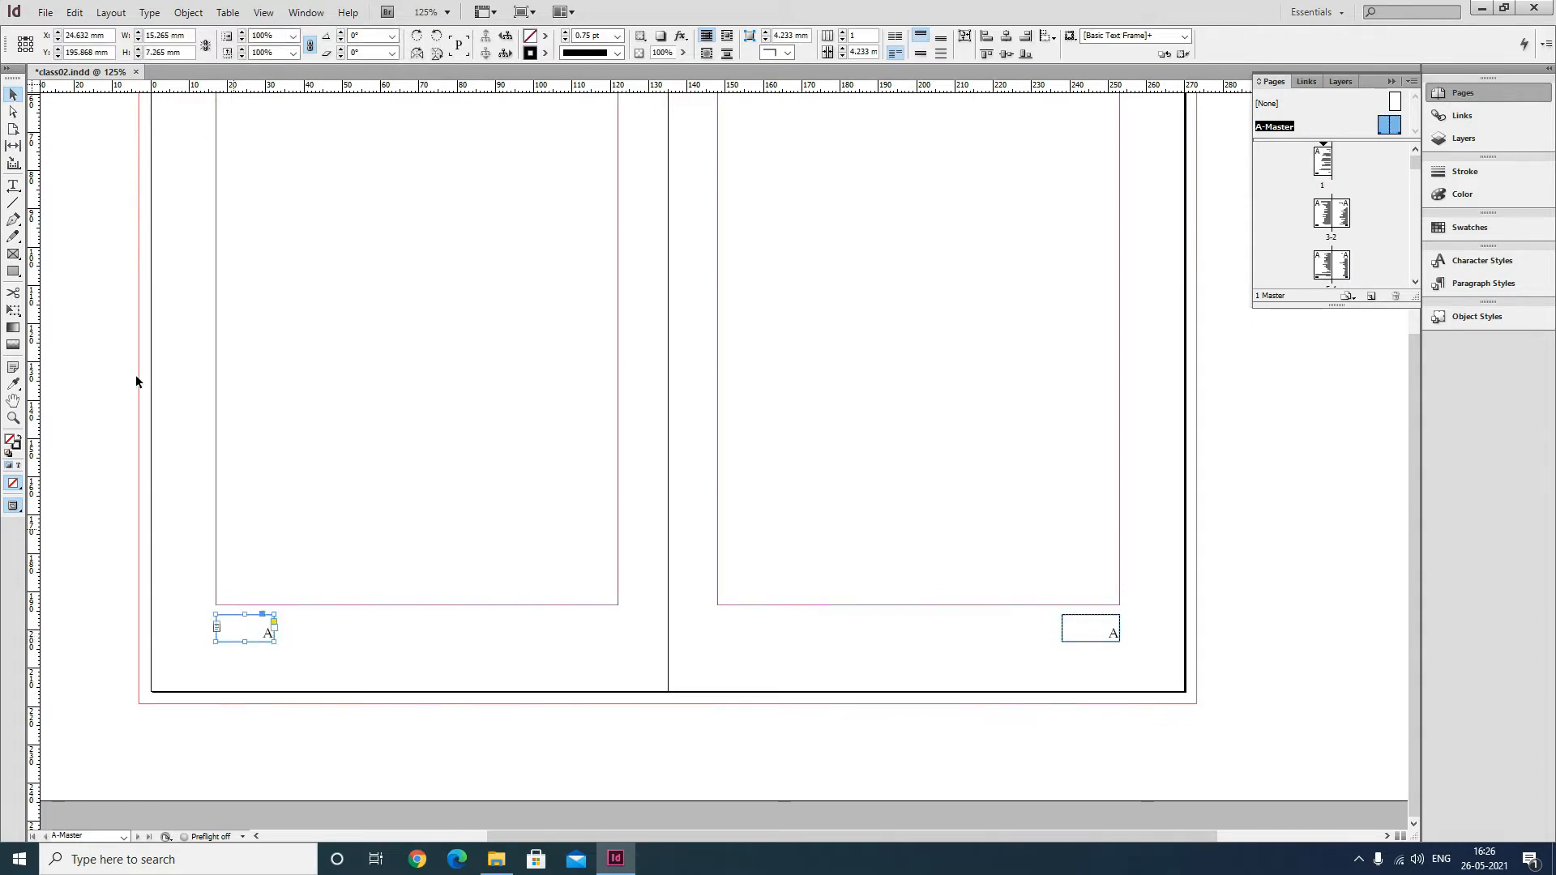
key(ctrl+s)
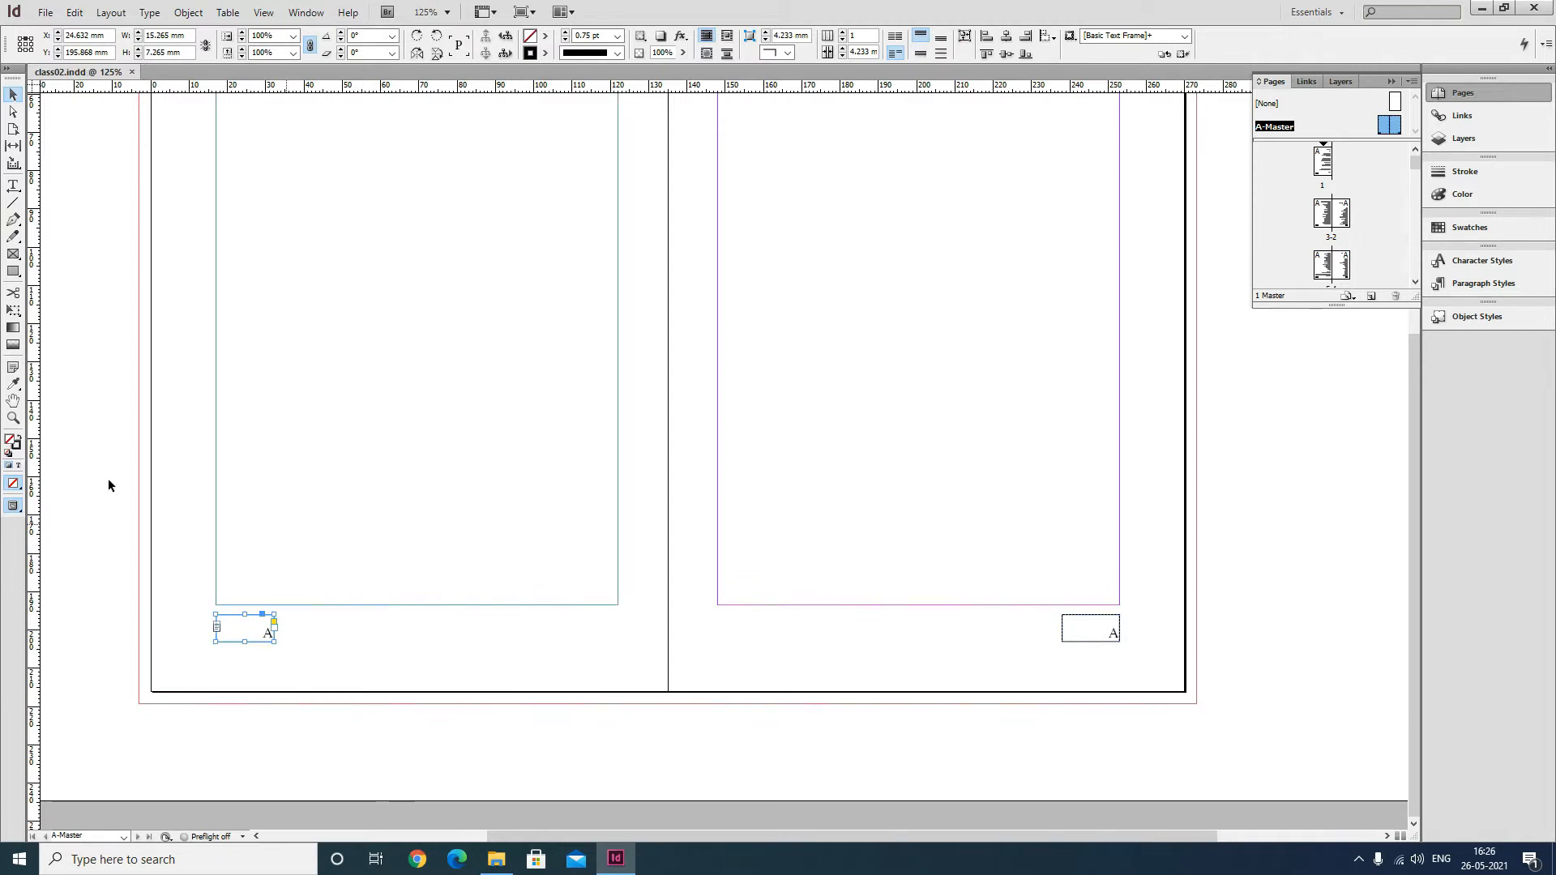
Create a new paragraph style named PageNo.
click(89, 462)
drag(503, 450, 483, 330)
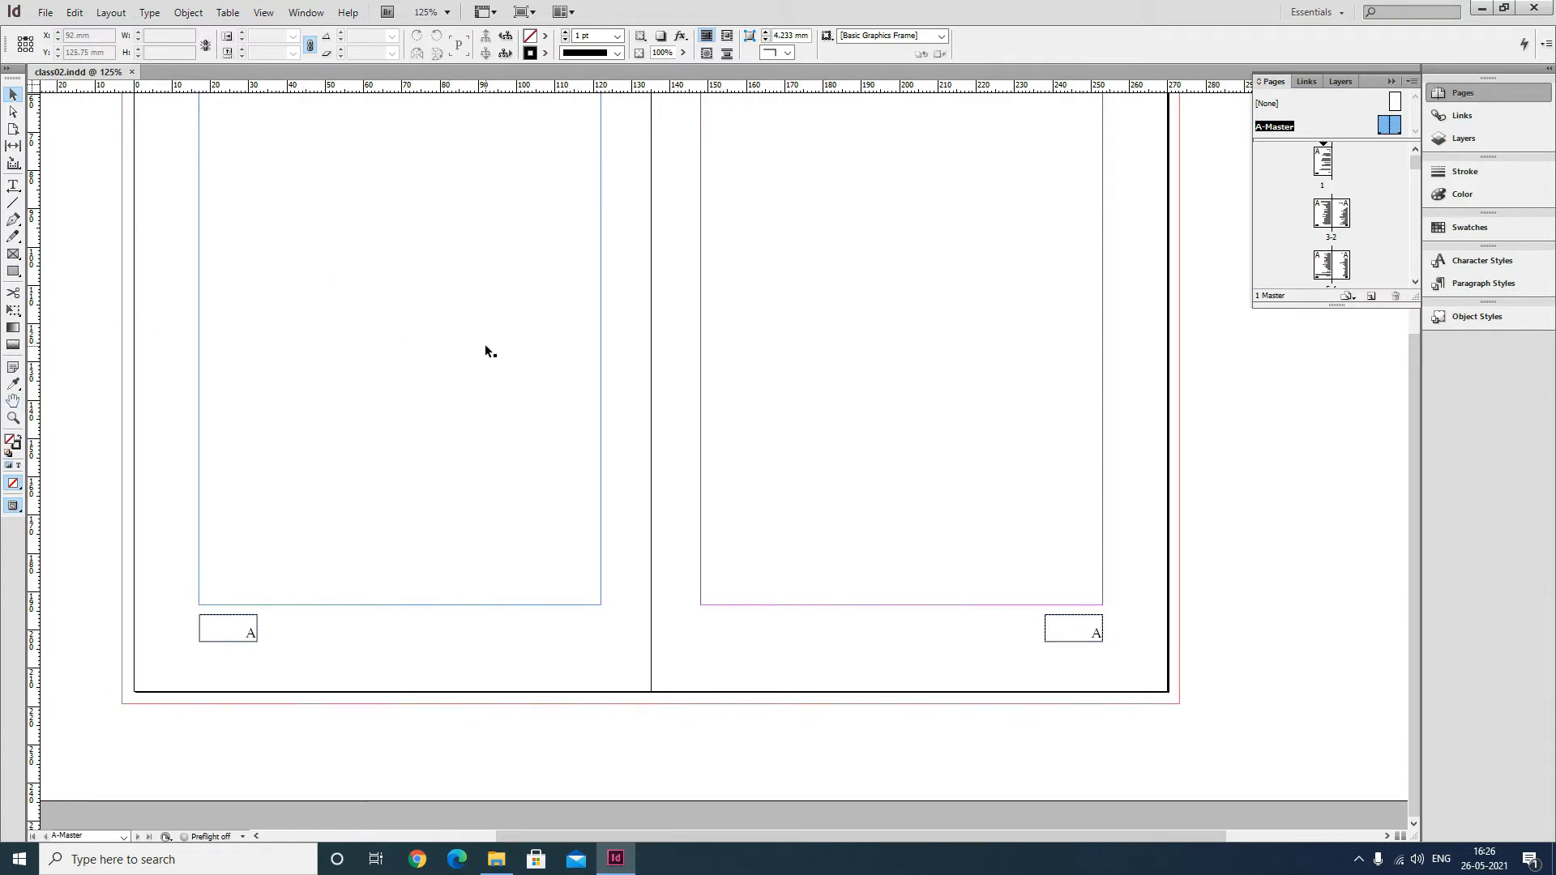
click(1481, 284)
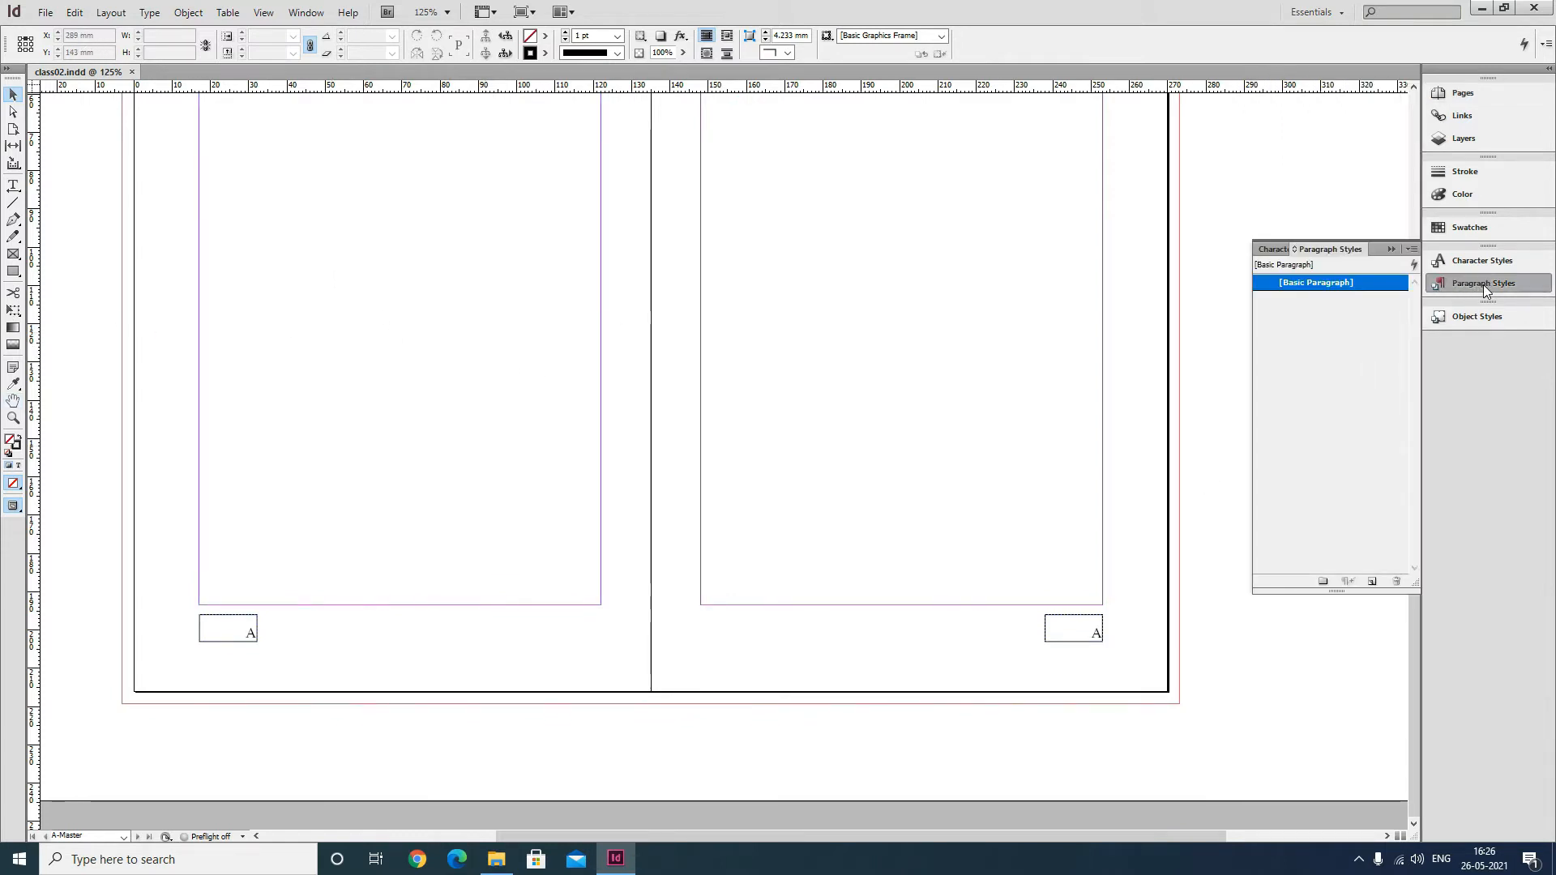
click(1411, 251)
click(1189, 255)
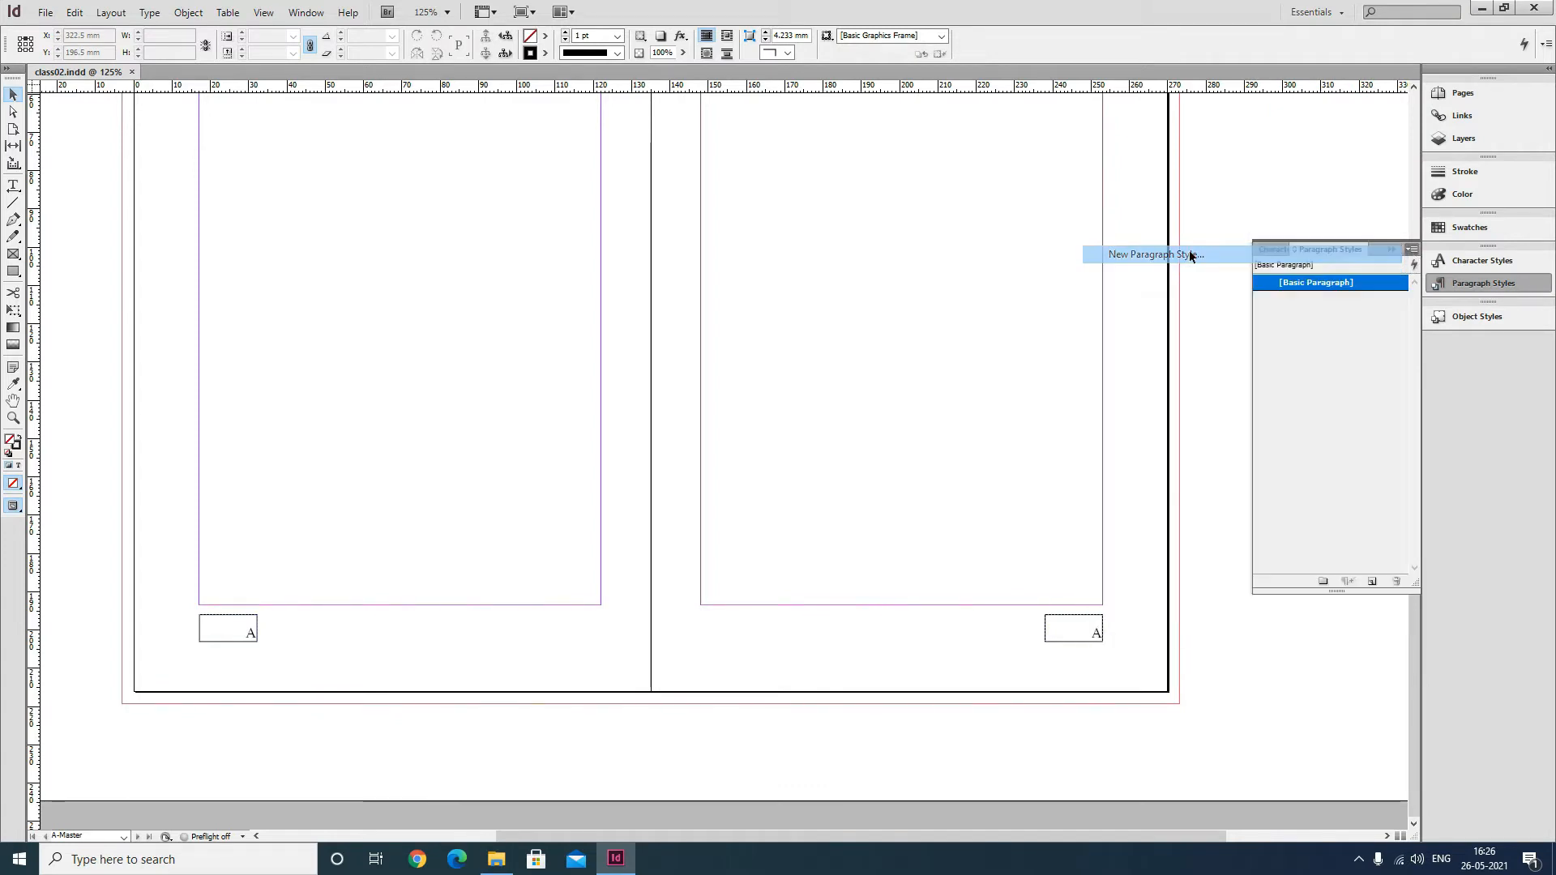
text(Pag)
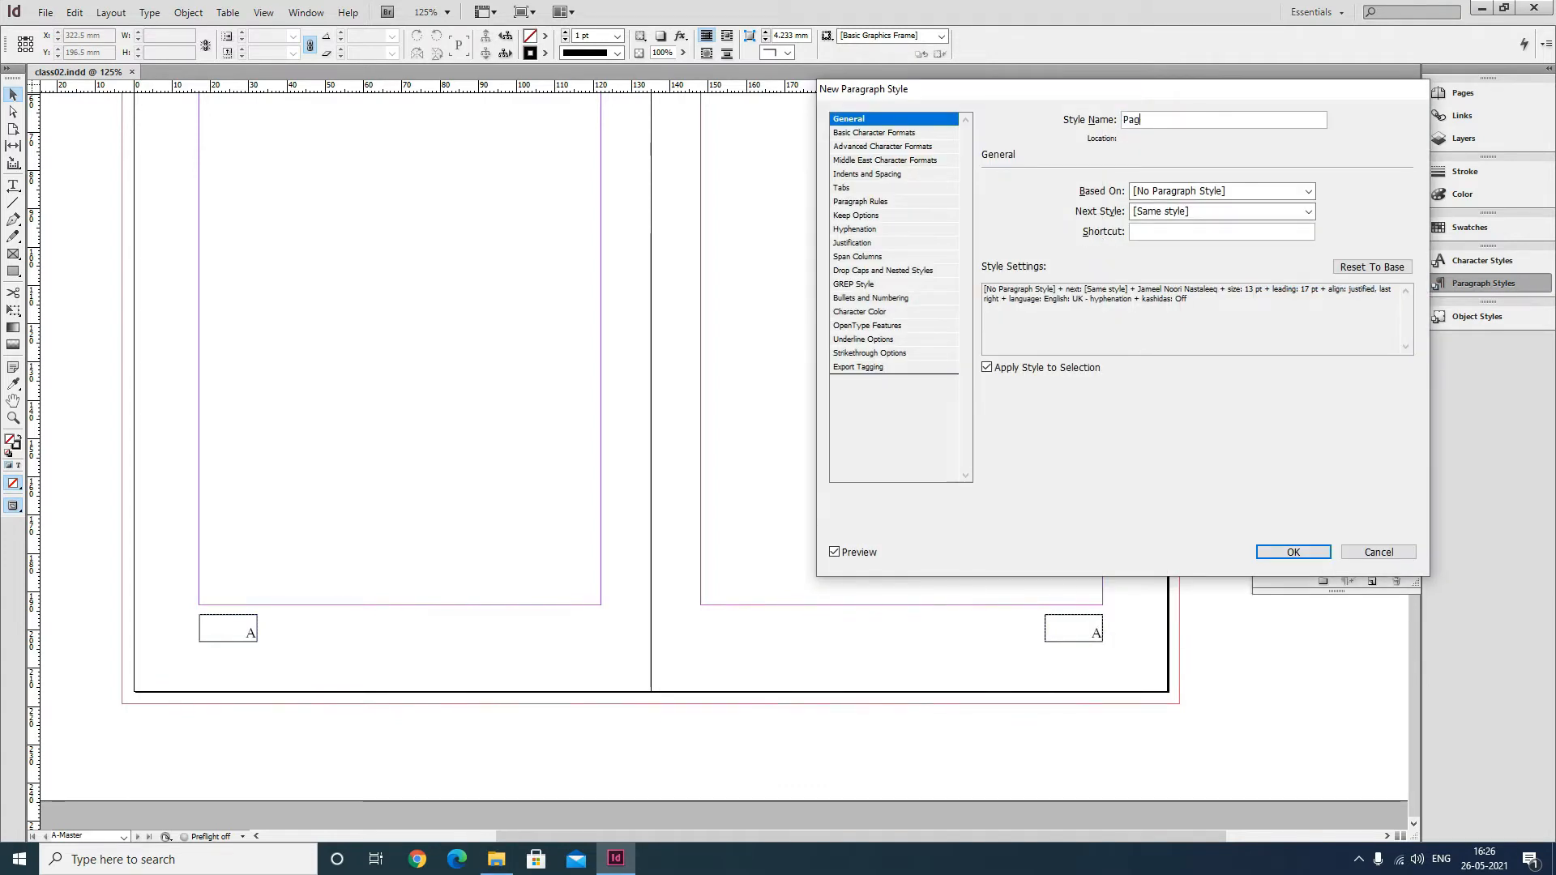
text(eNo)
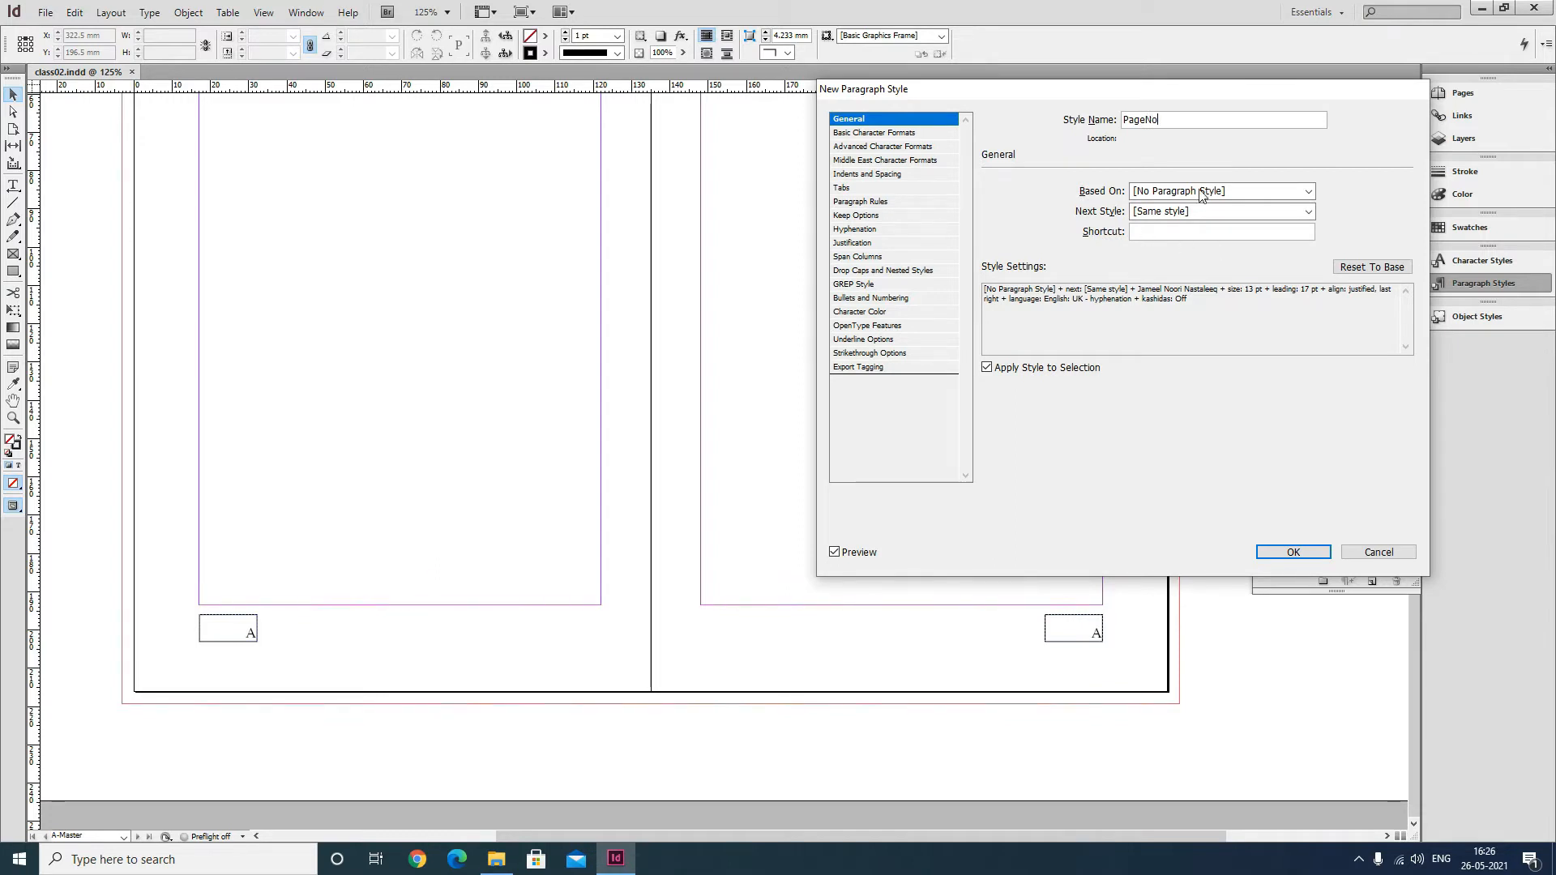
Set the PageNo style's font to Arial, size 10 pt and leading 12 pt.
click(905, 134)
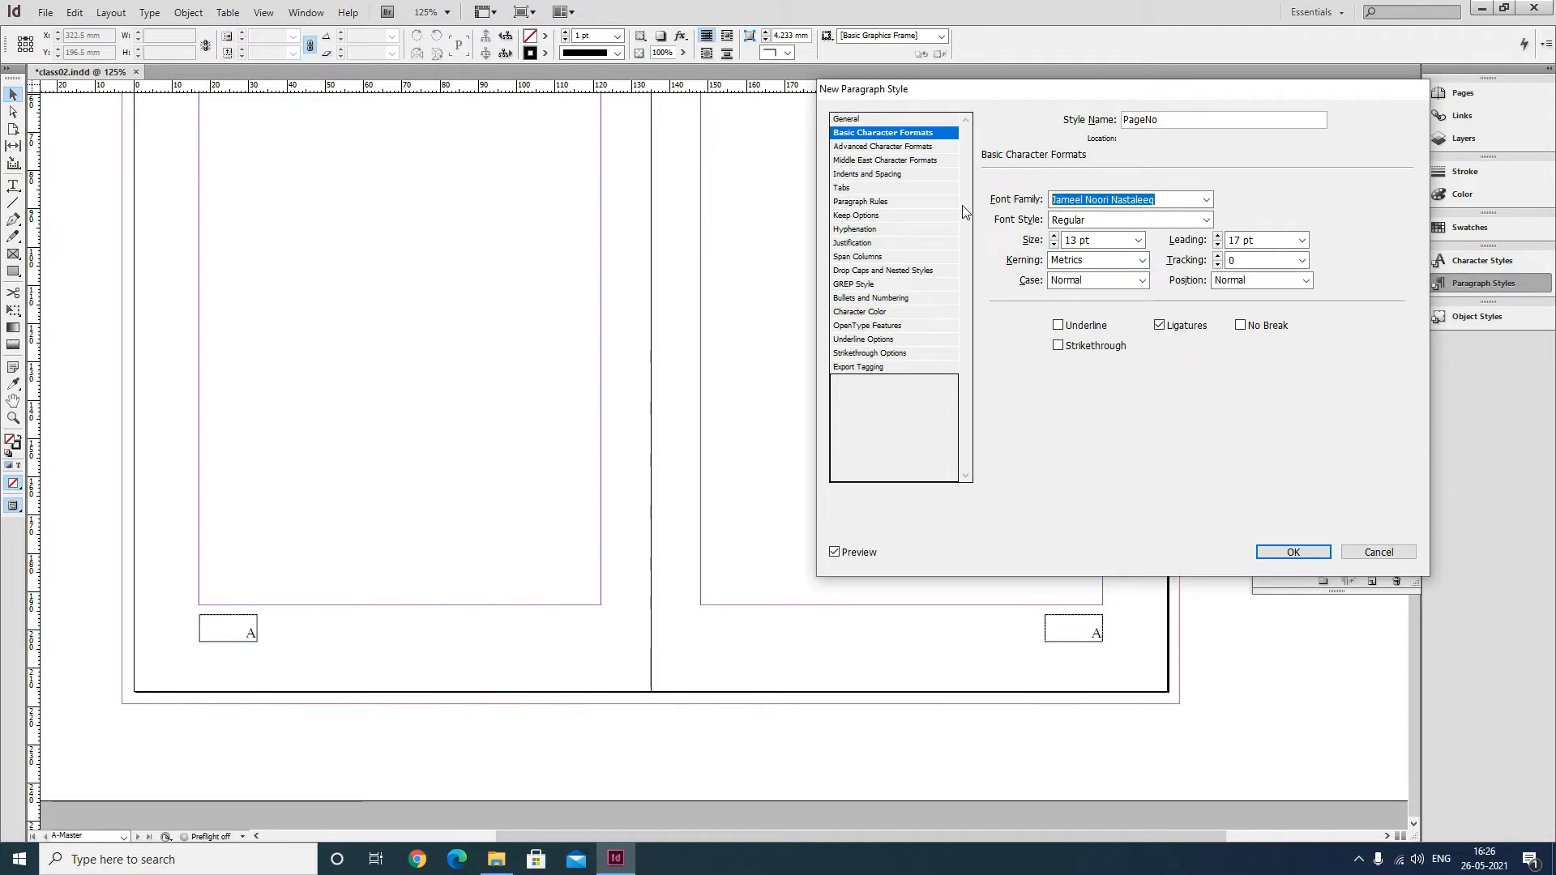
text(Arial)
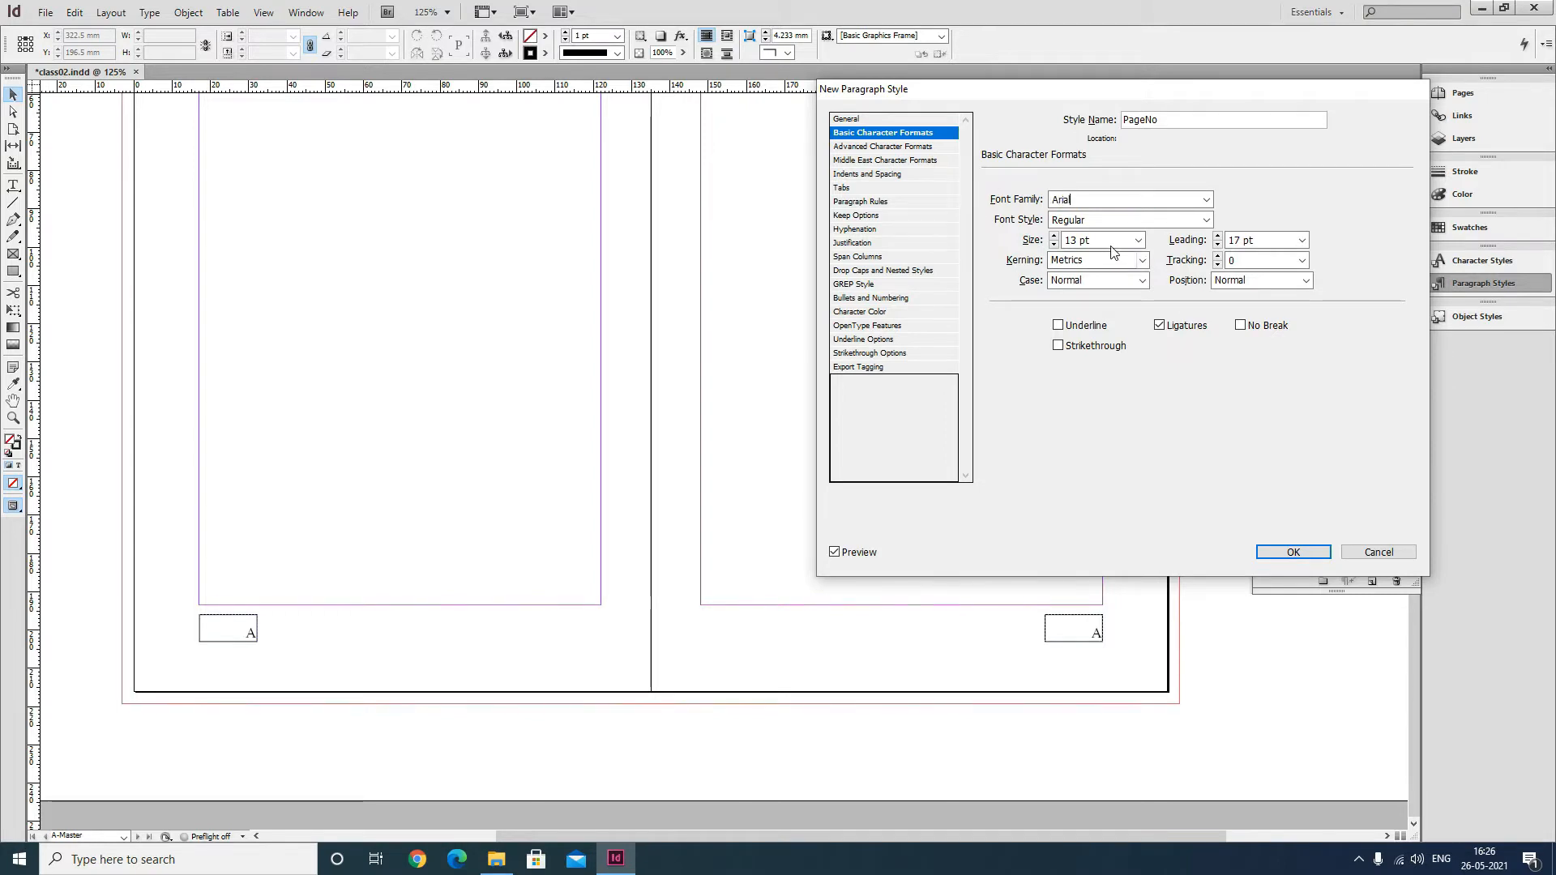
drag(1115, 246, 906, 237)
text(10)
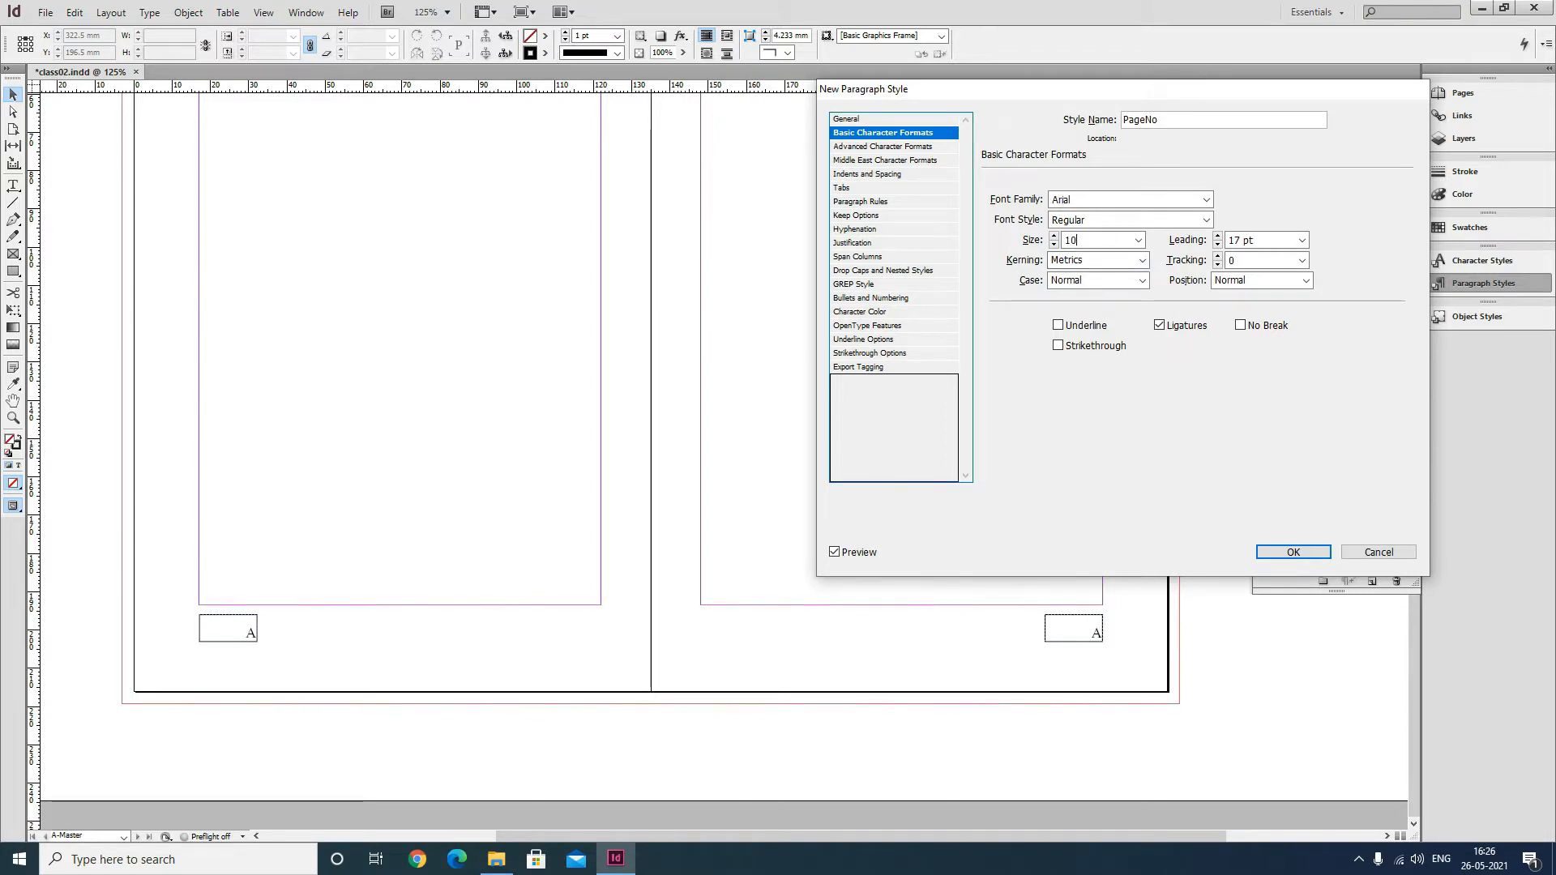
click(1268, 243)
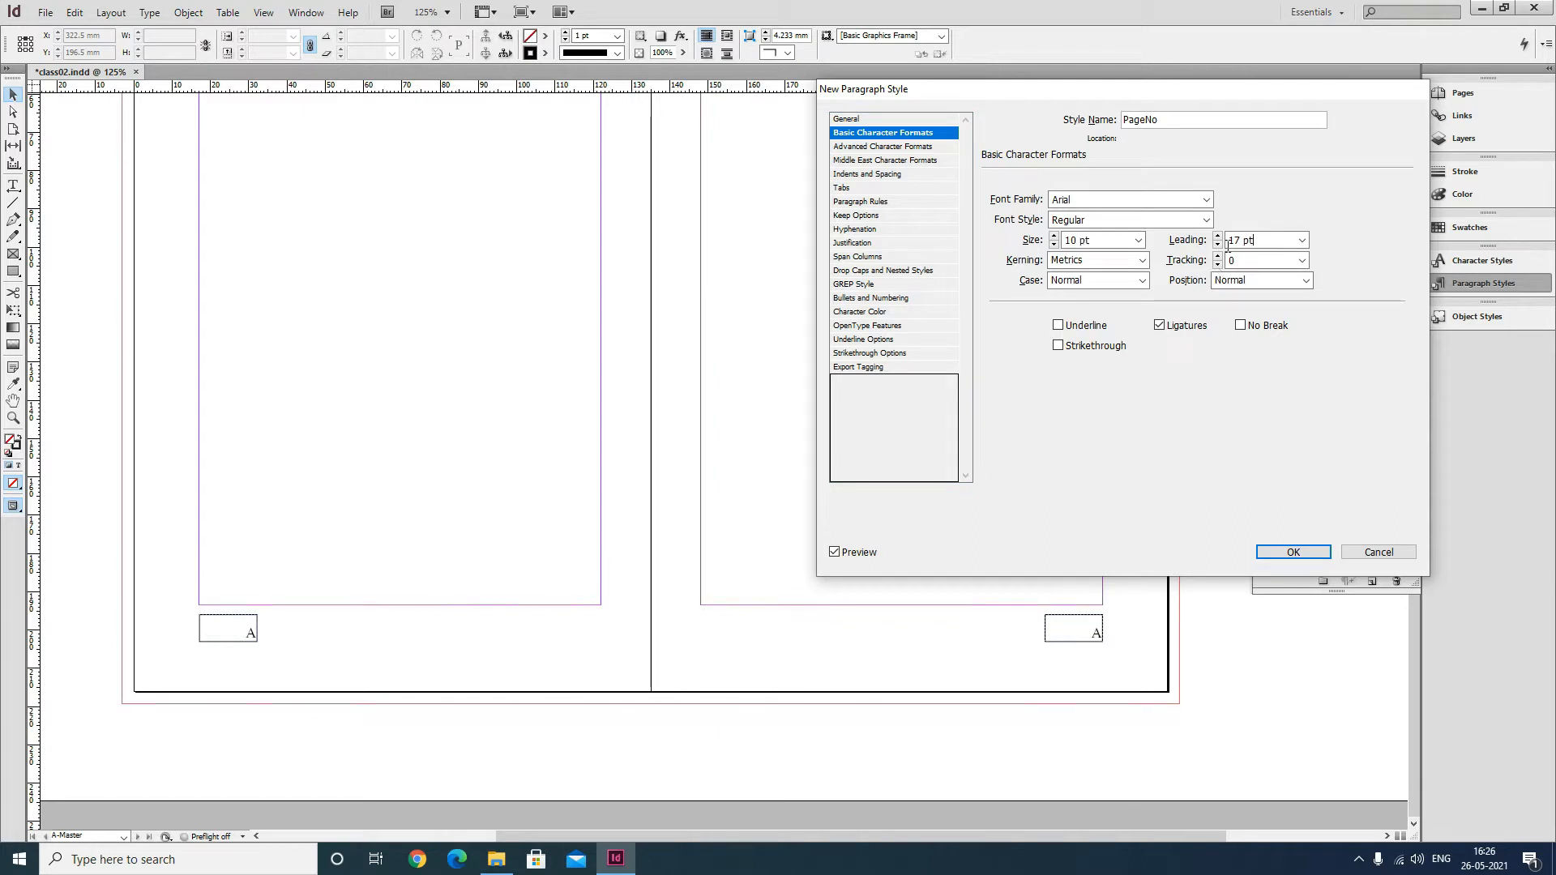
click(1301, 240)
click(1264, 254)
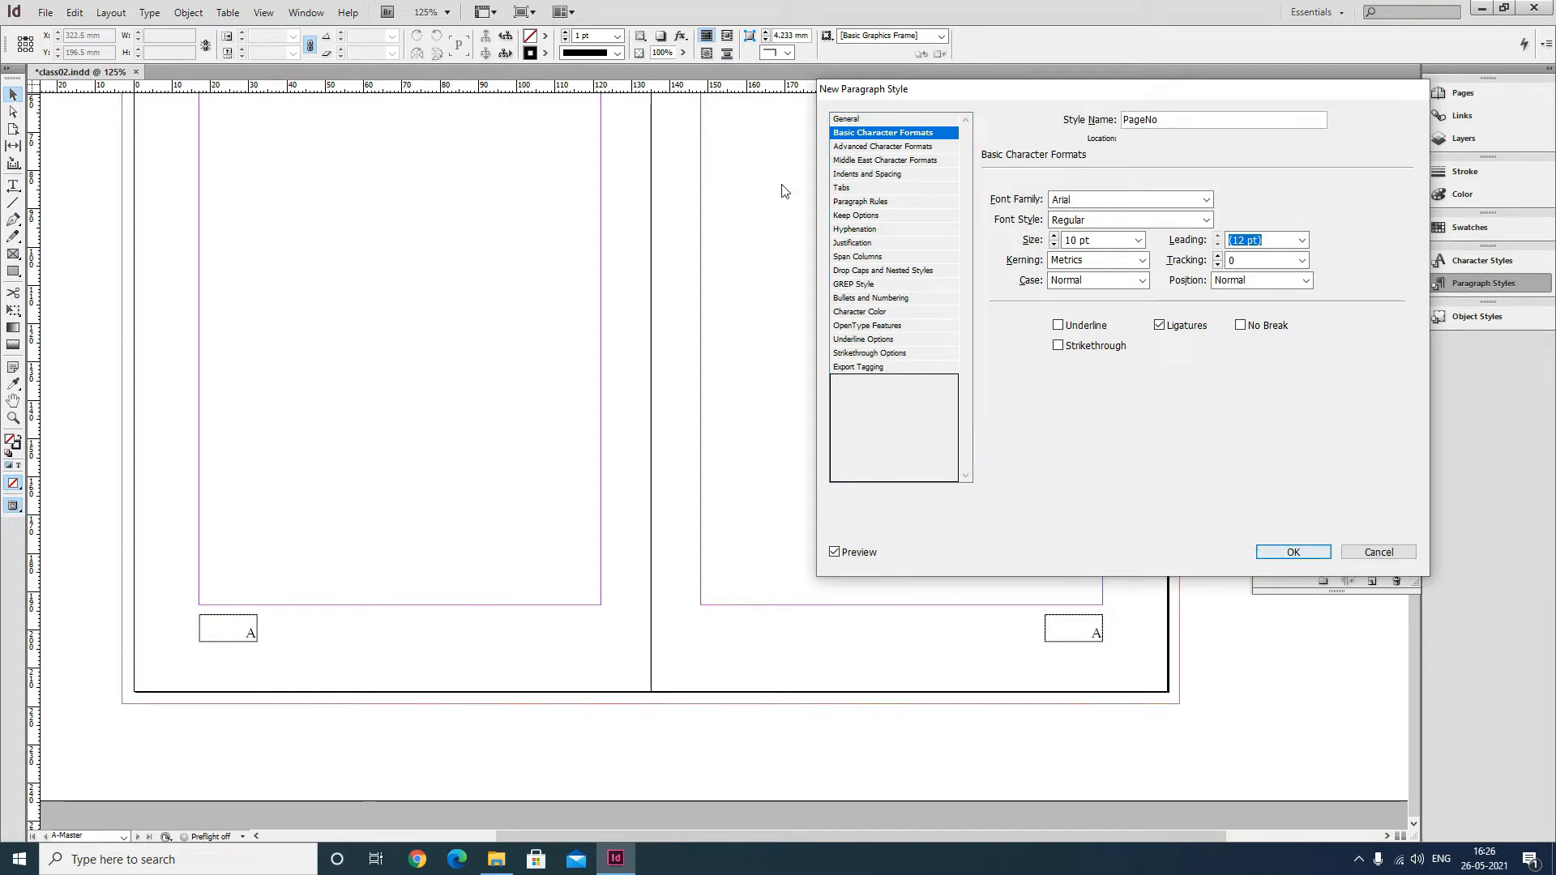
Set the PageNo style's alignment to Center and confirm the new style.
click(879, 176)
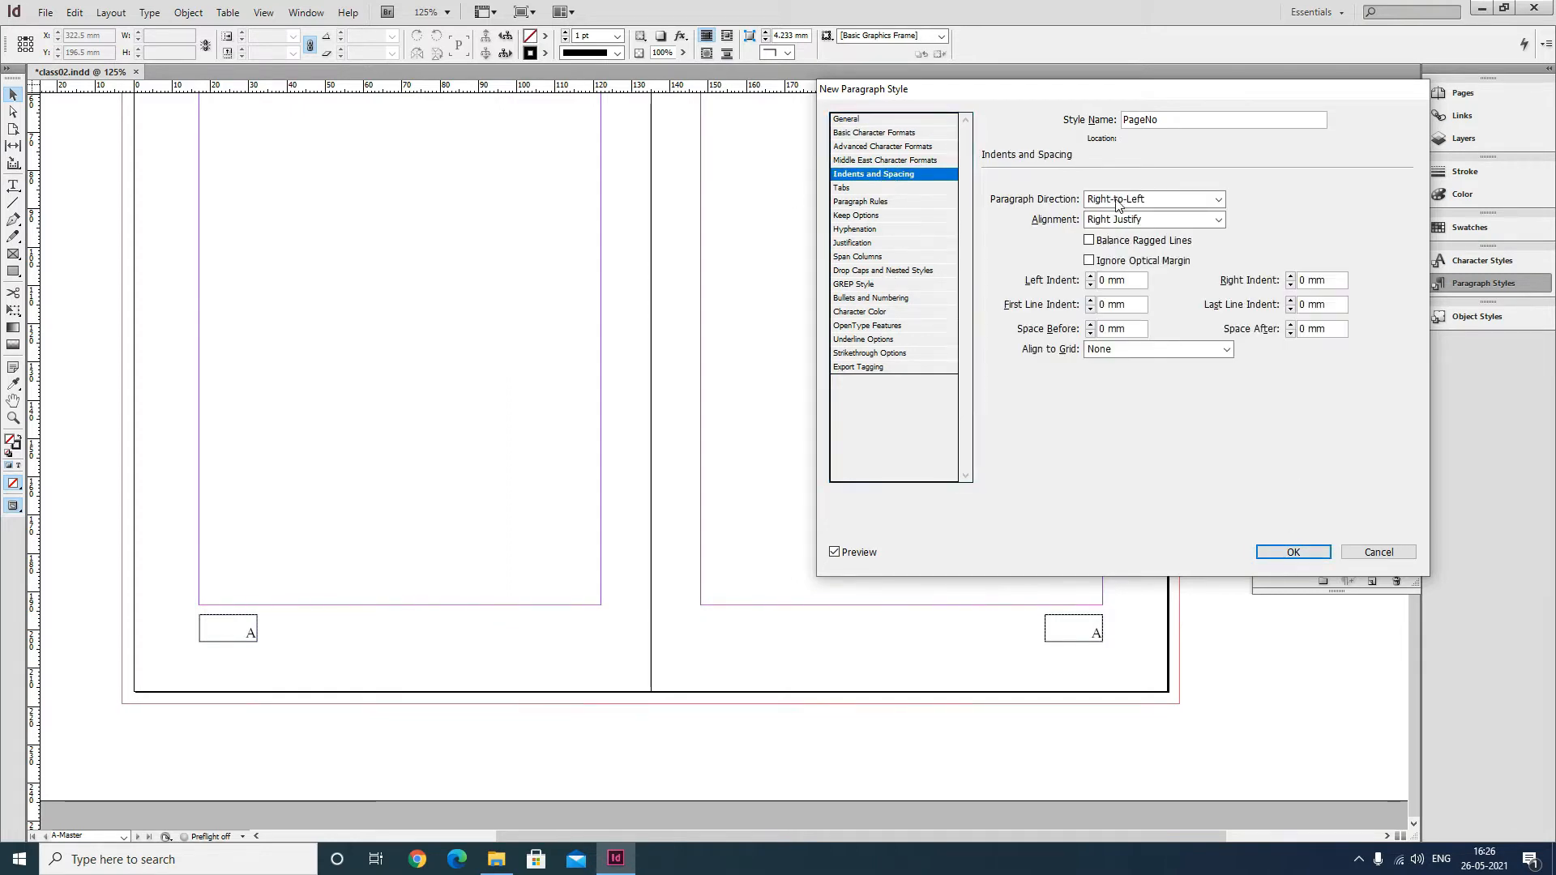
click(1124, 219)
click(1126, 249)
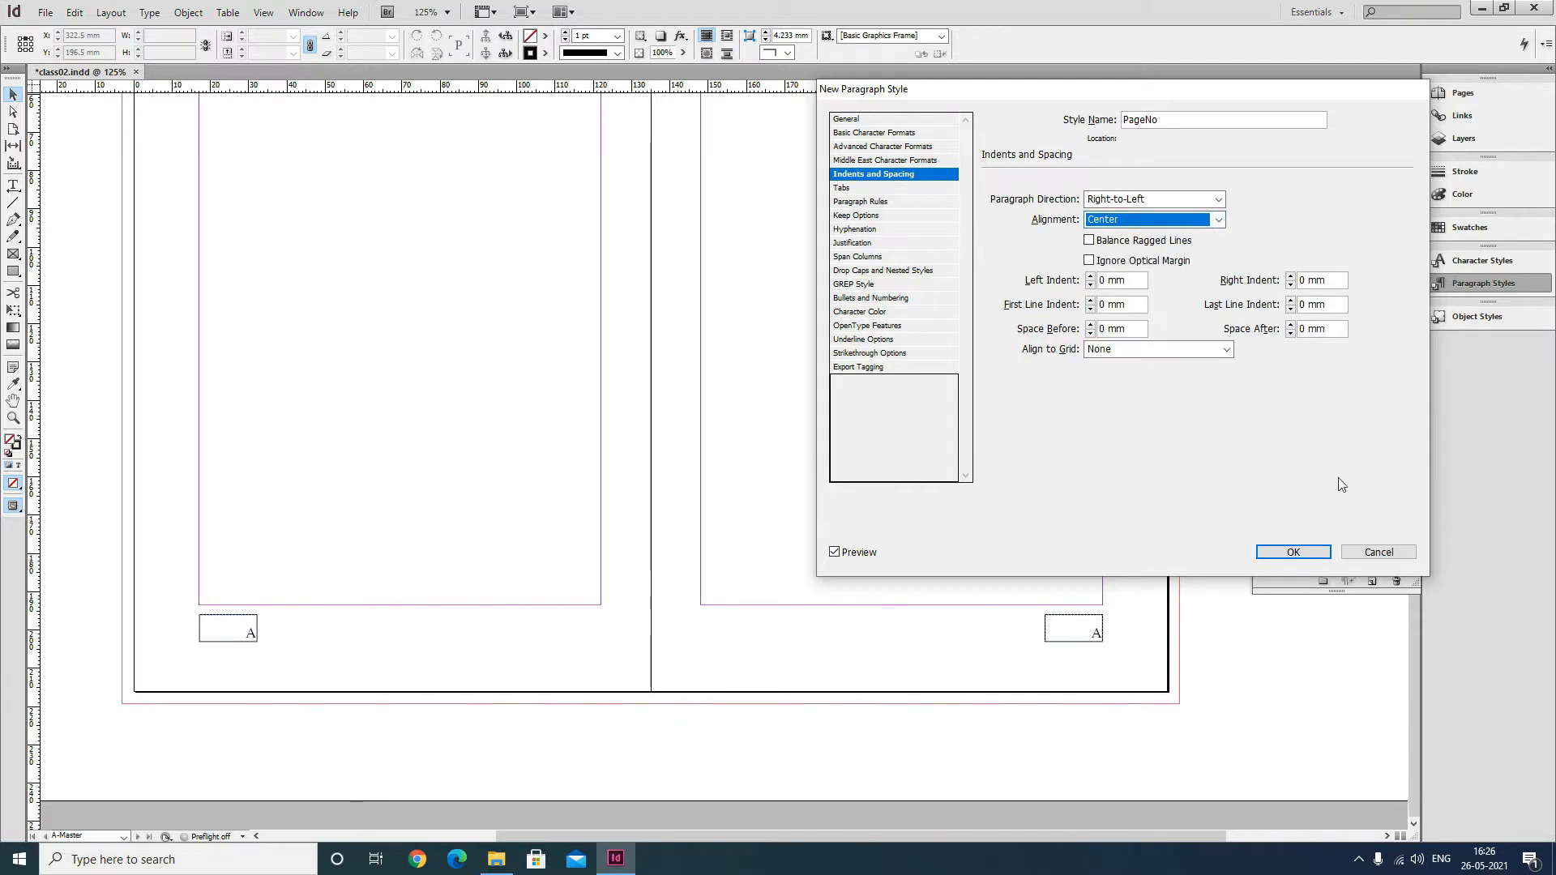
click(1294, 553)
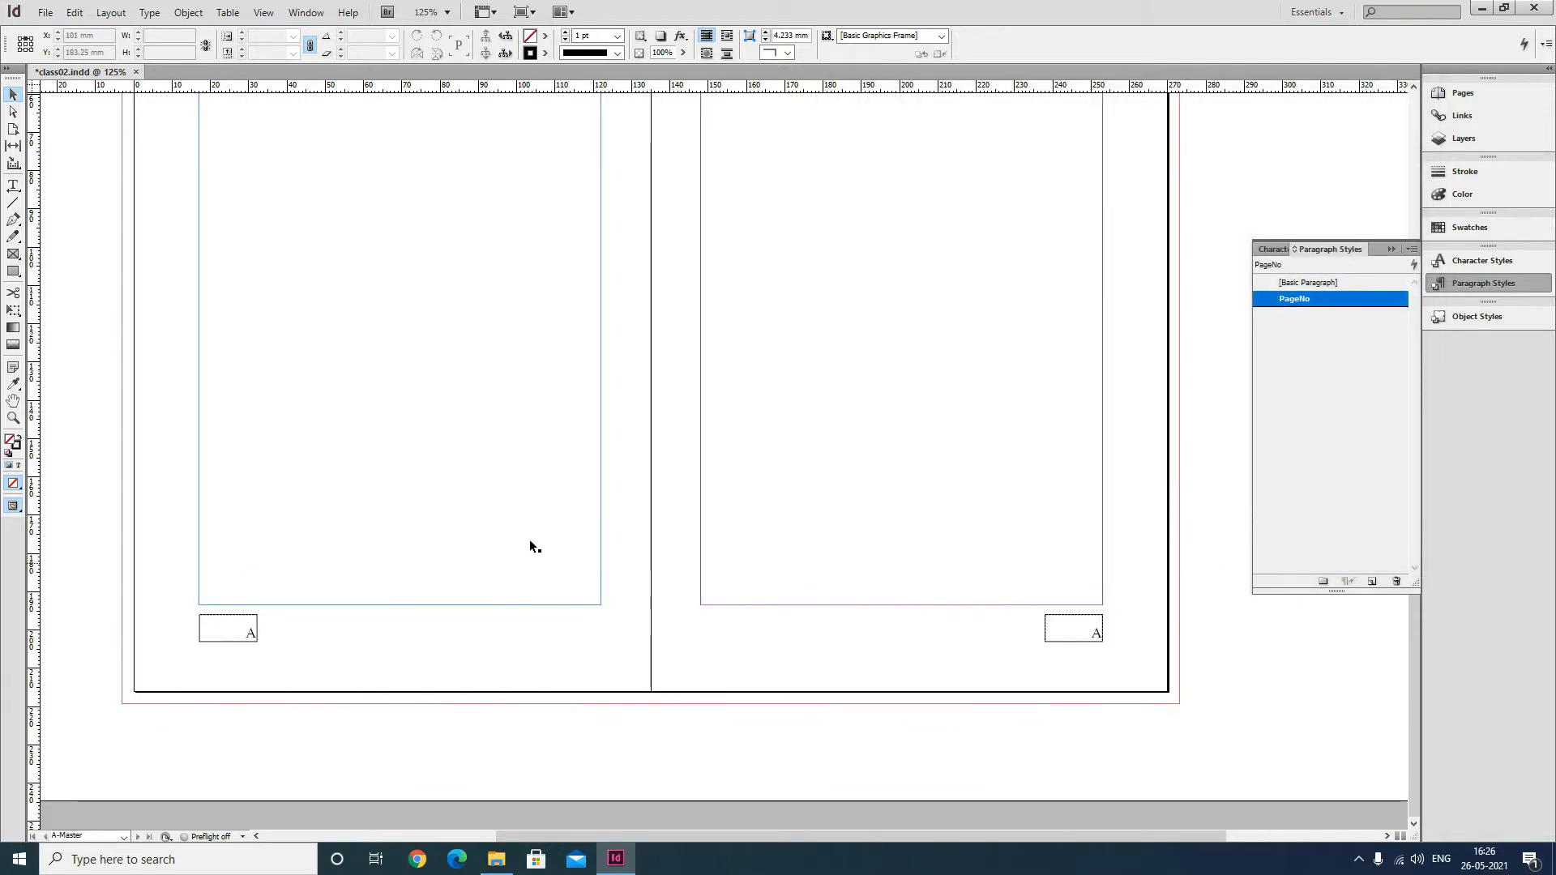
Apply the PageNo style to the page-number marker in the right page's frame.
click(1306, 655)
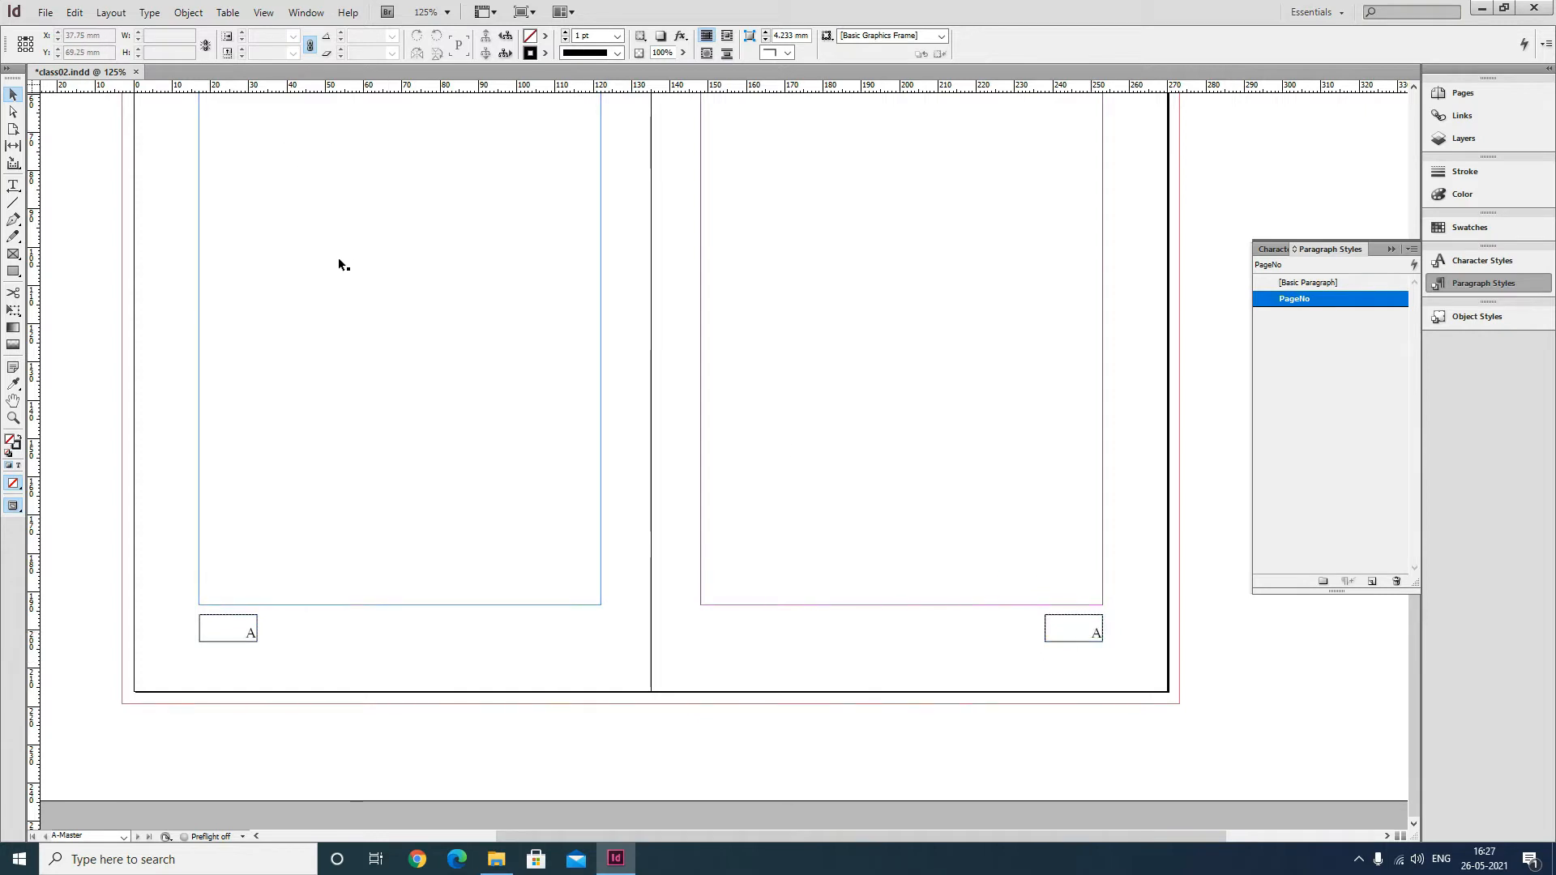
click(13, 186)
drag(1084, 630, 1107, 630)
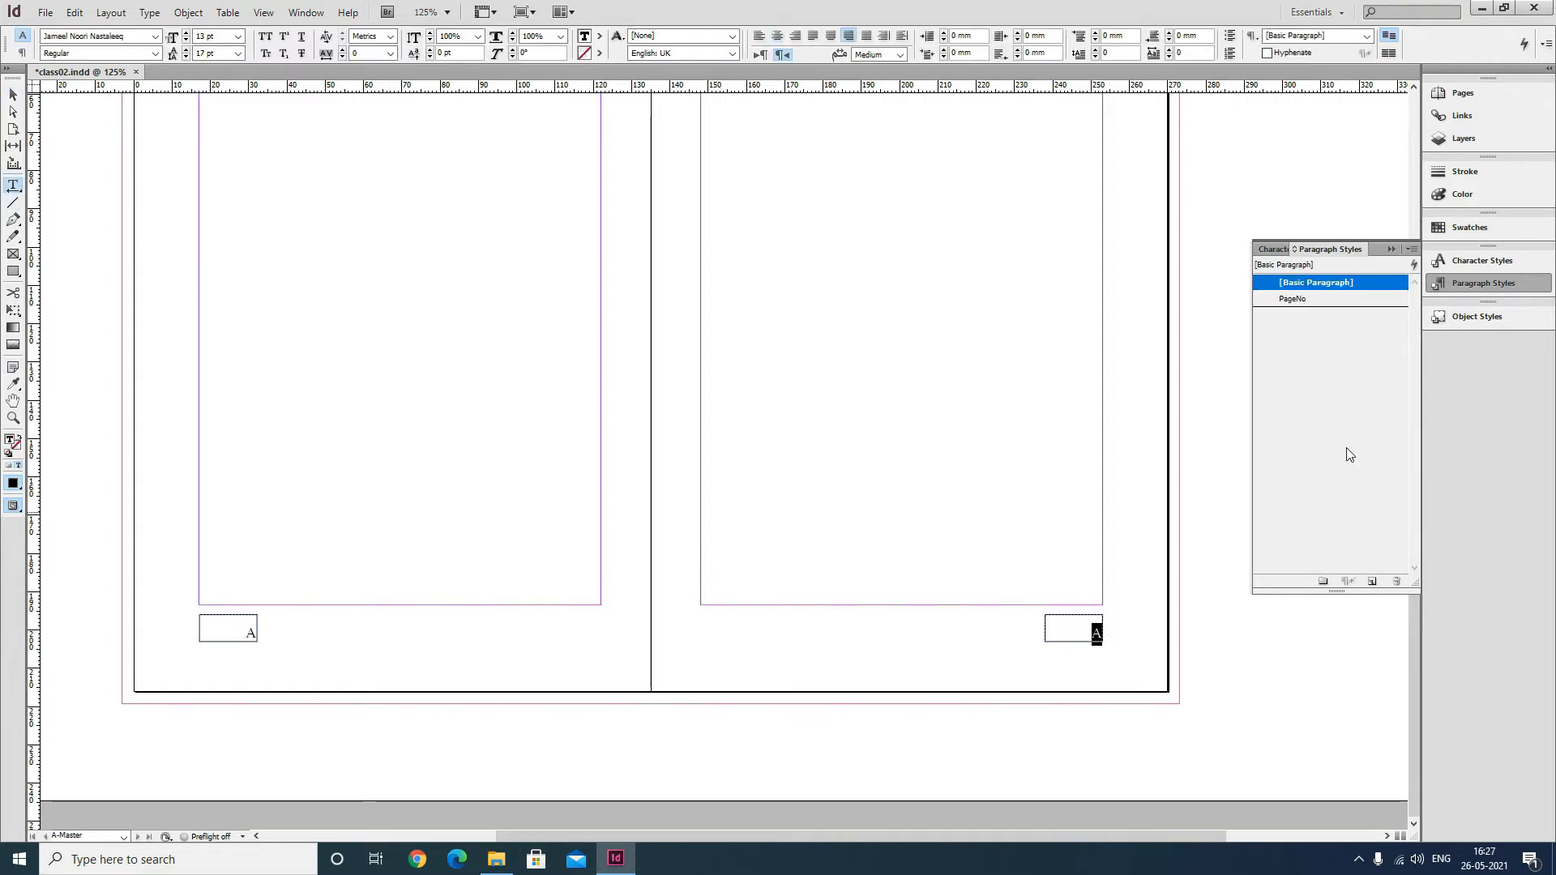
click(1313, 299)
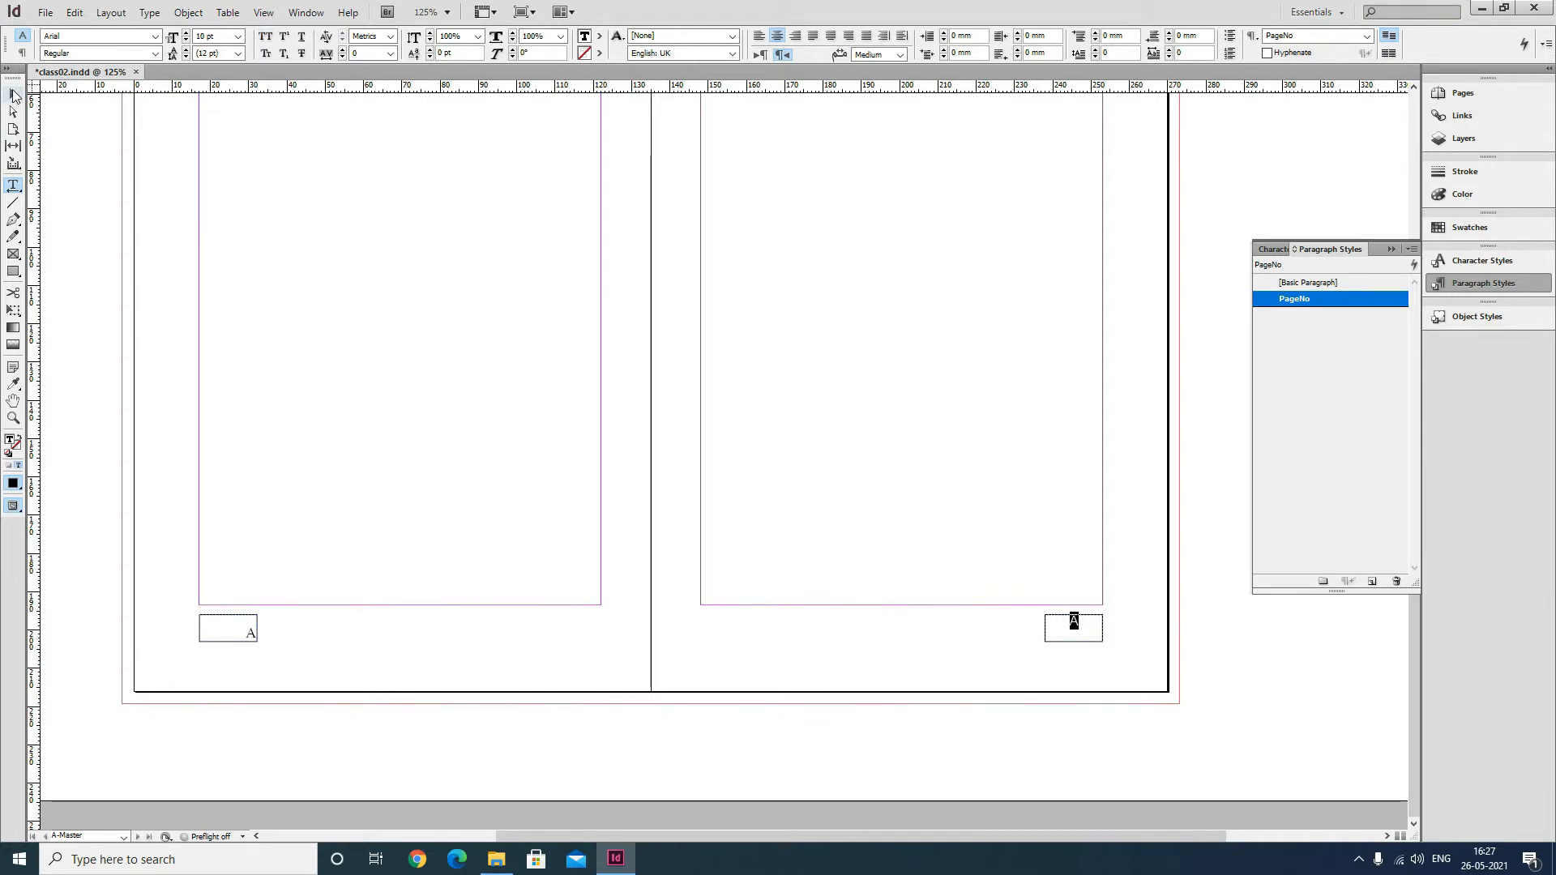
click(512, 57)
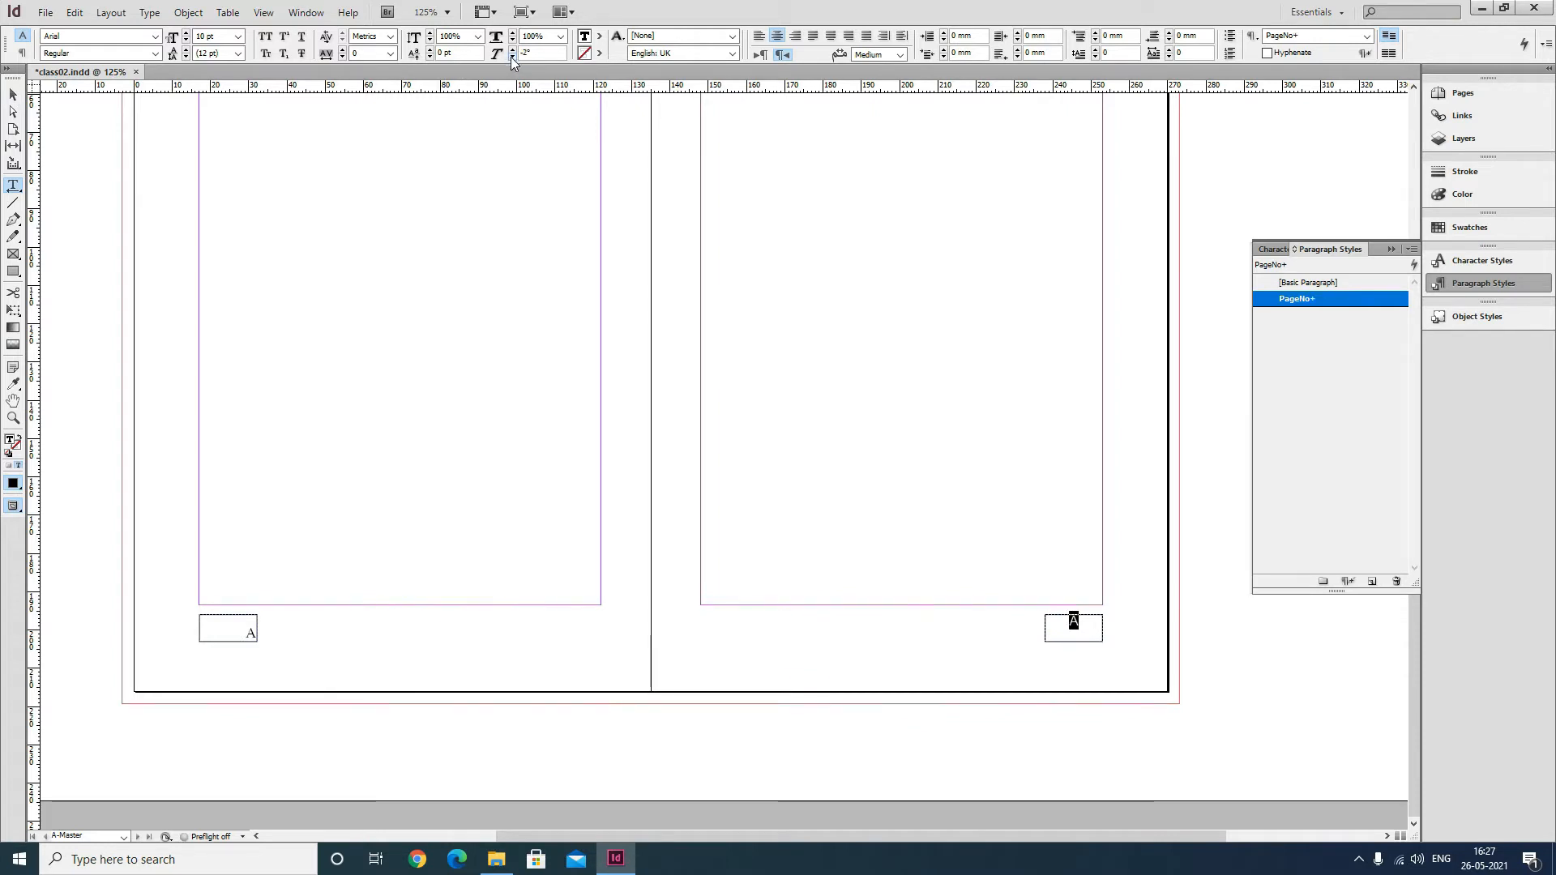
key(ctrl+z)
key(ctrl+z)
Shift the marker's baseline slightly, then redefine the PageNo style to match the formatted text.
click(430, 50)
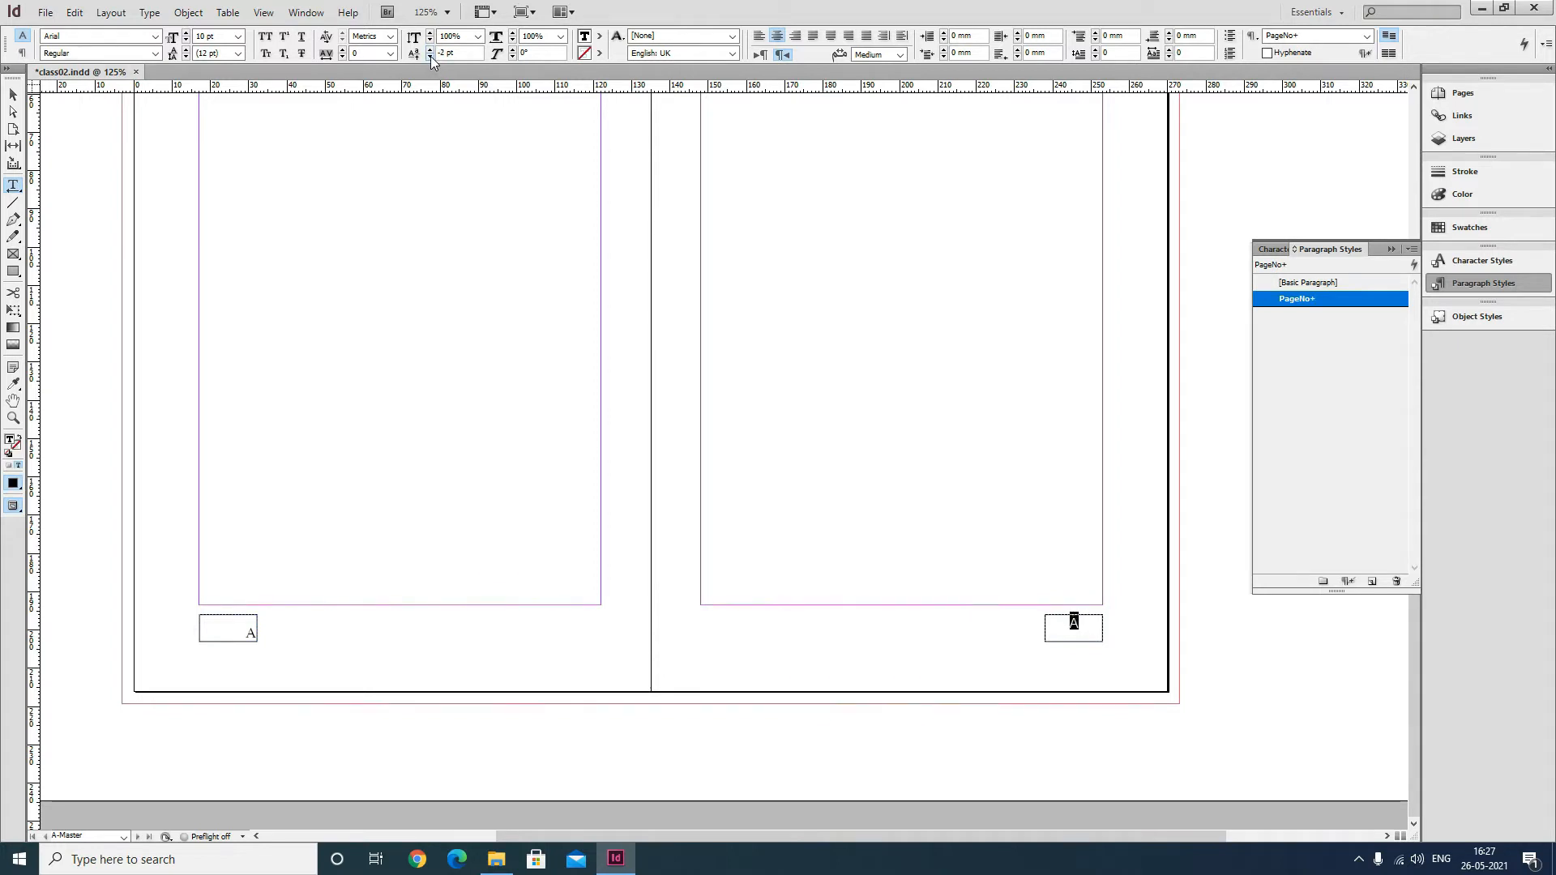
click(430, 57)
click(430, 57)
click(430, 57)
click(430, 56)
click(430, 49)
mouse_move(1306, 301)
right_click(1303, 303)
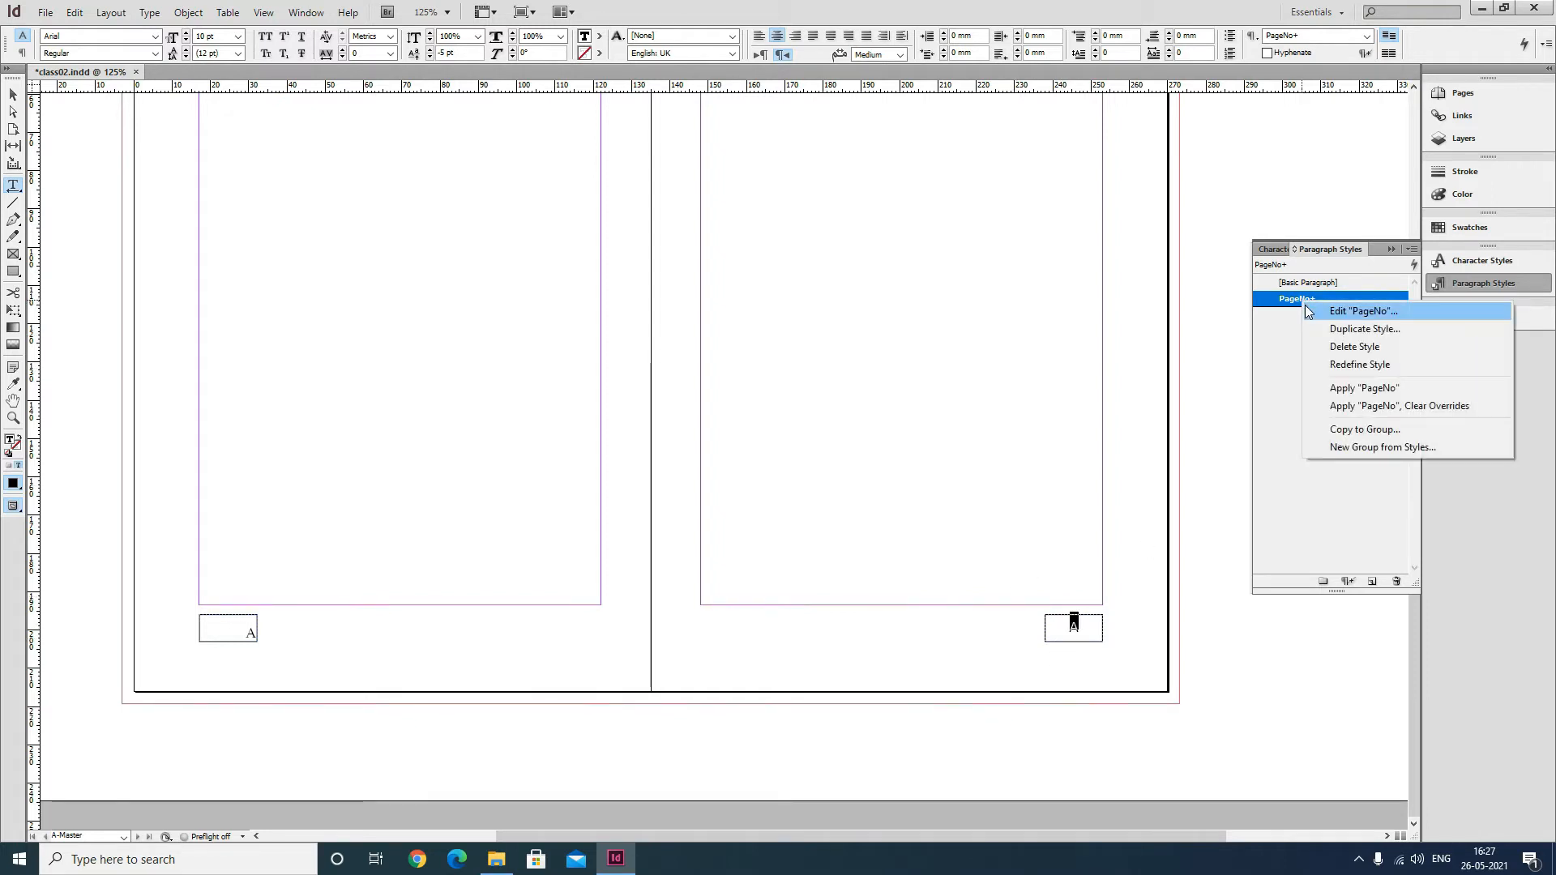
click(1345, 367)
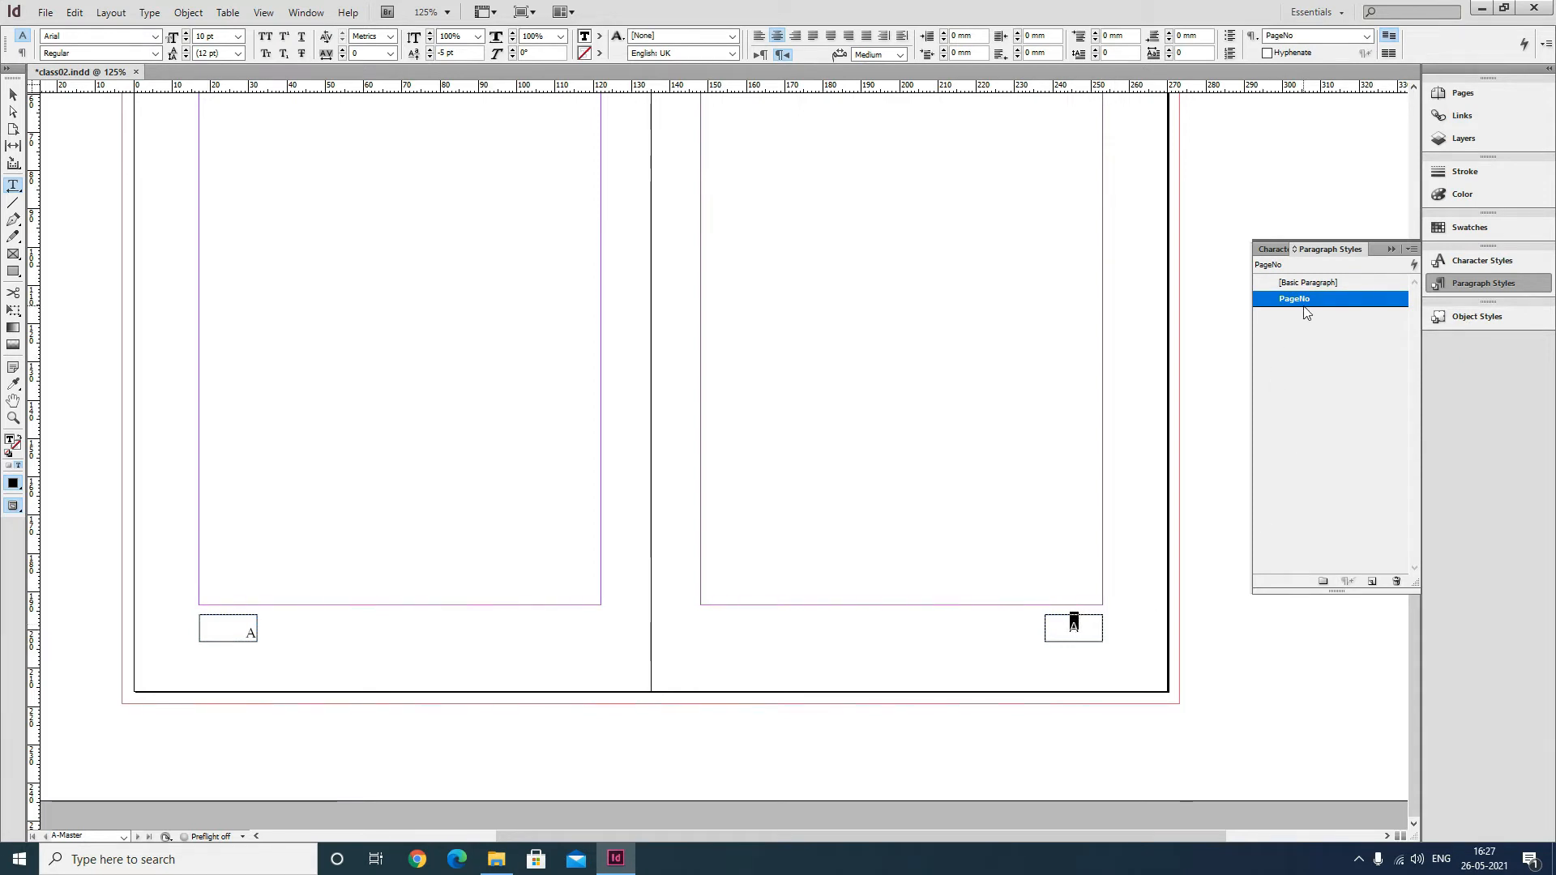
Insert the current page number marker in the left page's frame and apply the PageNo style to it.
click(232, 634)
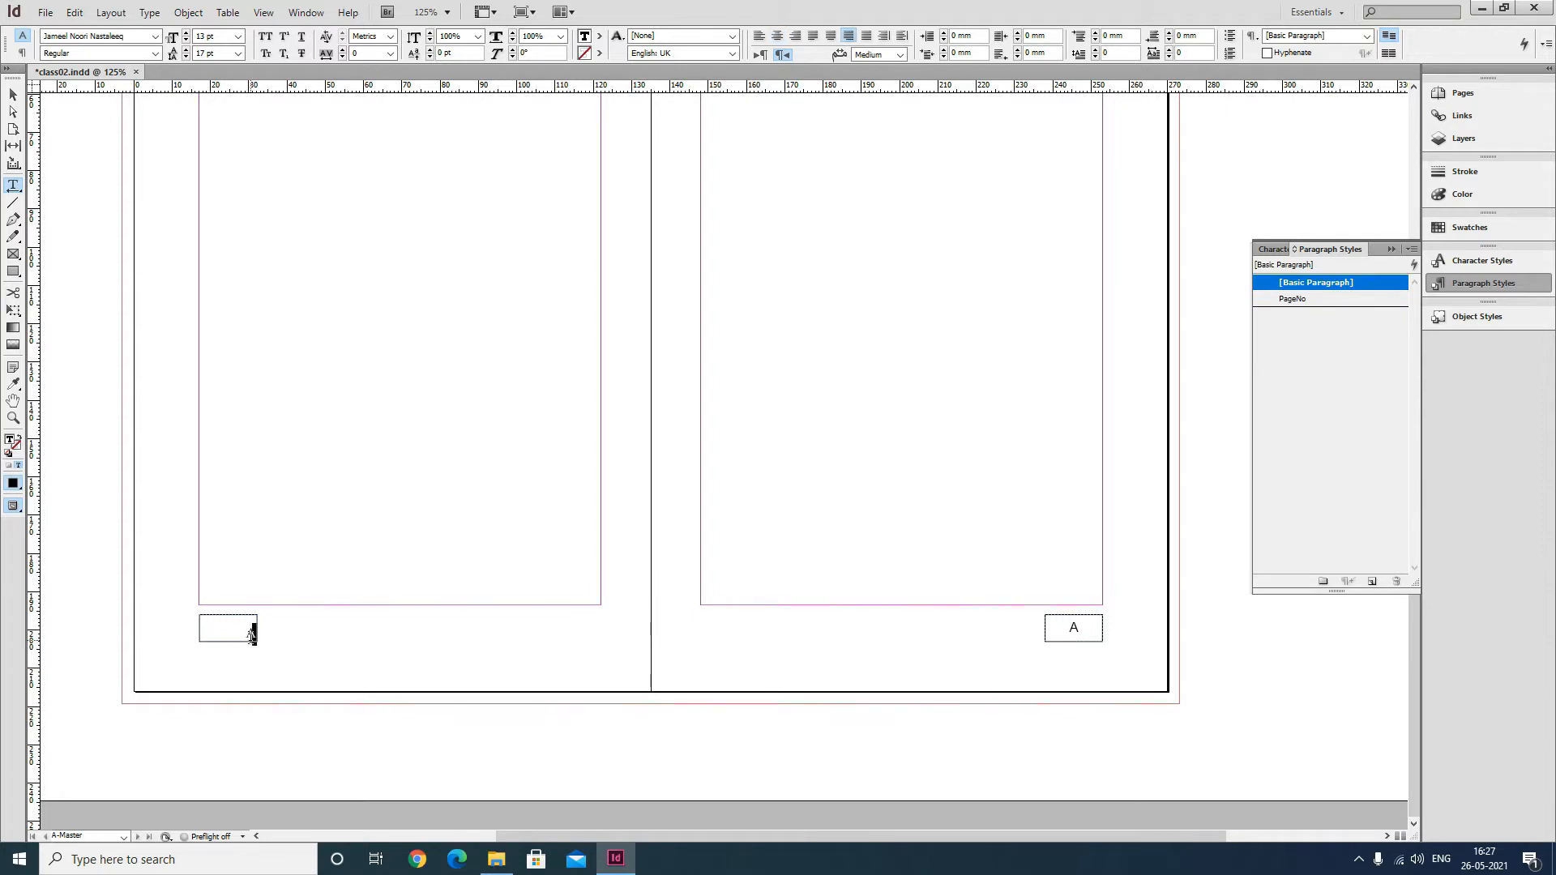
key(ctrl+alt+shift+n)
click(1296, 299)
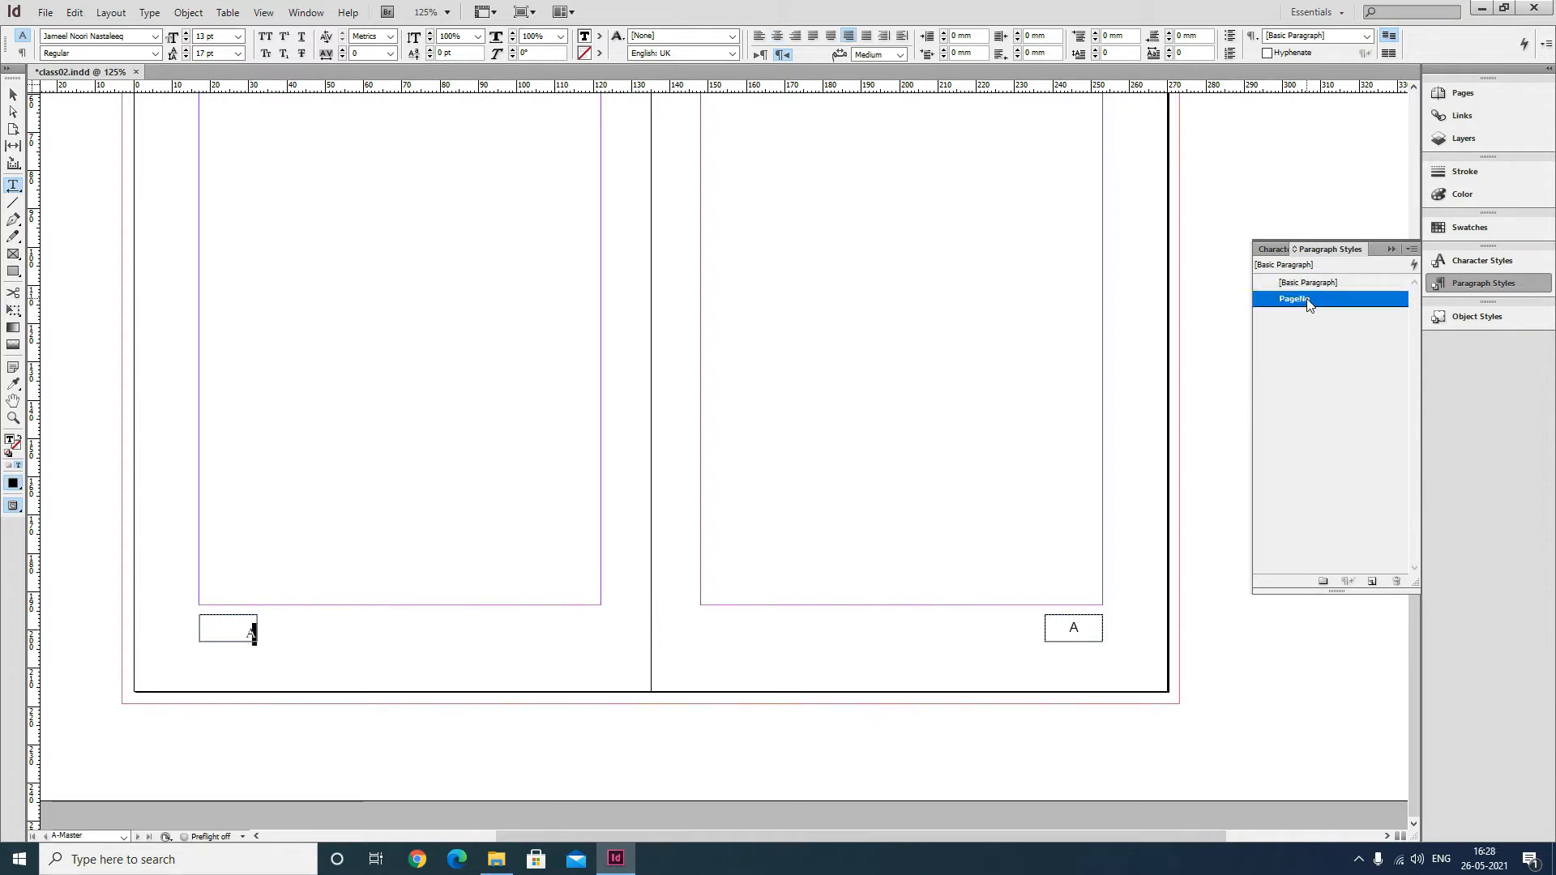
click(12, 96)
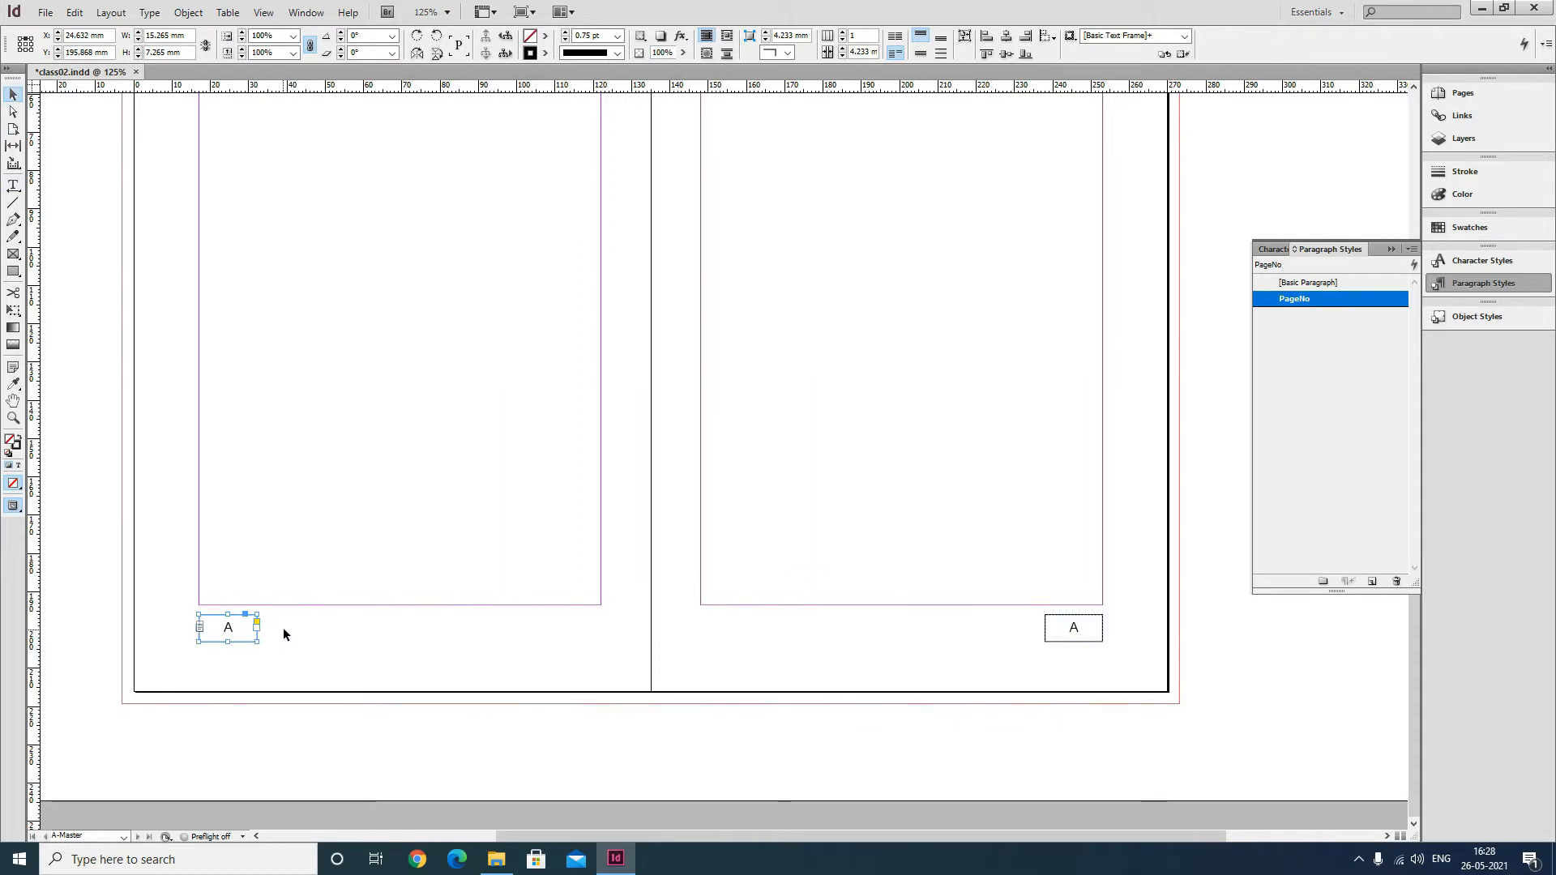
Check the page numbers on the document's first pages, then return to the A-Master spread.
click(1475, 95)
double_click(1323, 161)
click(1125, 200)
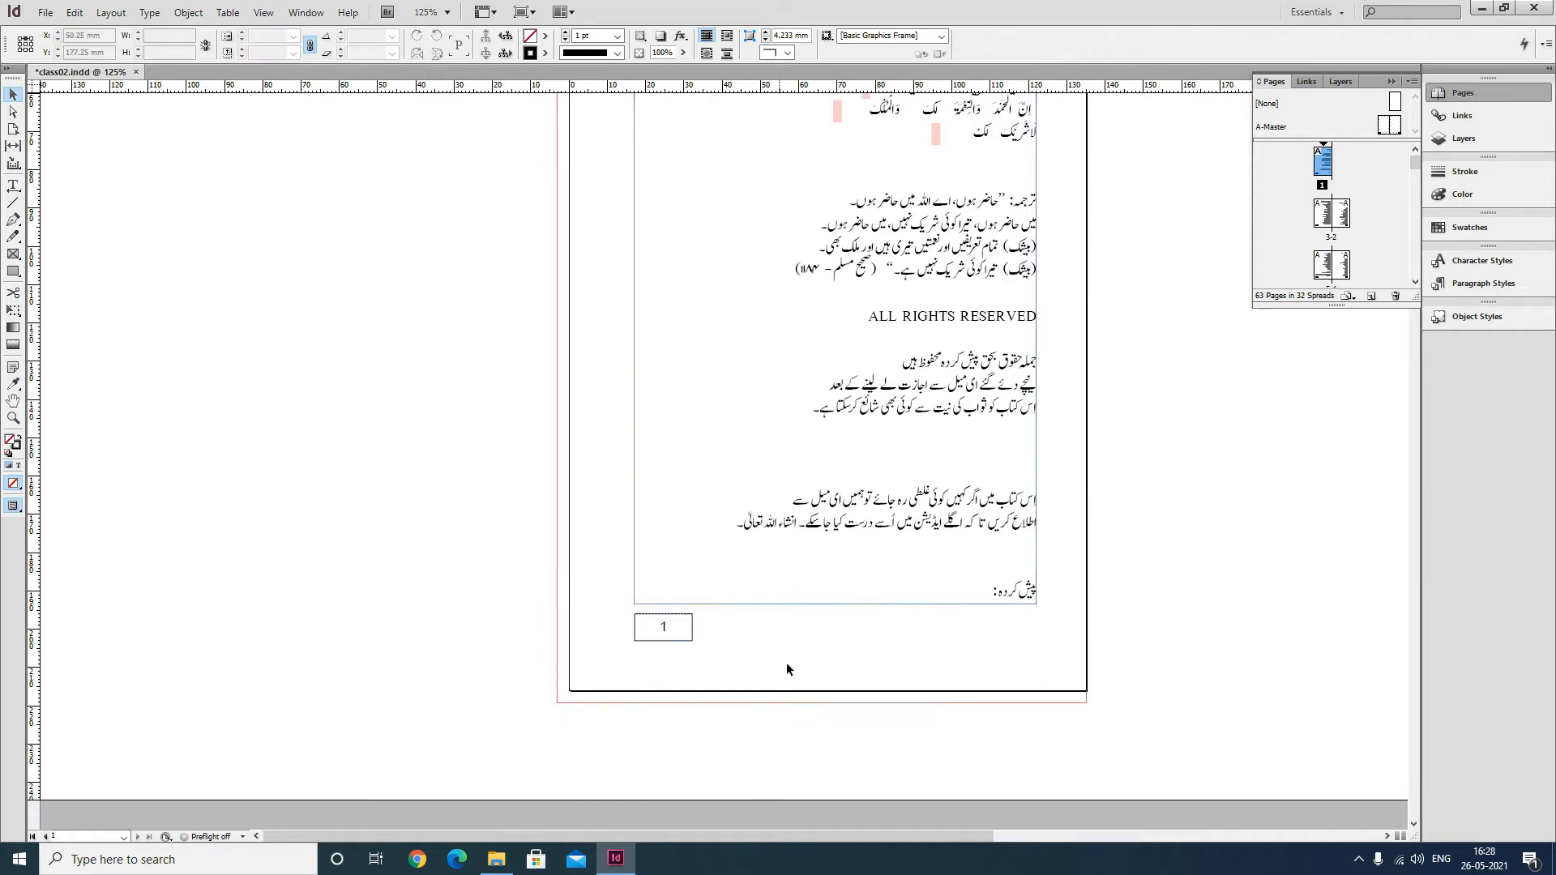
scroll(713, 612, down, 3)
scroll(731, 614, down, 9)
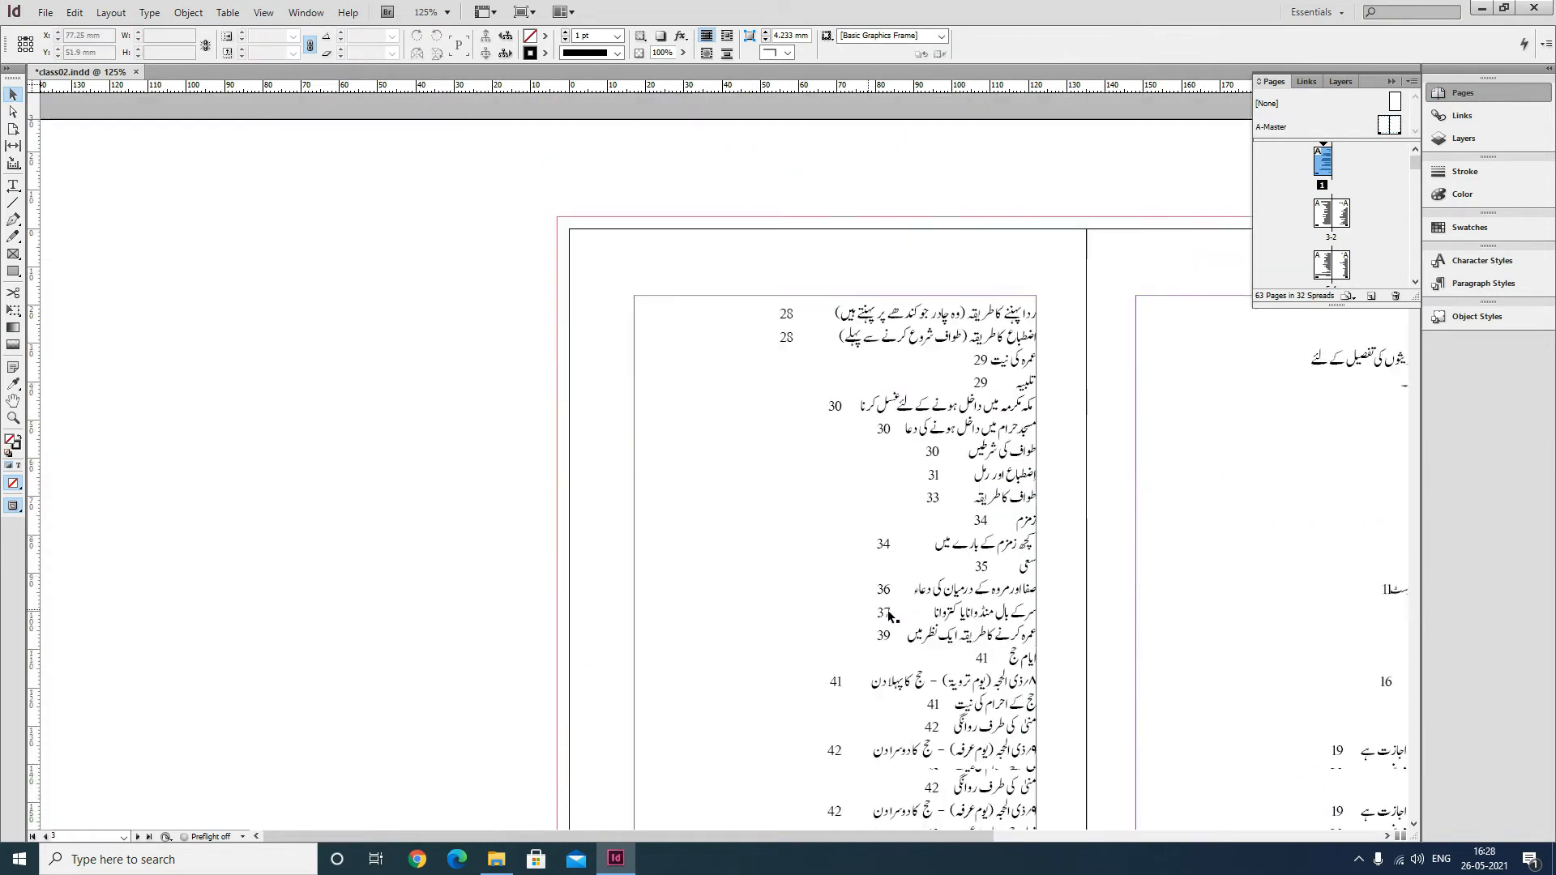
drag(1067, 575, 686, 608)
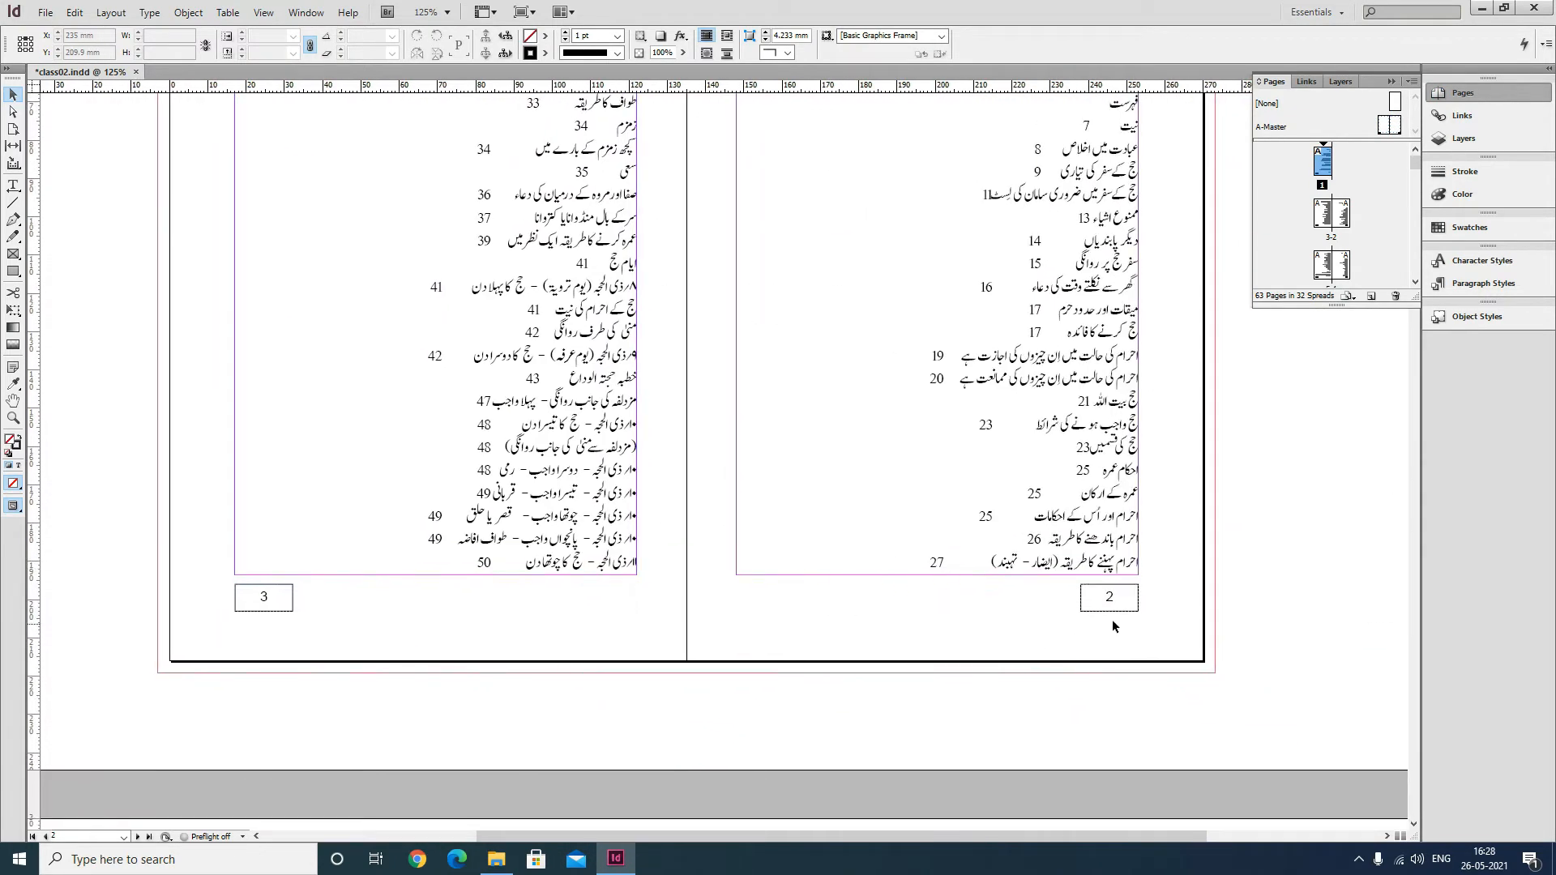
scroll(1049, 565, up, 3)
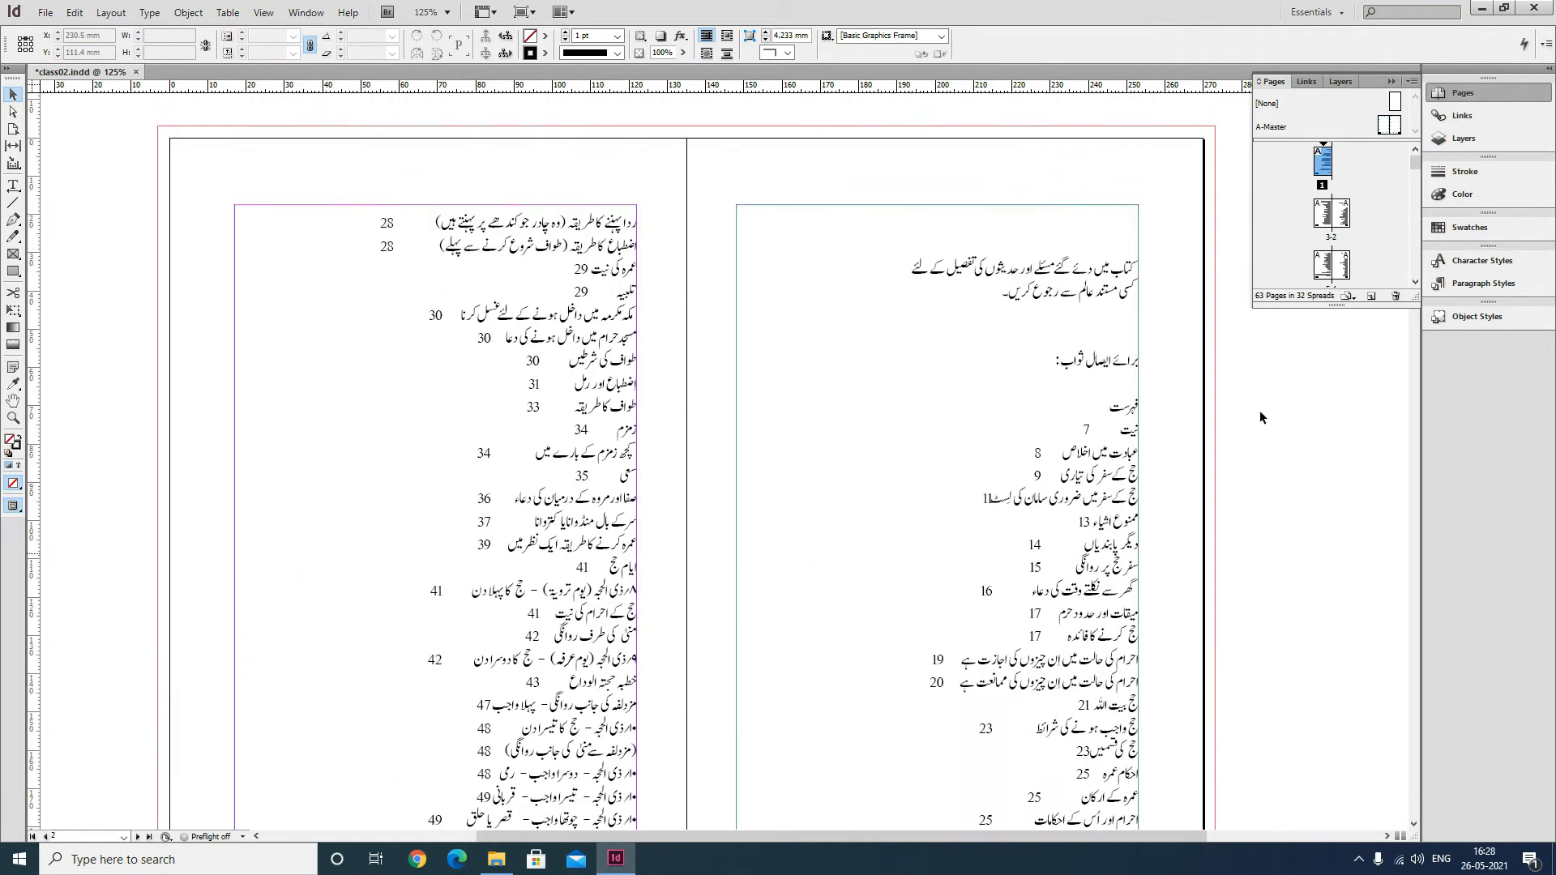
click(1270, 129)
double_click(1269, 130)
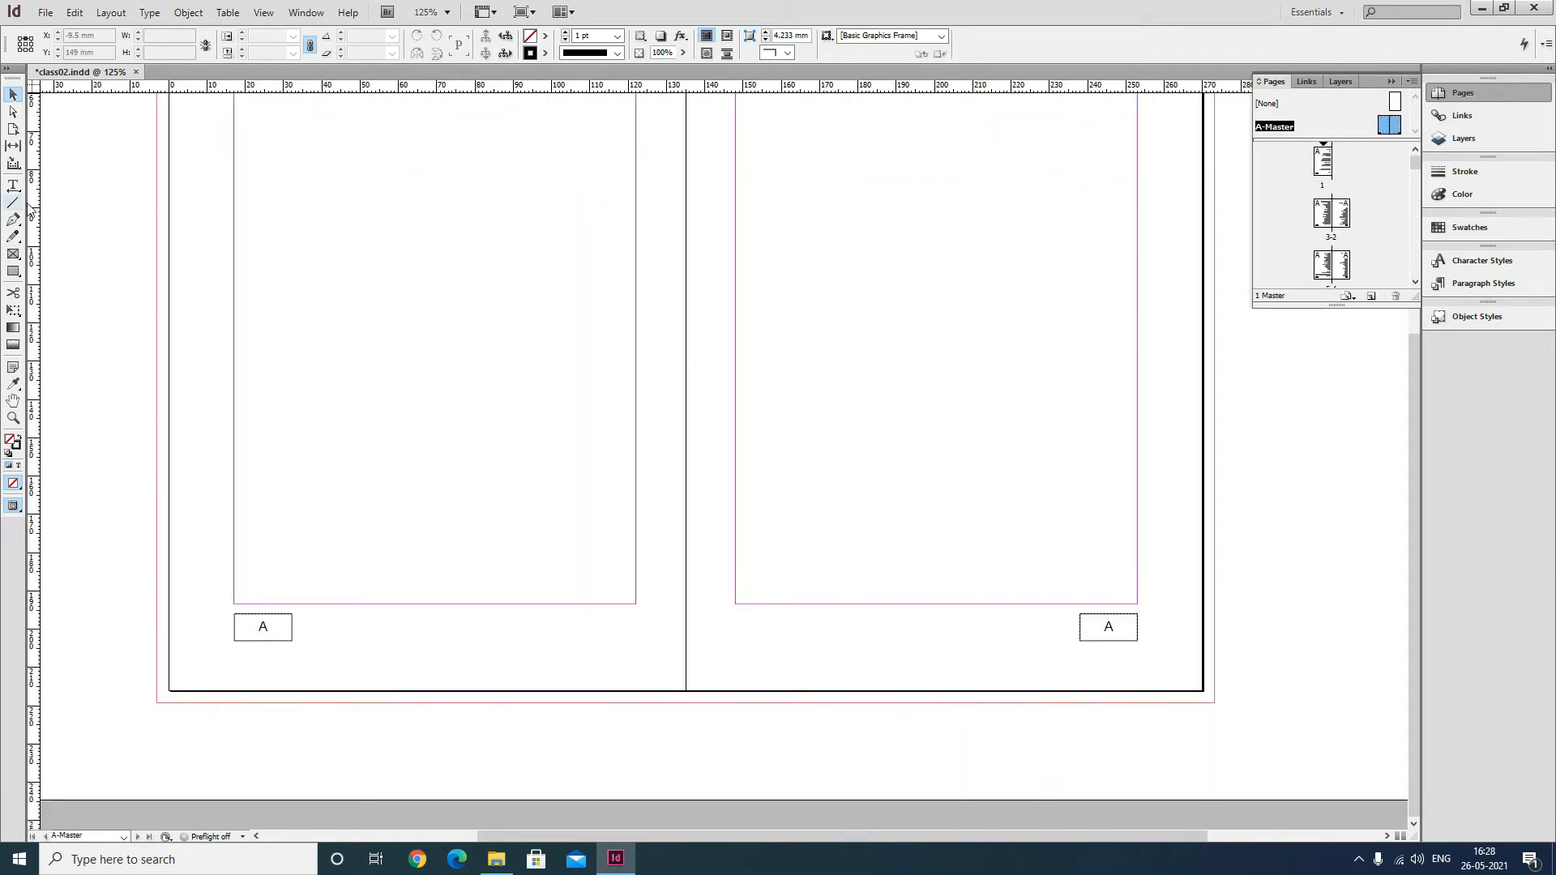
Draw horizontal lines about 90 mm long from each page-number frame to the opposite margin edge on both master pages.
click(1102, 614)
click(14, 204)
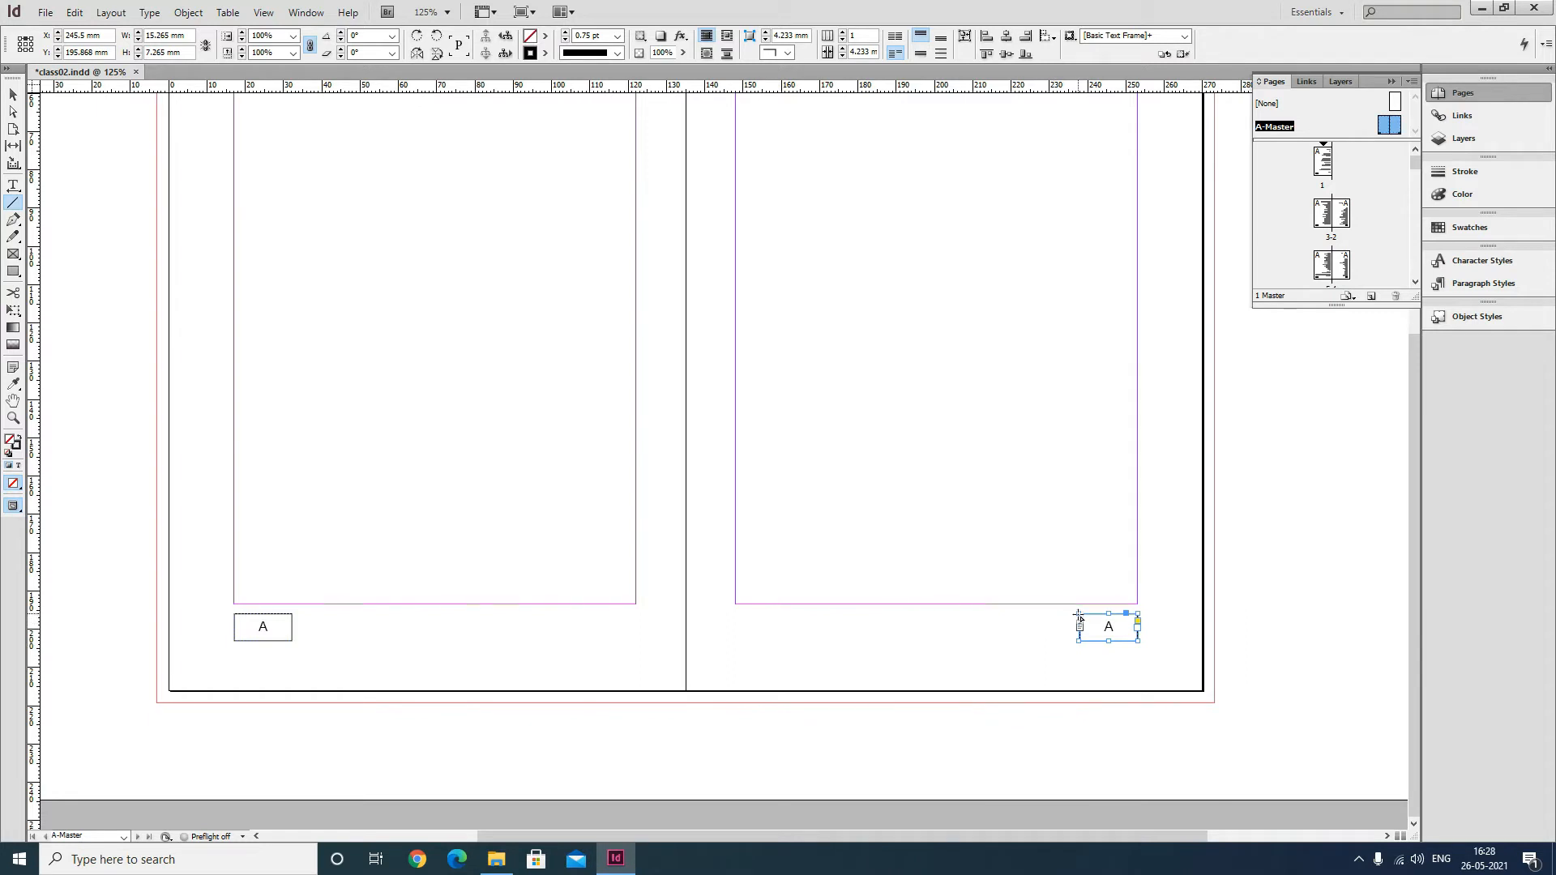
mouse_move(1077, 615)
mouse_down()
mouse_move(725, 640)
mouse_move(736, 655)
mouse_up()
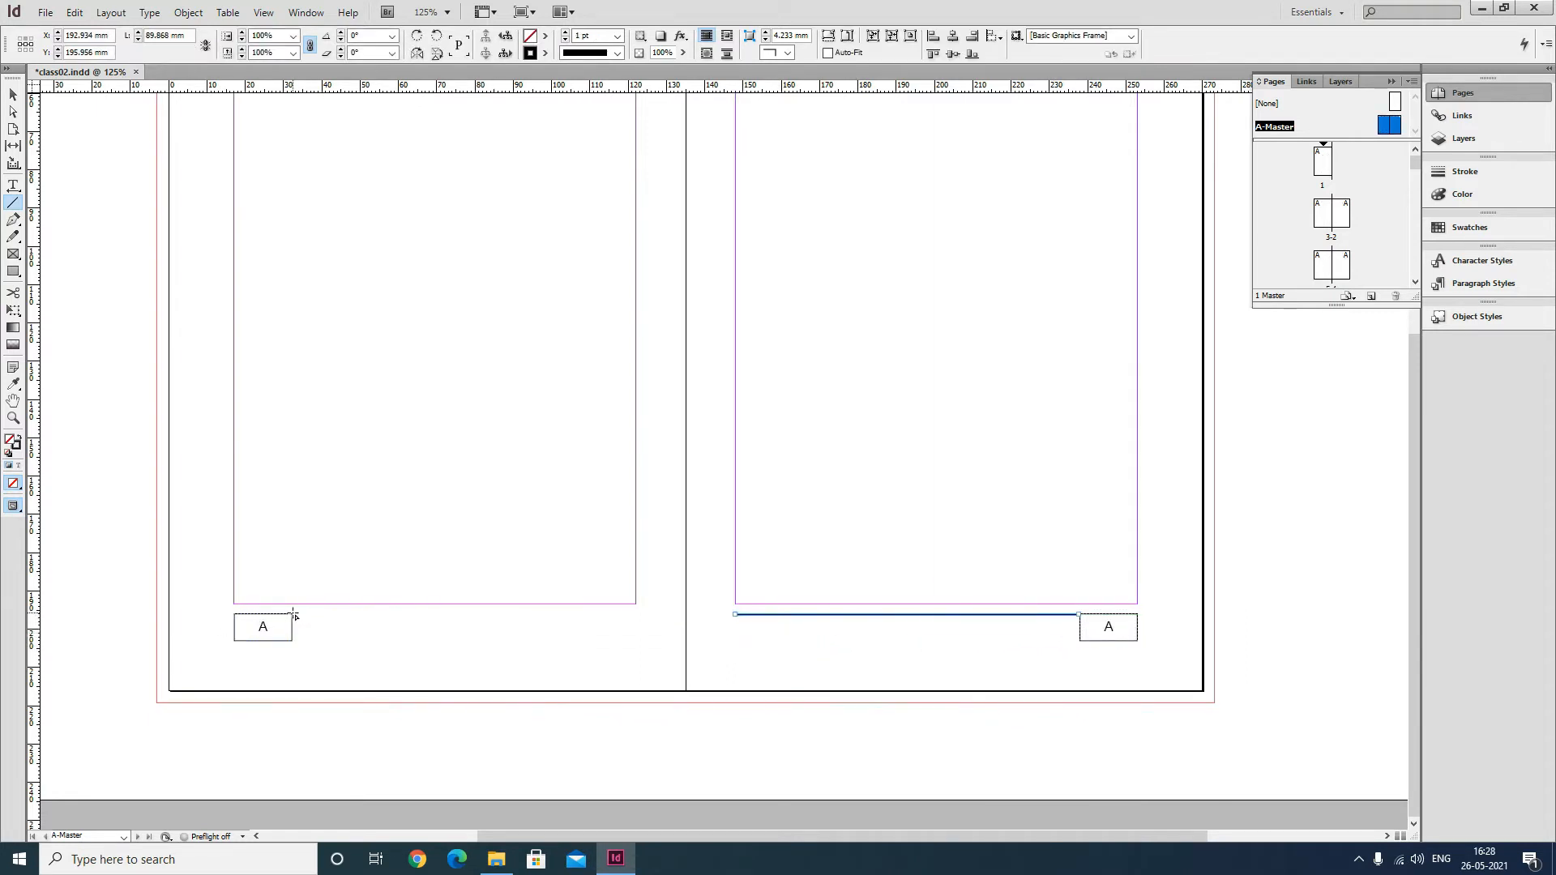
drag(294, 617, 639, 639)
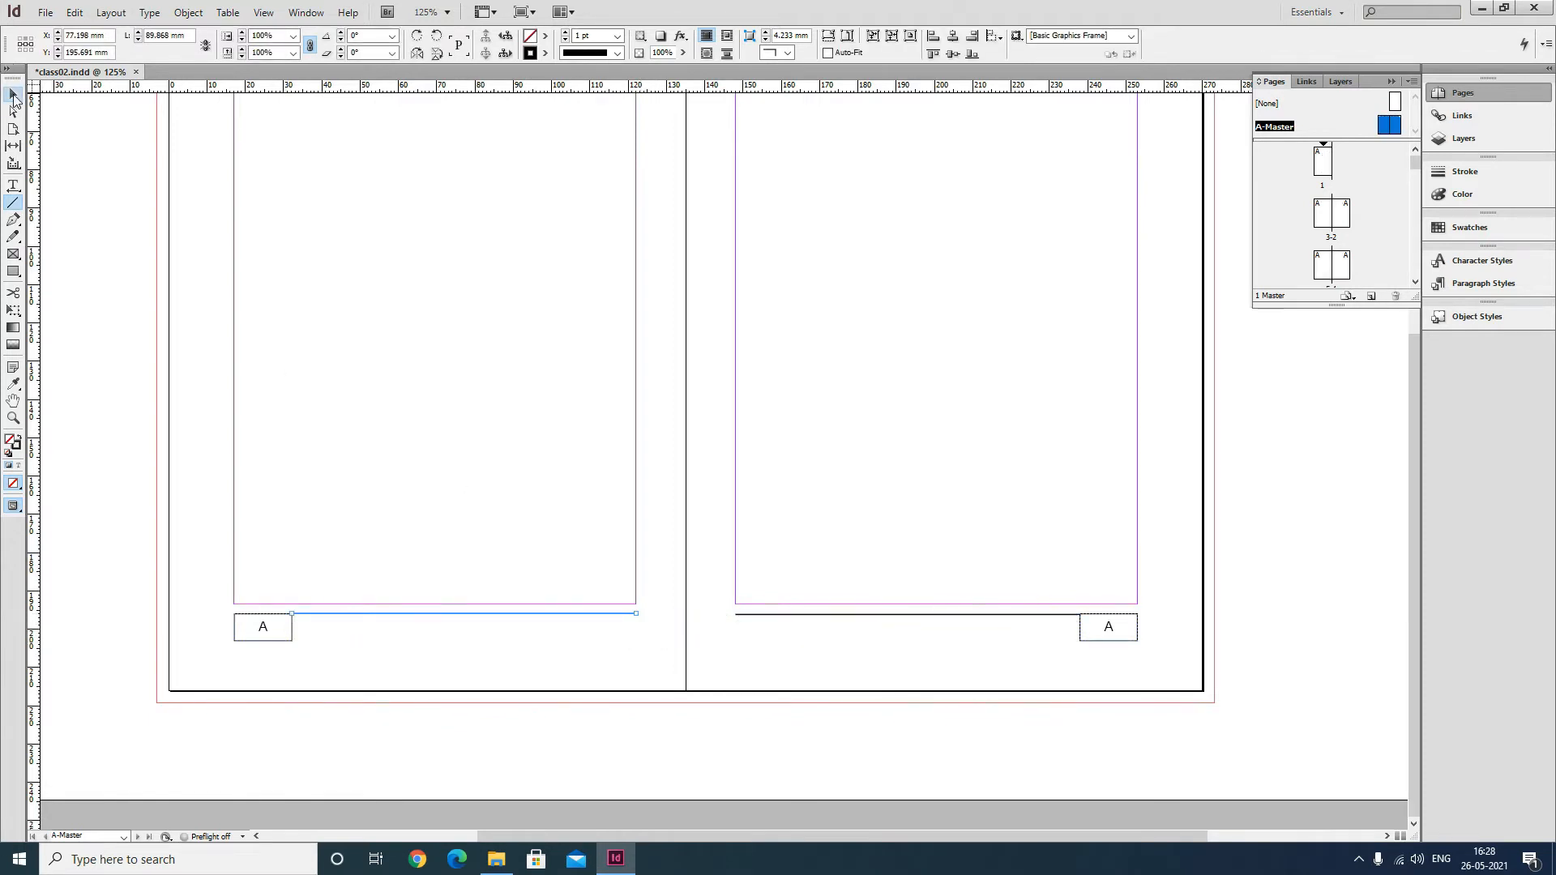
Align the left page's rule line with the top edge of its page-number frame.
click(13, 95)
click(89, 485)
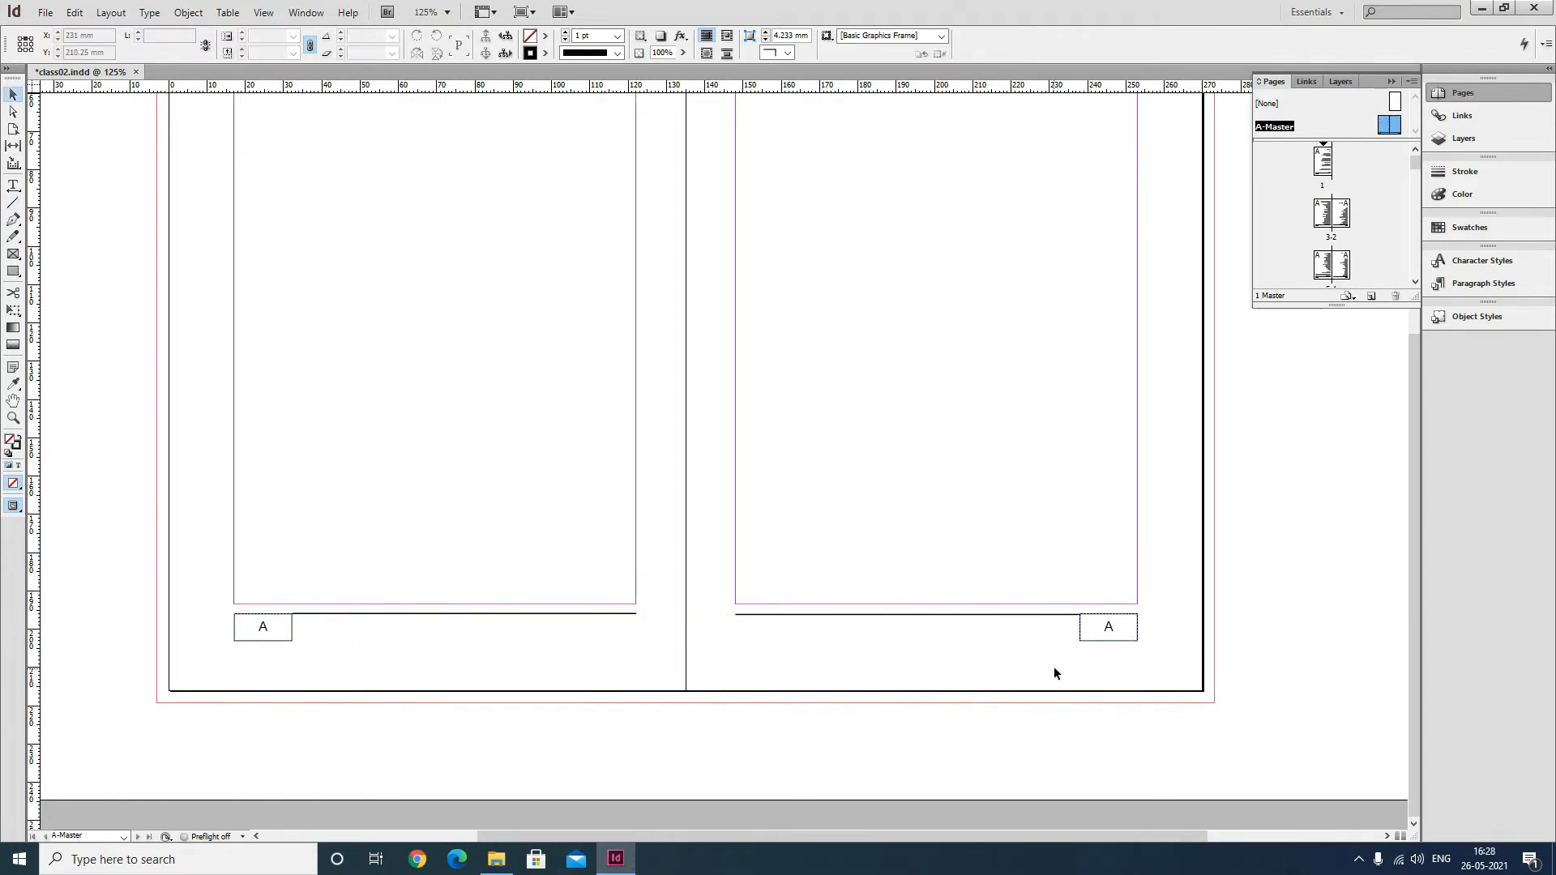
key(ctrl+space)
drag(166, 598, 688, 673)
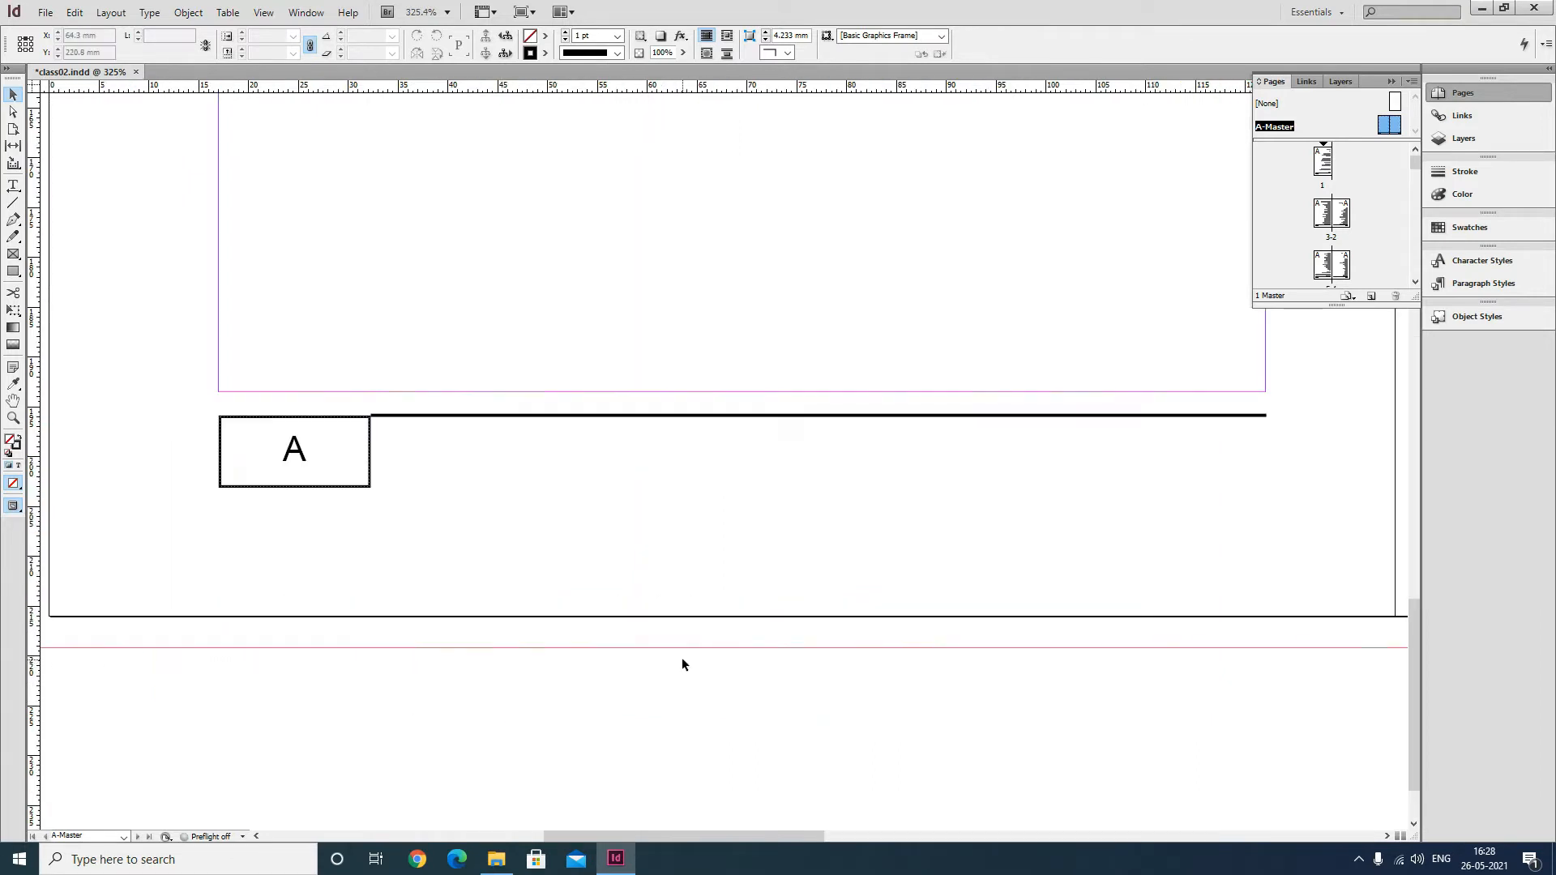
click(436, 415)
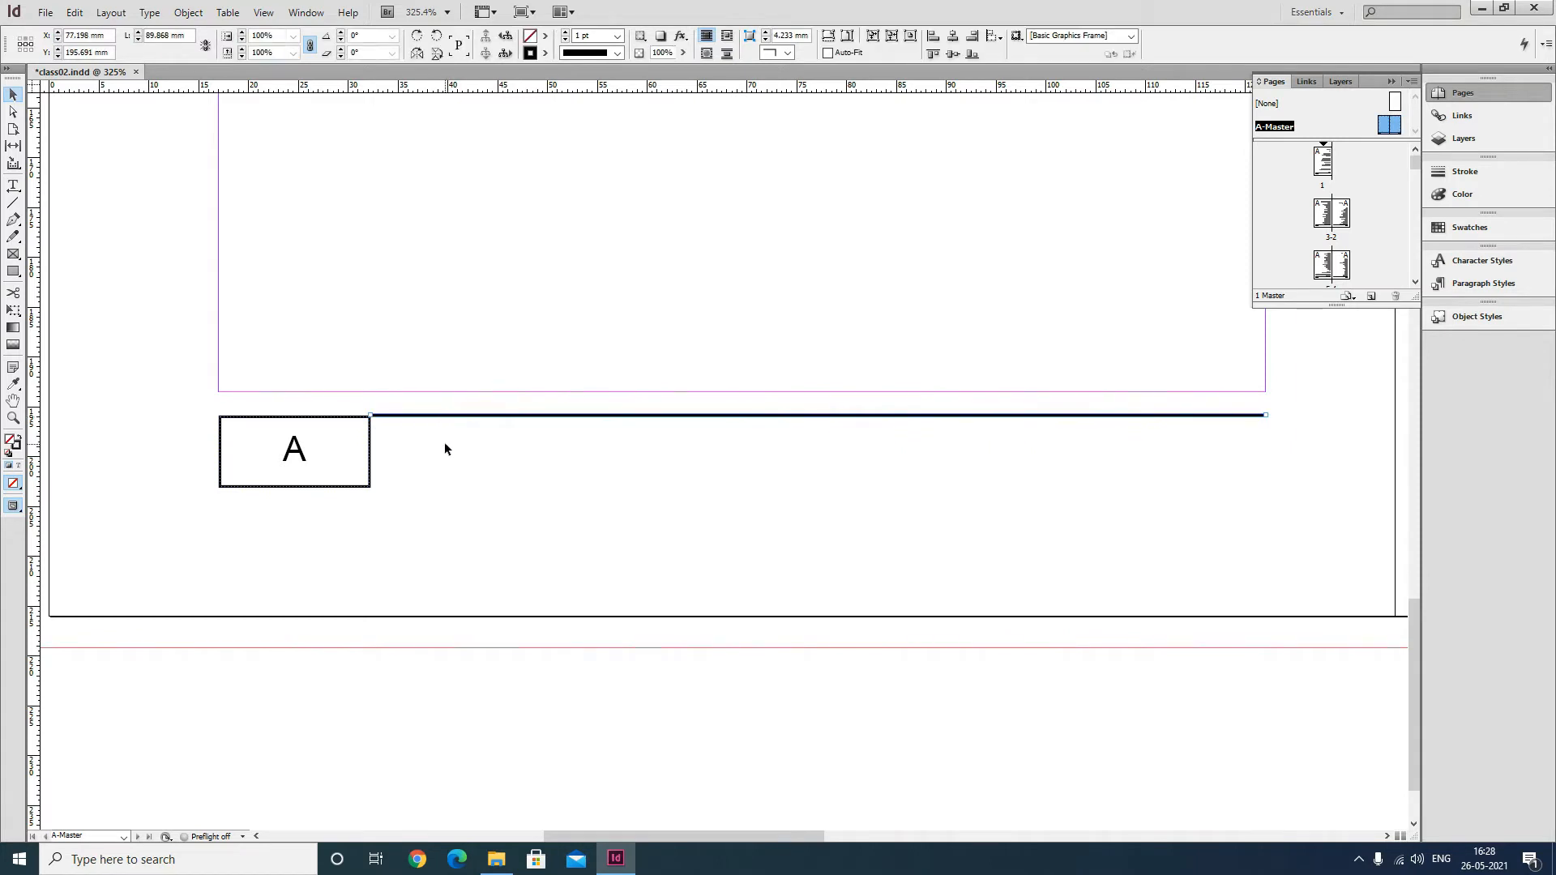
shift+click(285, 418)
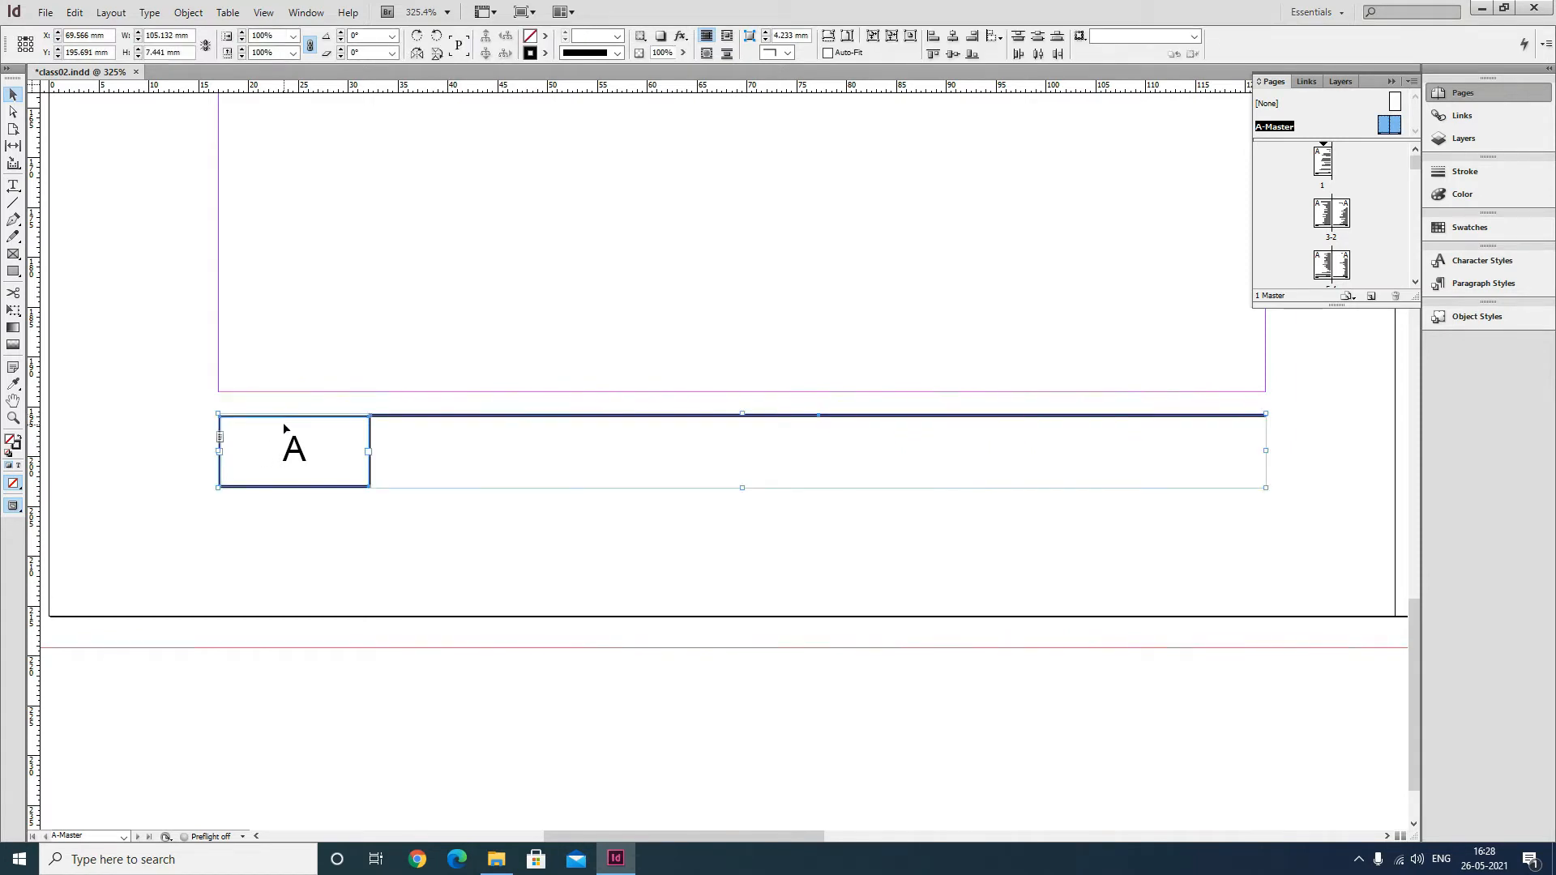
click(272, 417)
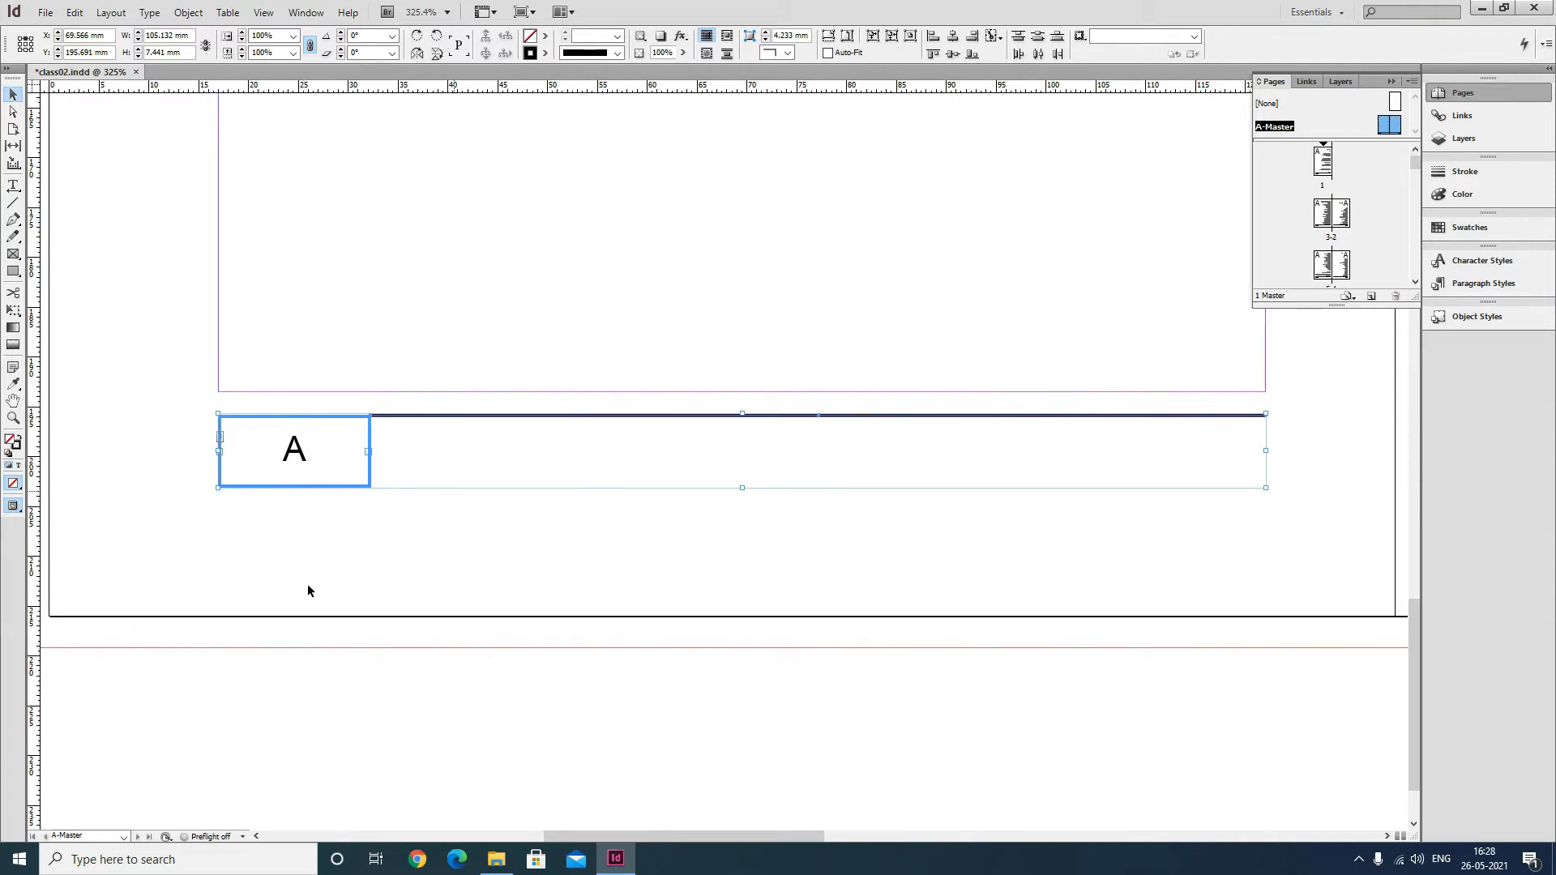
click(934, 55)
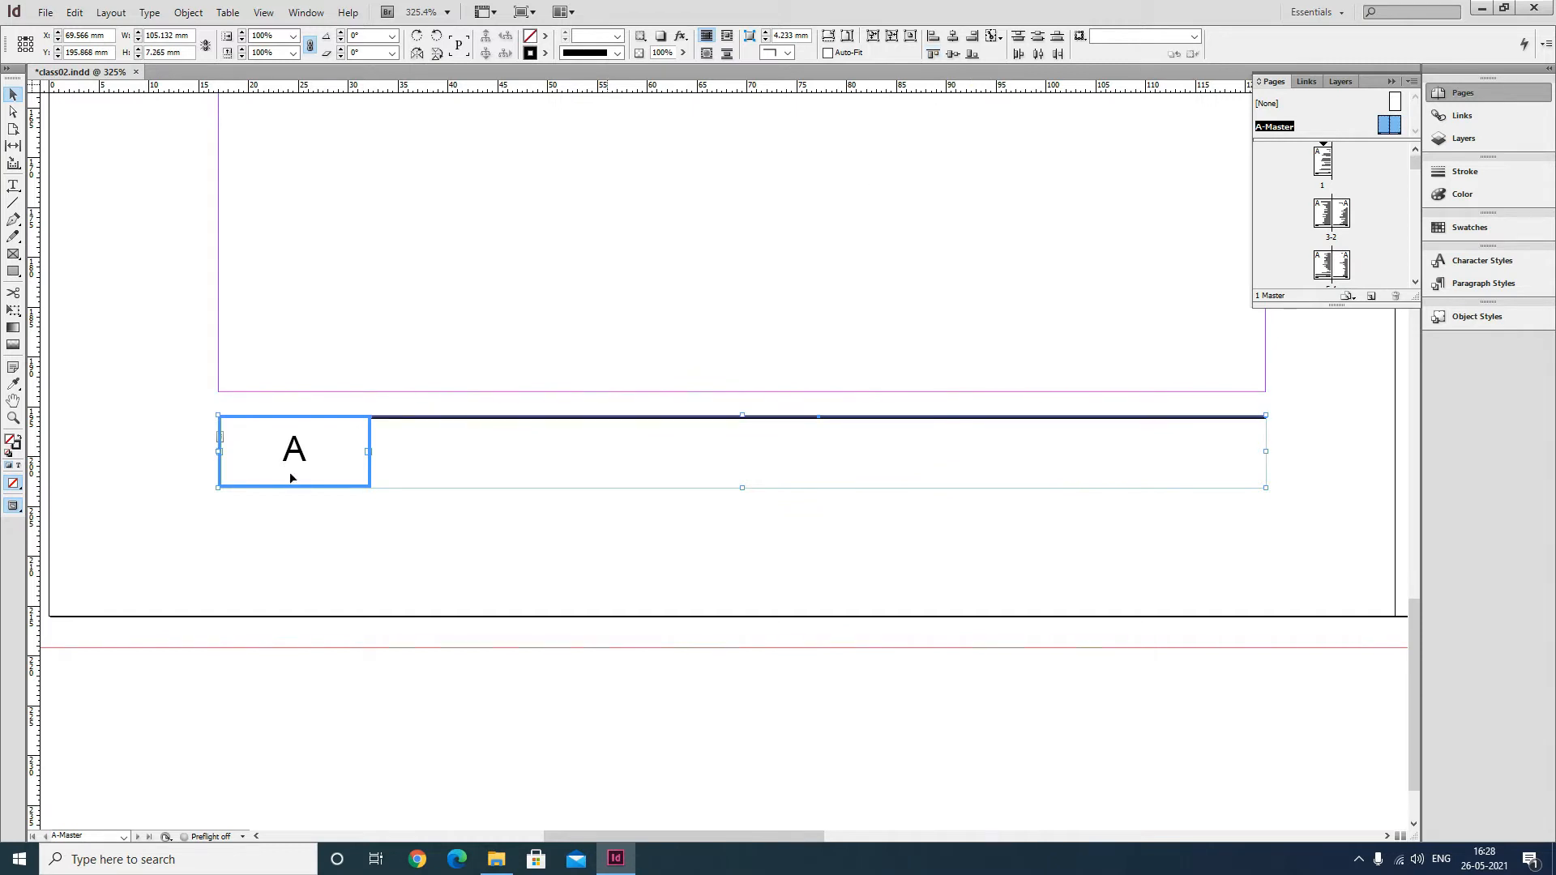
click(456, 563)
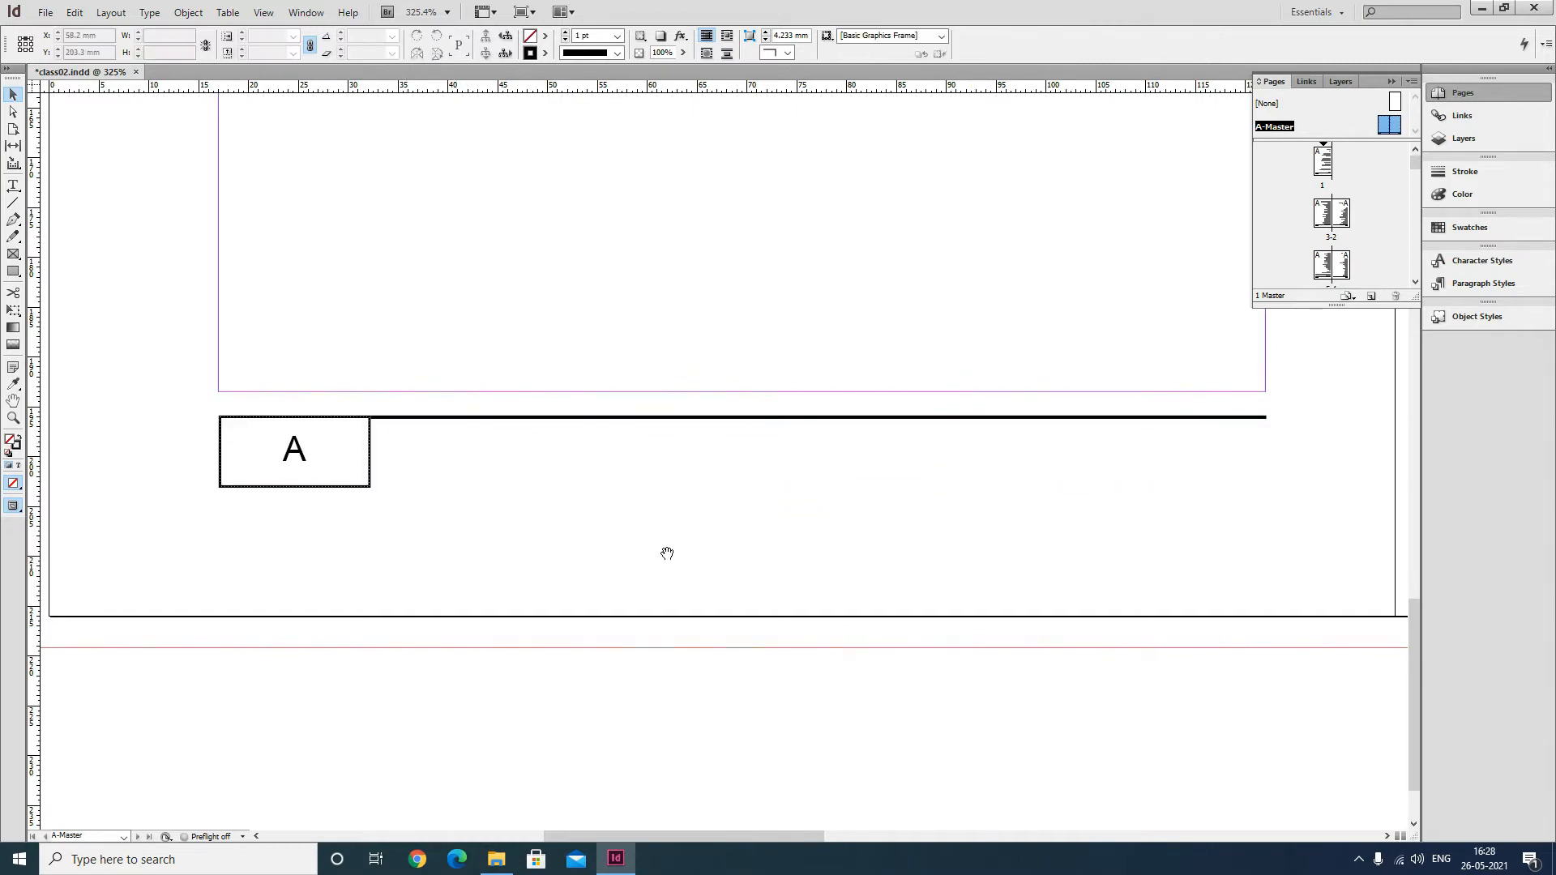
Align the right page's rule line with the top edge of its page-number frame.
drag(708, 838, 982, 813)
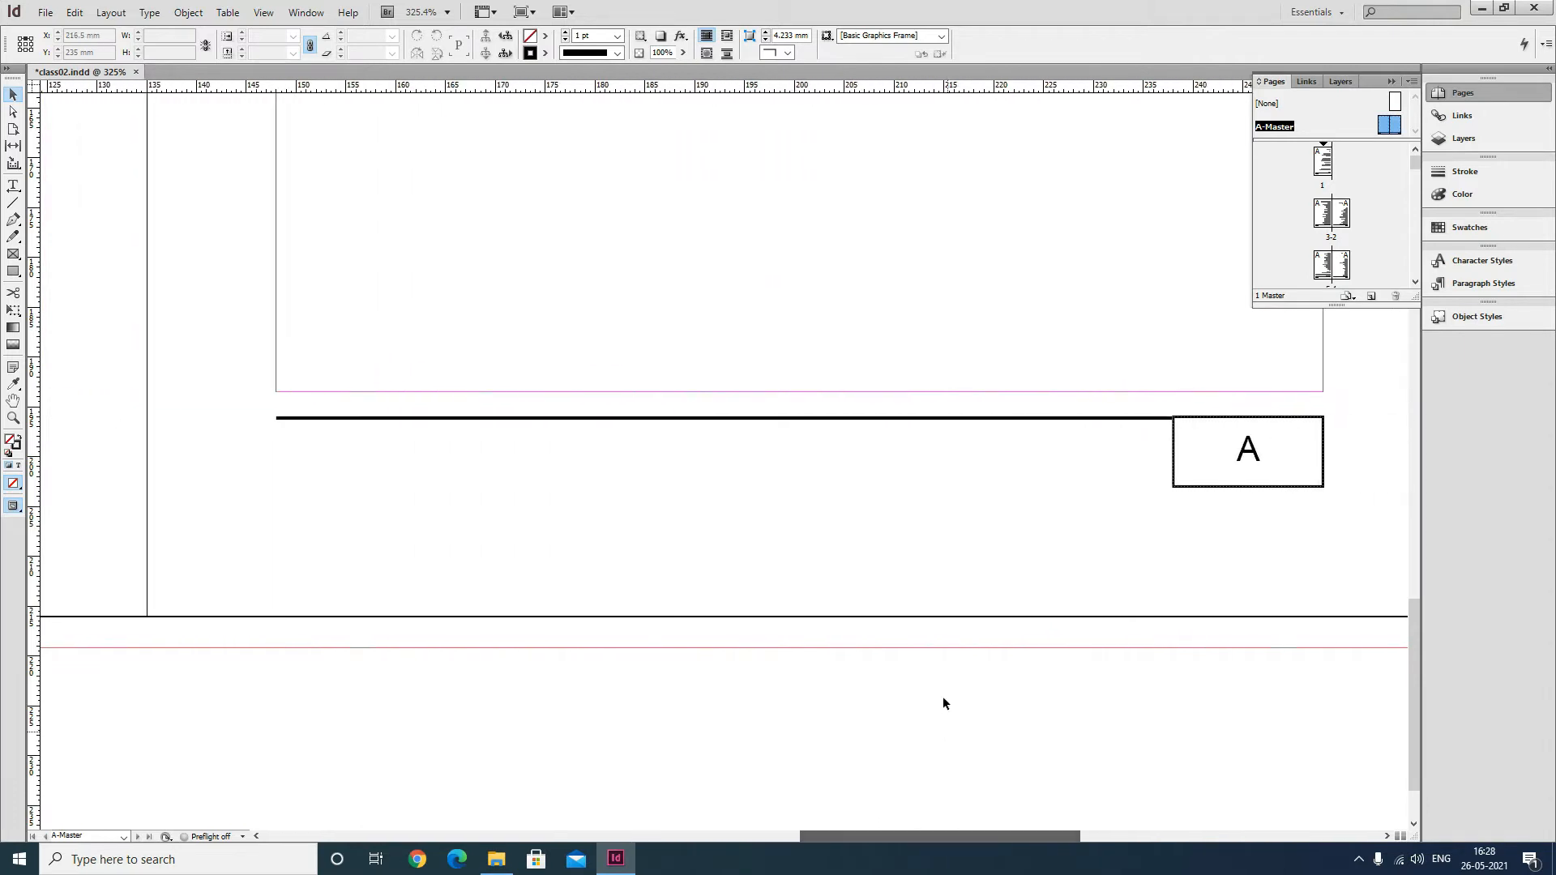
click(1167, 418)
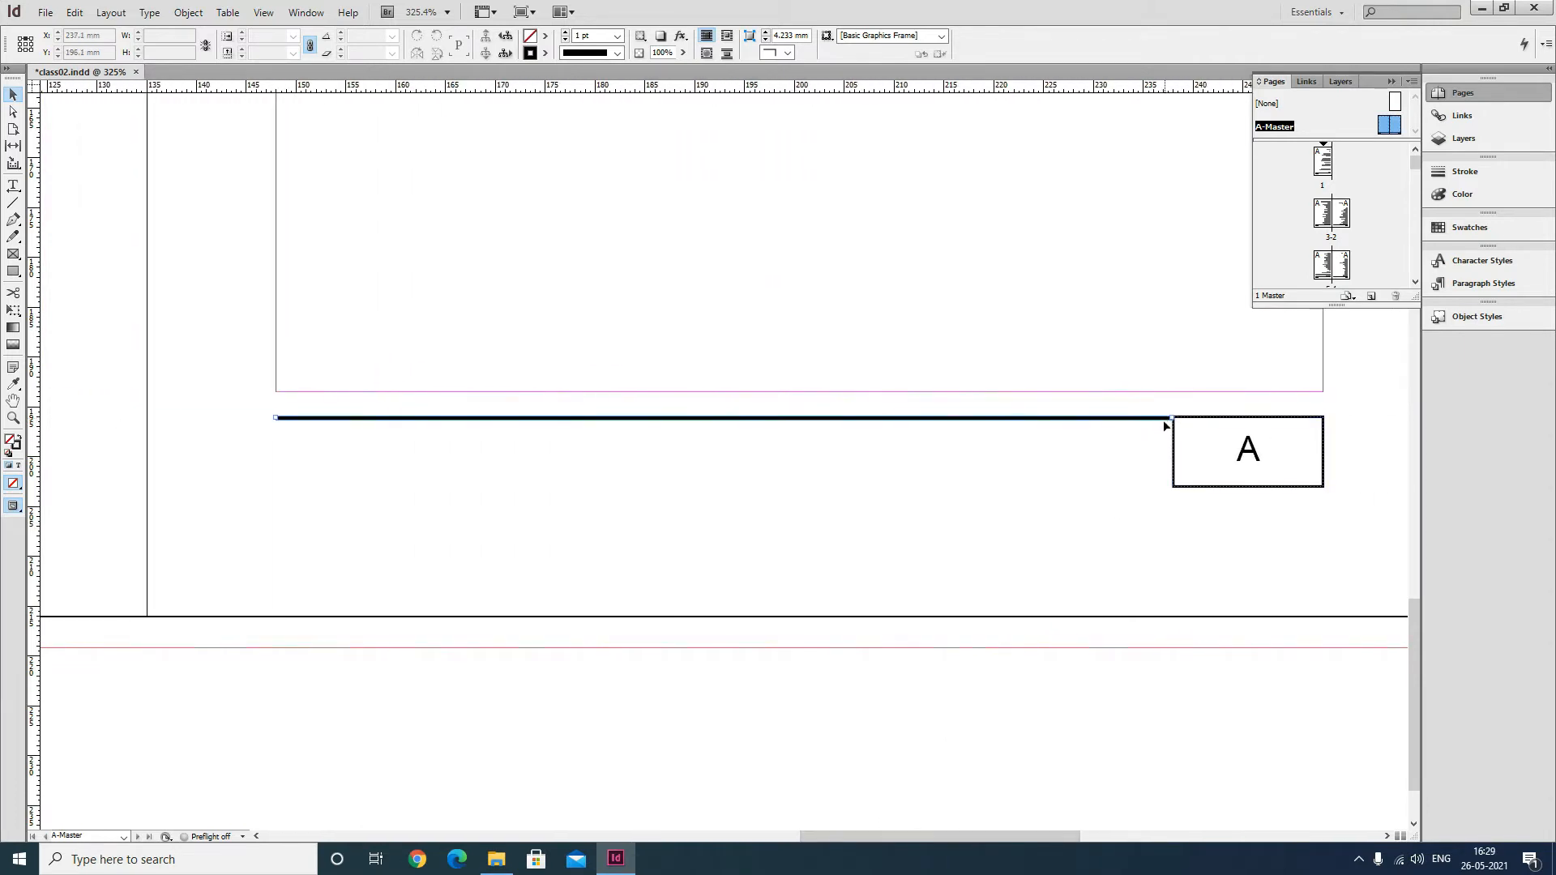
shift+click(1228, 420)
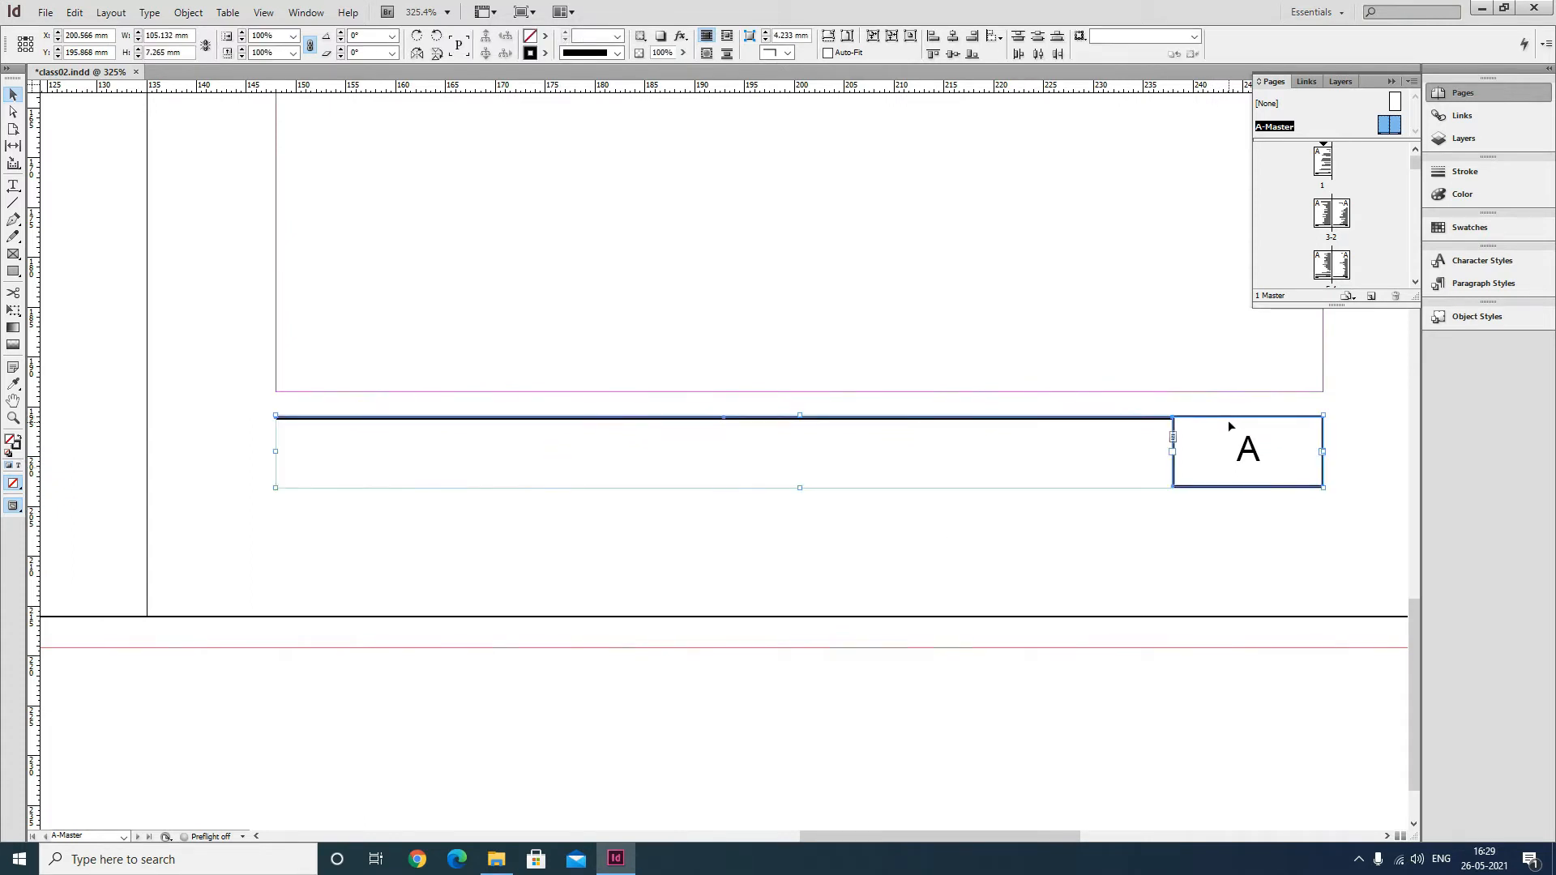
drag(1263, 422, 1269, 415)
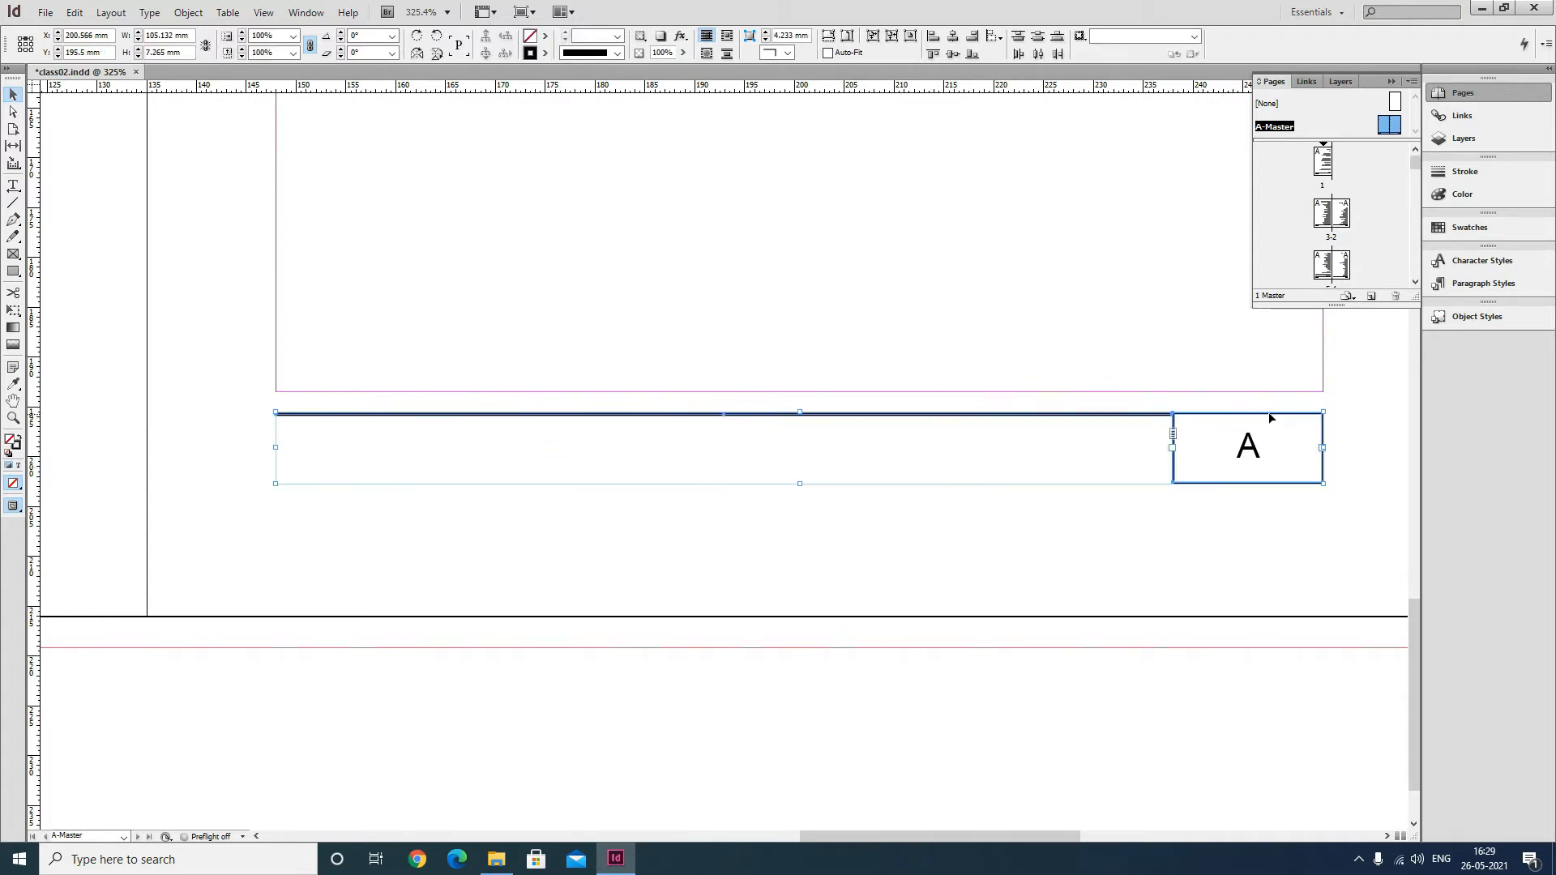
key(ctrl+z)
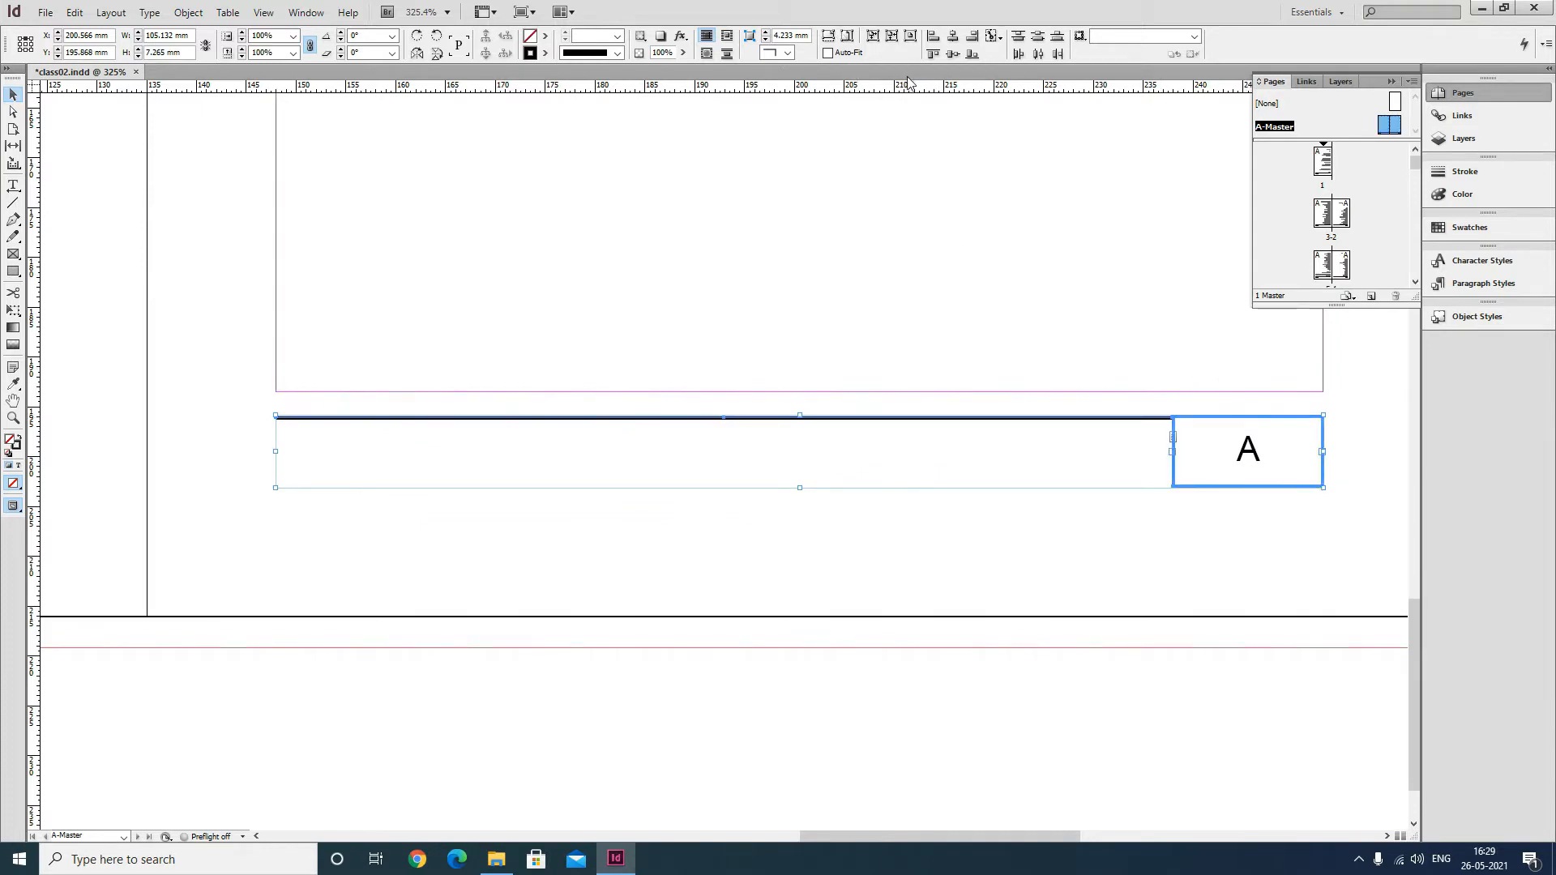
click(932, 56)
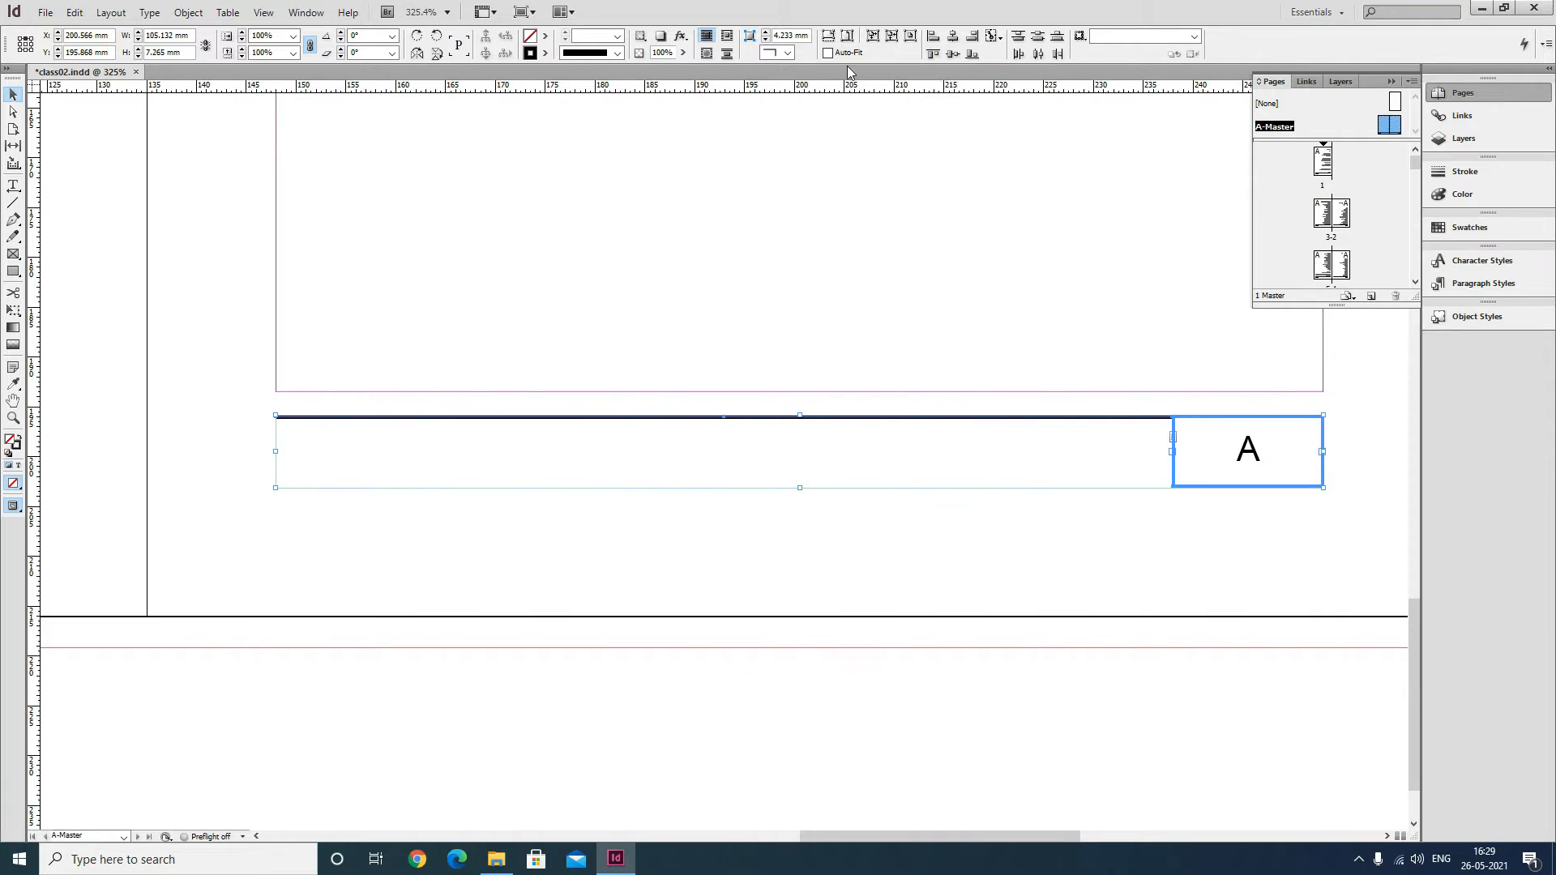
click(820, 539)
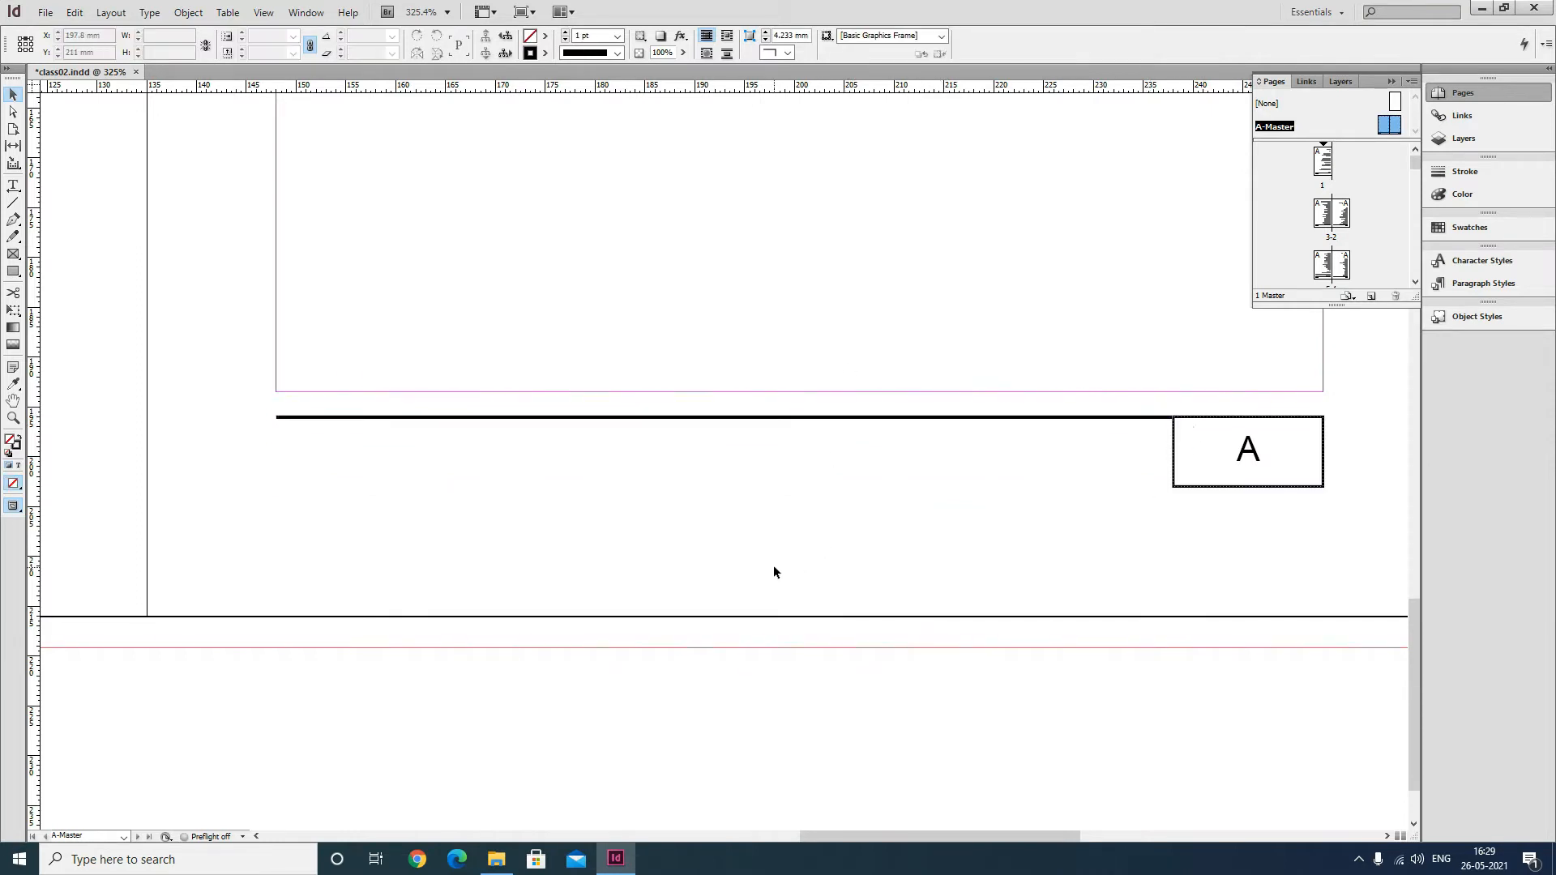
Move both page-number frames and rule lines up so they sit on the bottom margin.
scroll(701, 523, down, 1)
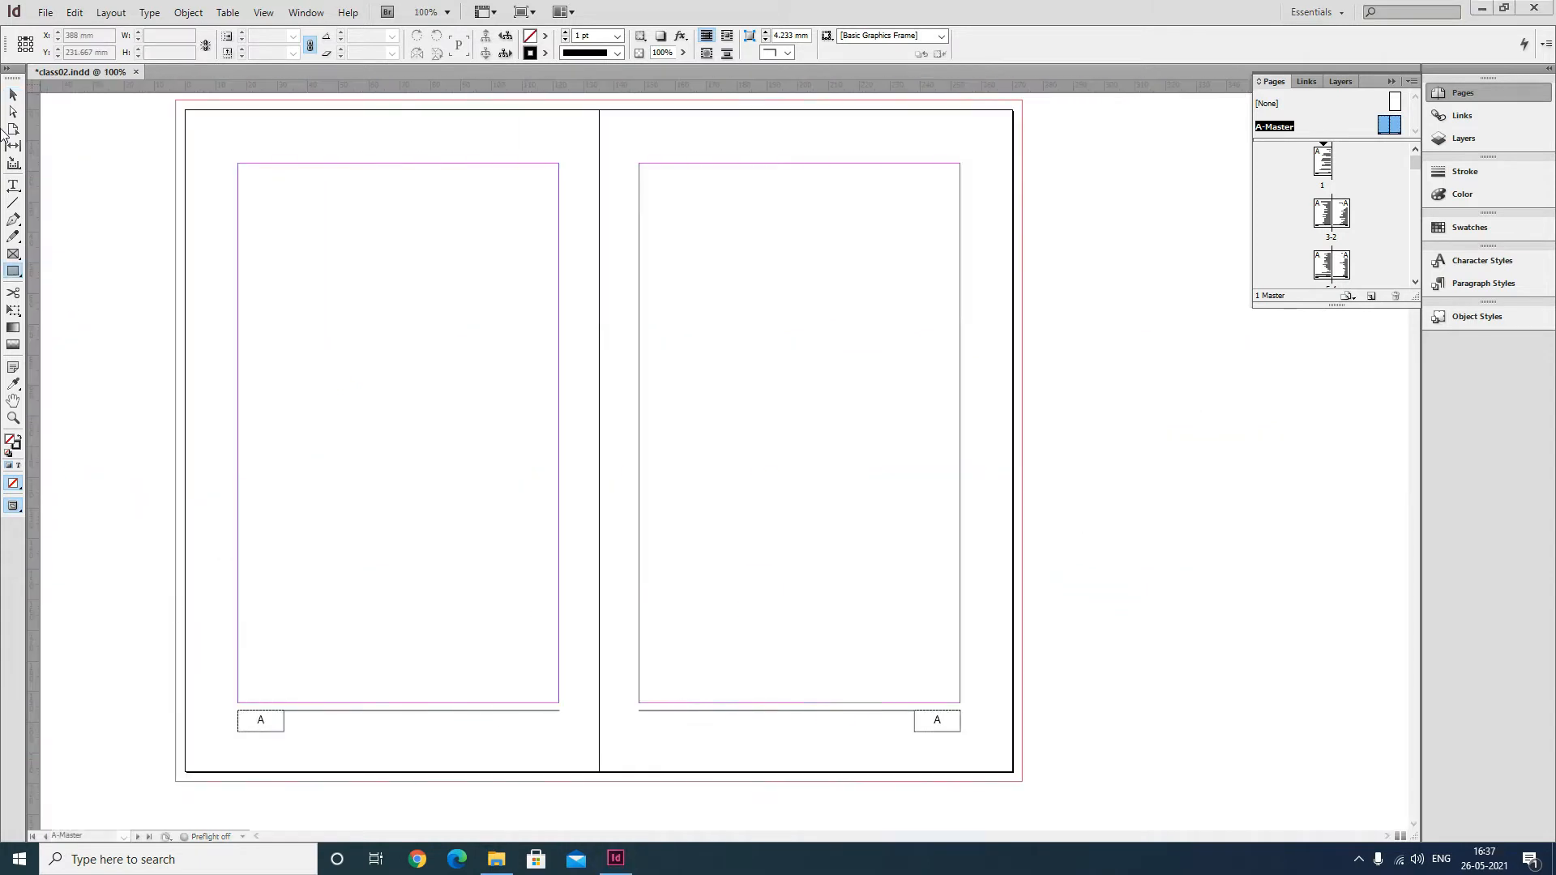
click(13, 94)
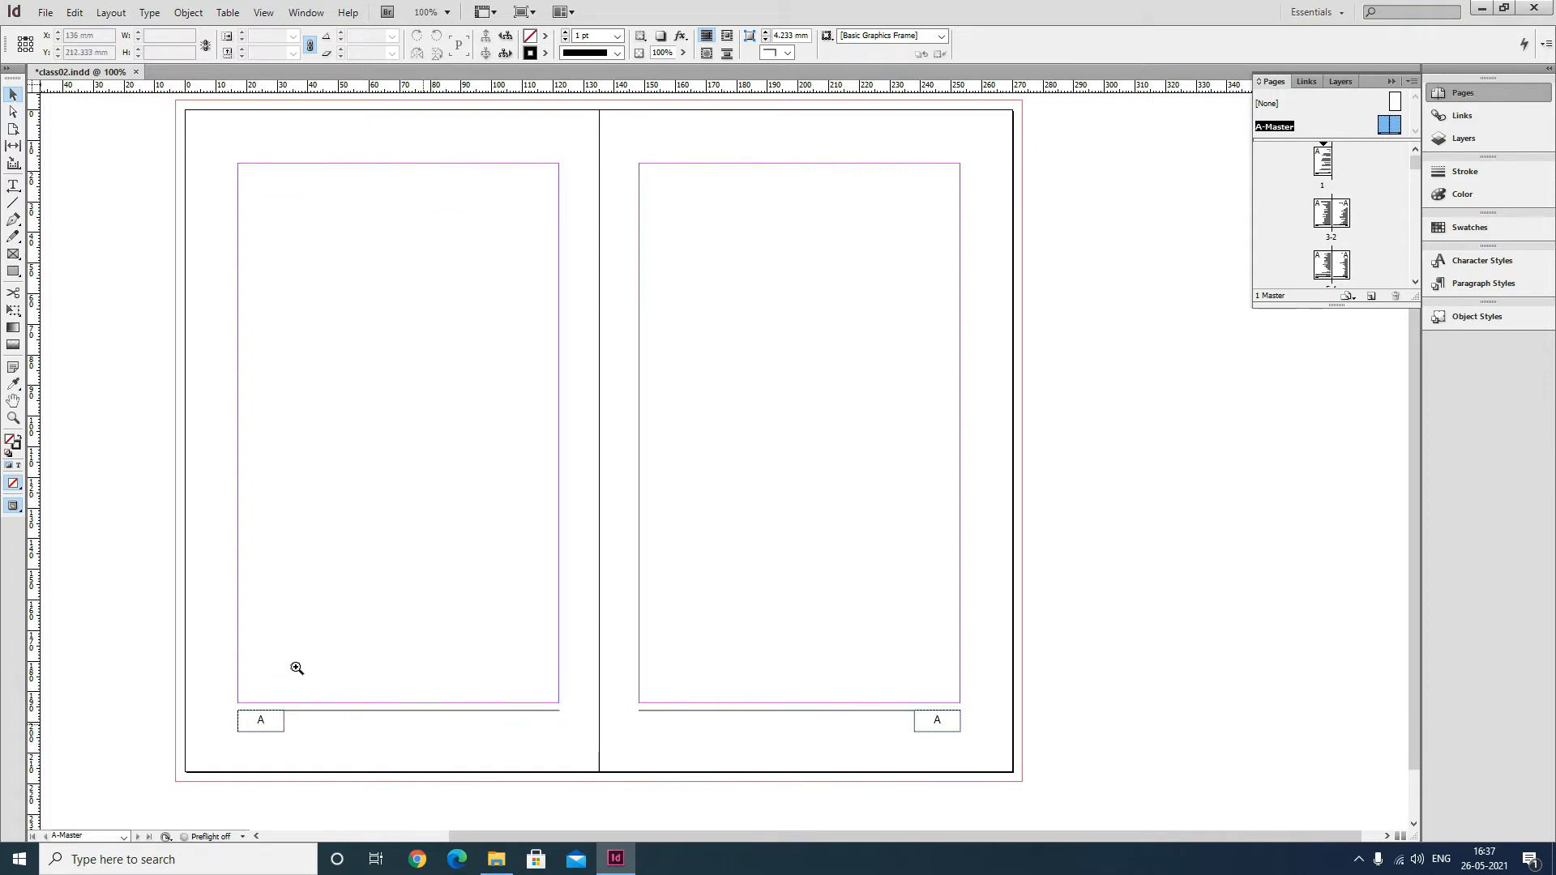
drag(167, 653, 1031, 774)
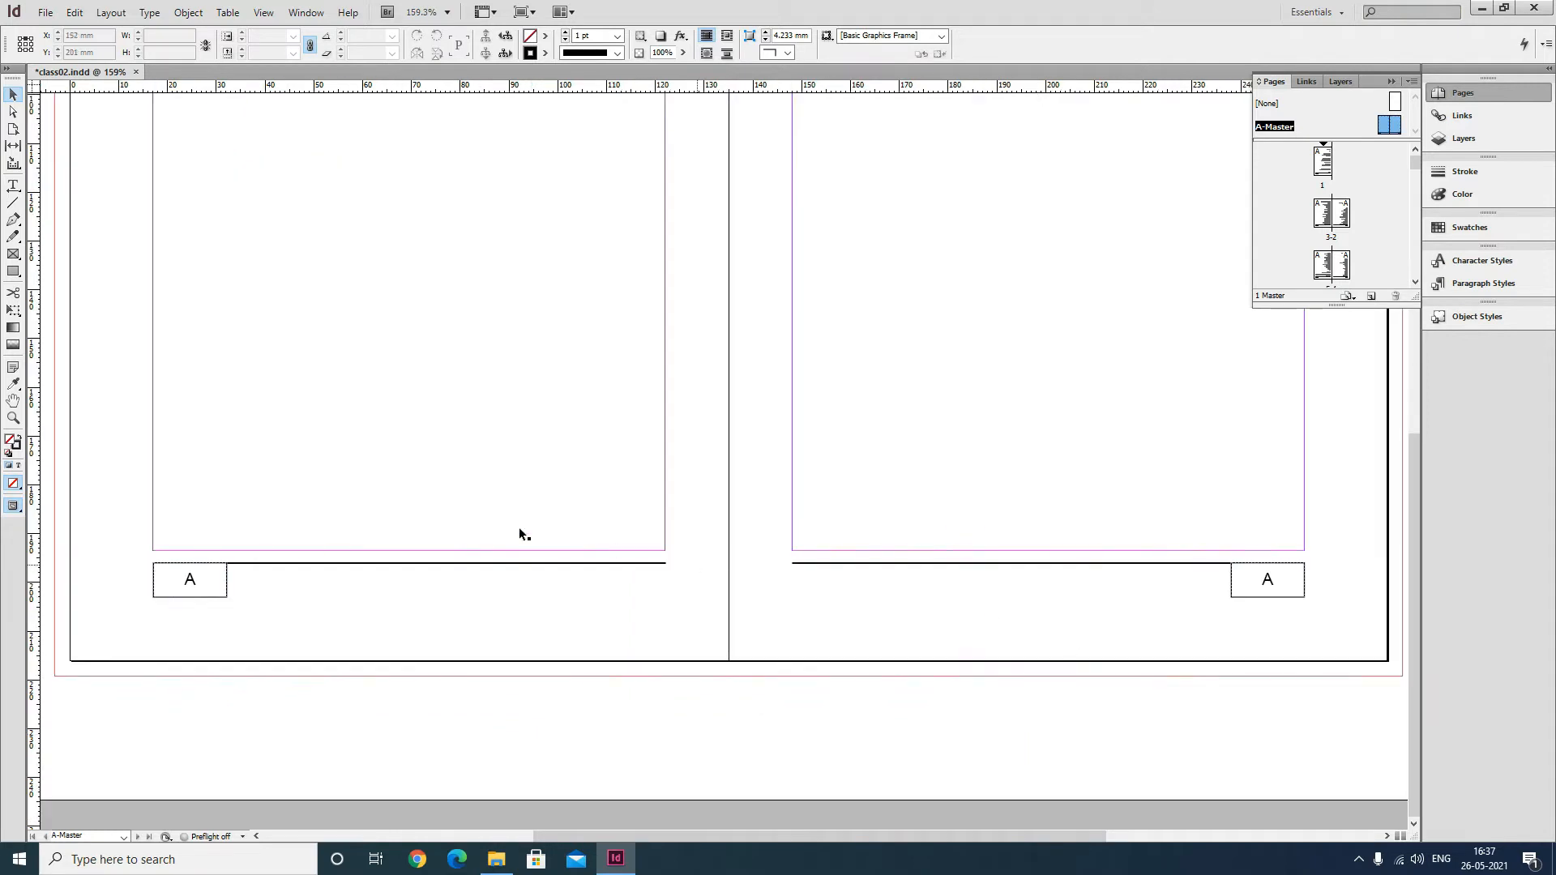
drag(240, 598, 1345, 640)
drag(1274, 568, 1274, 555)
click(1245, 622)
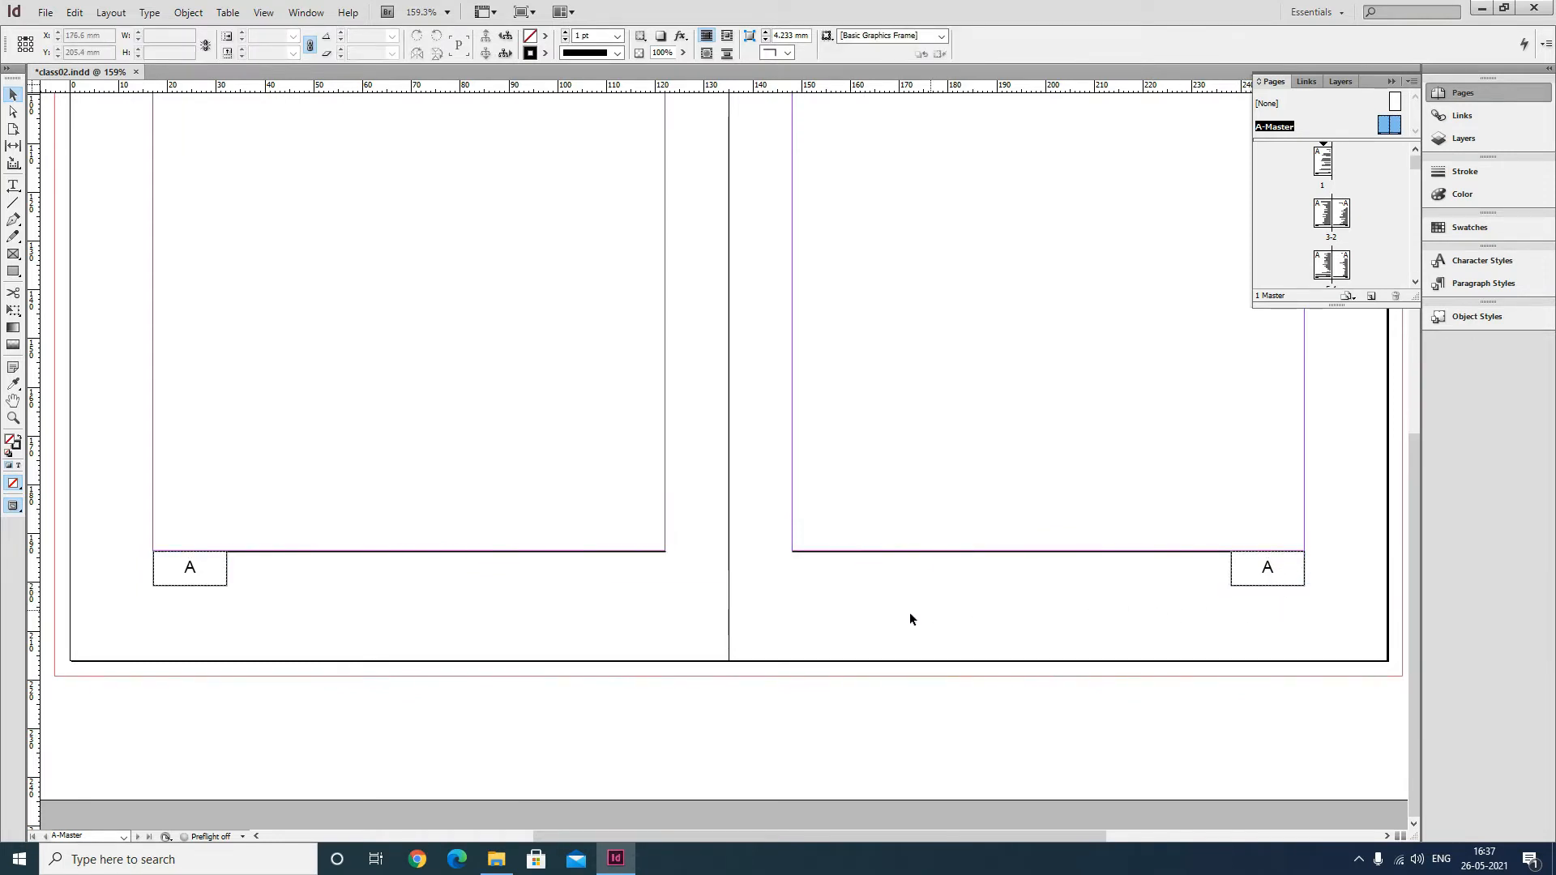
Nudge the left page-number frame slightly downward with two cursor-key steps.
click(193, 585)
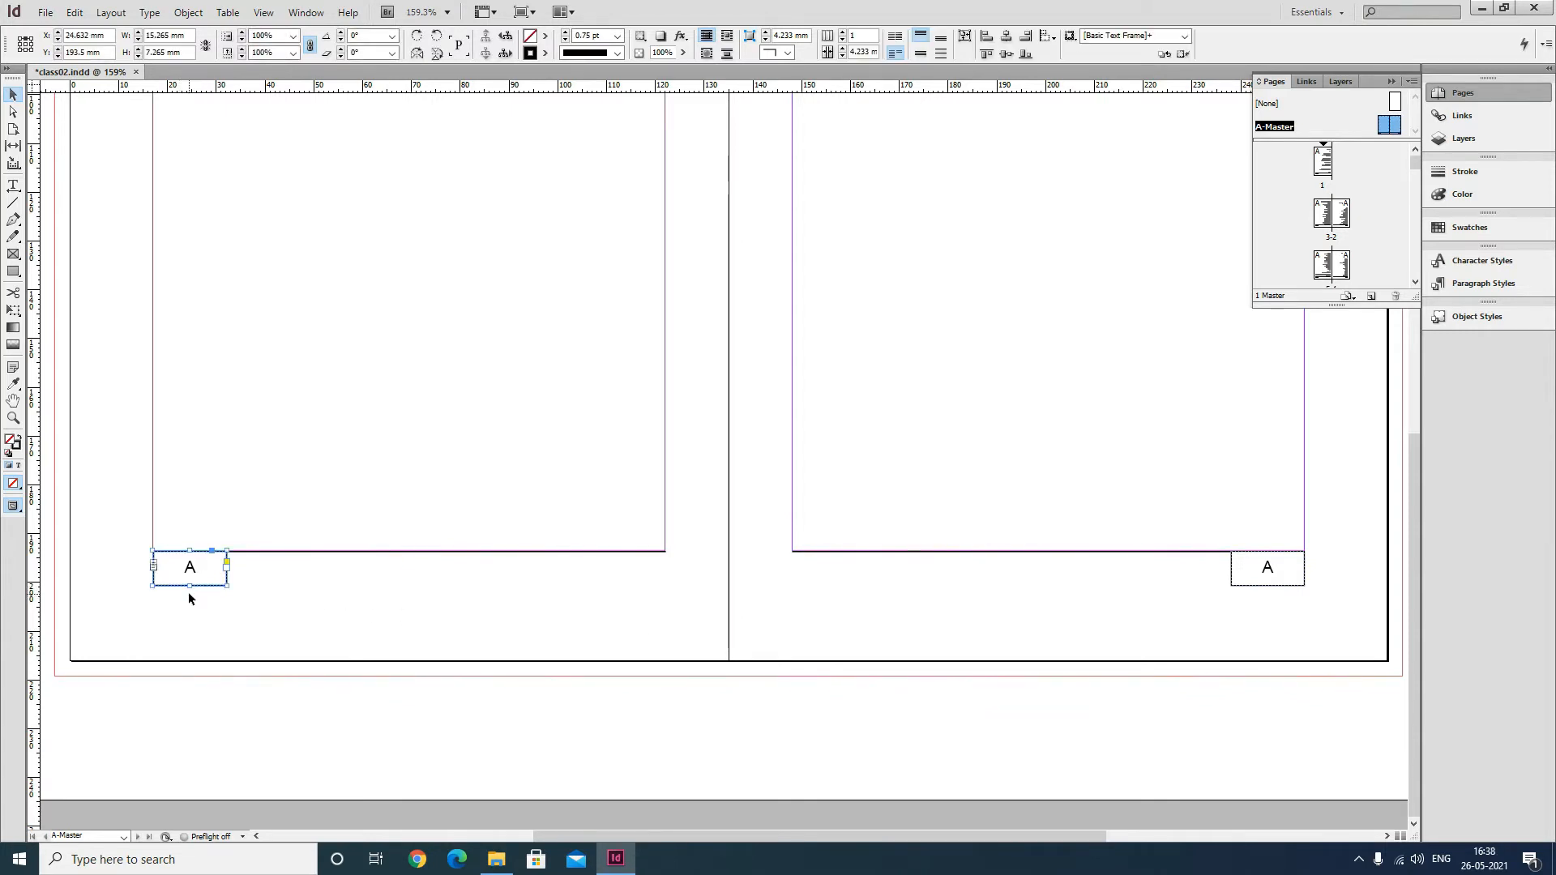
key(Down)
key(Down)
click(419, 645)
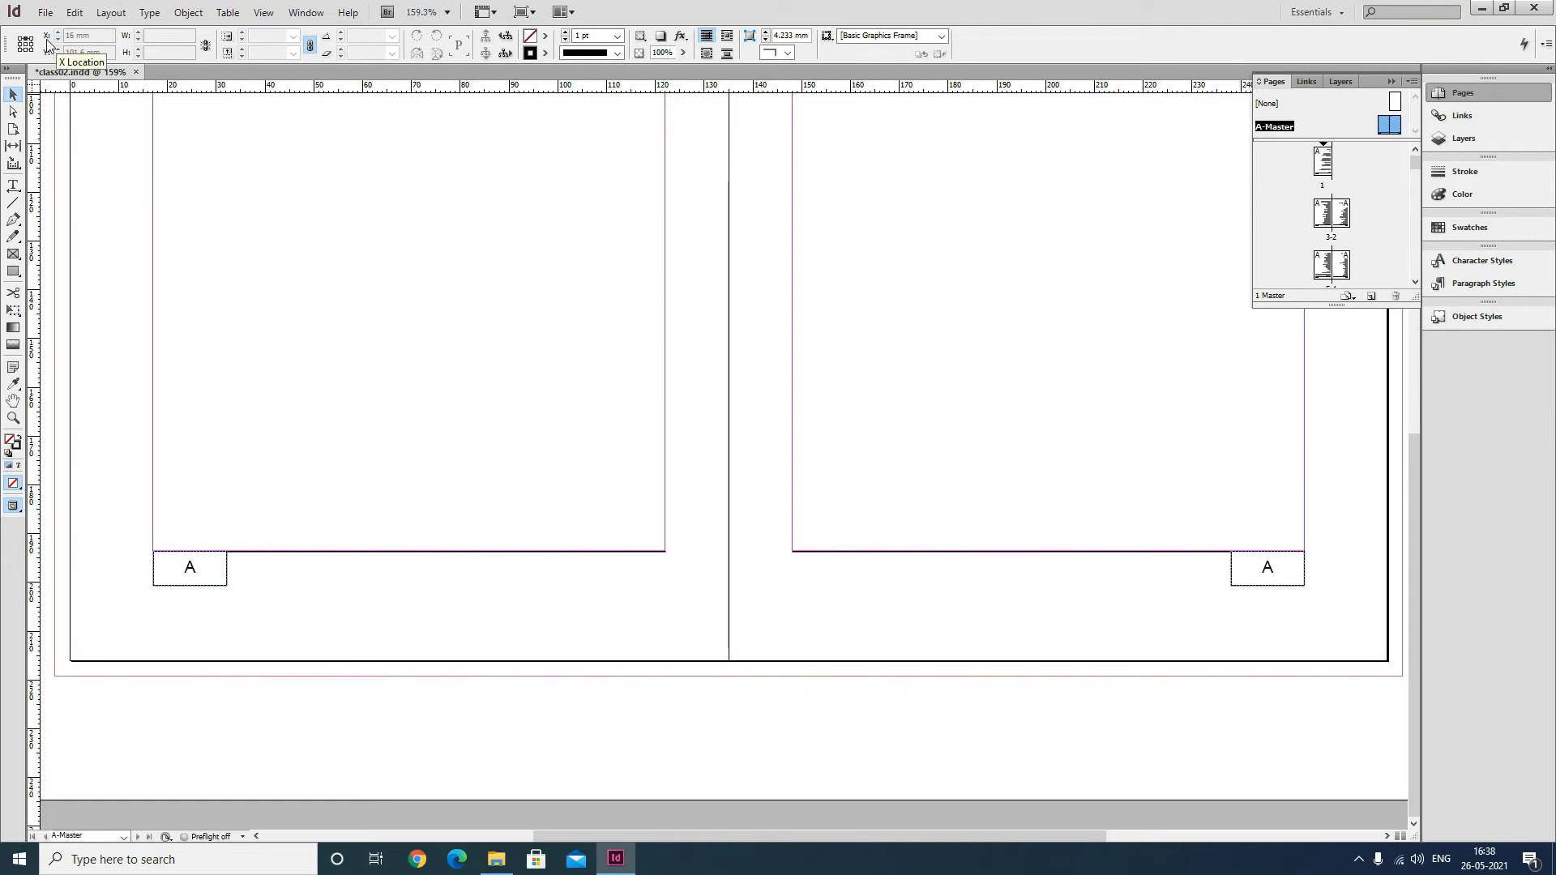
Set the cursor key increment to 2 mm in the Units & Increments preferences.
click(74, 12)
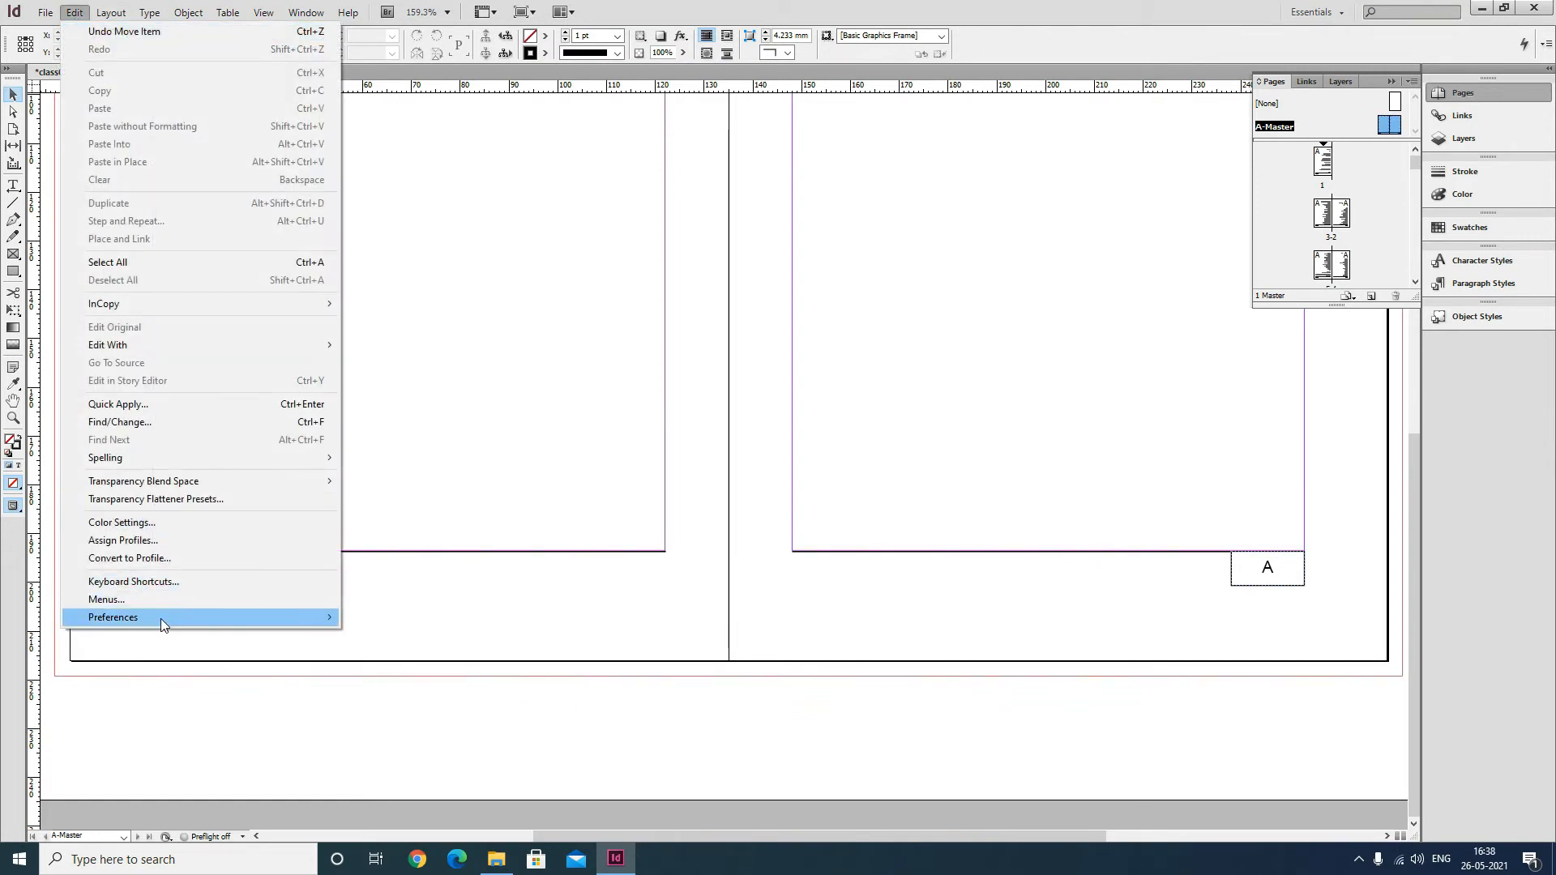
mouse_move(161, 620)
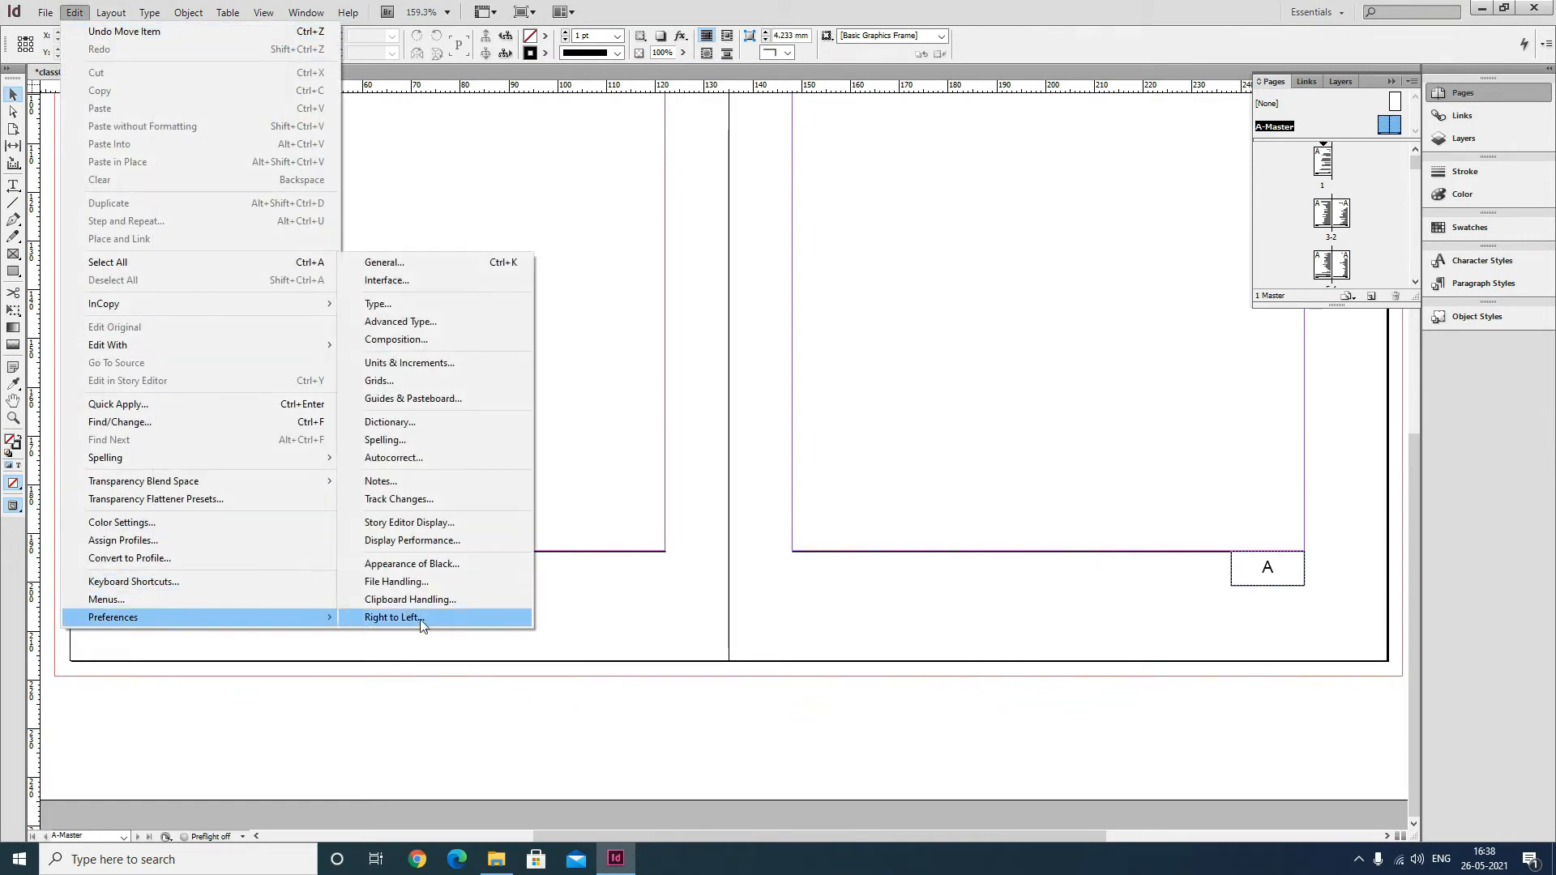
click(408, 364)
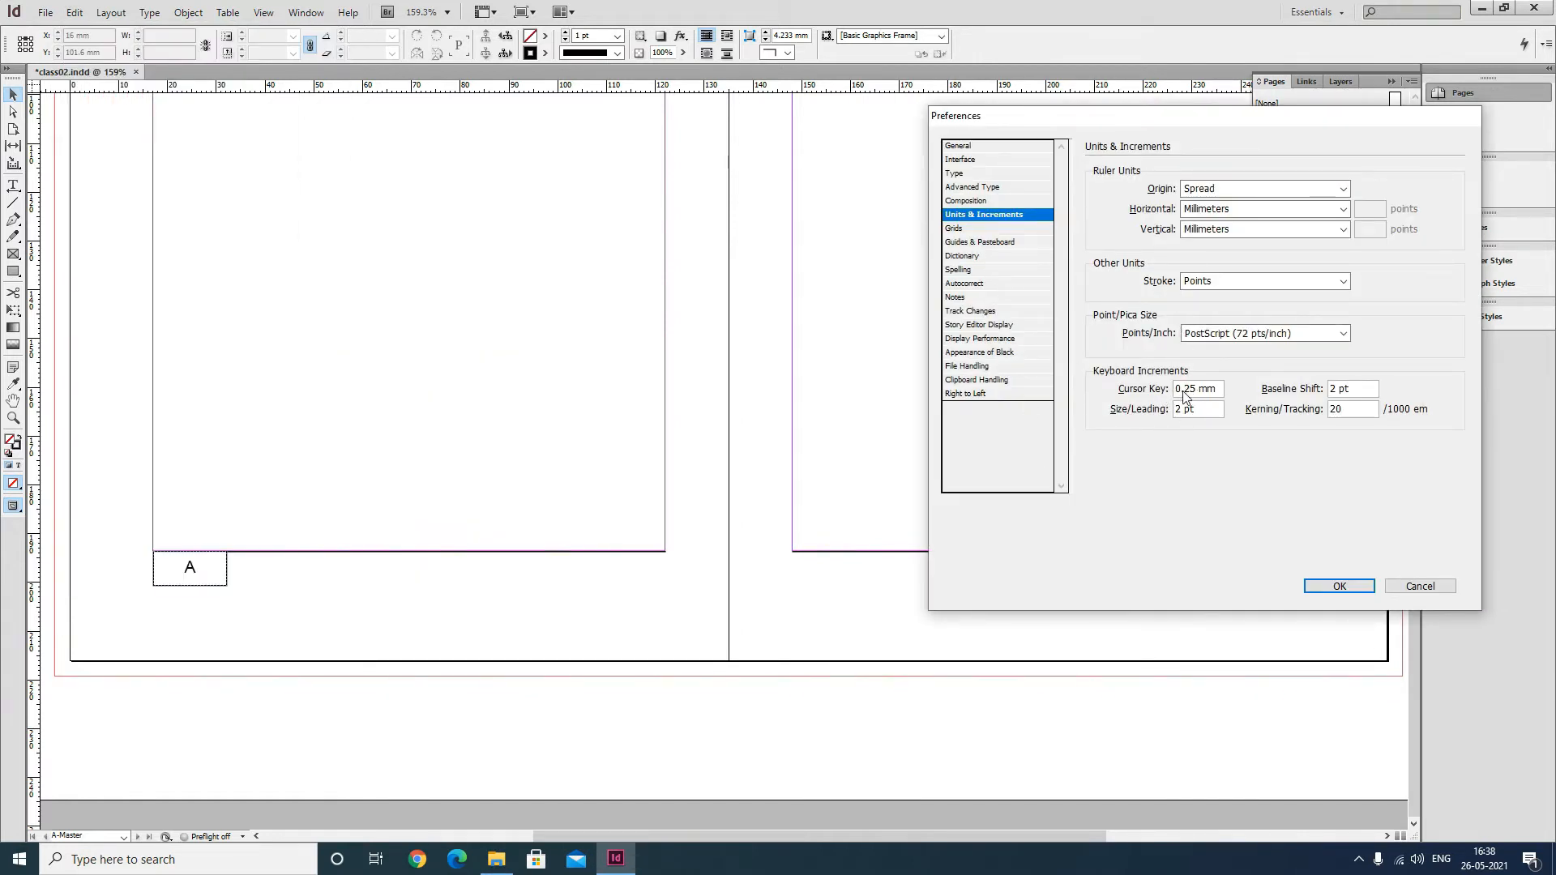
drag(1218, 390, 1153, 408)
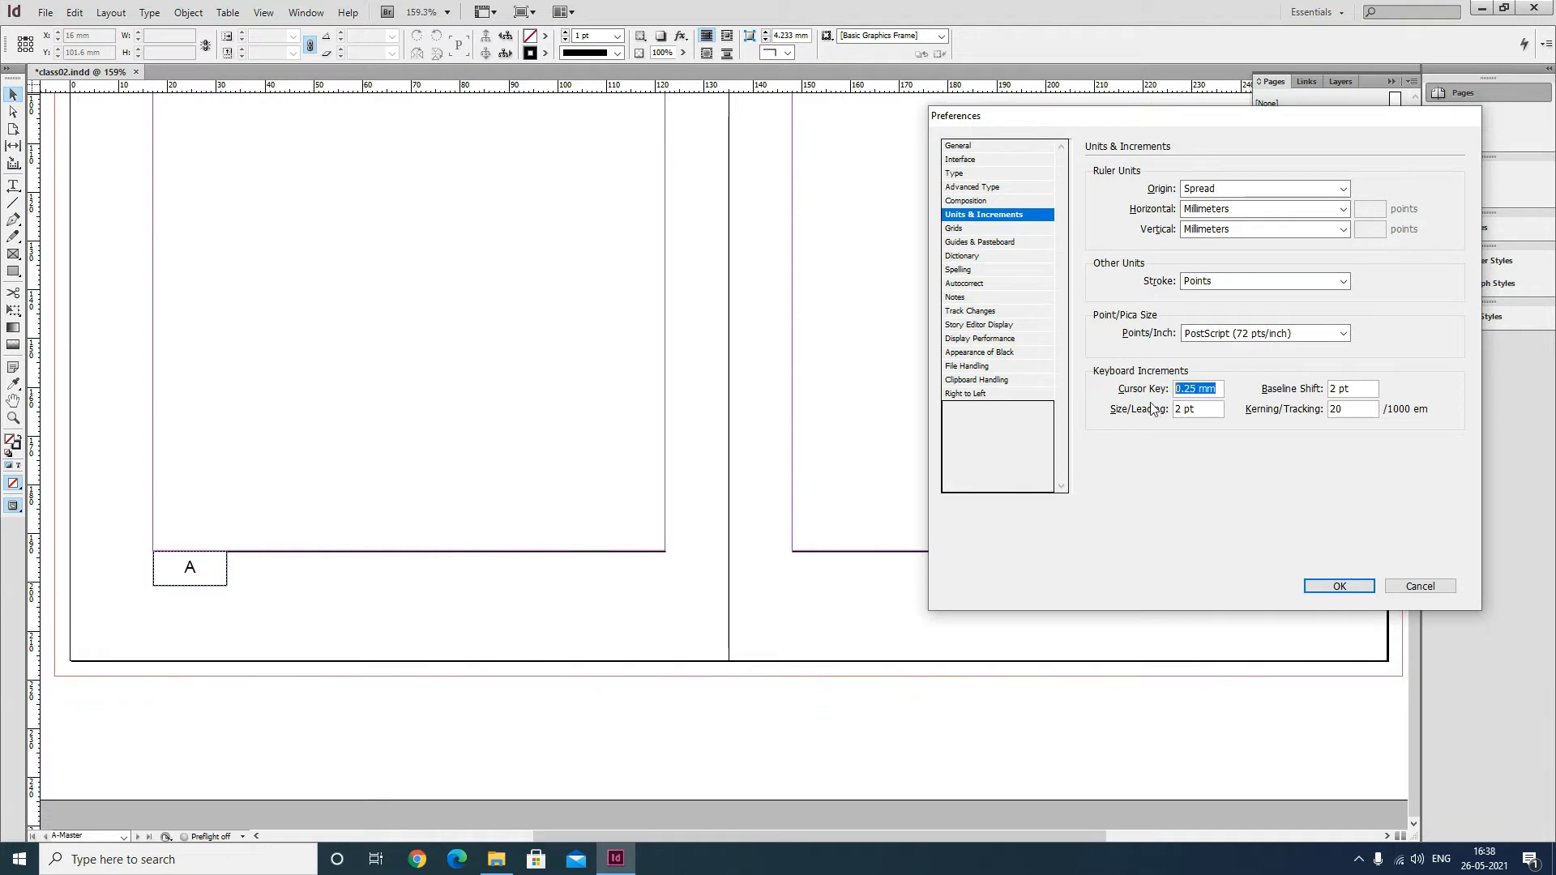
text(2)
key(Tab)
click(1340, 586)
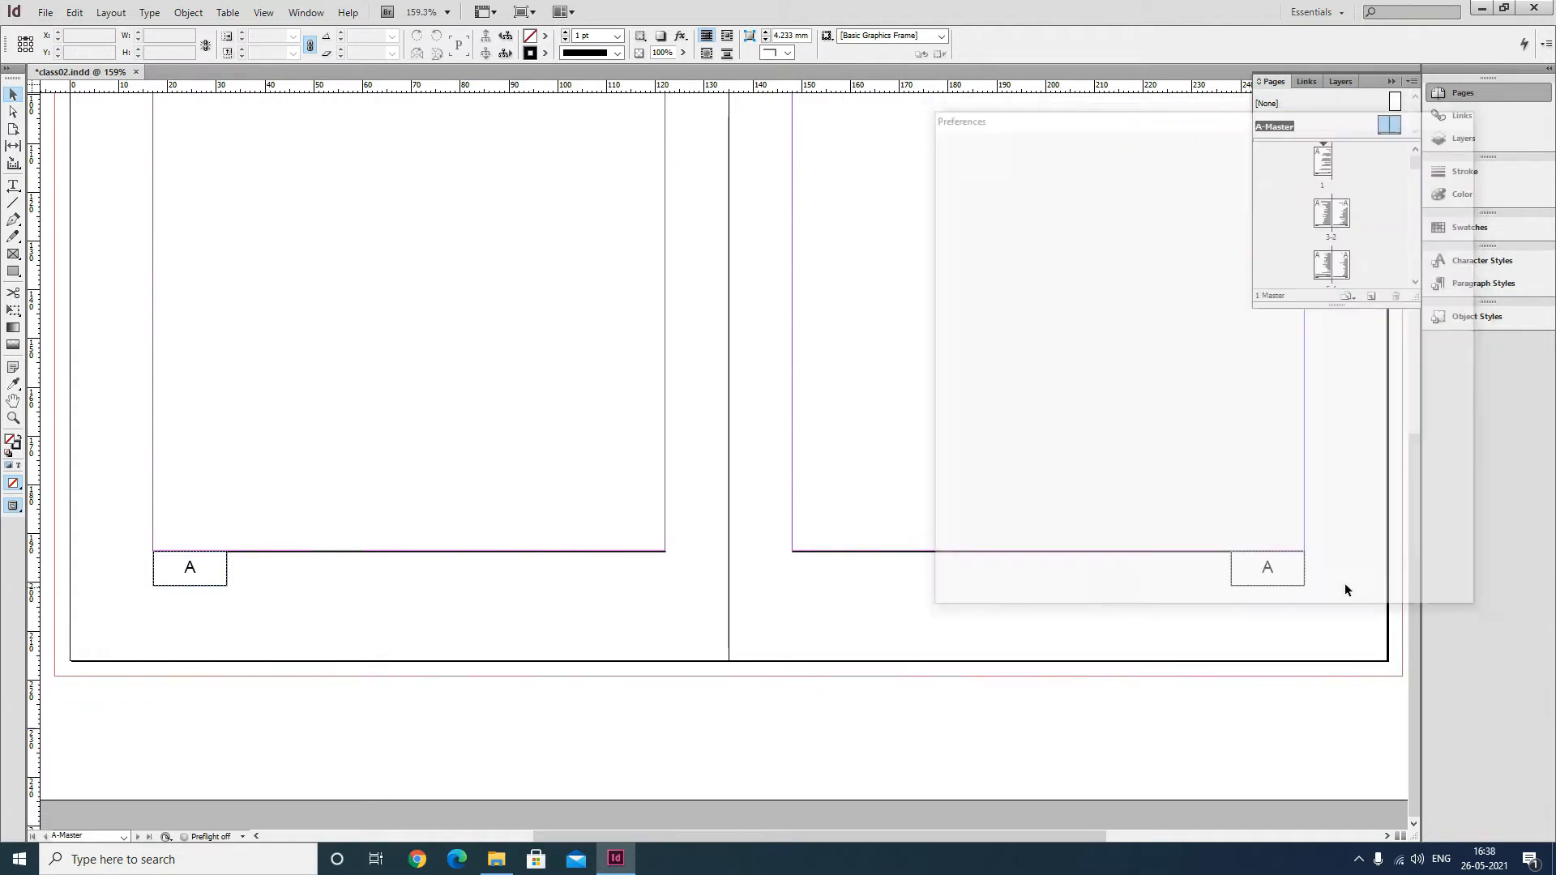
Select both page-number frames and rule lines and nudge them down two cursor-key increments.
click(217, 576)
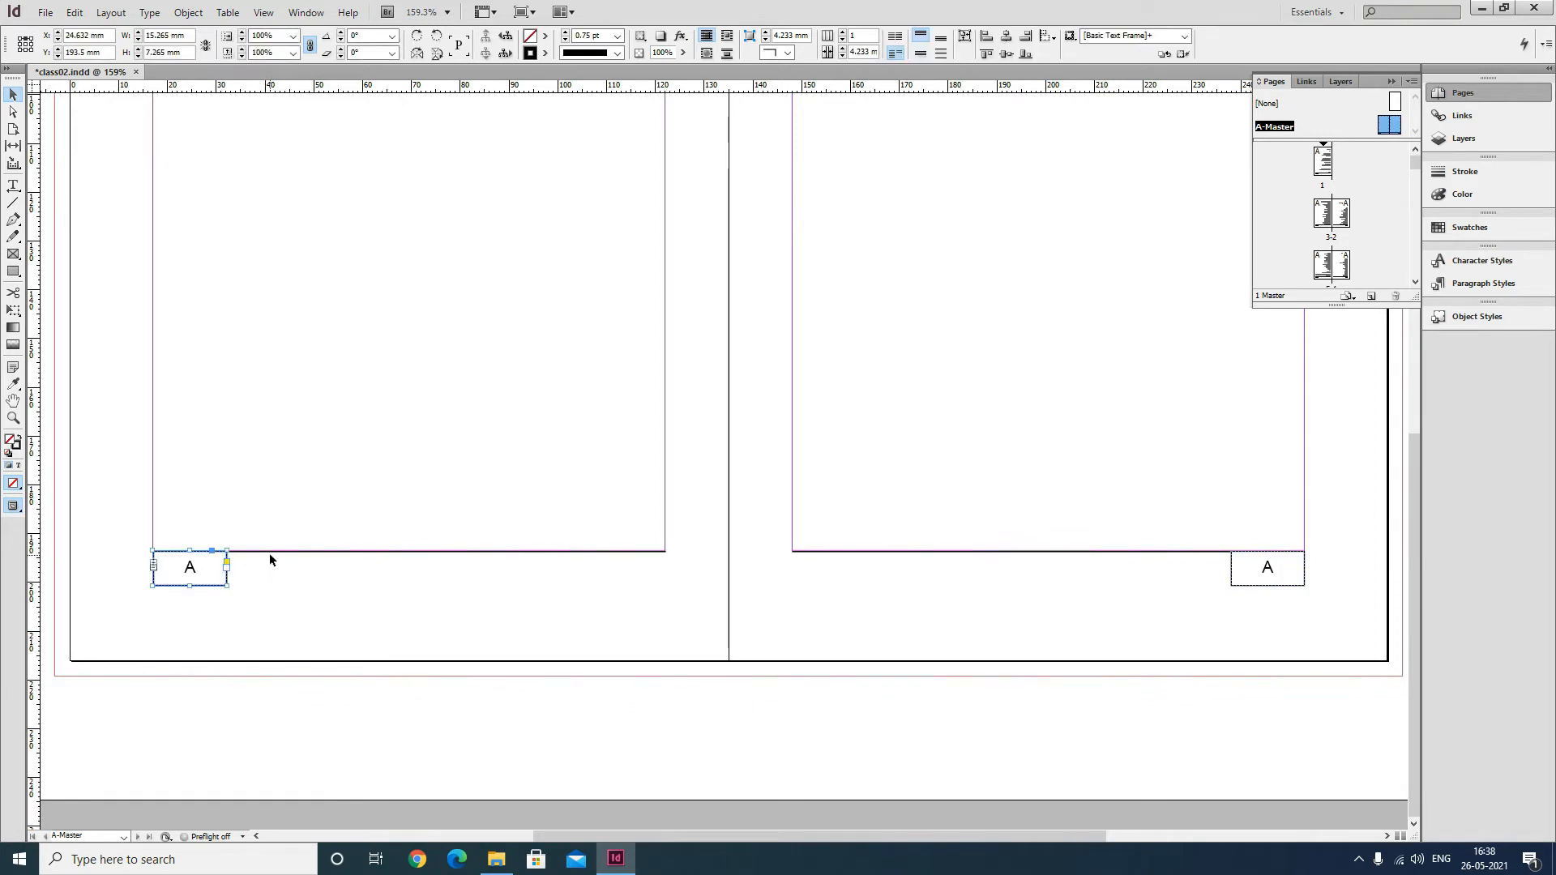
shift+click(273, 552)
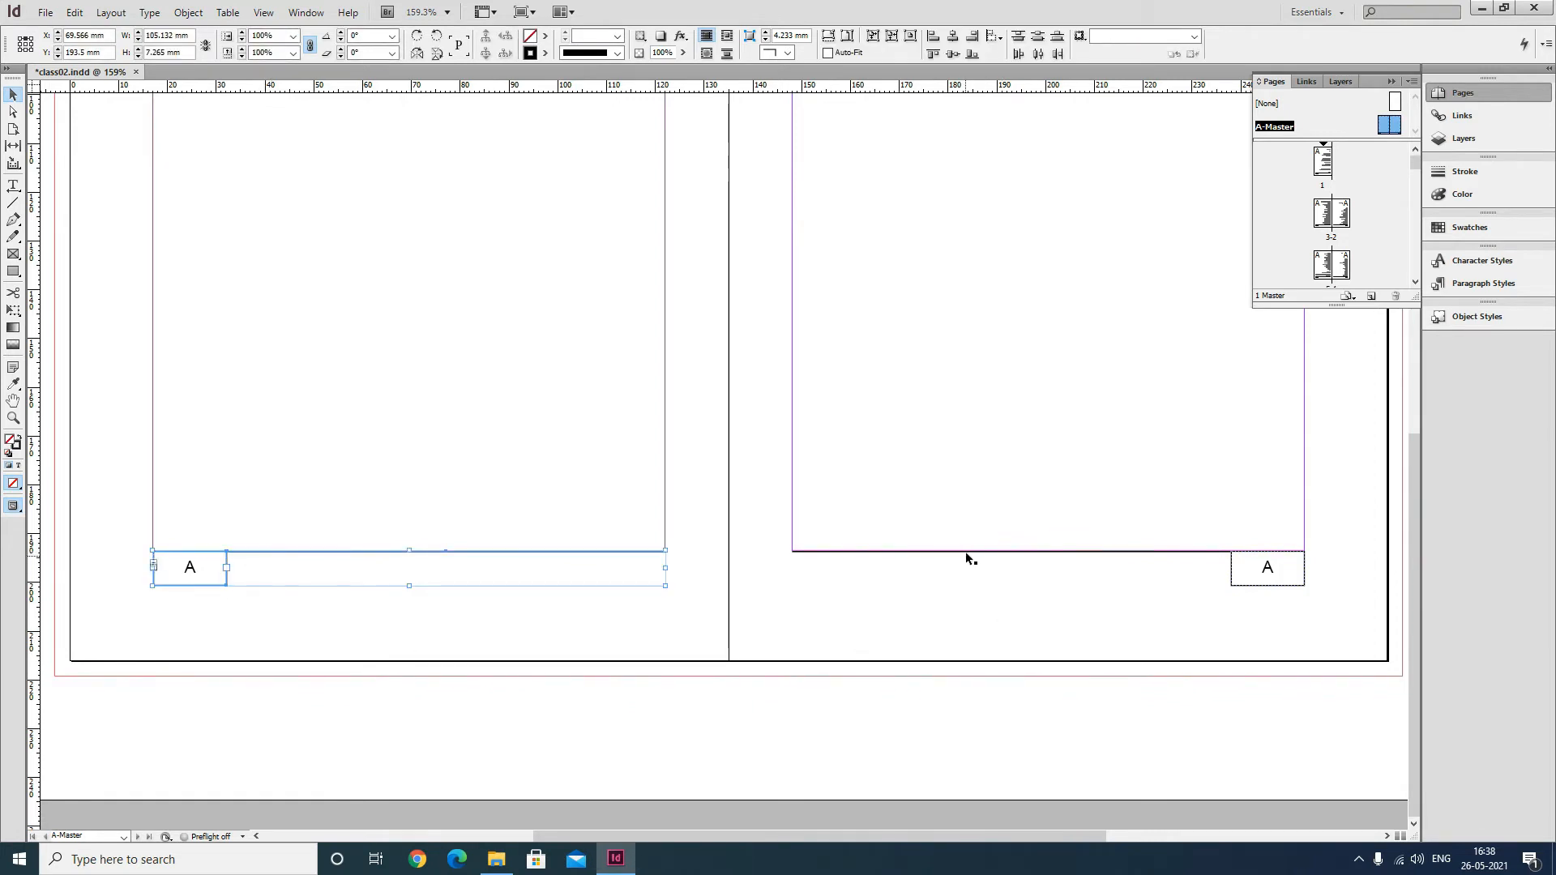
shift+click(965, 551)
shift+click(1247, 570)
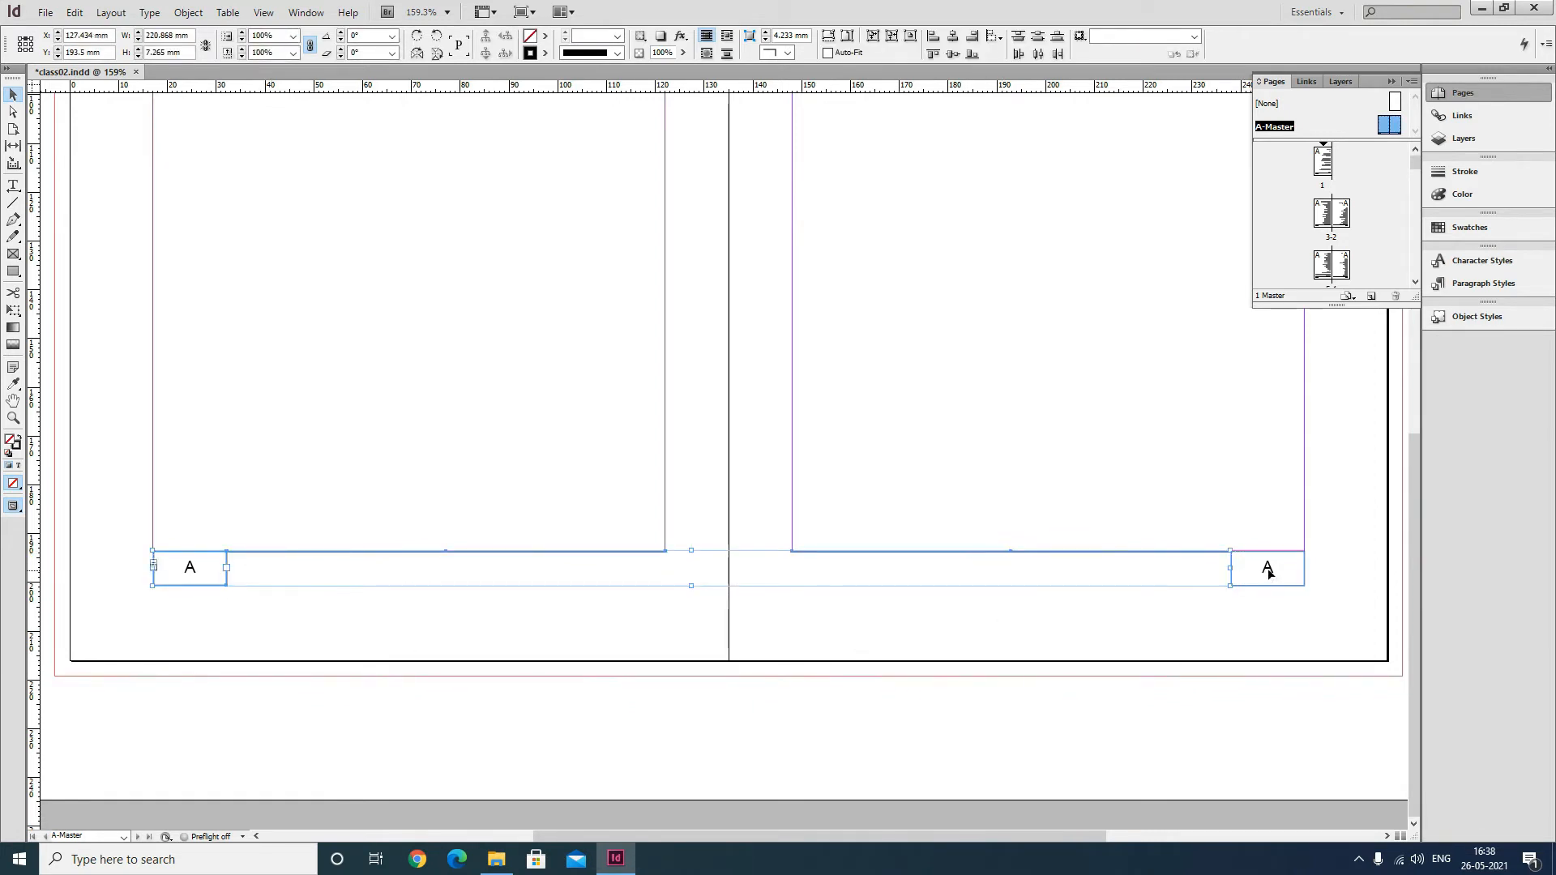
shift+click(1268, 572)
key(Down)
key(Down)
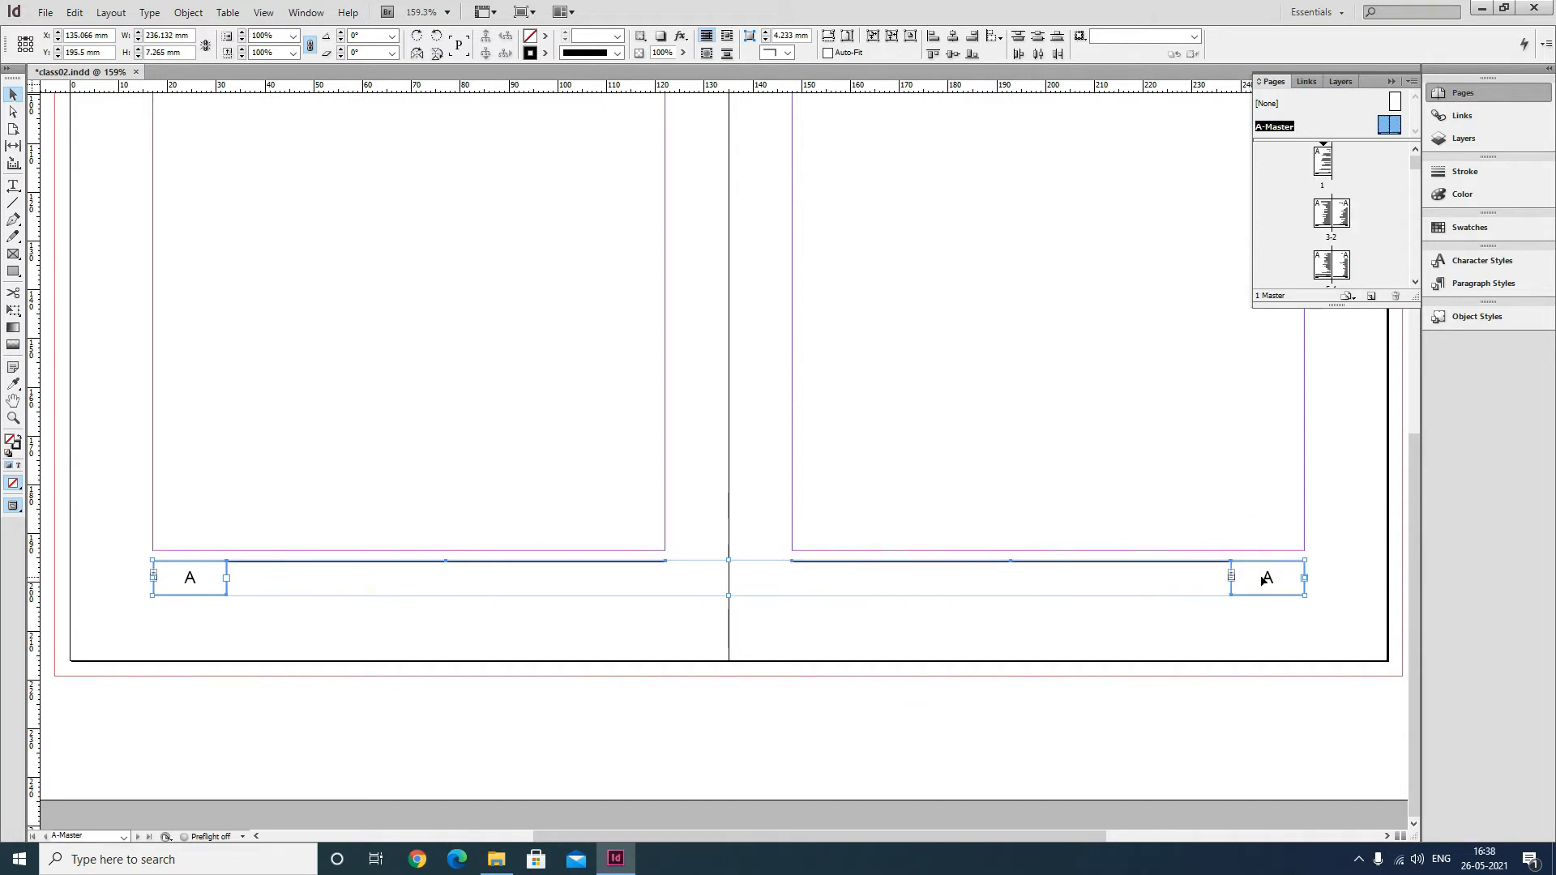
click(890, 634)
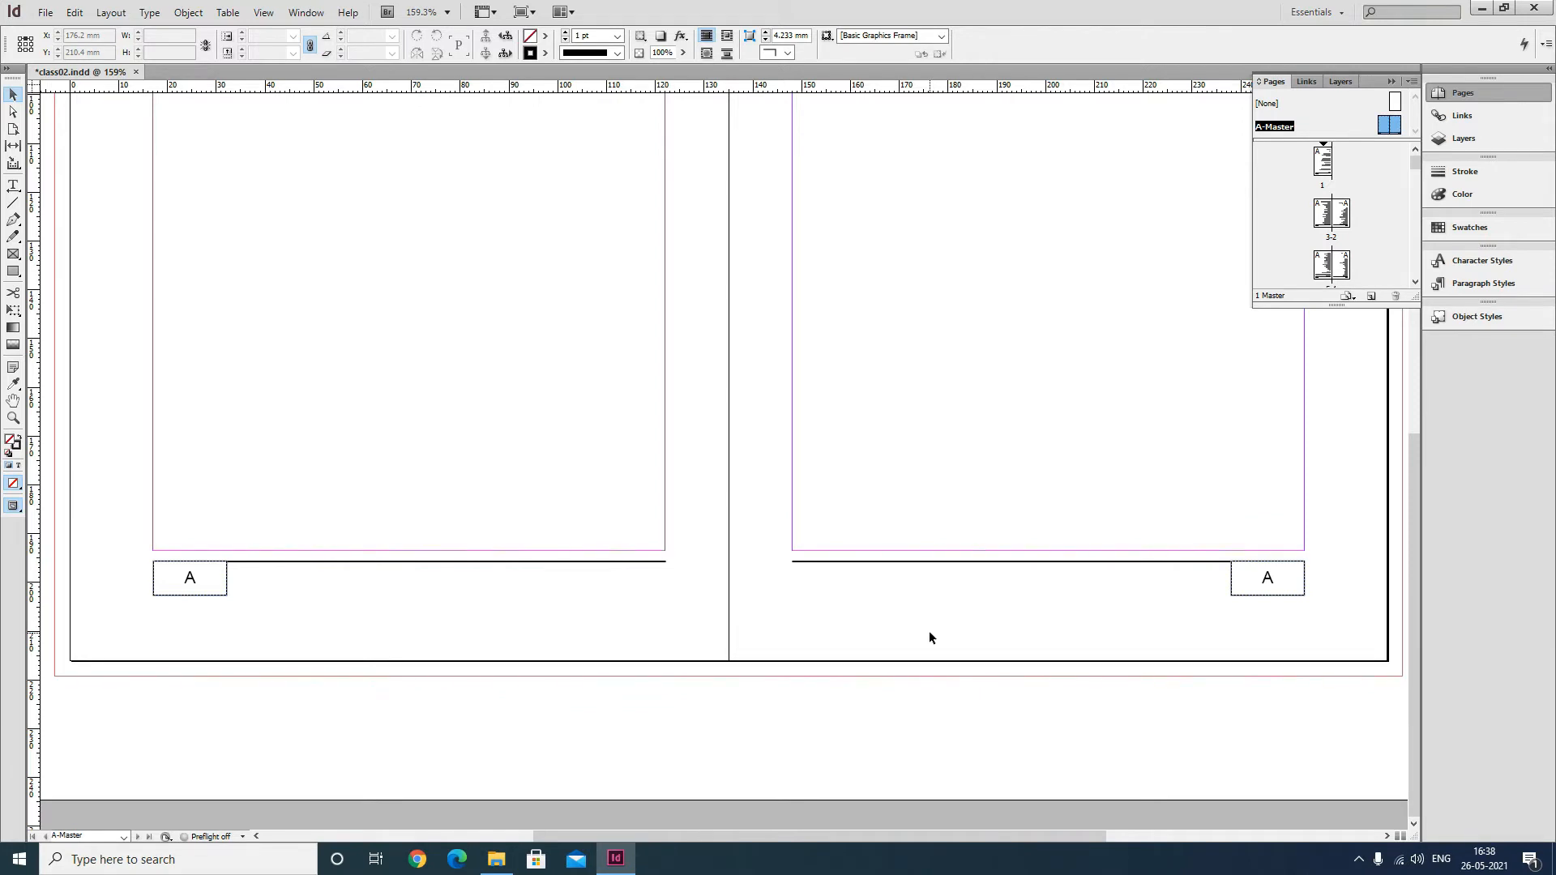
Edit the cursor key increment again in the Units & Increments preferences.
key(ctrl+k)
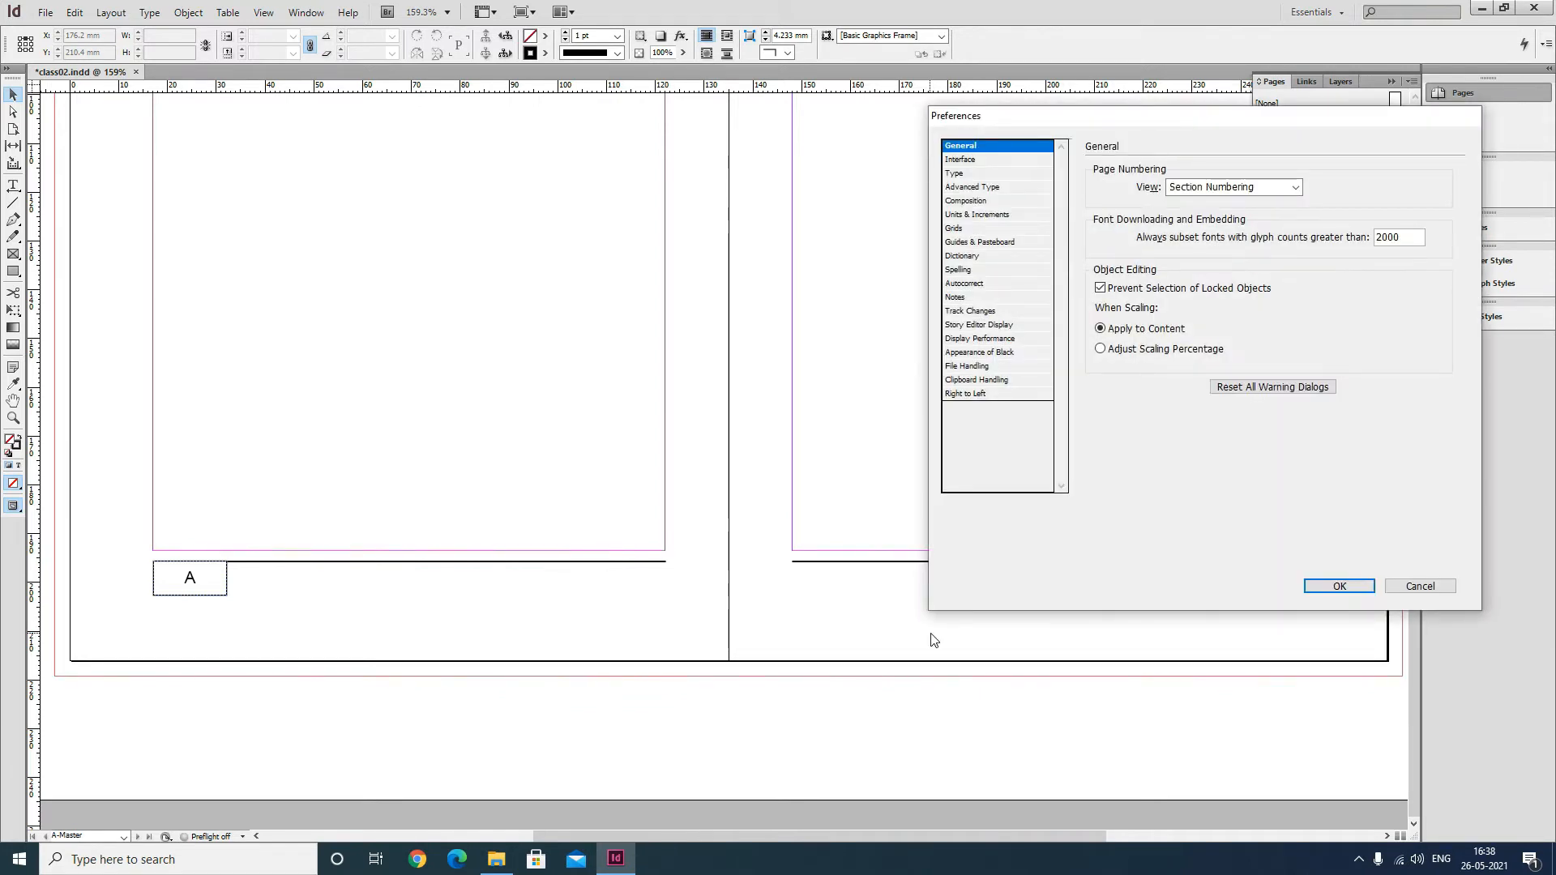
click(982, 216)
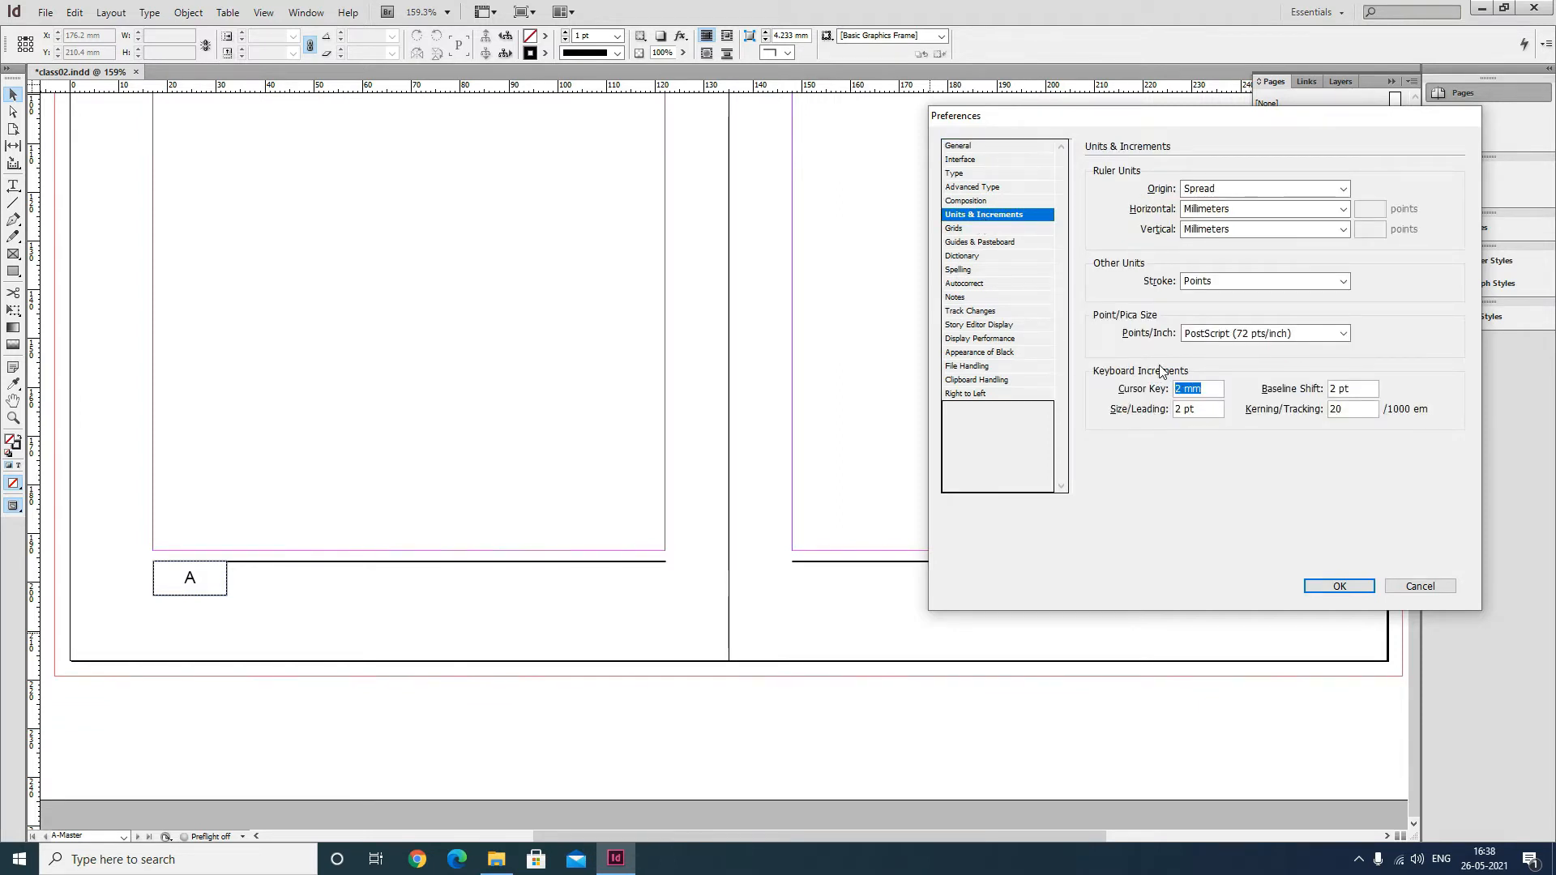
text(.25)
click(1329, 585)
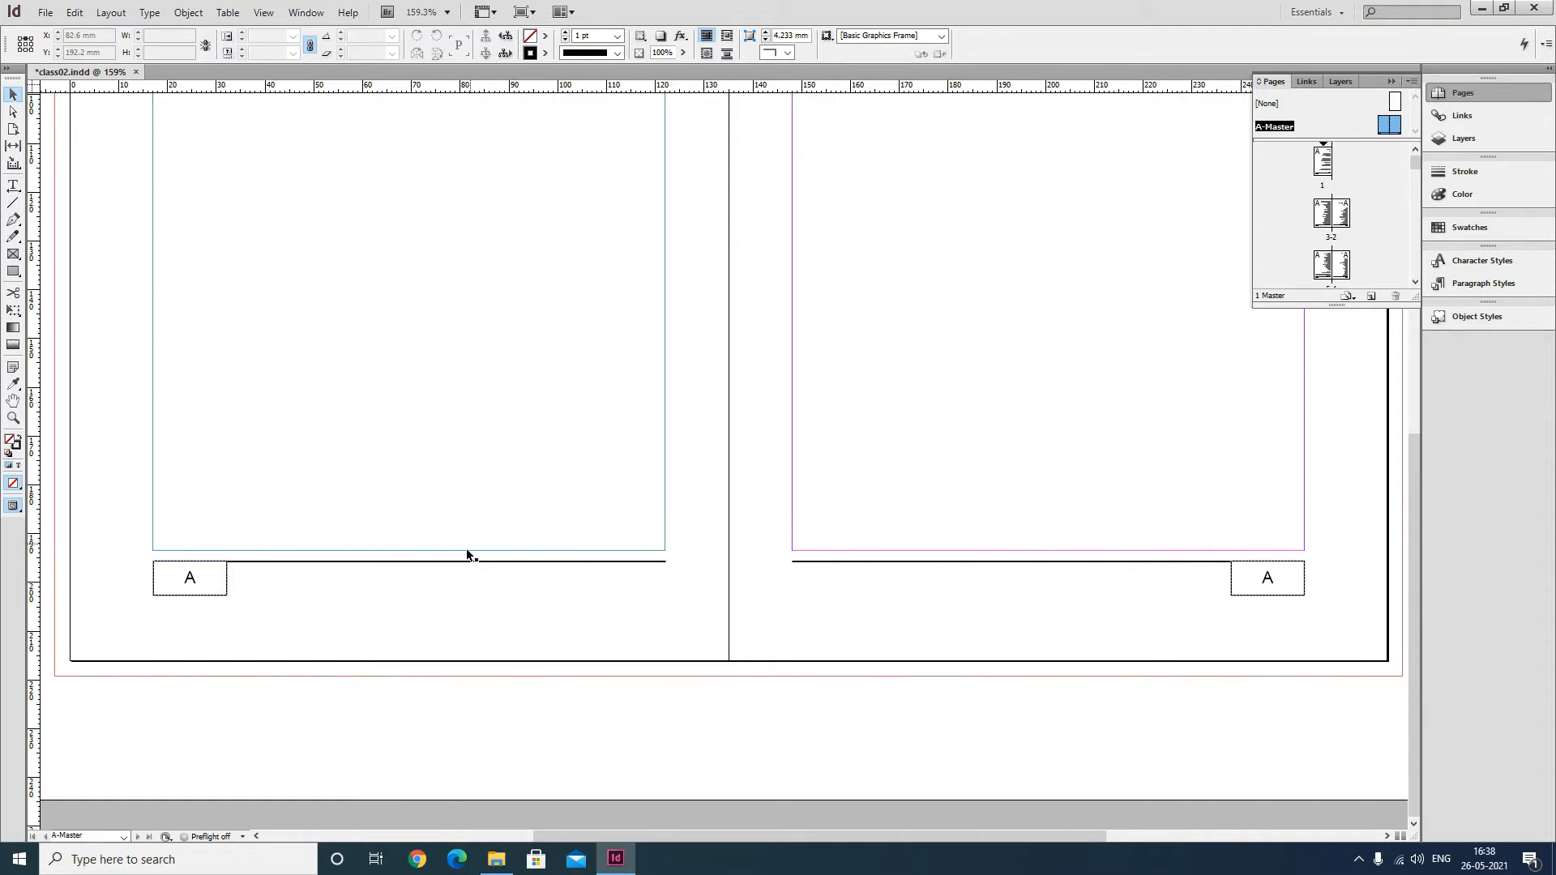
ctrl+alt+click(598, 681)
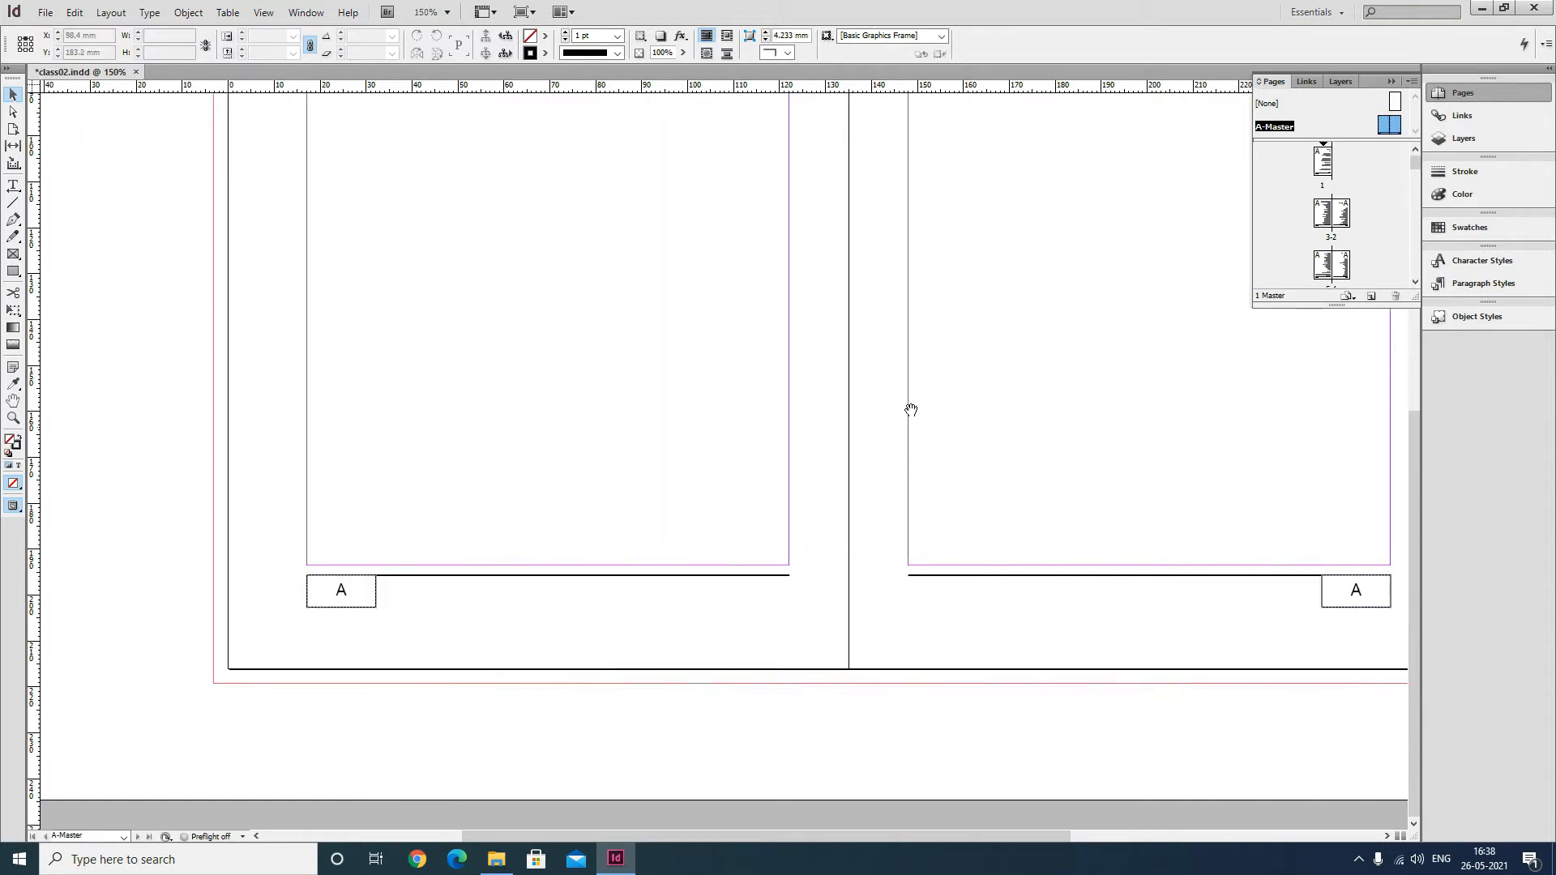
ctrl+alt+click(695, 431)
ctrl+alt+click(613, 465)
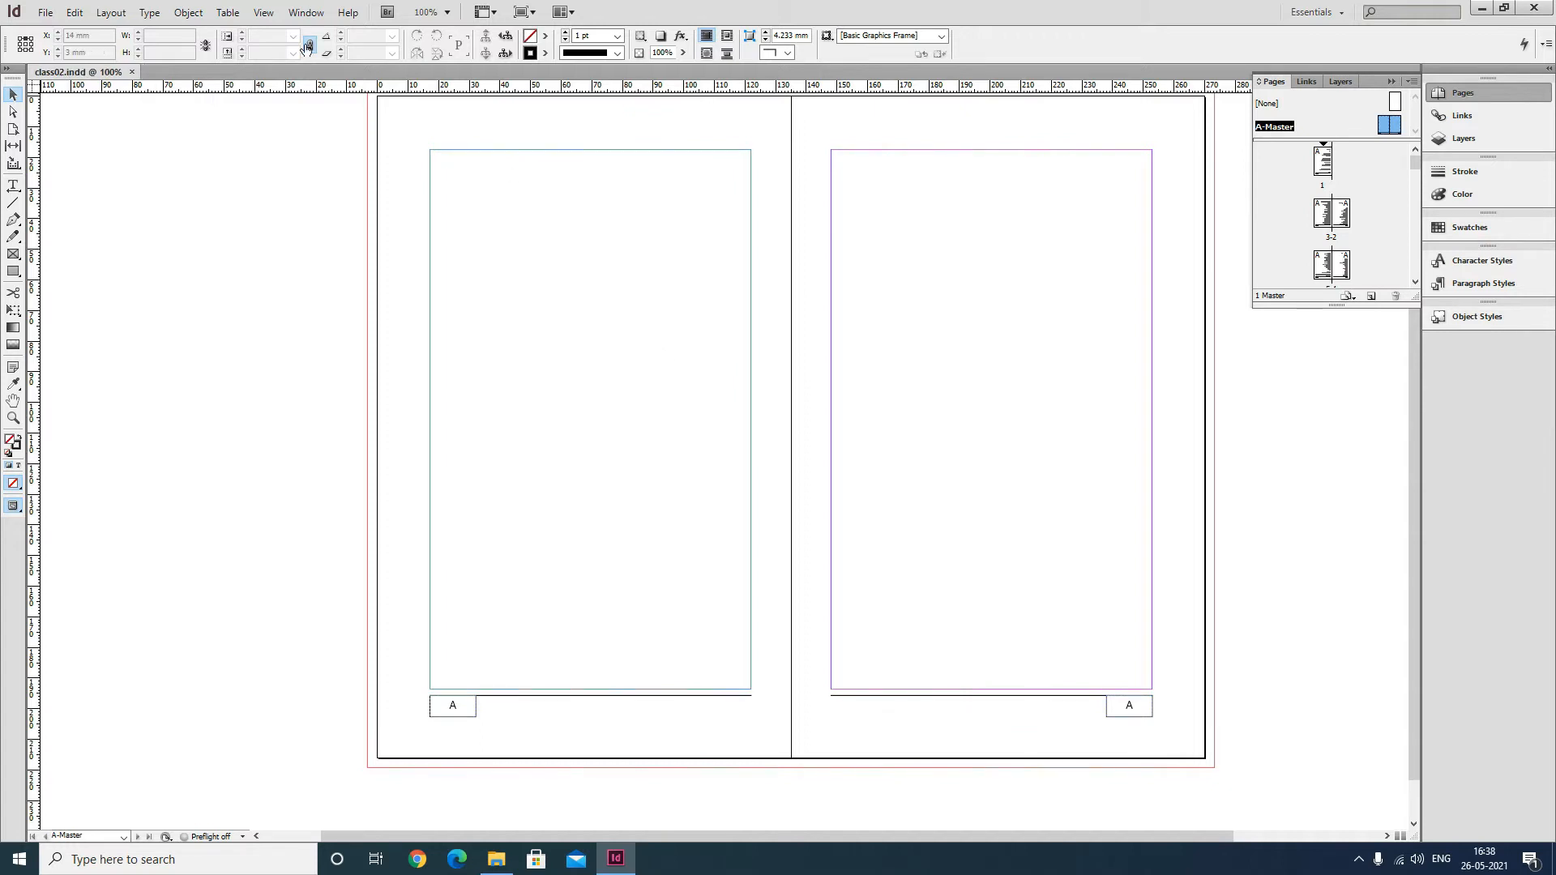
Go to page 1 and scroll through the opening document pages to examine their layout.
click(46, 13)
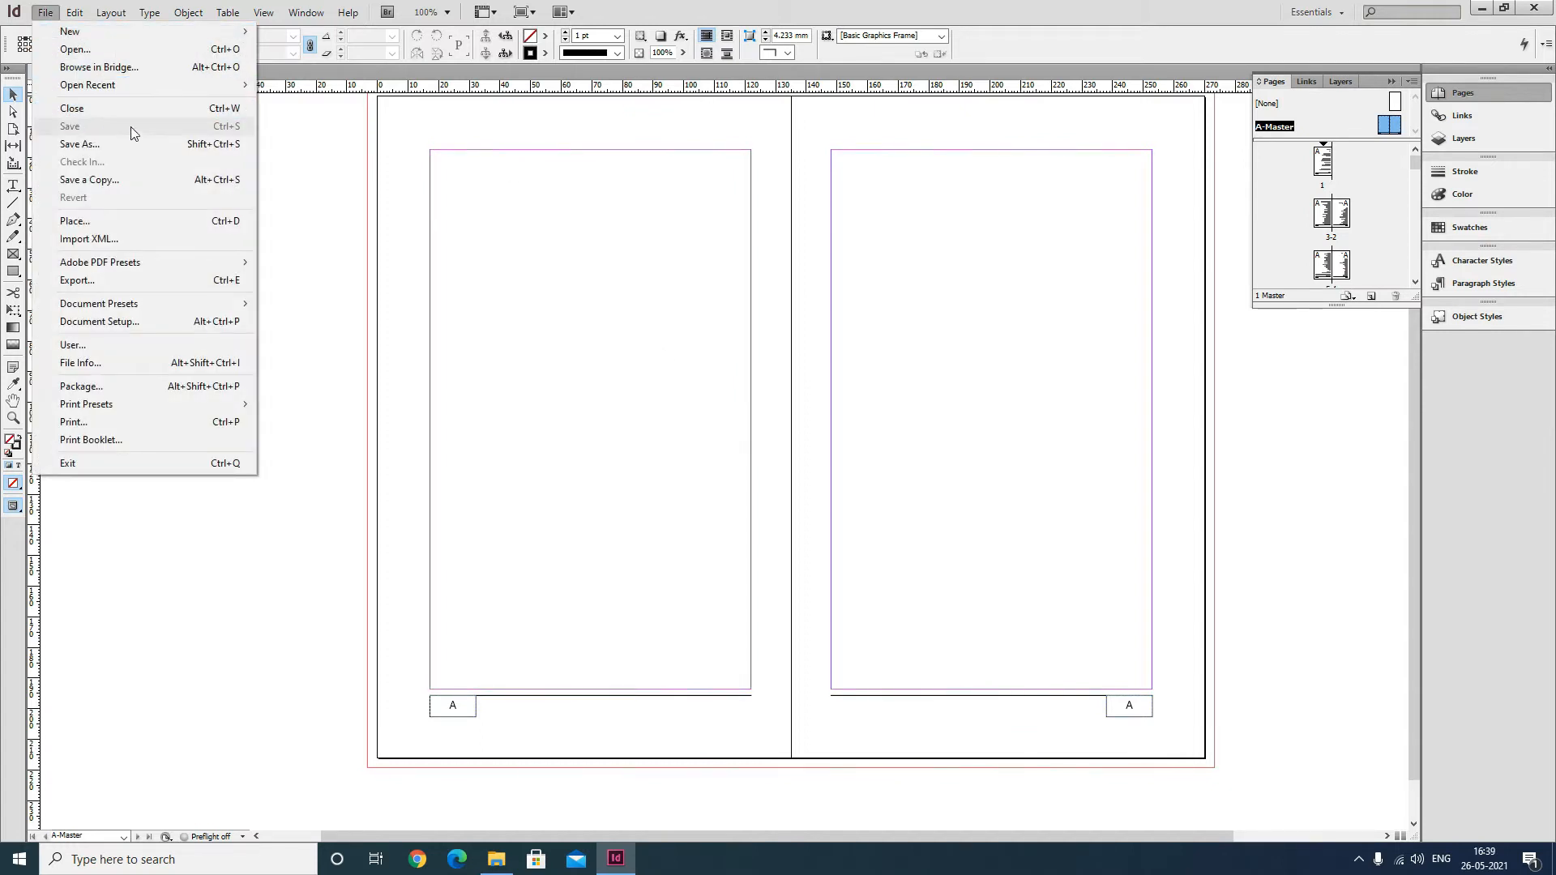
click(312, 216)
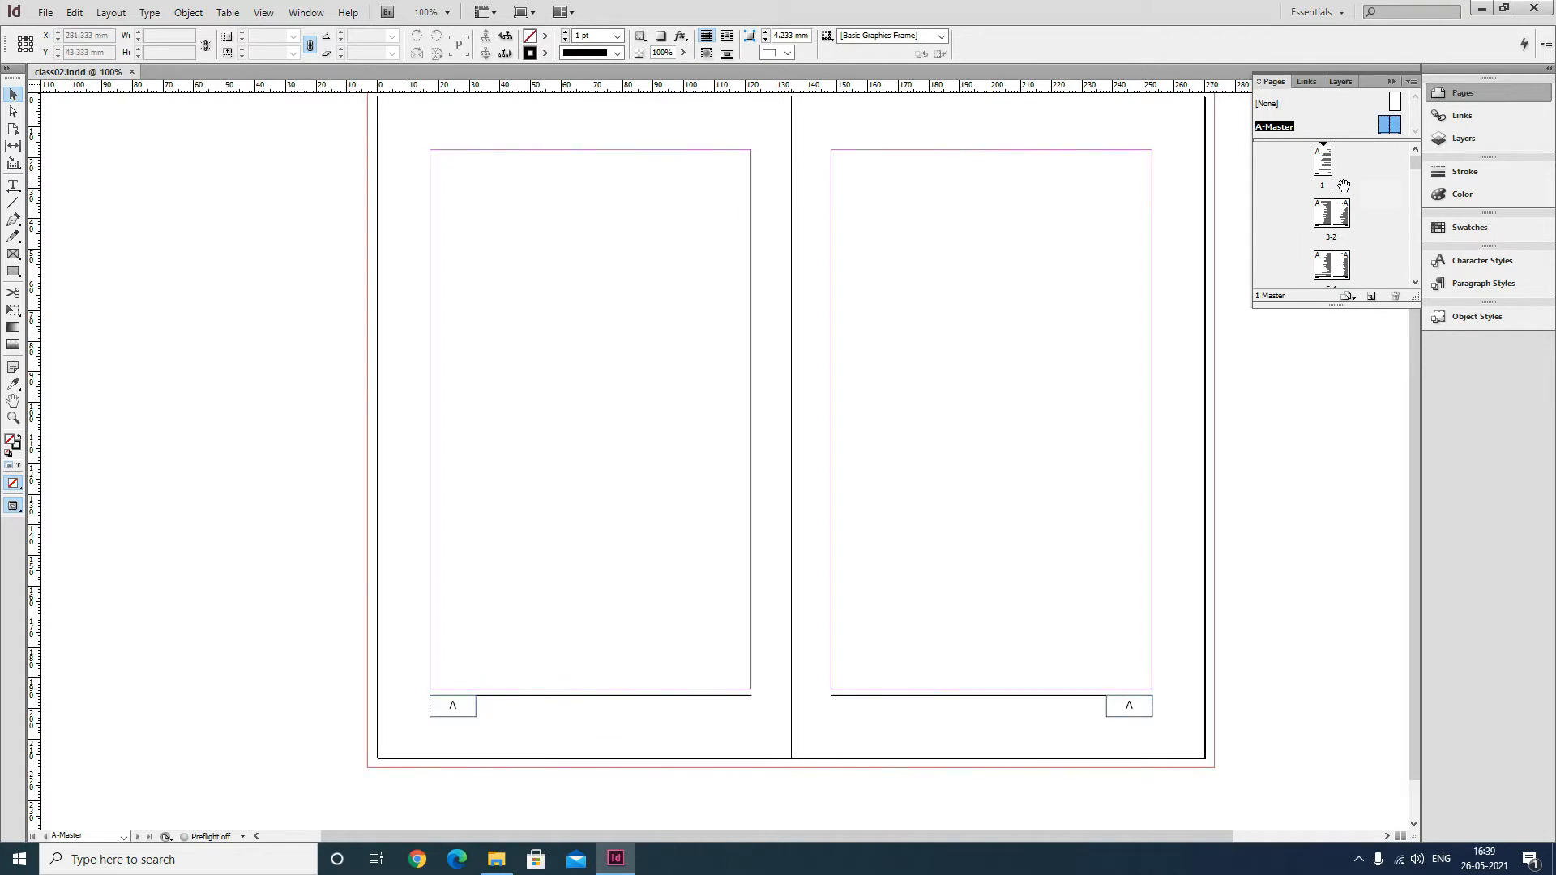
double_click(1323, 164)
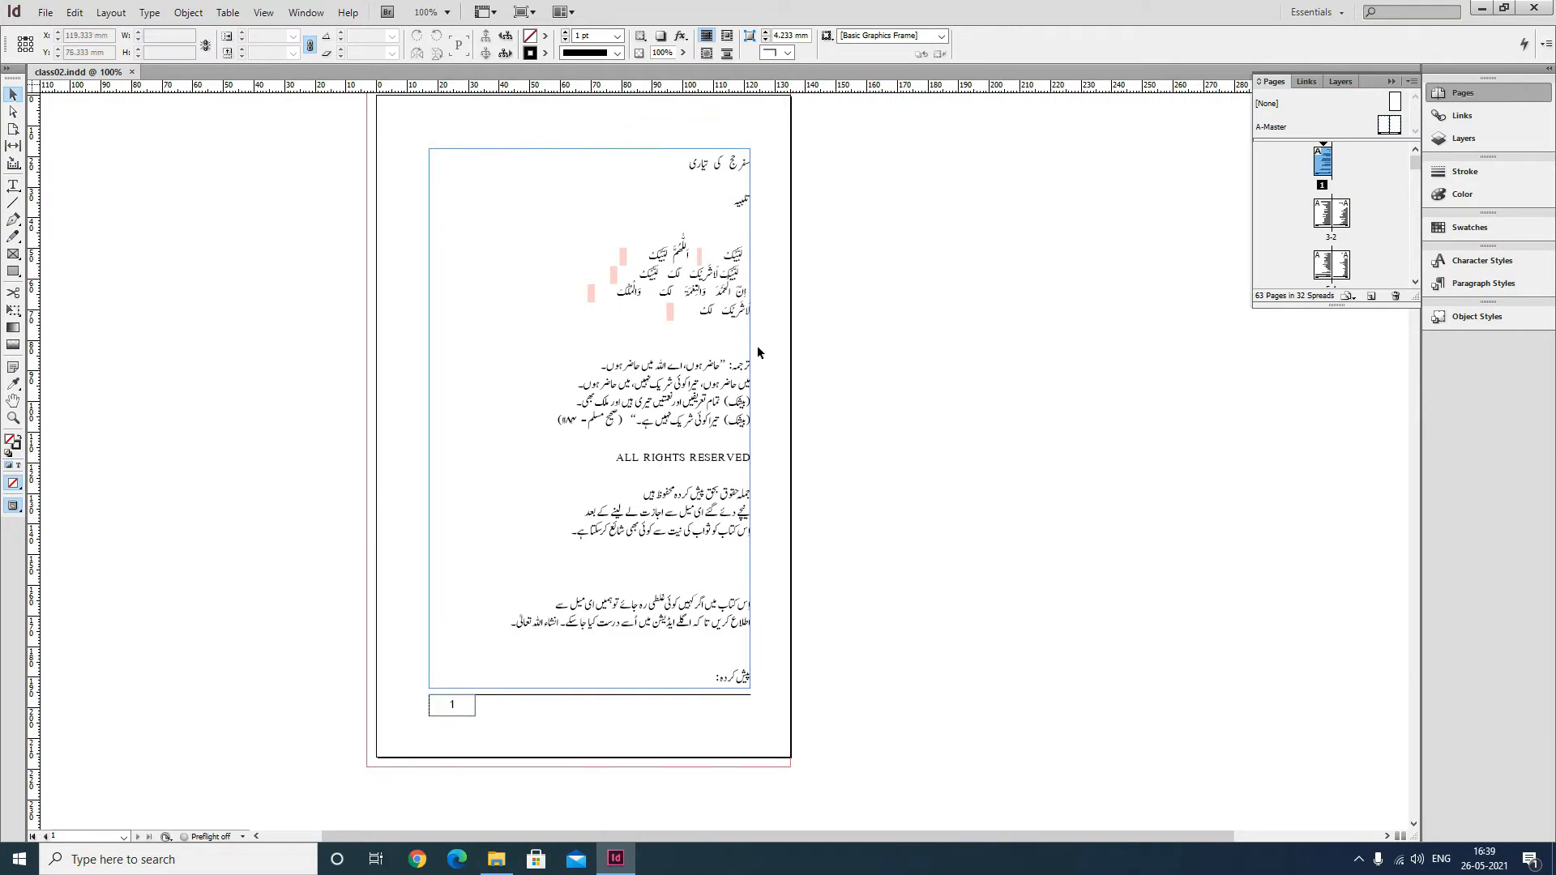
scroll(853, 420, down, 10)
scroll(853, 421, down, 8)
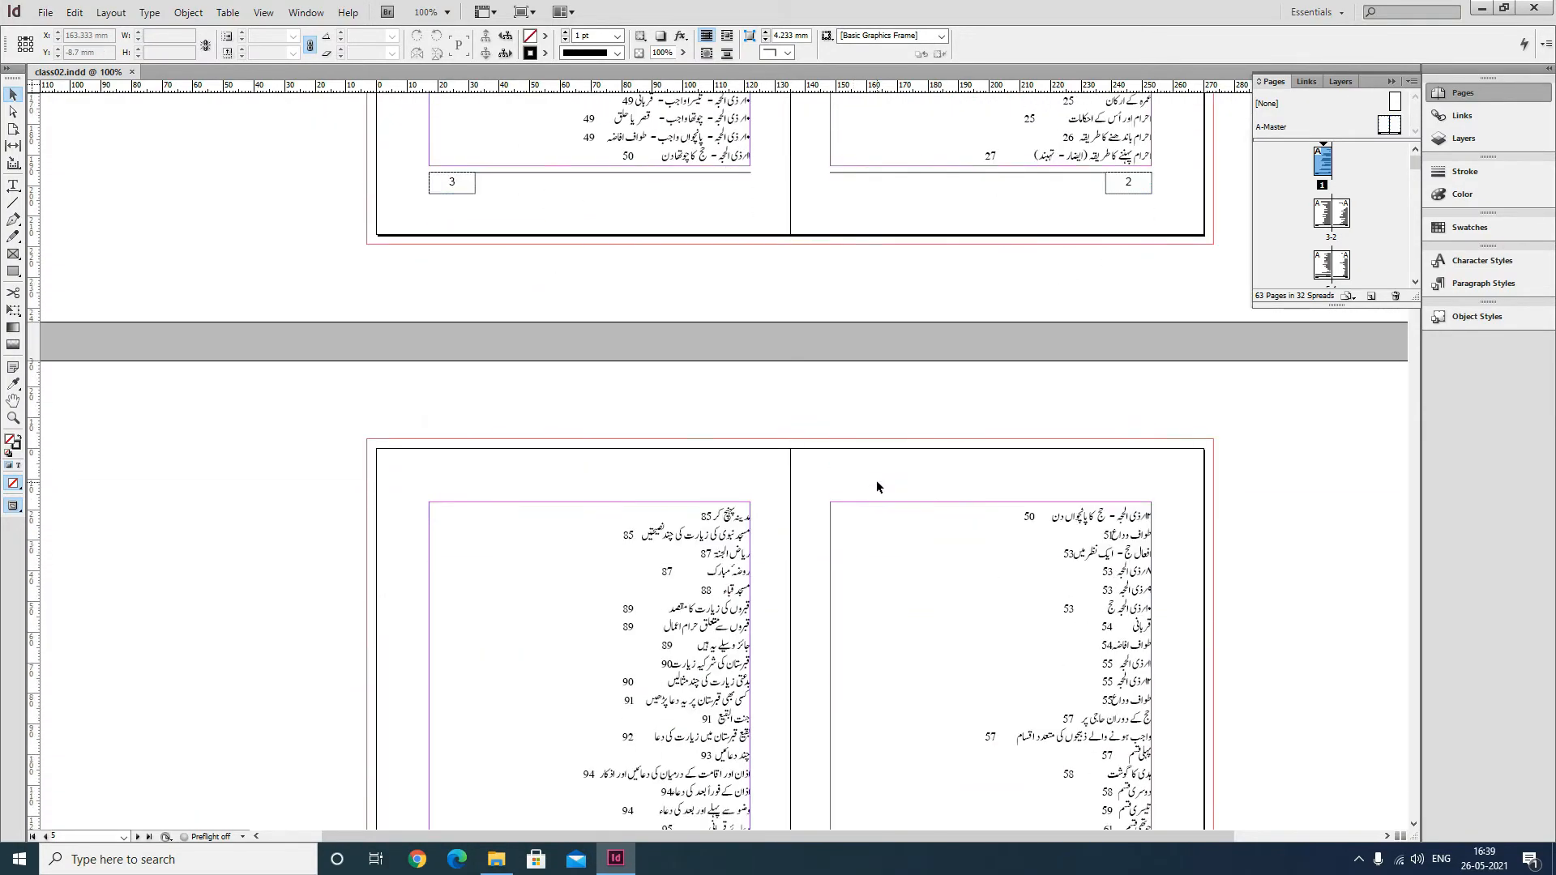
scroll(877, 479, up, 12)
scroll(871, 464, up, 8)
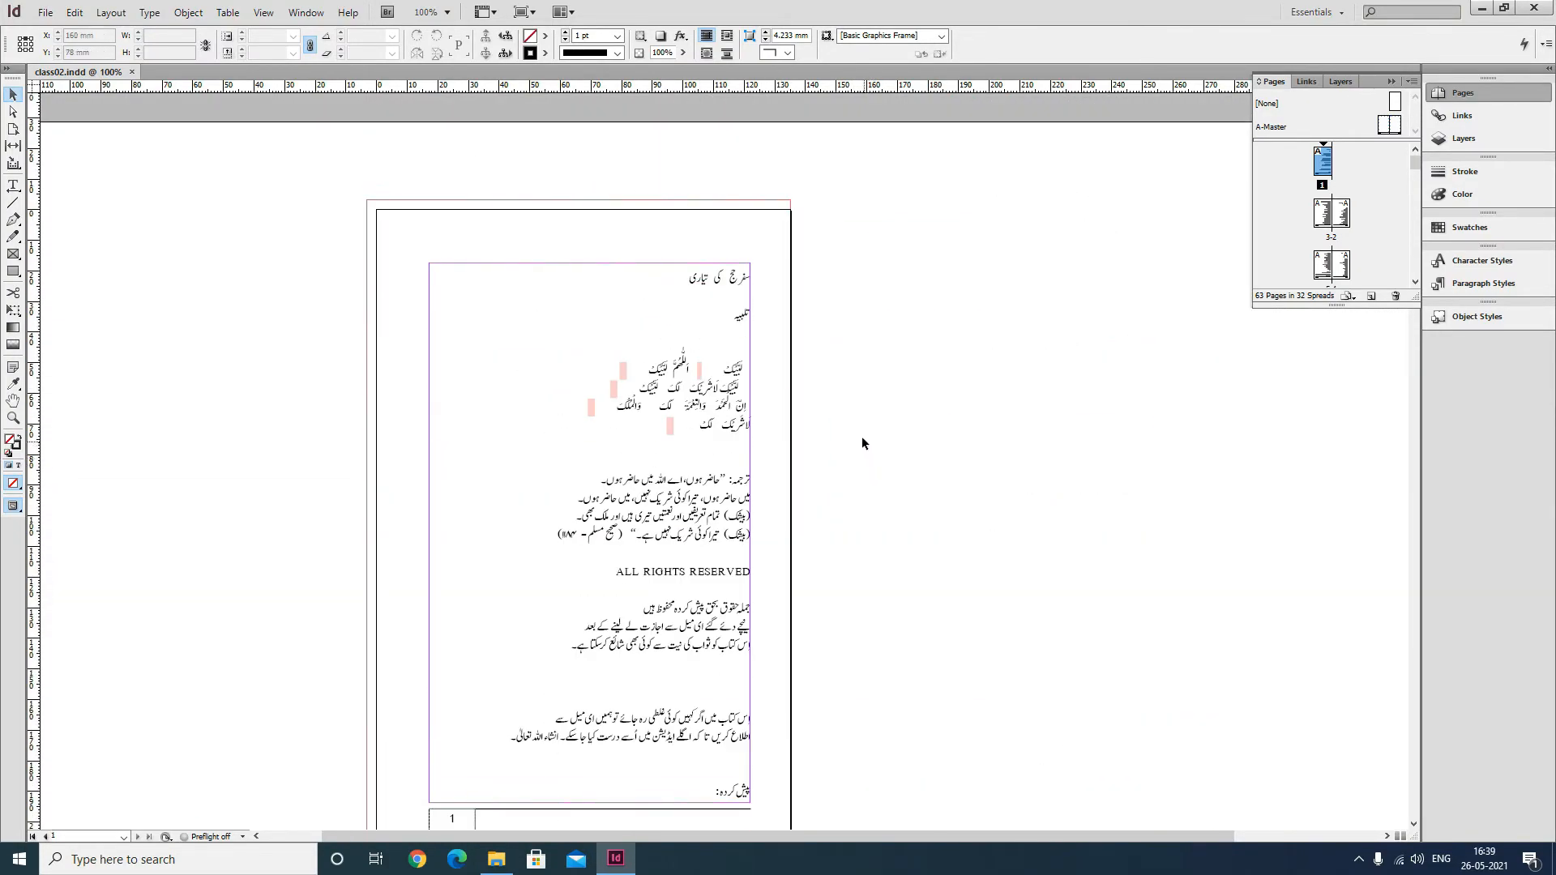
scroll(862, 436, down, 2)
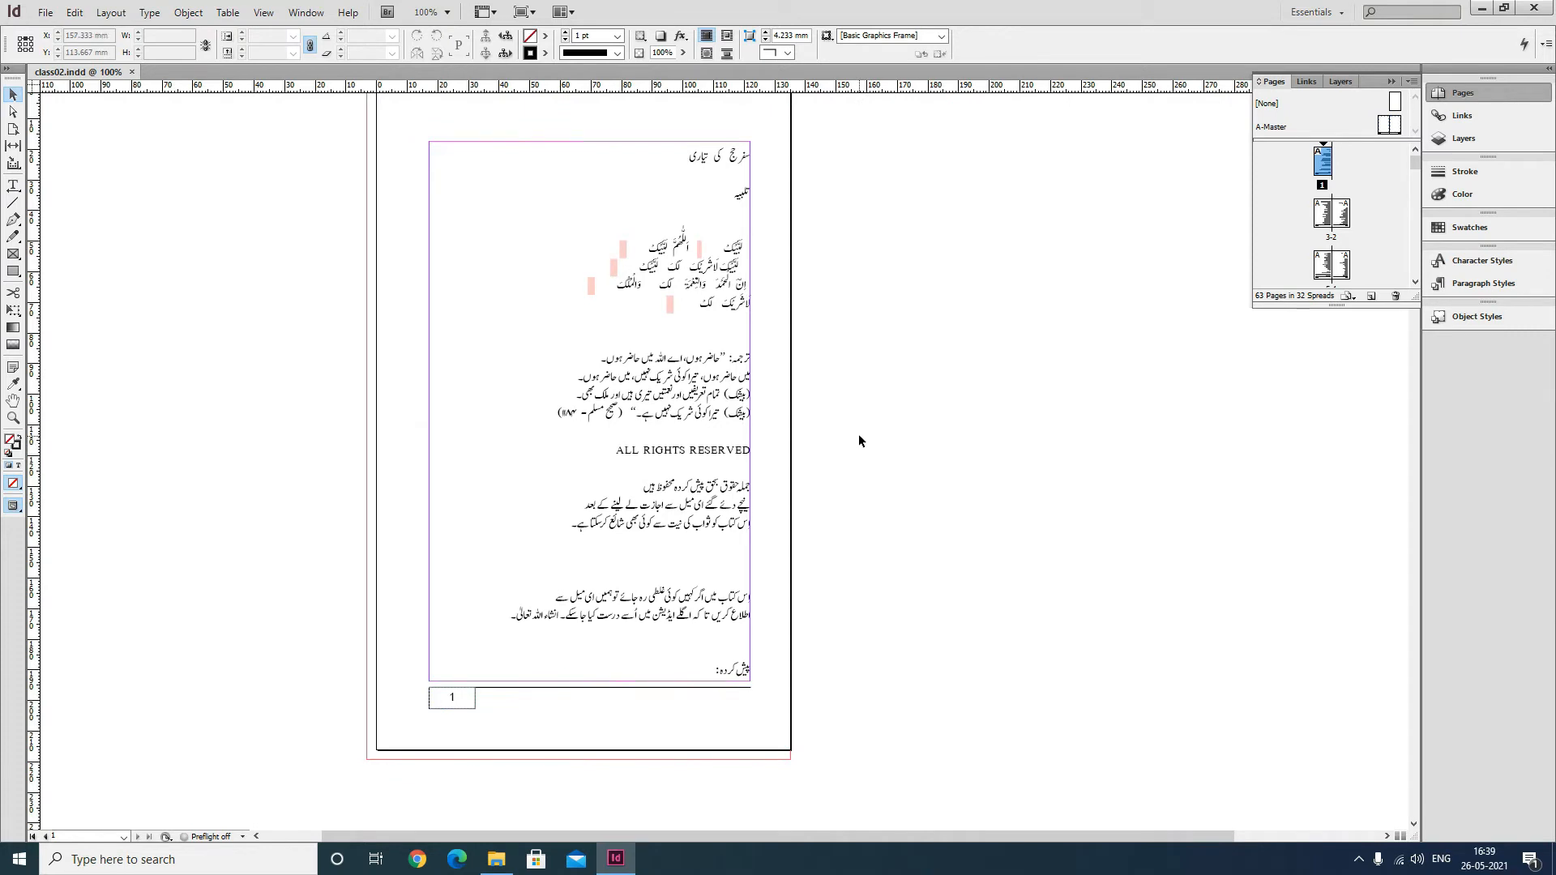
click(617, 472)
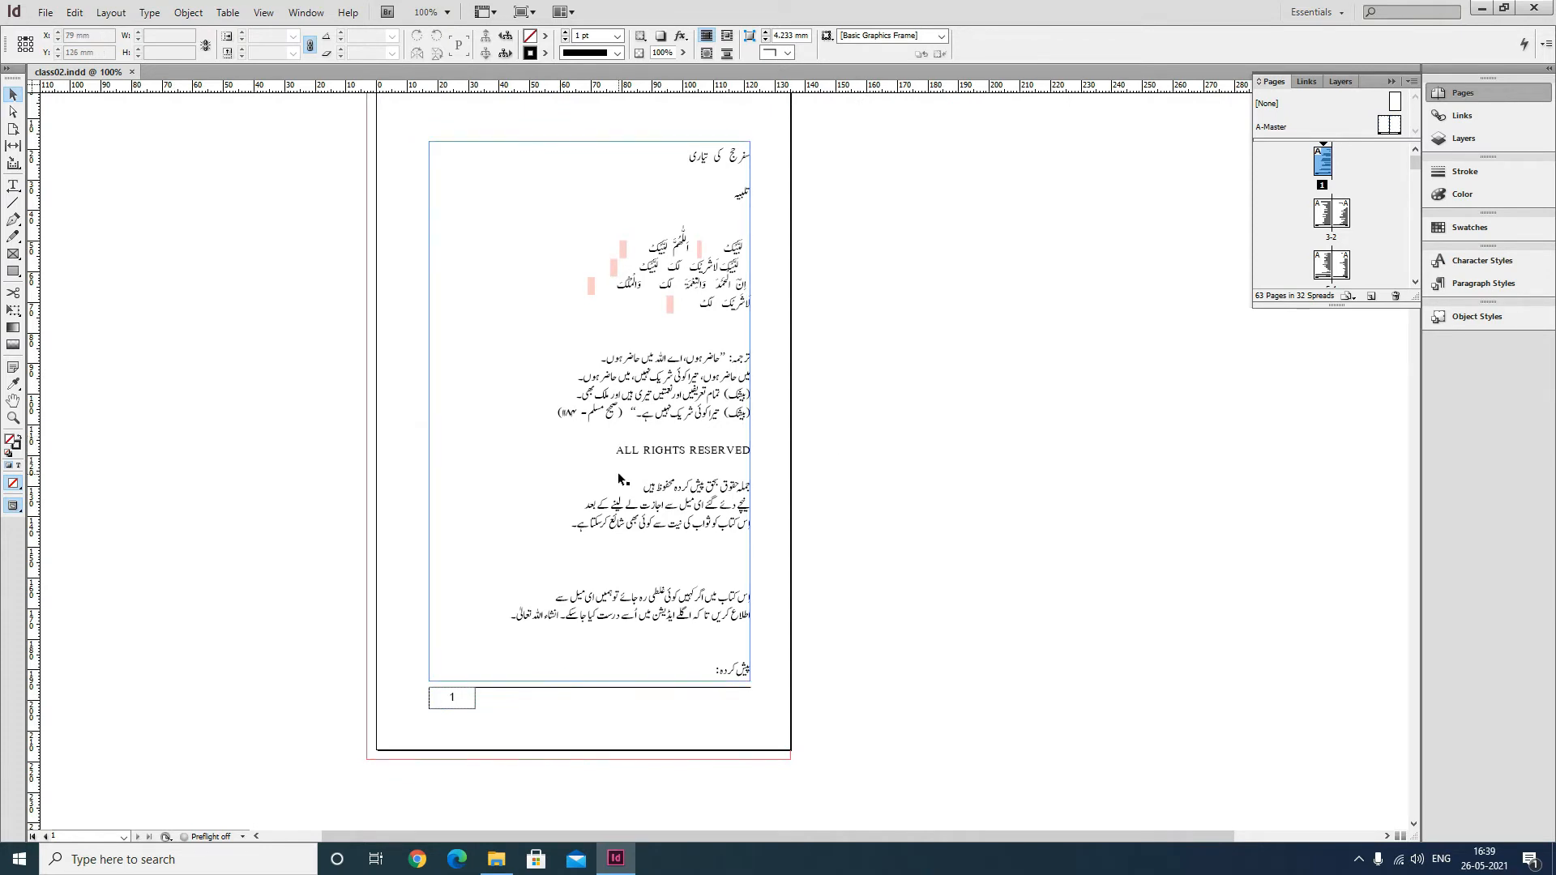
scroll(648, 472, up, 3)
scroll(745, 455, down, 2)
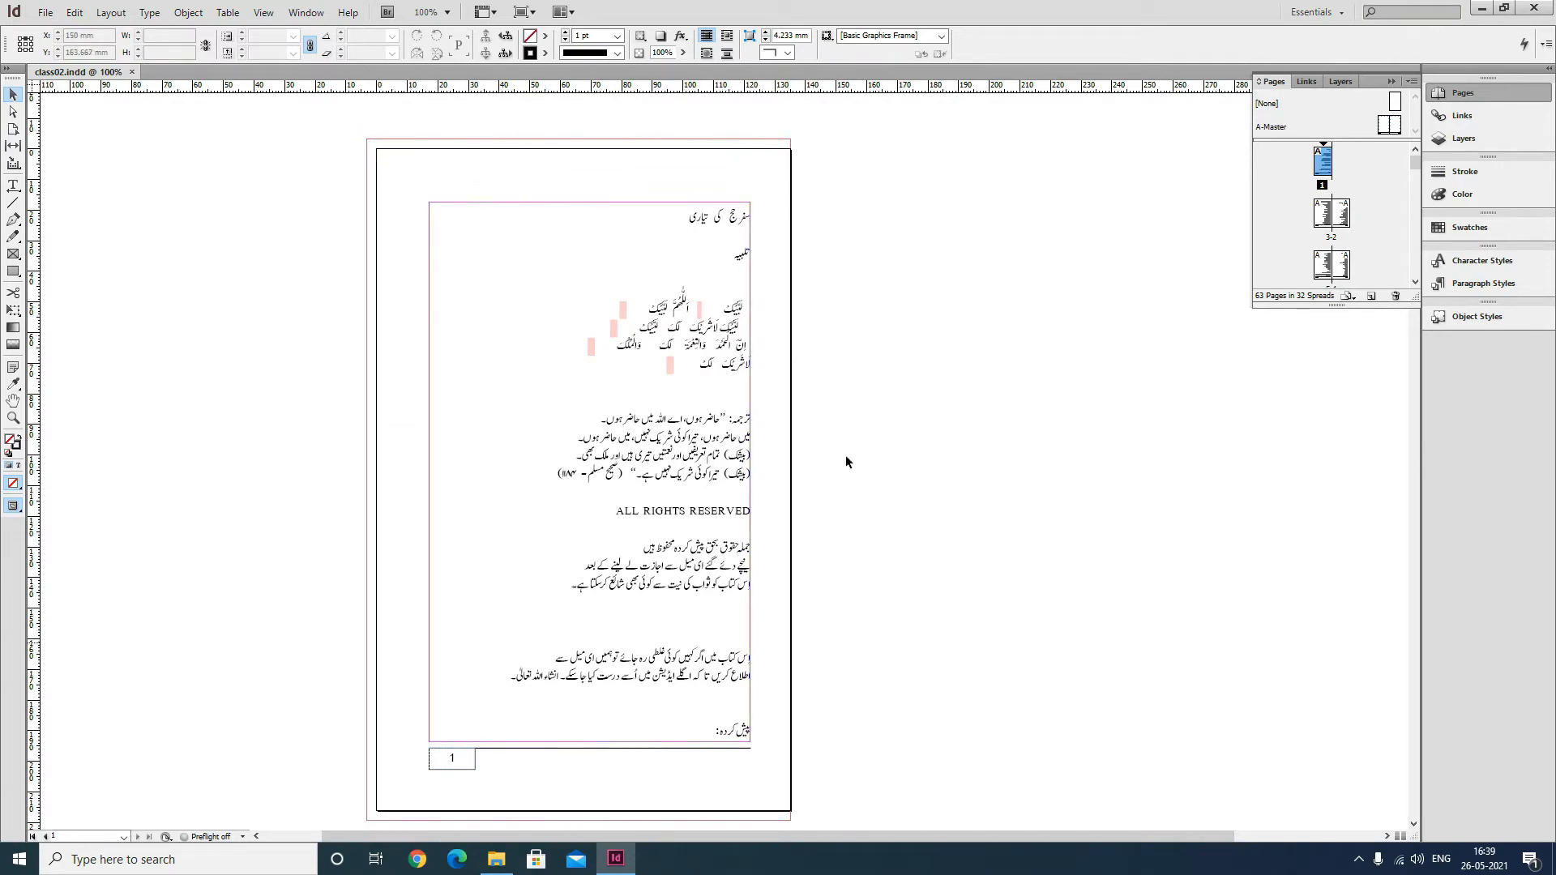
scroll(747, 442, down, 6)
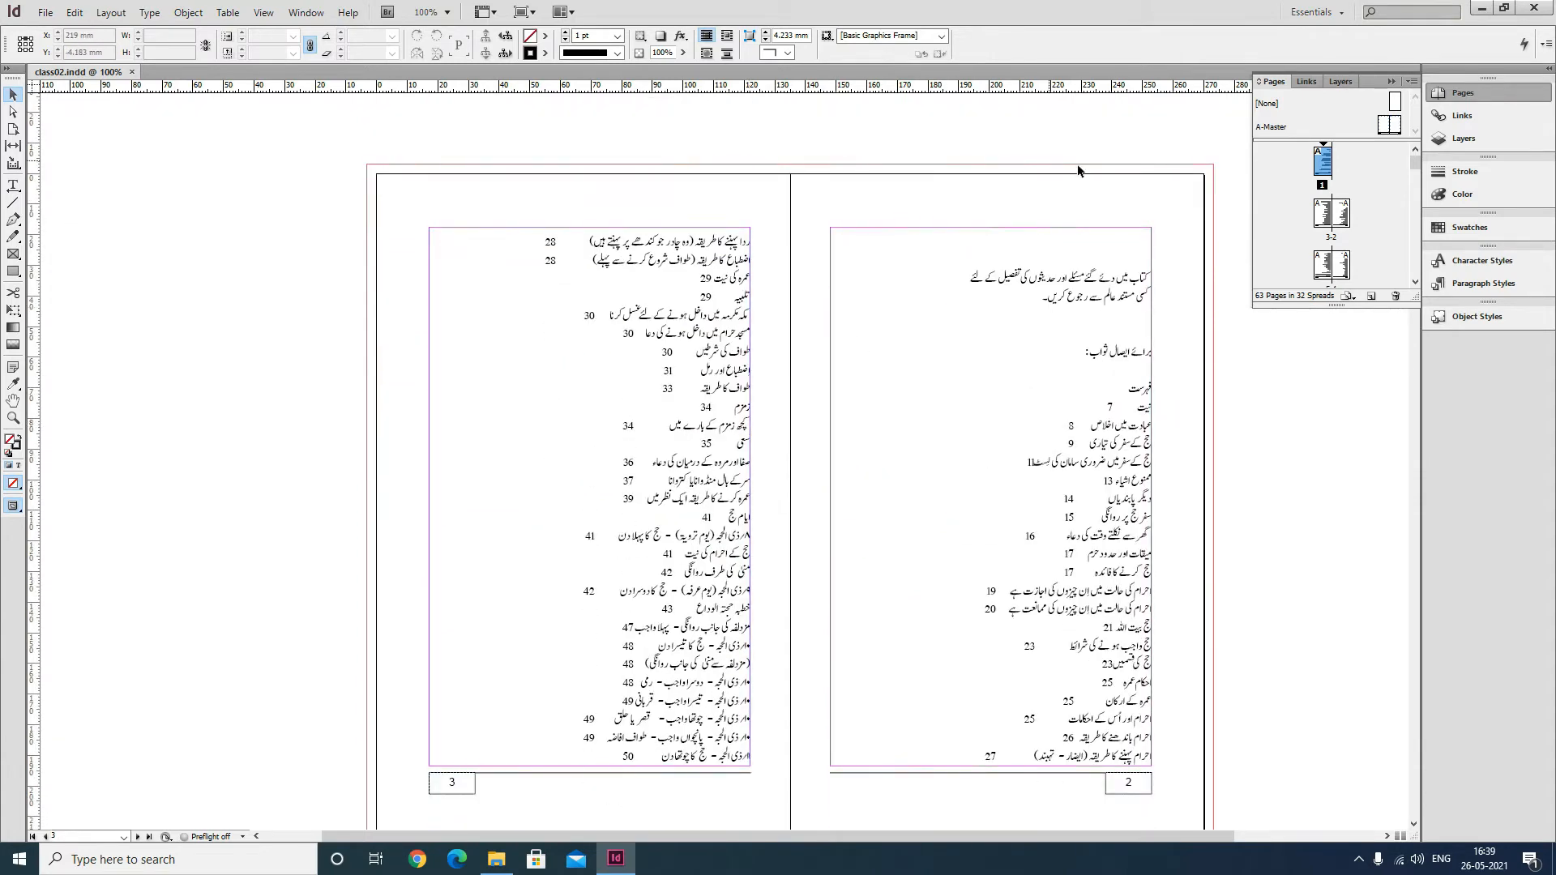
scroll(873, 206, down, 1)
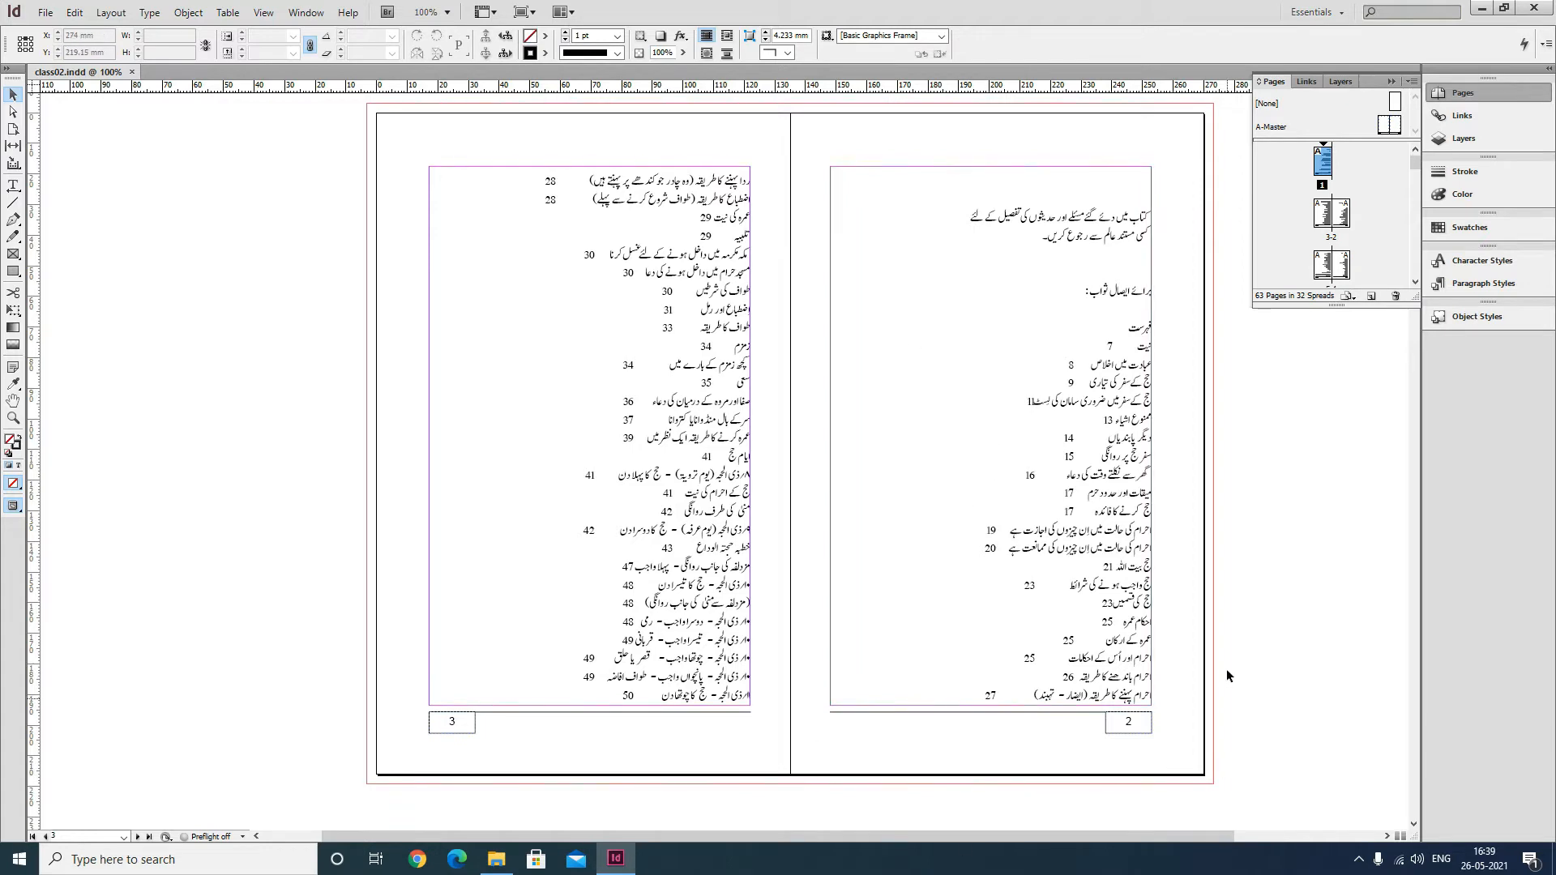
scroll(1015, 531, up, 10)
scroll(1014, 522, up, 3)
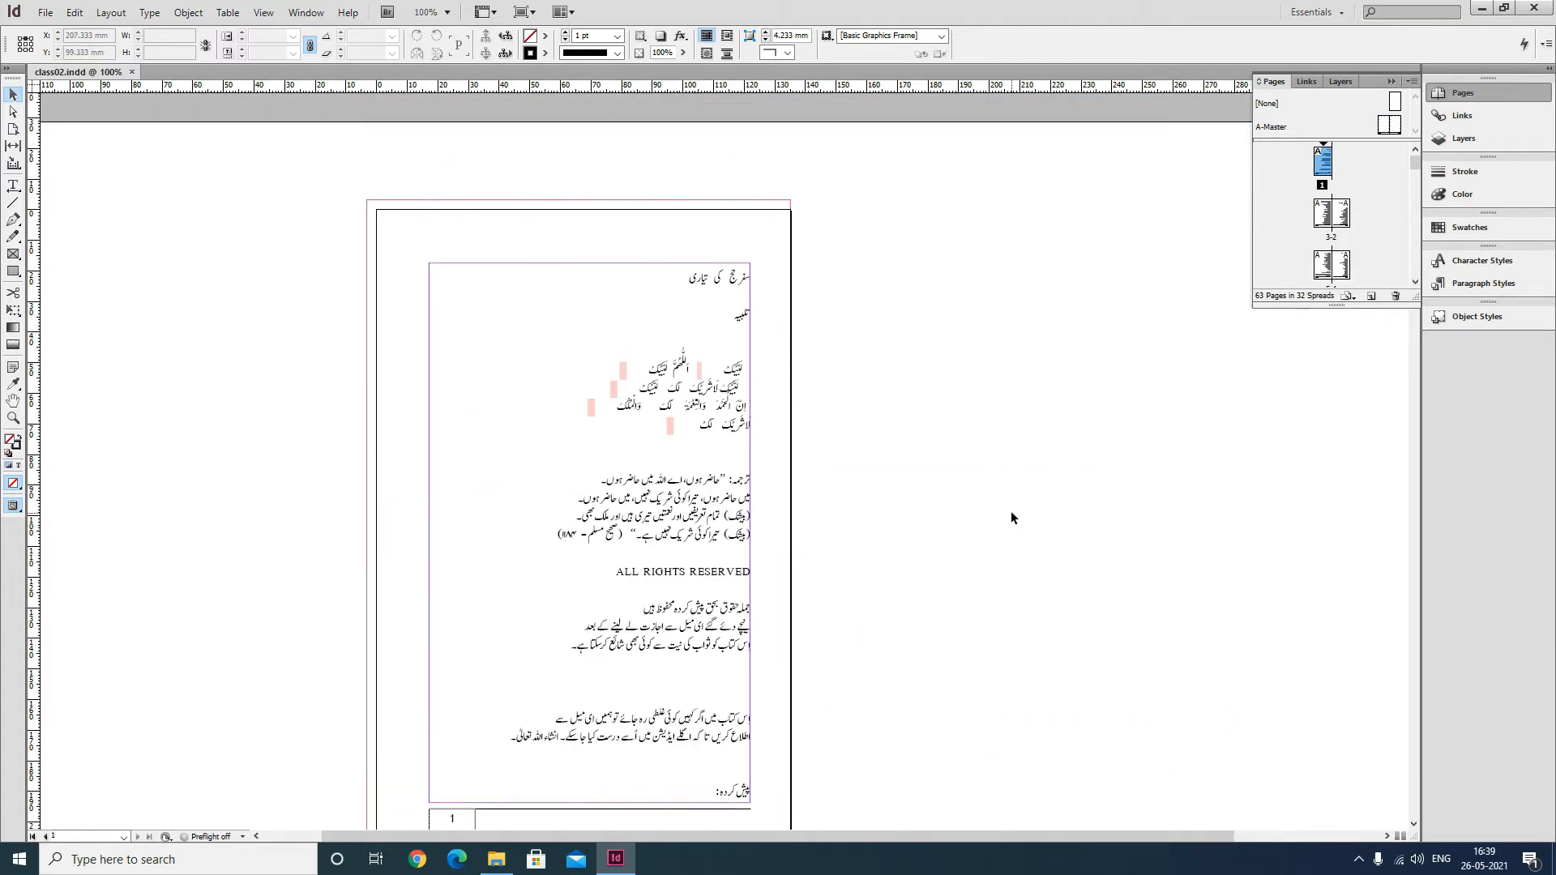
scroll(527, 399, down, 1)
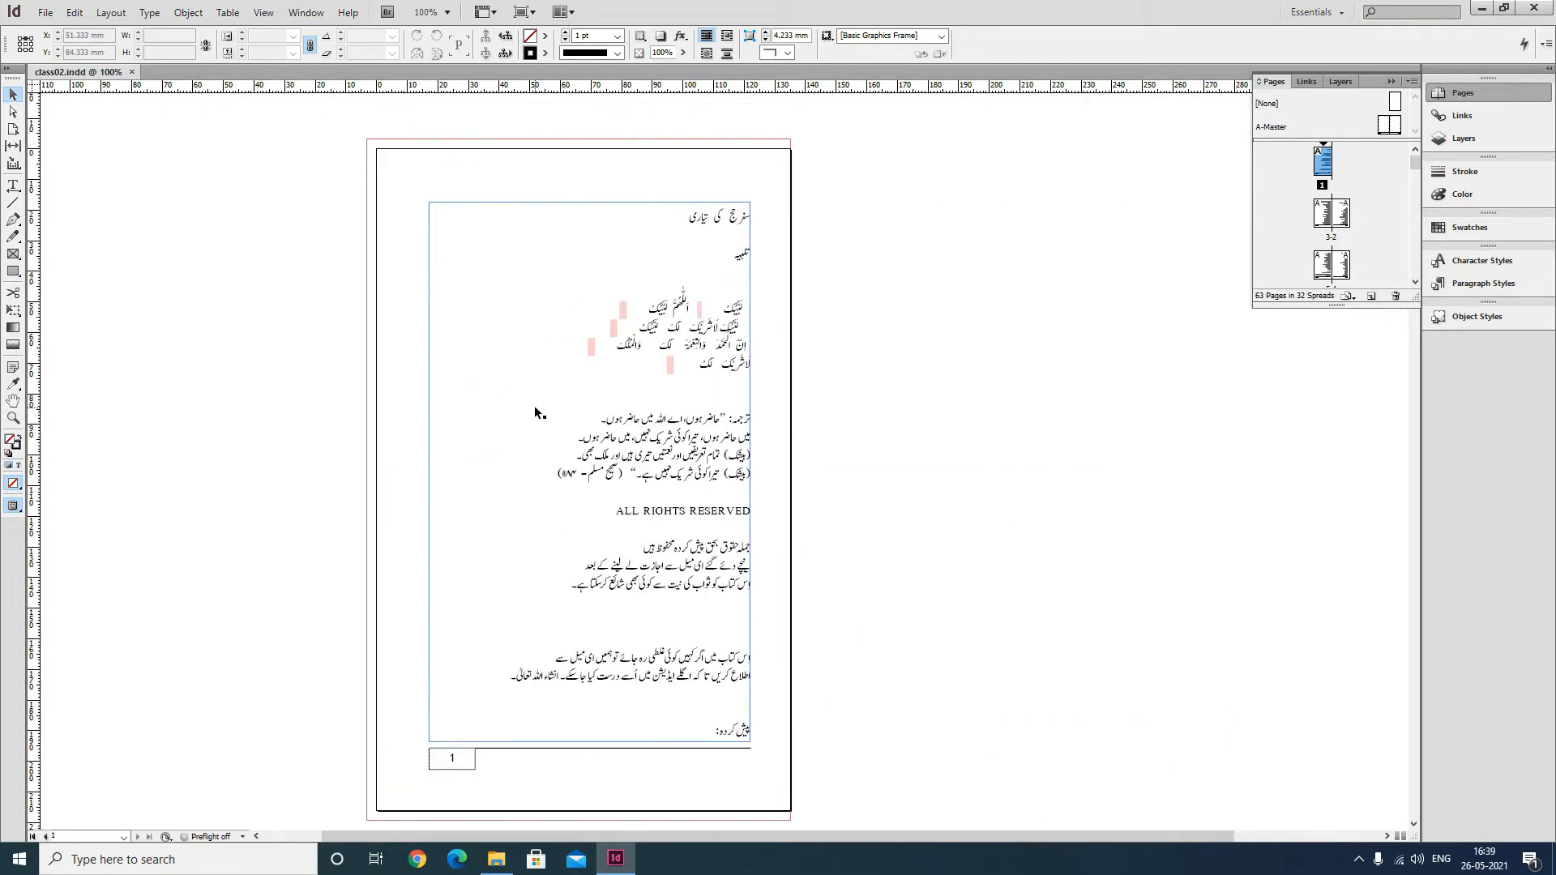
scroll(548, 406, down, 3)
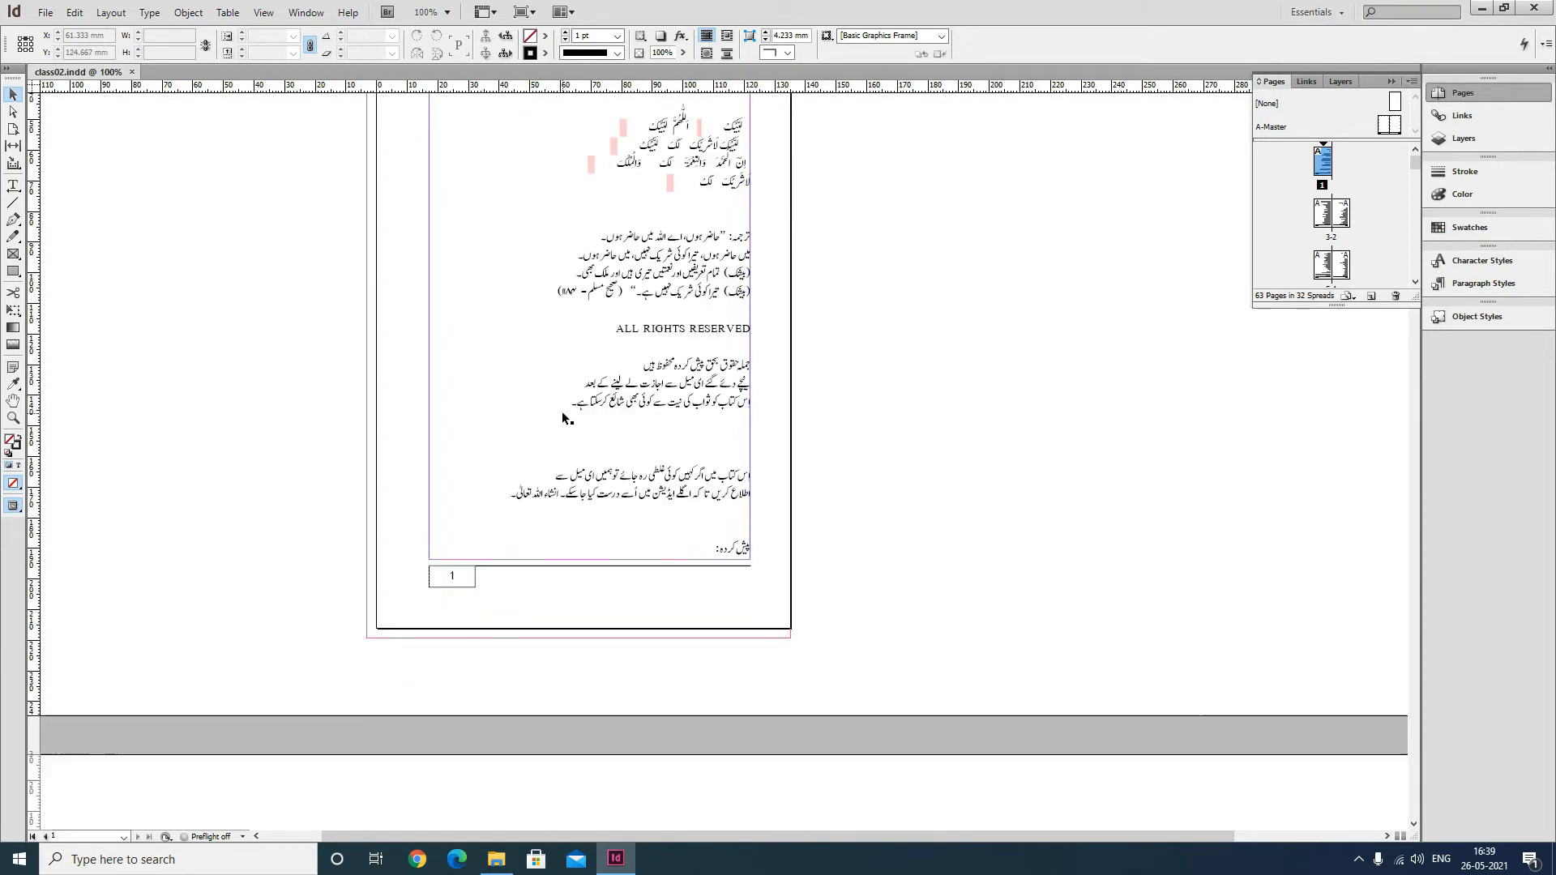
scroll(562, 411, up, 4)
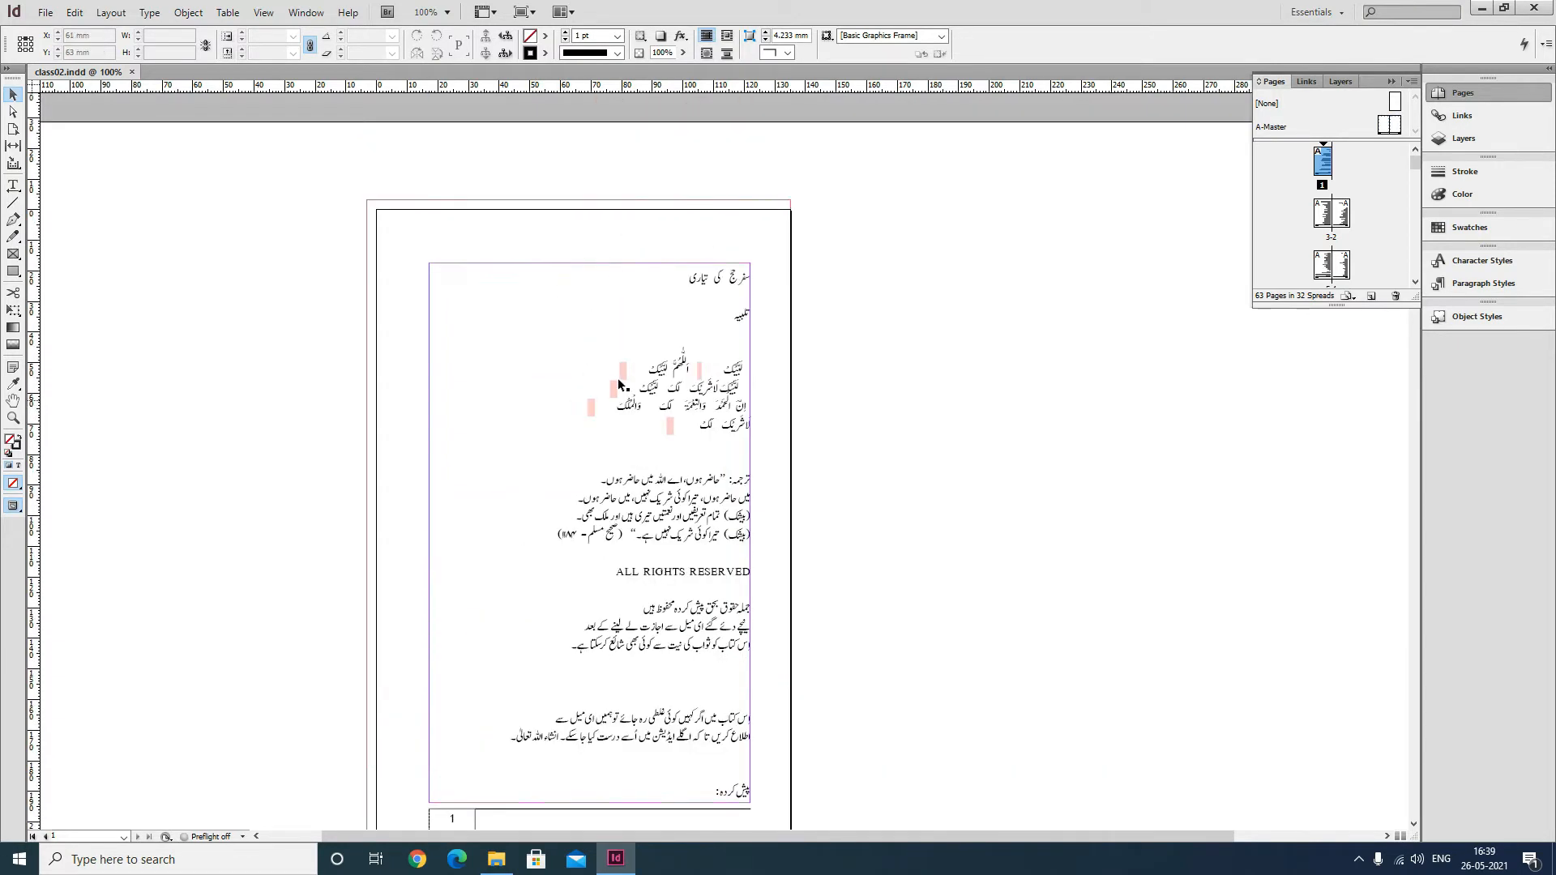
Select the text frame on page 1 and create a new paragraph style named bodytext_indent.
click(13, 185)
click(719, 284)
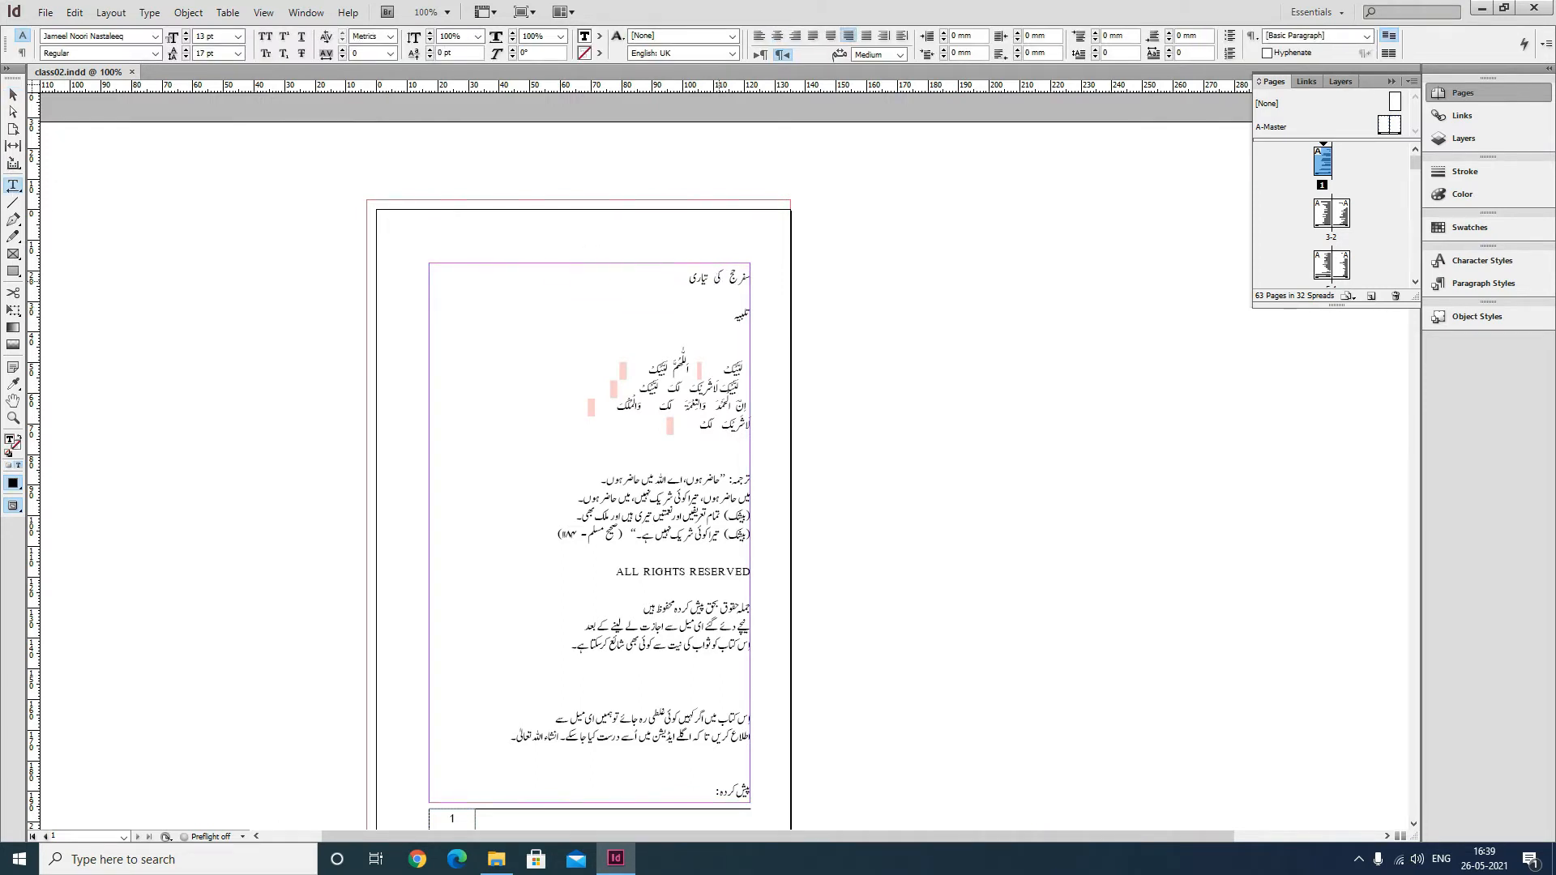
click(13, 95)
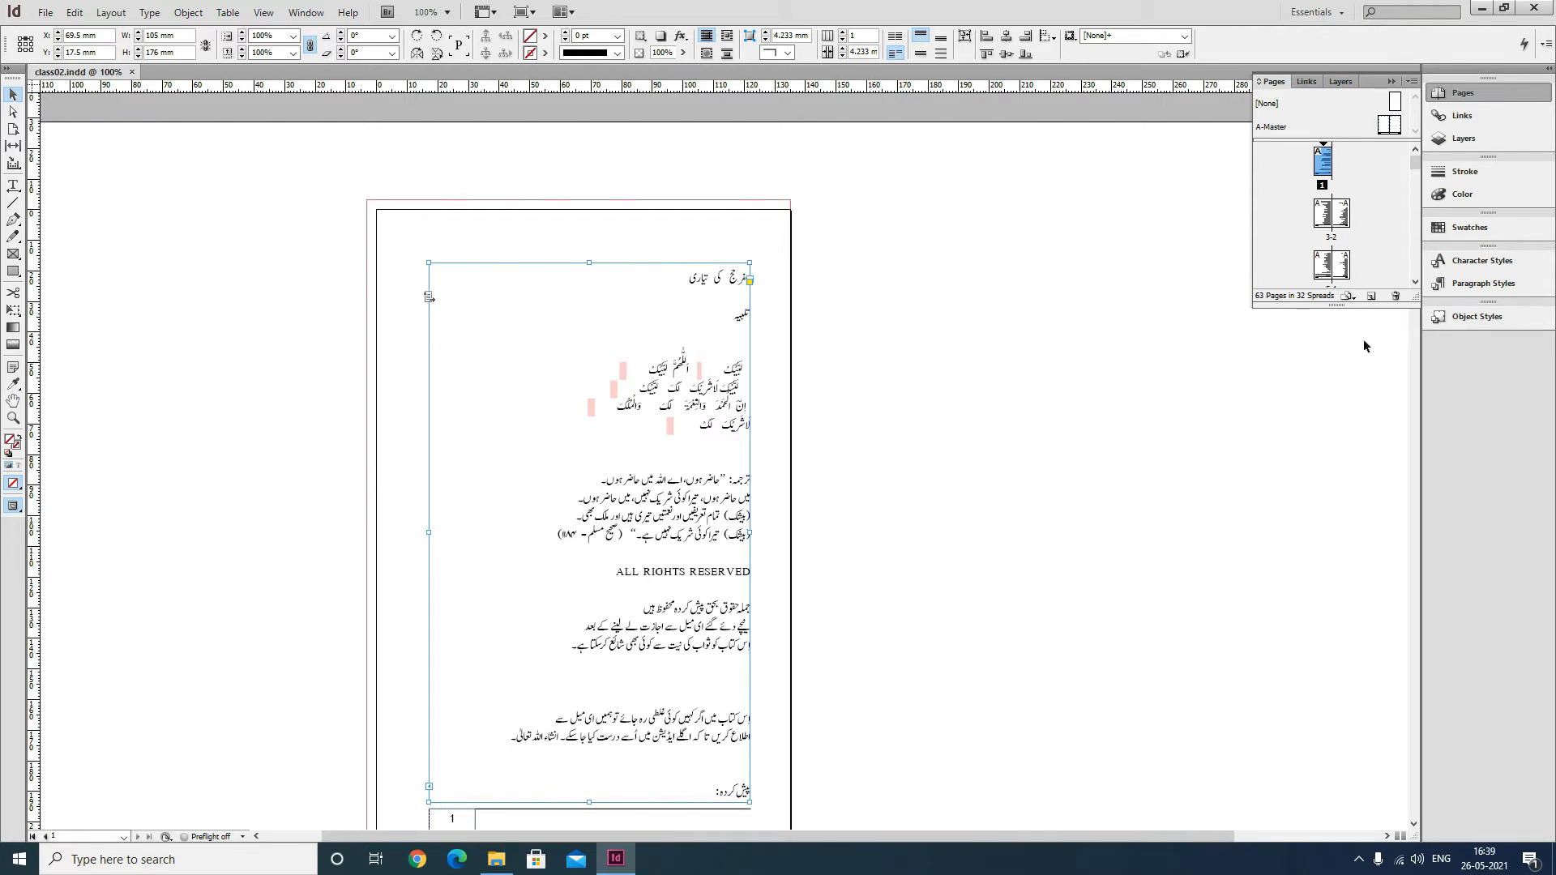
click(1485, 285)
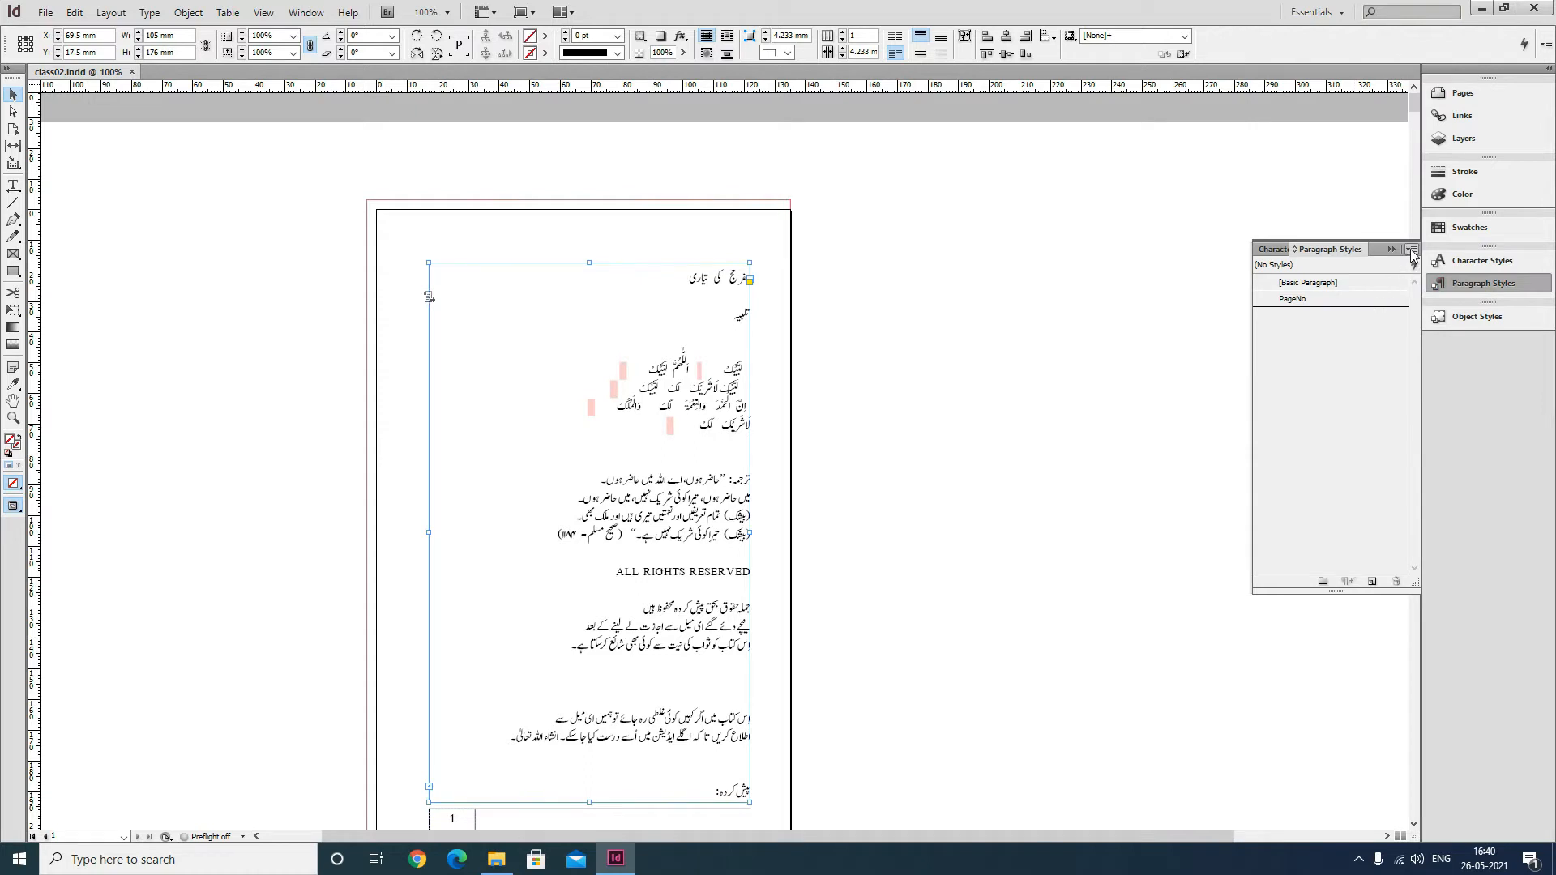
click(1411, 249)
click(1308, 258)
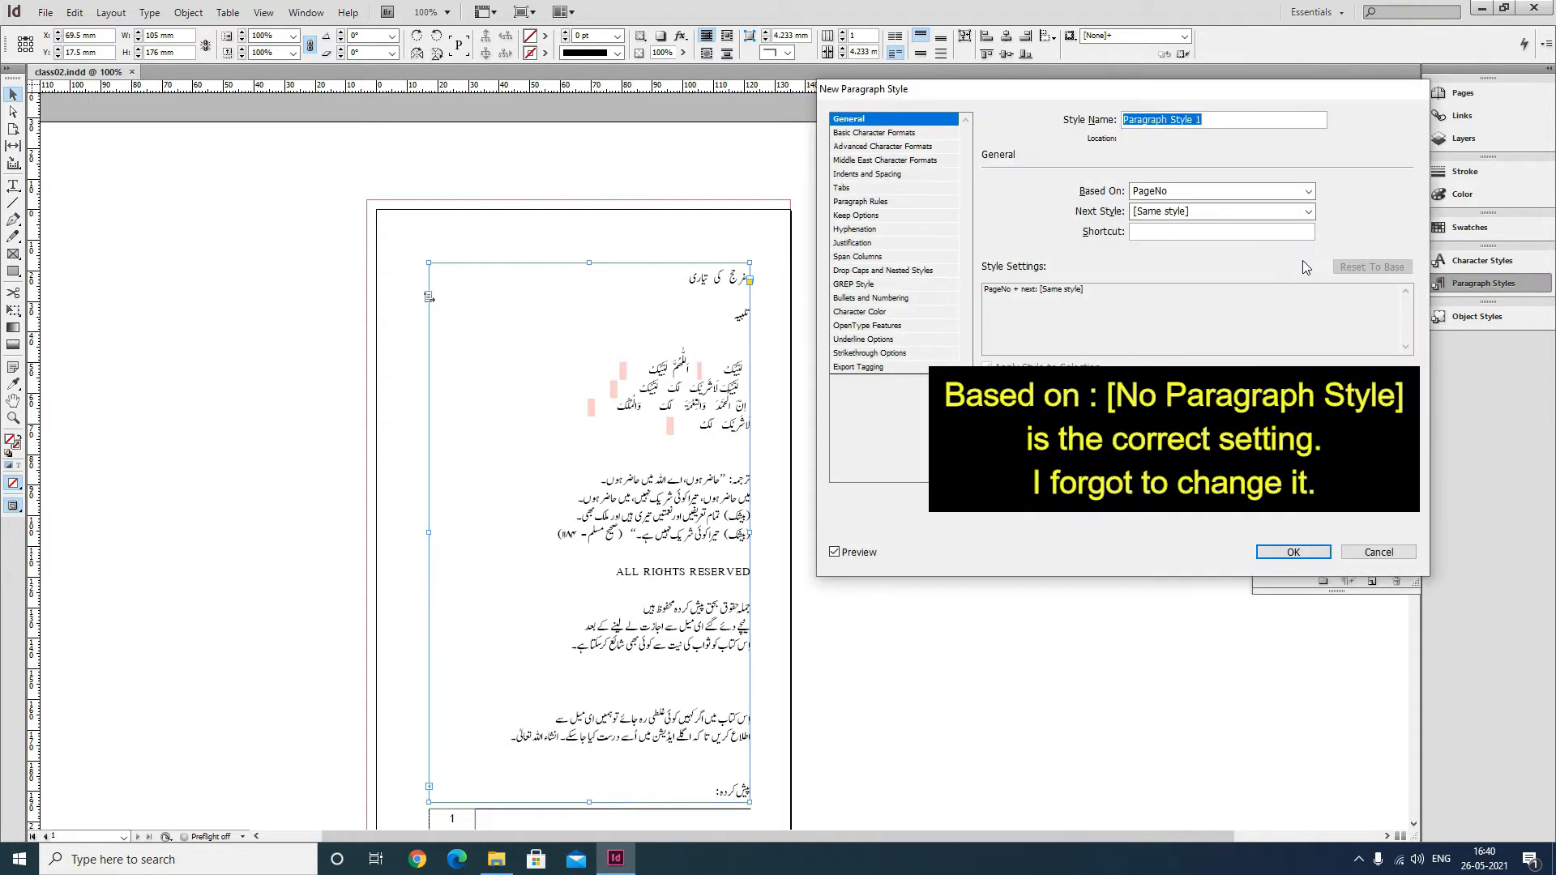
text(bodytext_indent)
Set the style's font to Jameel Noori Nastaleeq, size 13 pt and leading 17 pt.
click(912, 132)
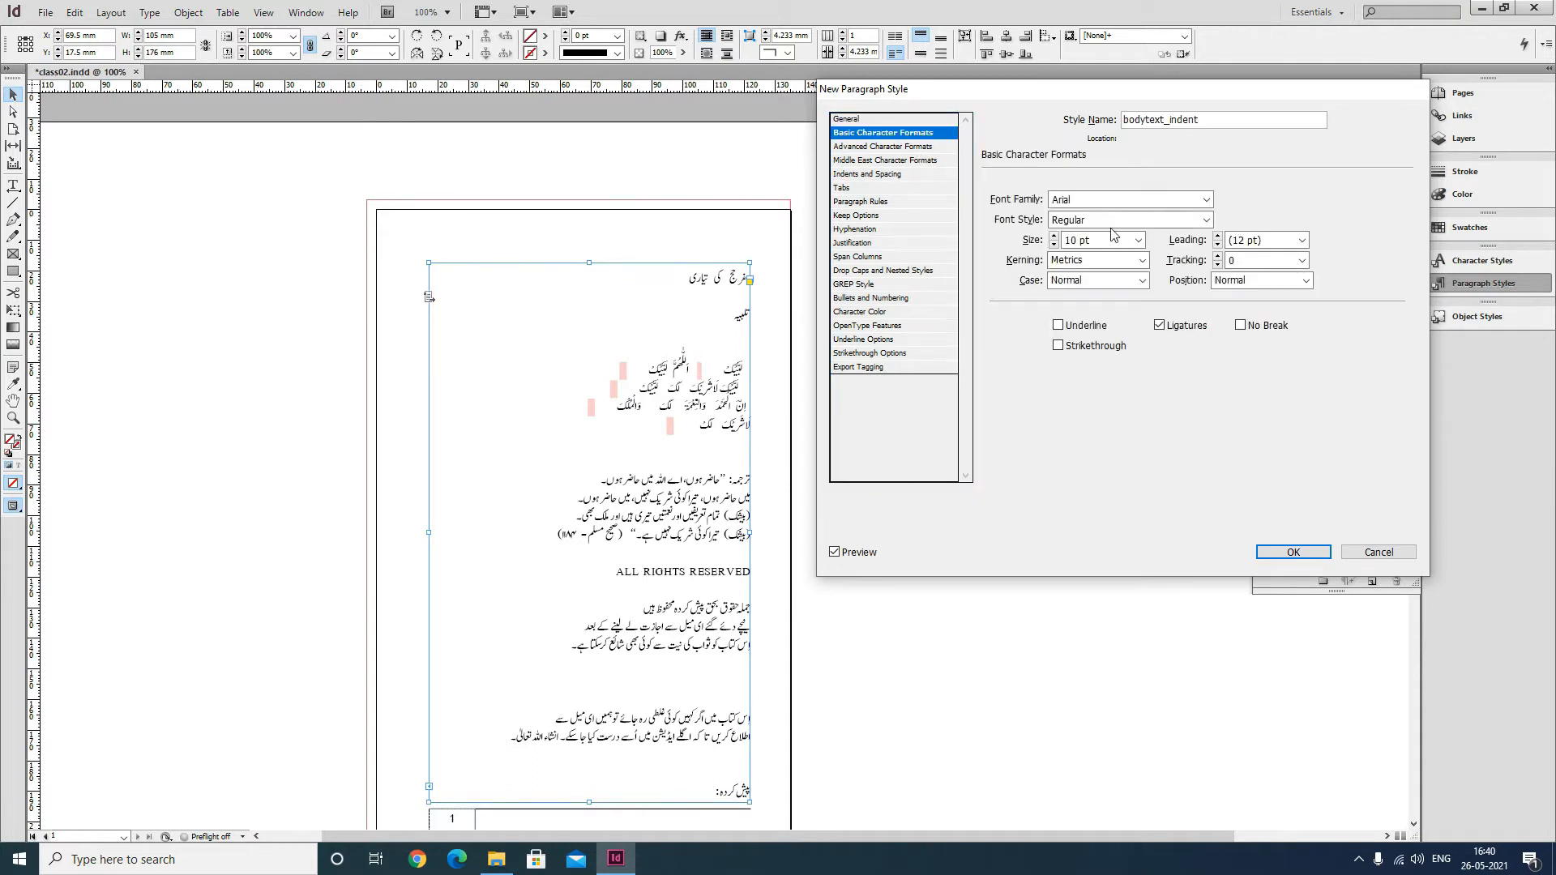
double_click(1092, 203)
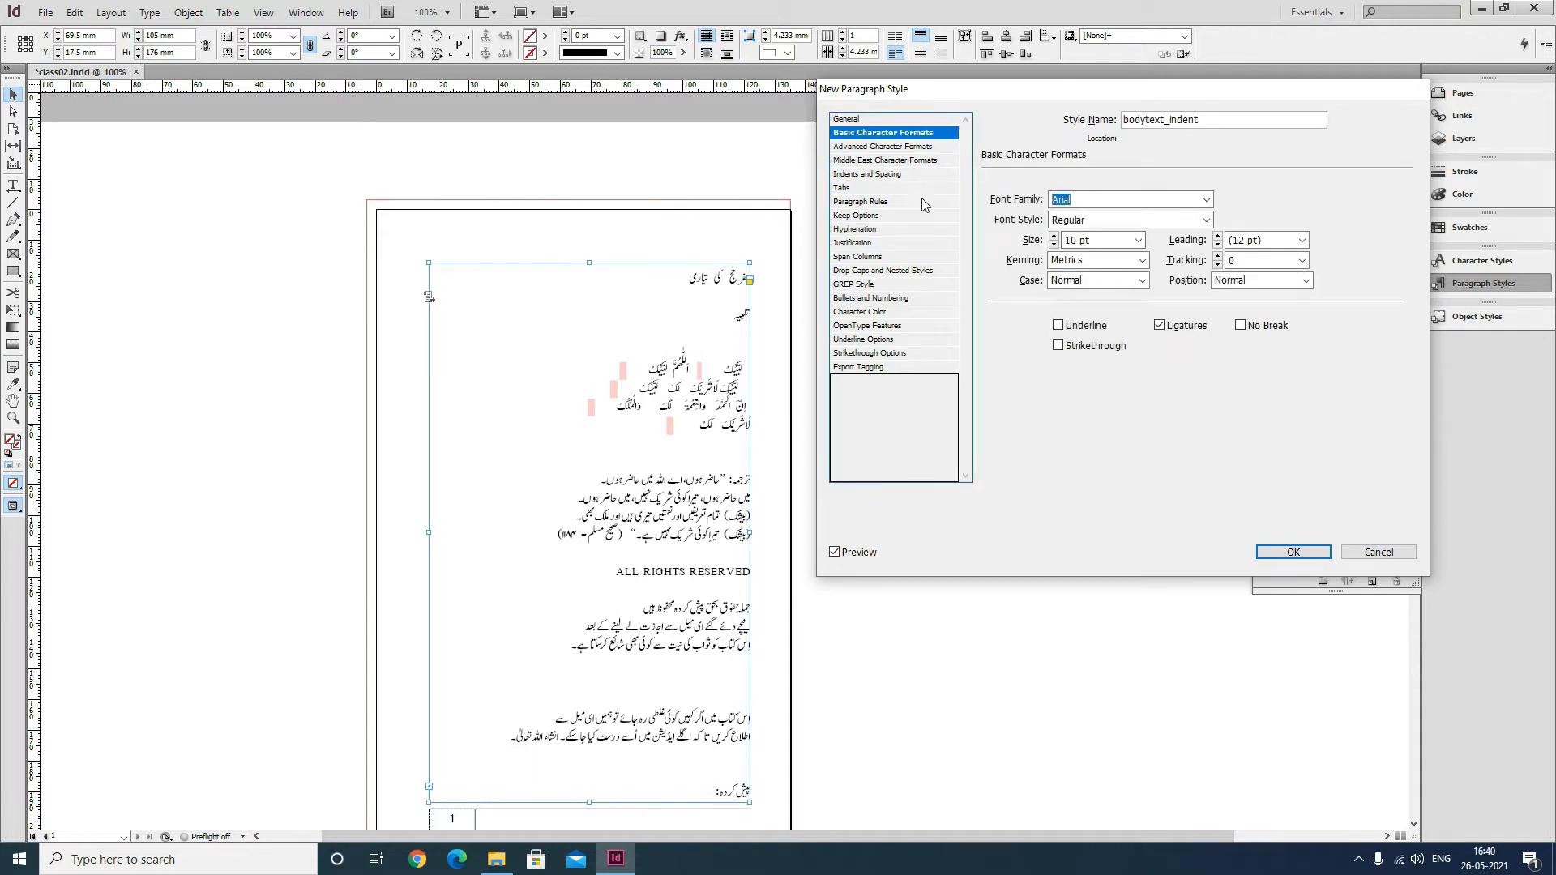
text(Jameel Noori Nastaleeq)
key(Tab)
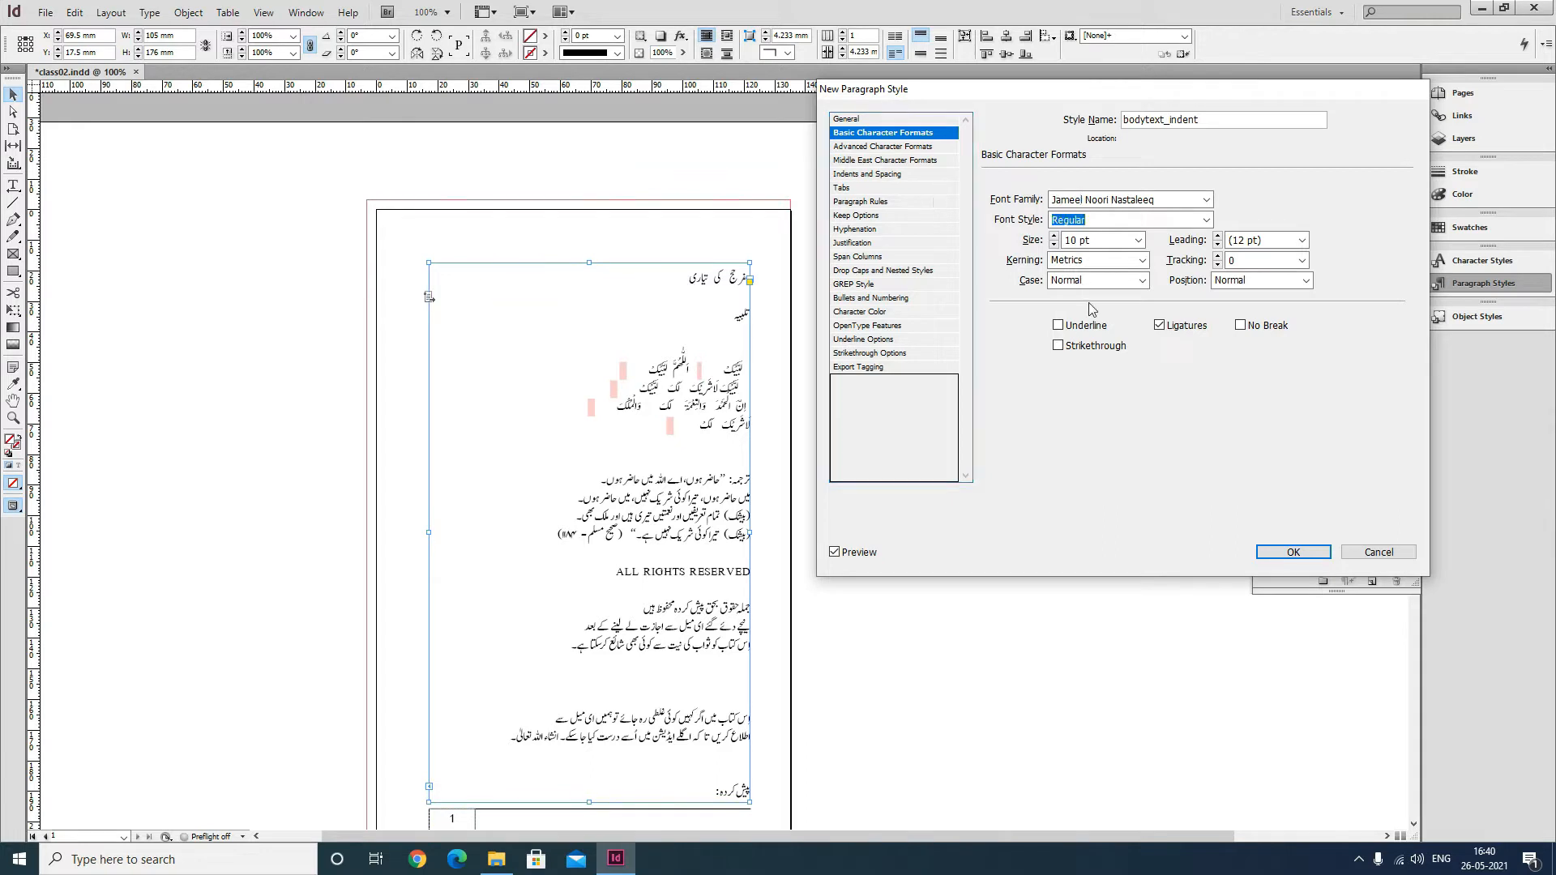
key(Tab)
text(1)
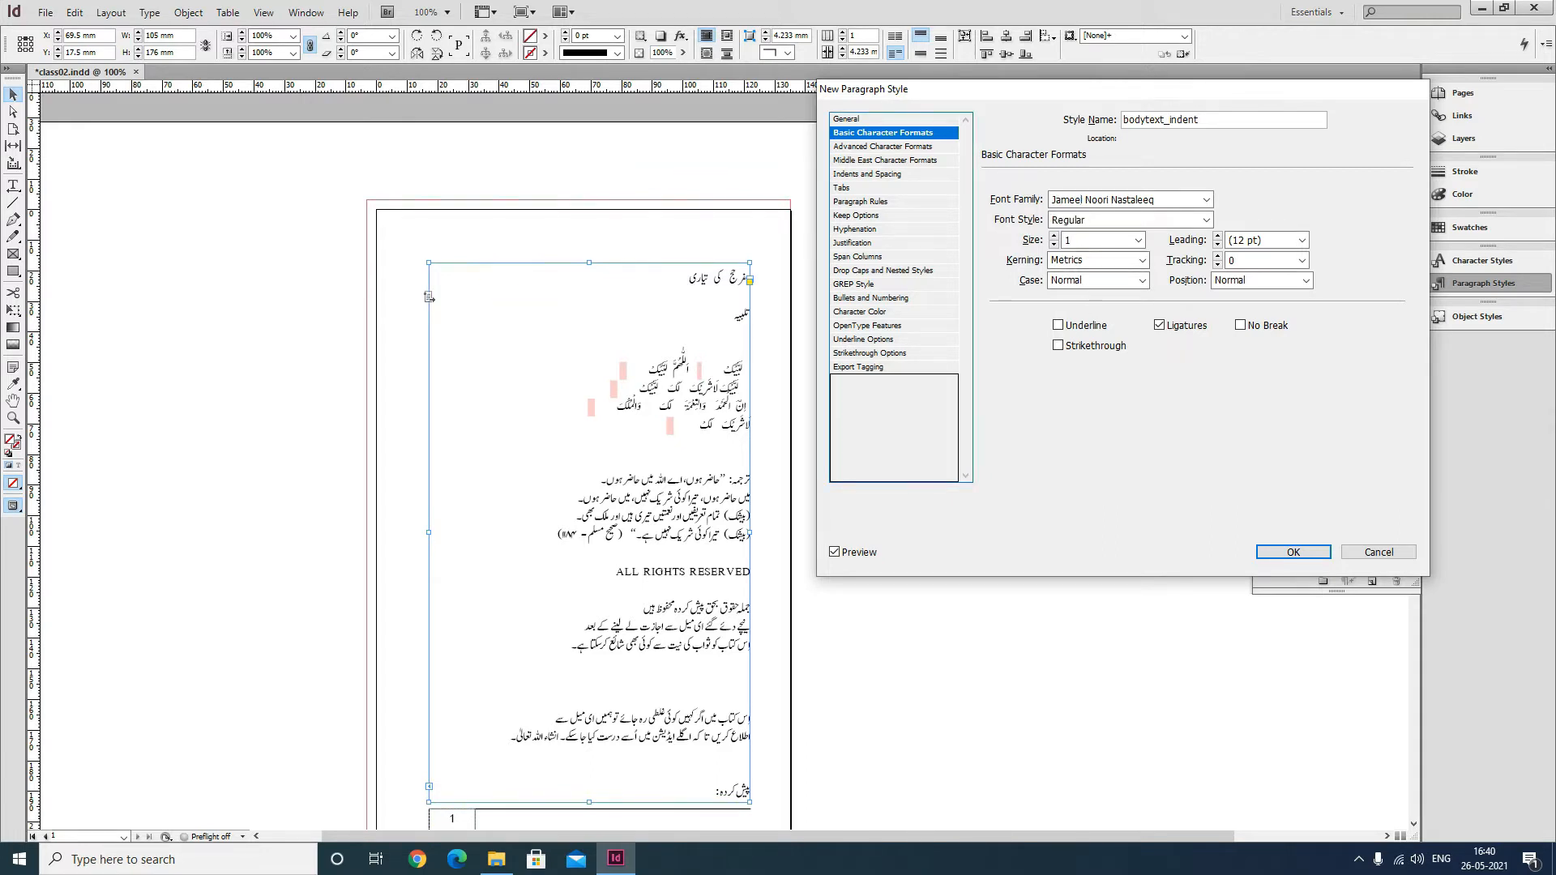
key(Tab)
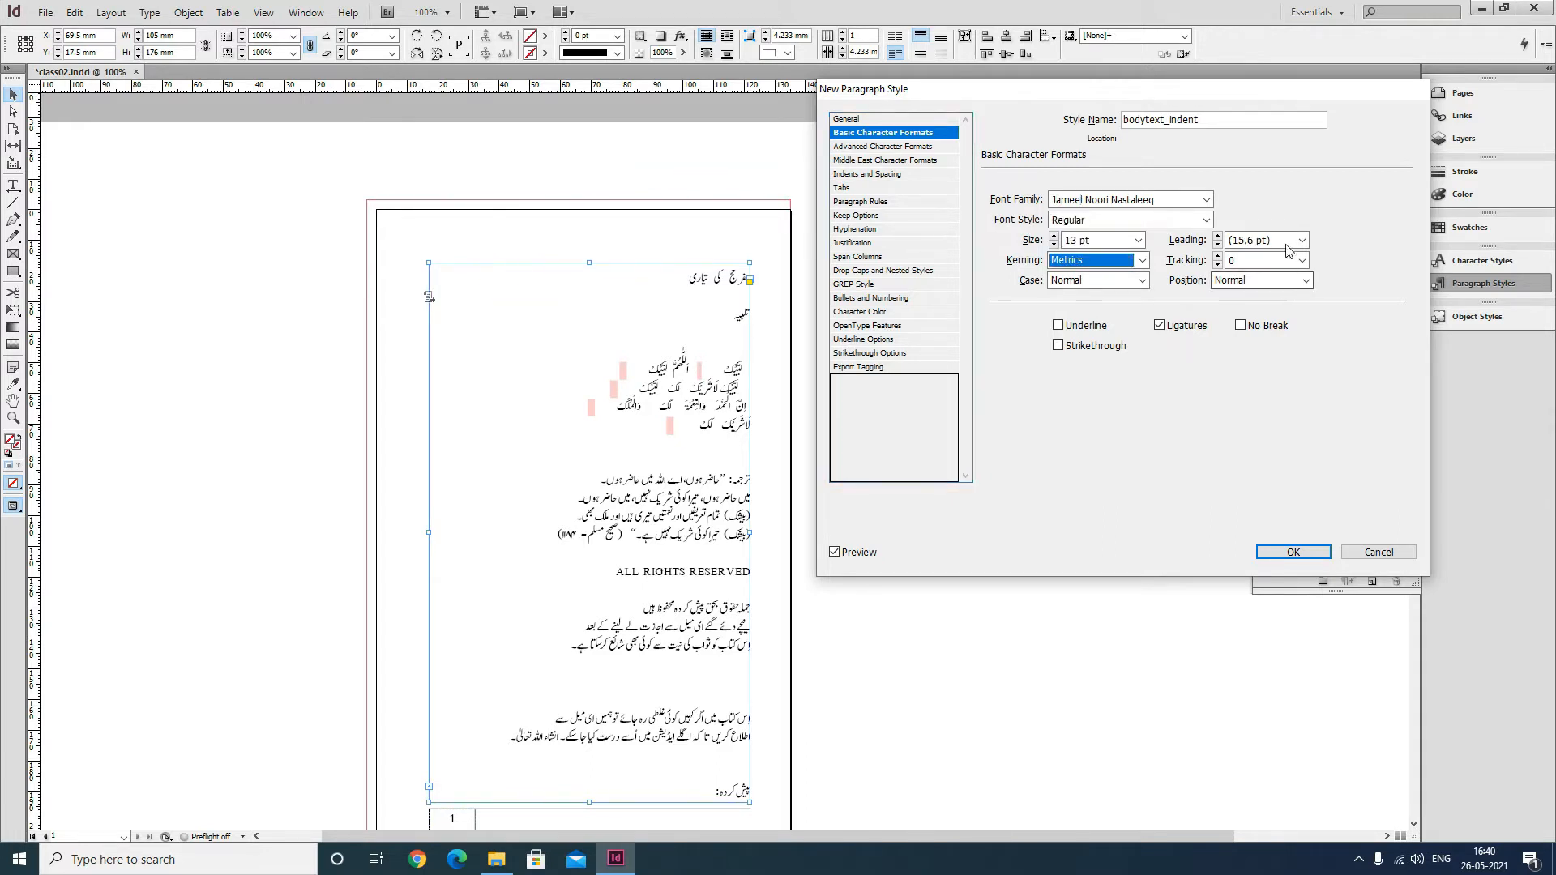
drag(1287, 241, 1034, 241)
text(17)
key(Tab)
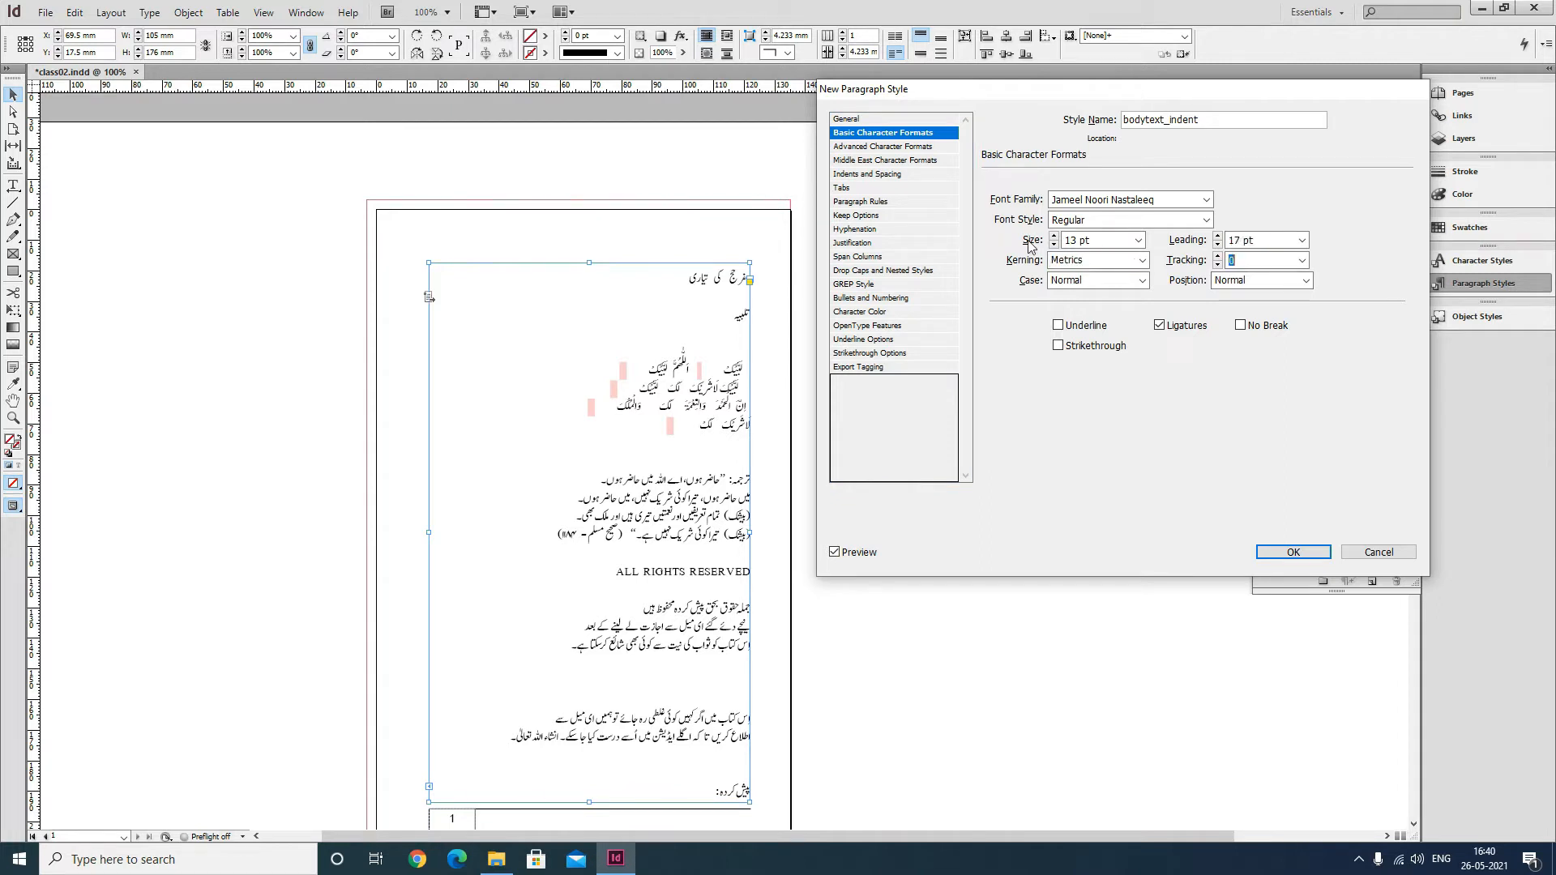
Set the style's paragraph alignment to Right Justify.
click(920, 146)
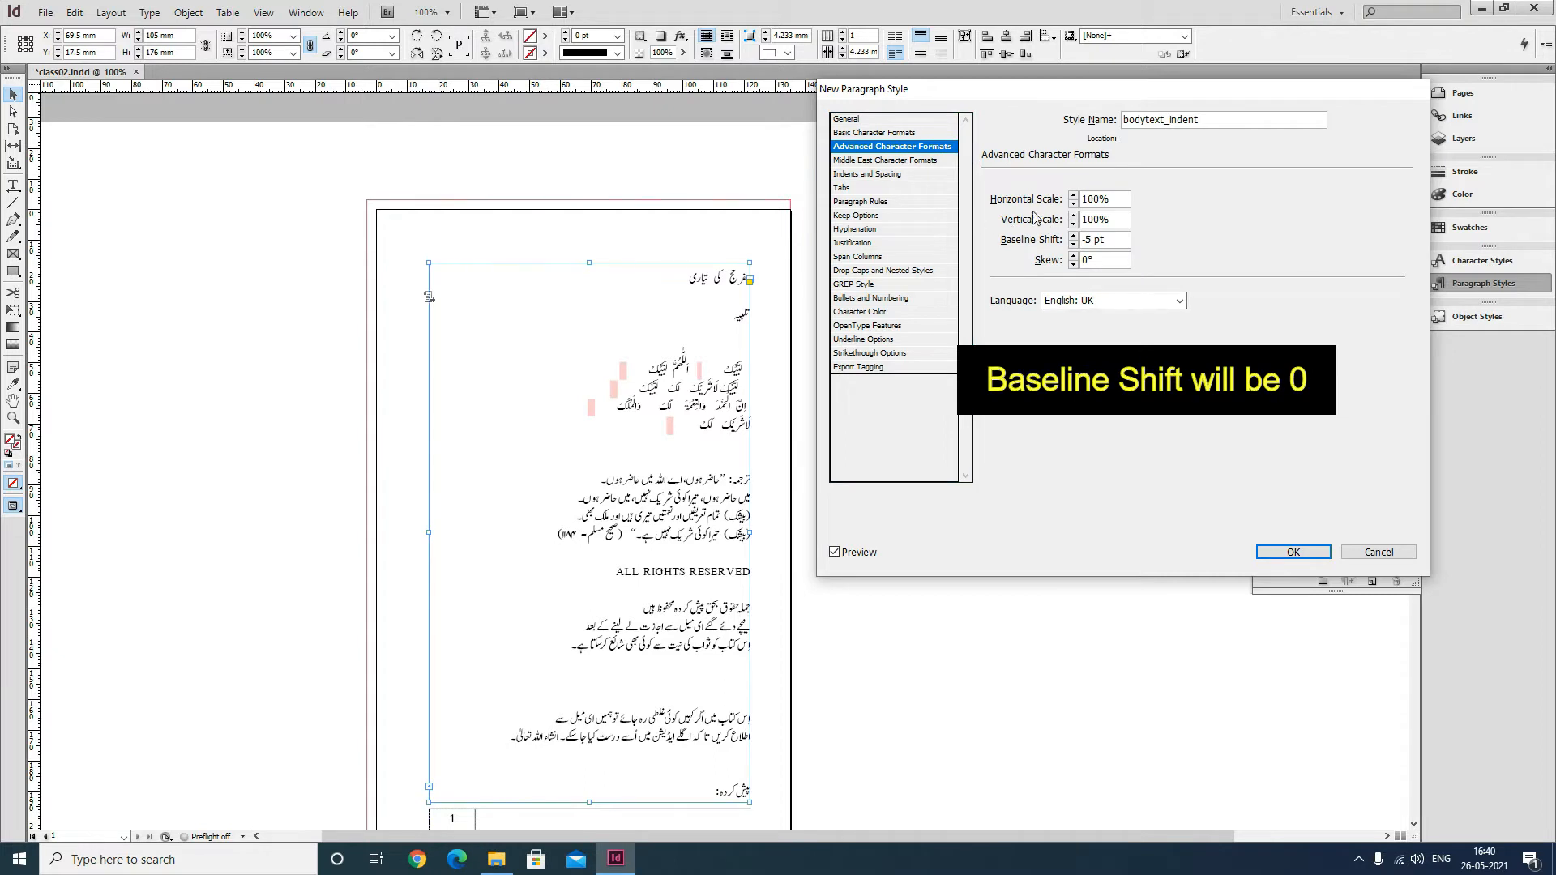
click(891, 161)
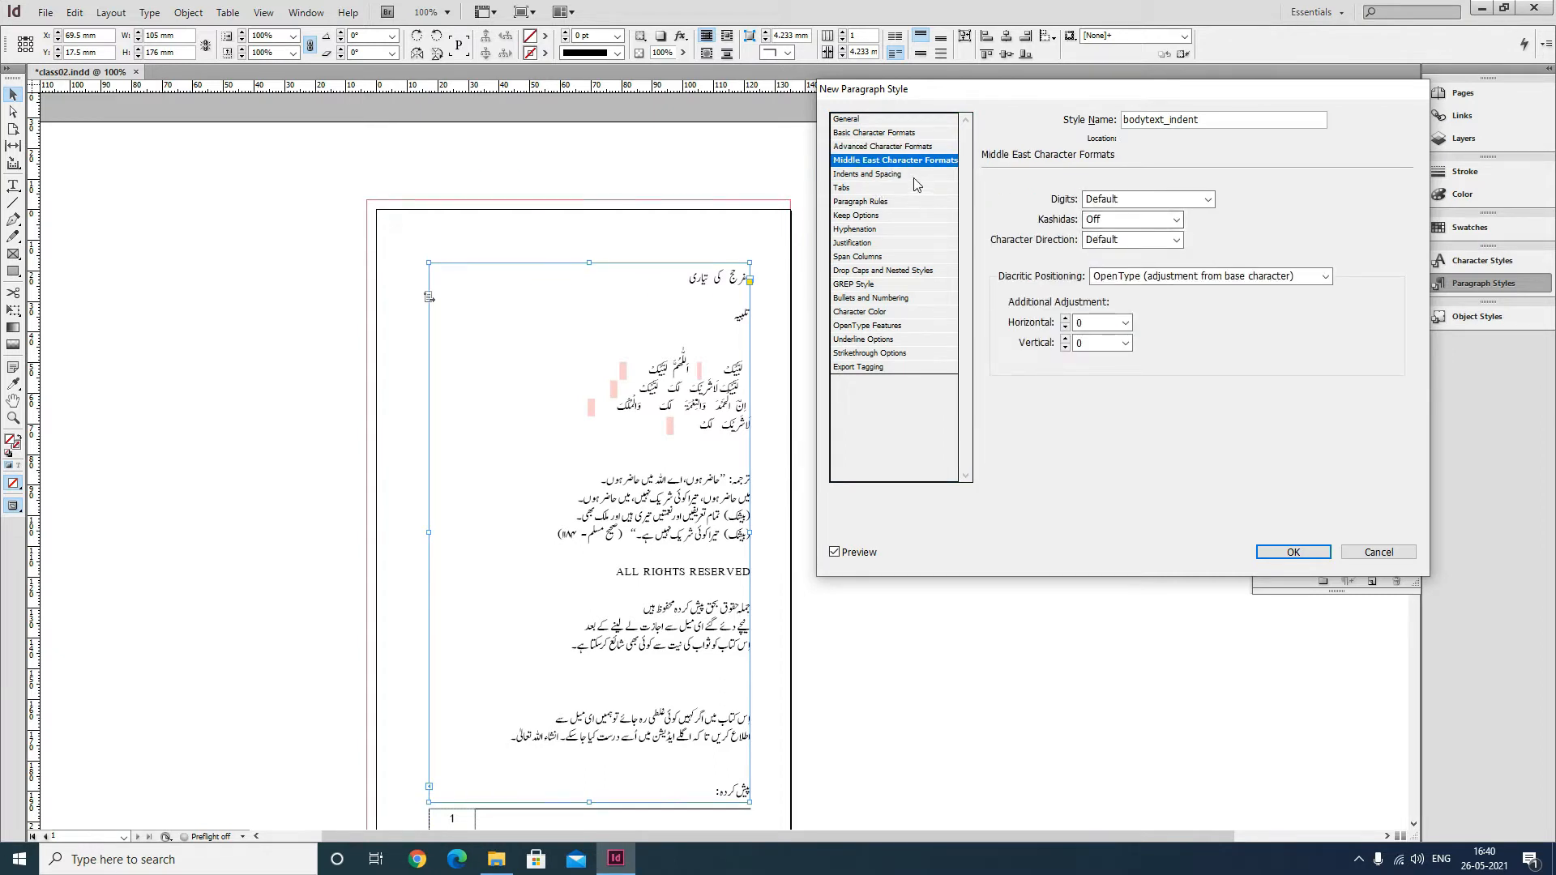
click(914, 175)
click(1134, 219)
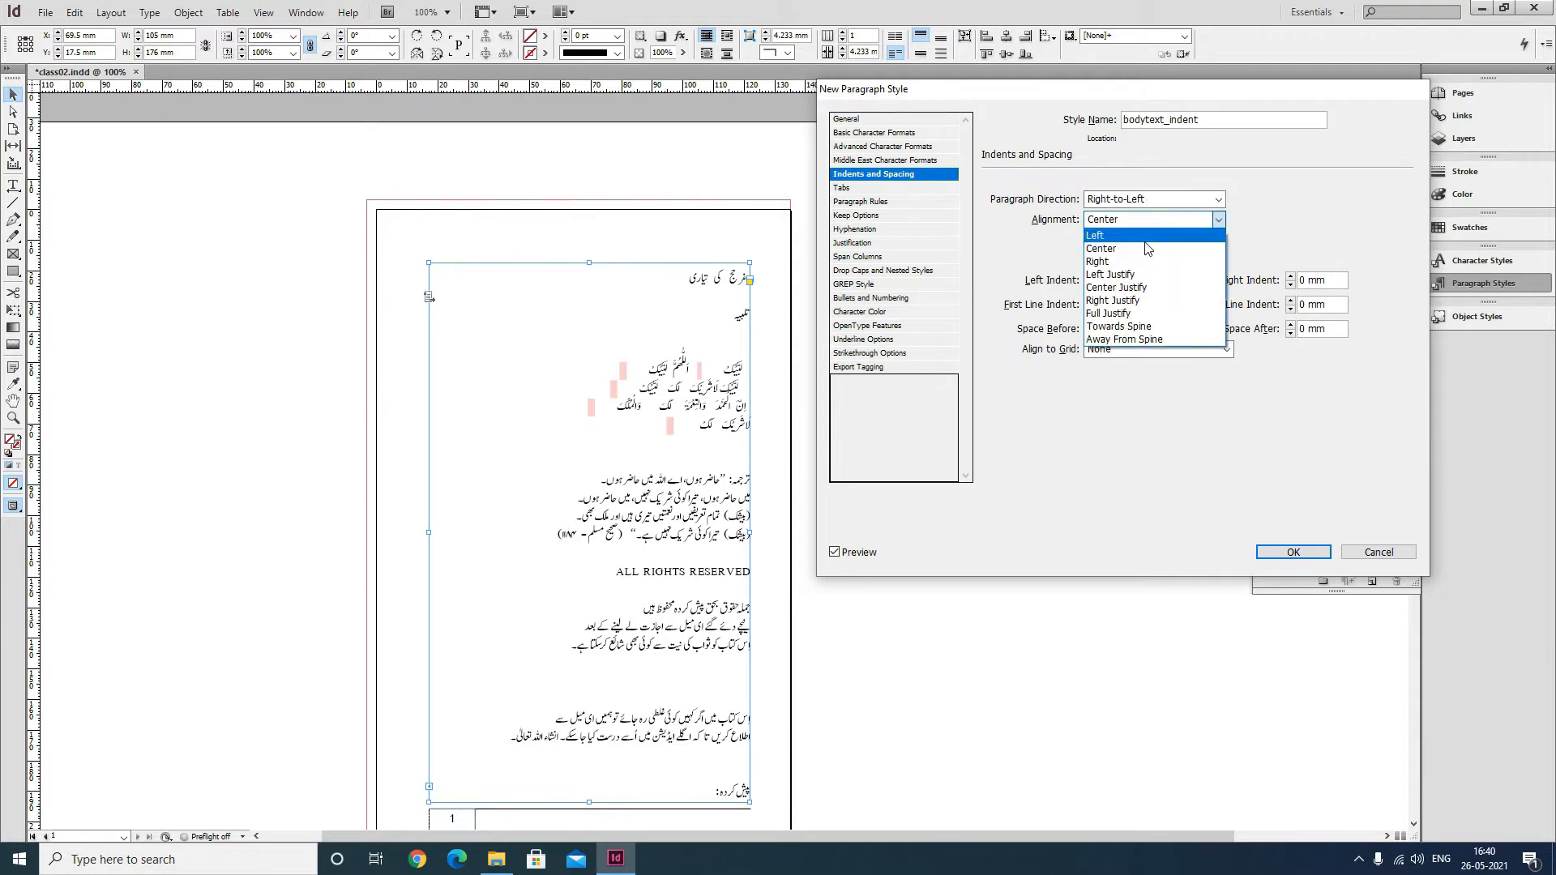
click(1132, 300)
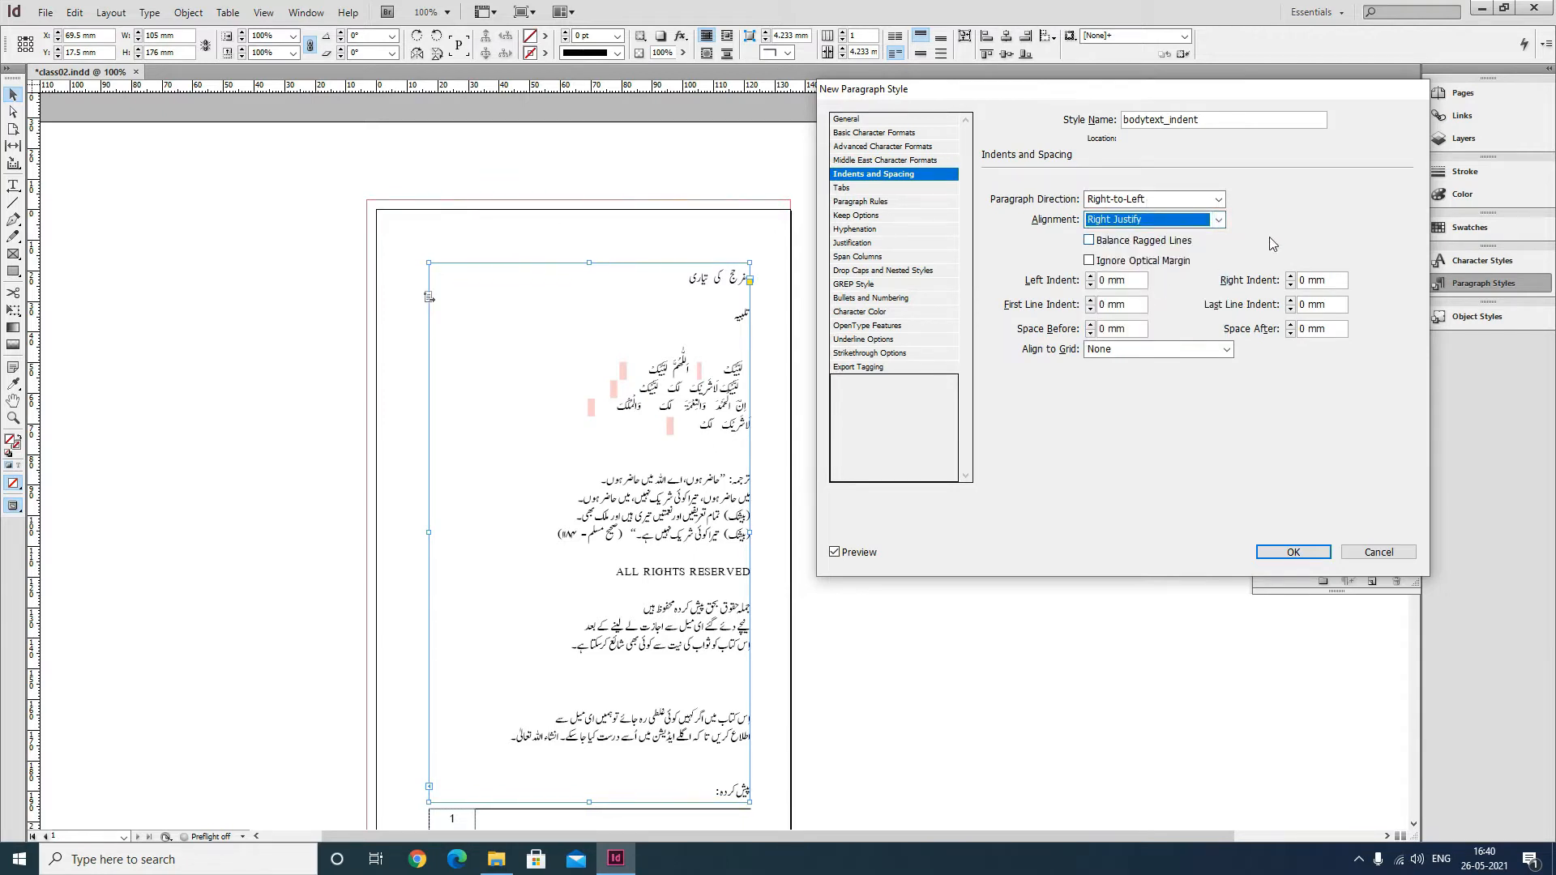
Review the remaining style option sections and save the bodytext_indent paragraph style.
click(869, 191)
click(876, 202)
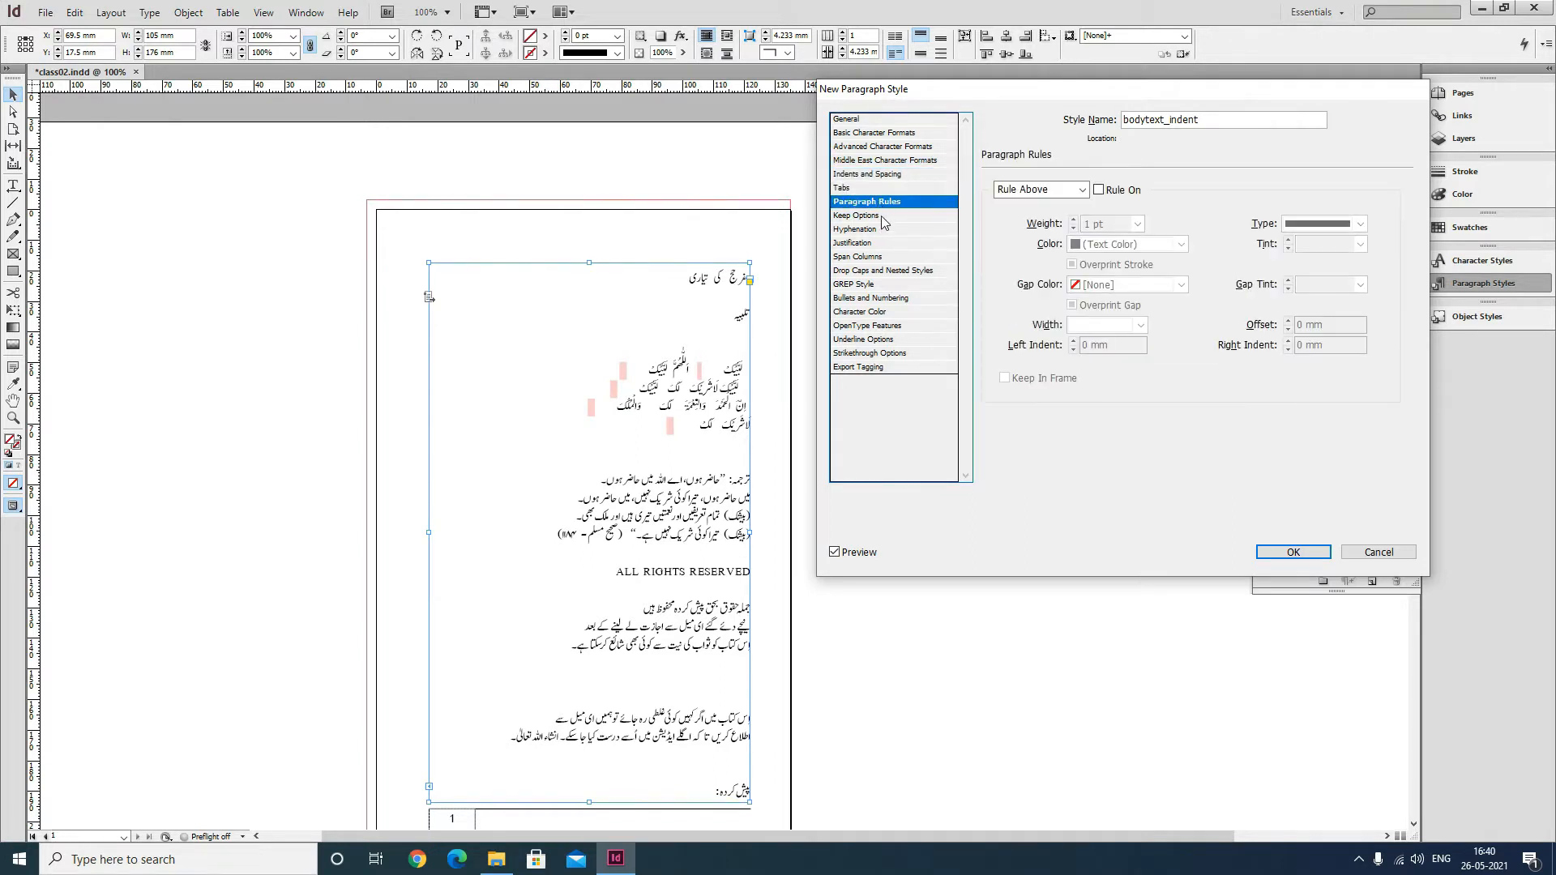
click(884, 231)
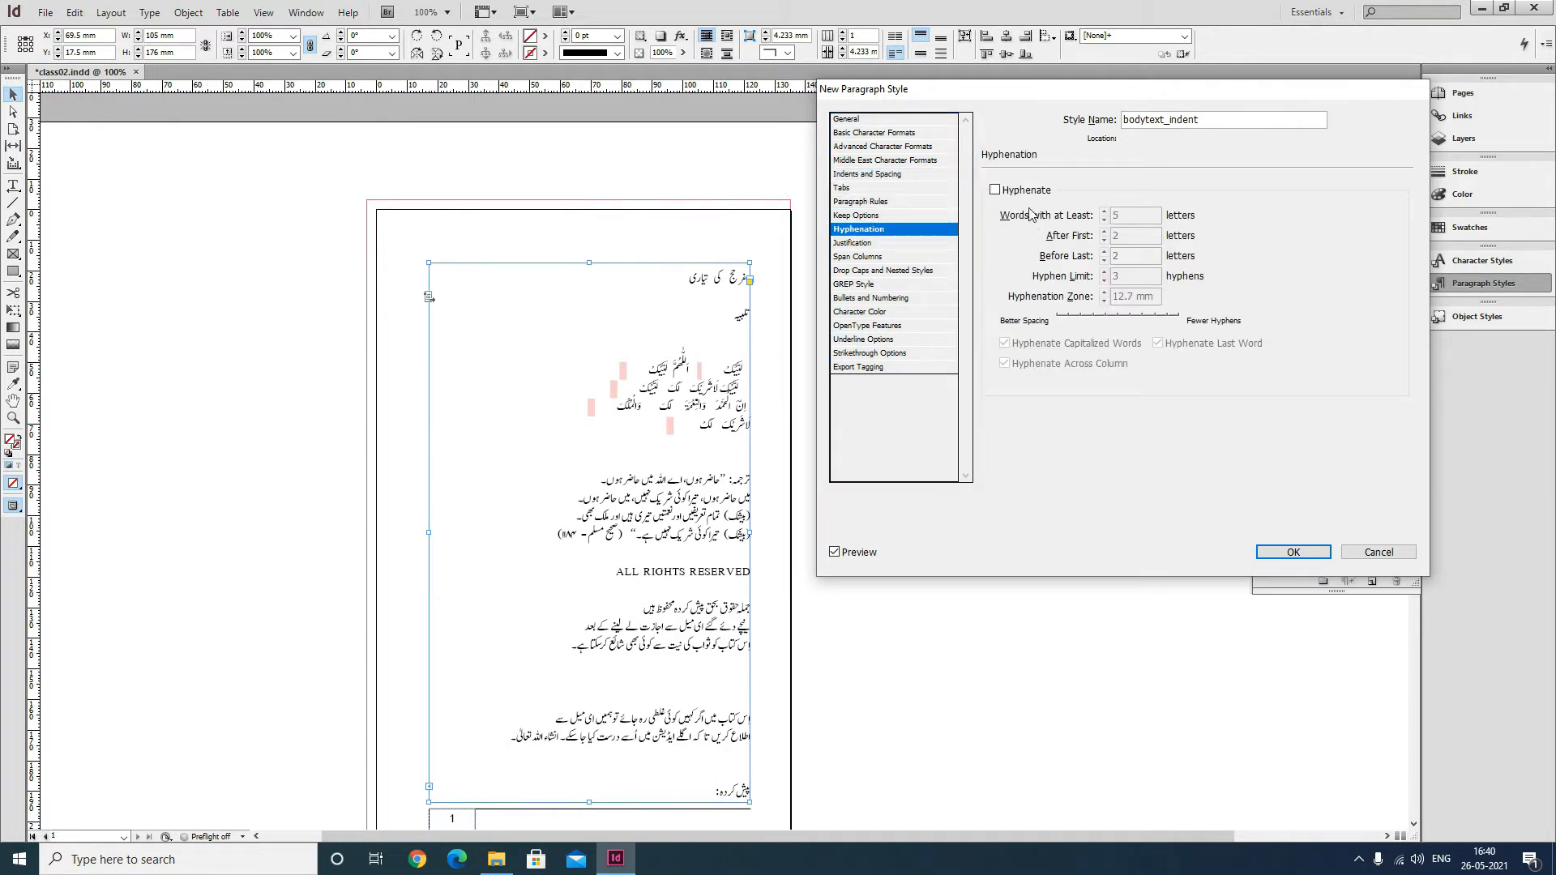
click(897, 244)
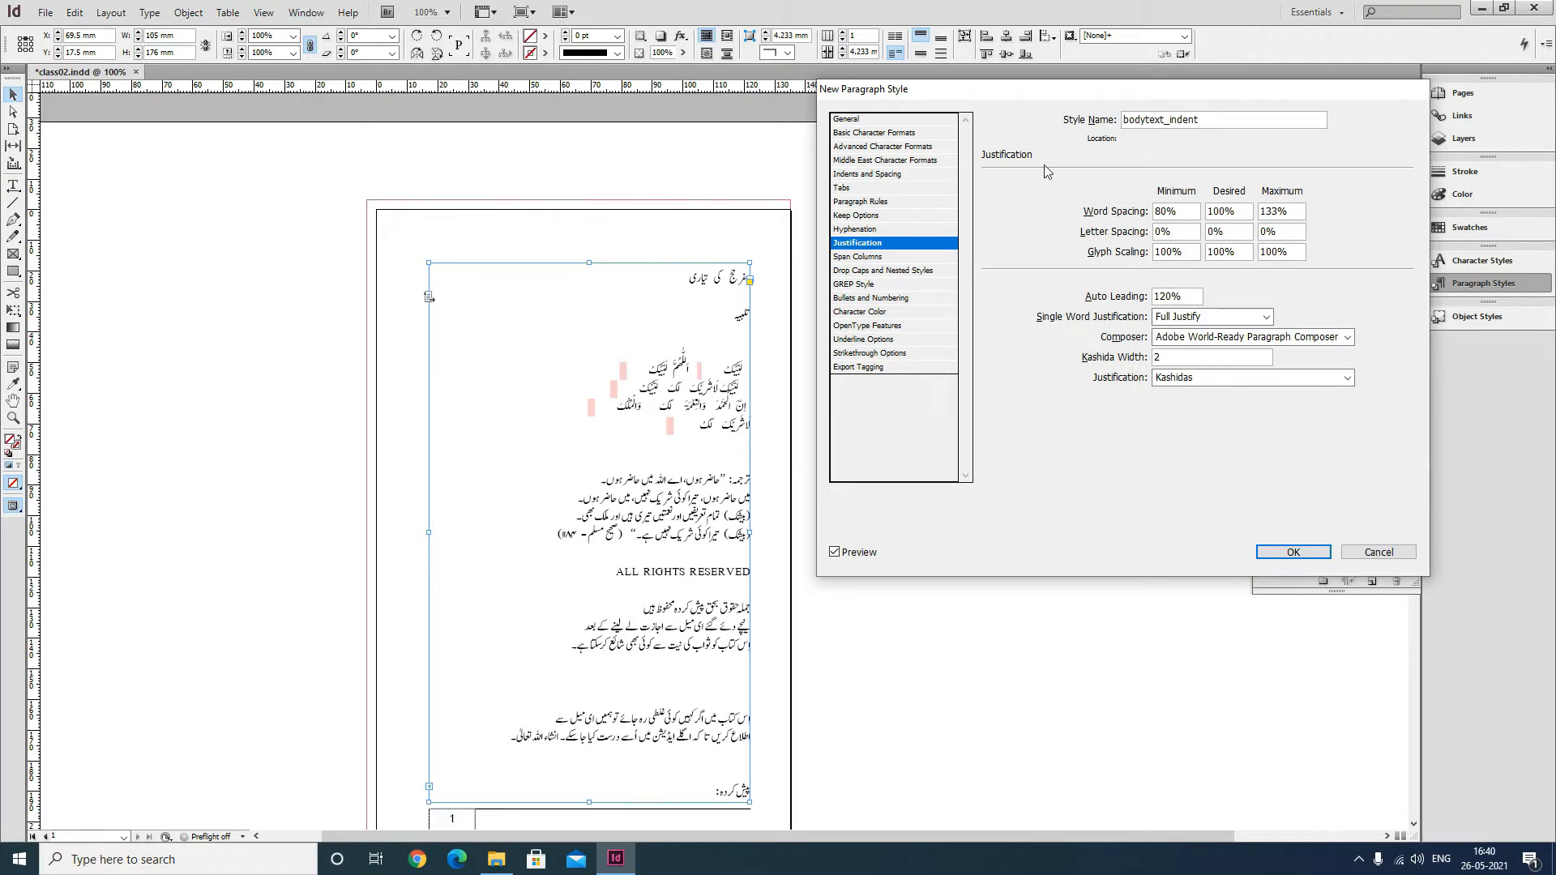
click(895, 257)
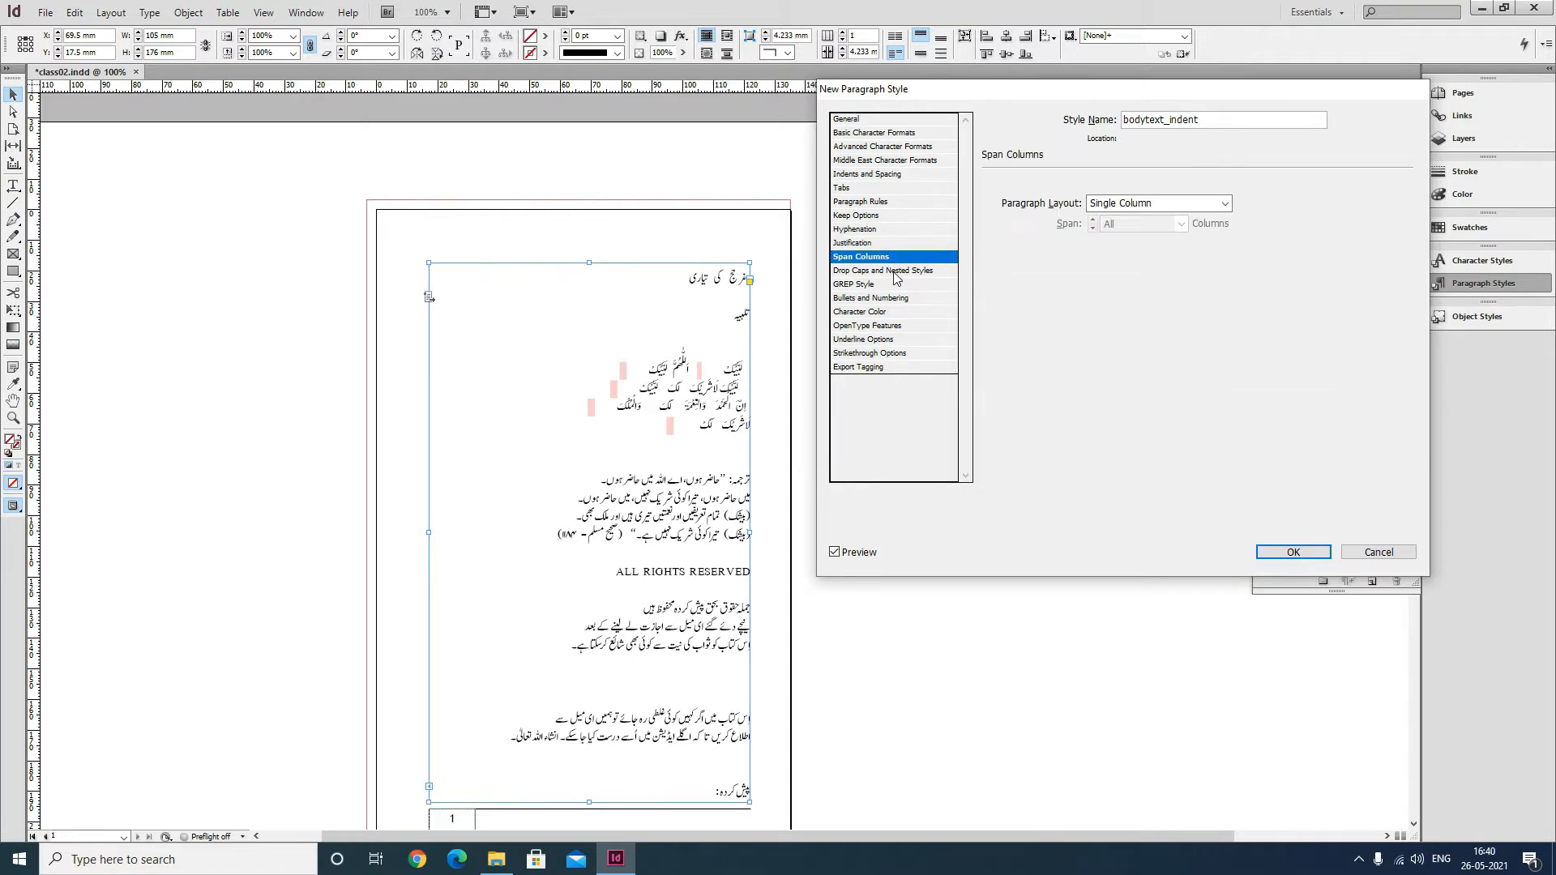
click(896, 270)
click(897, 284)
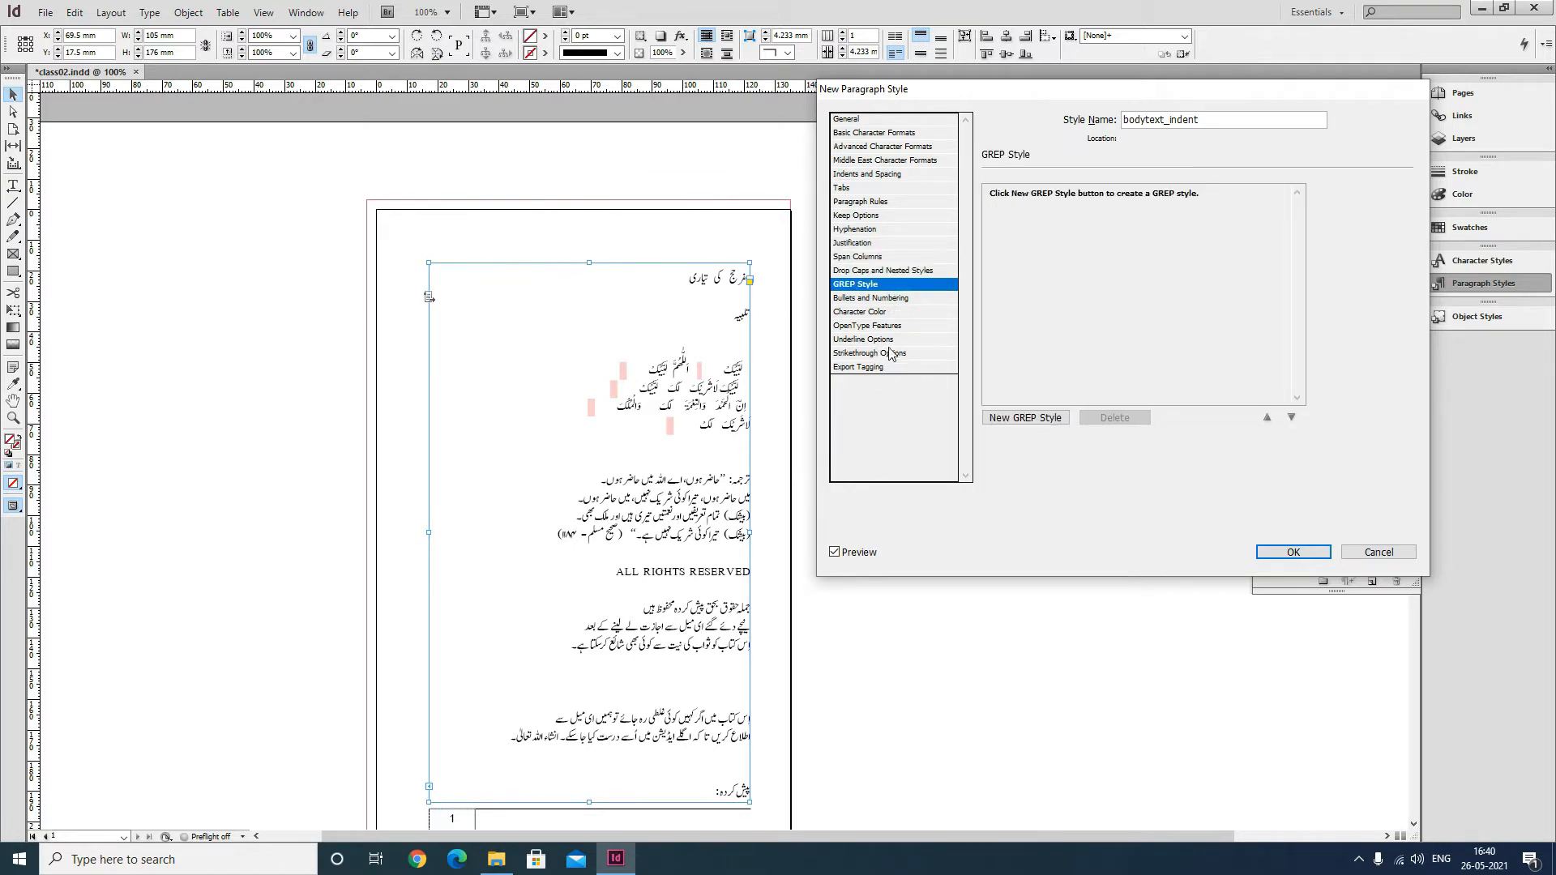
click(1292, 554)
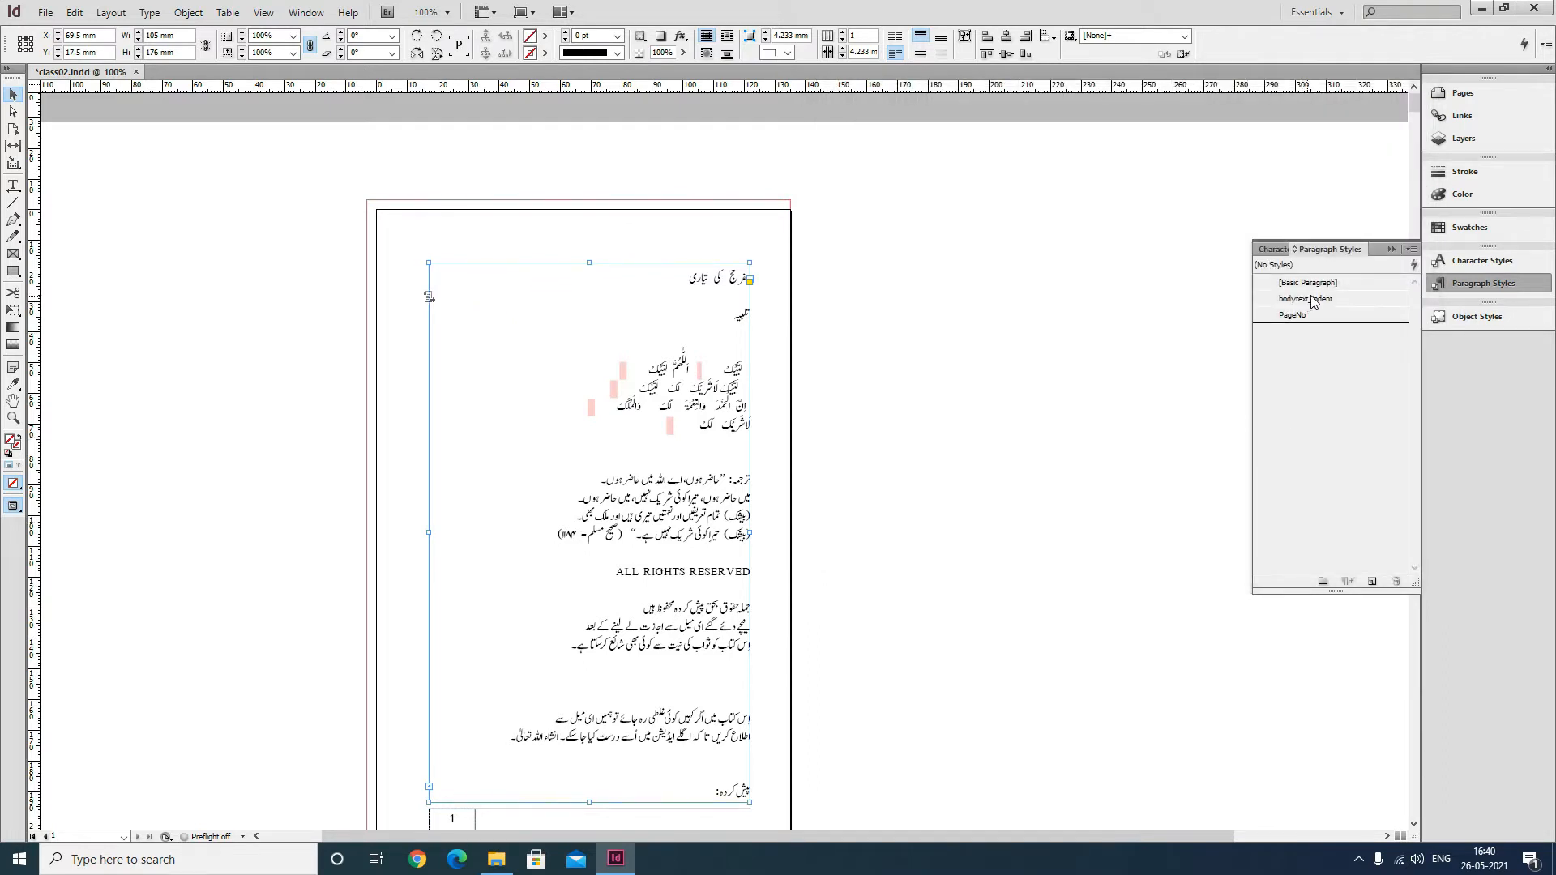
Duplicate the bodytext_indent paragraph style as a new style named bodytext_no_indent.
click(13, 186)
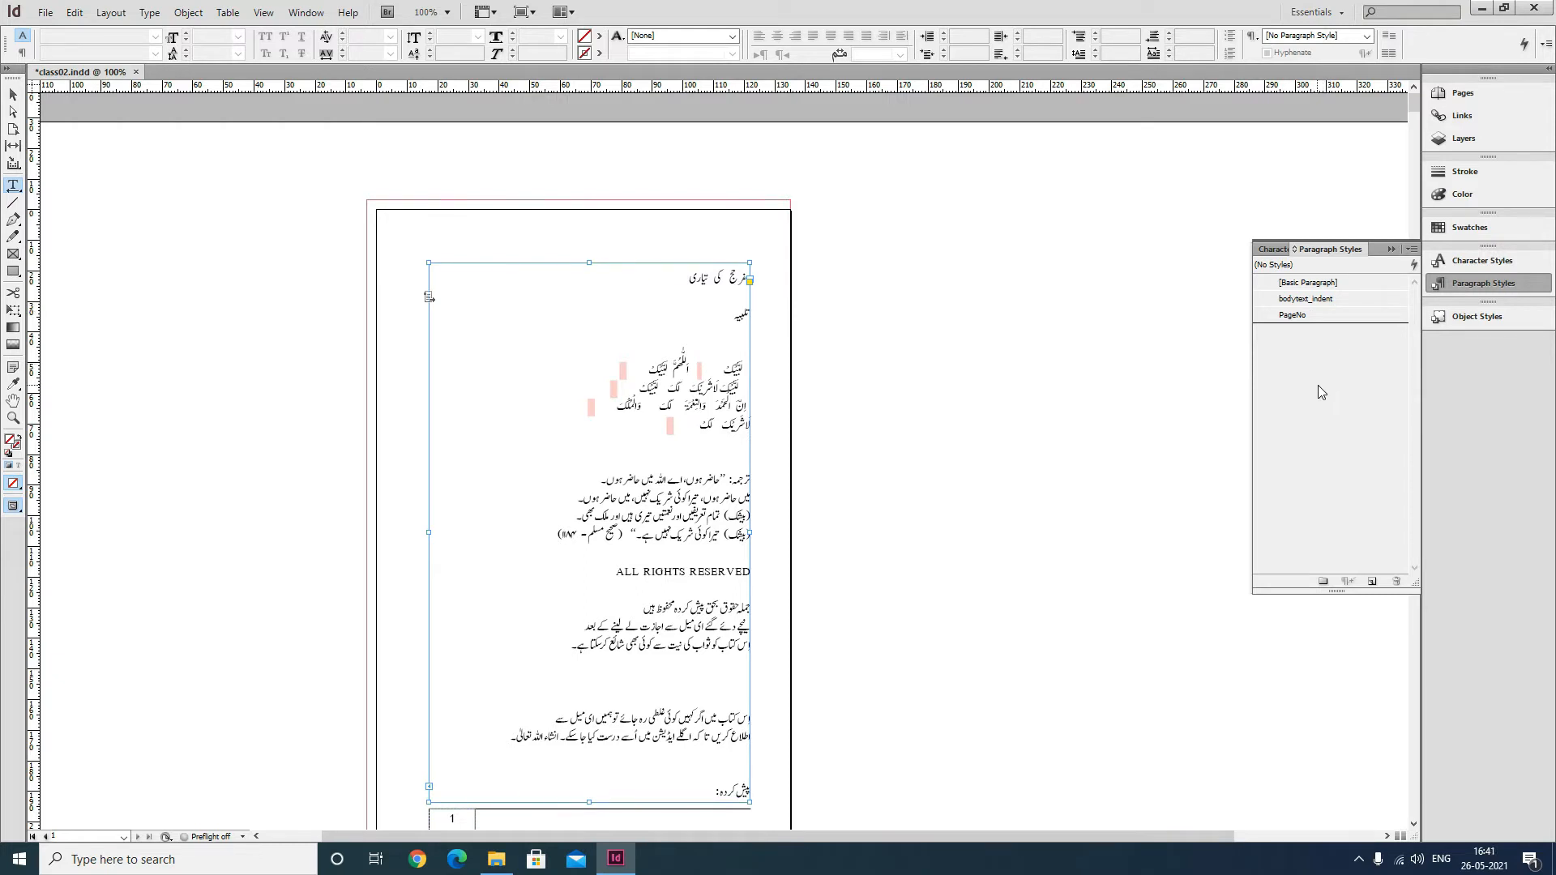
click(1319, 300)
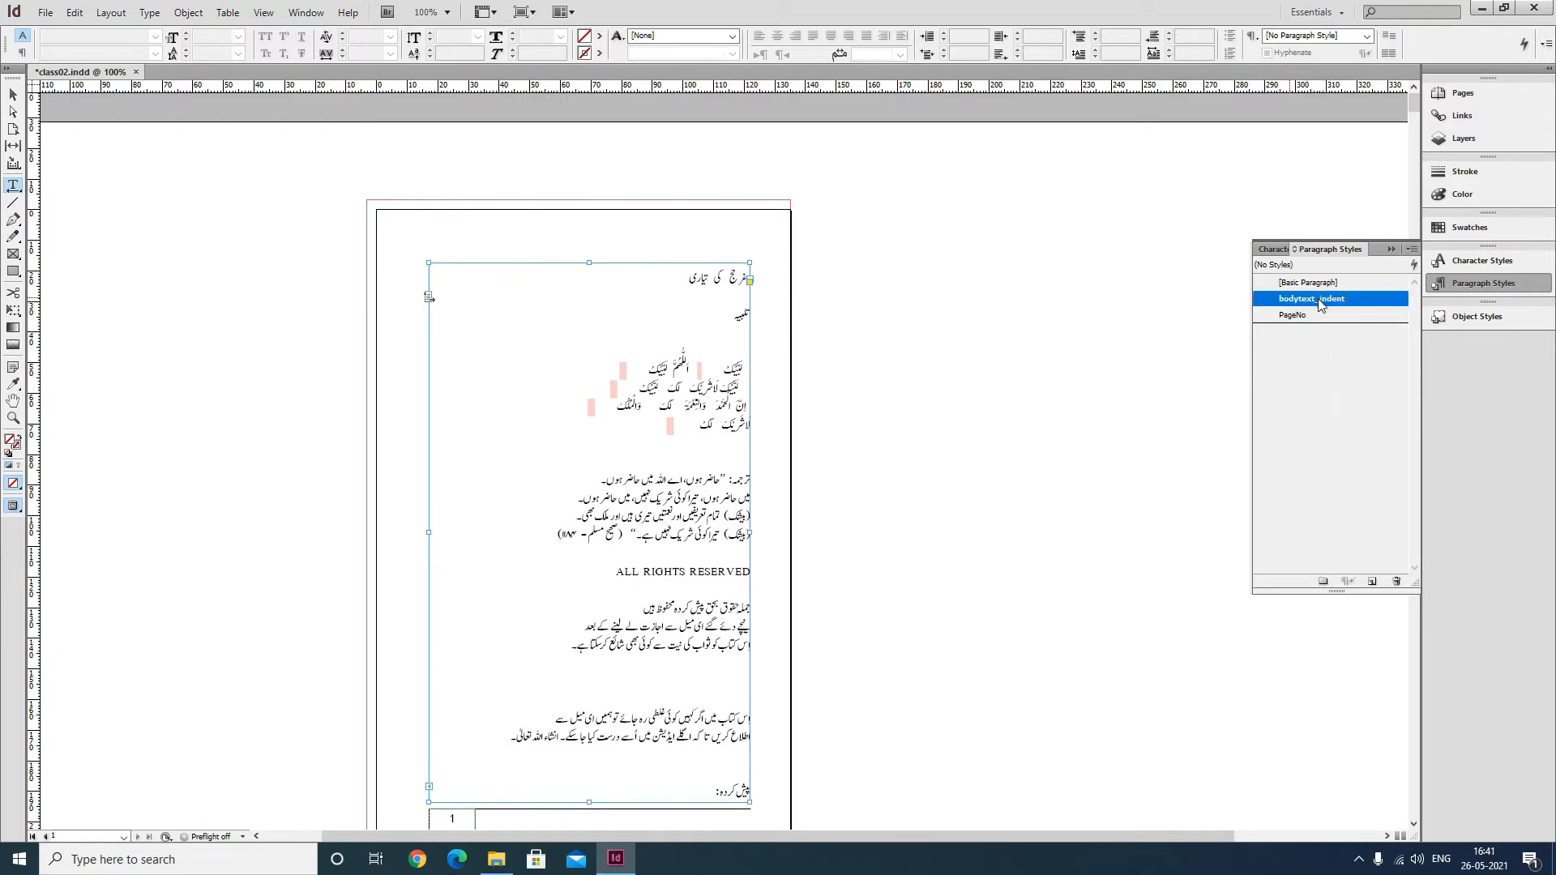
right_click(1324, 306)
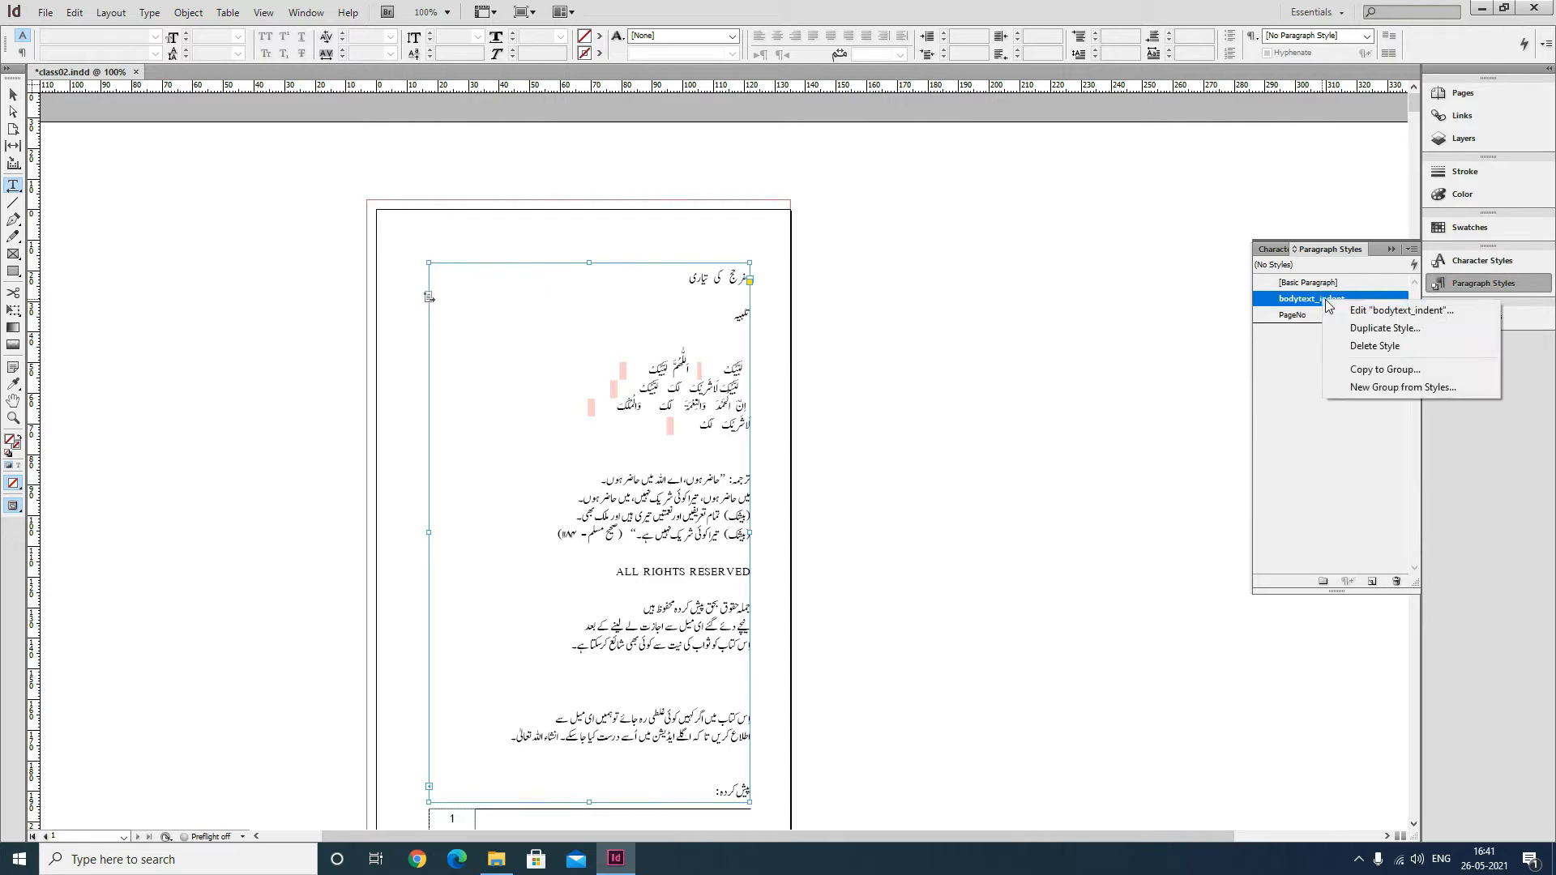
click(1369, 329)
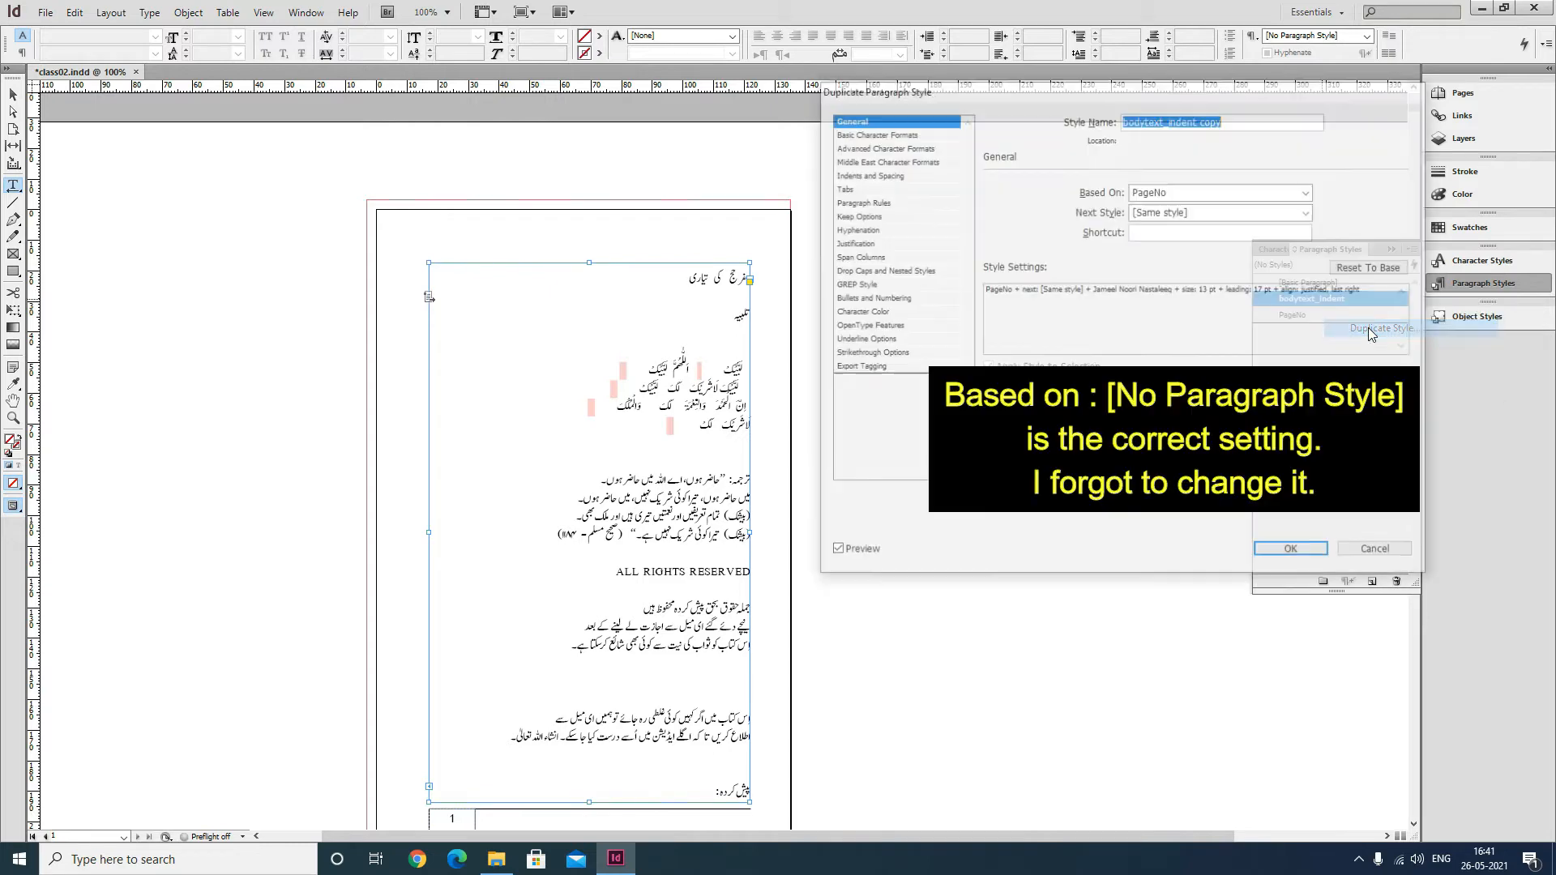
click(1230, 119)
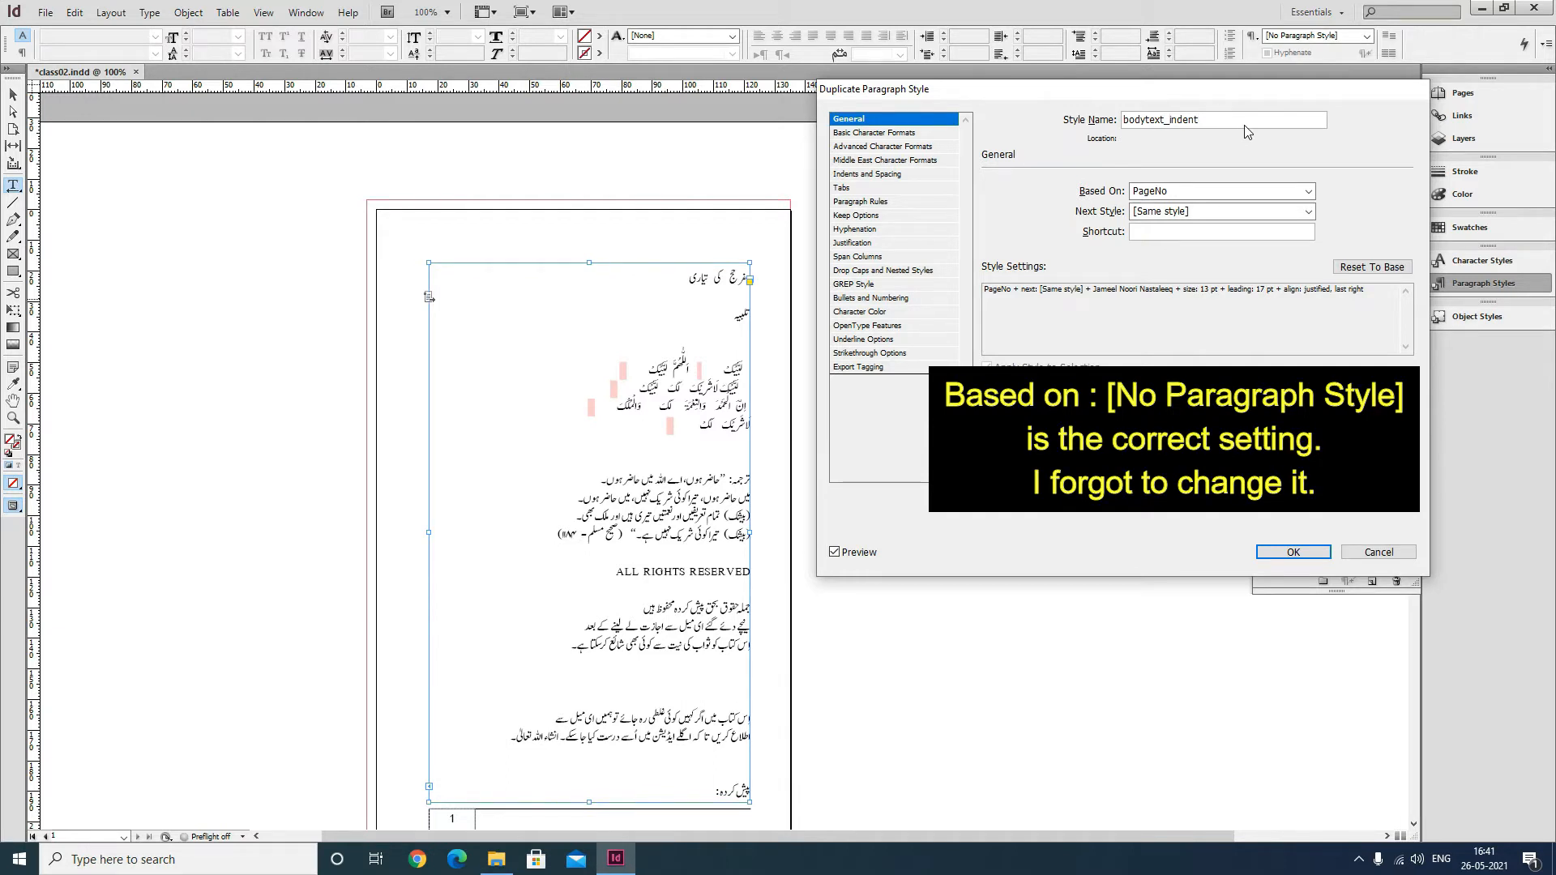
text(no_)
click(860, 174)
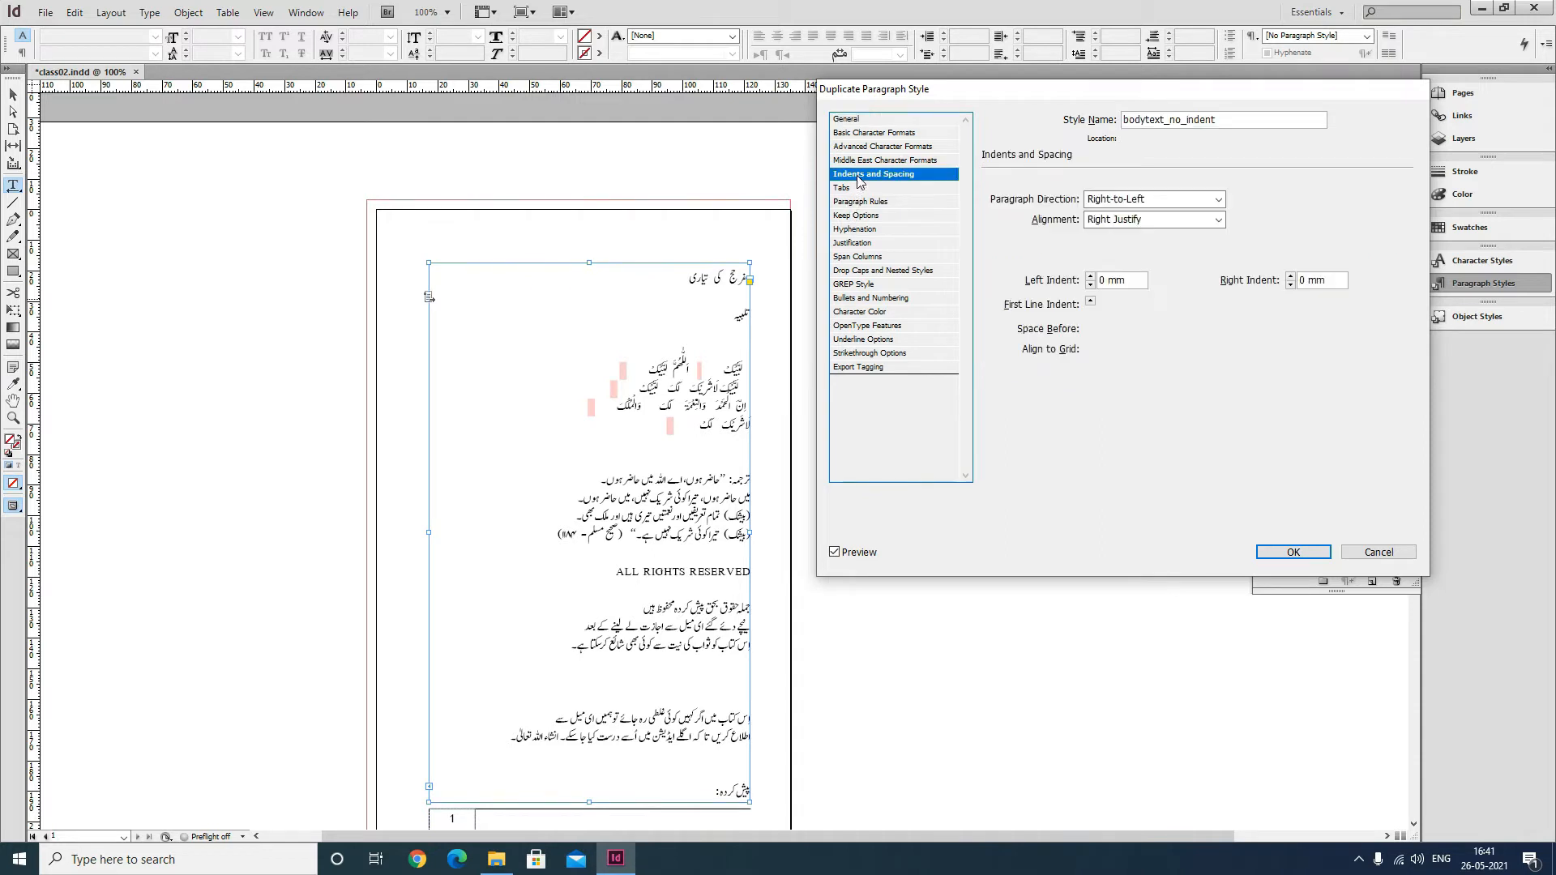
click(1288, 552)
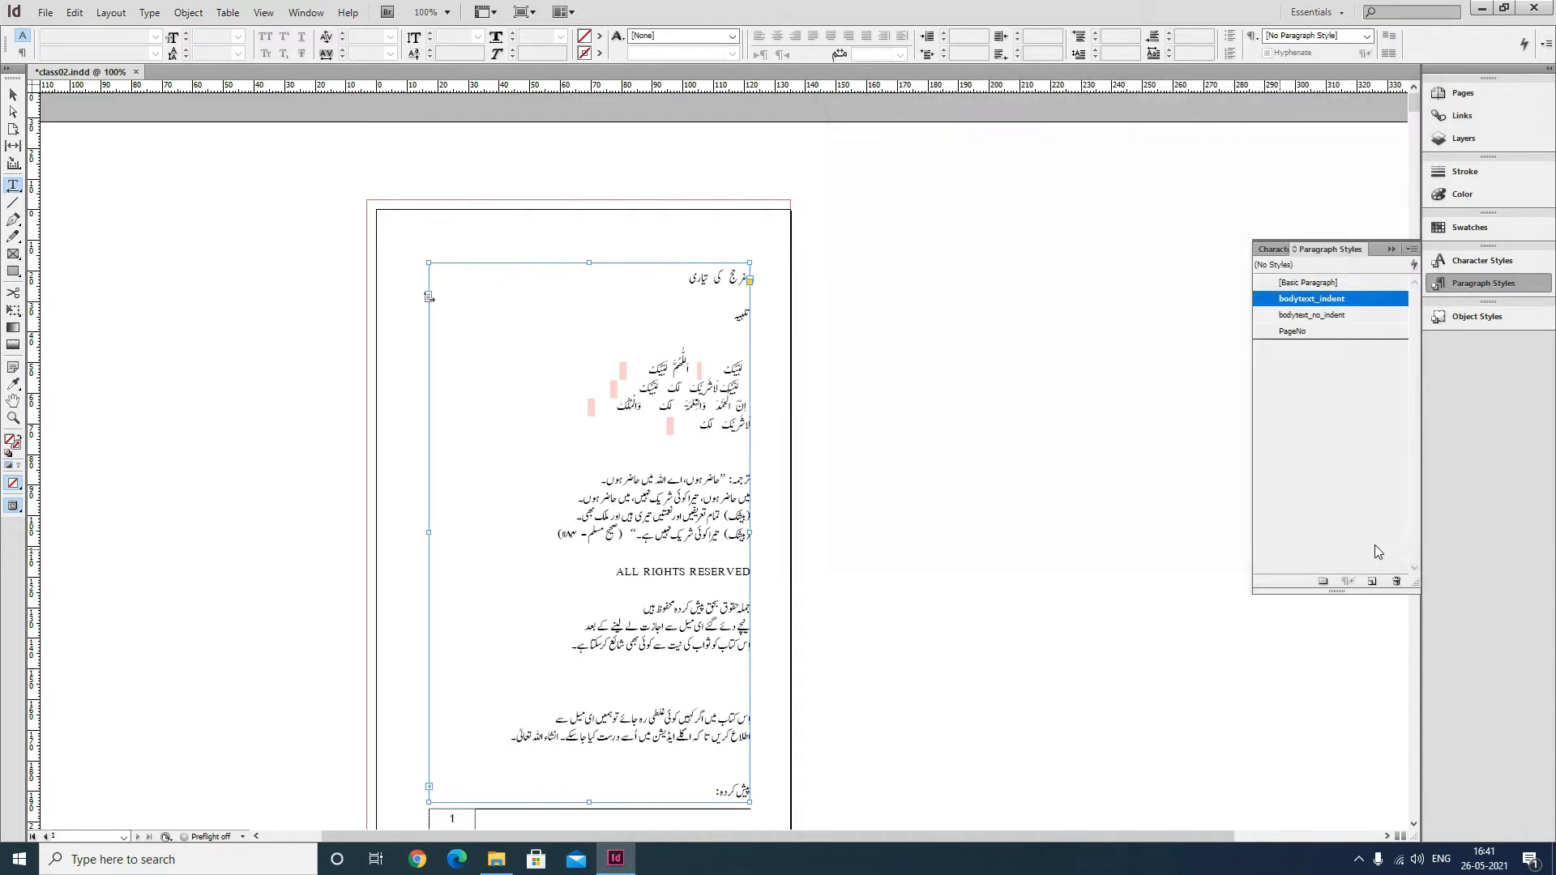
right_click(1318, 305)
click(1329, 315)
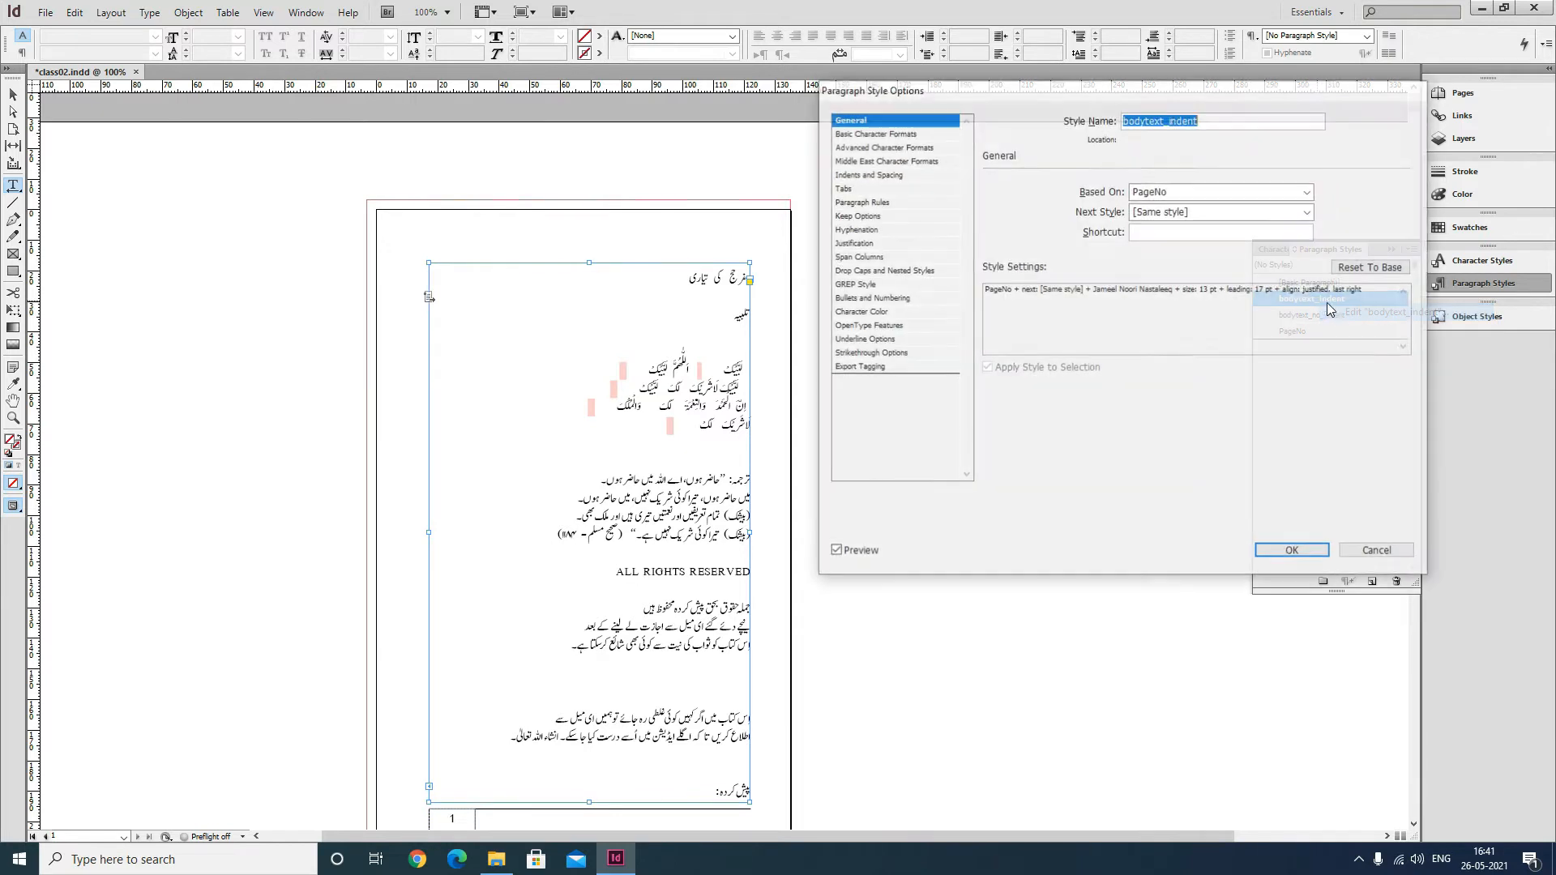
click(1379, 551)
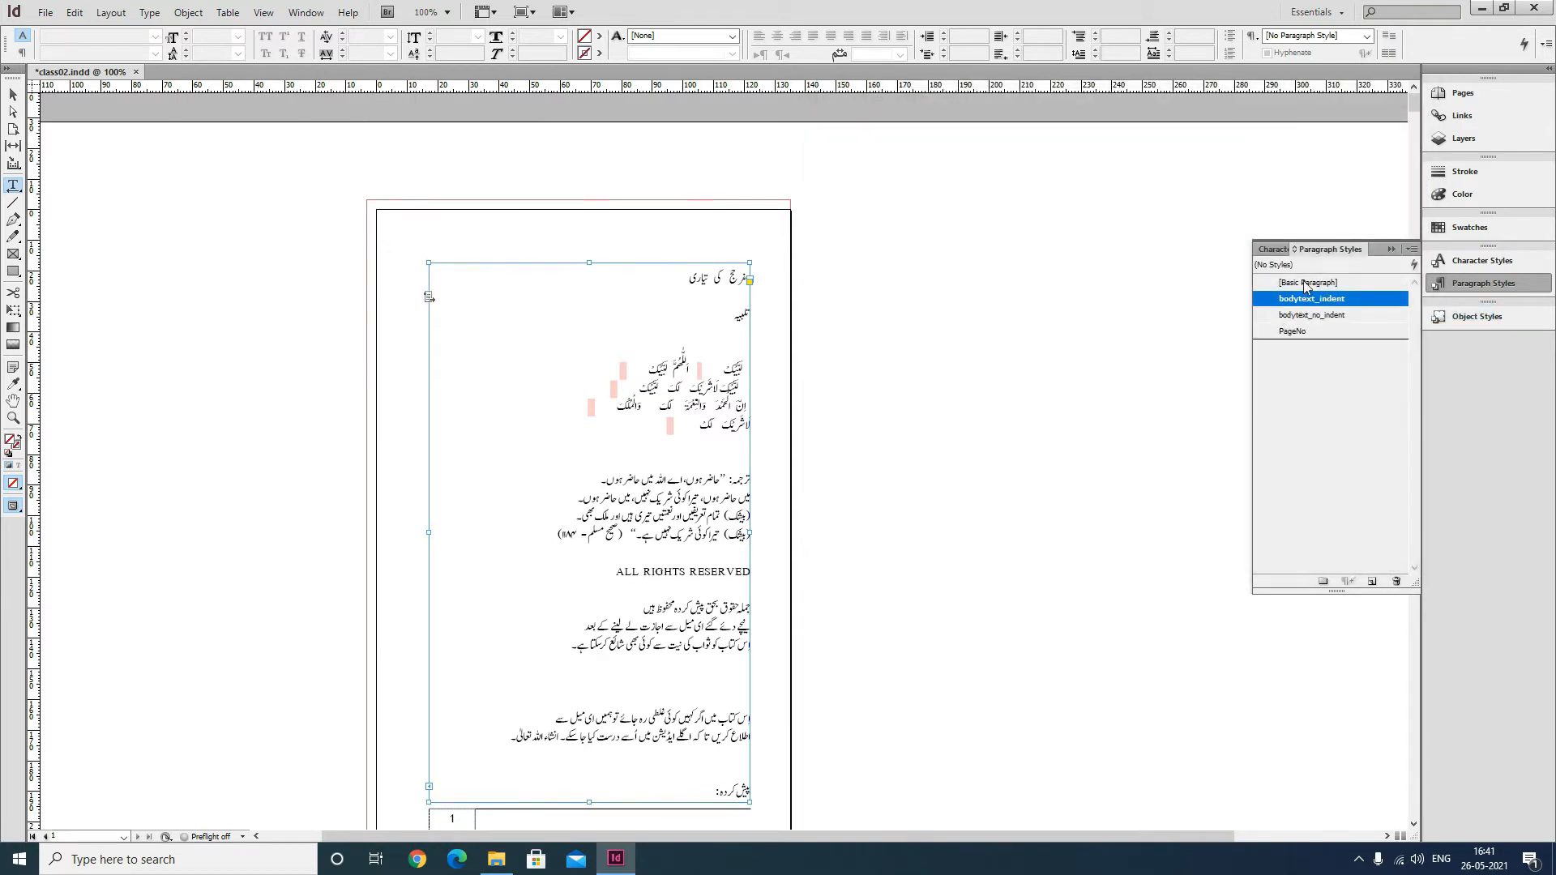
Edit the bodytext_indent style to give it a first line indent of 10 mm.
right_click(1302, 305)
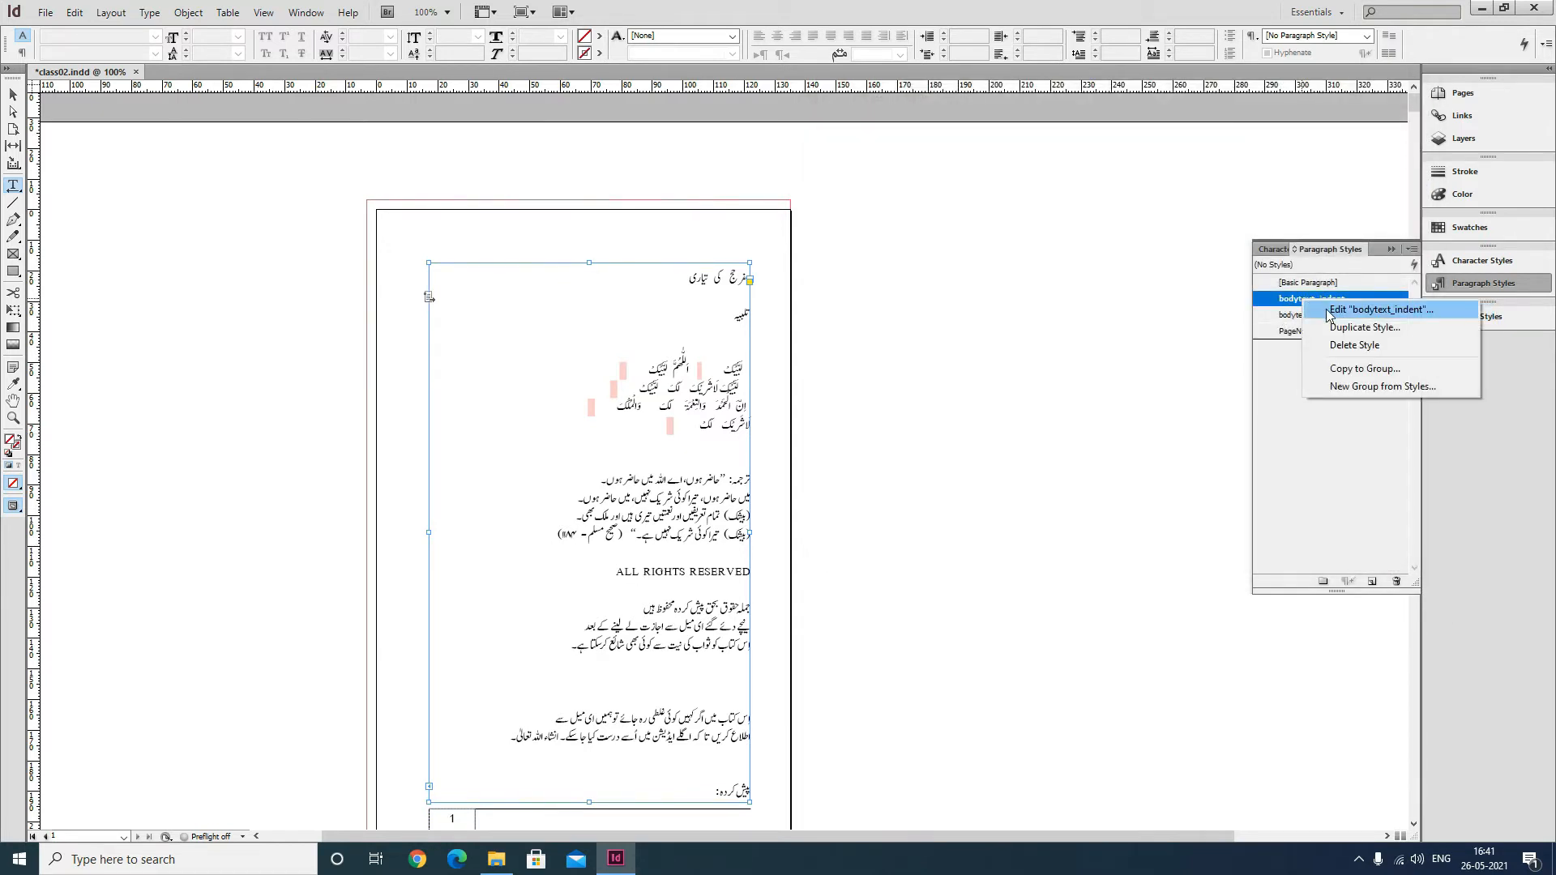
click(1329, 311)
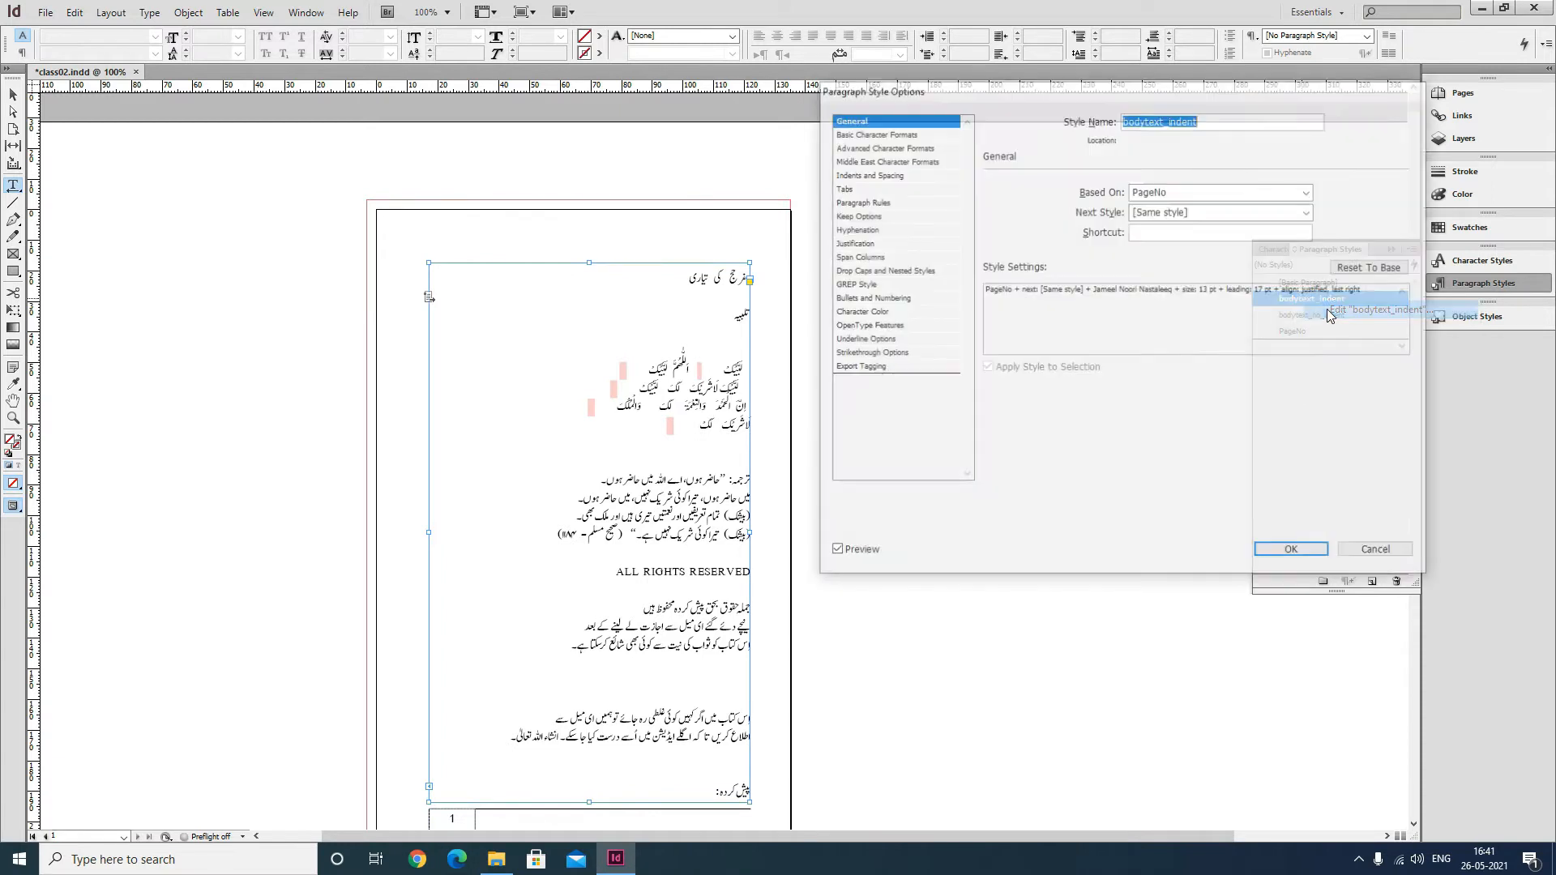
click(892, 176)
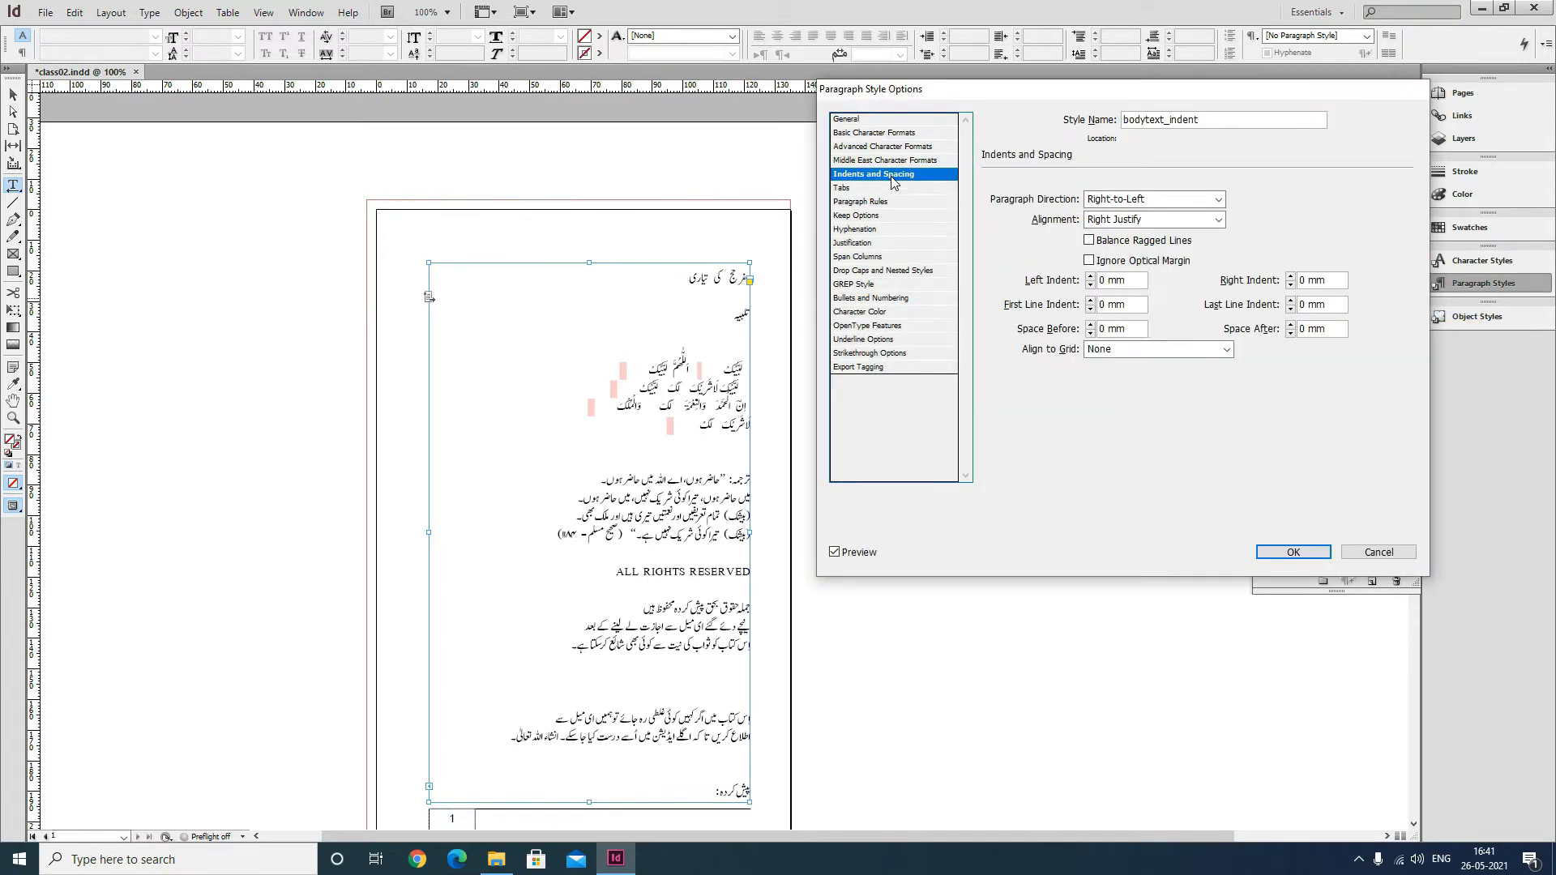
click(1126, 305)
text(10)
key(Tab)
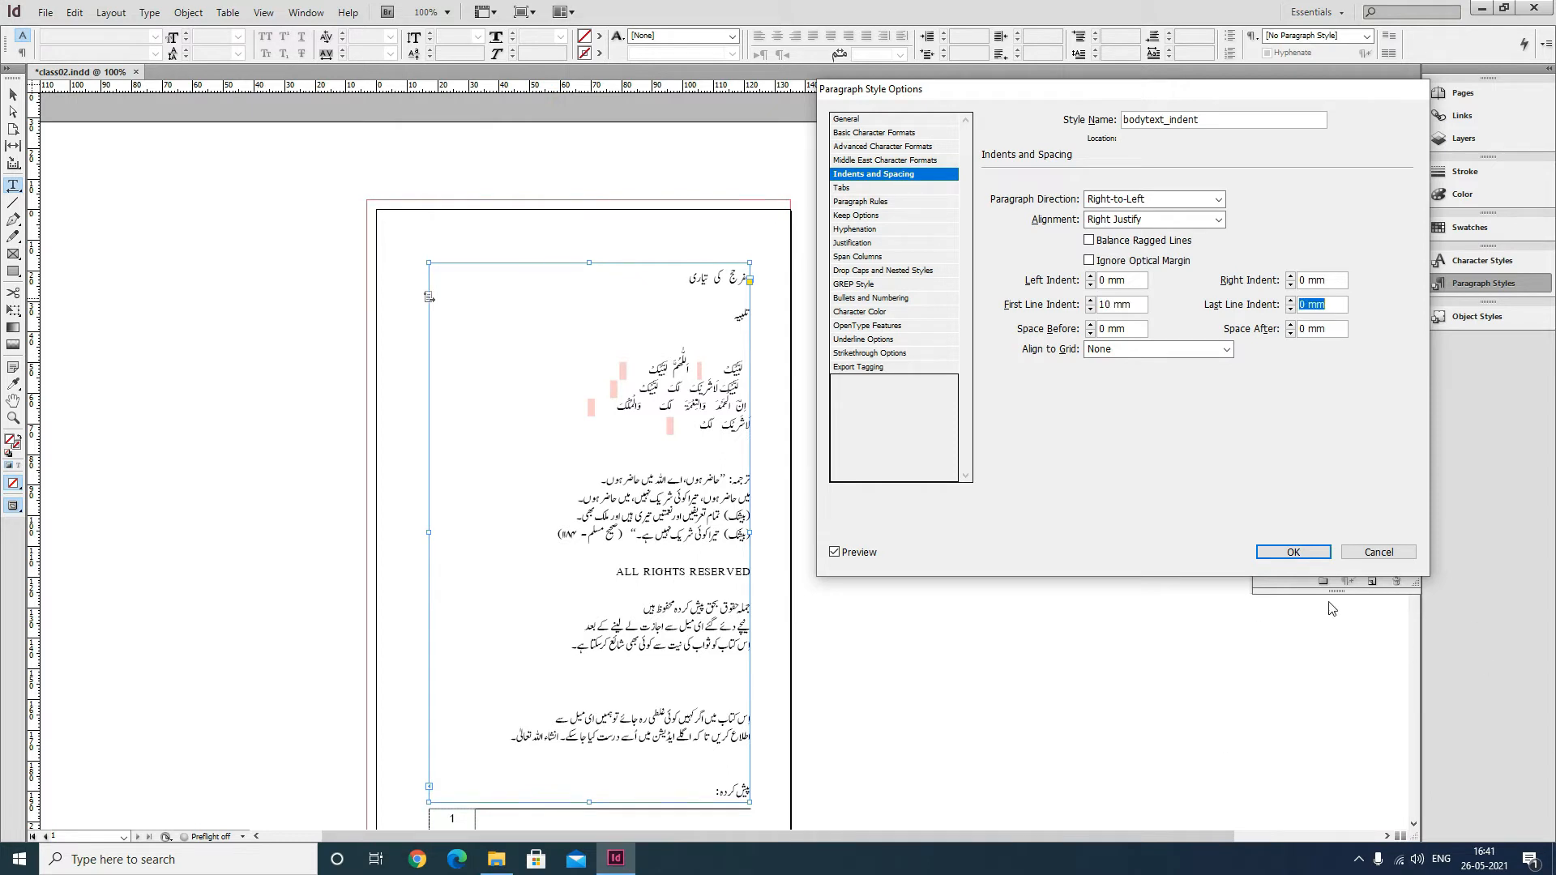
click(1300, 557)
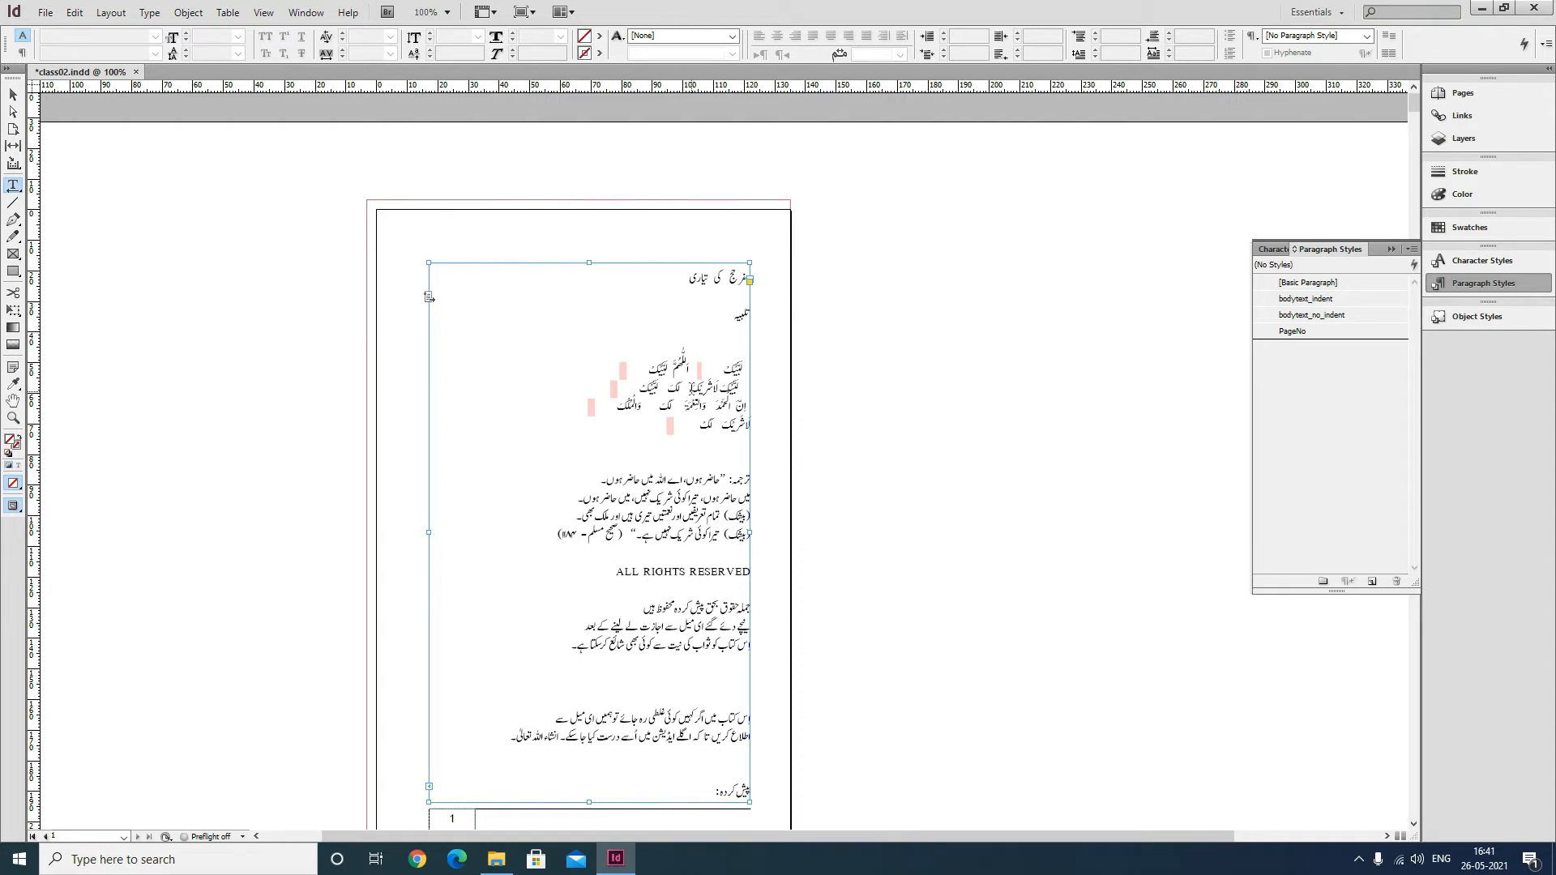
Apply the bodytext_indent style to all the text in the page 1 text frame.
click(693, 389)
key(ctrl+a)
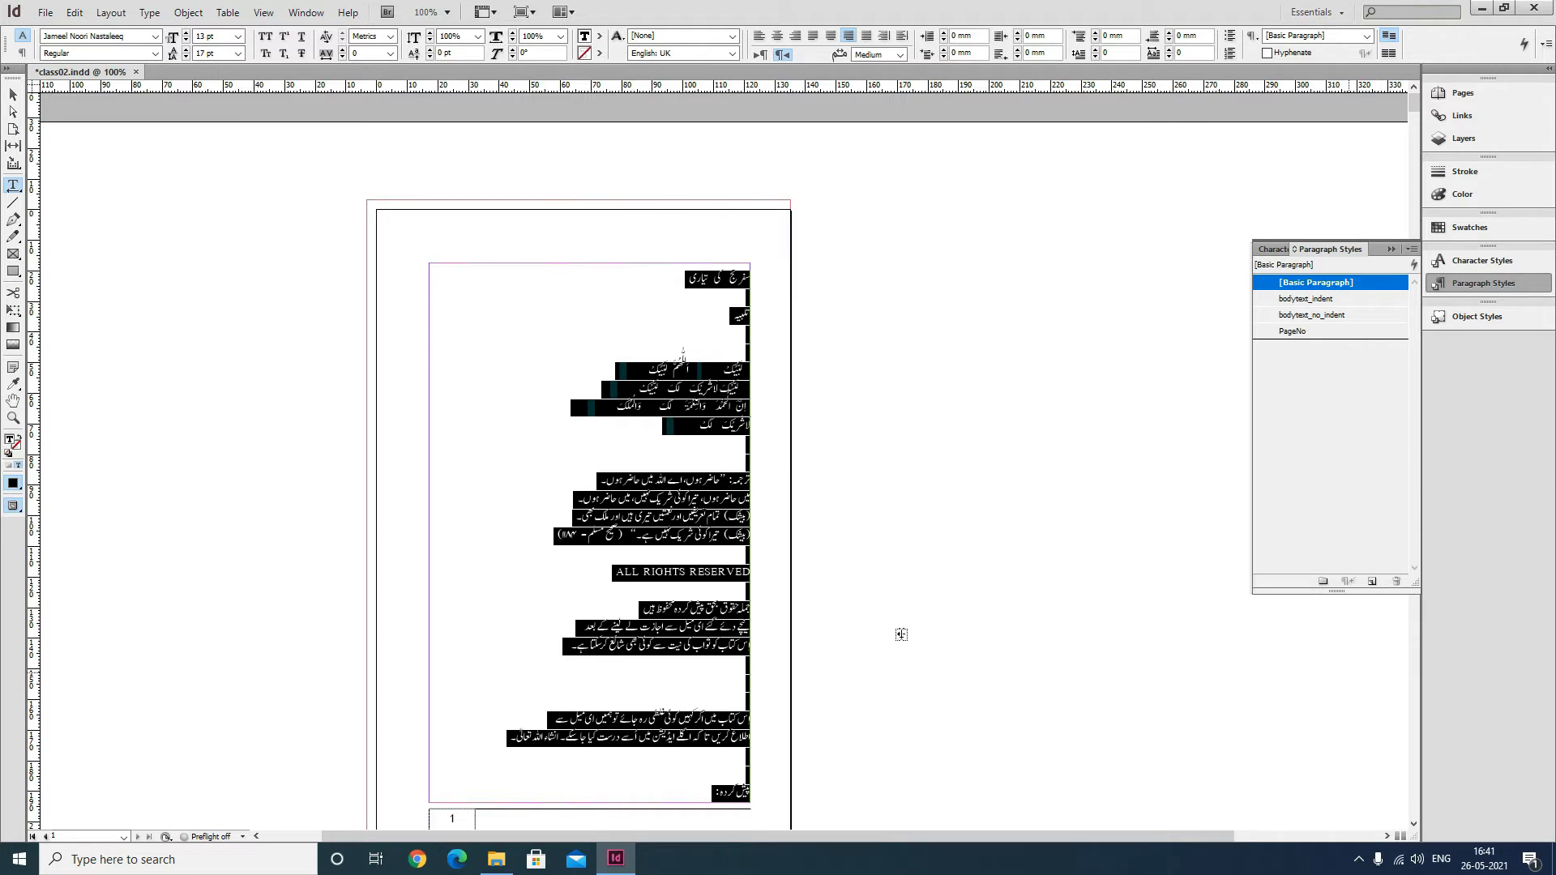
click(659, 635)
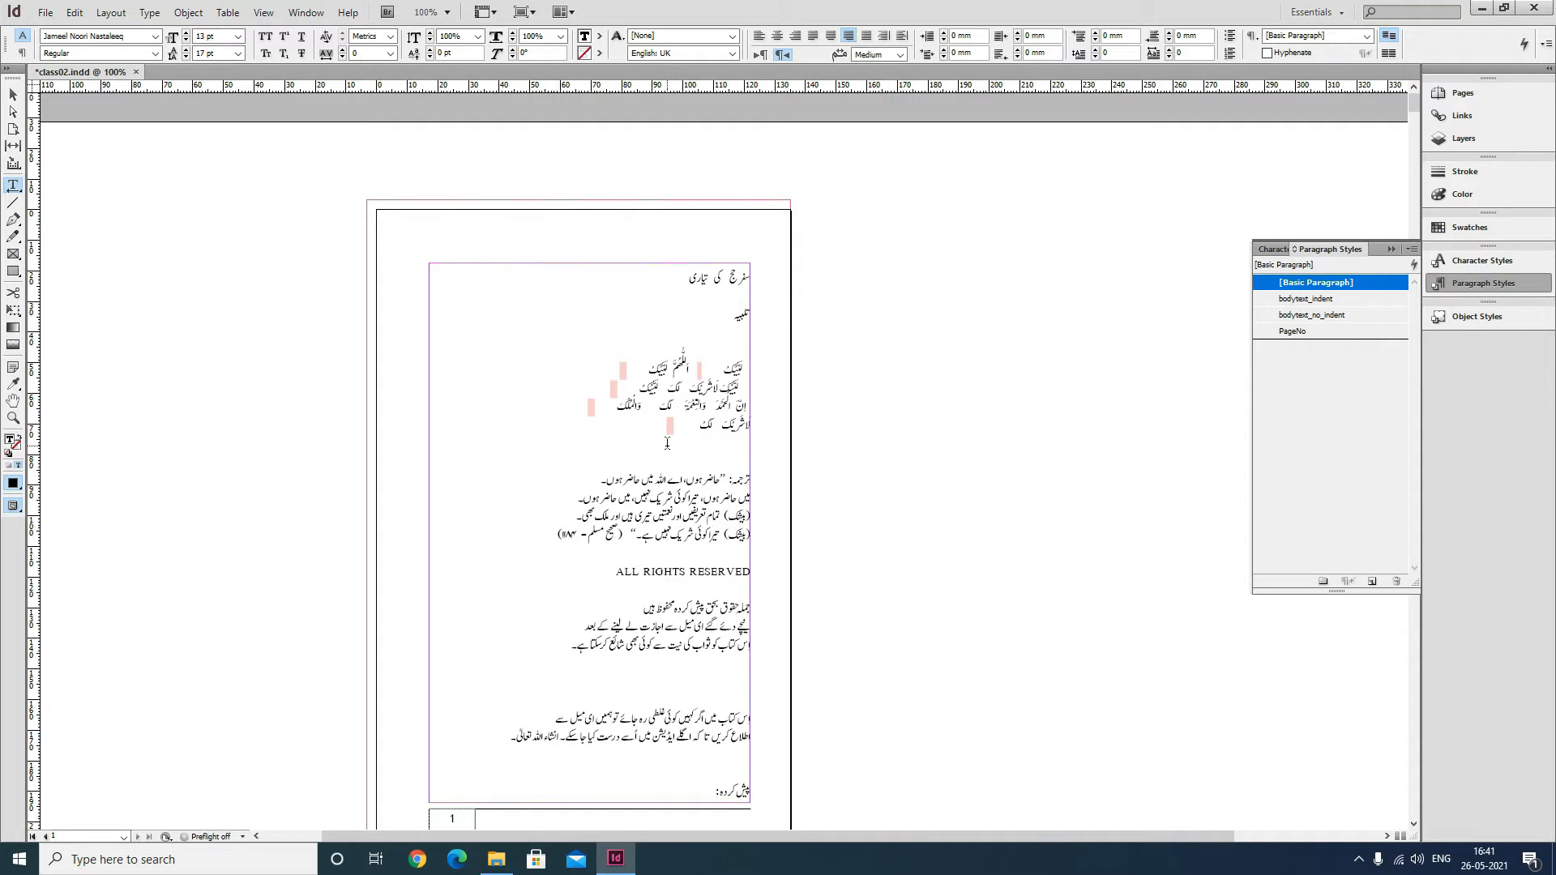
key(ctrl+a)
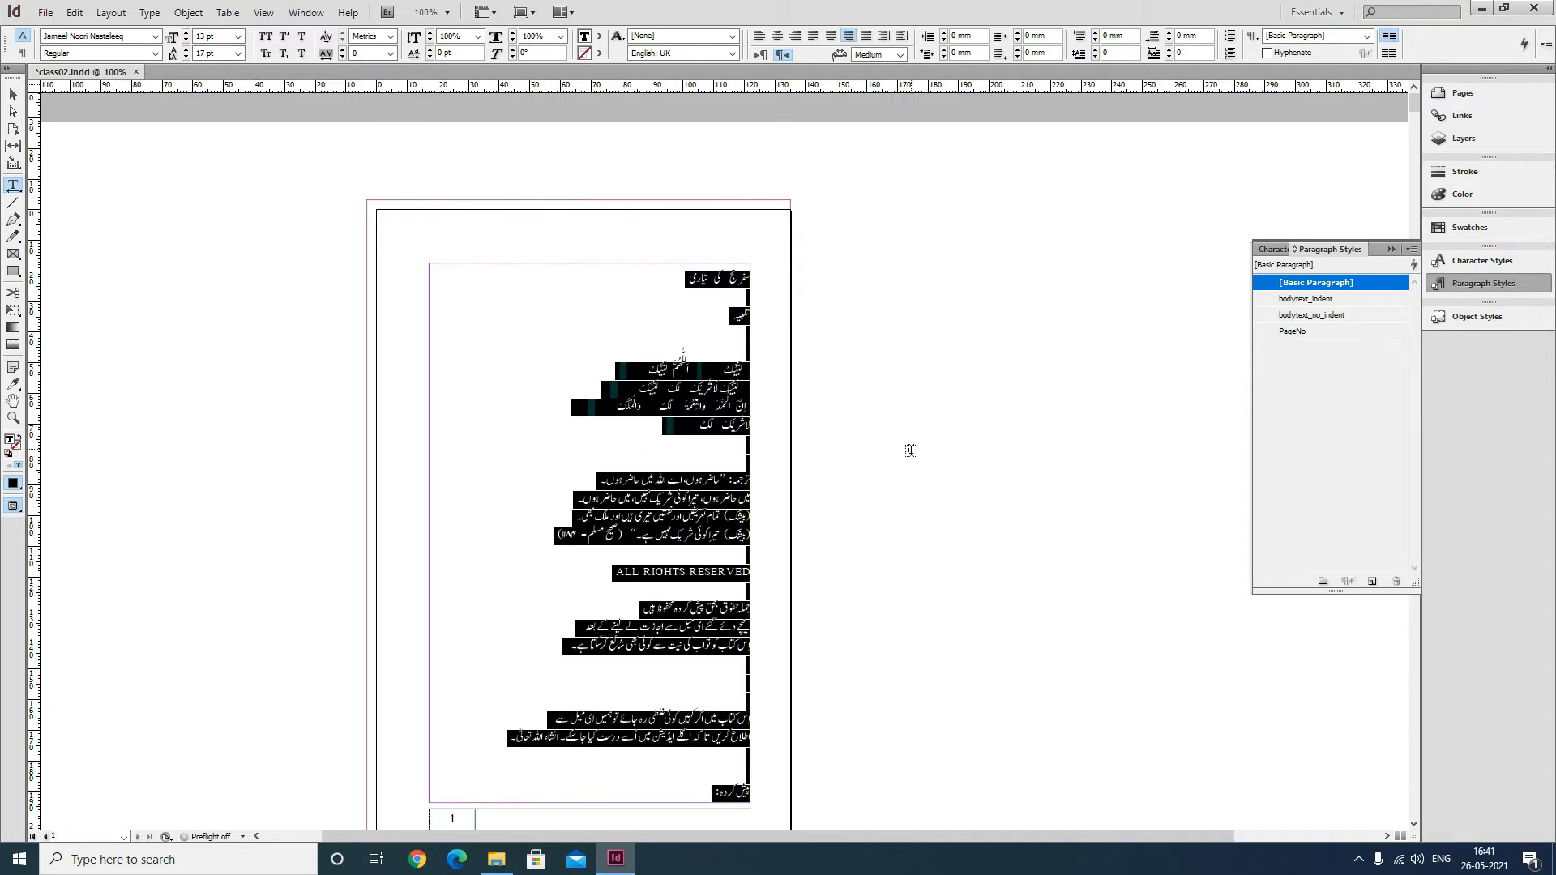
click(1313, 301)
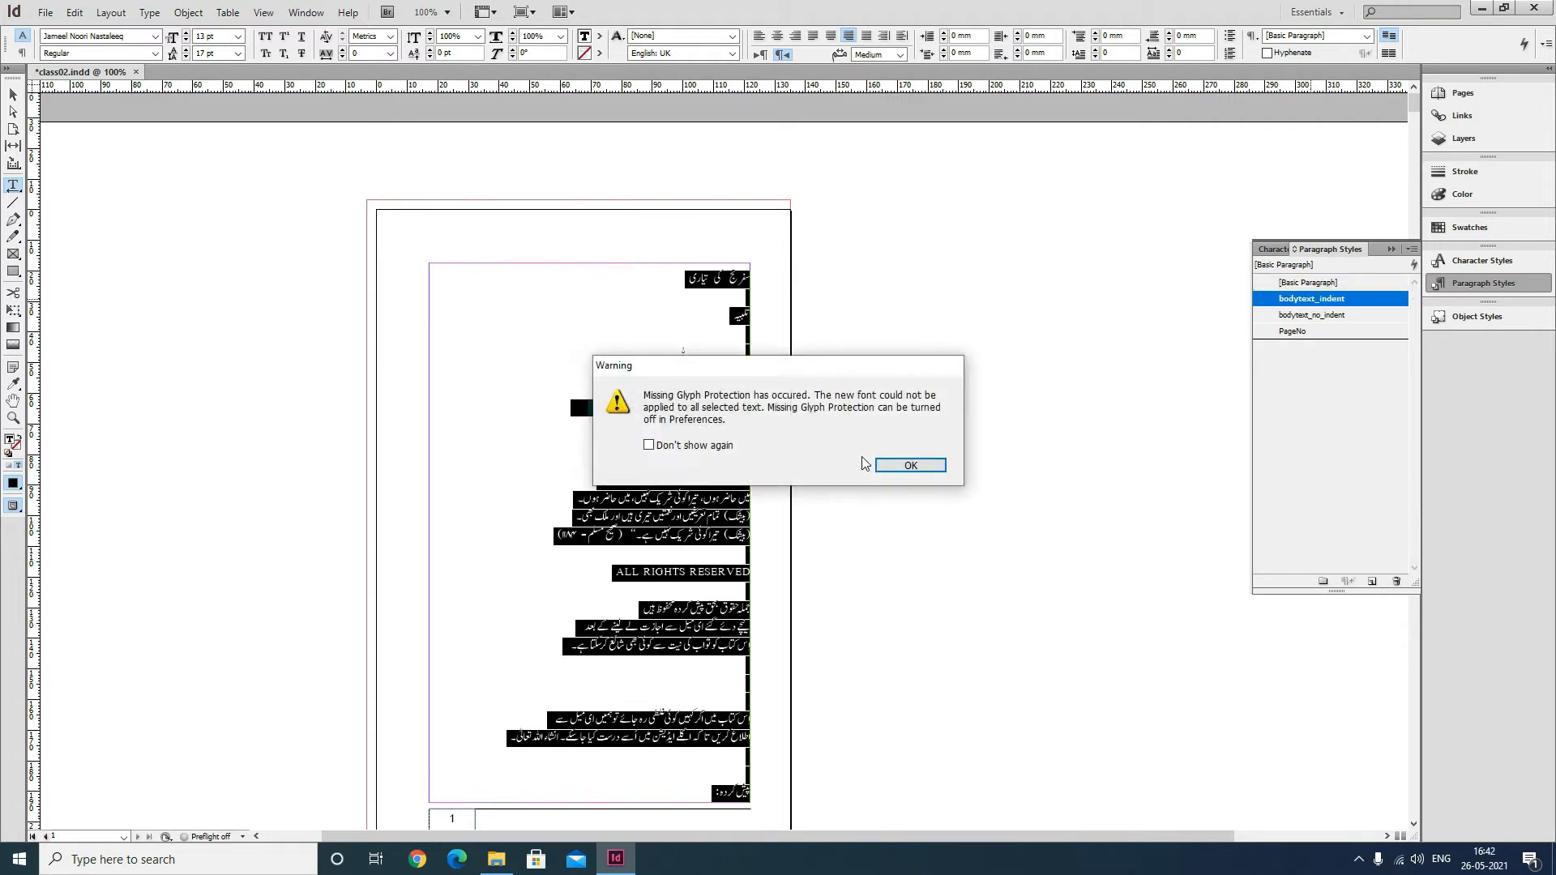
click(906, 461)
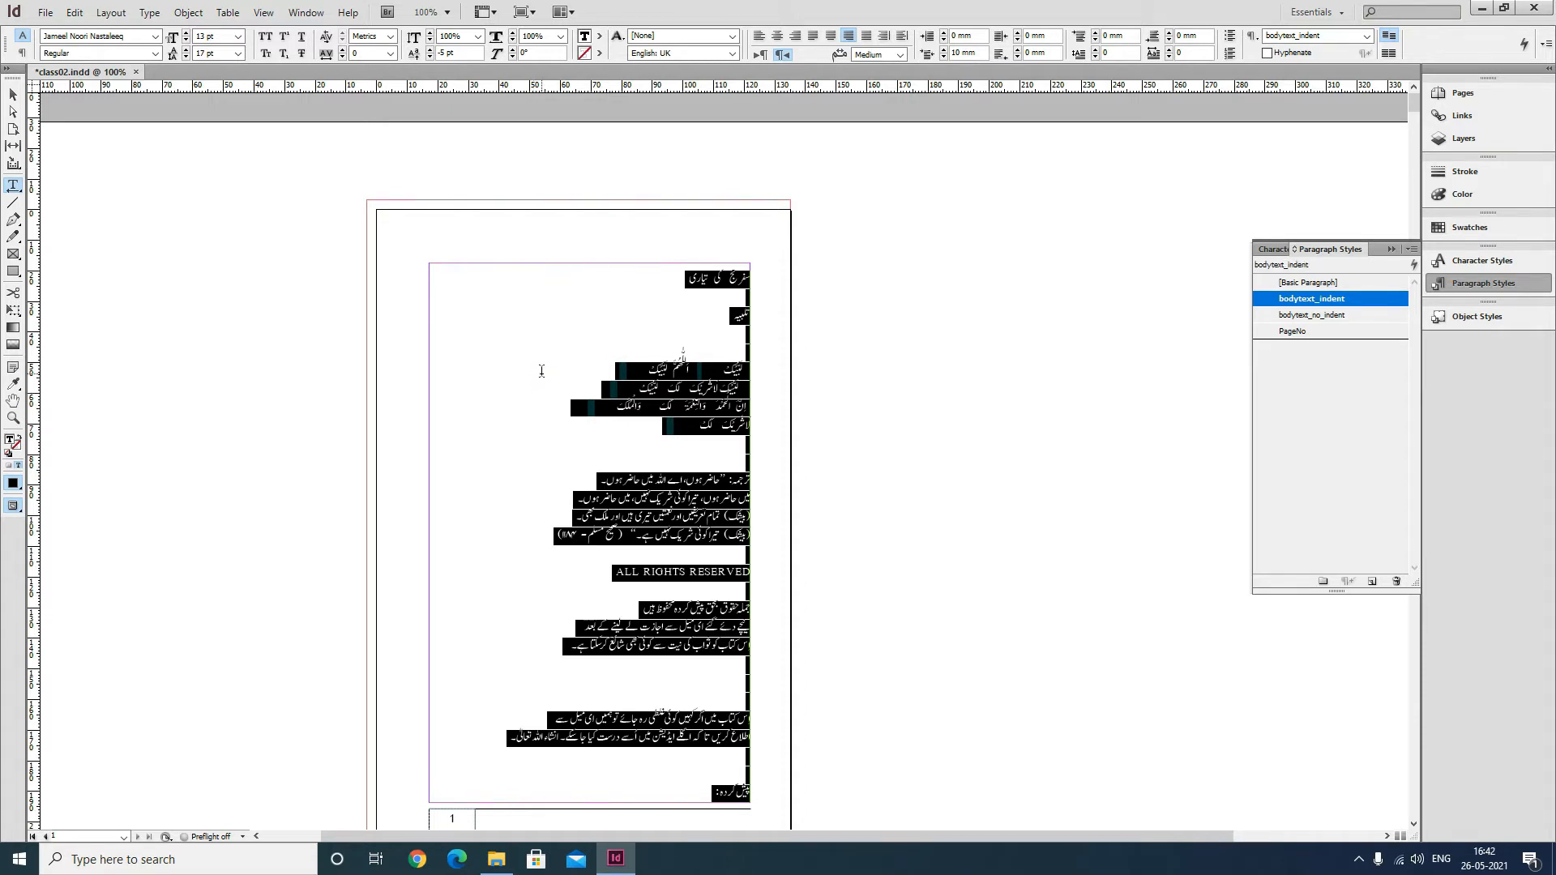
click(601, 307)
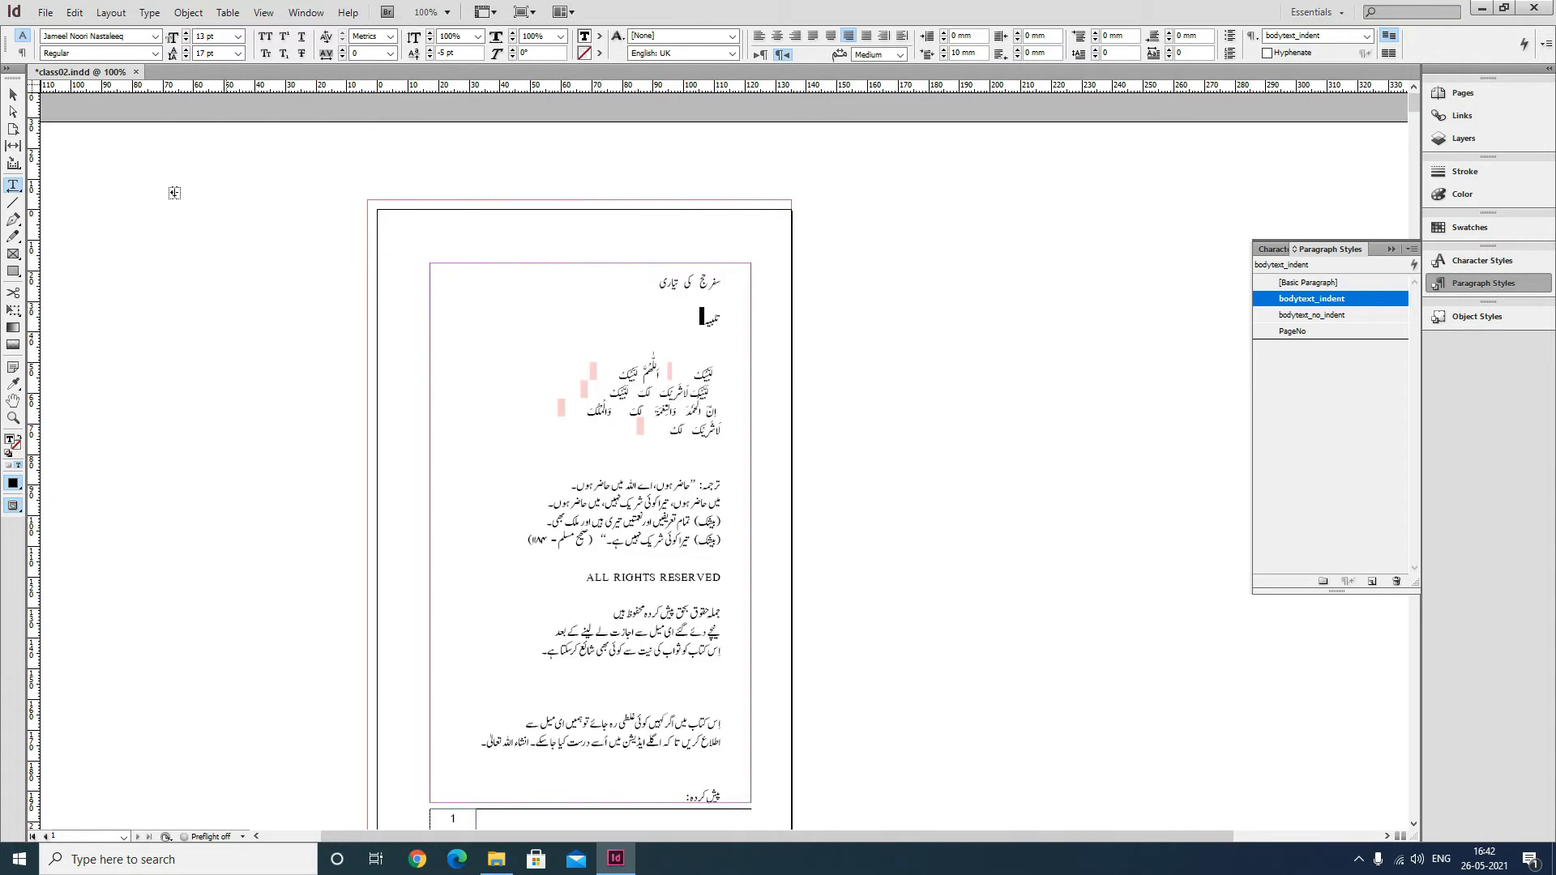
Save the document.
click(13, 95)
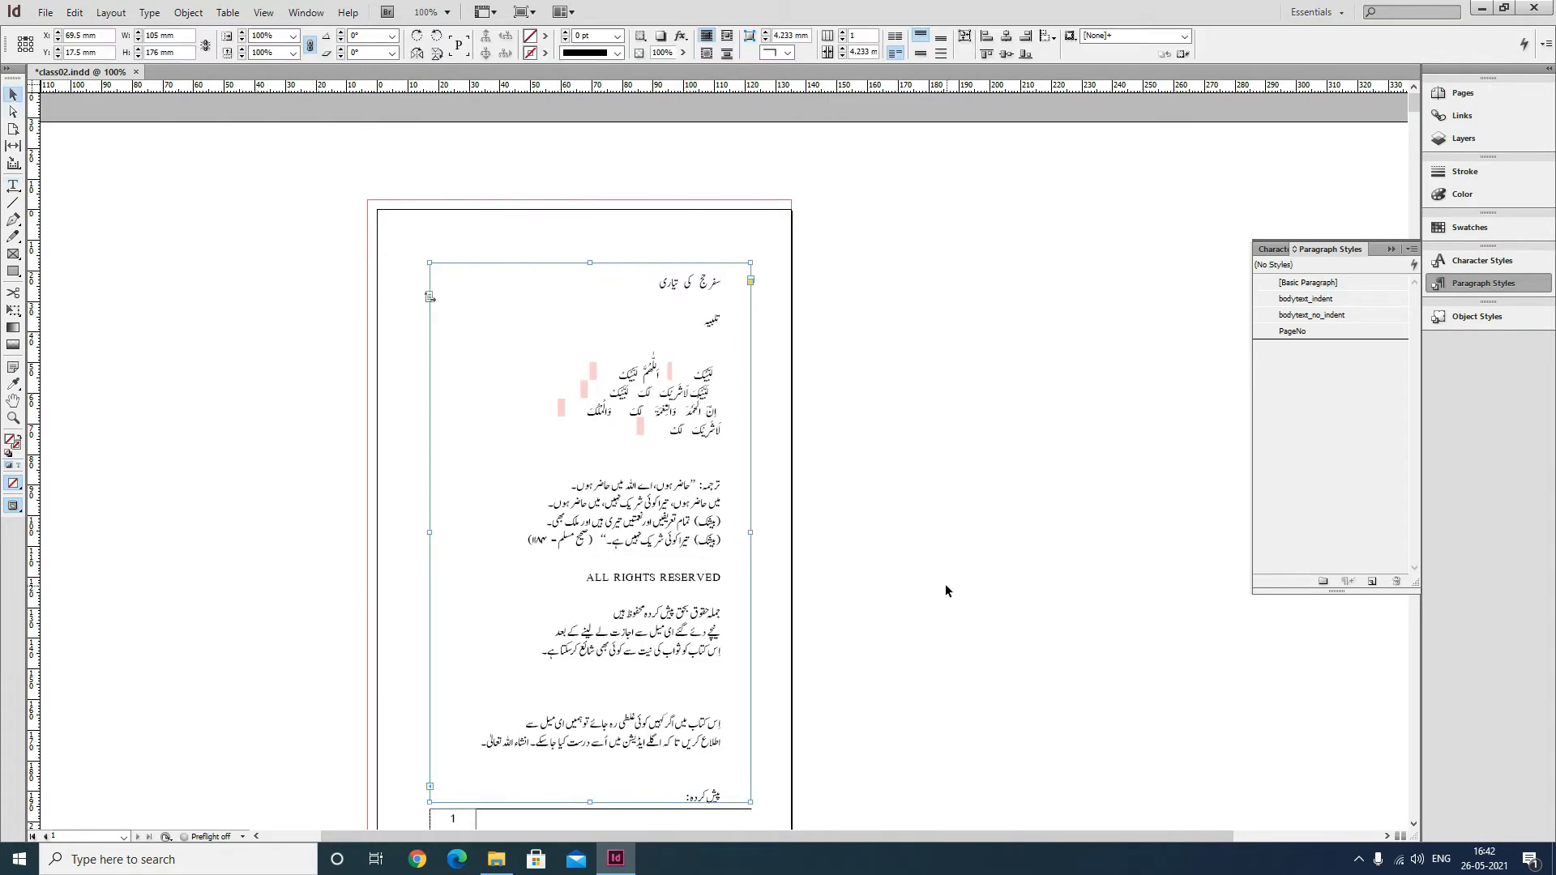
key(ctrl+s)
scroll(873, 546, down, 5)
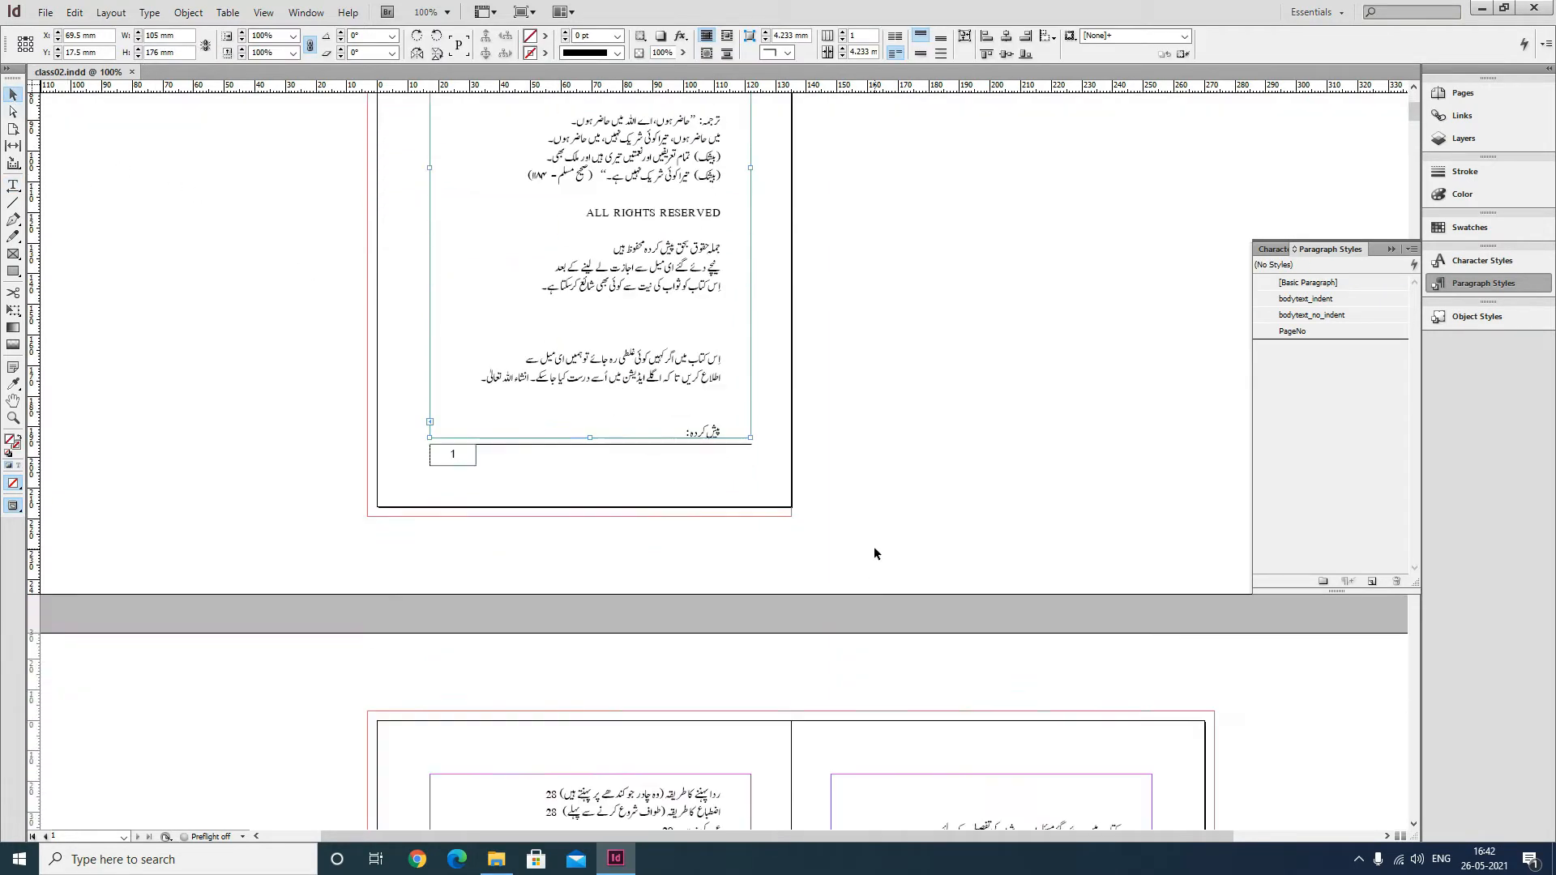
scroll(874, 546, up, 5)
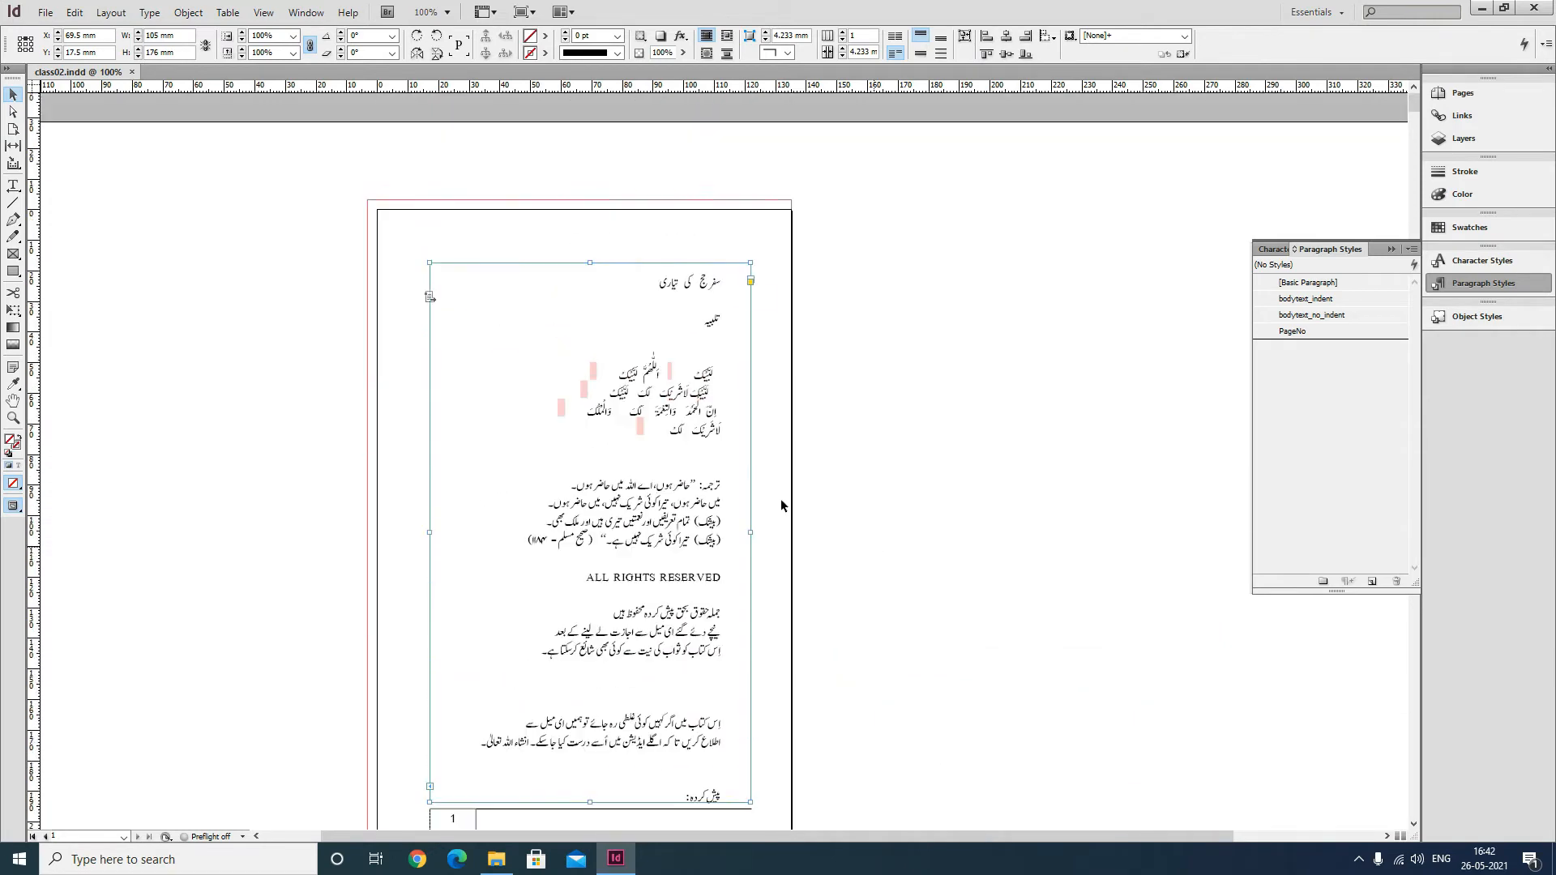
Reapply the Basic Paragraph style to all the text in the page 1 frame and save the document.
click(13, 185)
click(737, 336)
click(742, 288)
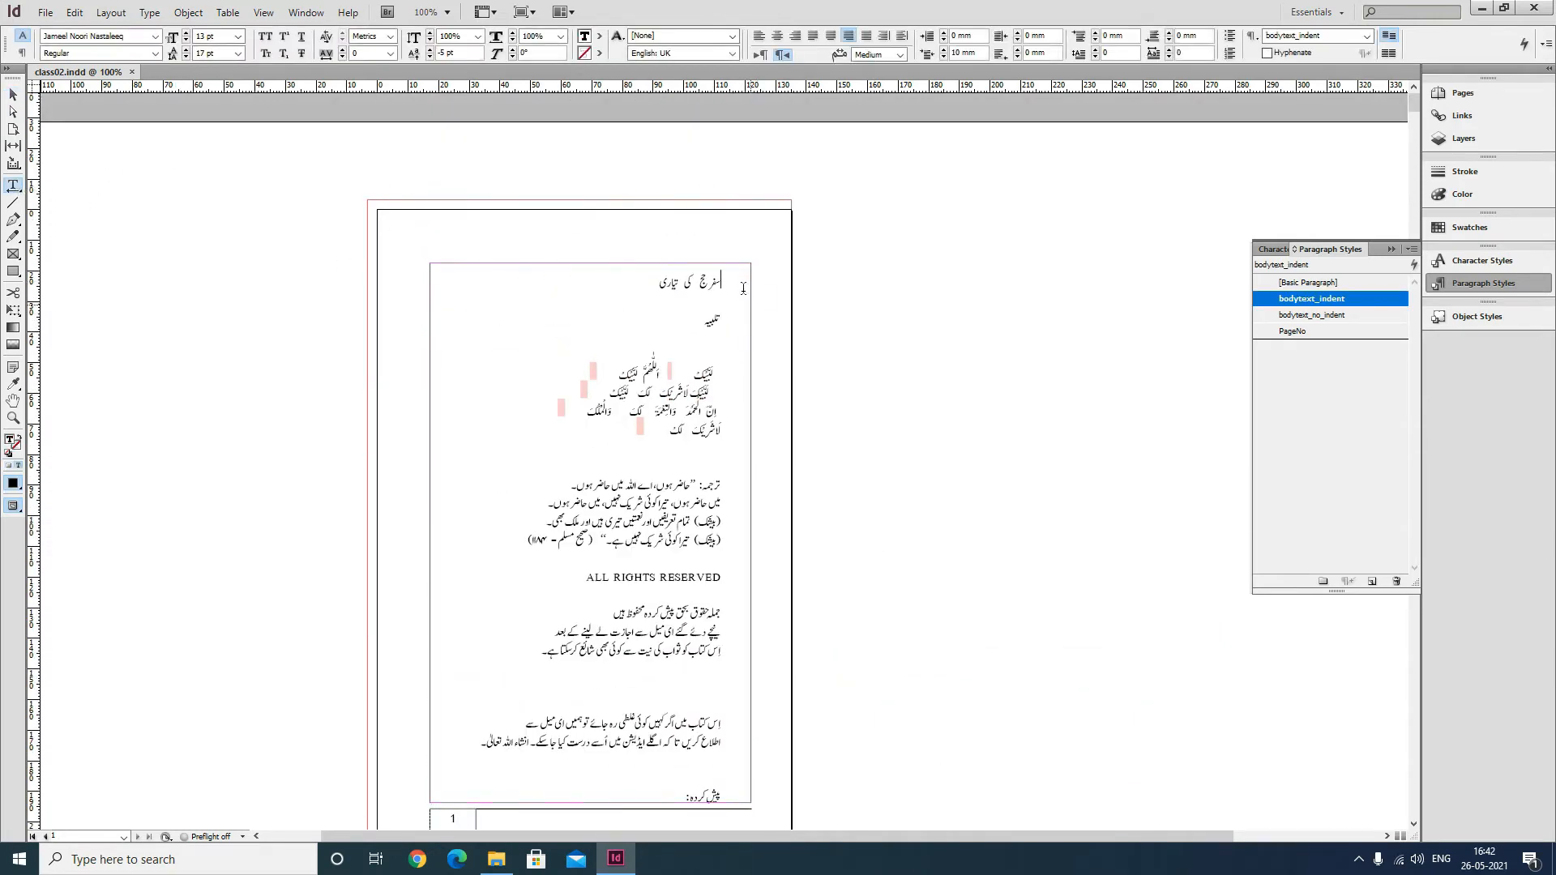
scroll(735, 388, down, 3)
scroll(735, 388, up, 1)
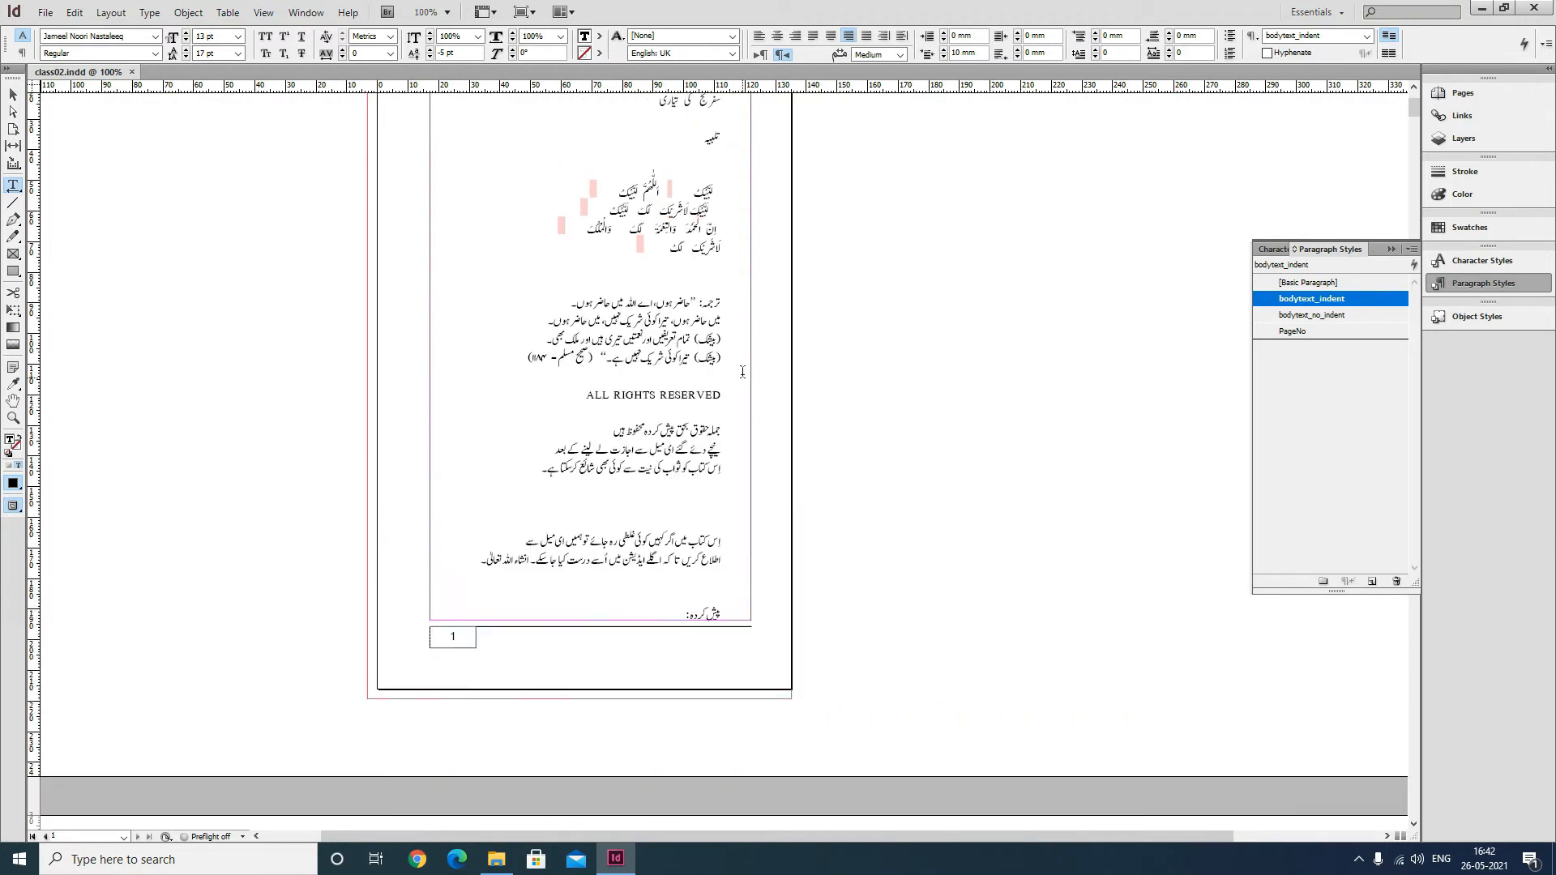
drag(659, 160, 578, 429)
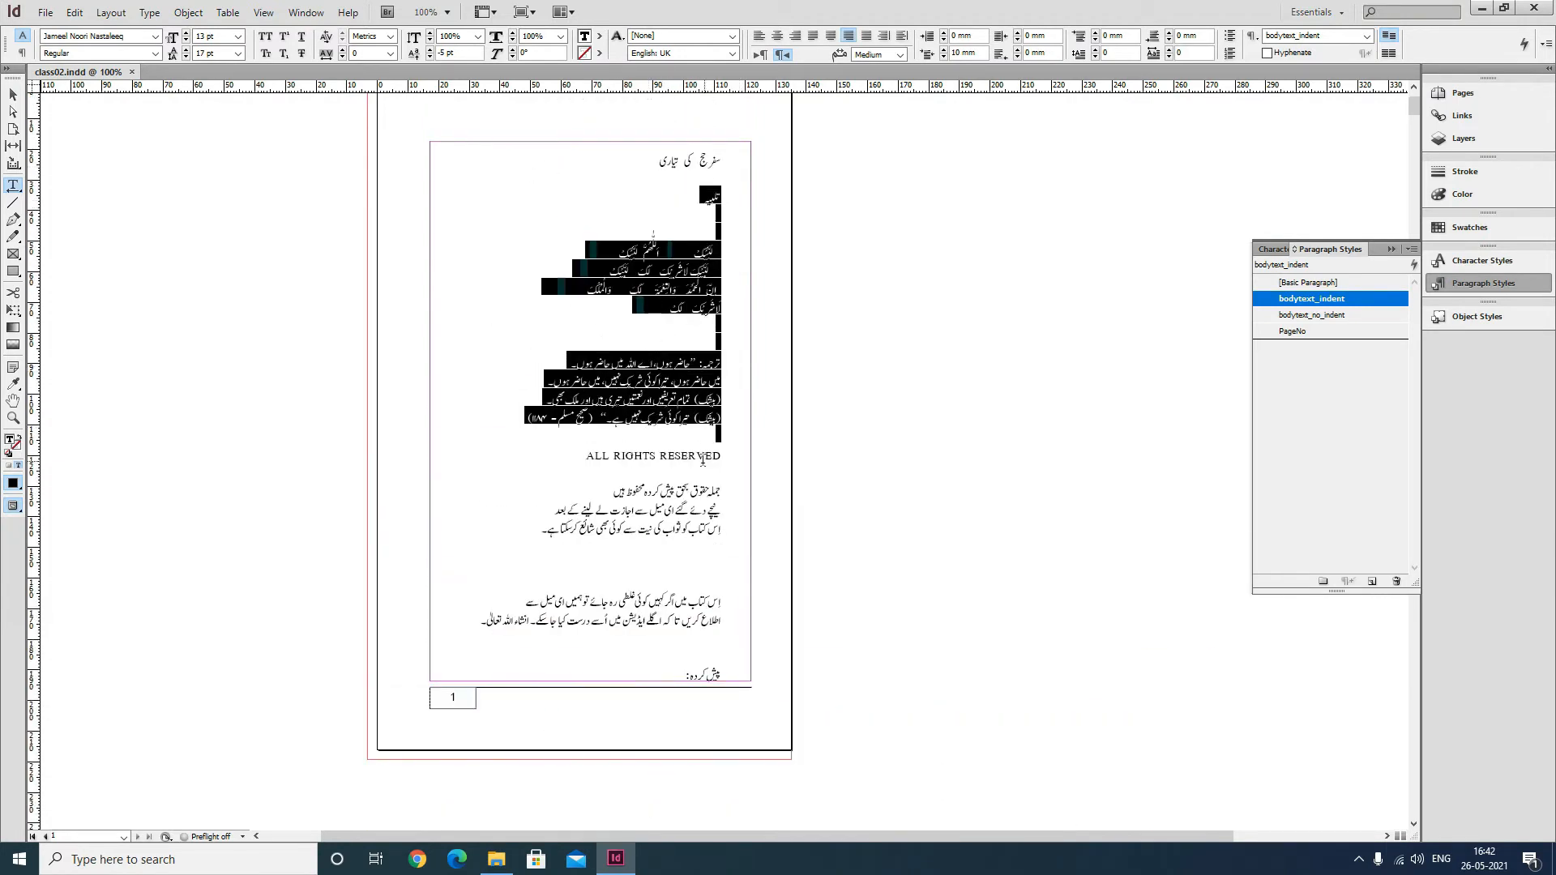
drag(690, 455, 732, 507)
scroll(835, 611, down, 7)
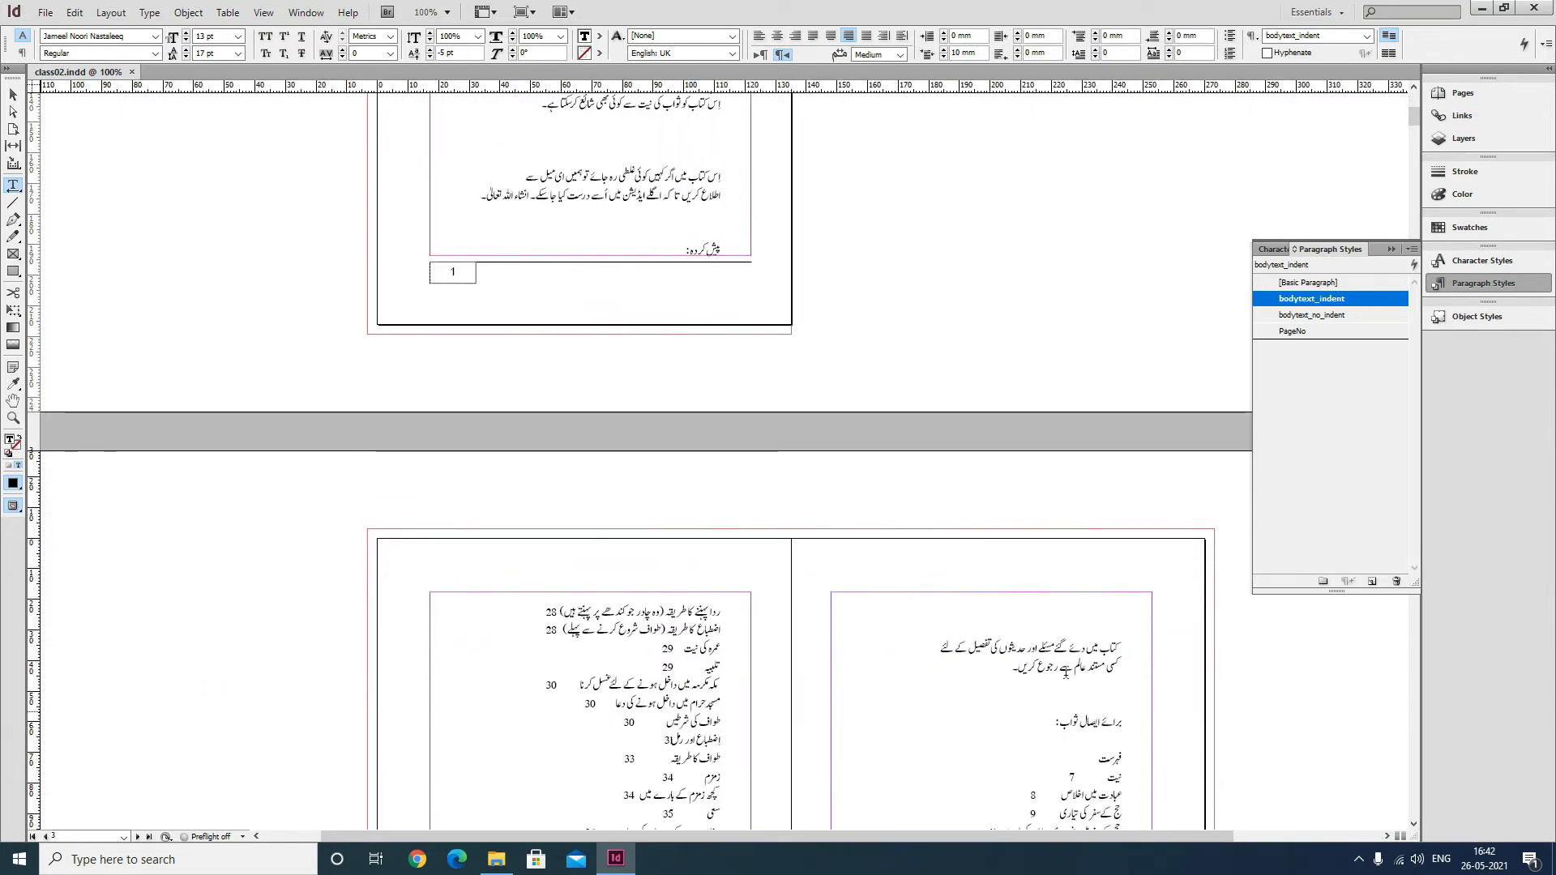
scroll(858, 529, up, 5)
click(736, 284)
key(ctrl+a)
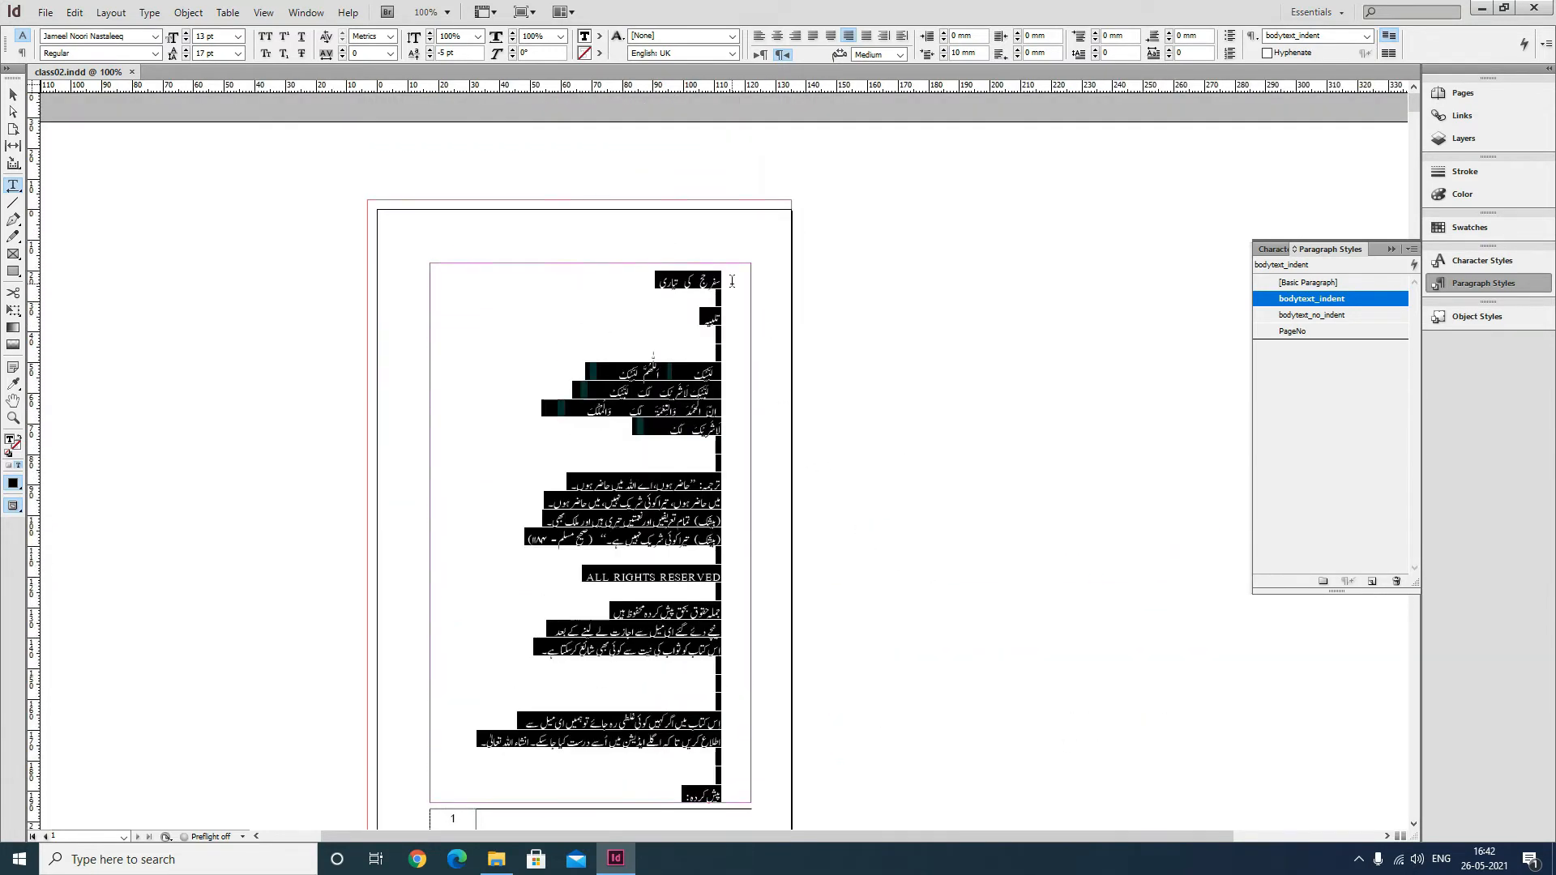
scroll(830, 485, down, 5)
scroll(829, 484, up, 5)
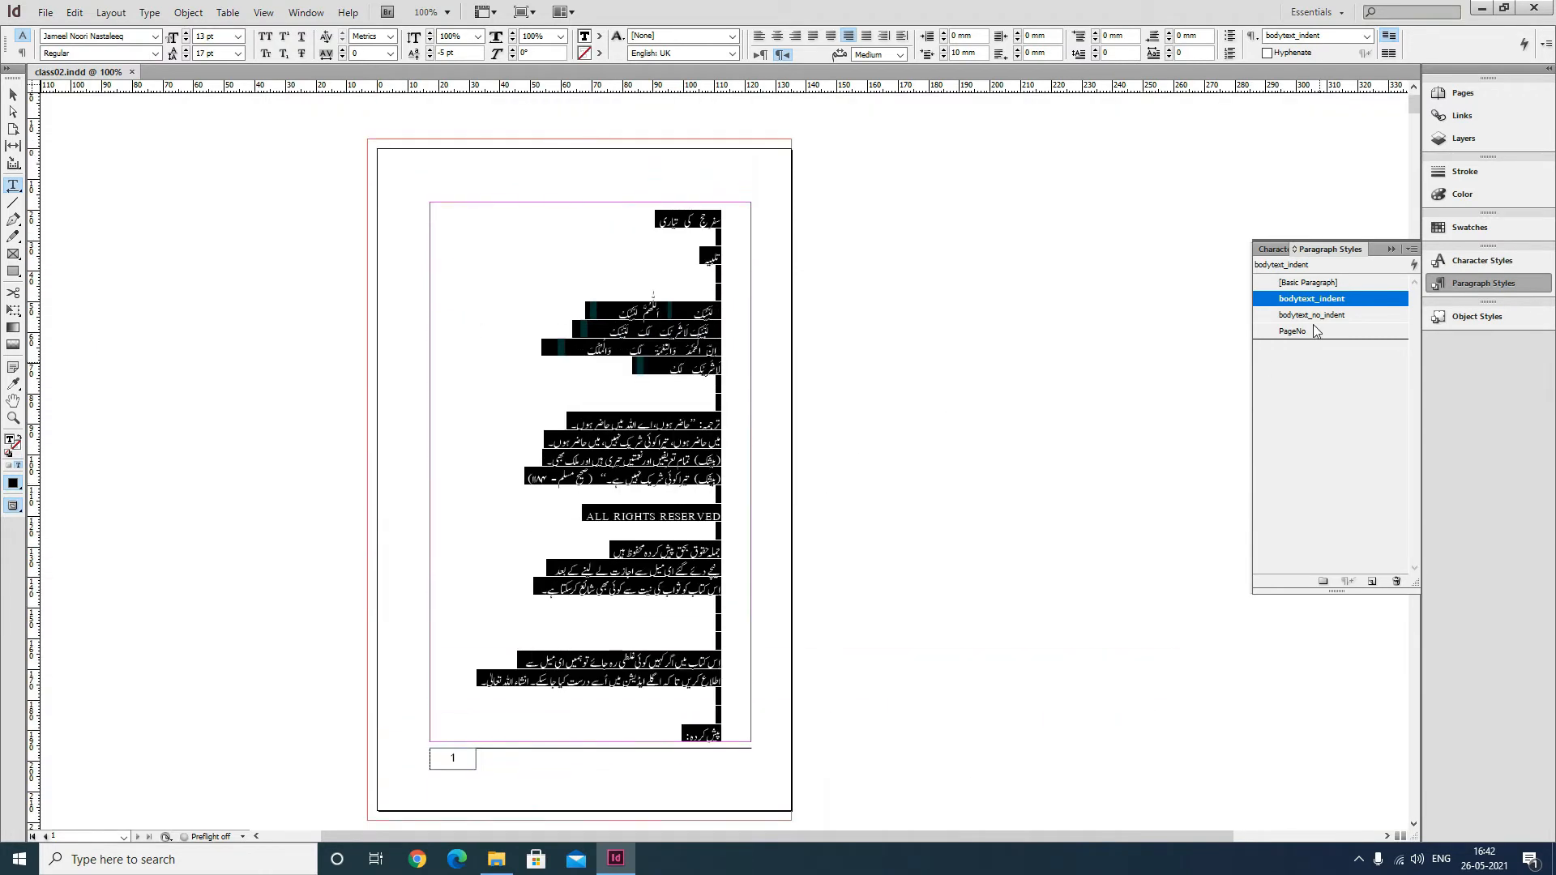
click(1314, 283)
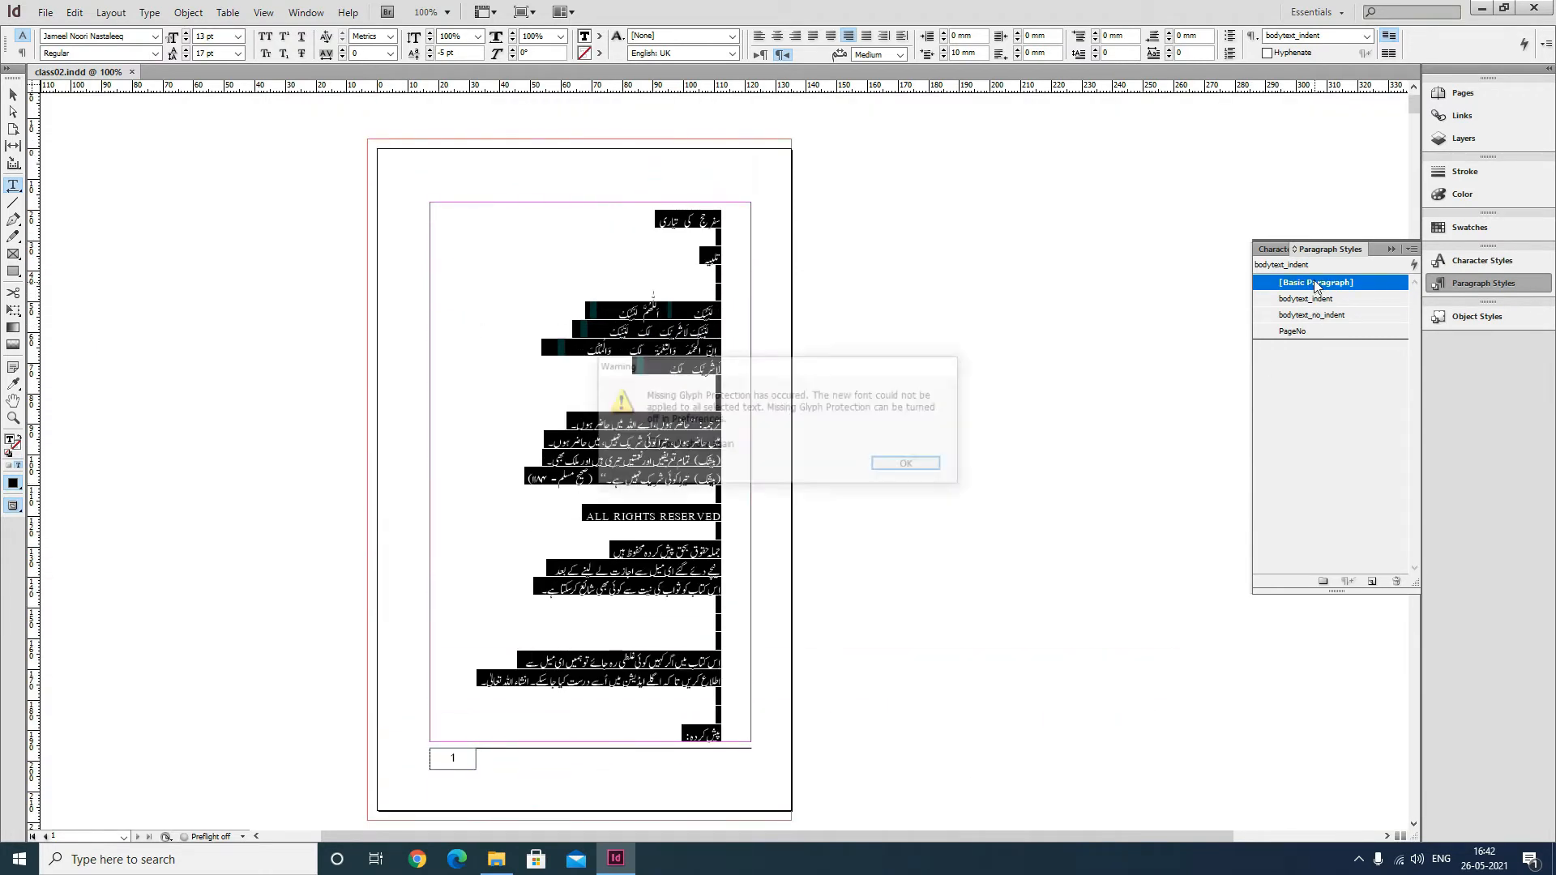
click(926, 464)
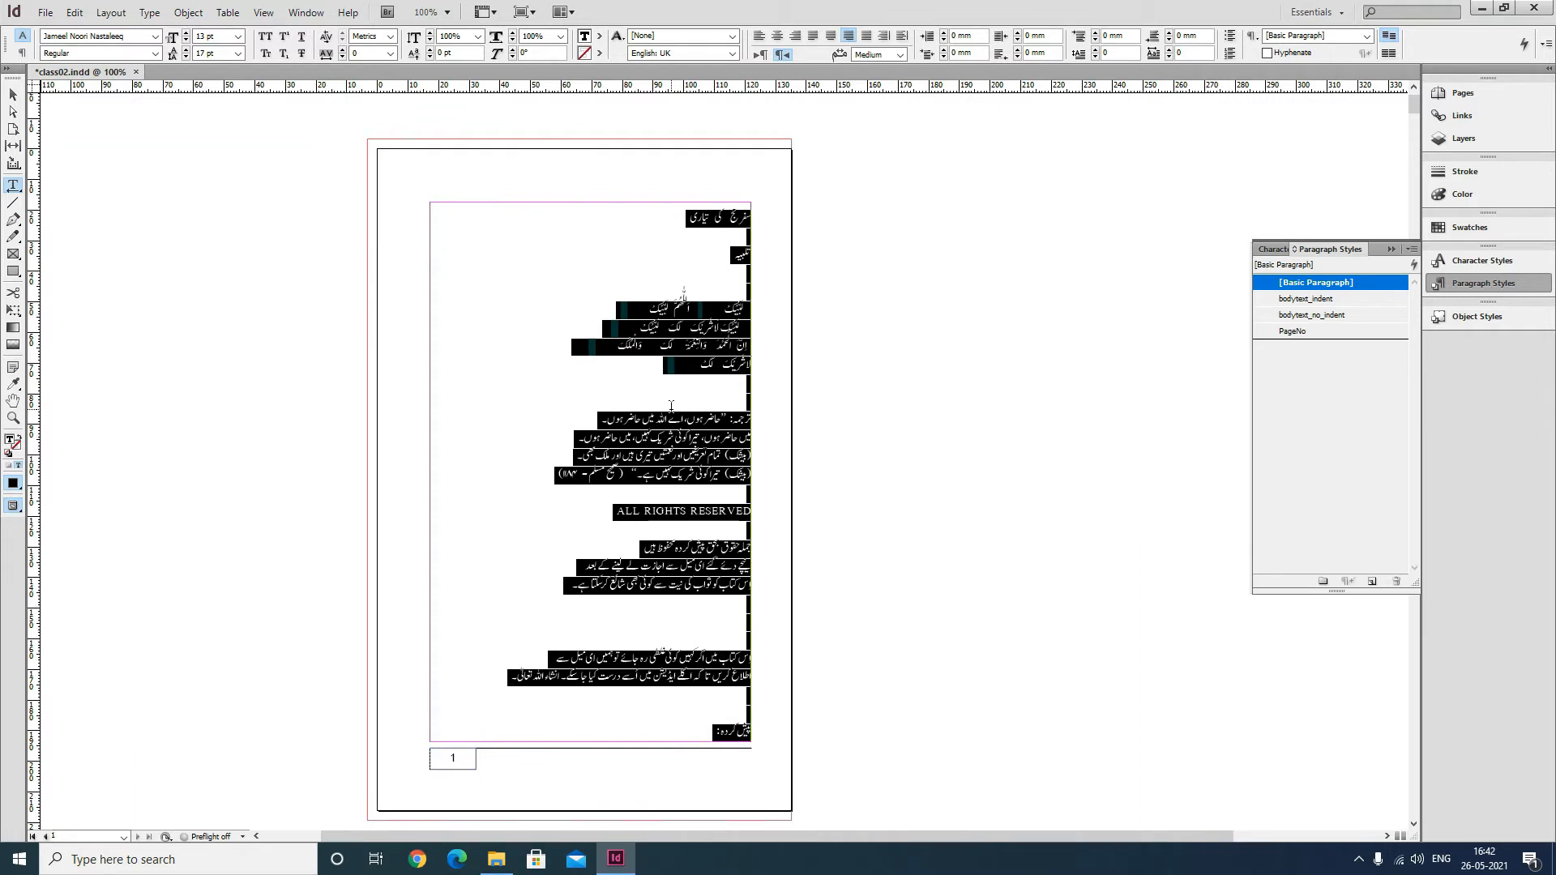
click(671, 405)
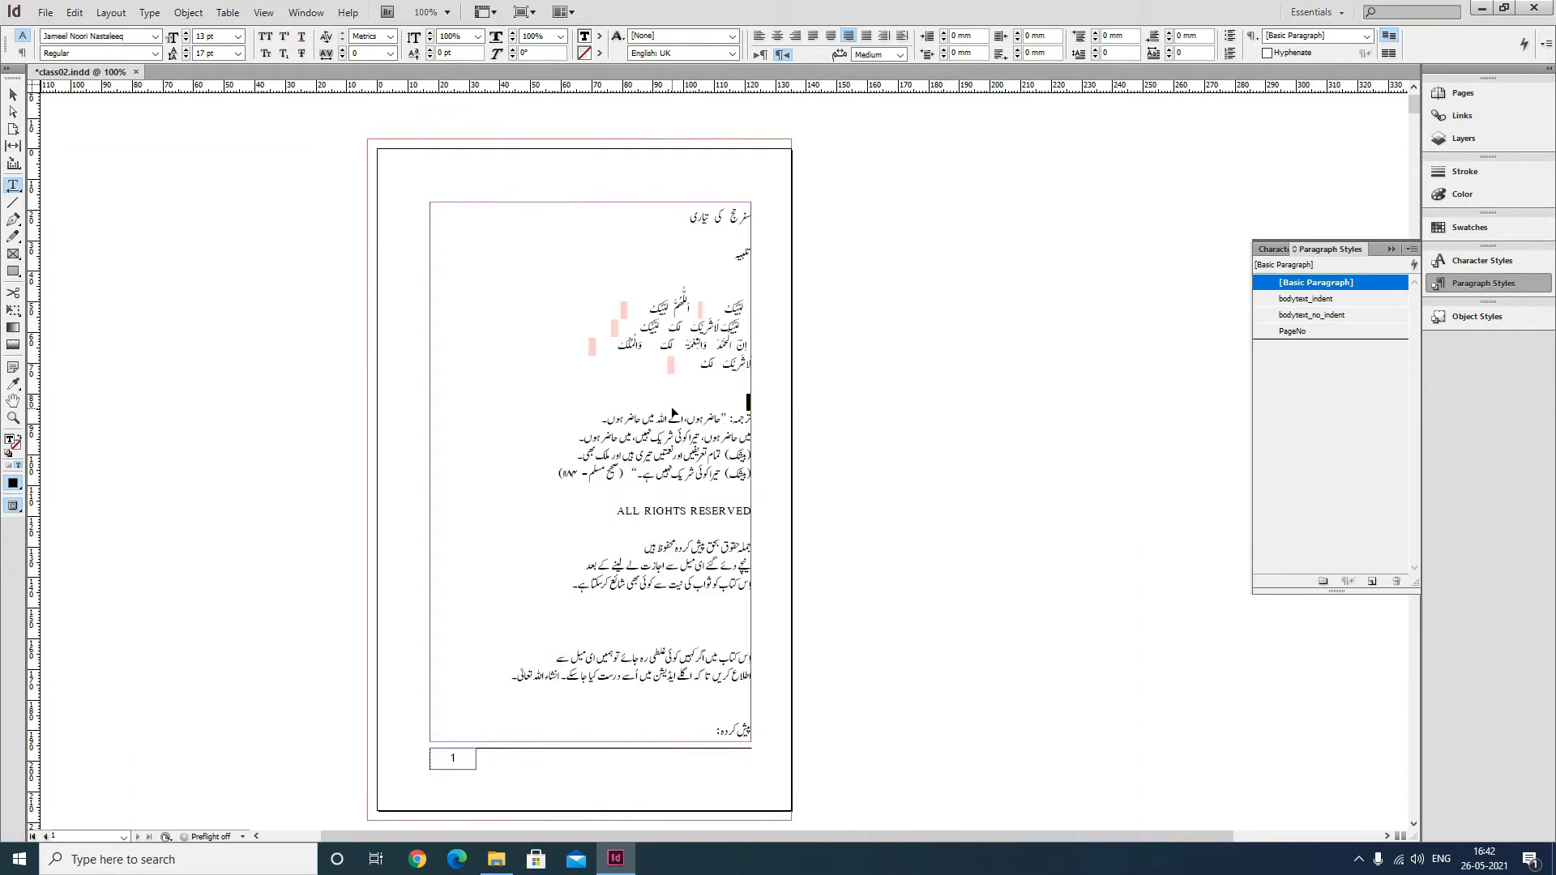
key(ctrl+s)
Select the heading line at the top of page 1 and center-align it.
click(12, 98)
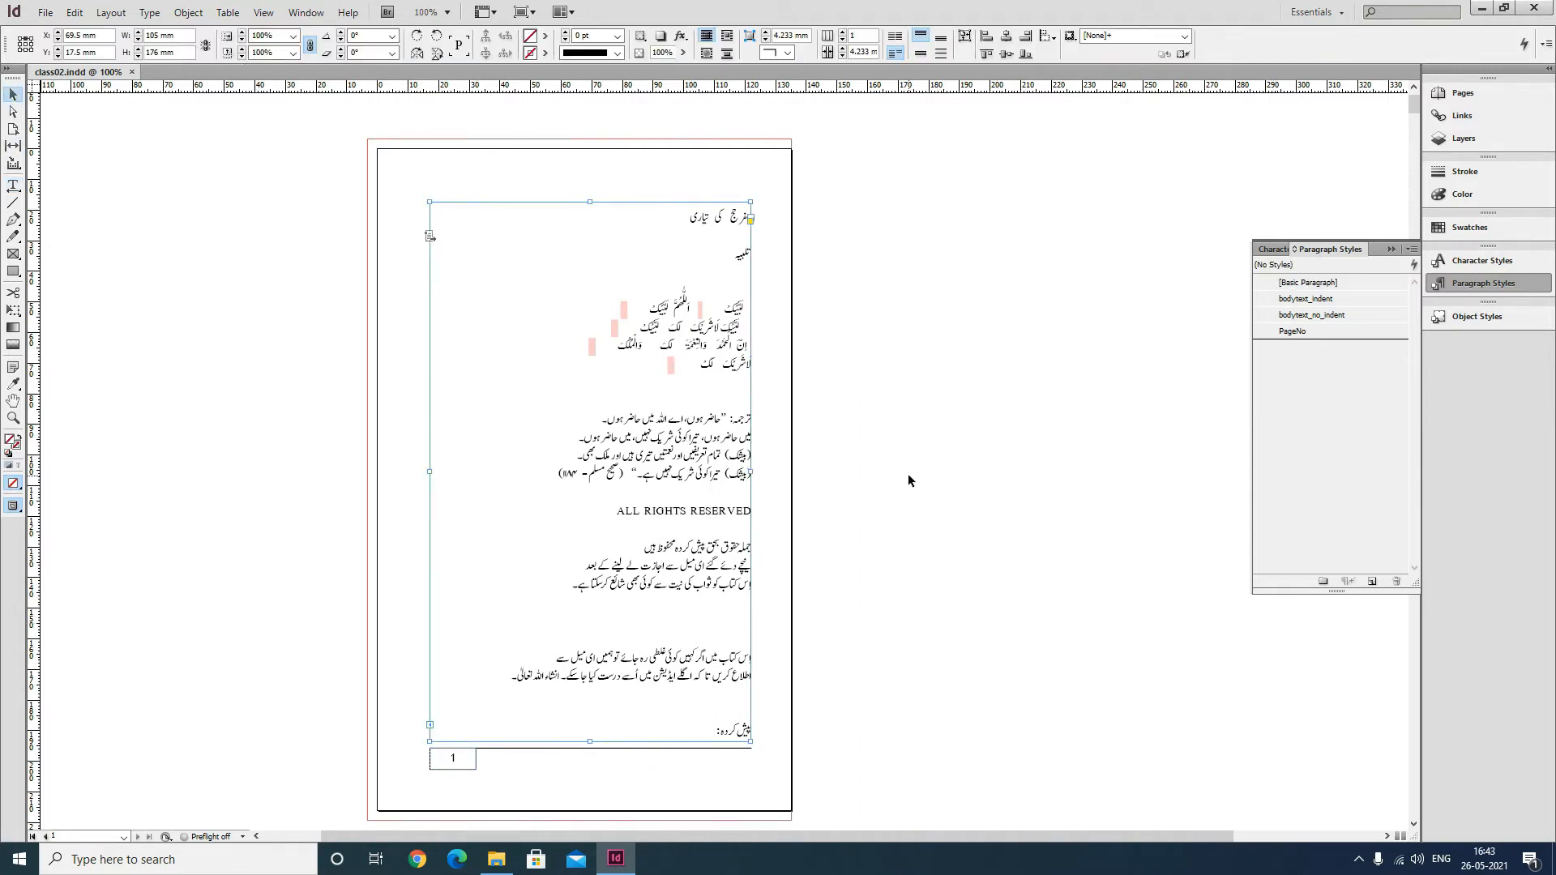
click(924, 406)
key(t)
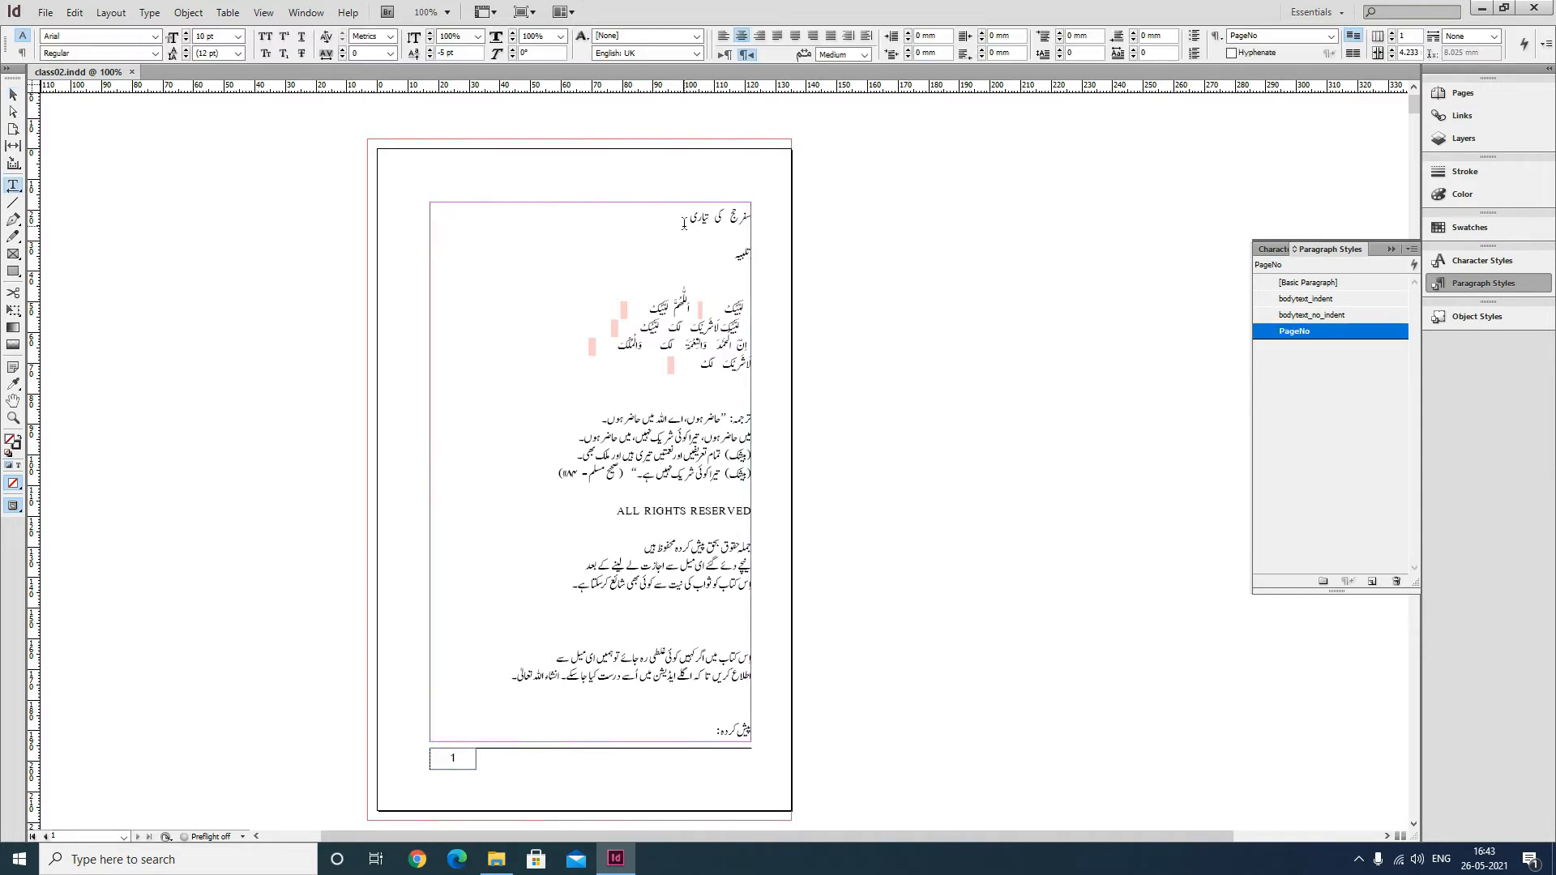
drag(685, 230, 792, 217)
click(778, 36)
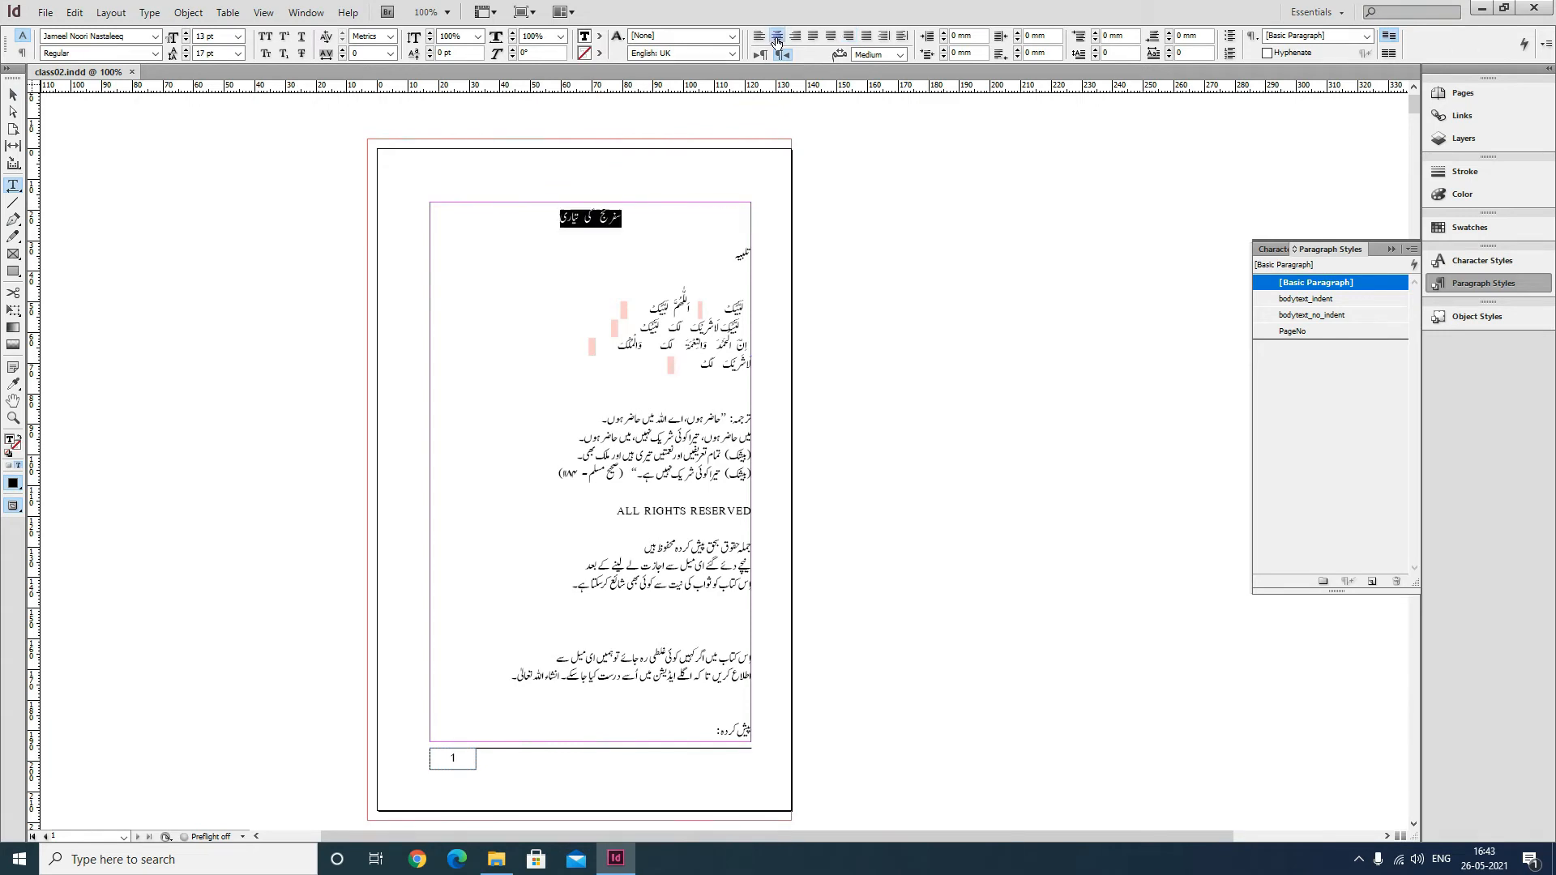
Set the heading's font size to 36 pt and its leading to Auto.
text(36)
key(Tab)
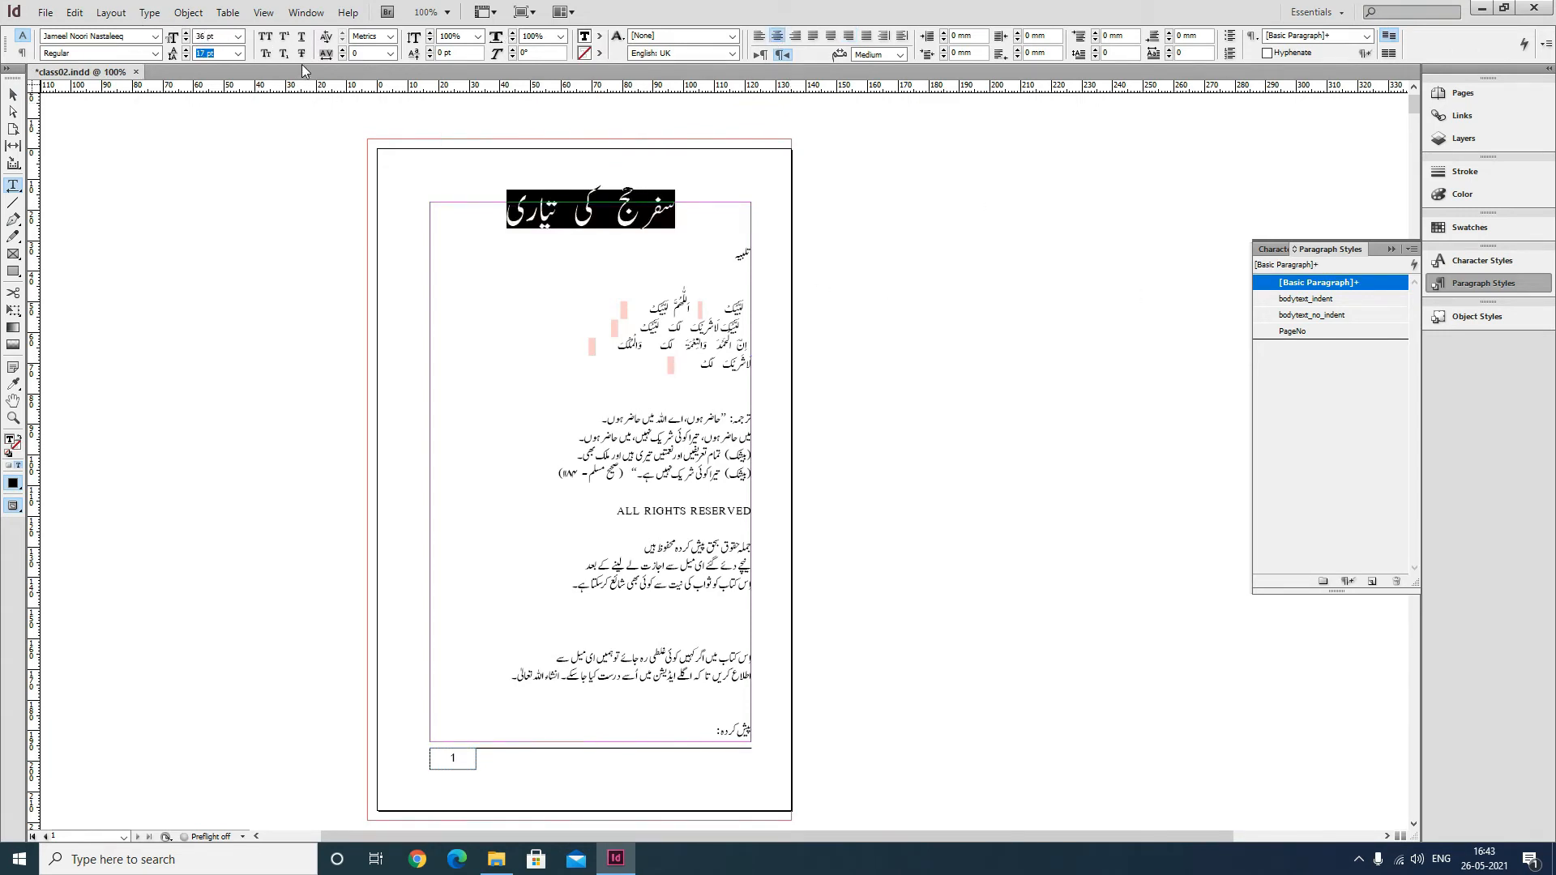
click(238, 53)
click(207, 67)
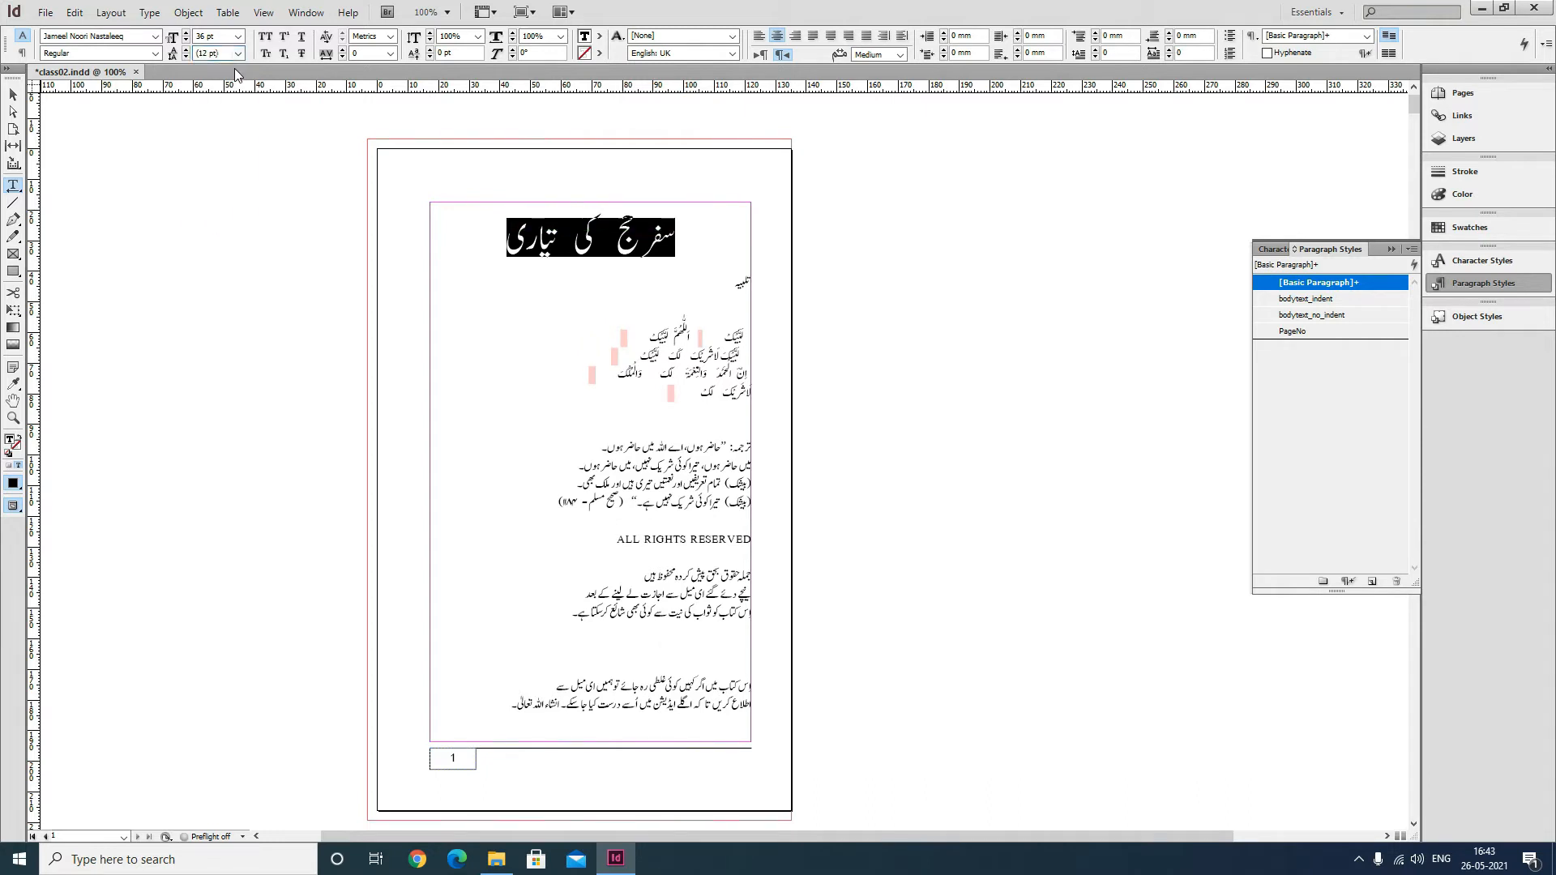
Break the heading into three lines with one word on each line.
click(641, 256)
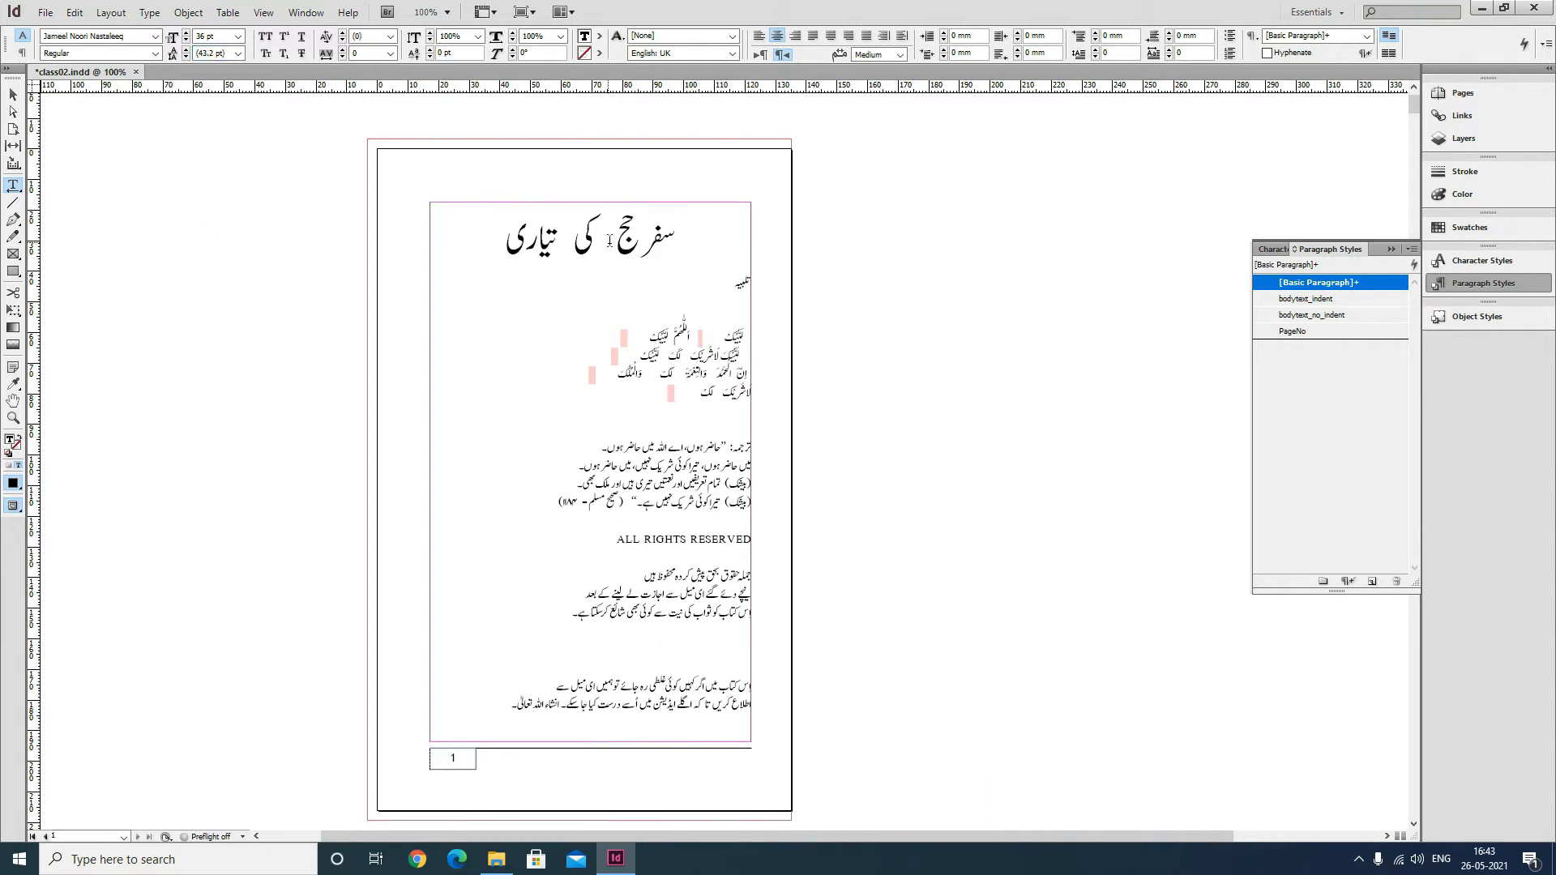
drag(613, 241, 599, 241)
click(574, 243)
key(Left)
key(Return)
key(BackSpace)
key(Return)
key(Left)
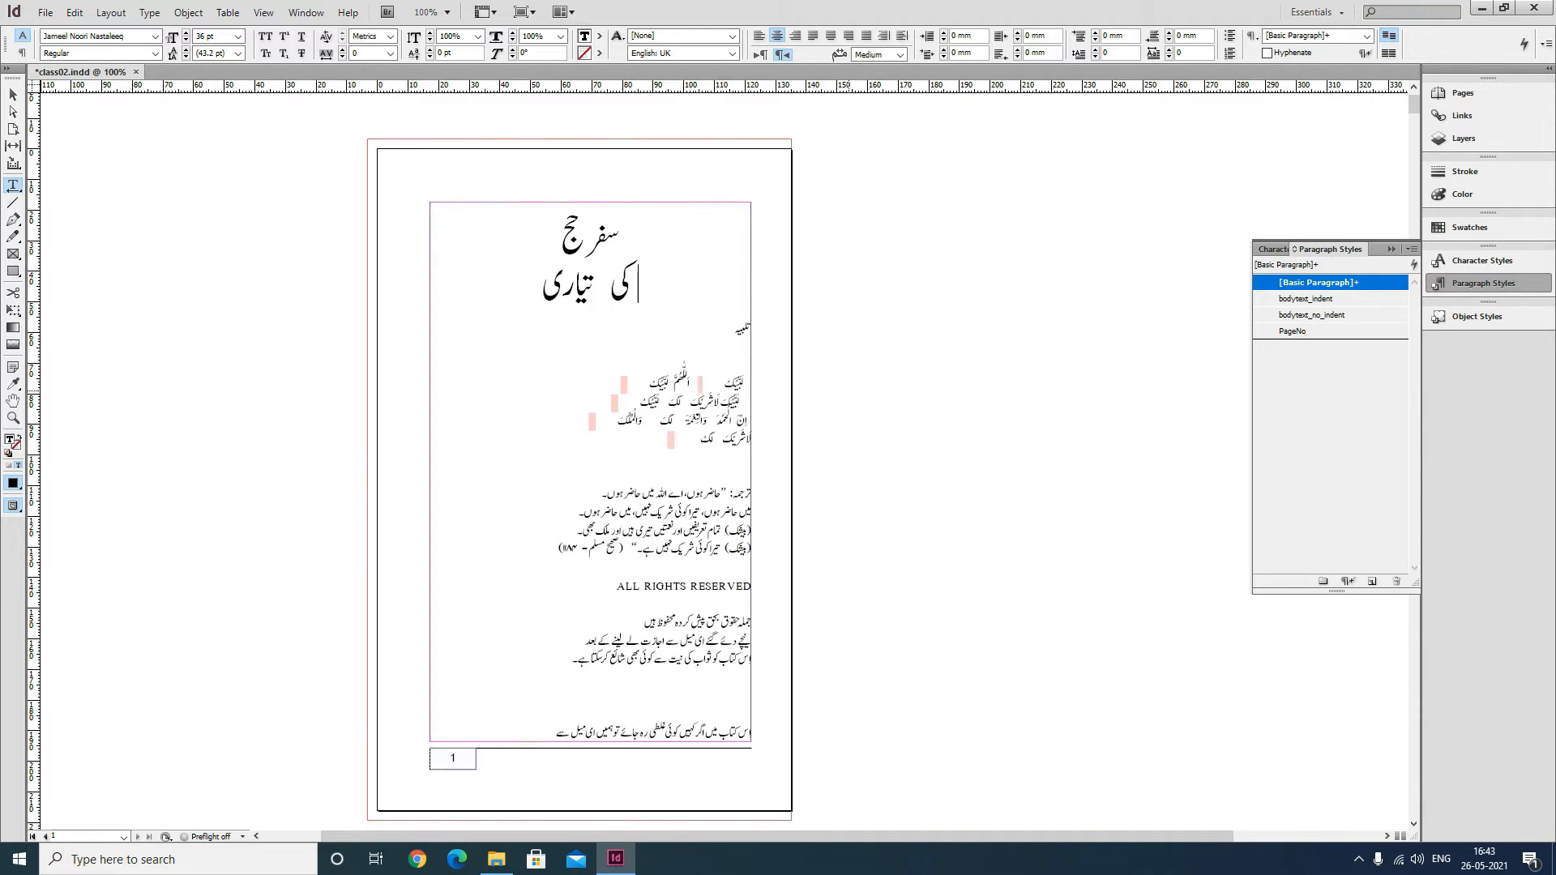
key(Left)
key(Return)
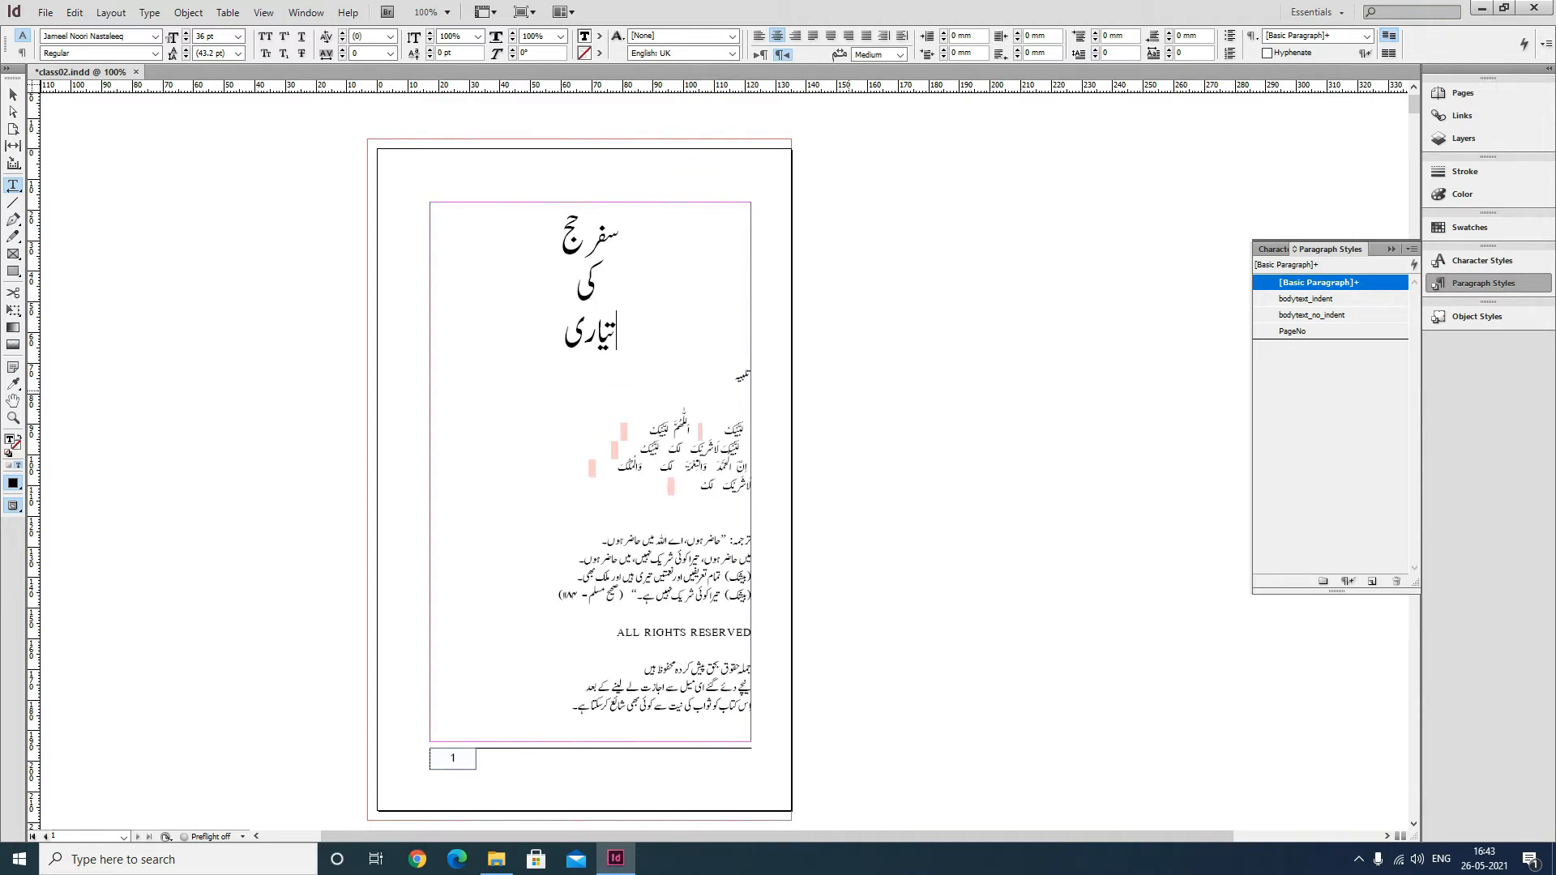
Insert a page break after the heading so the remaining text moves to the next page.
click(562, 339)
drag(734, 377, 642, 486)
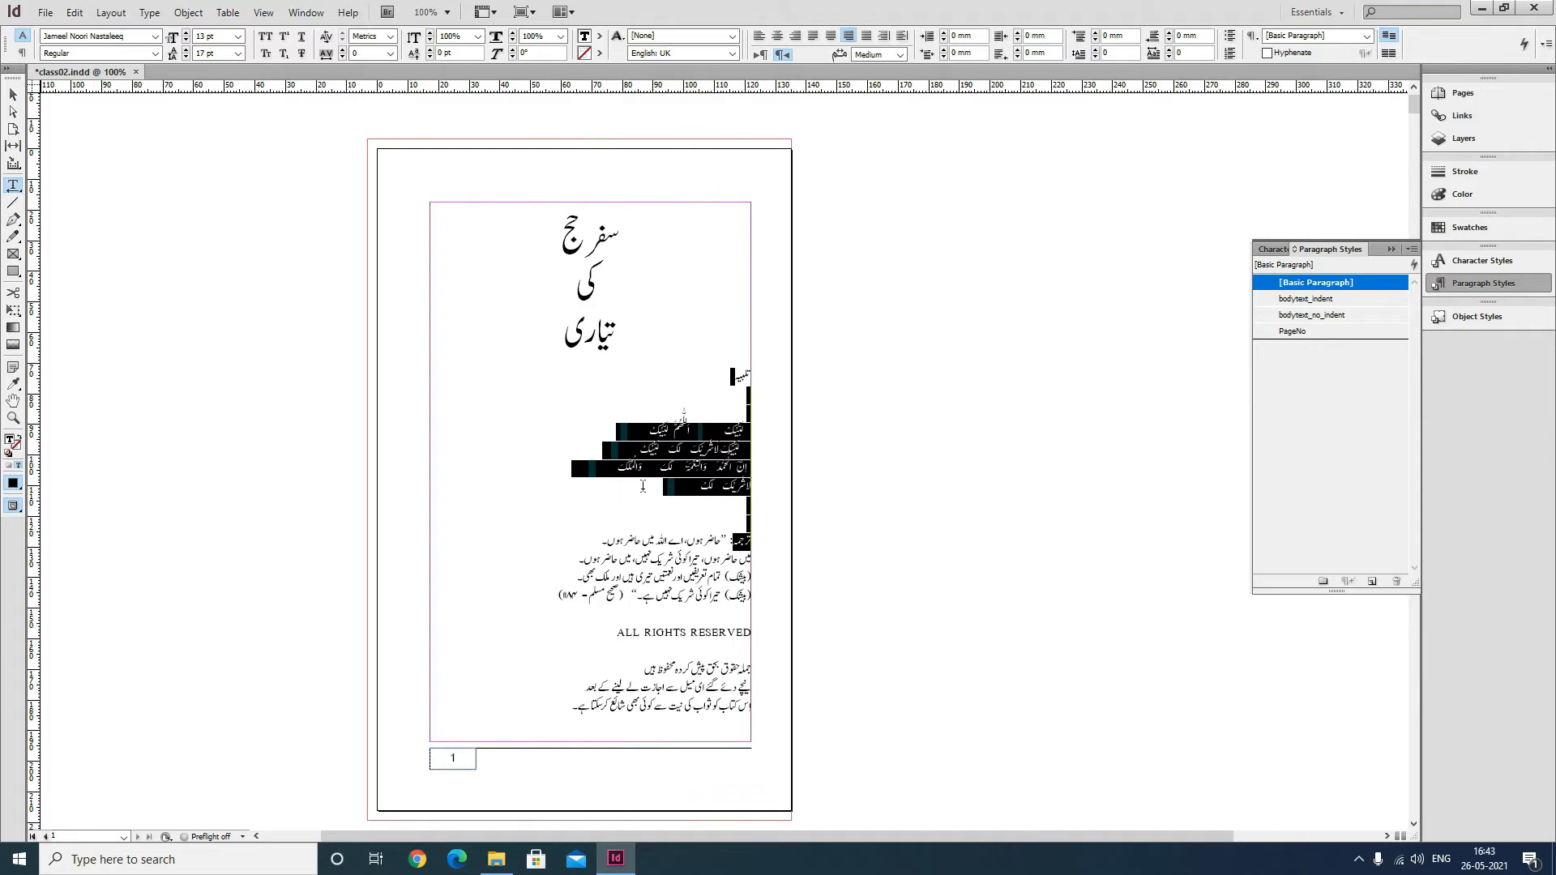
click(552, 331)
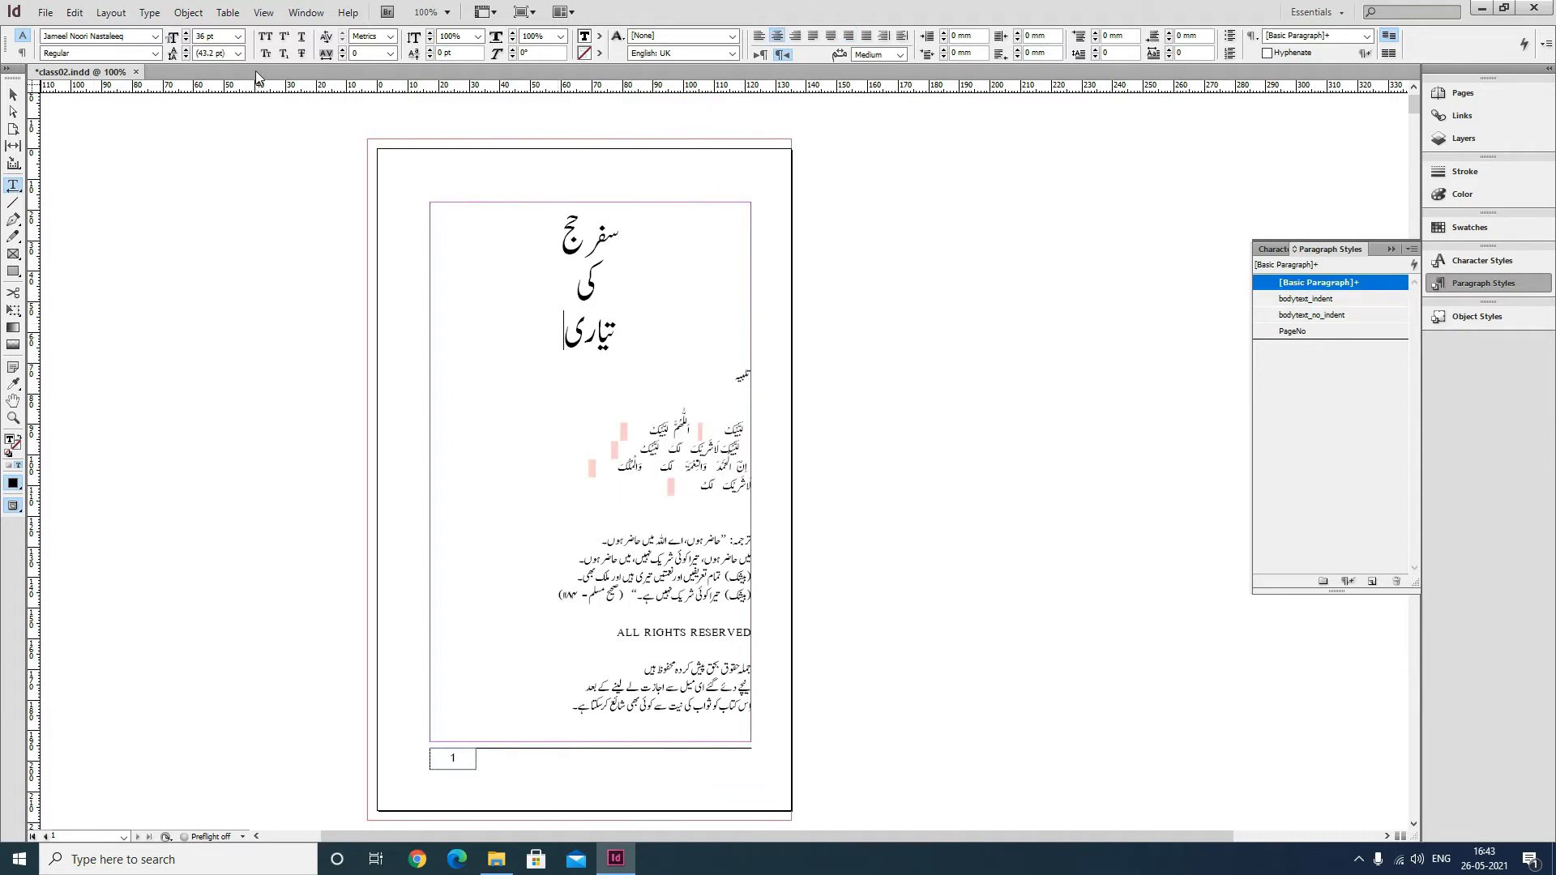
click(150, 13)
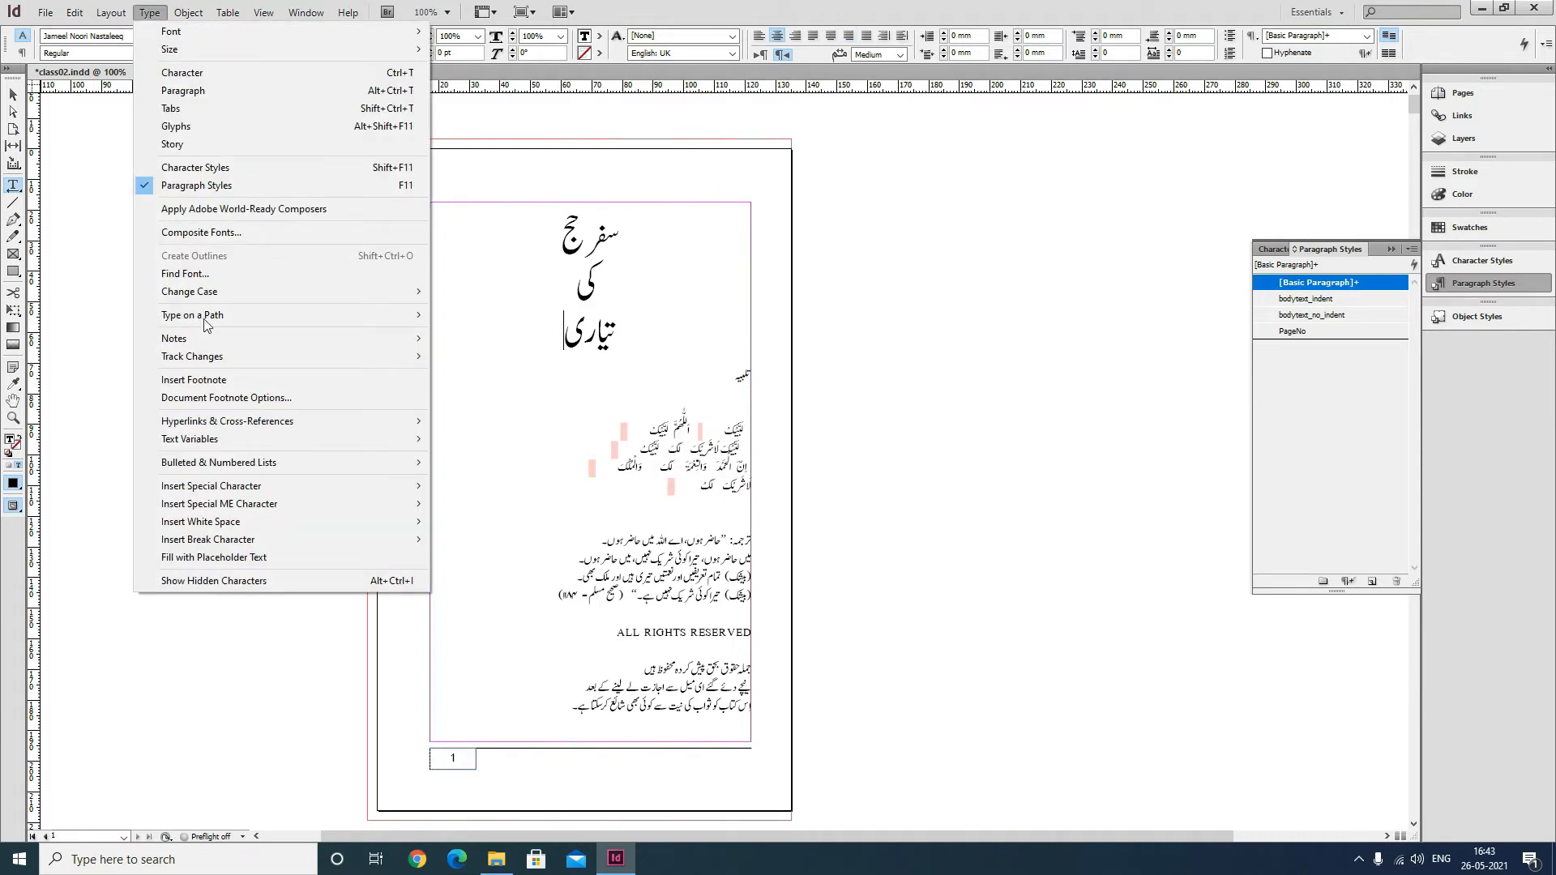
mouse_move(235, 539)
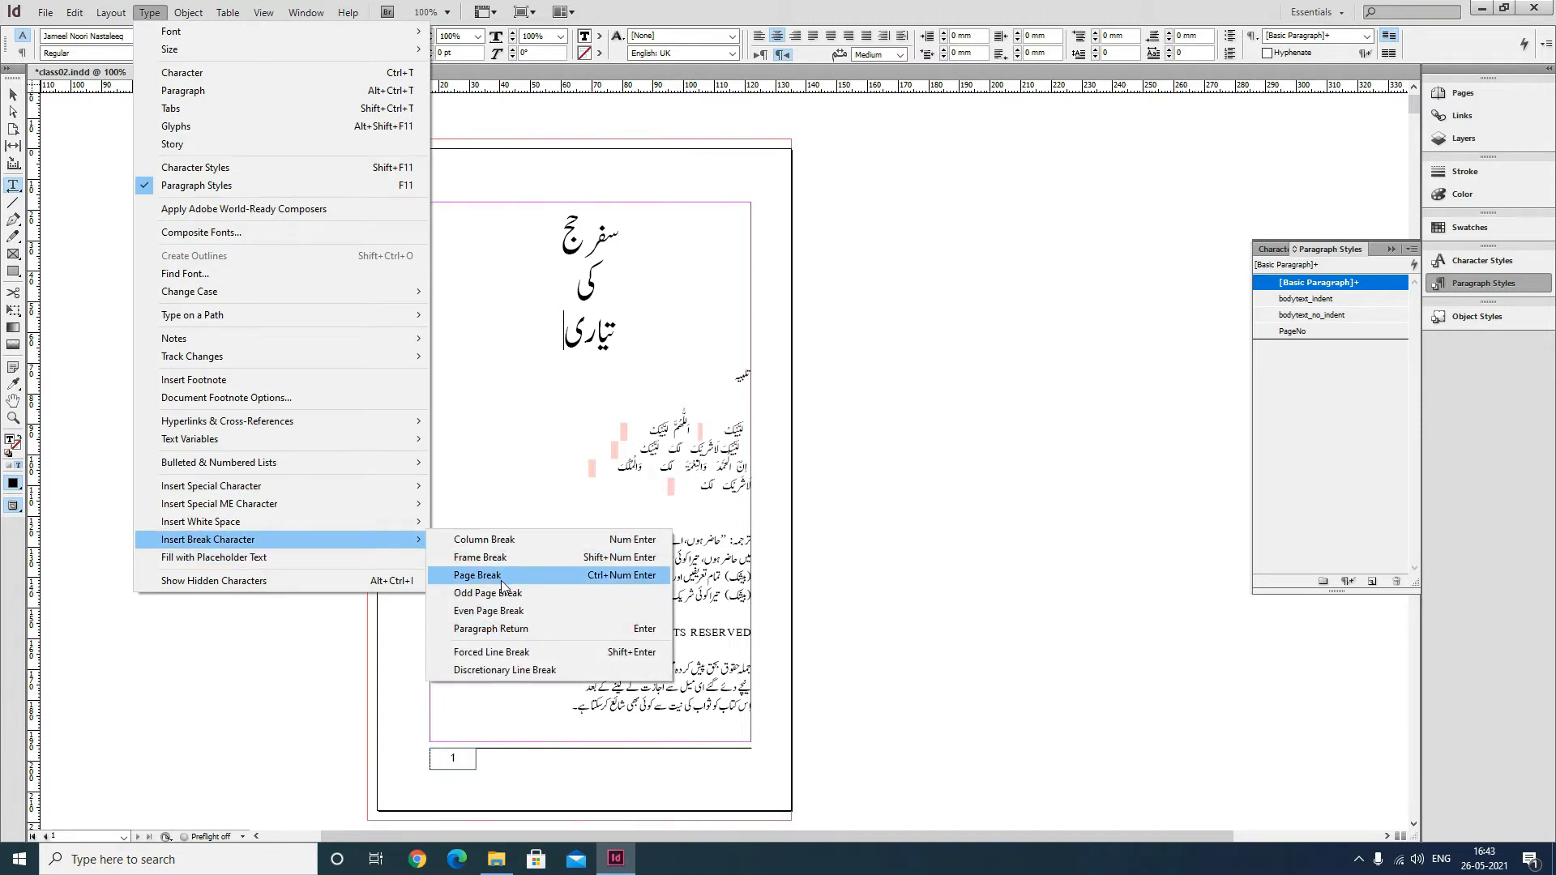
click(624, 576)
scroll(810, 515, up, 4)
scroll(810, 515, down, 5)
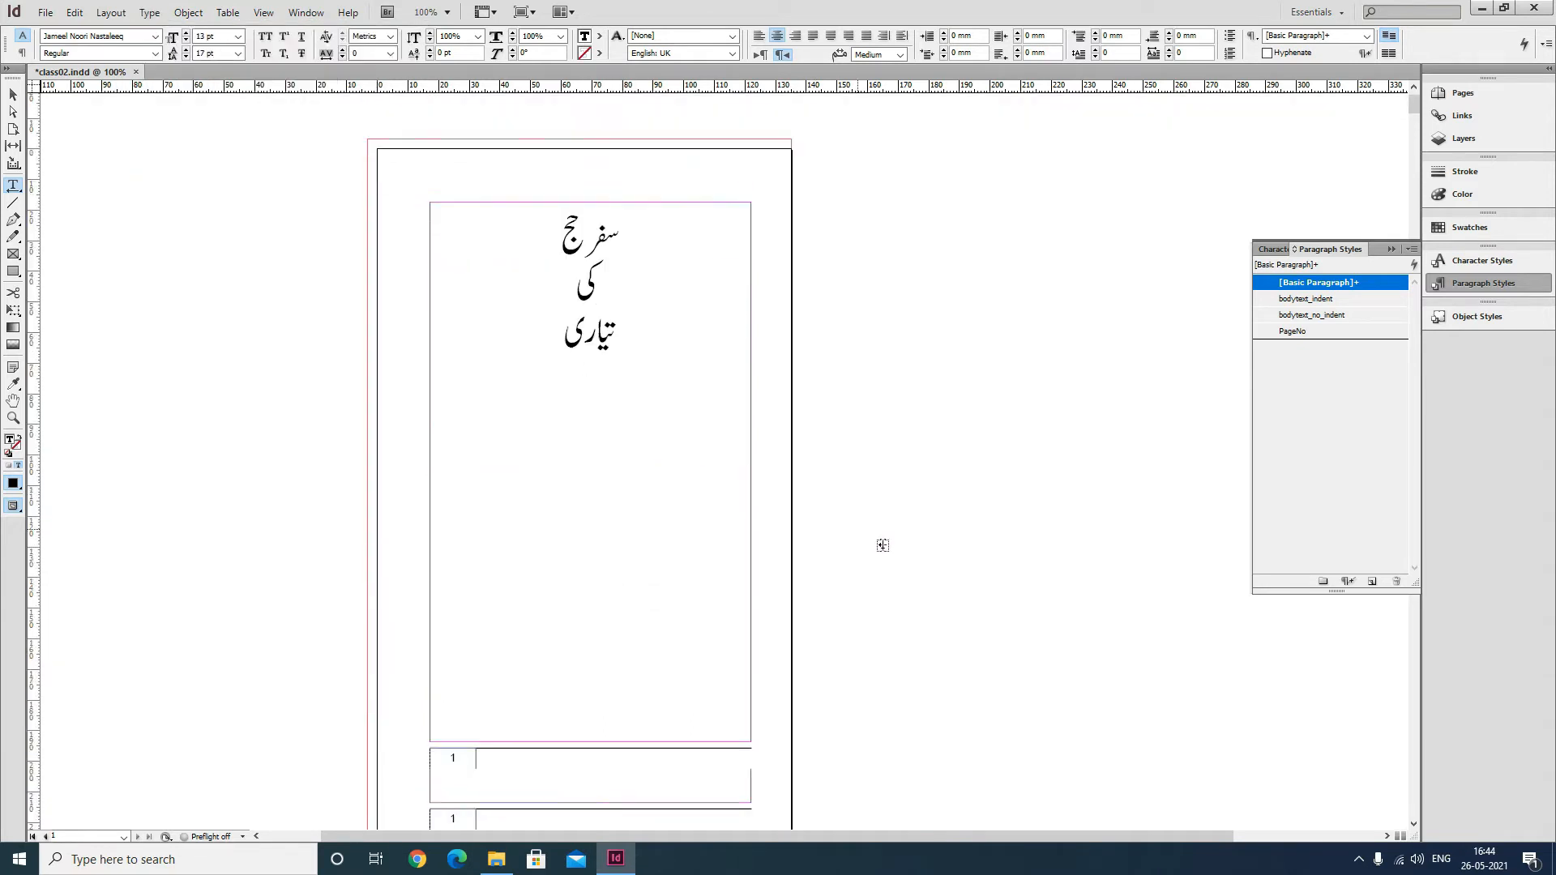
Delete the blank lines at the start of the text on page 2.
click(1124, 584)
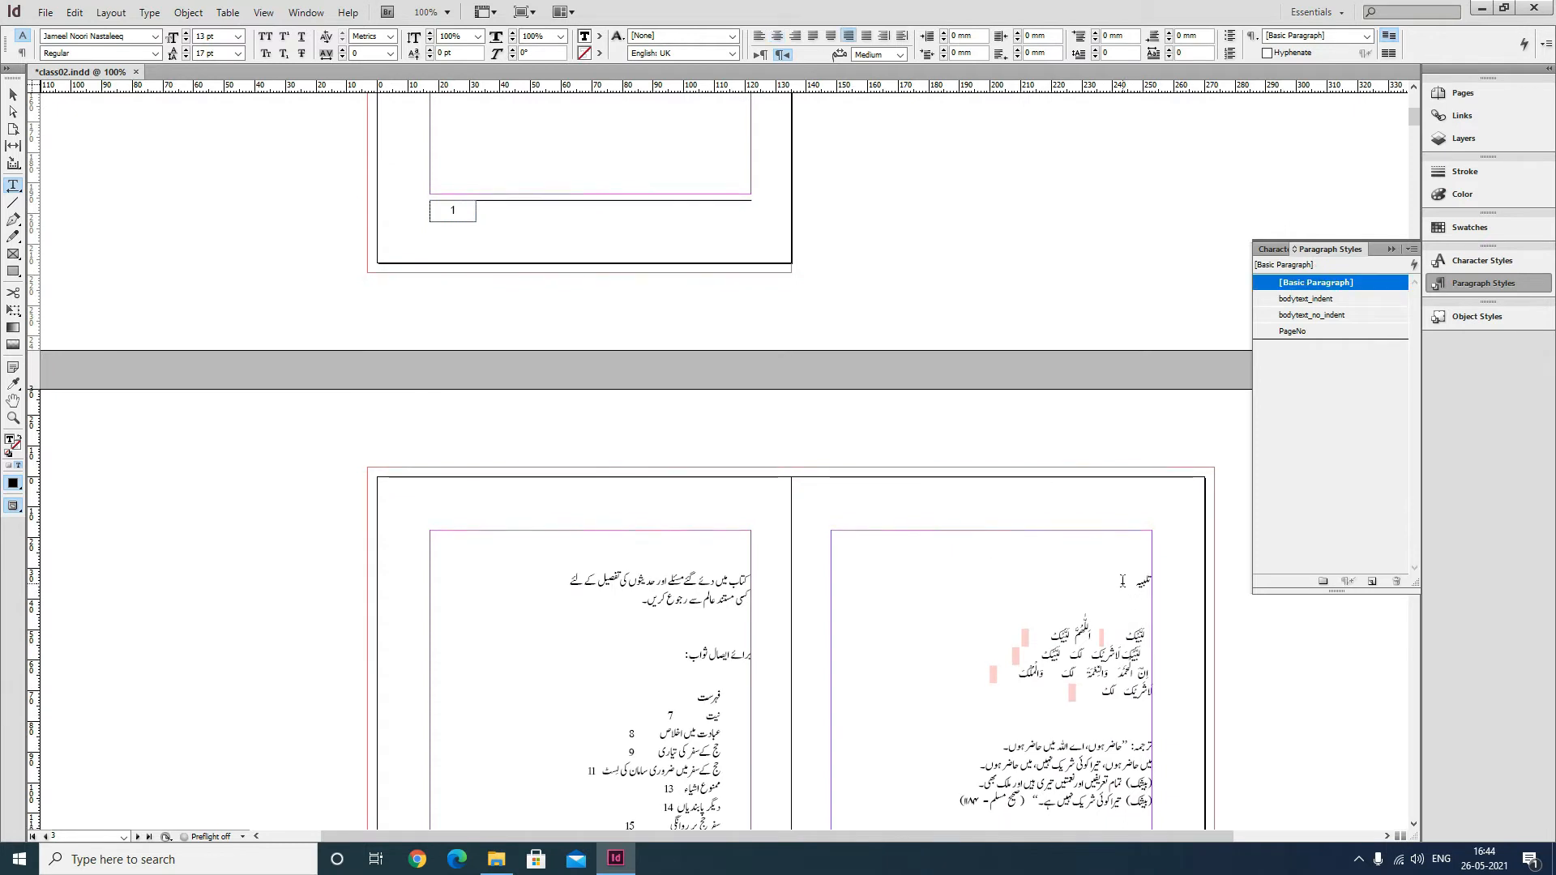
key(Home)
key(BackSpace)
key(BackSpace)
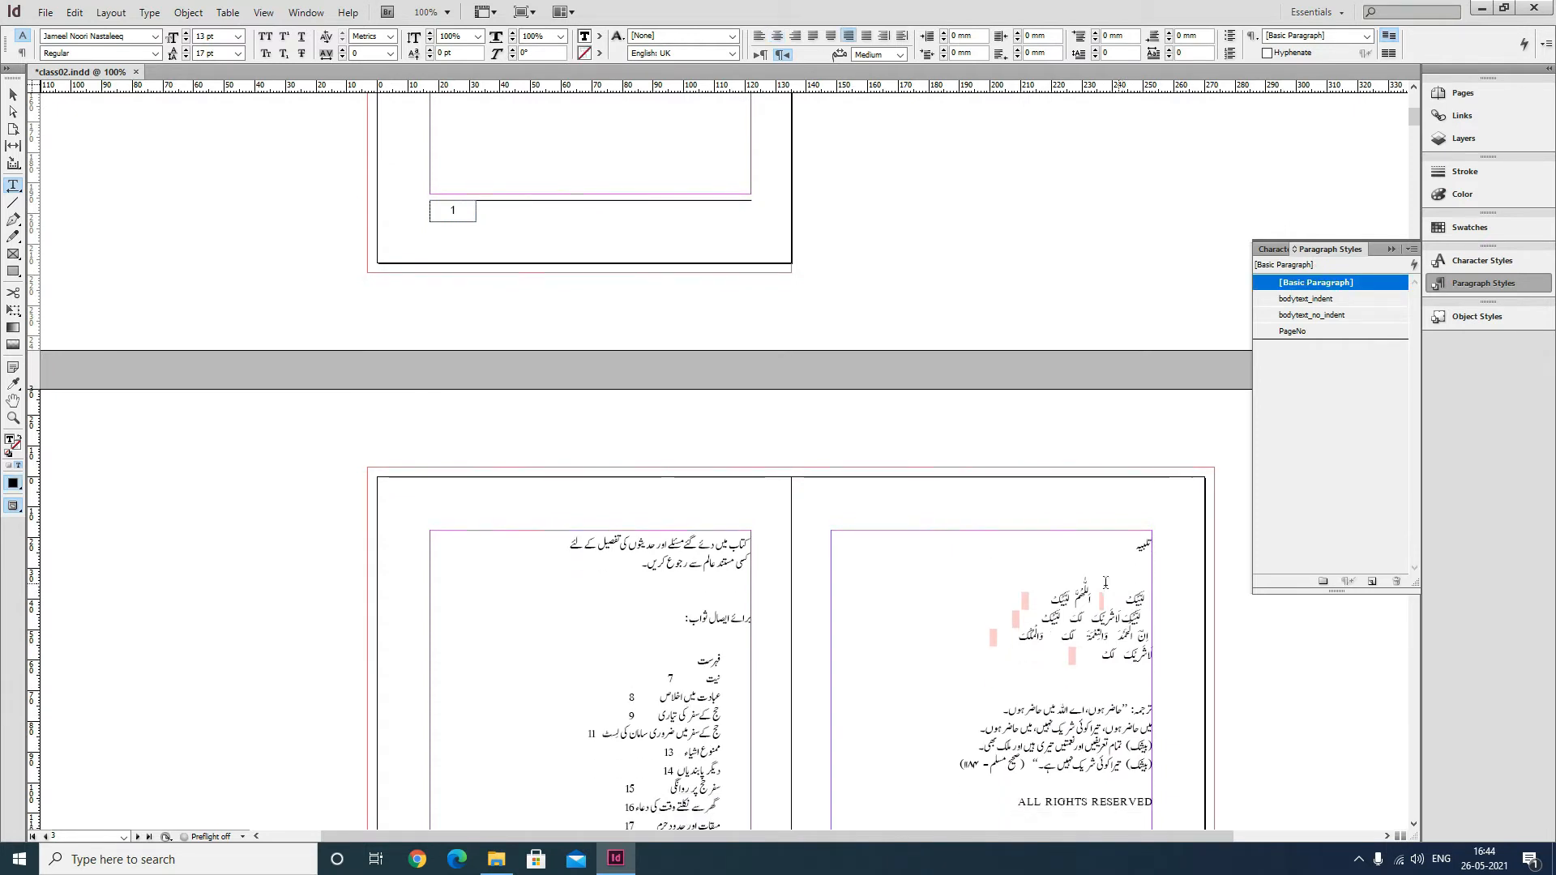
Set the page 1 text frame's vertical justification to Center in Text Frame Options.
scroll(1046, 559, up, 5)
click(13, 95)
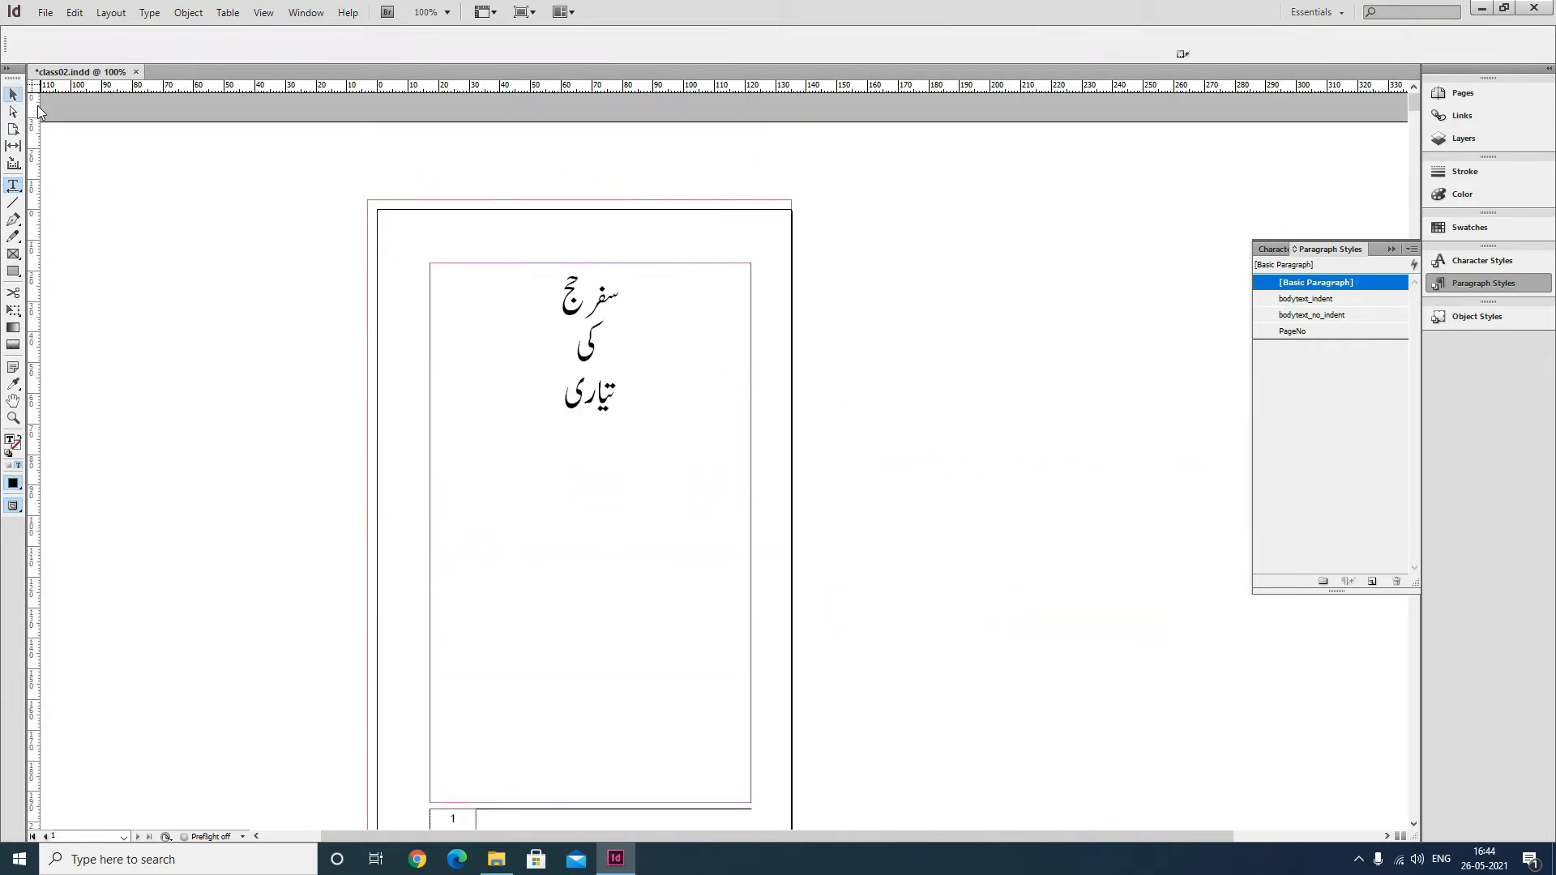
click(608, 304)
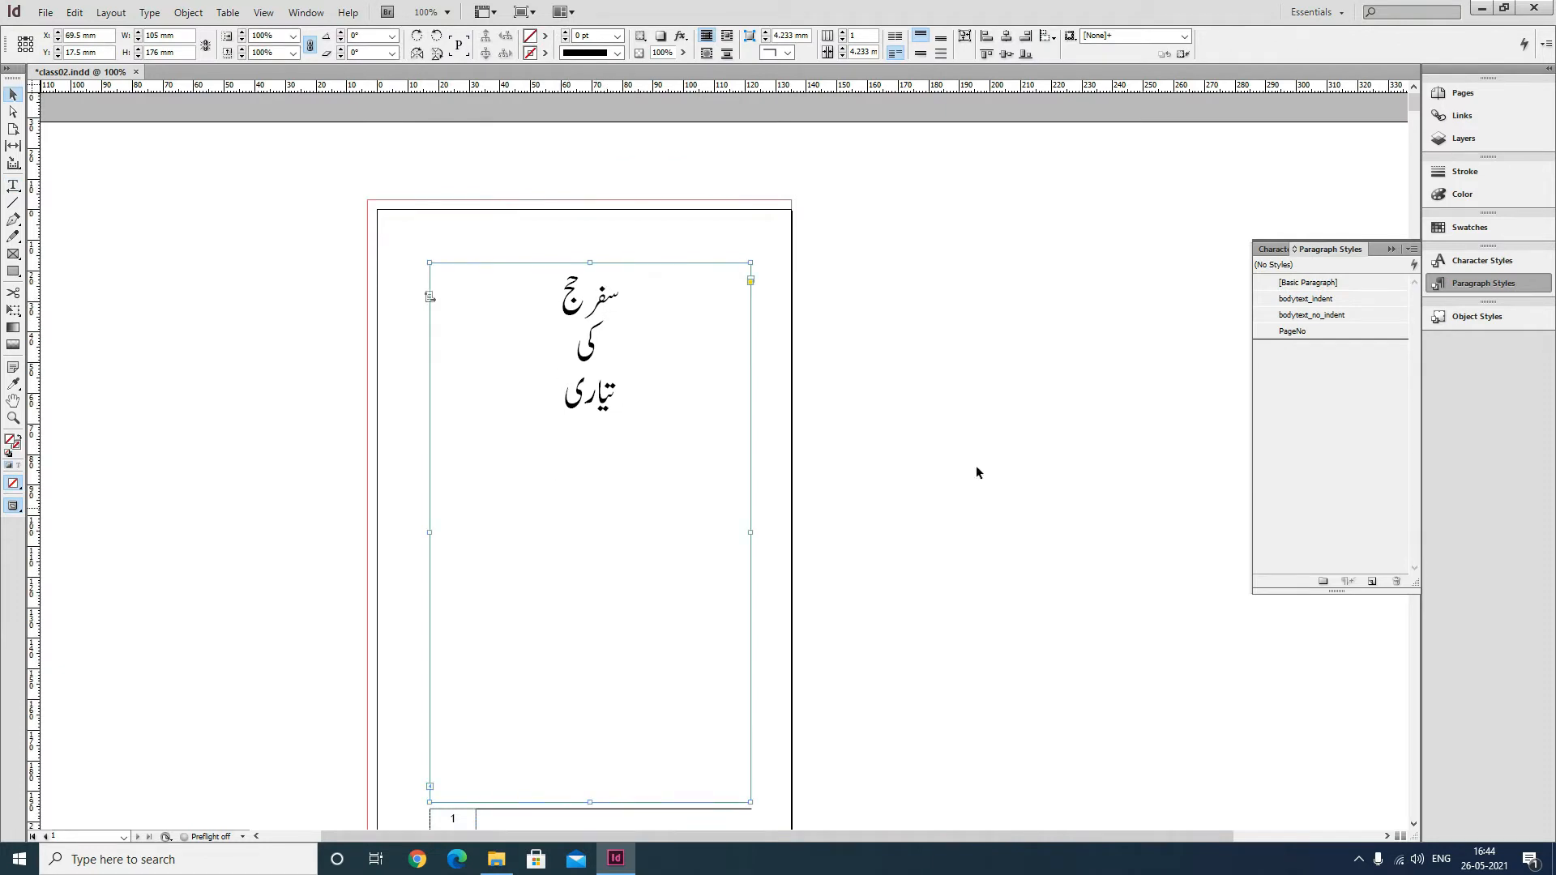
click(1294, 331)
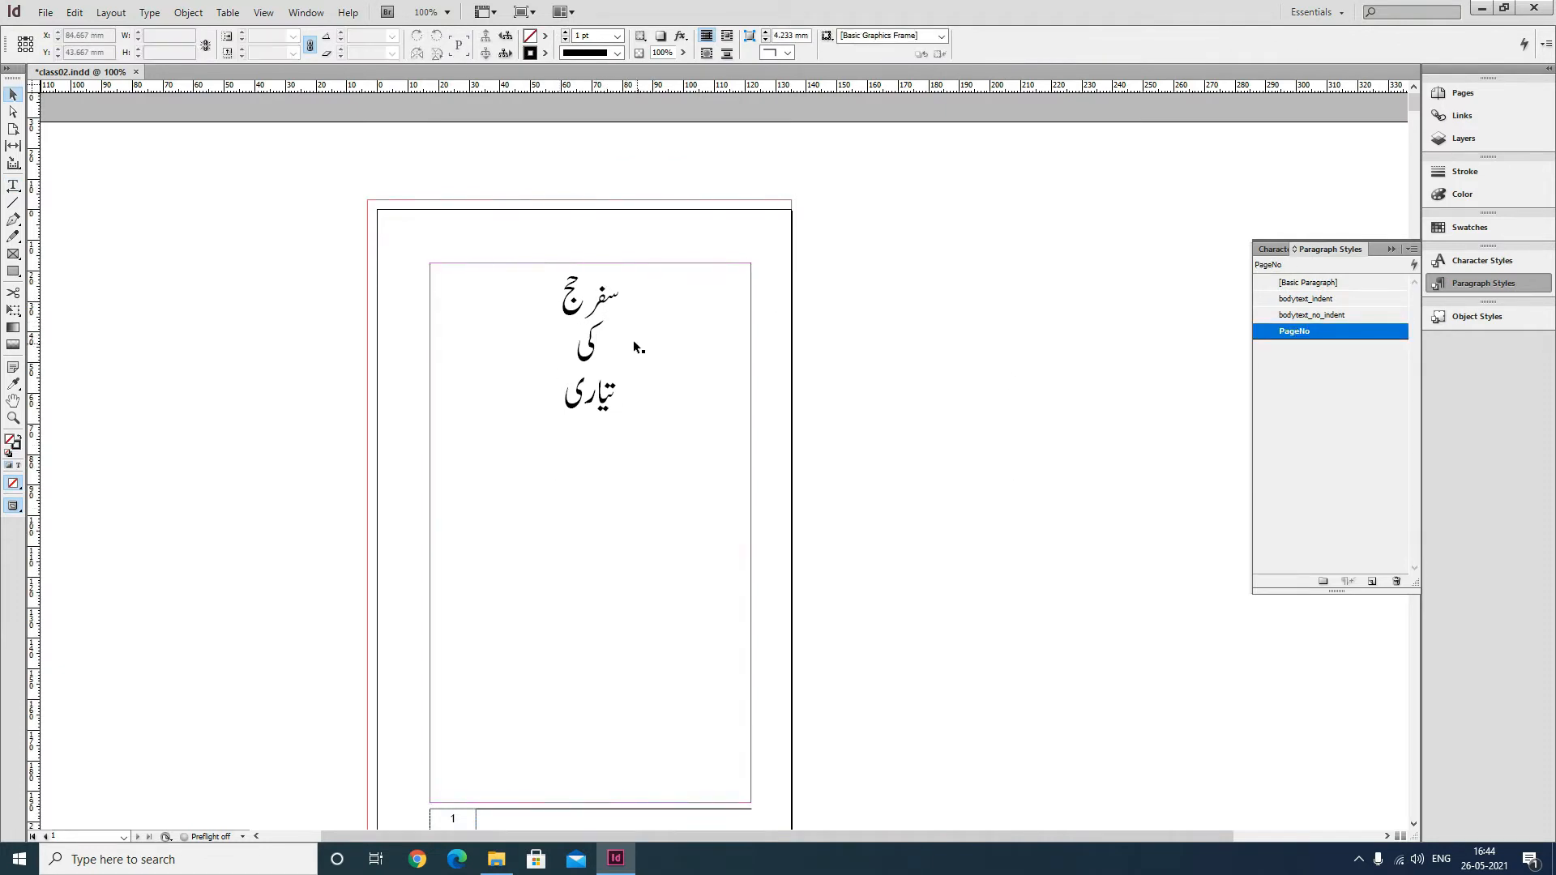
click(614, 319)
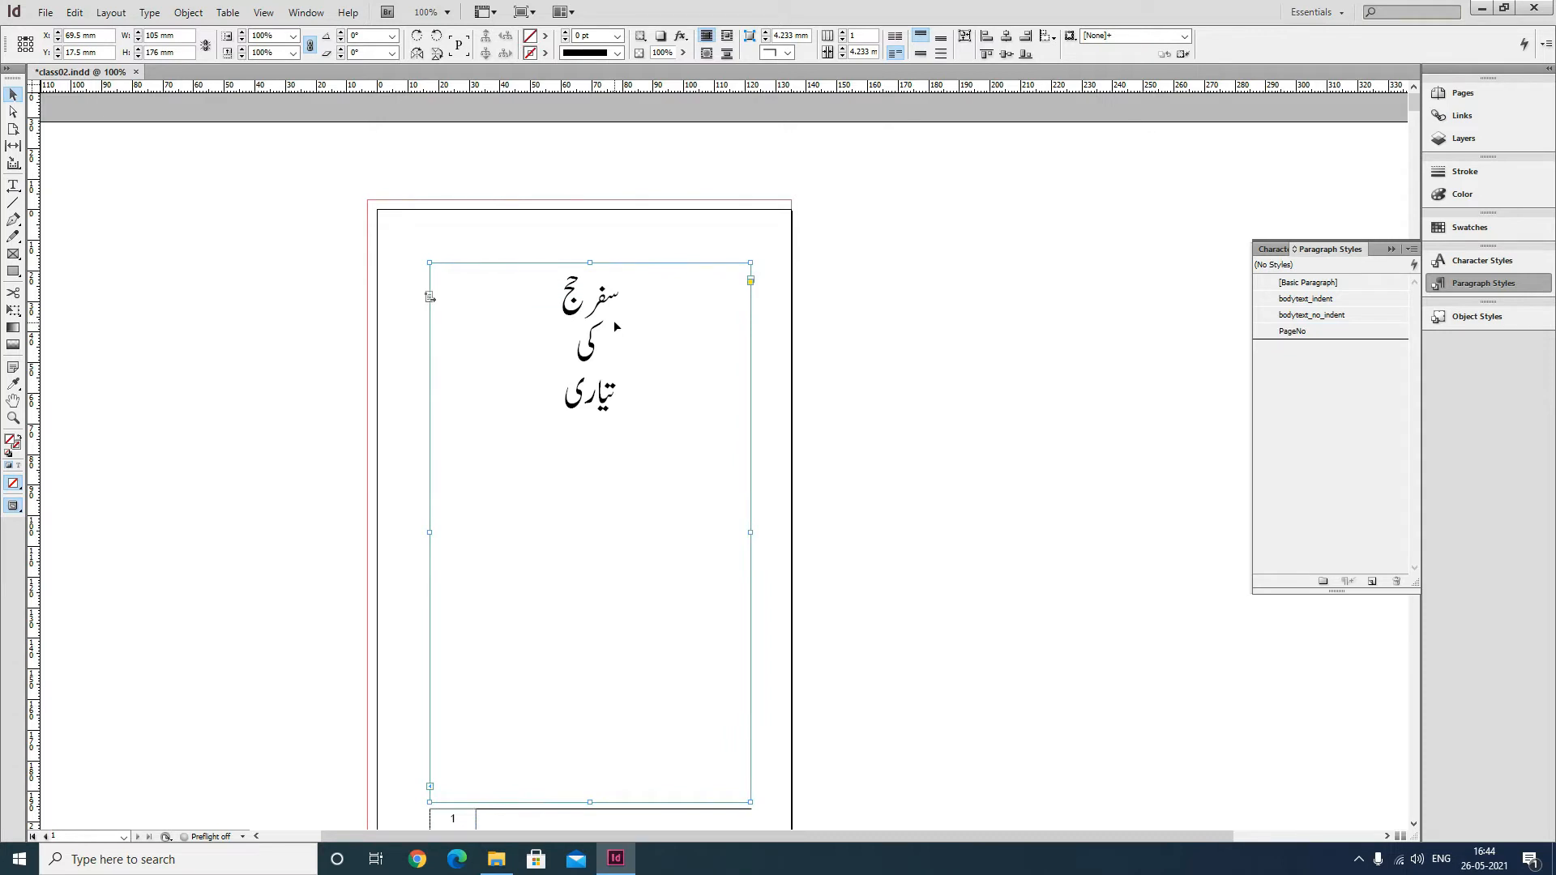
click(188, 12)
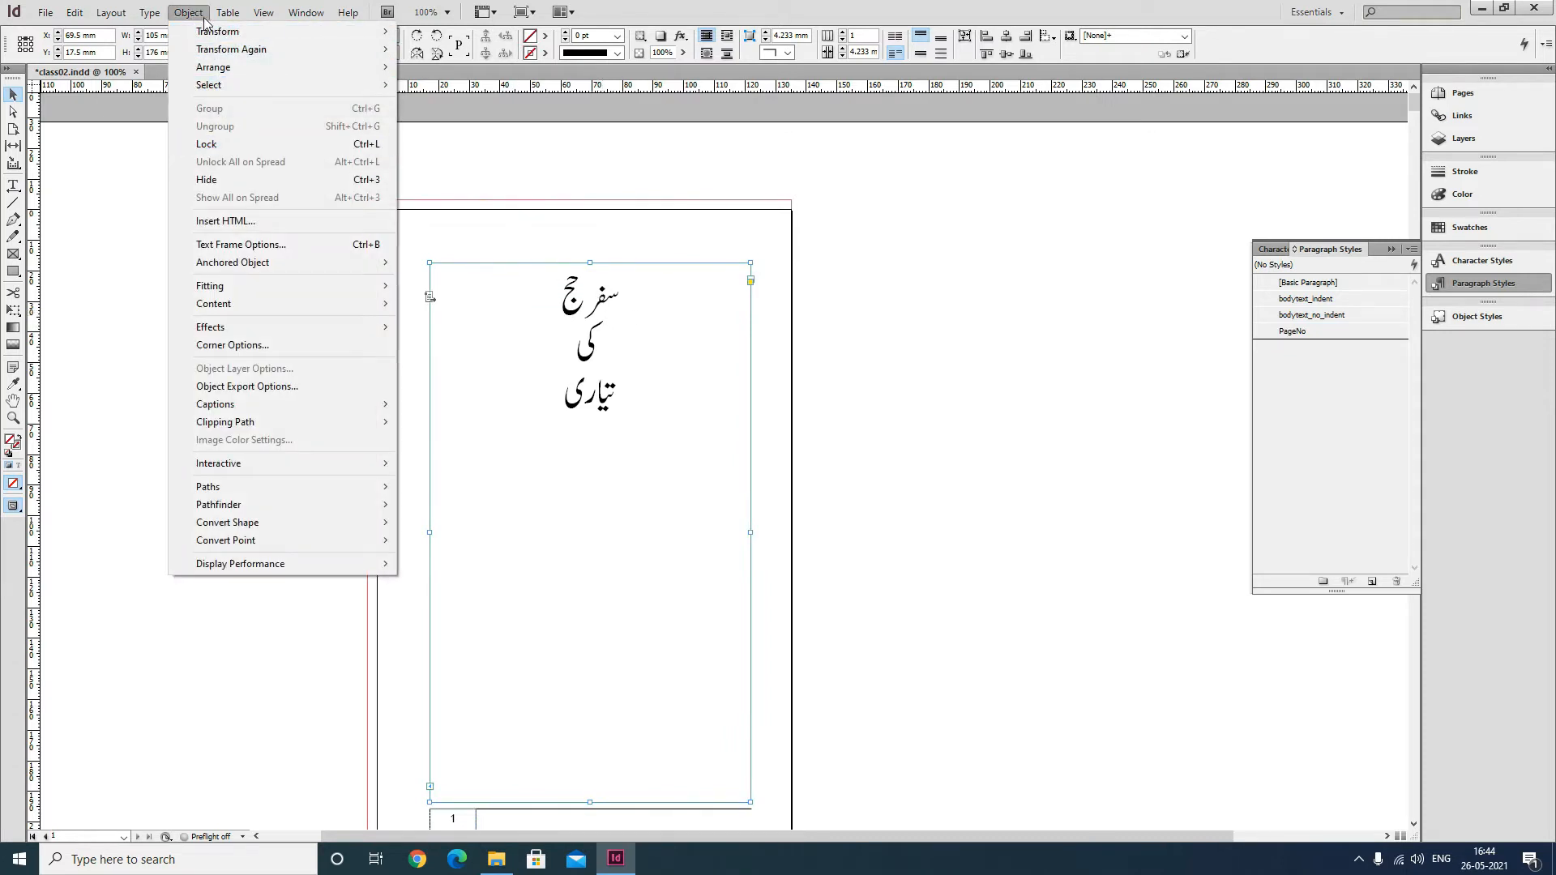
click(236, 246)
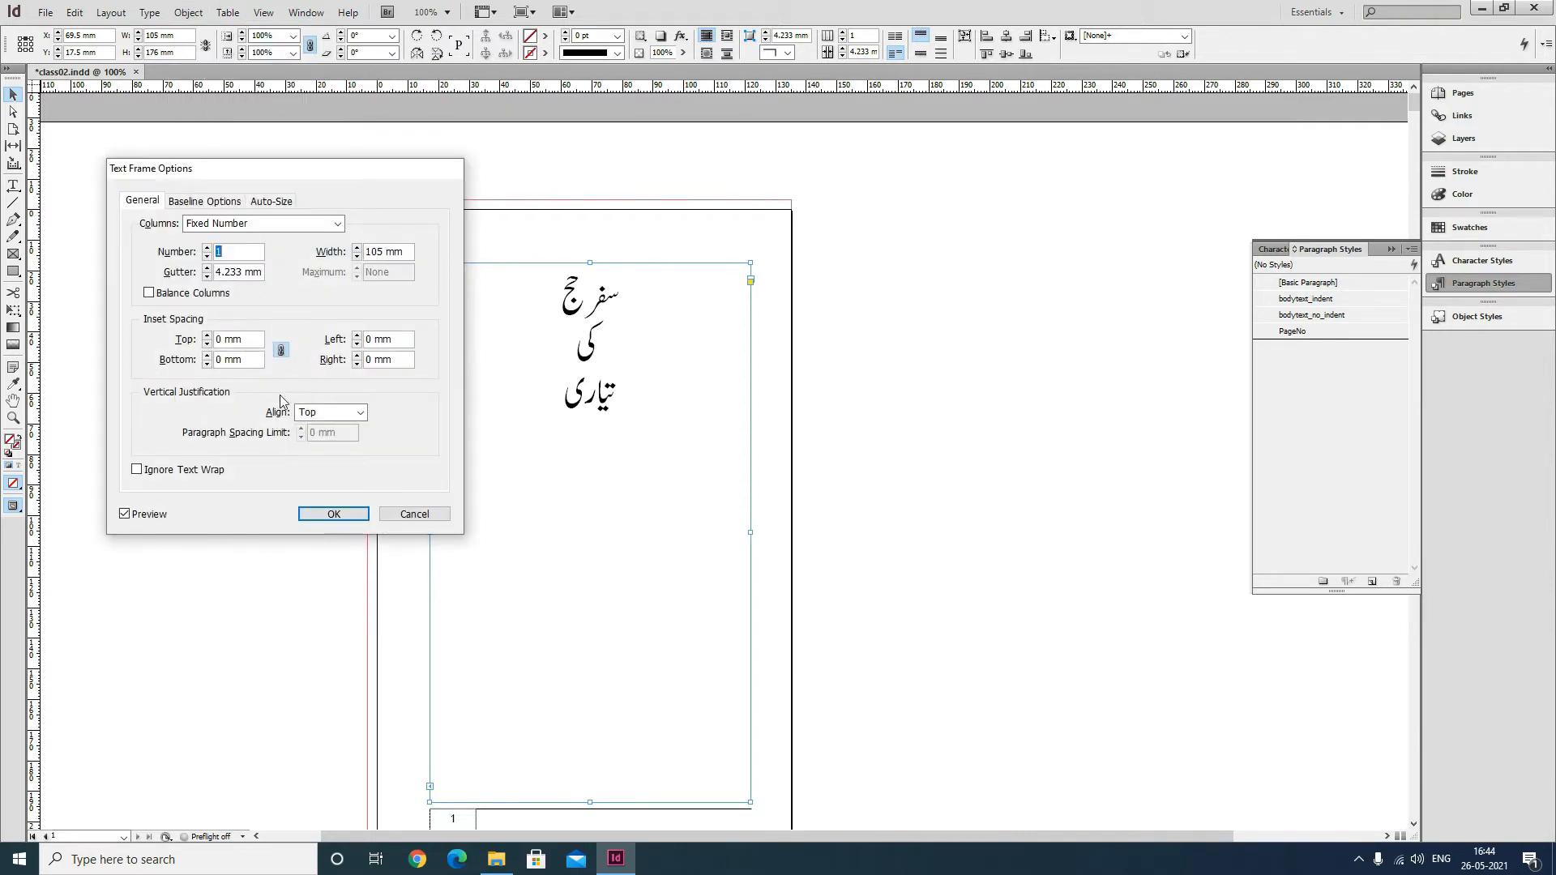
click(332, 413)
click(328, 436)
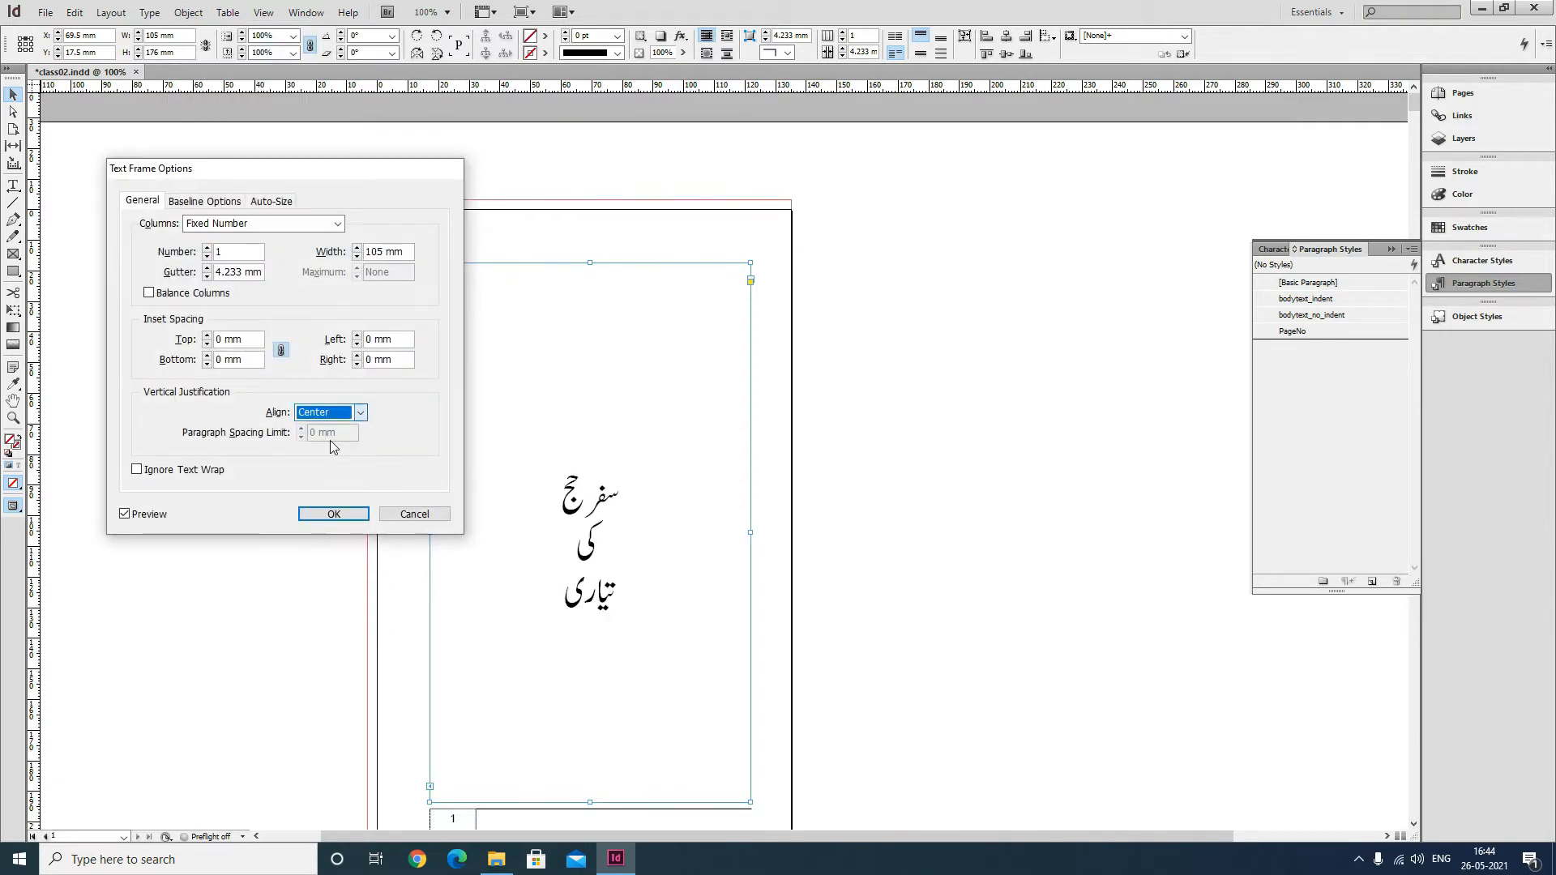
click(333, 513)
click(892, 587)
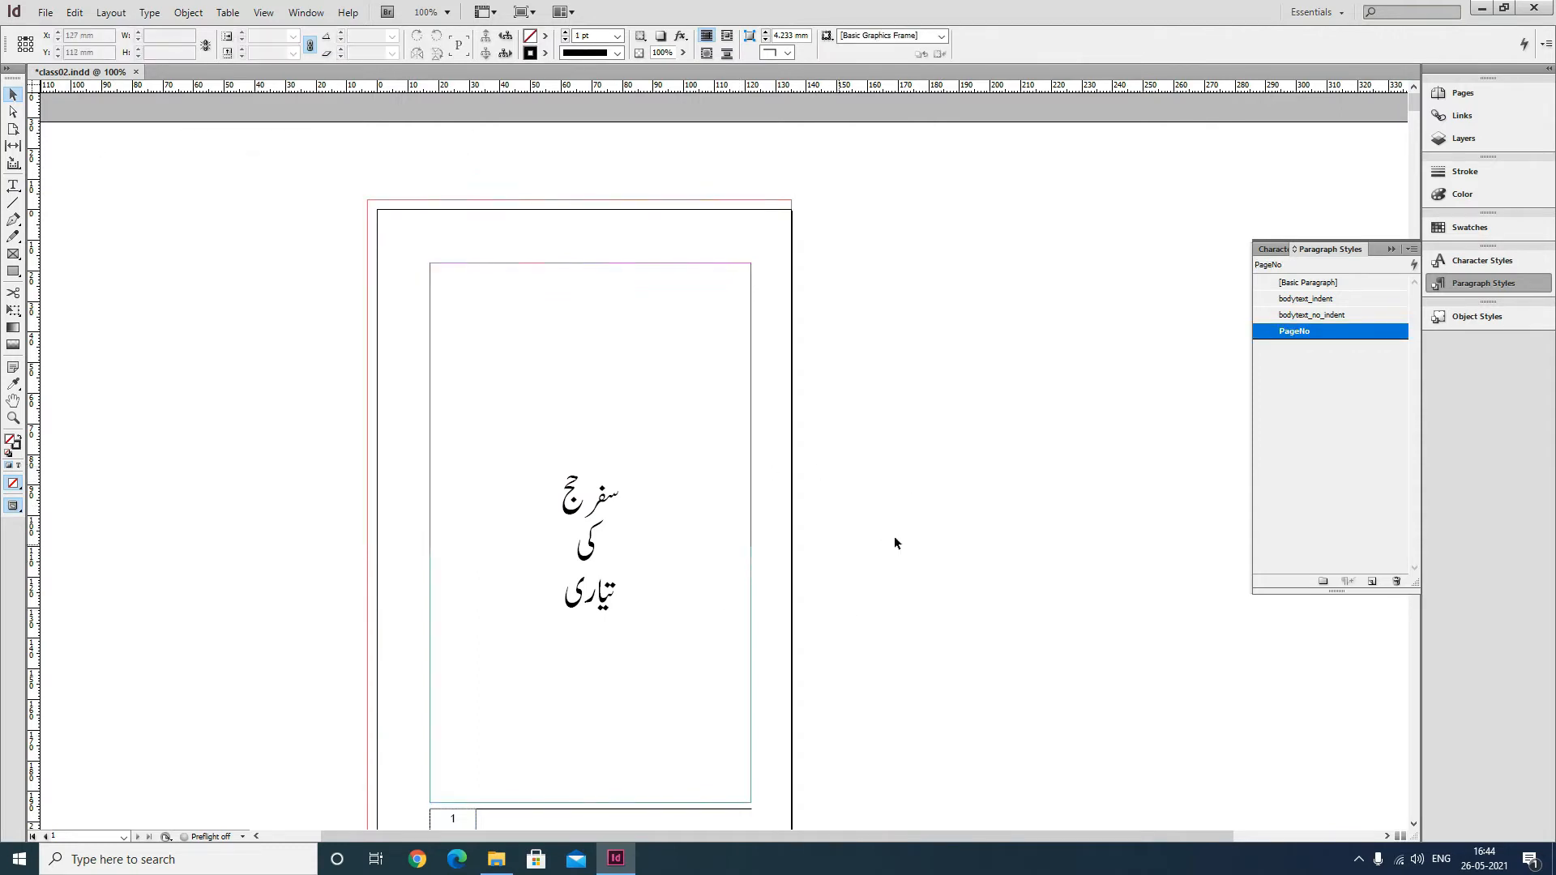
Rejoin the heading into a single line and save the document.
scroll(895, 541, down, 2)
click(13, 185)
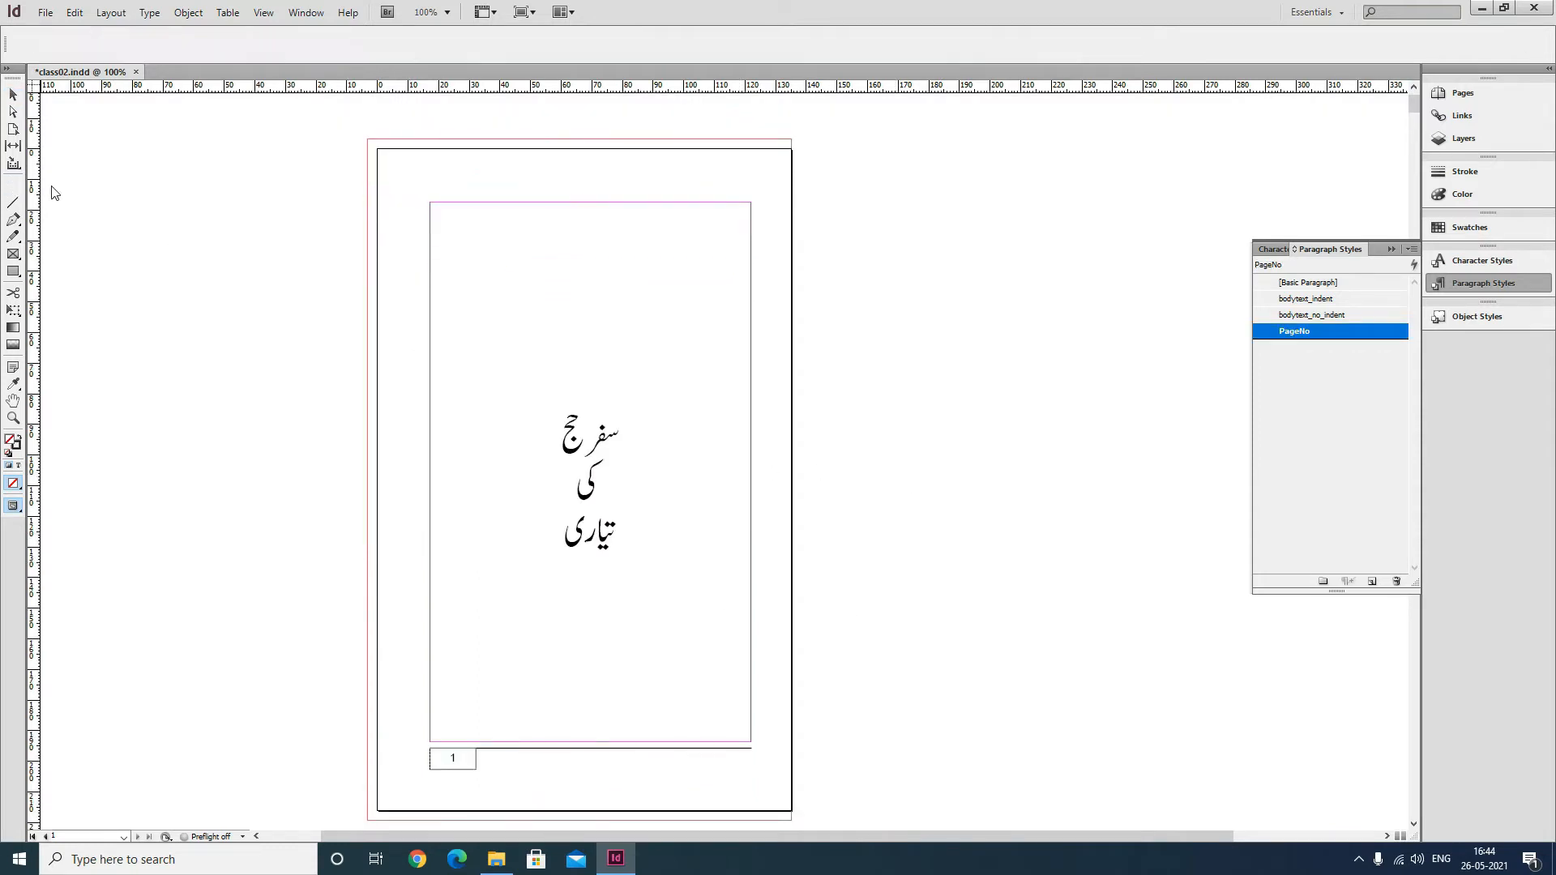
click(646, 495)
key(BackSpace)
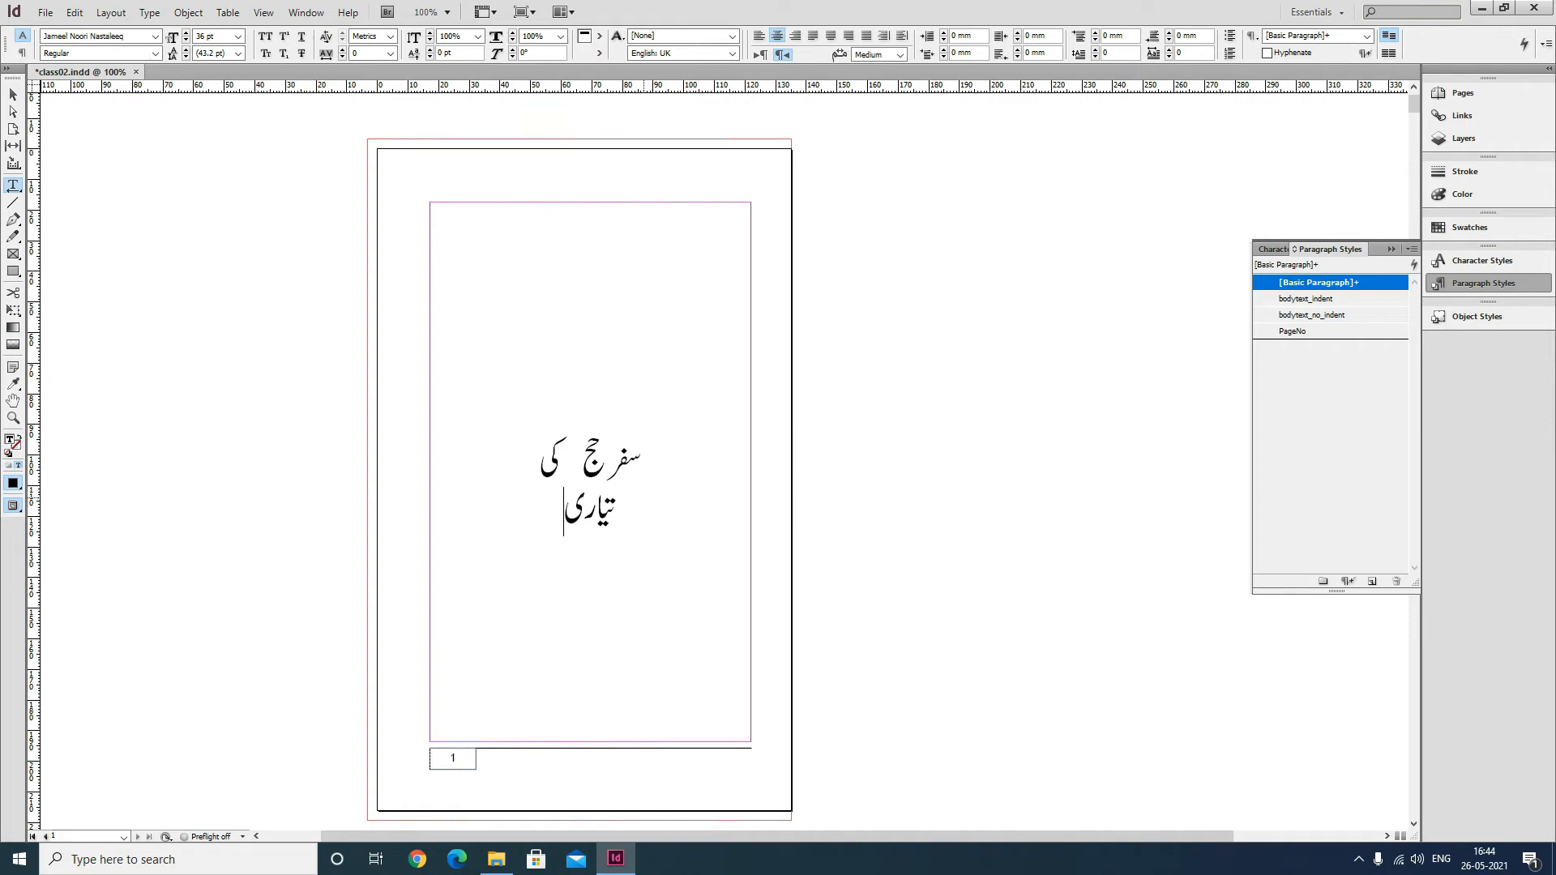
key(BackSpace)
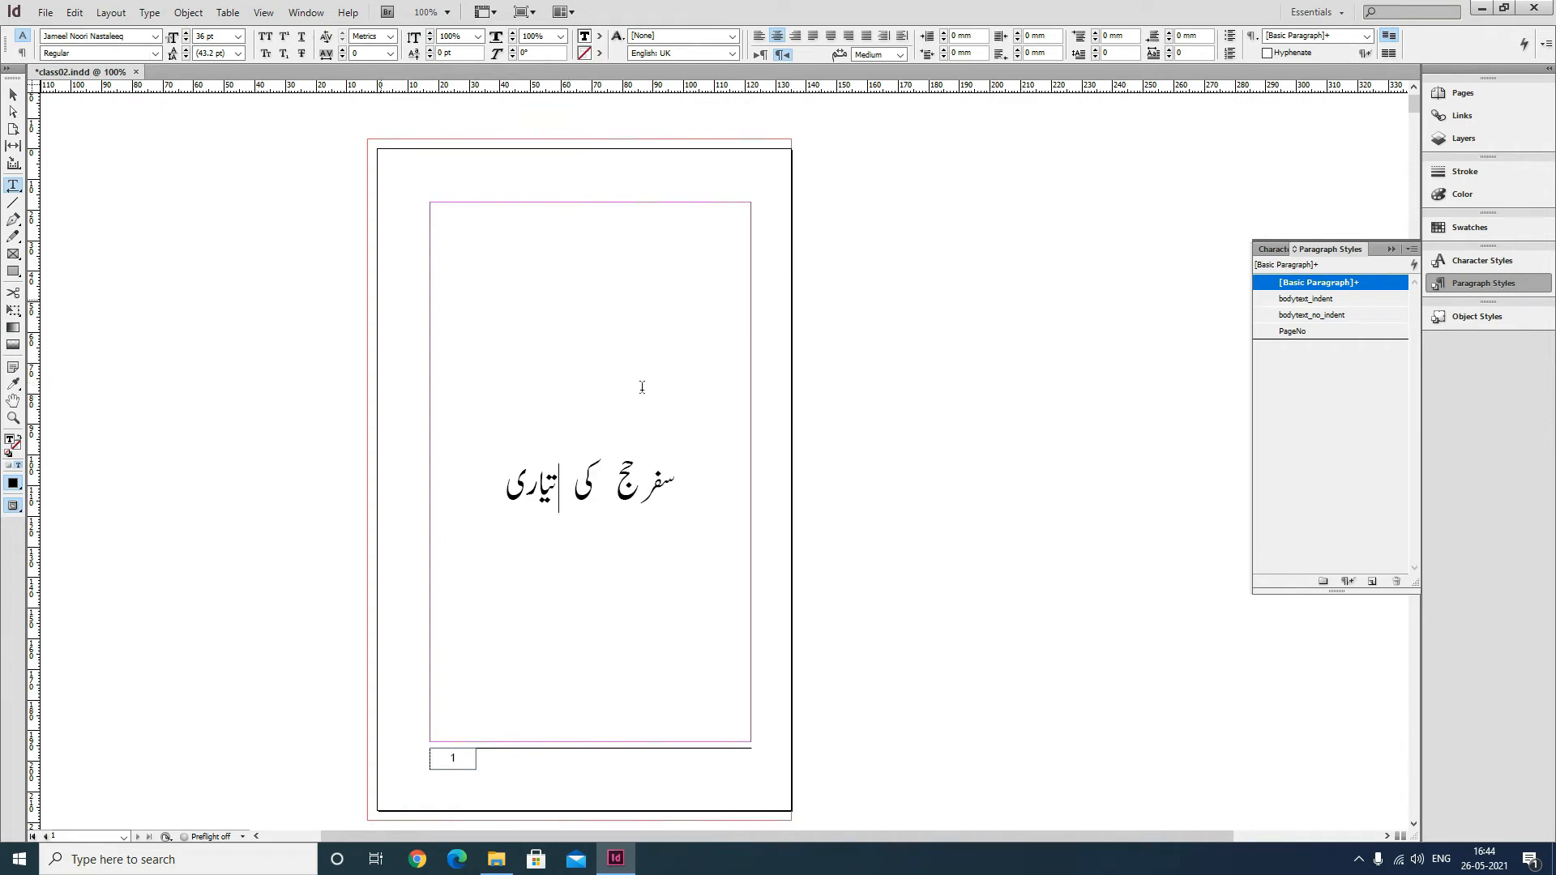
drag(507, 489, 666, 489)
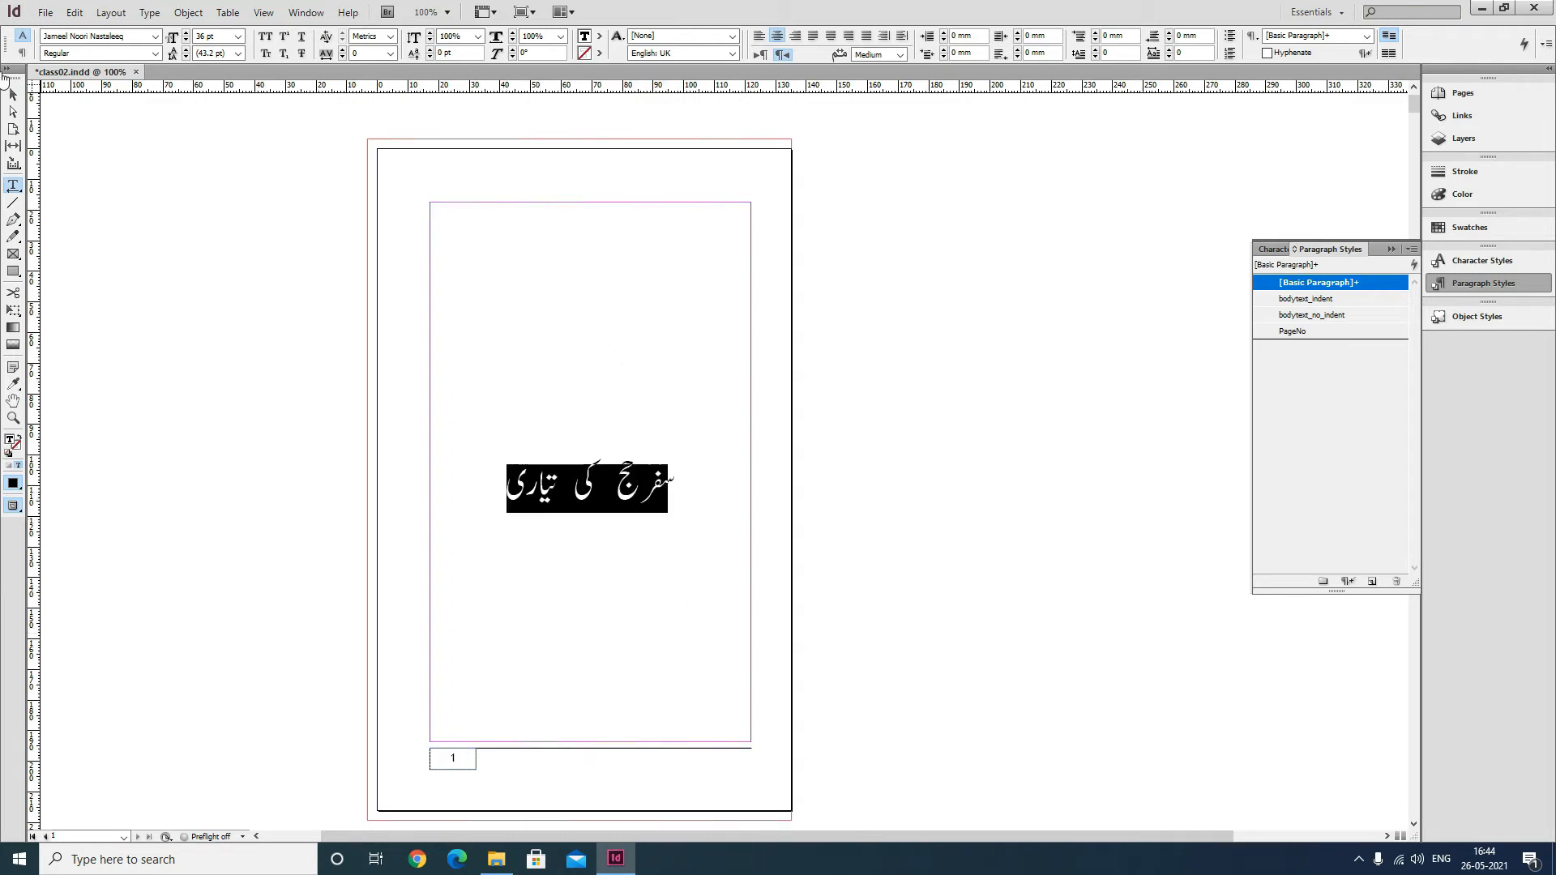
click(13, 95)
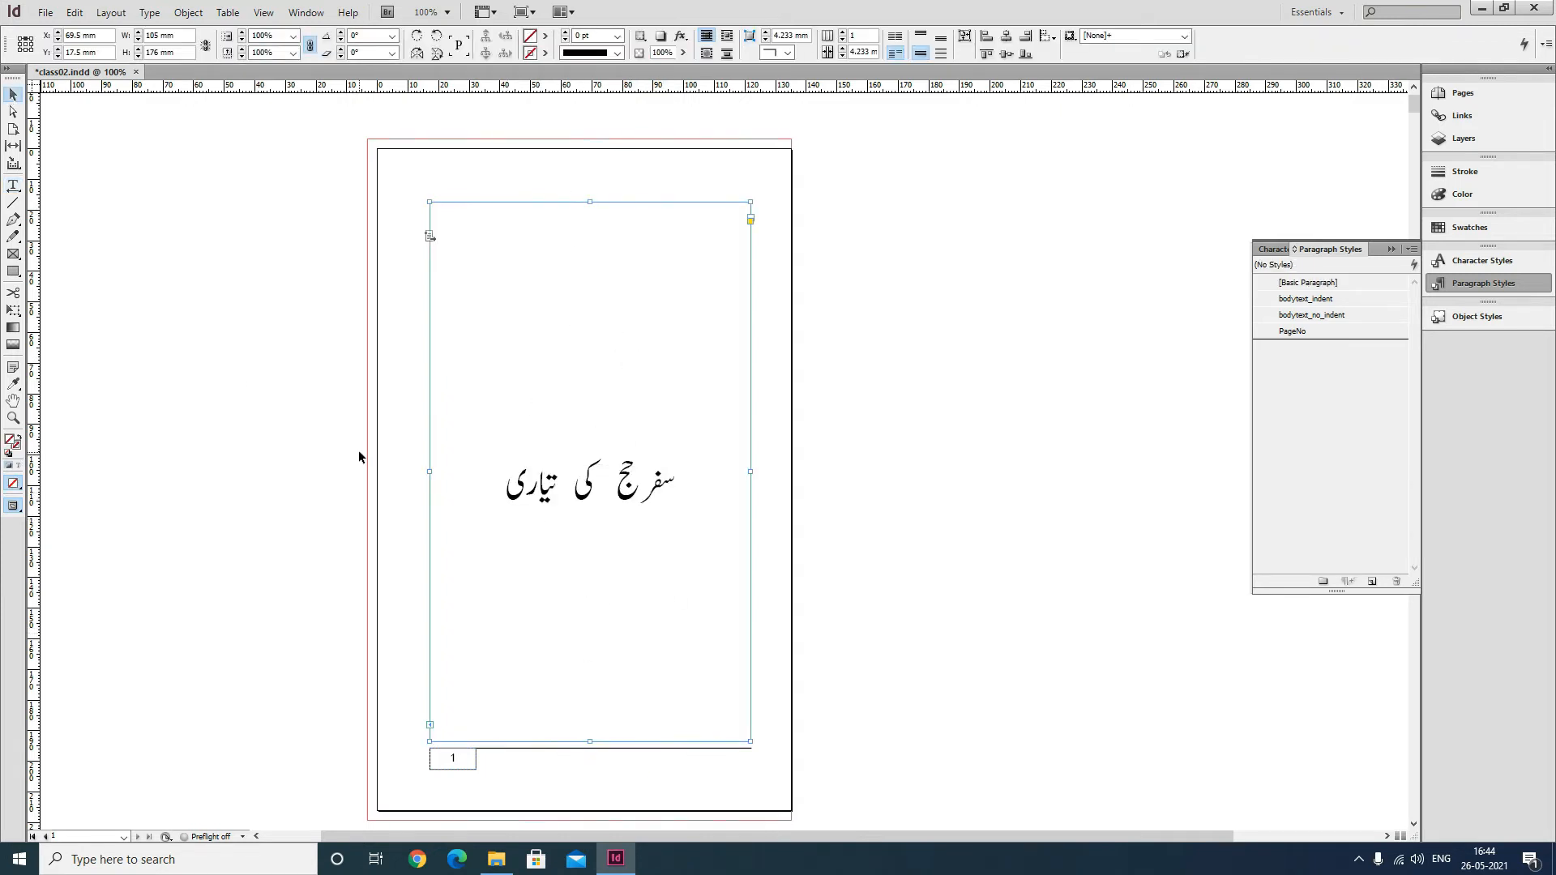
key(ctrl+s)
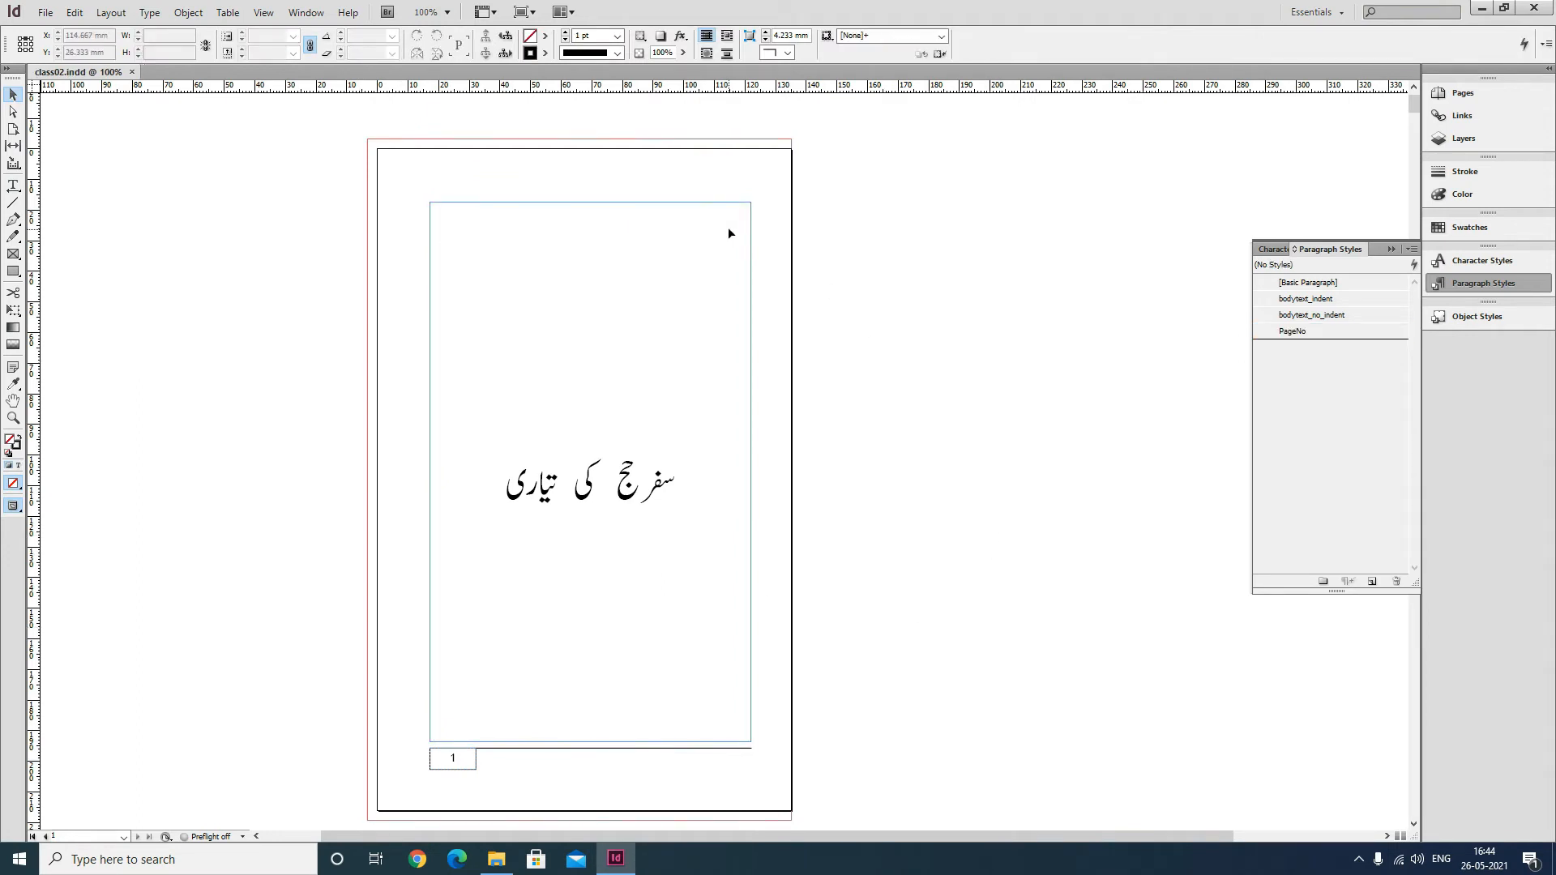
Apply a 1 pt stroke to the page 1 text frame and preview the result.
click(618, 37)
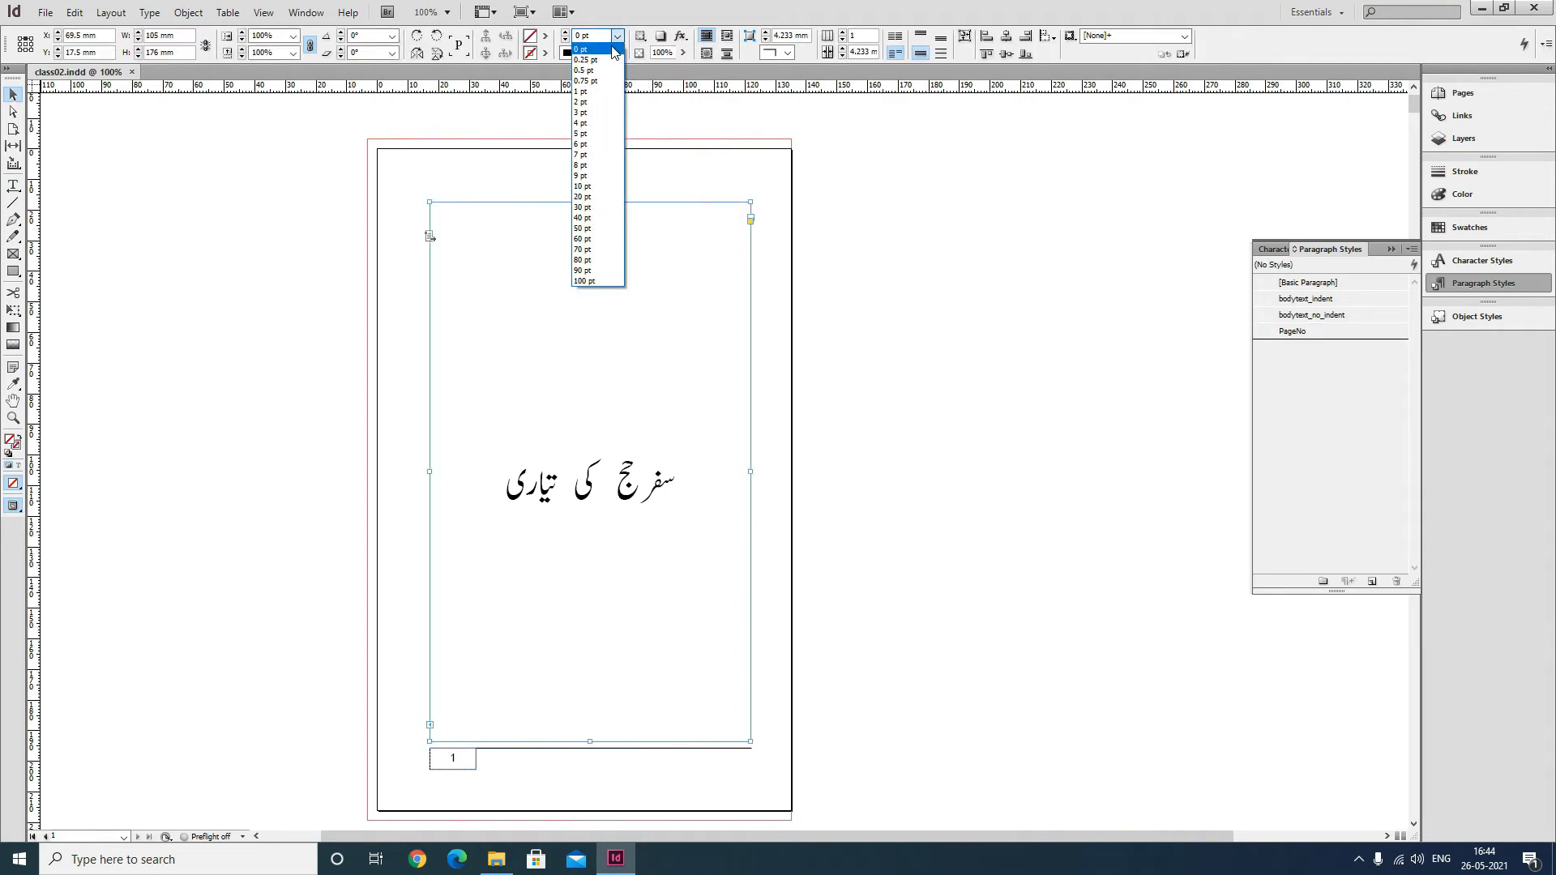
click(593, 94)
click(968, 328)
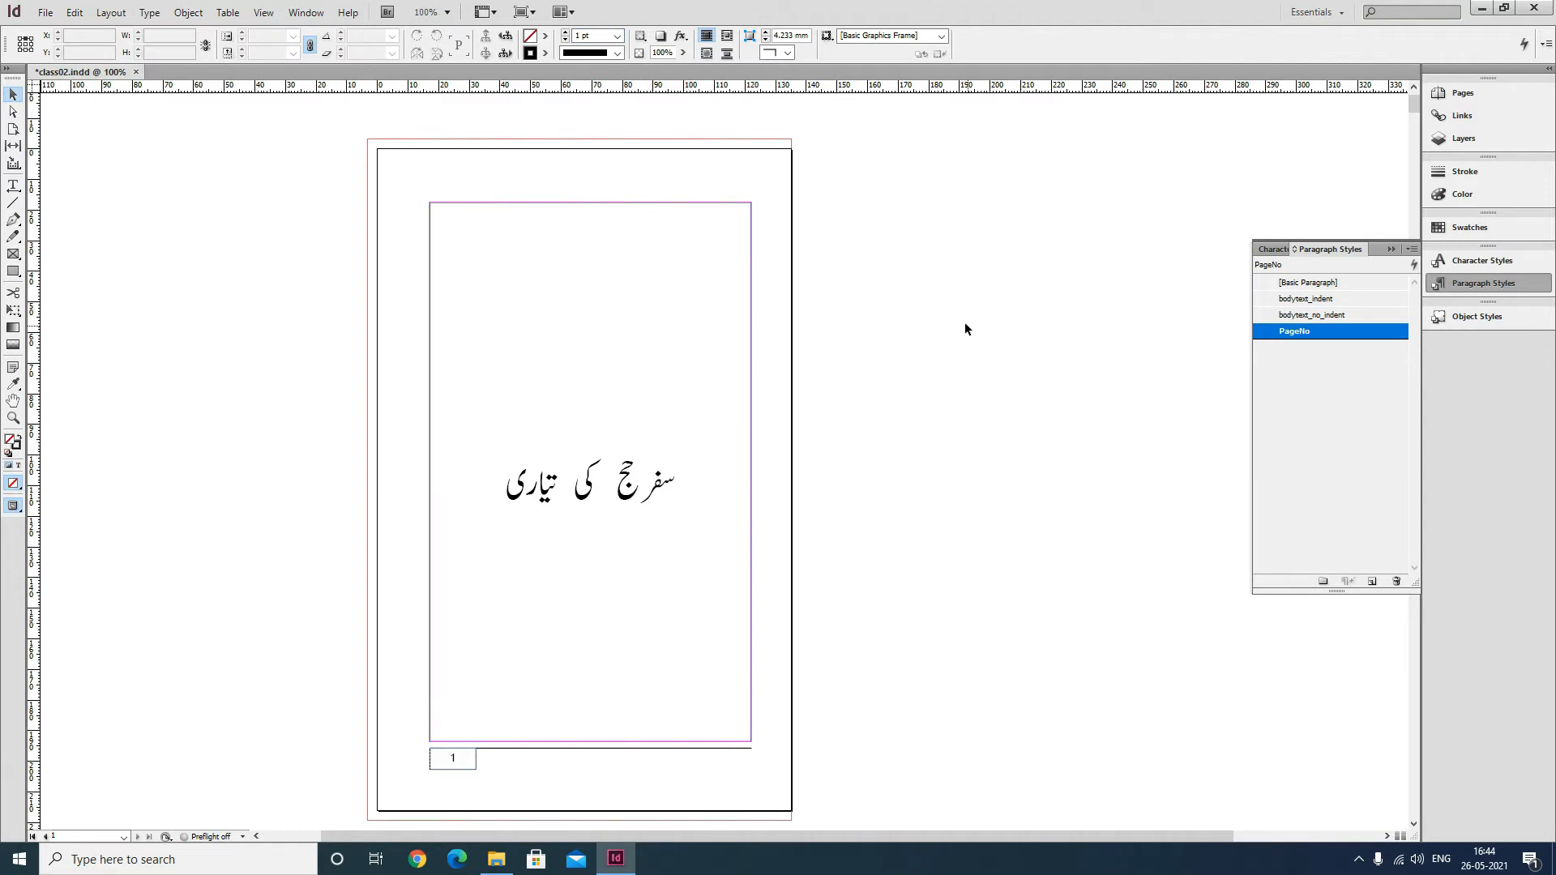
key(w)
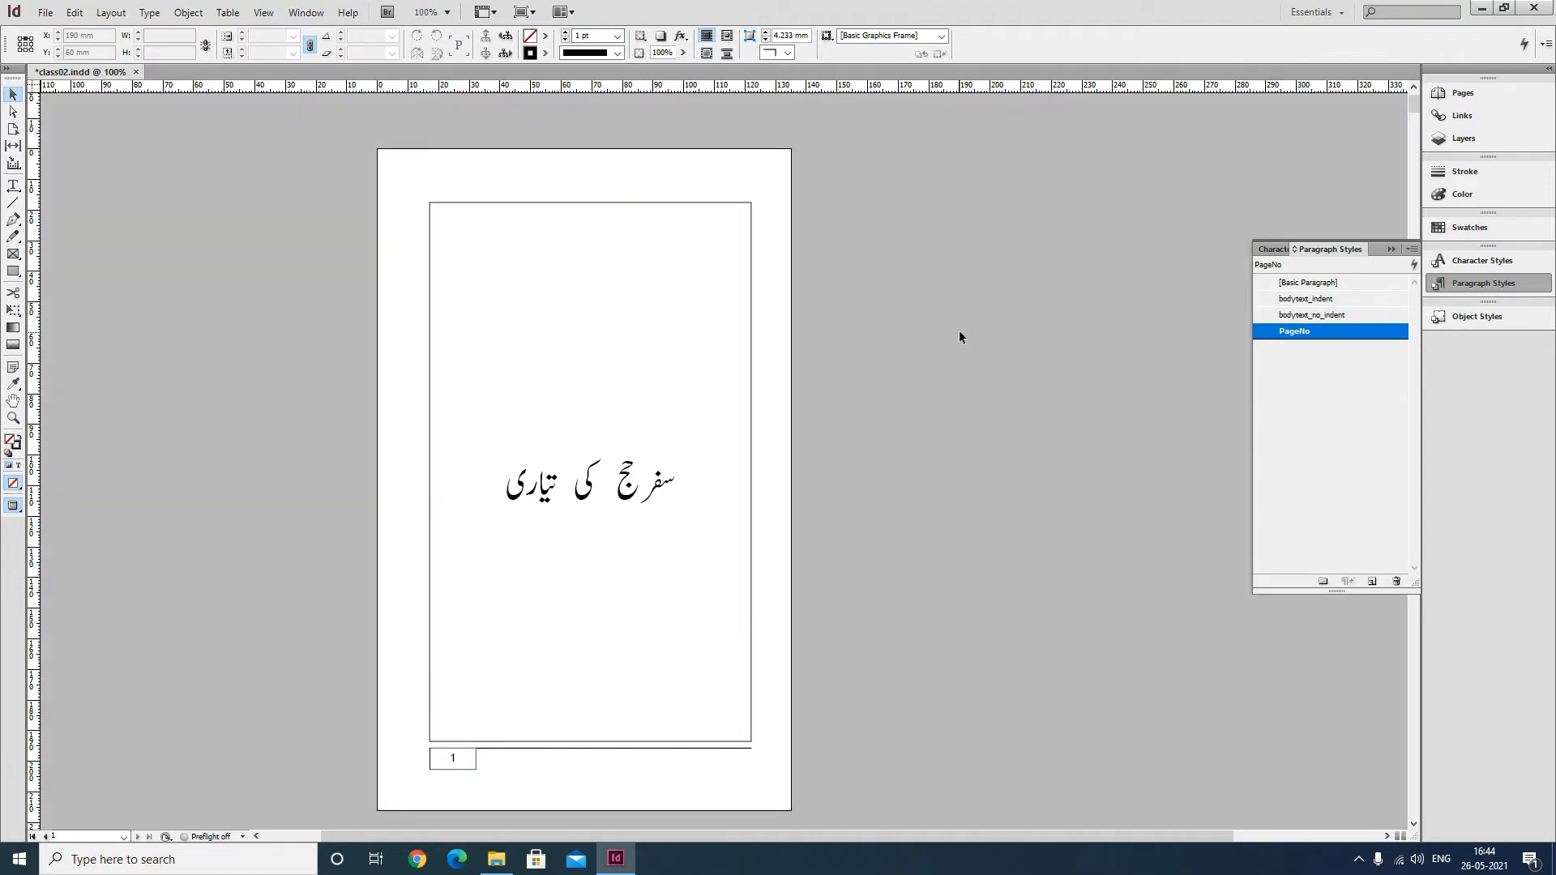
key(w)
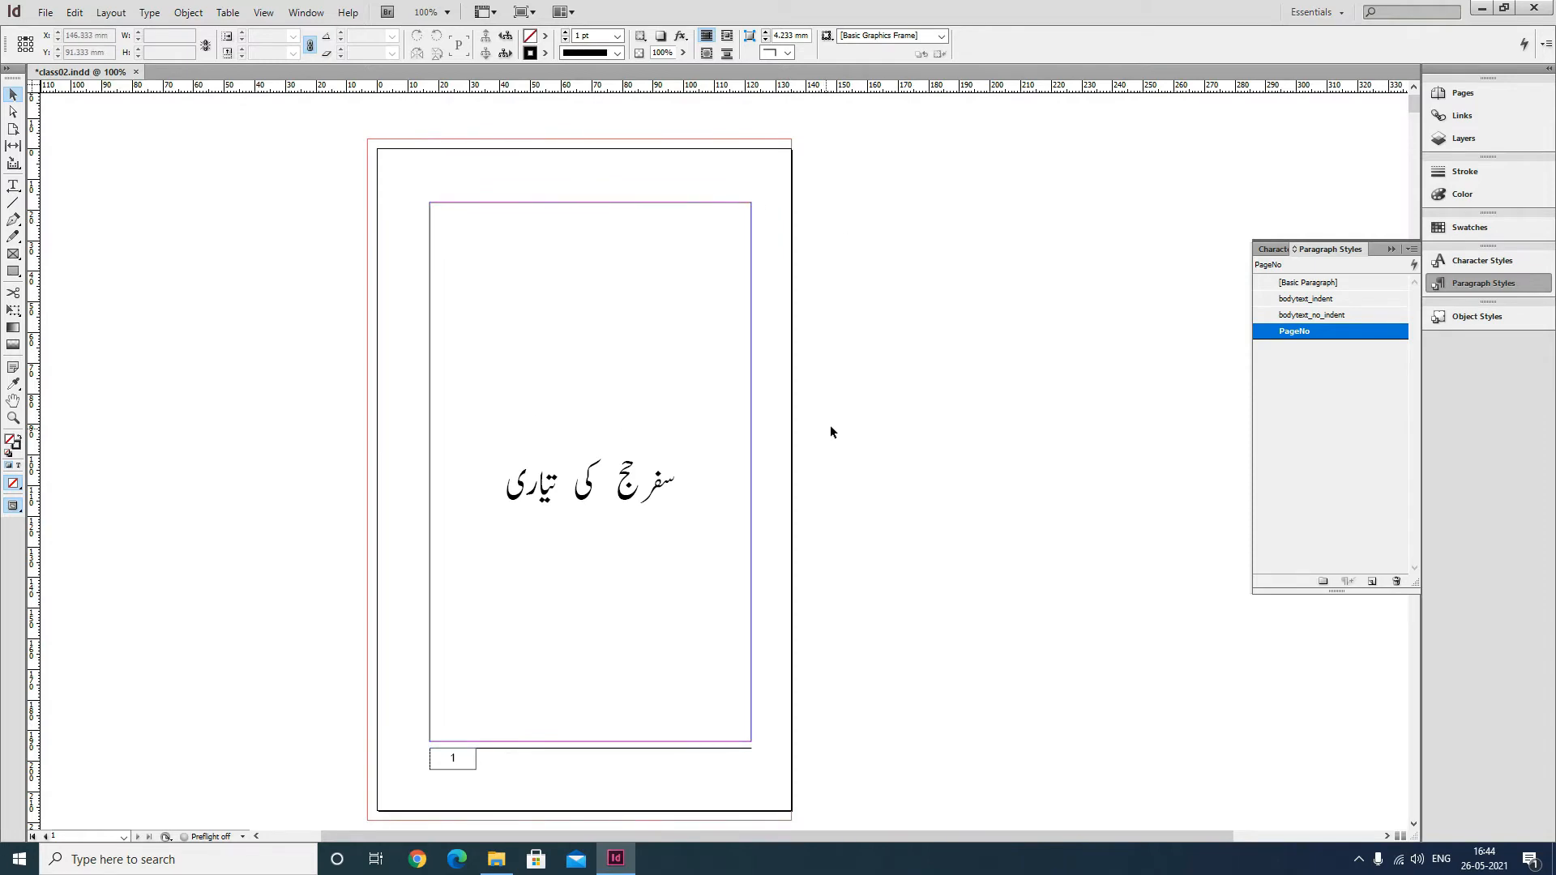
Center-align the opening paragraphs on page 2, from the heading through the translation lines.
scroll(834, 427, down, 10)
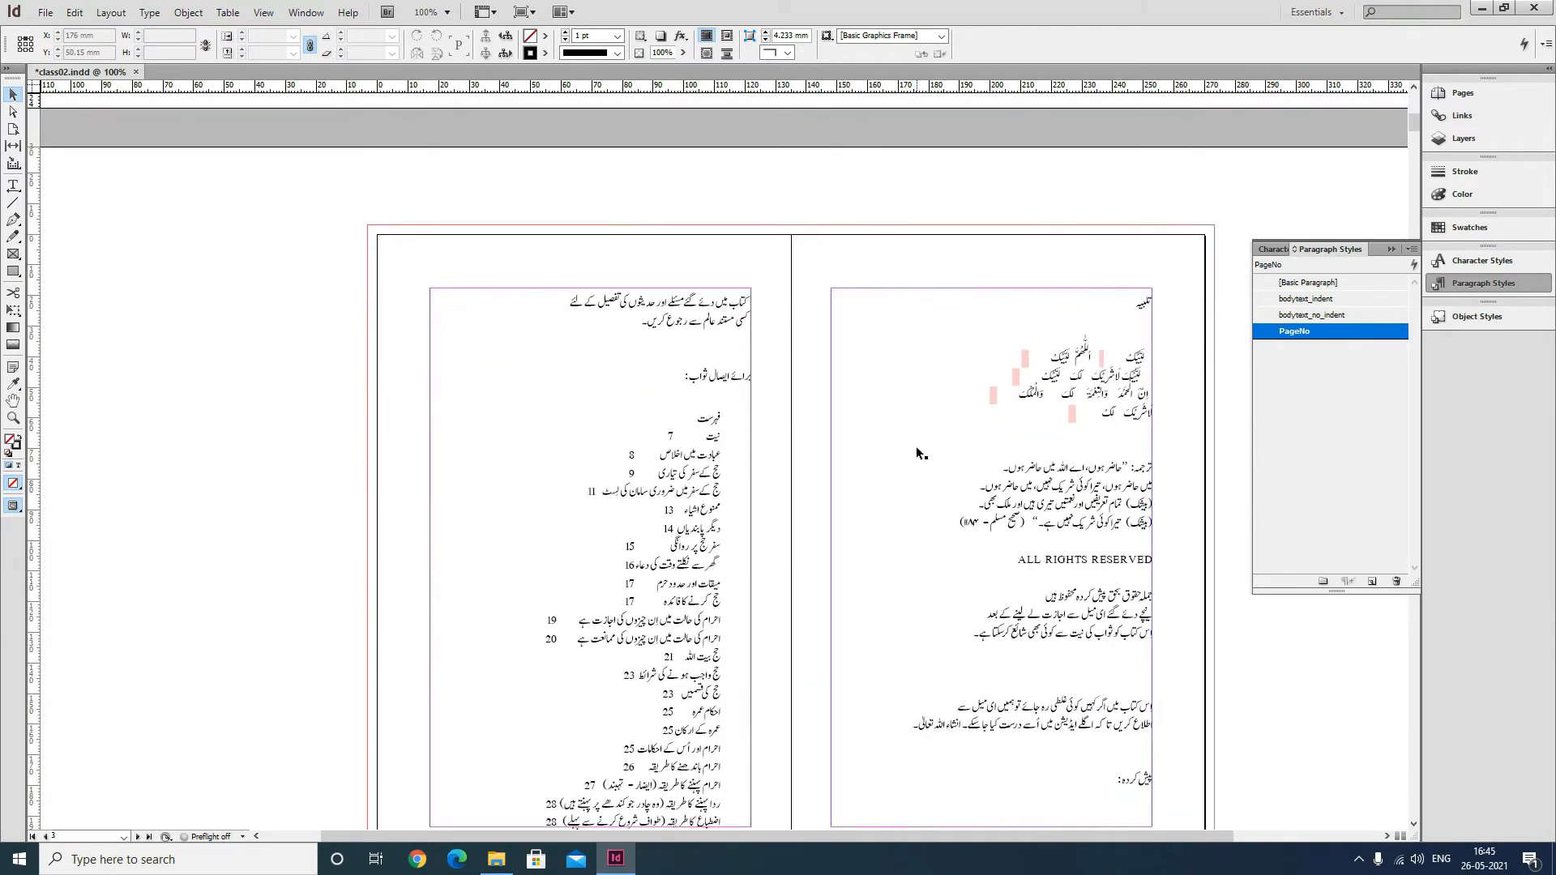
drag(1003, 478, 764, 381)
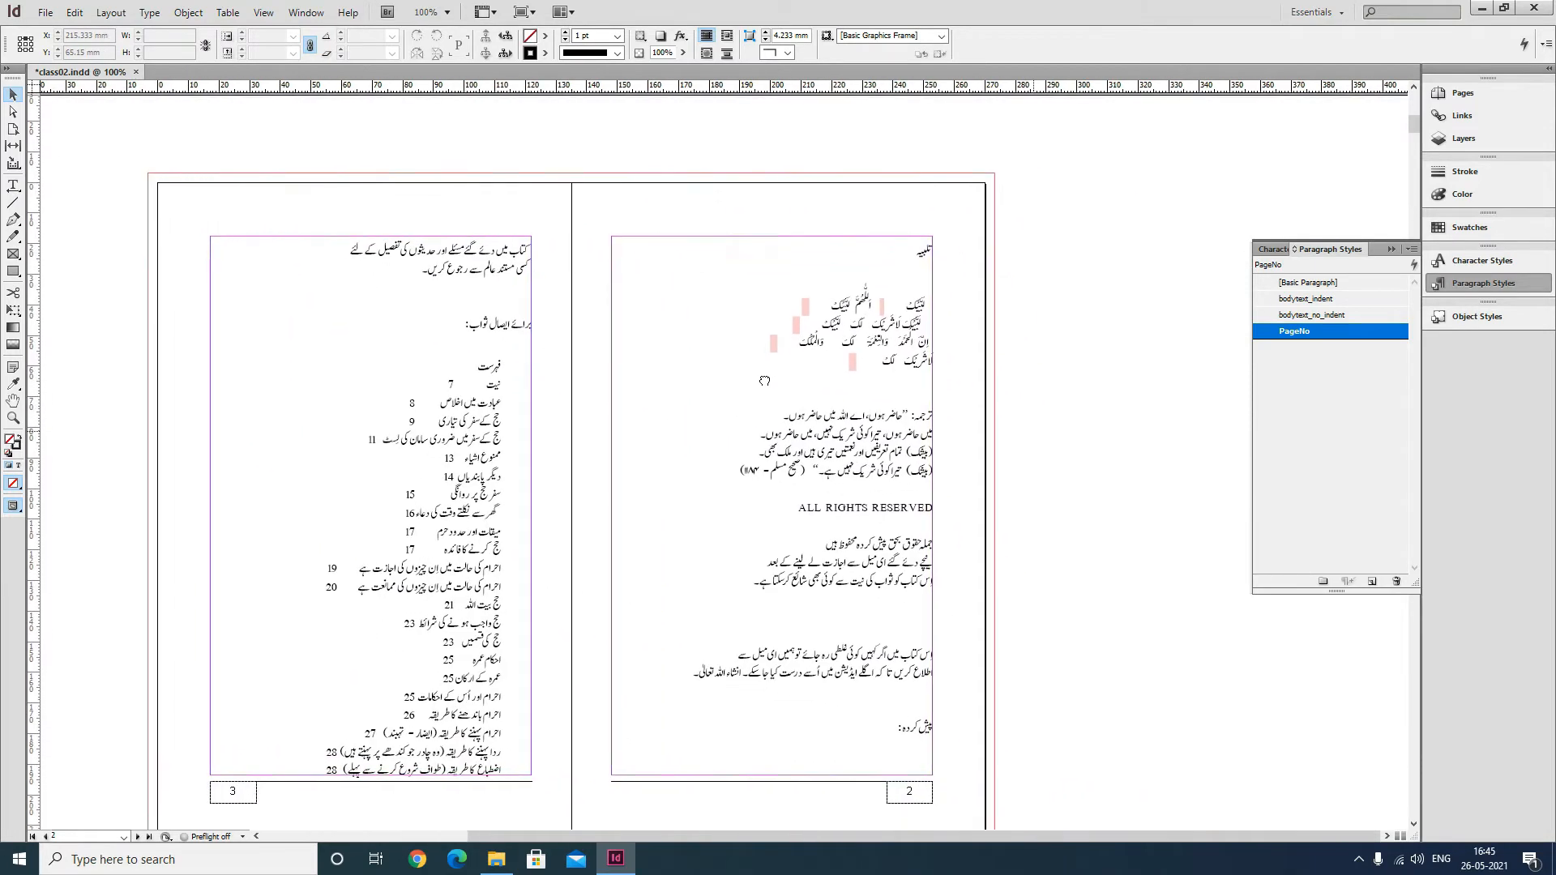
click(13, 185)
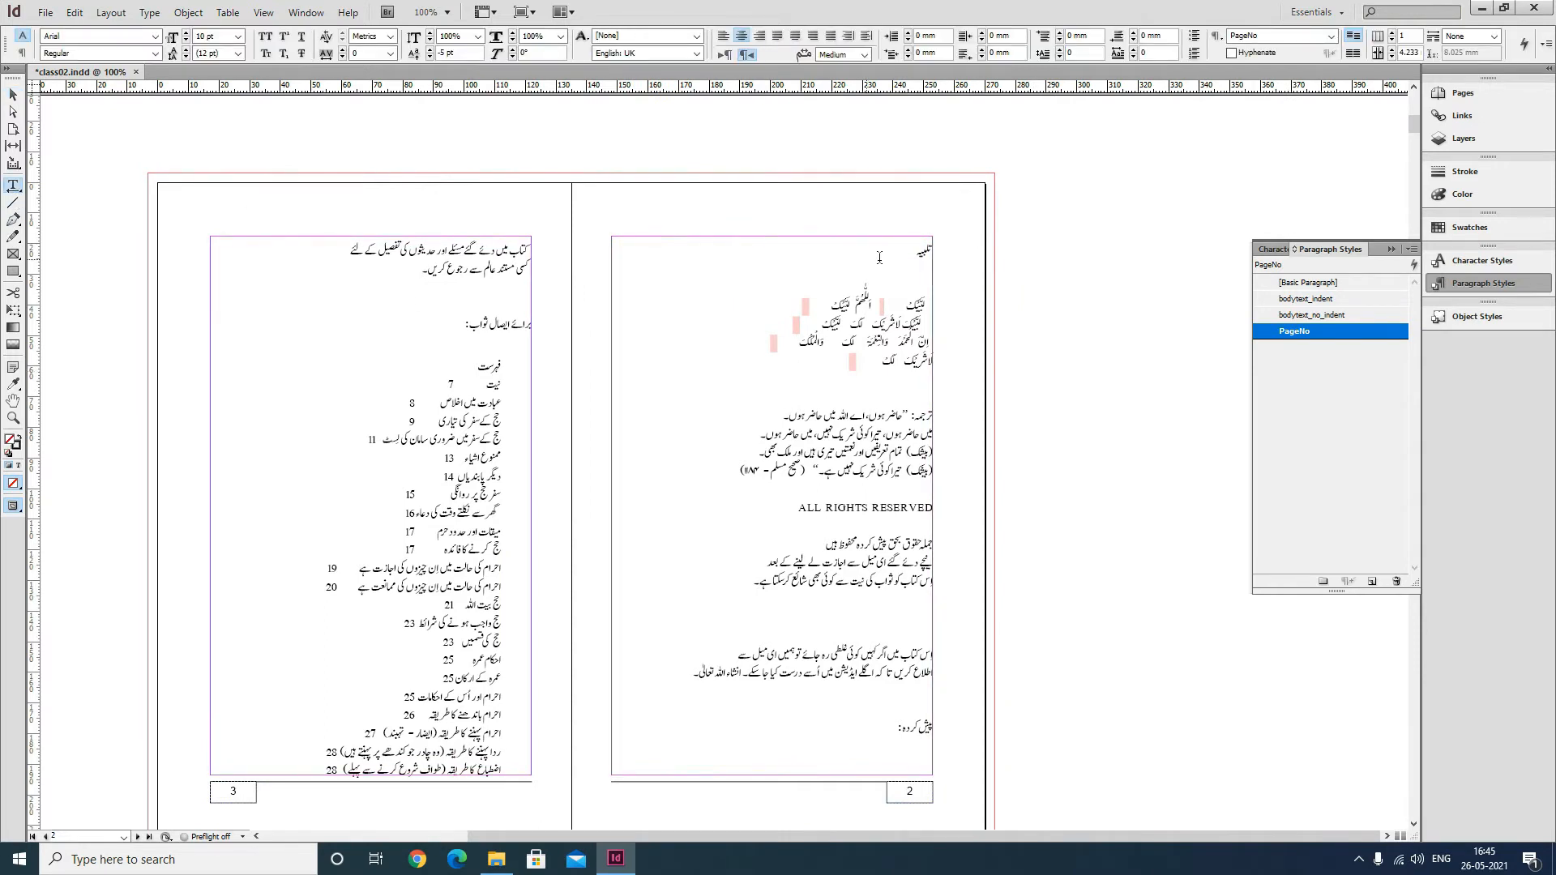
drag(924, 254, 853, 476)
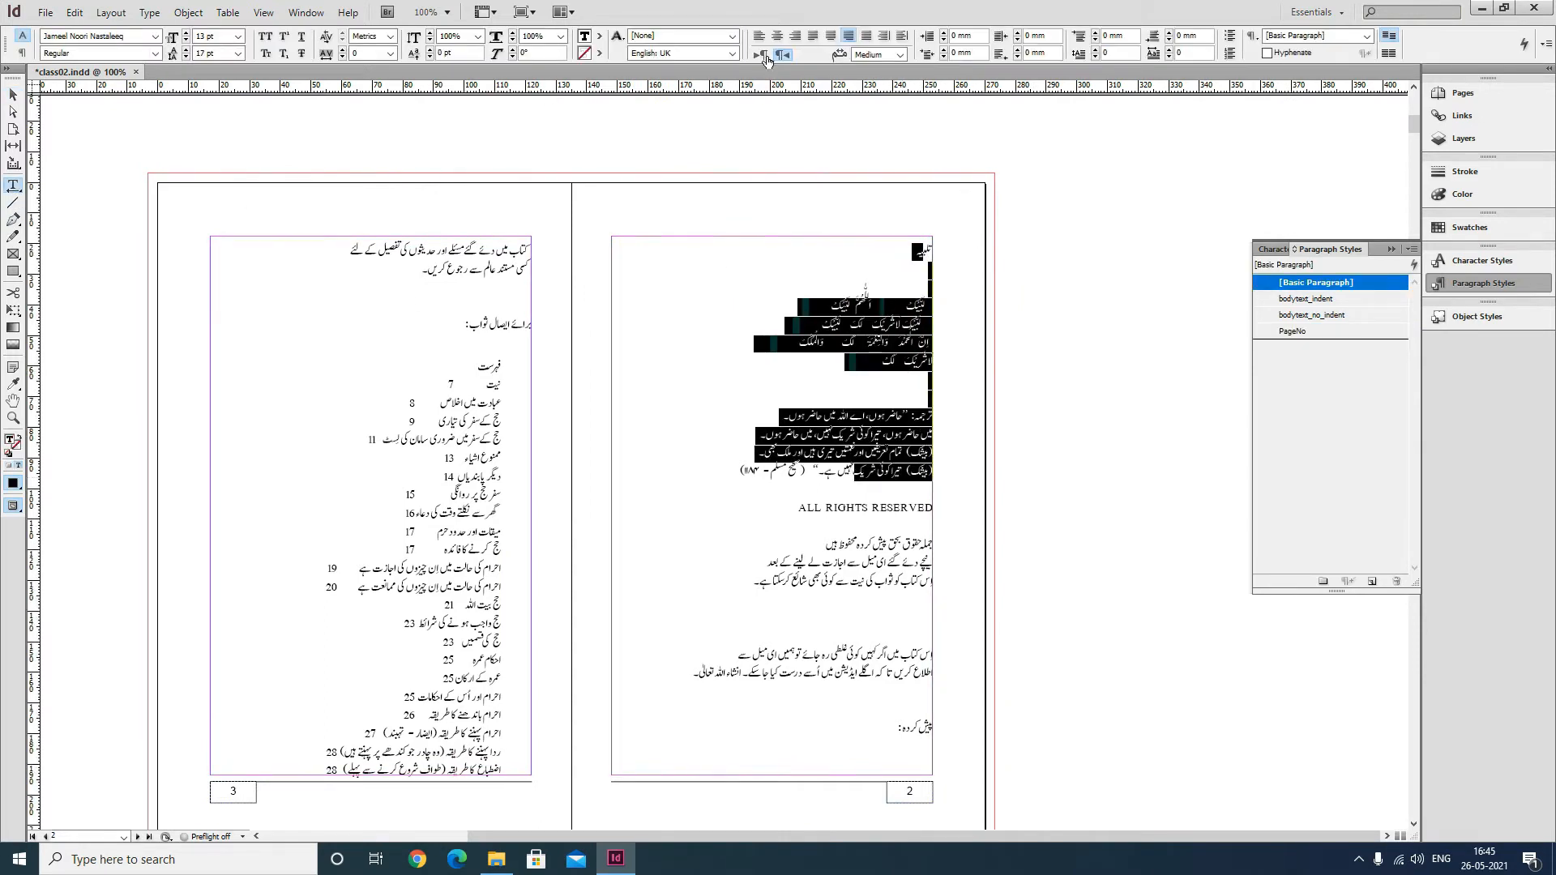
click(777, 36)
click(741, 272)
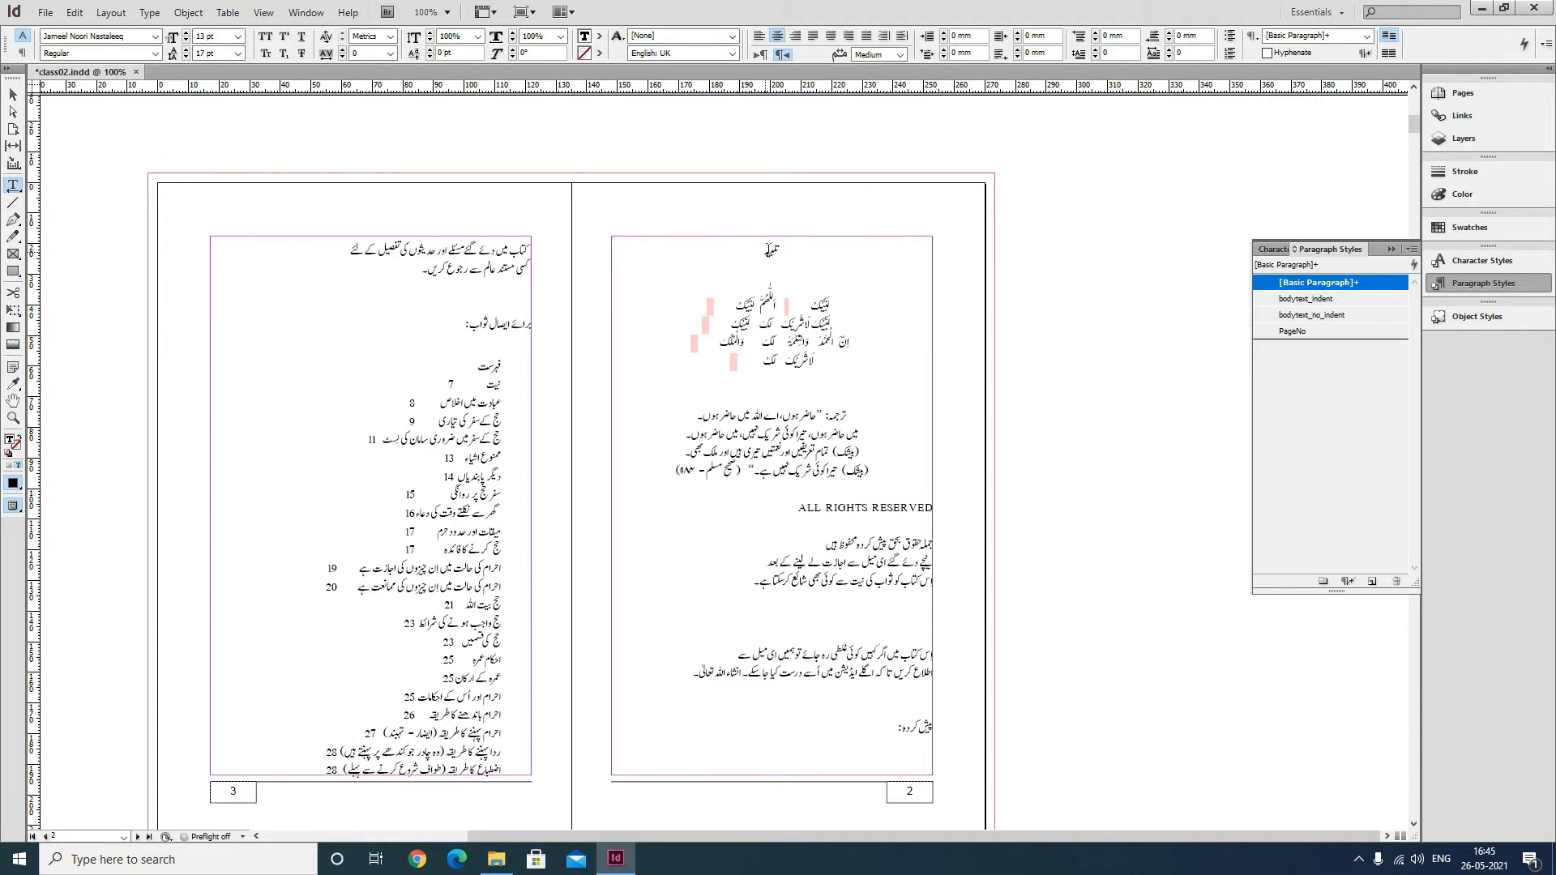
Enlarge the page 2 heading to 36 pt and adjust its leading.
double_click(770, 251)
text(36)
click(238, 53)
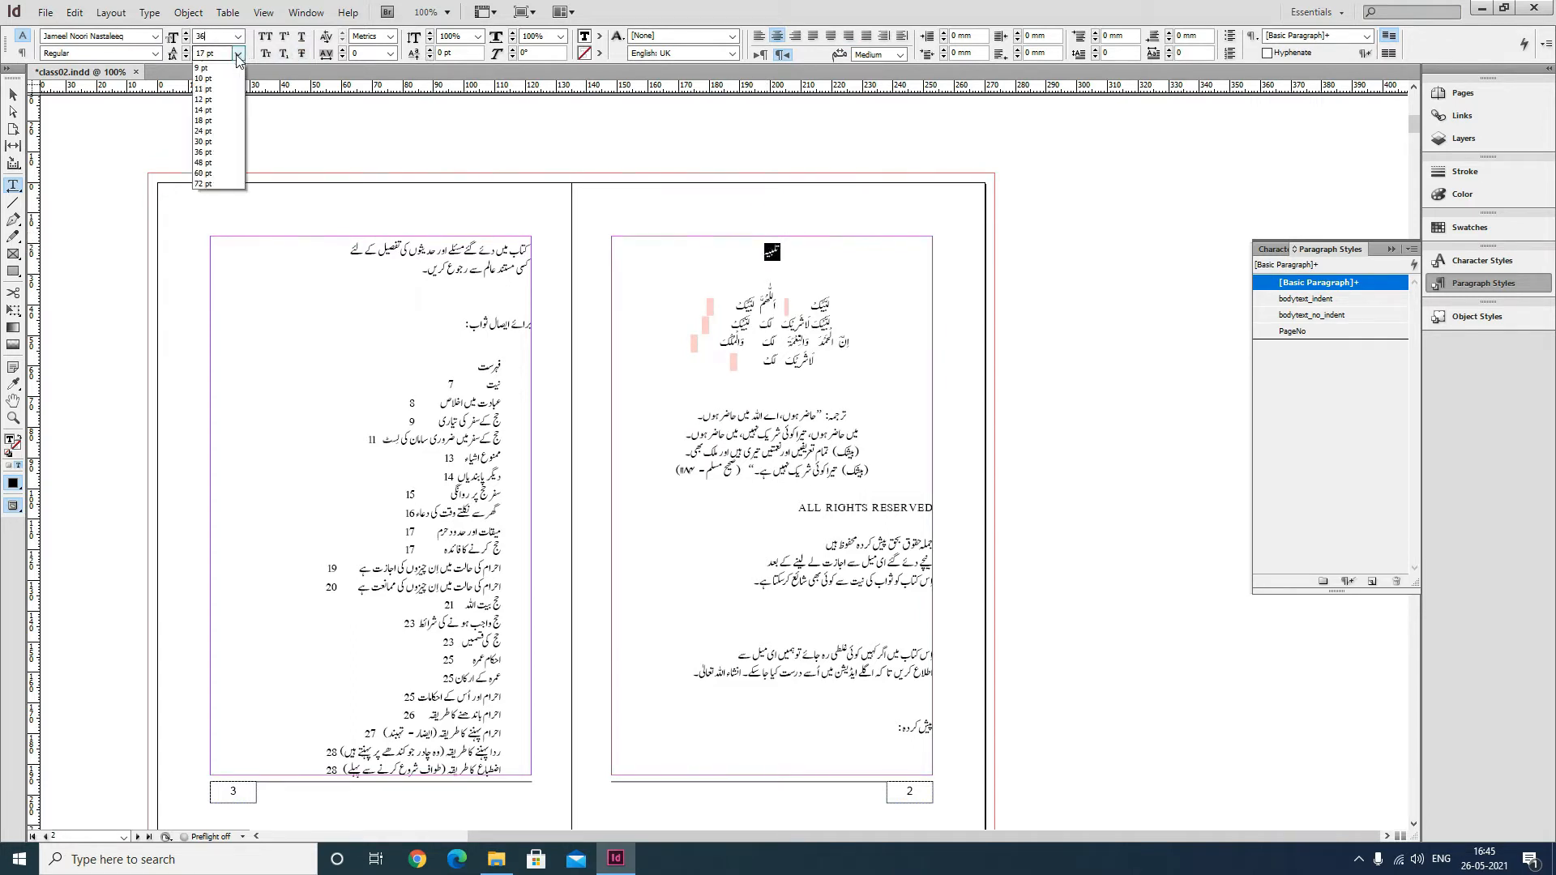
click(213, 67)
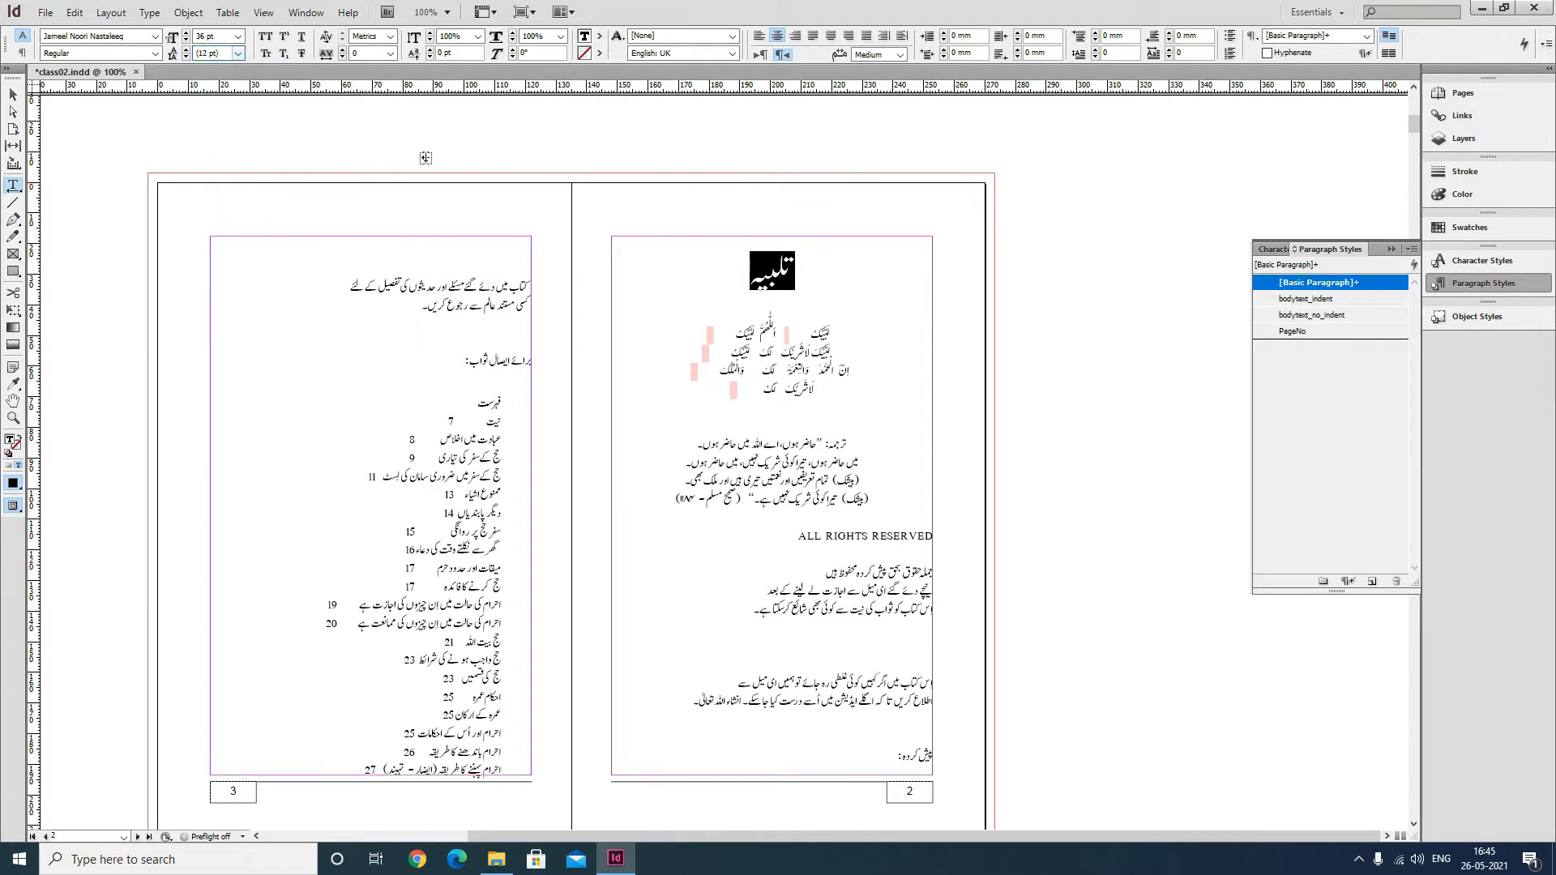
click(753, 255)
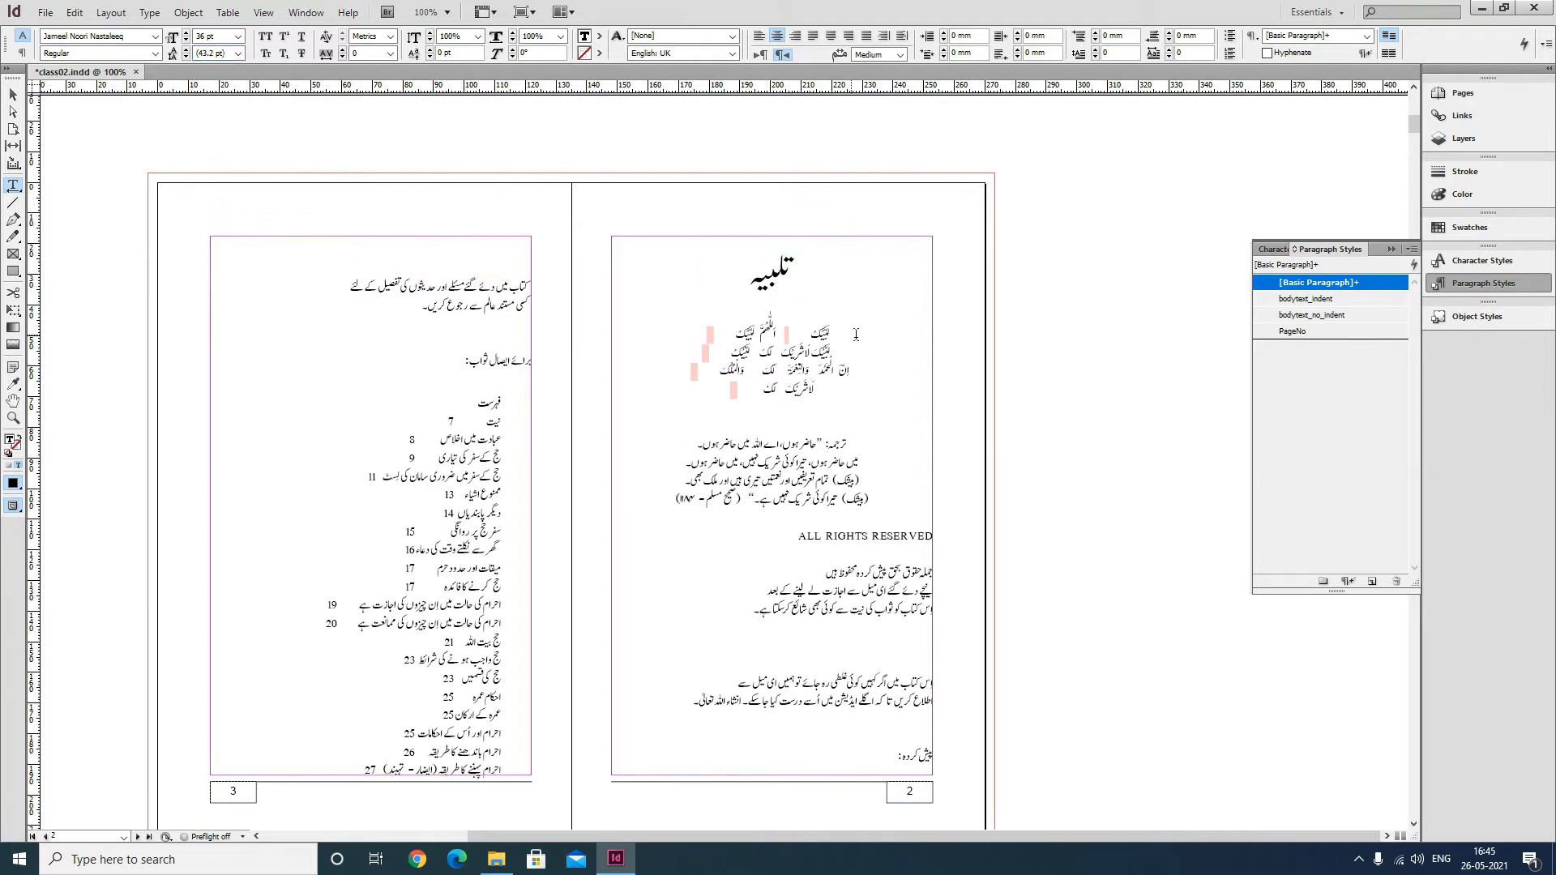
Set the Arabic talbiyah lines on page 2 to the 1 MUHAMMADI QURANIC font at 24 pt with auto leading.
mouse_move(855, 328)
mouse_down()
mouse_move(706, 397)
mouse_move(859, 331)
mouse_up()
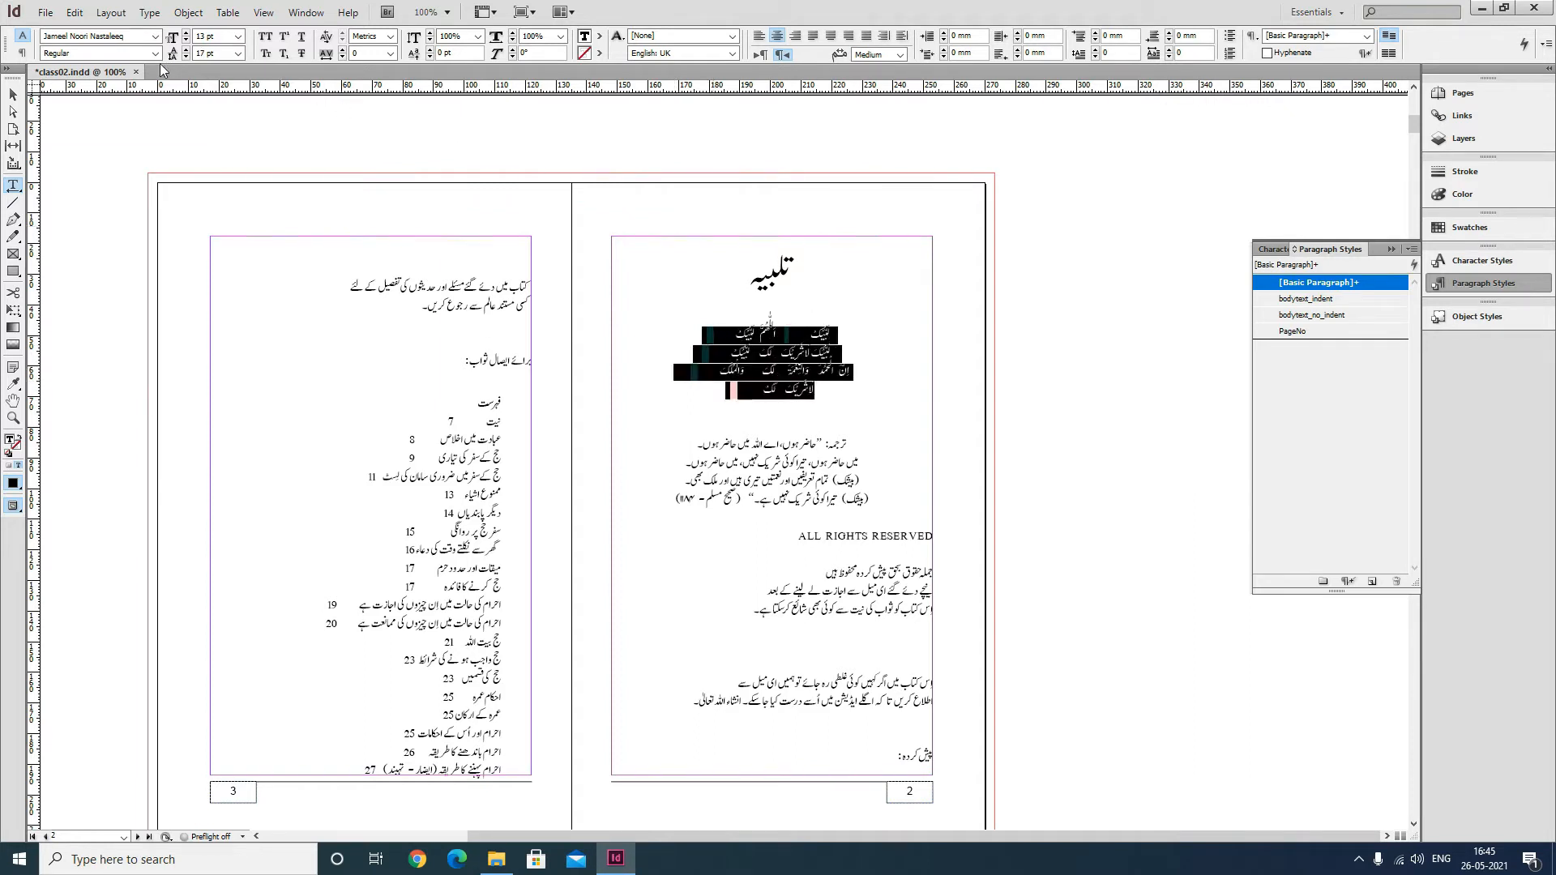
drag(138, 36, 4, 38)
text(1 MUHAMMADI QURANIC)
key(Return)
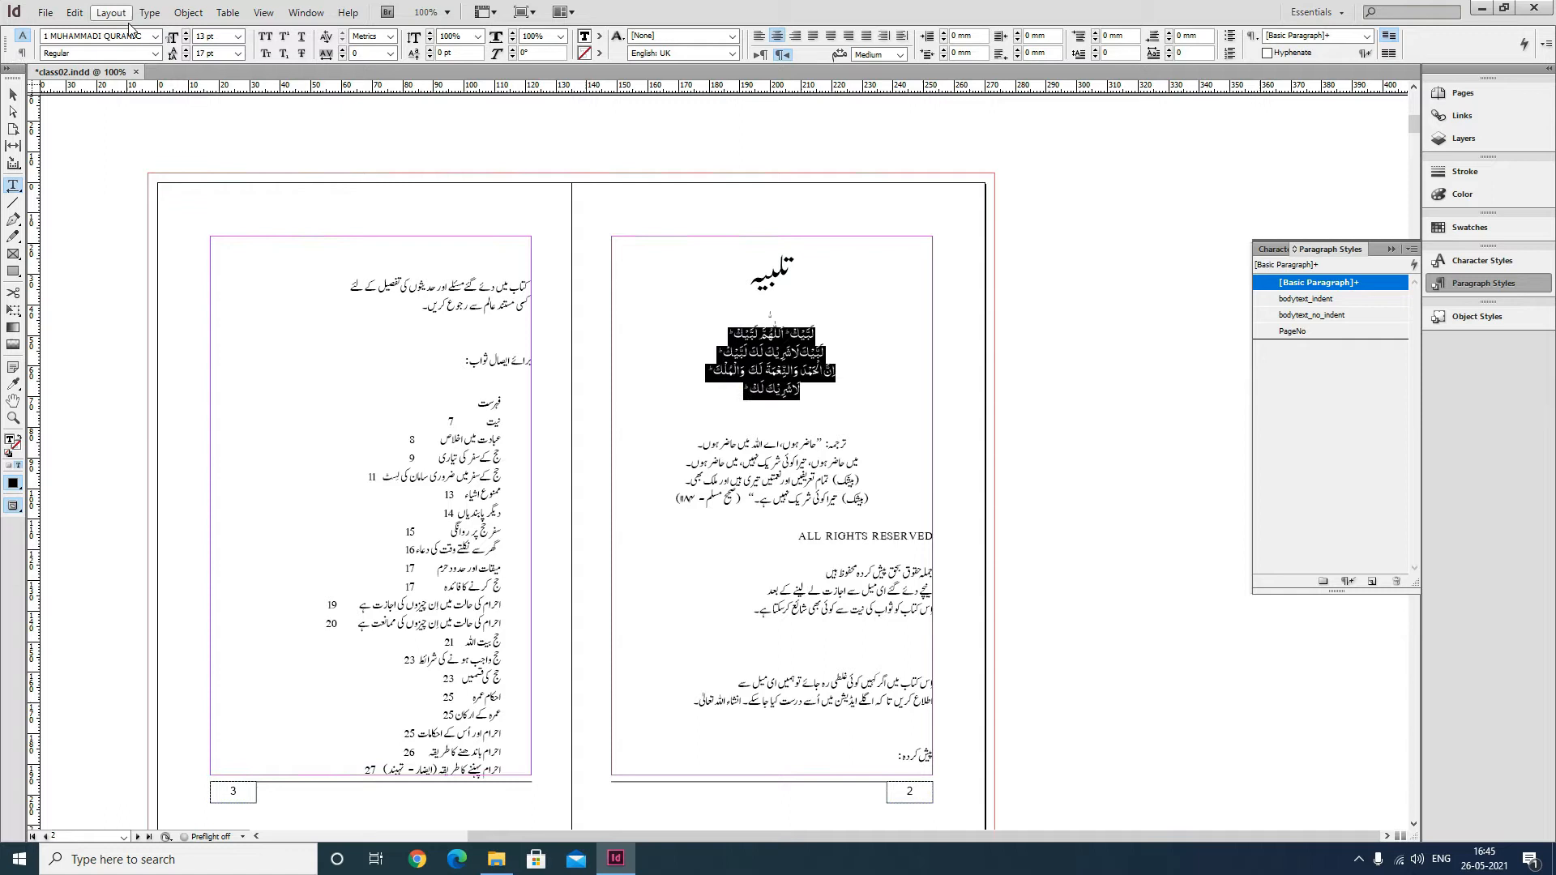
click(238, 36)
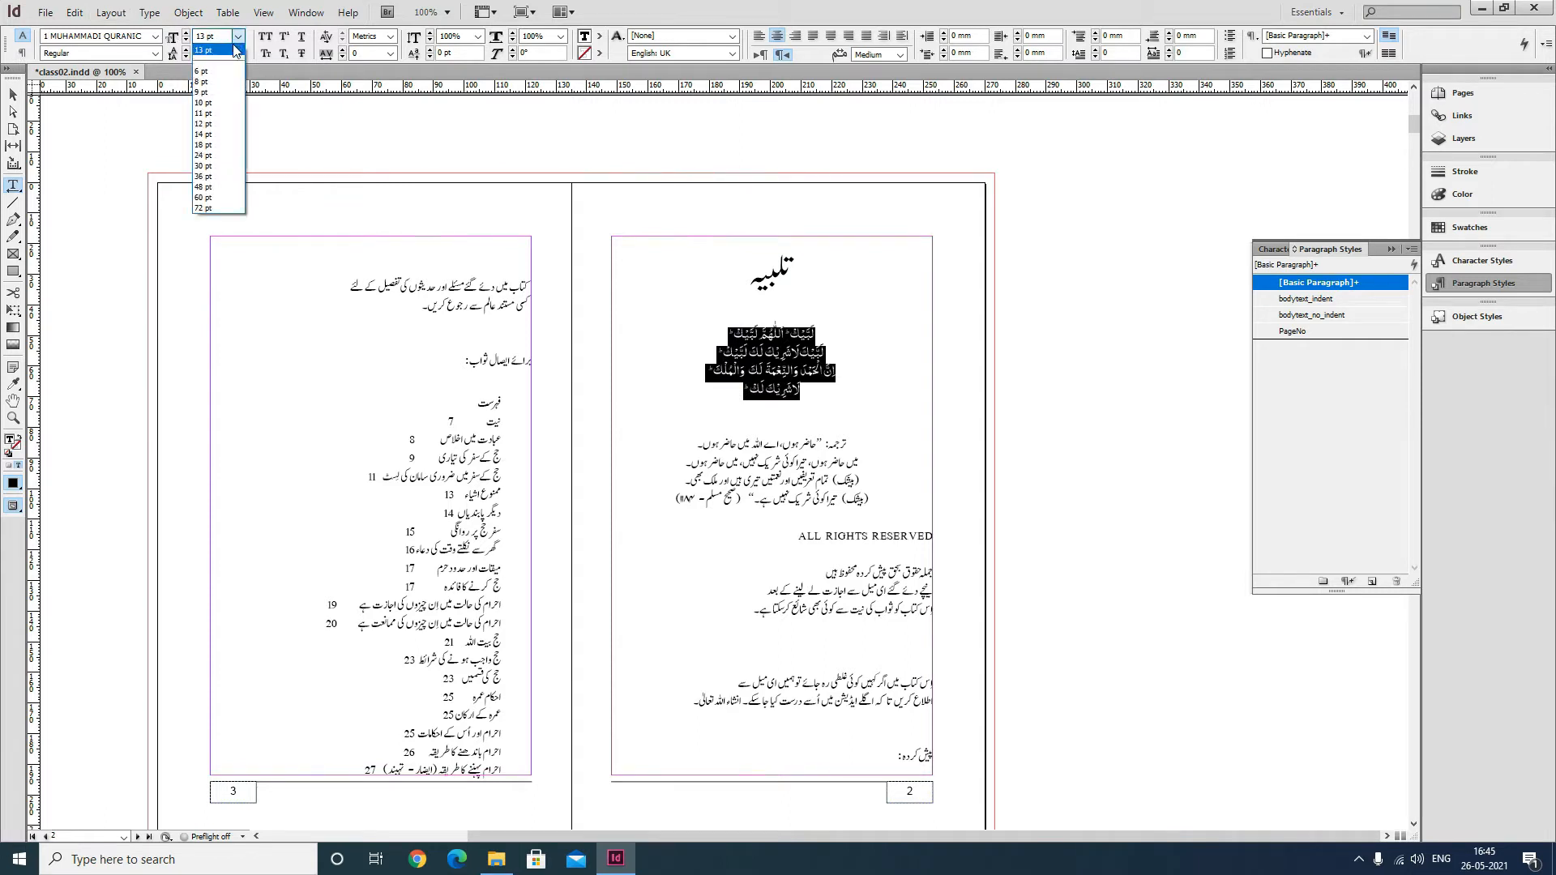
click(220, 155)
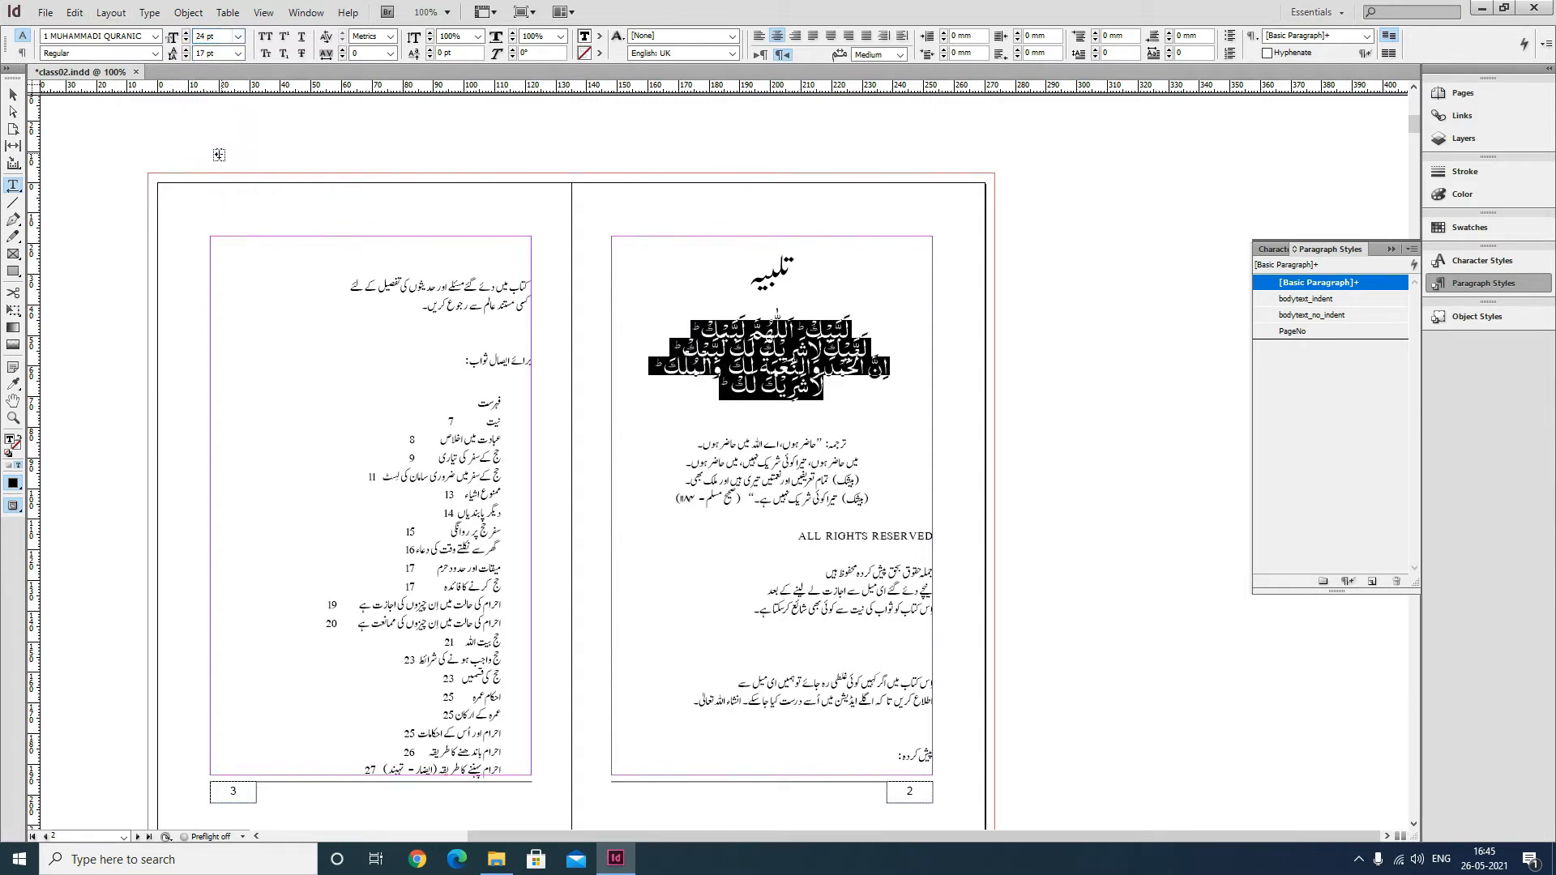
click(240, 53)
click(227, 68)
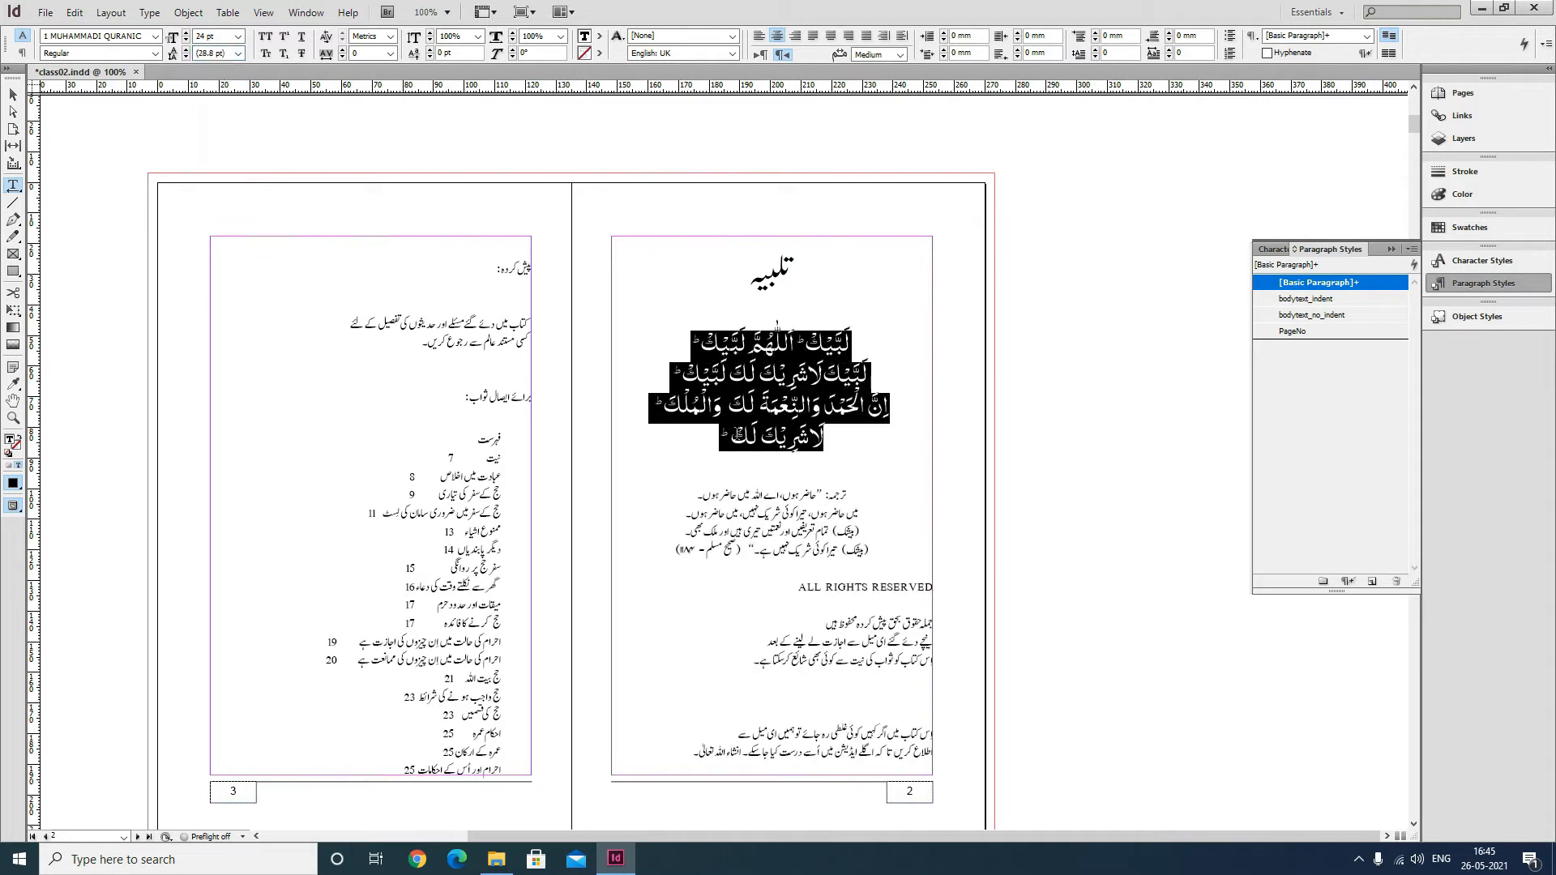
Set the Urdu translation lines below the talbiyah to 18 pt with 24 pt leading.
click(826, 515)
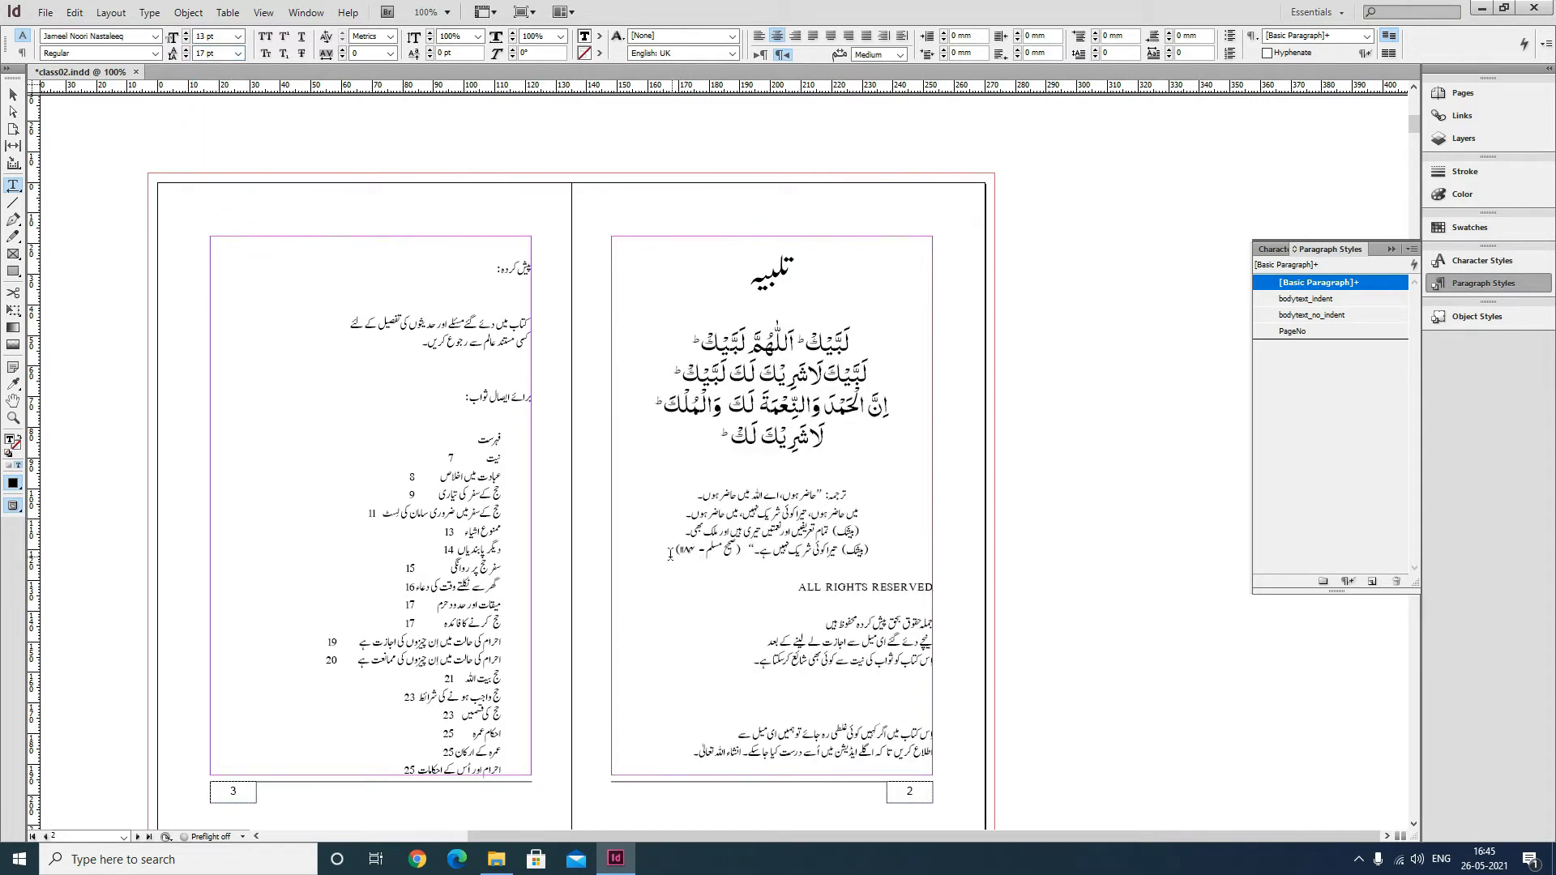
drag(670, 555, 863, 500)
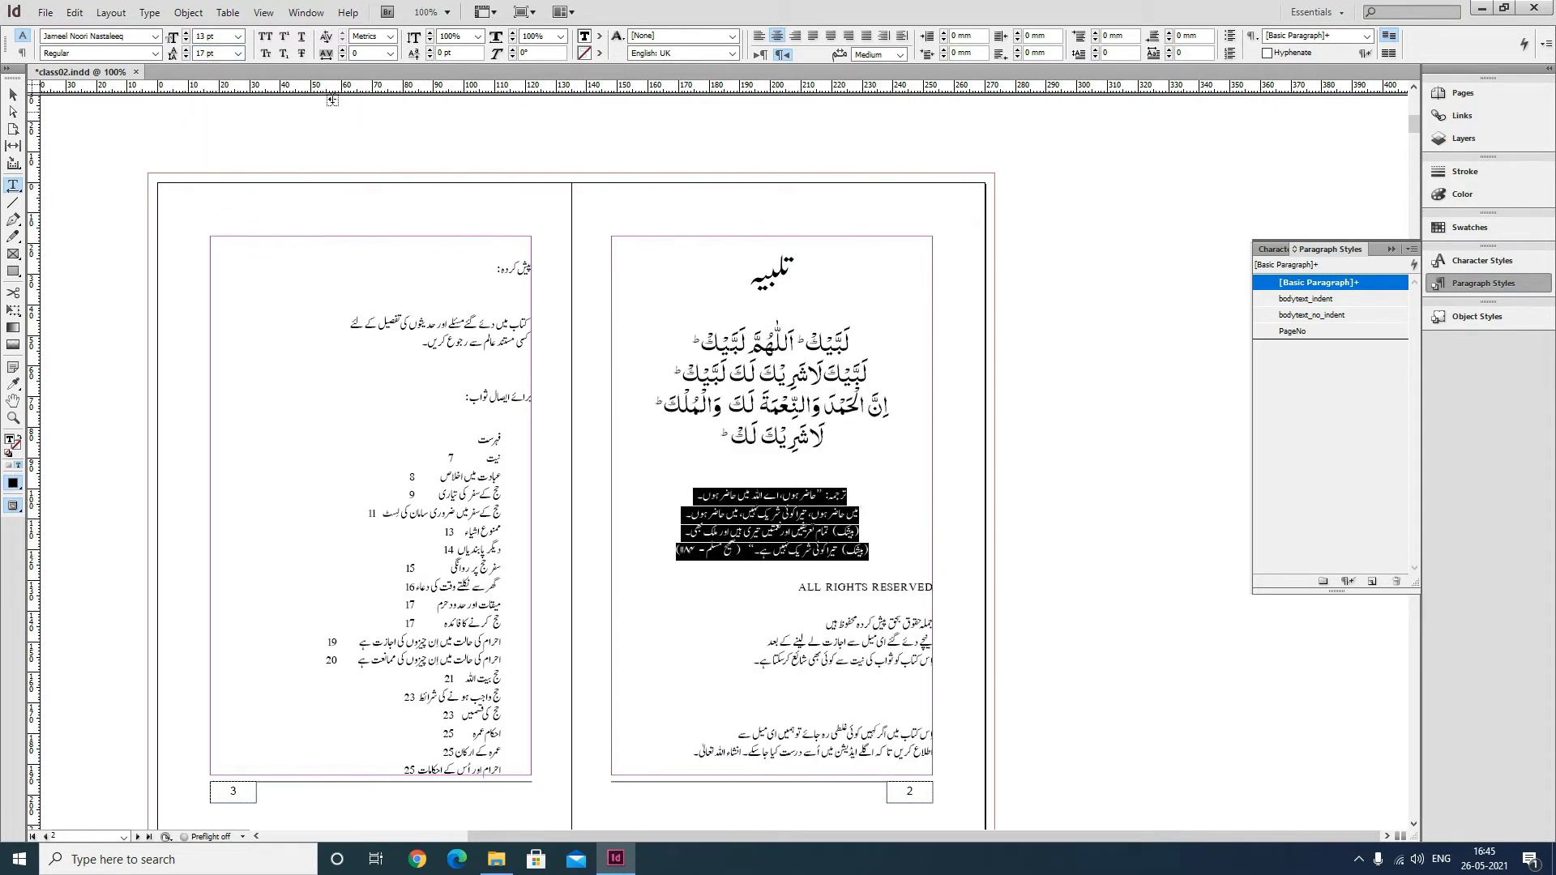
click(239, 37)
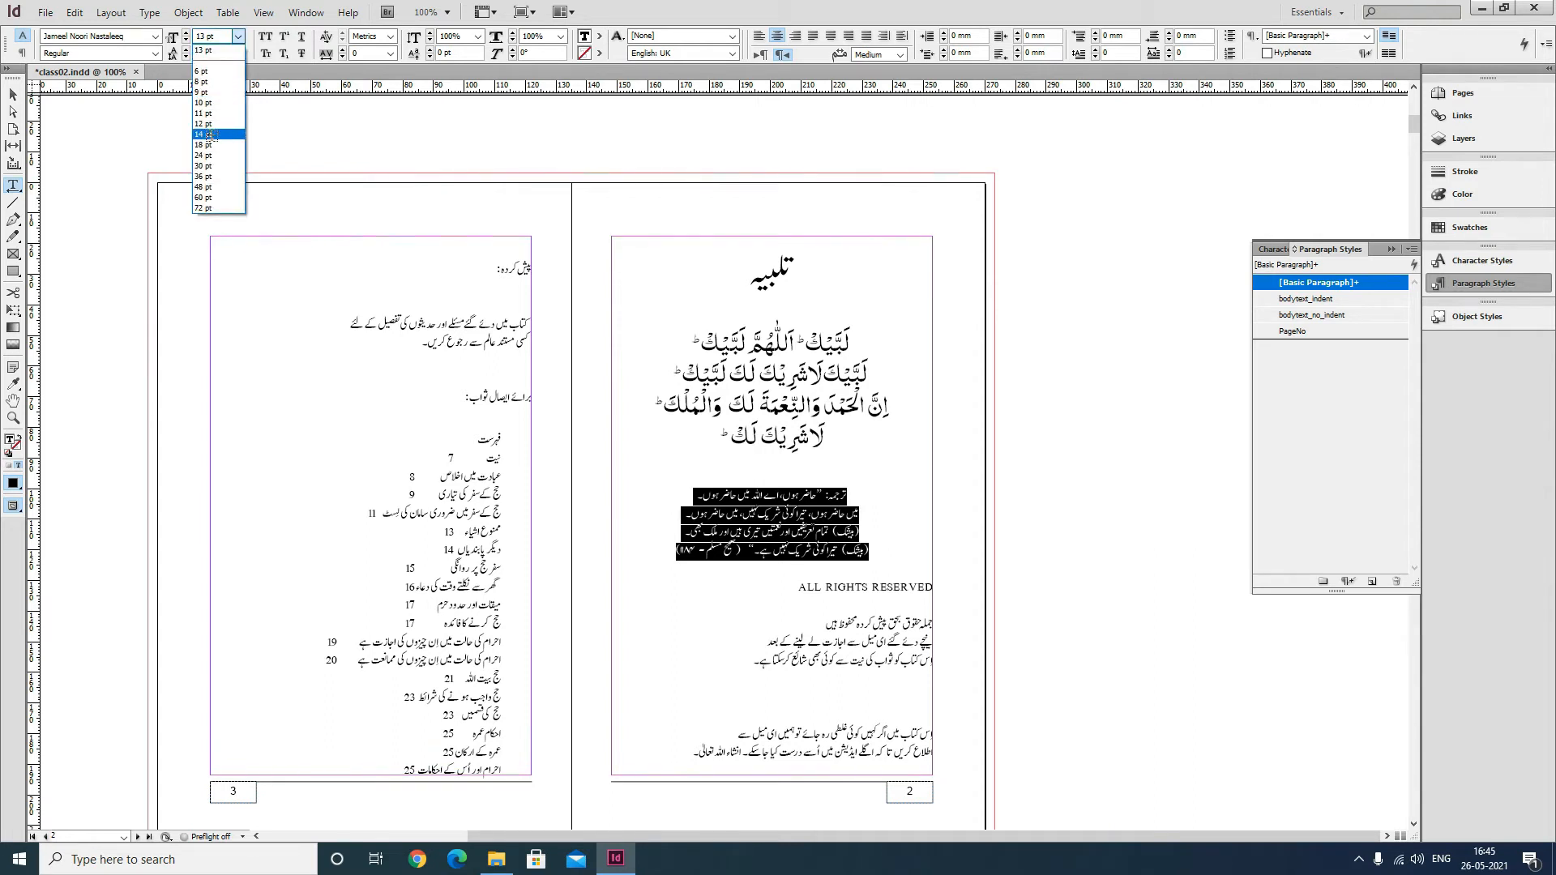
click(232, 145)
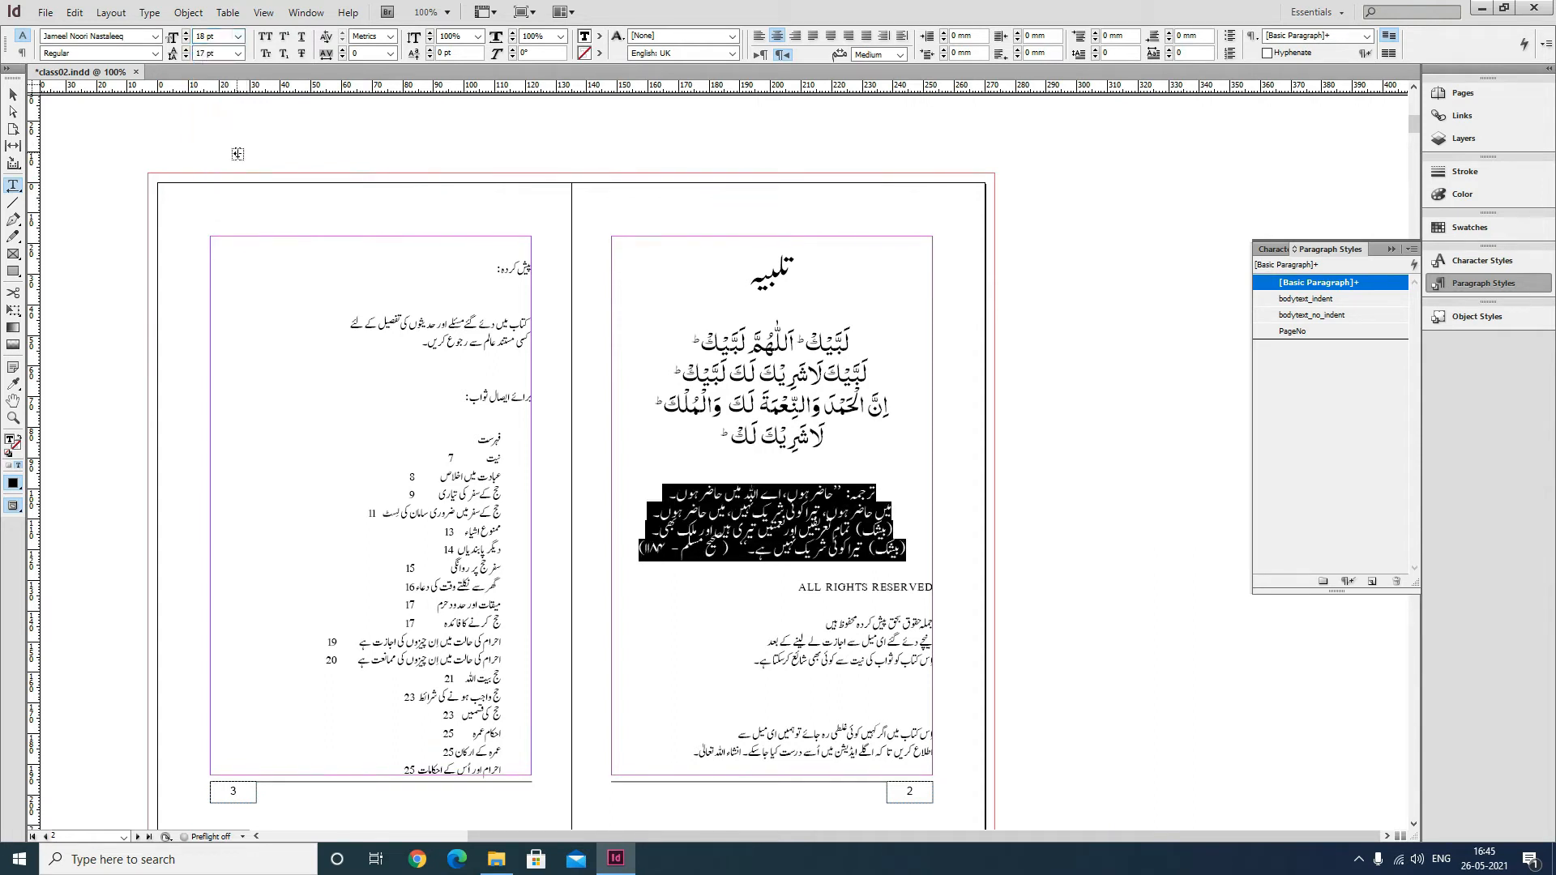
click(238, 54)
click(230, 172)
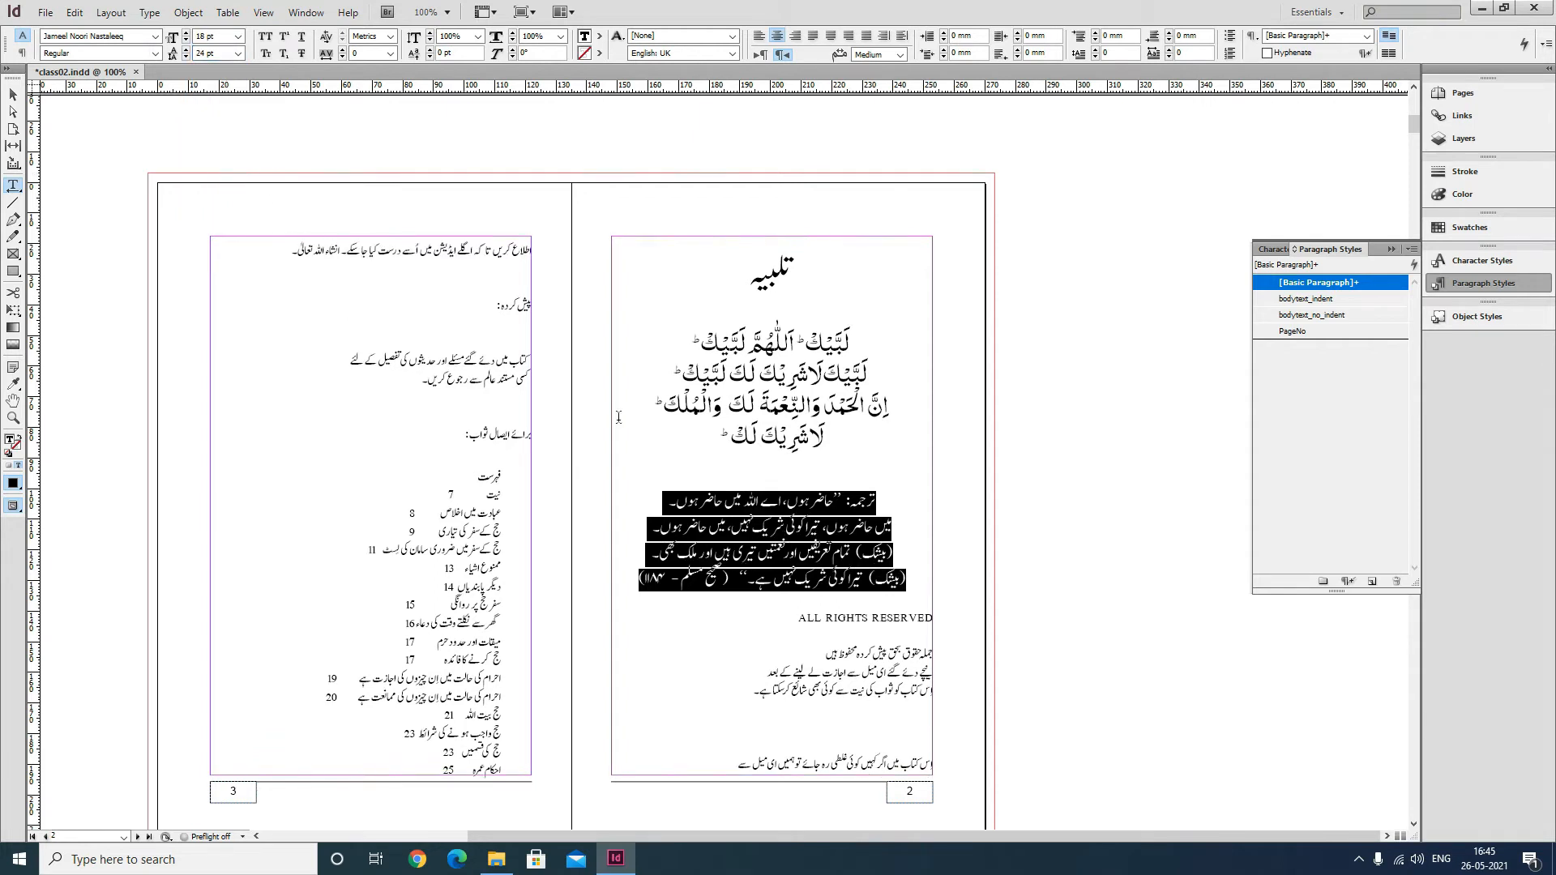
Reduce the translation lines' font size to 16 pt.
click(759, 648)
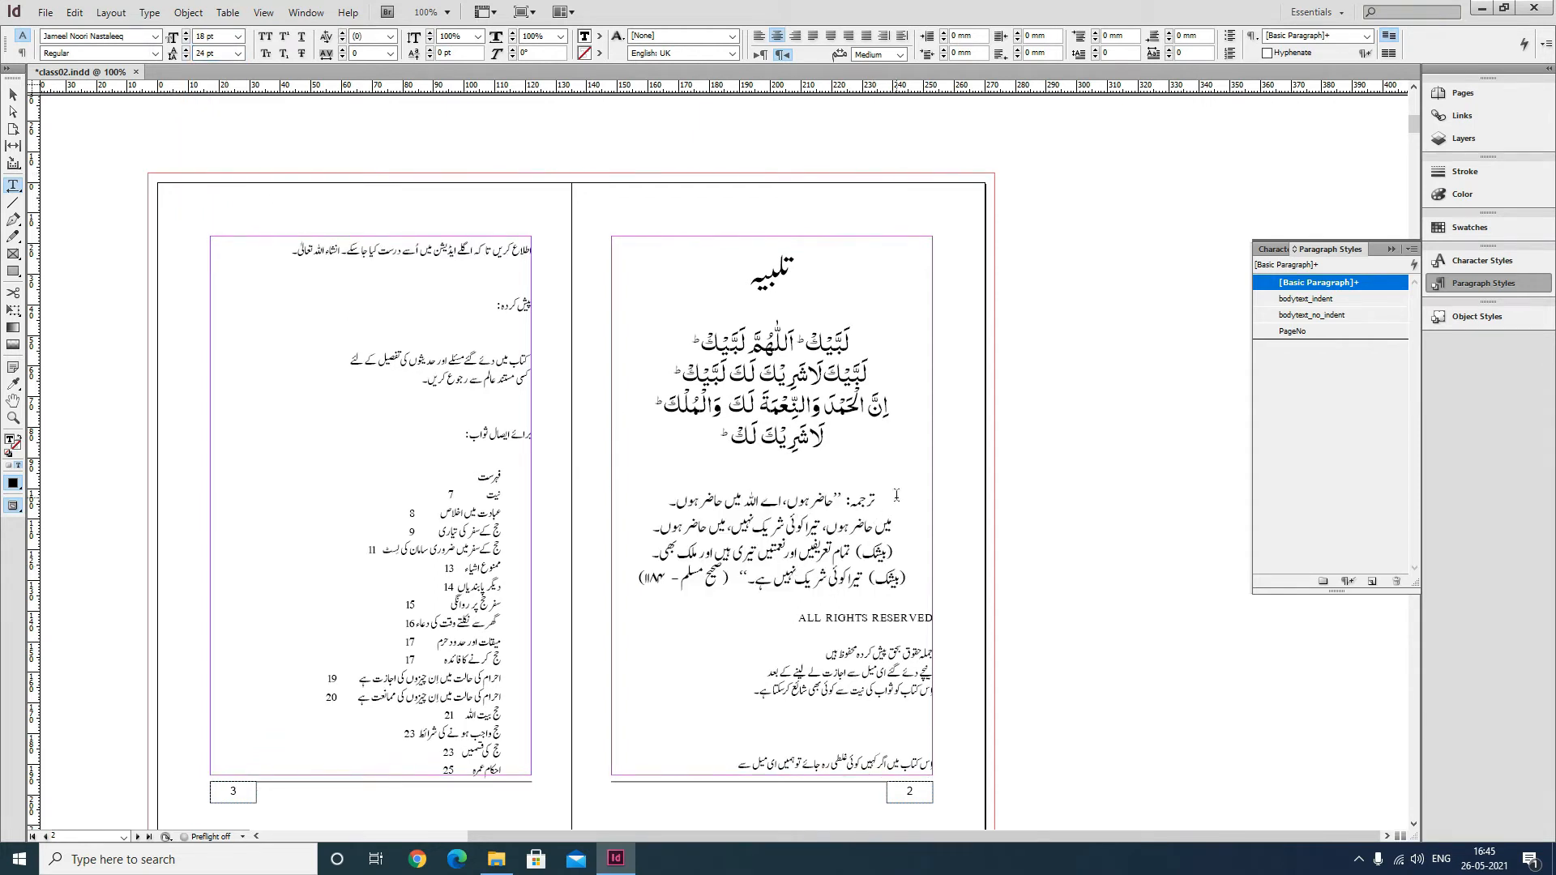
drag(896, 495, 641, 580)
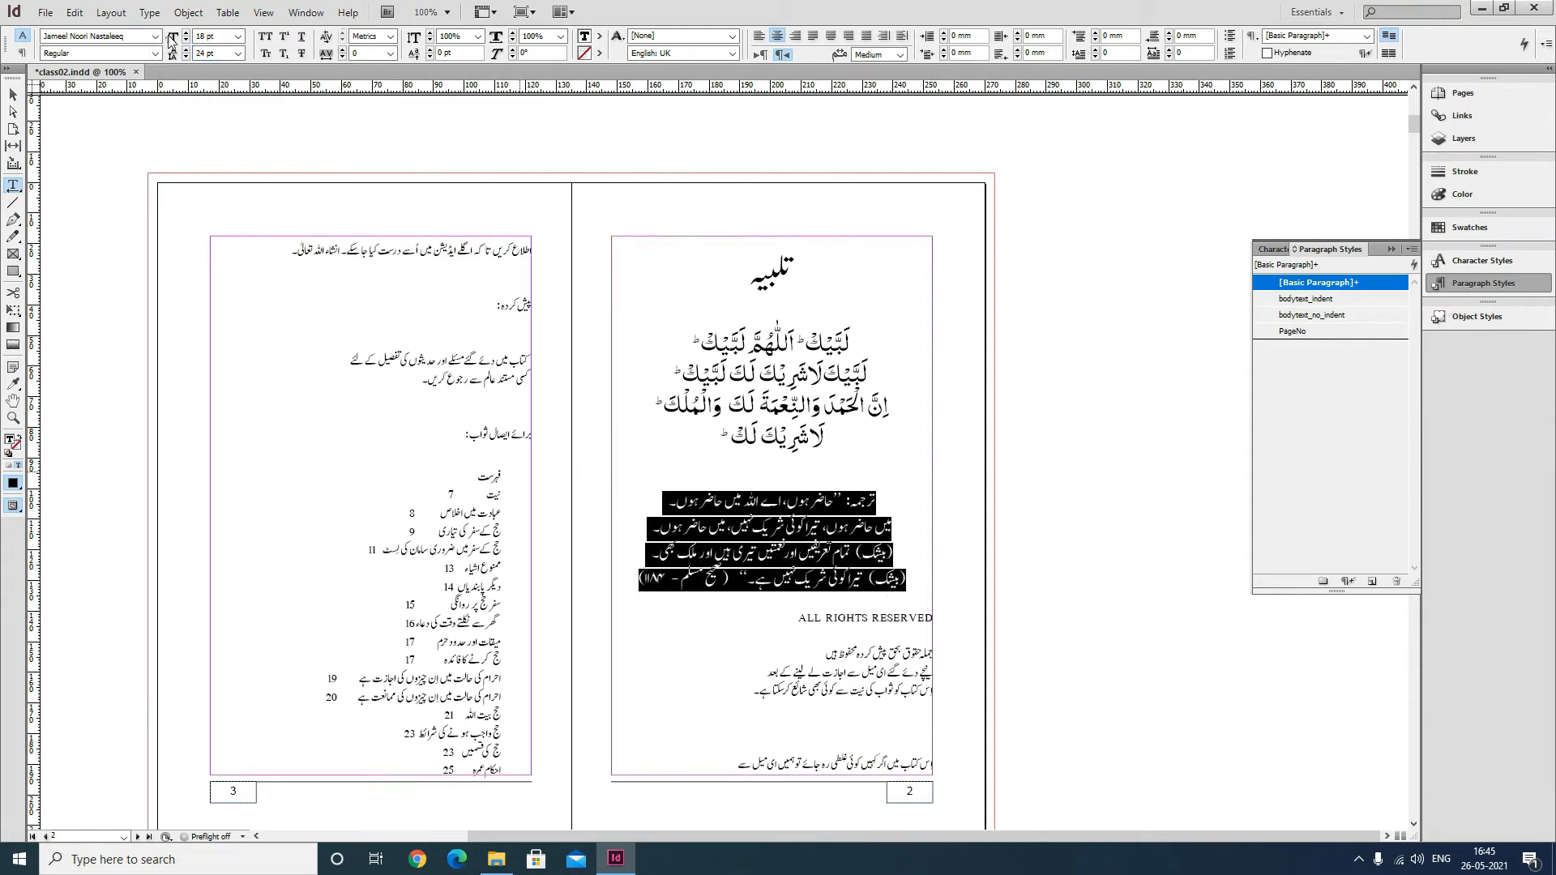
text(16)
key(Return)
click(715, 539)
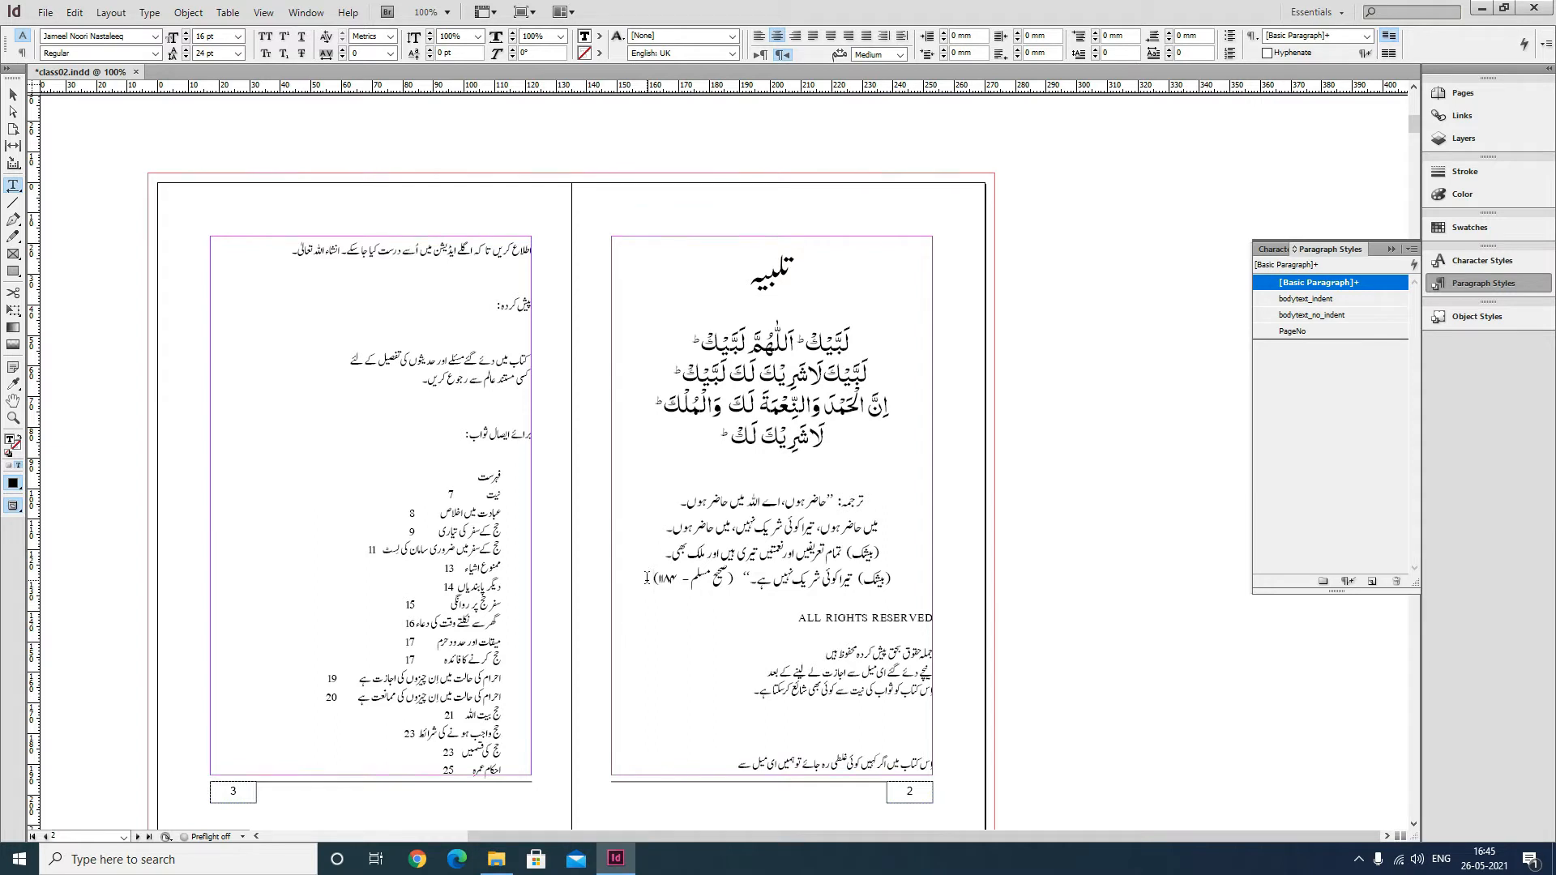
Push the ALL RIGHTS RESERVED block from page 2 onto page 3 with a frame break.
key(KP_Enter)
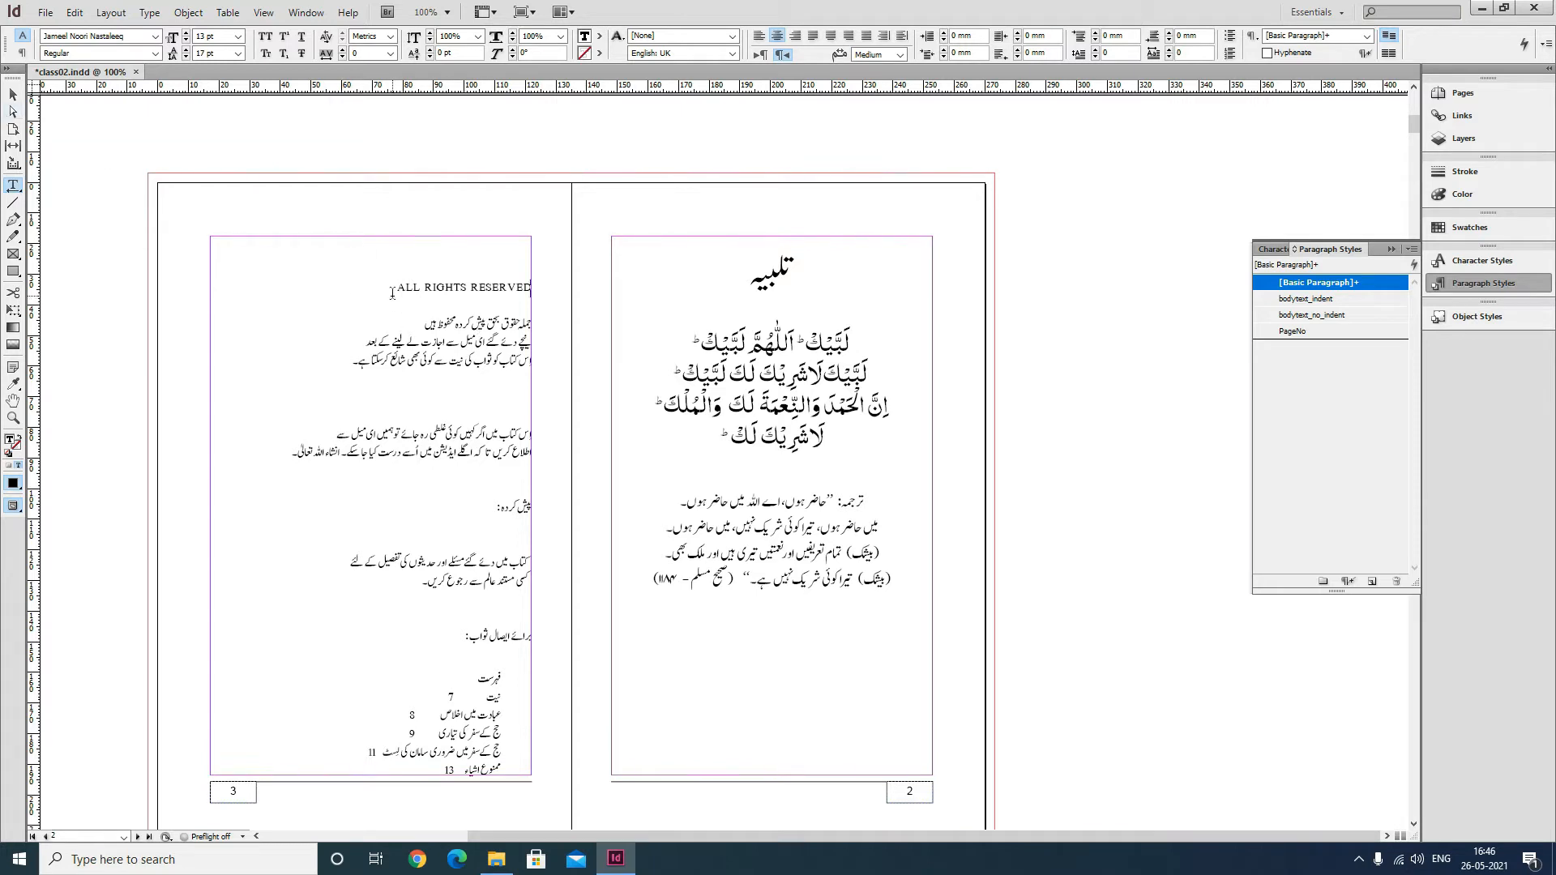
Set the page 2 text frame's stroke weight to 1 pt.
click(12, 95)
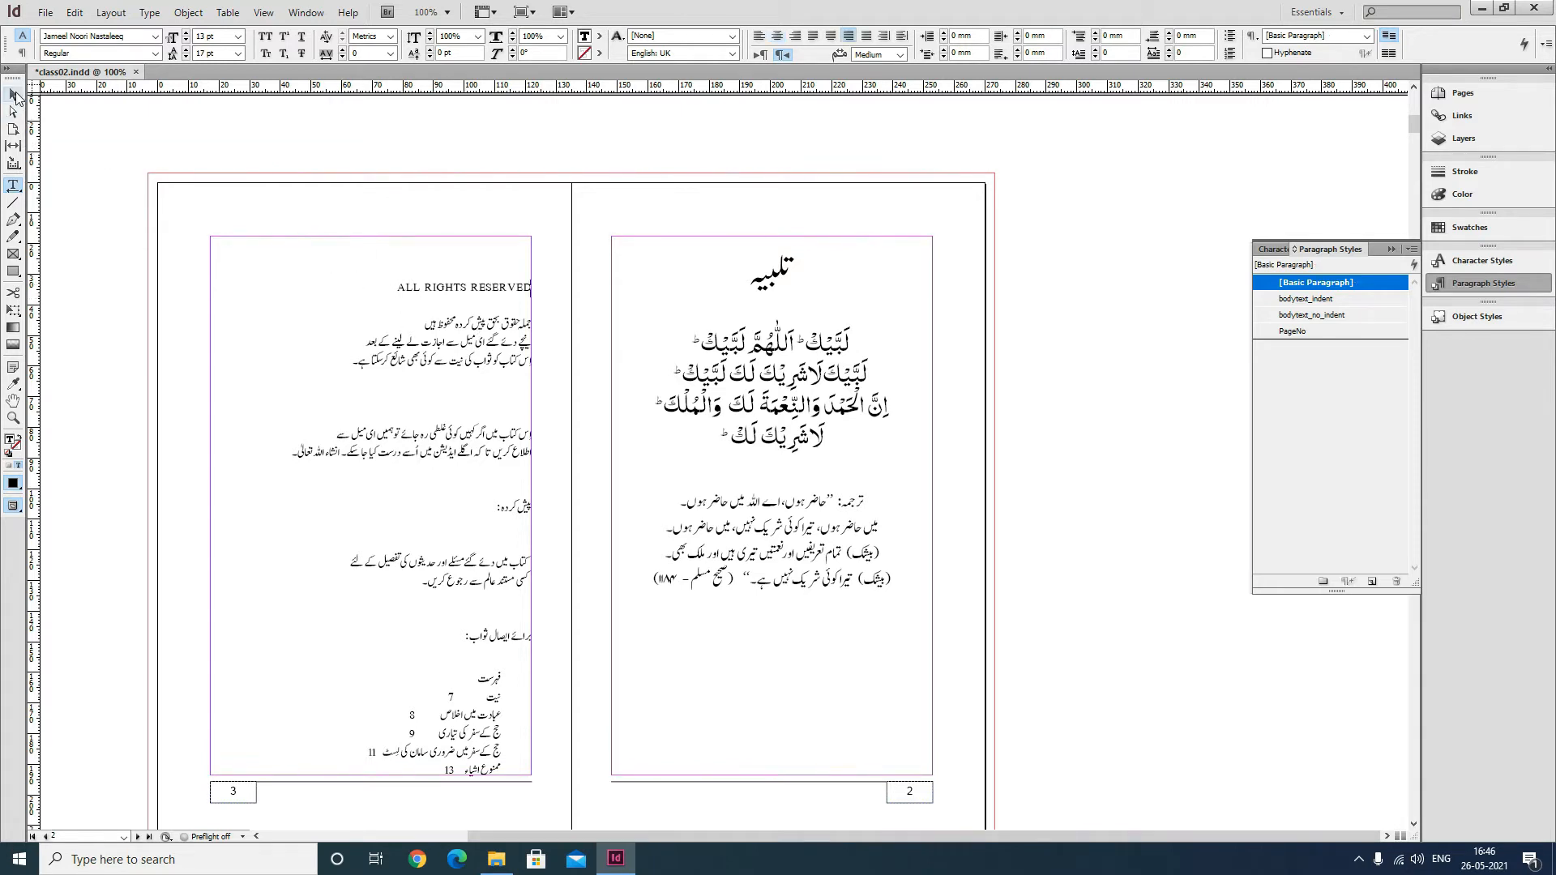
click(870, 270)
click(617, 35)
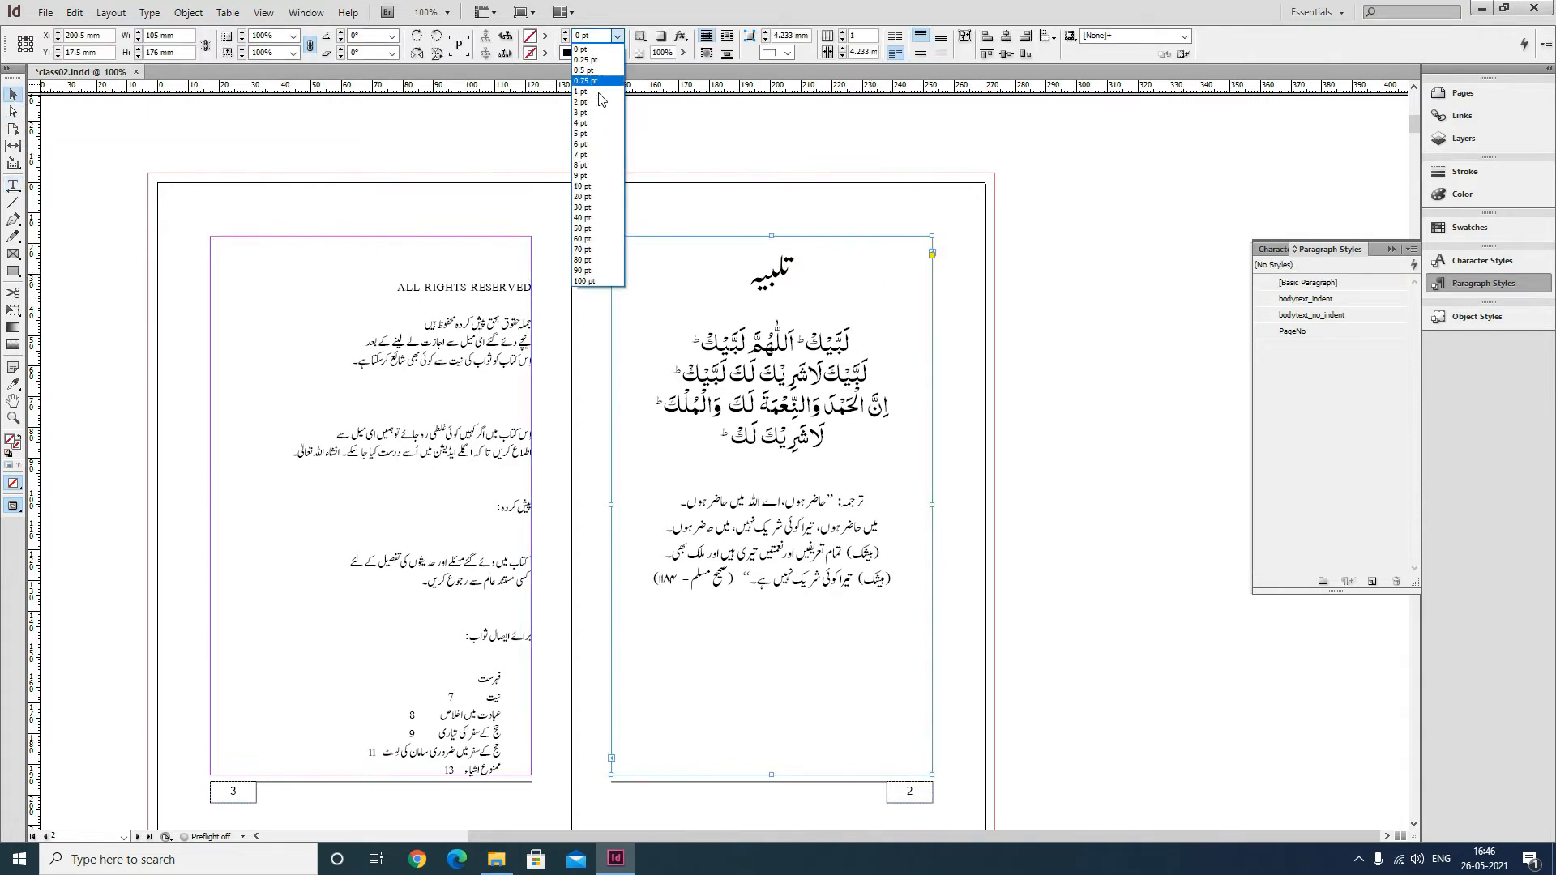
click(598, 92)
click(1068, 422)
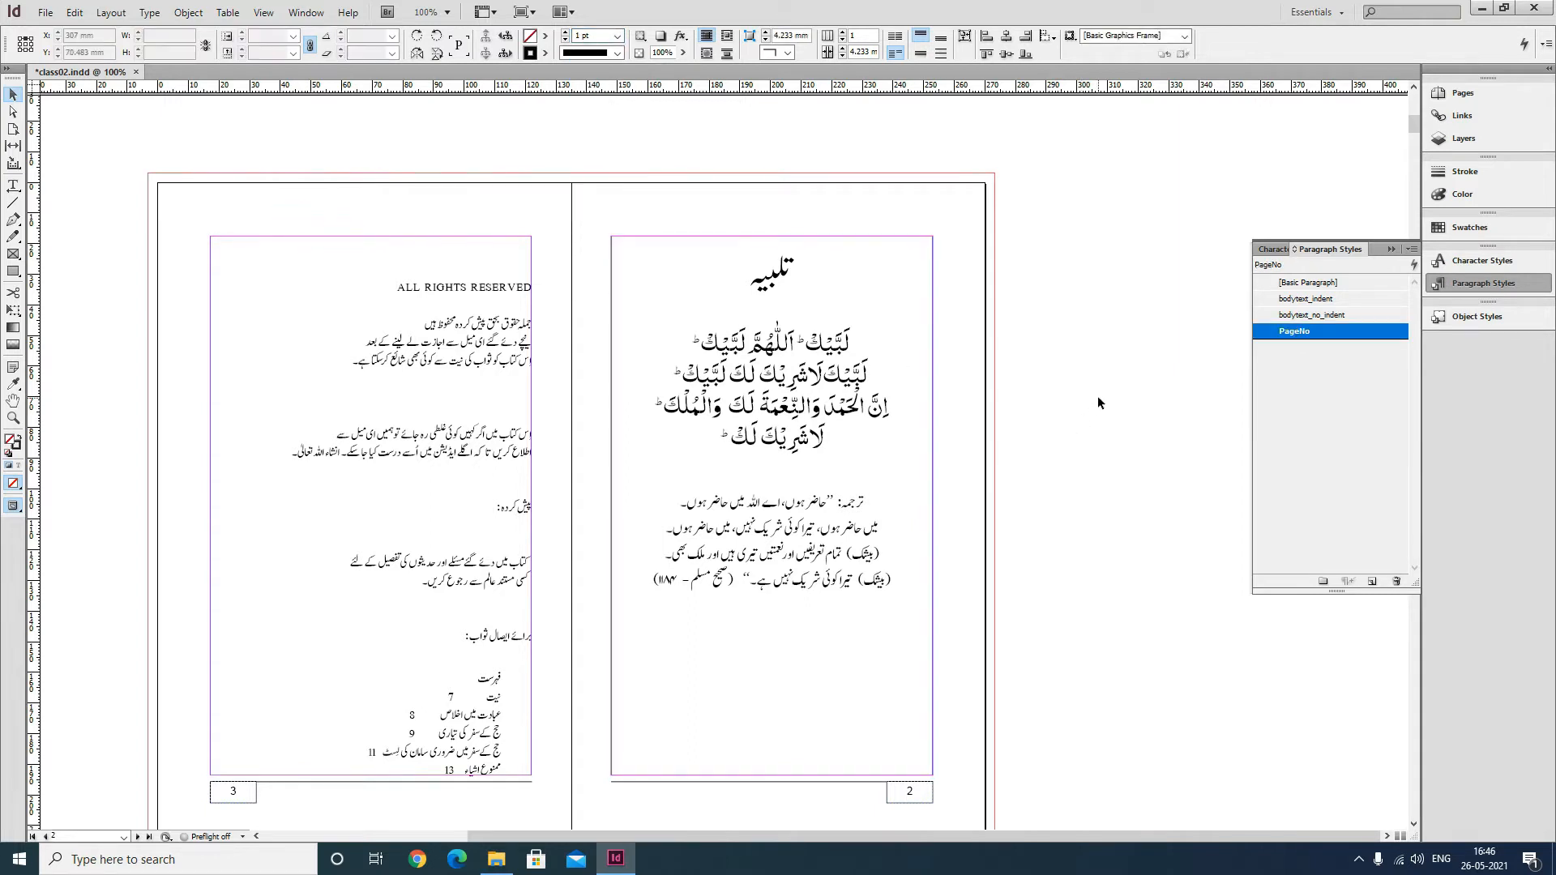
Center the page 2 text vertically within its frame using Text Frame Options.
click(872, 267)
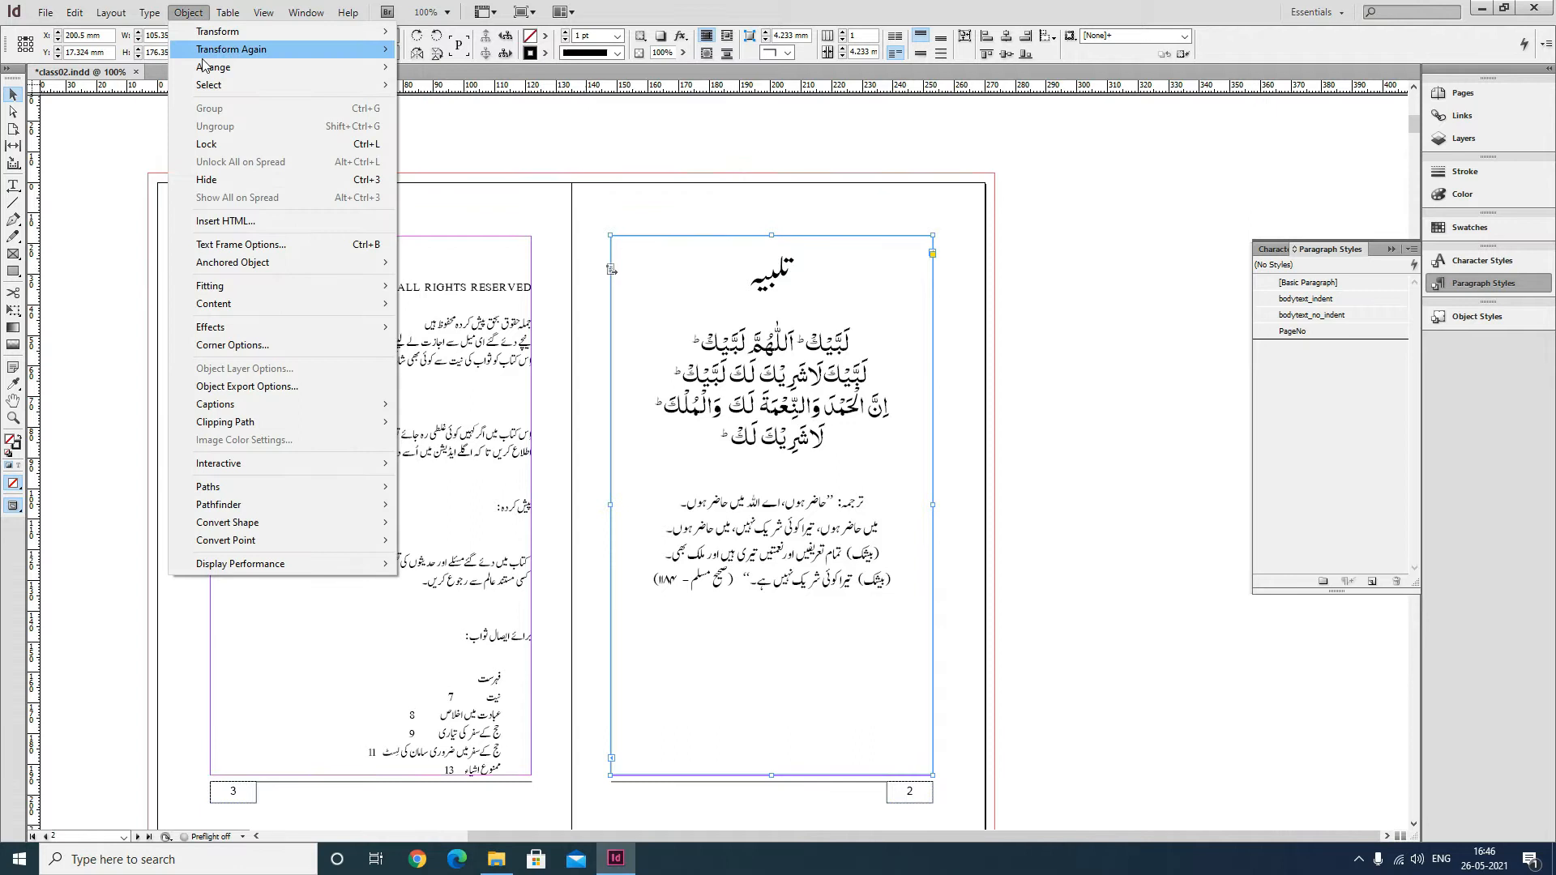
click(277, 245)
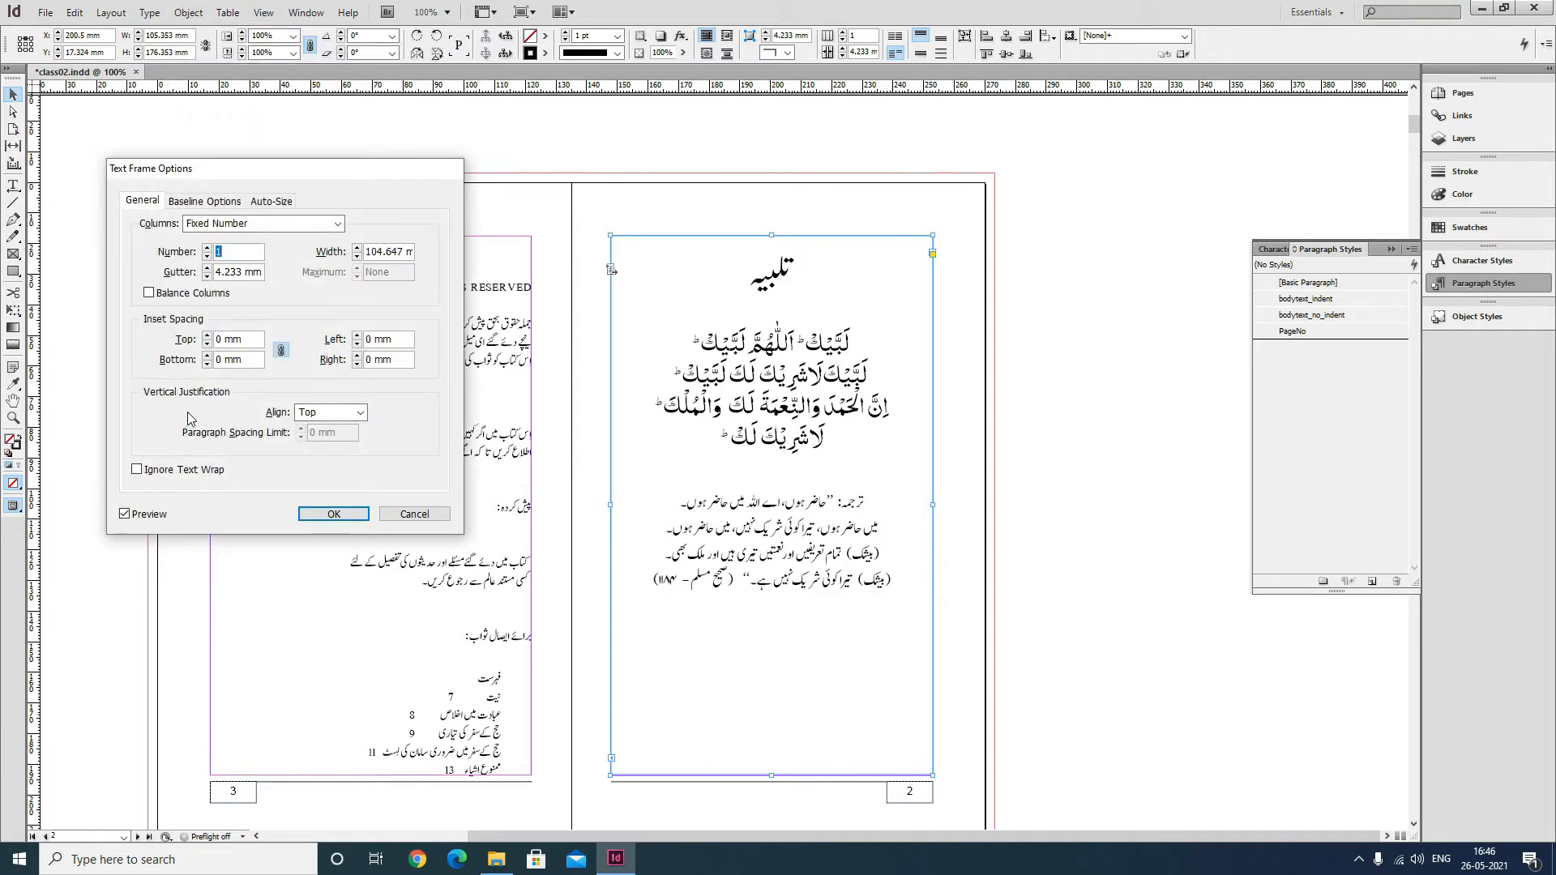
click(358, 412)
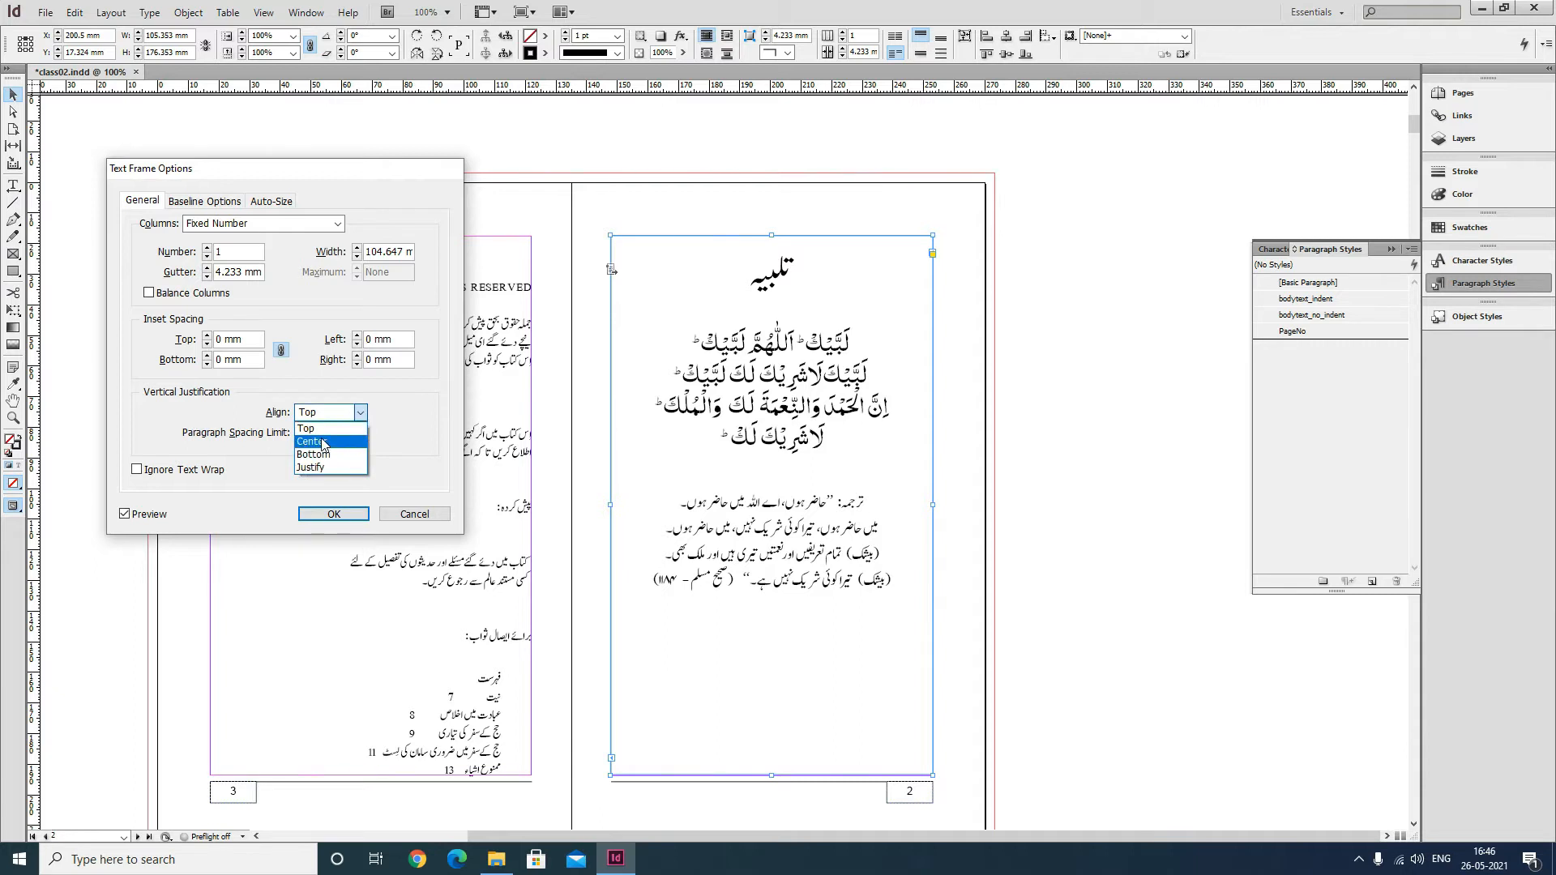
click(330, 444)
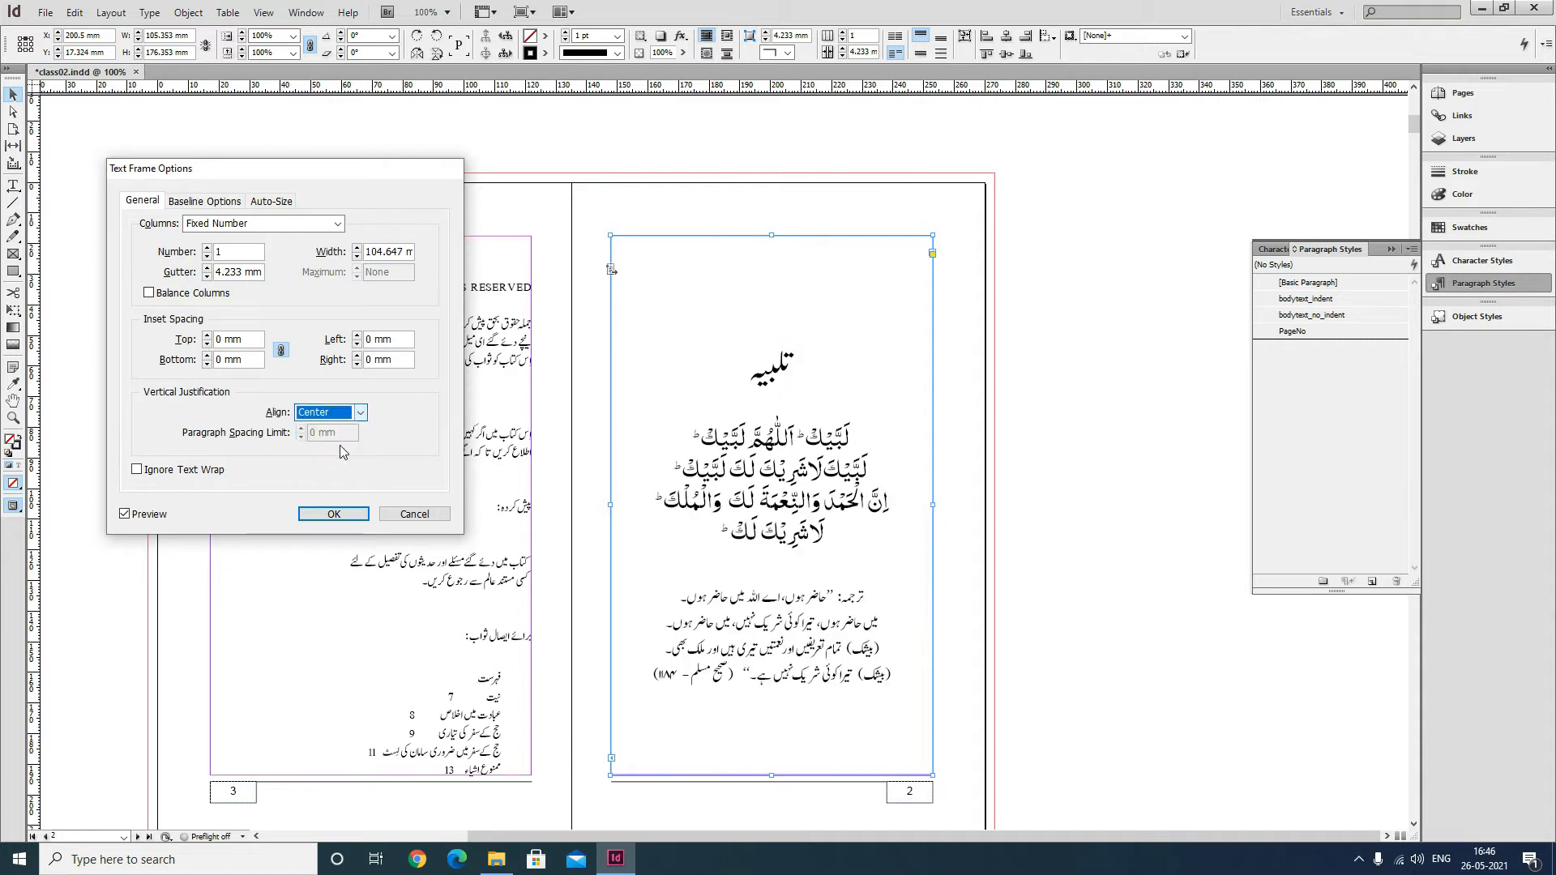
click(334, 514)
click(1118, 538)
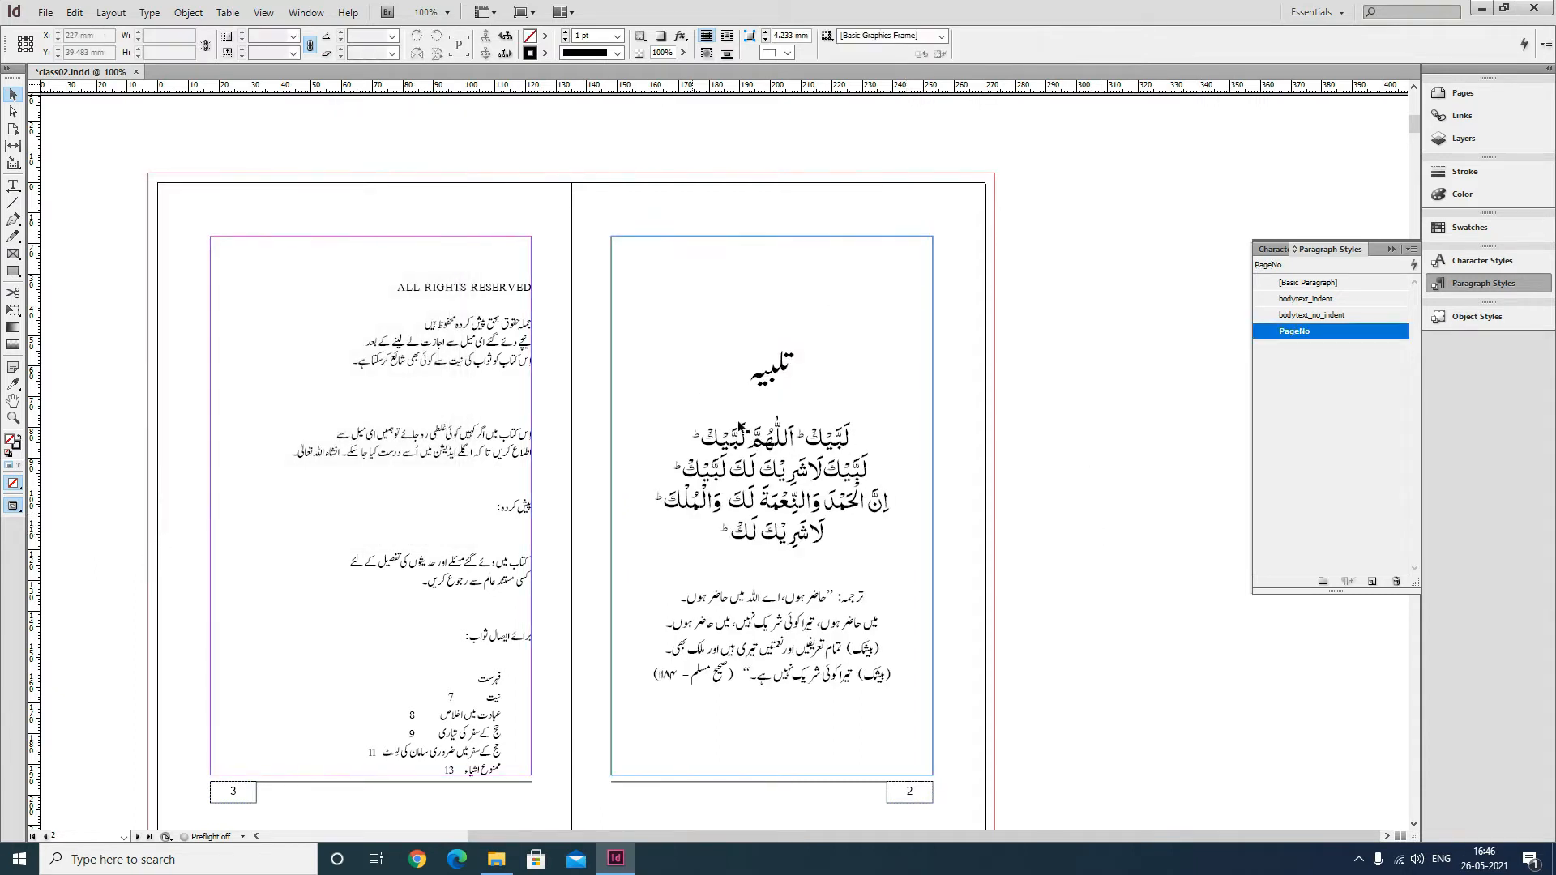
Preview the spread without frame edges and save the document.
key(w)
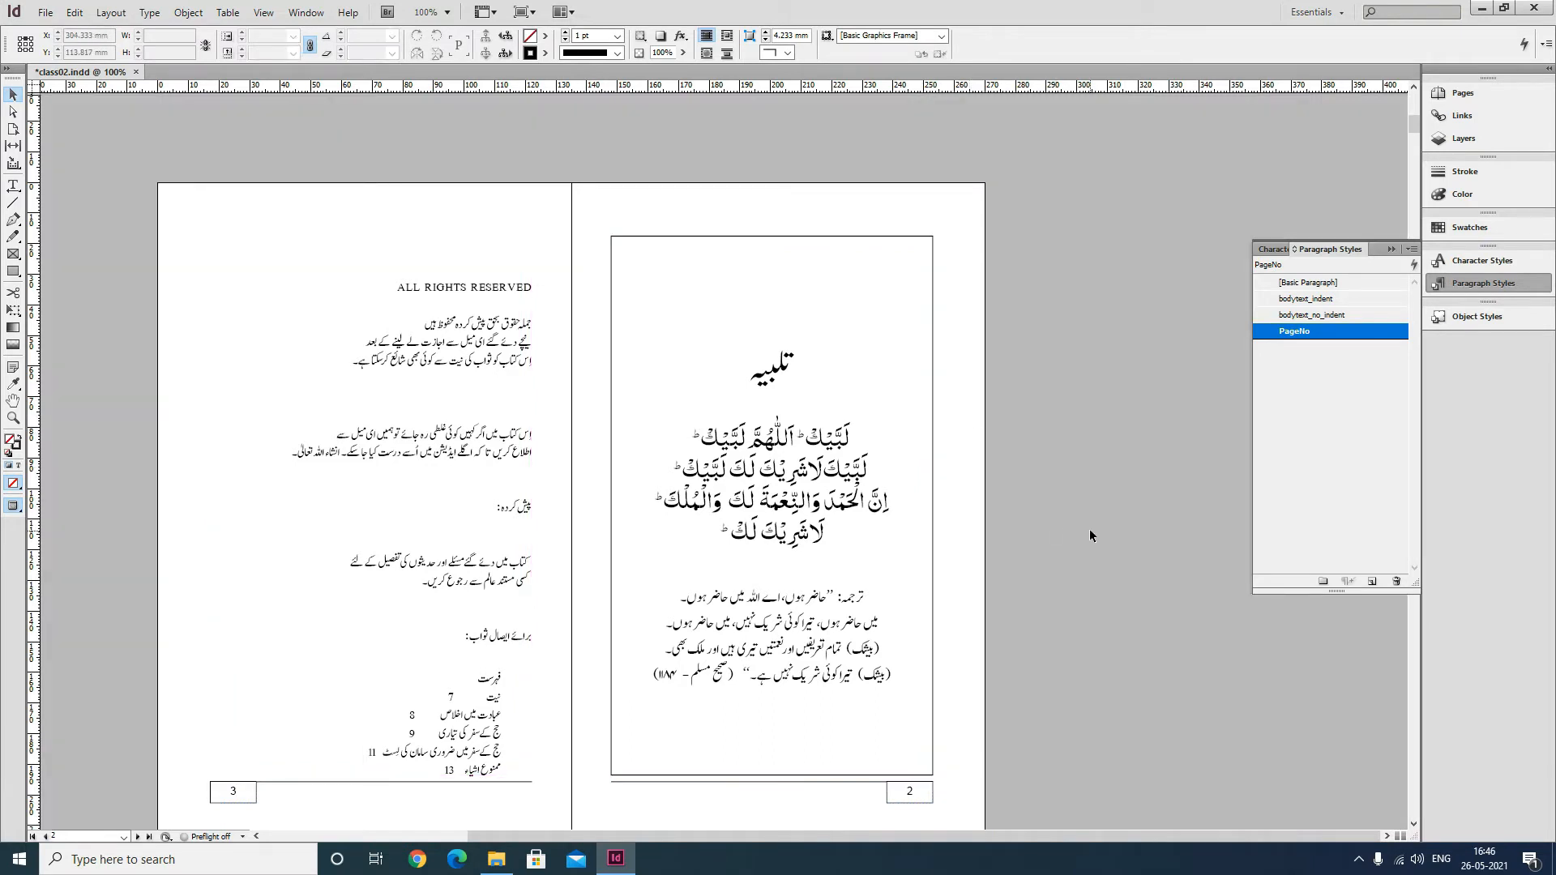
key(w)
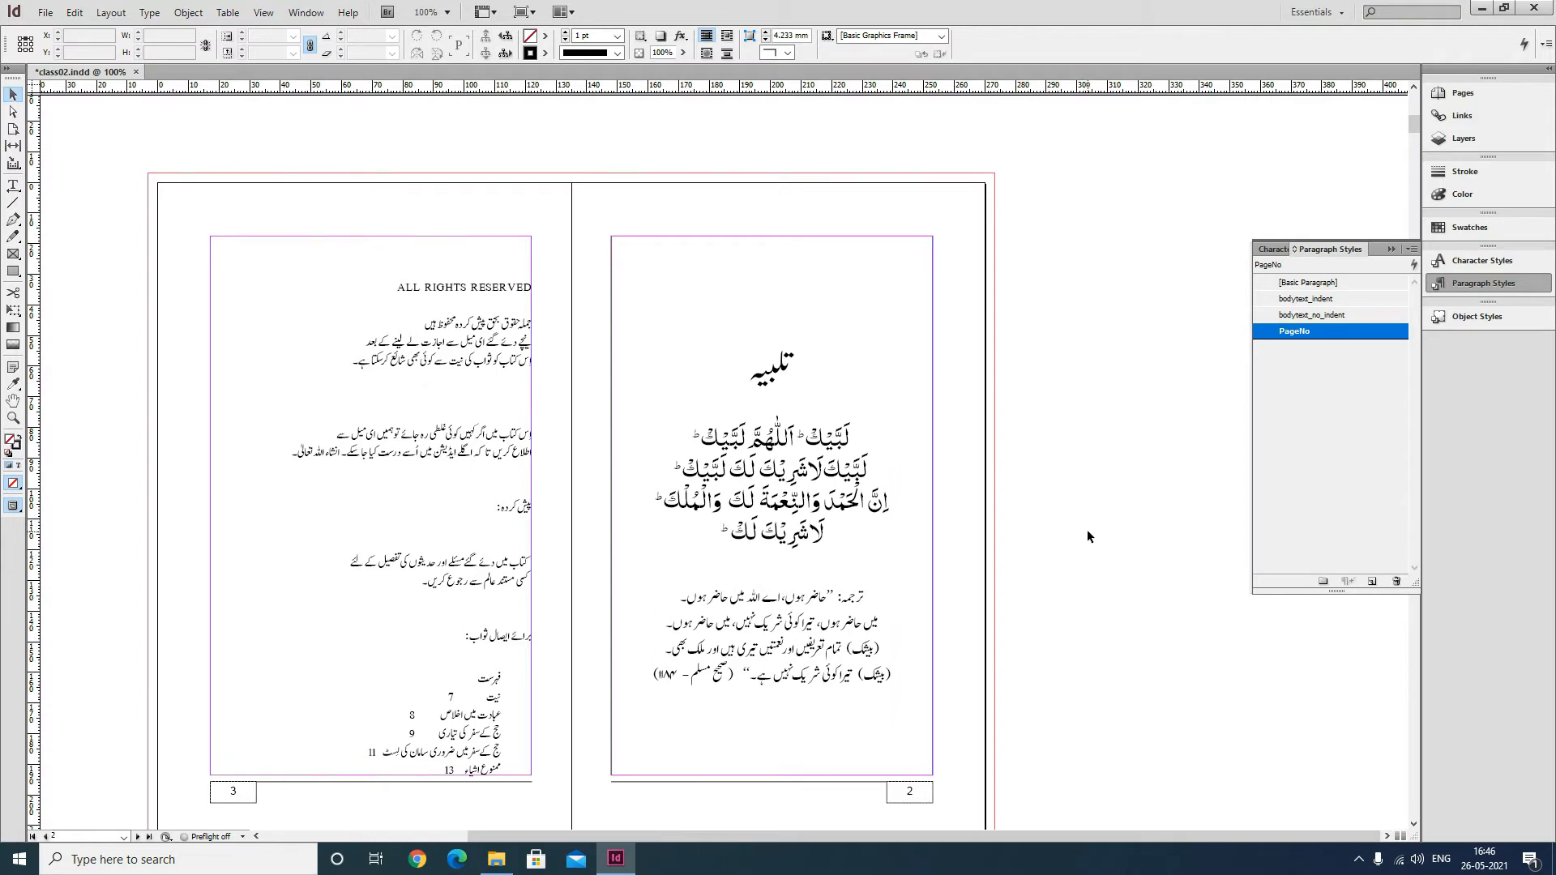
drag(545, 458, 729, 409)
key(ctrl+s)
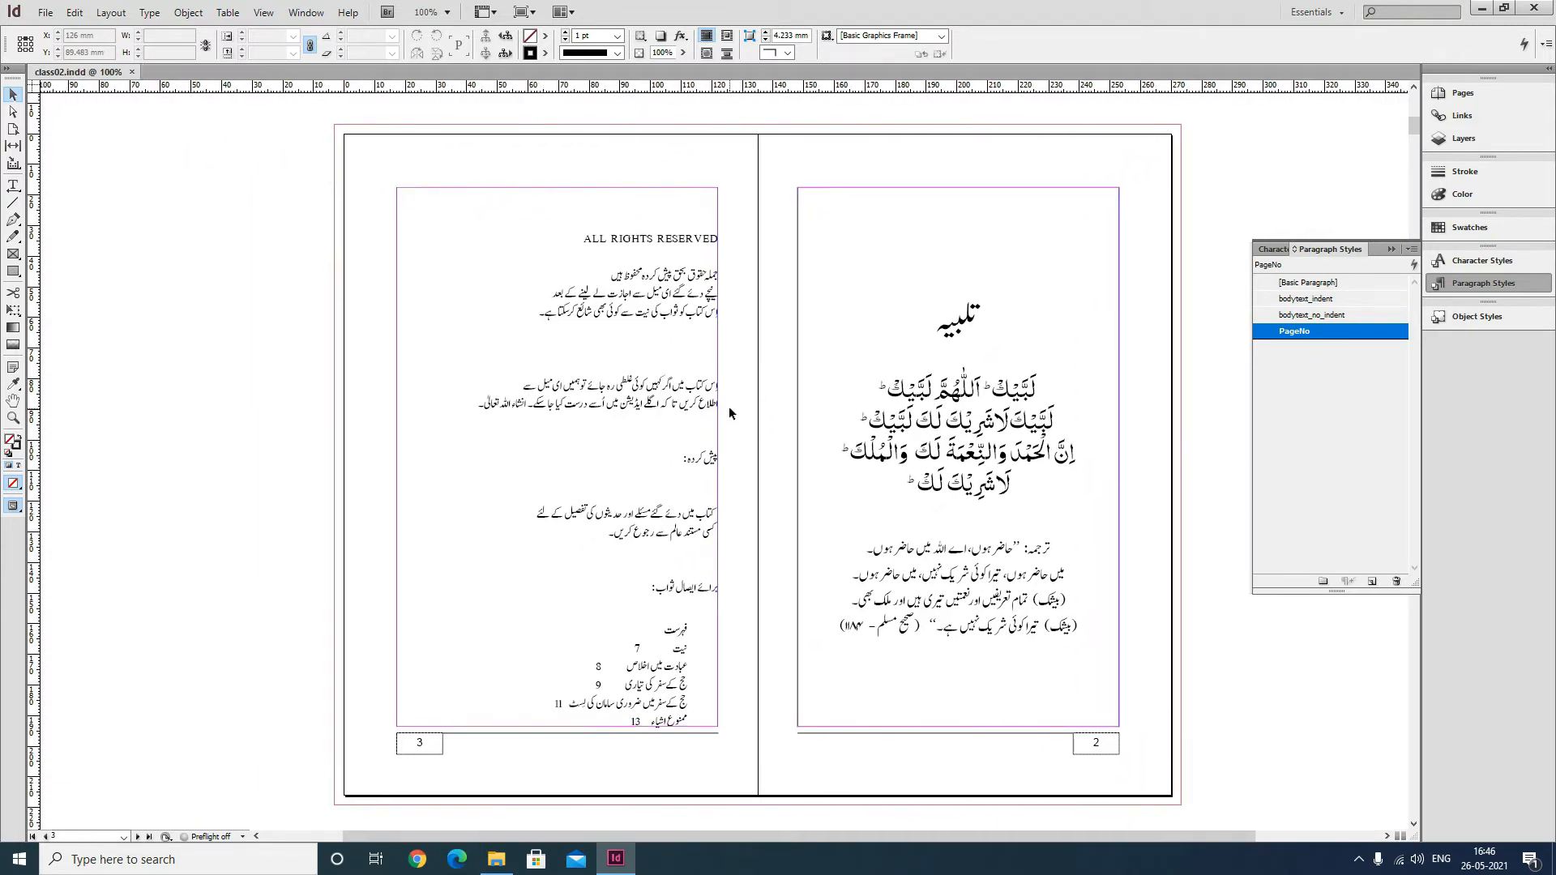
Switch the ALL RIGHTS RESERVED paragraph to left-to-right direction and center it.
click(12, 186)
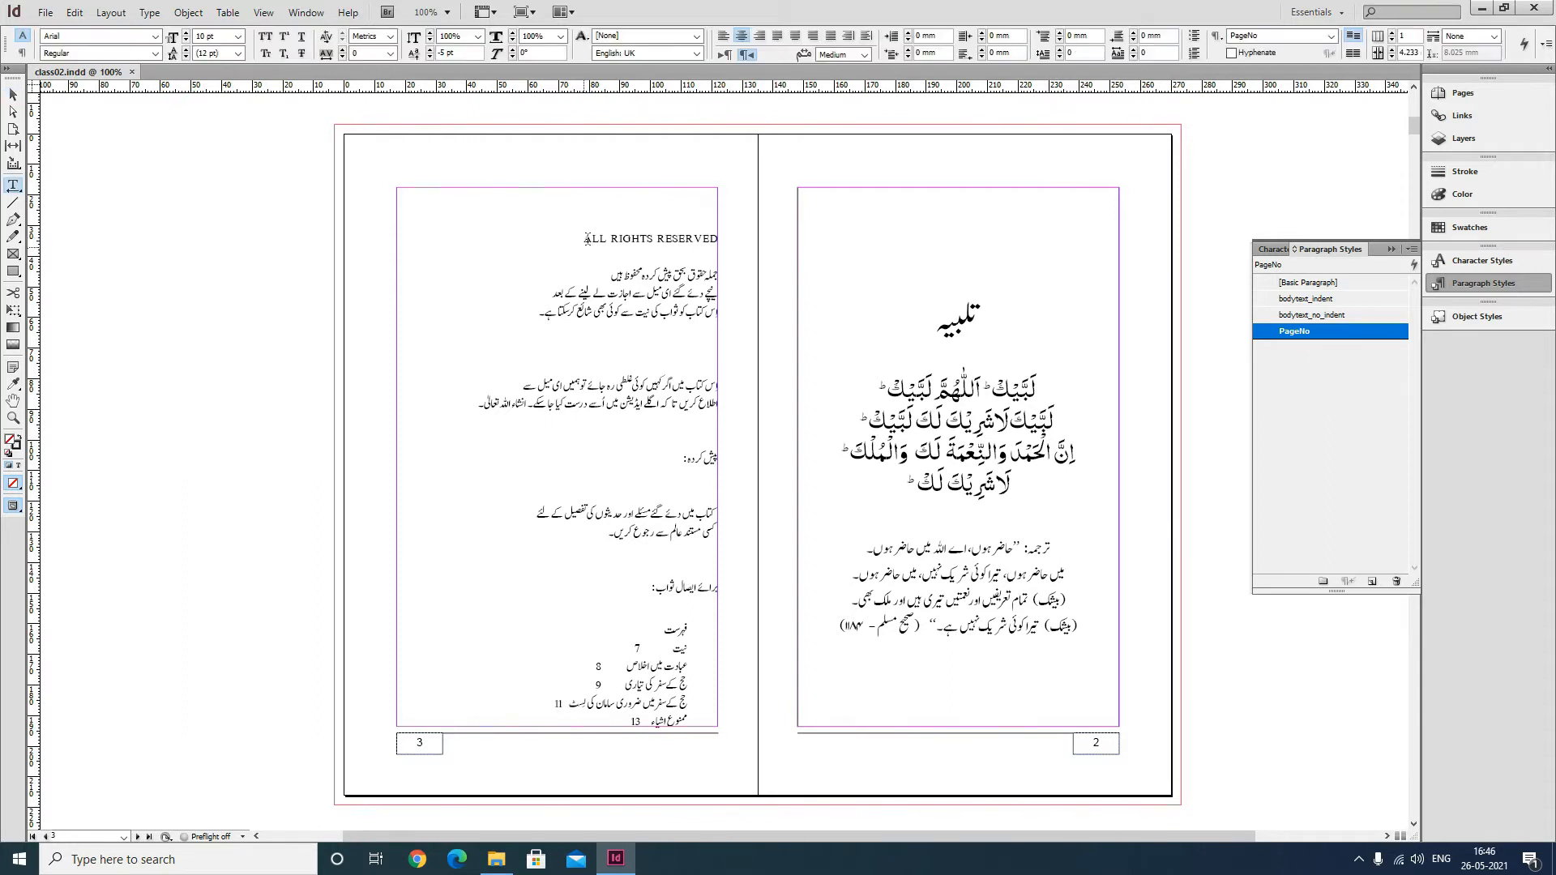
drag(583, 238, 630, 238)
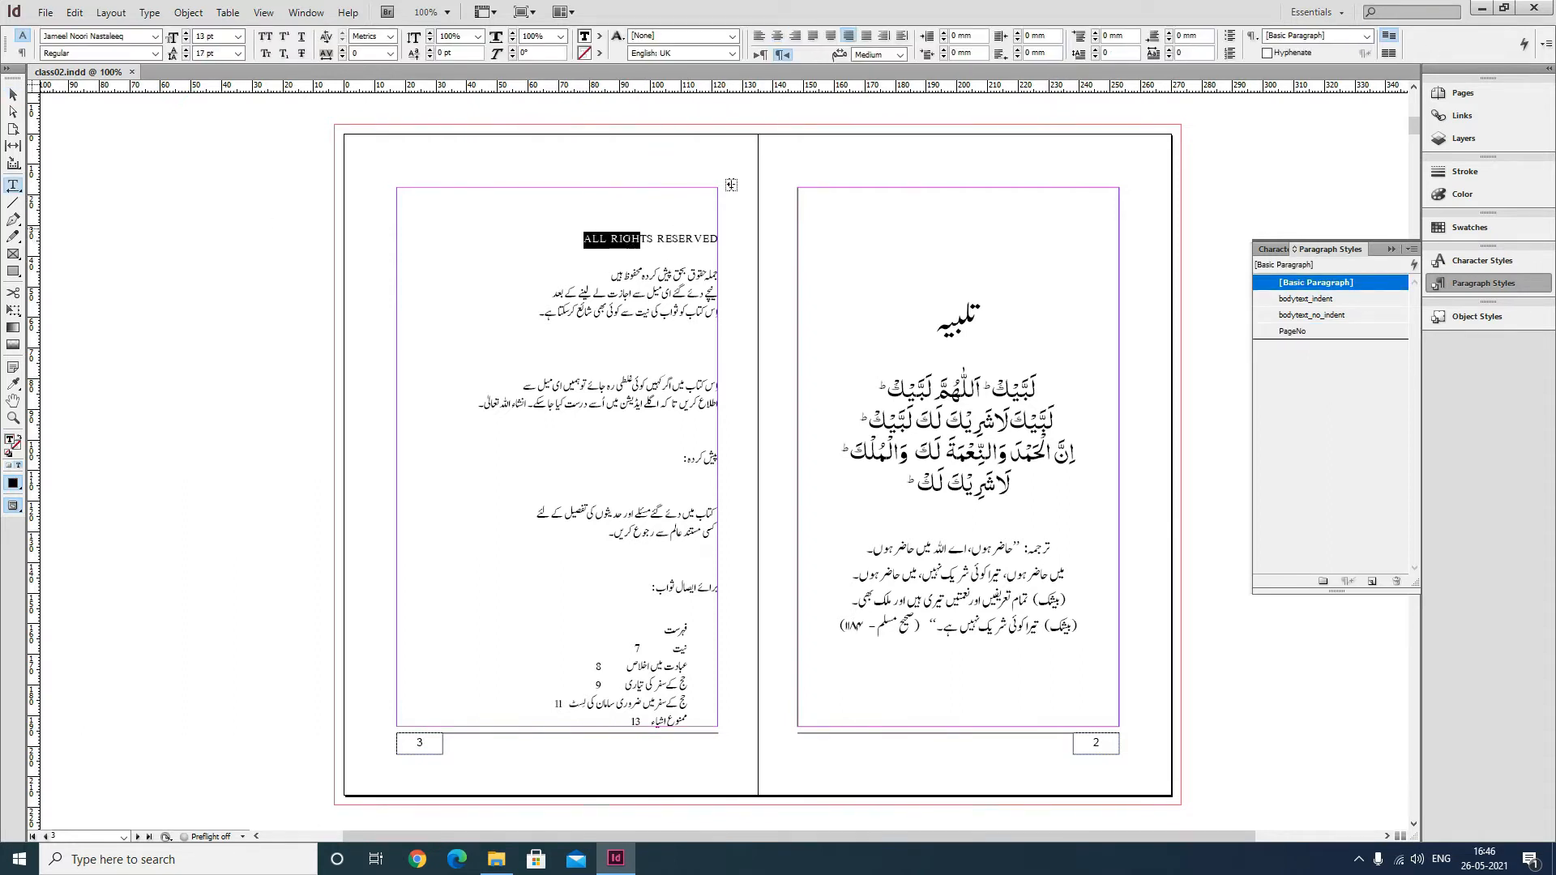
click(763, 56)
drag(534, 240, 396, 240)
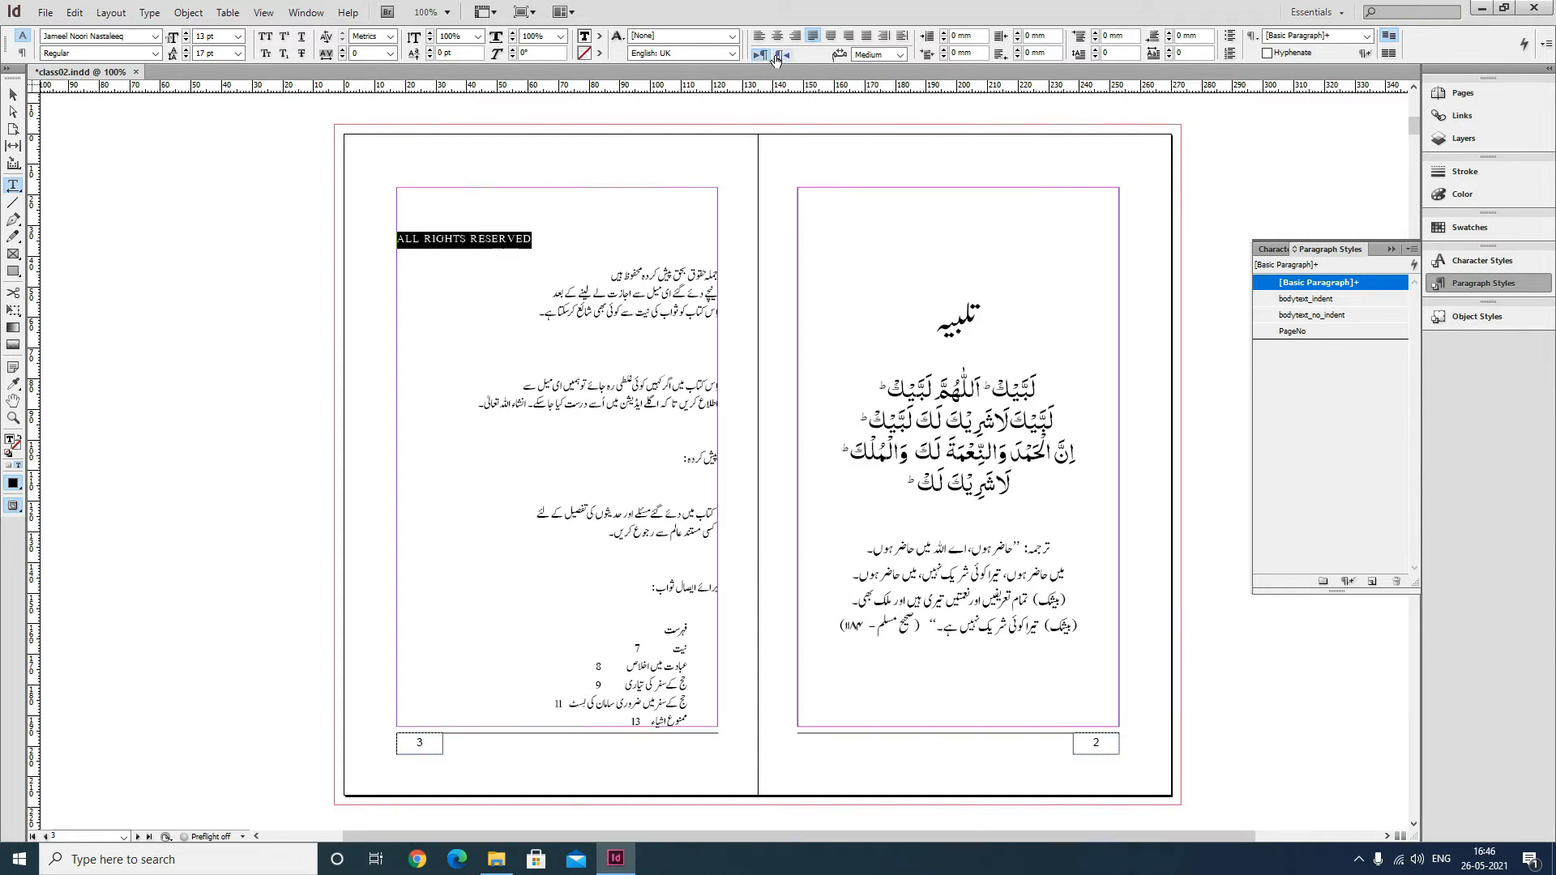
click(494, 238)
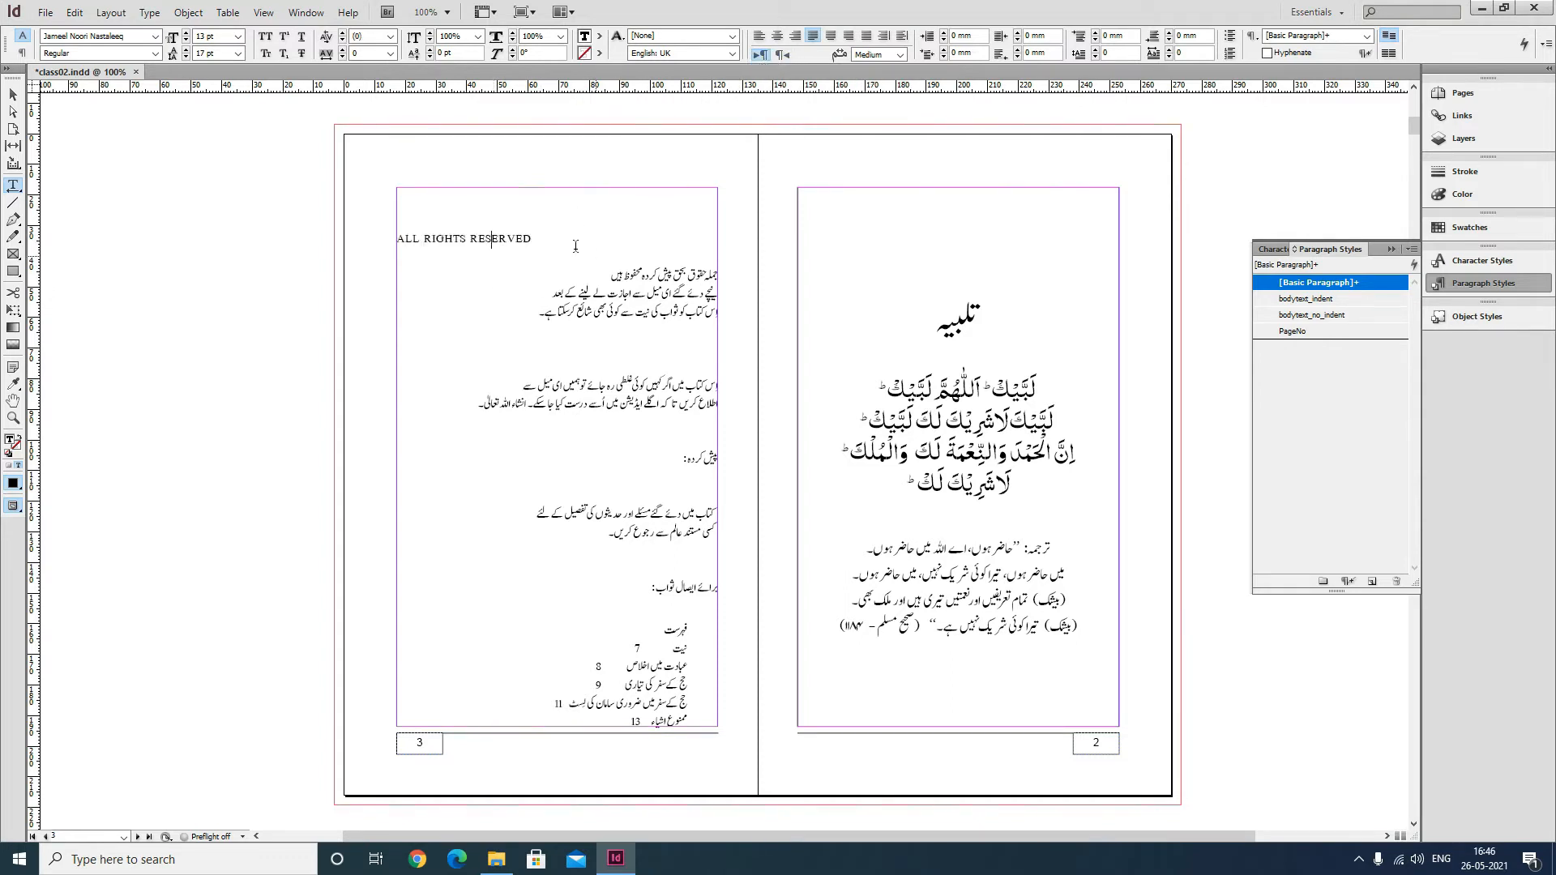
click(777, 36)
Set the ALL RIGHTS RESERVED heading in Arial Bold.
triple_click(578, 238)
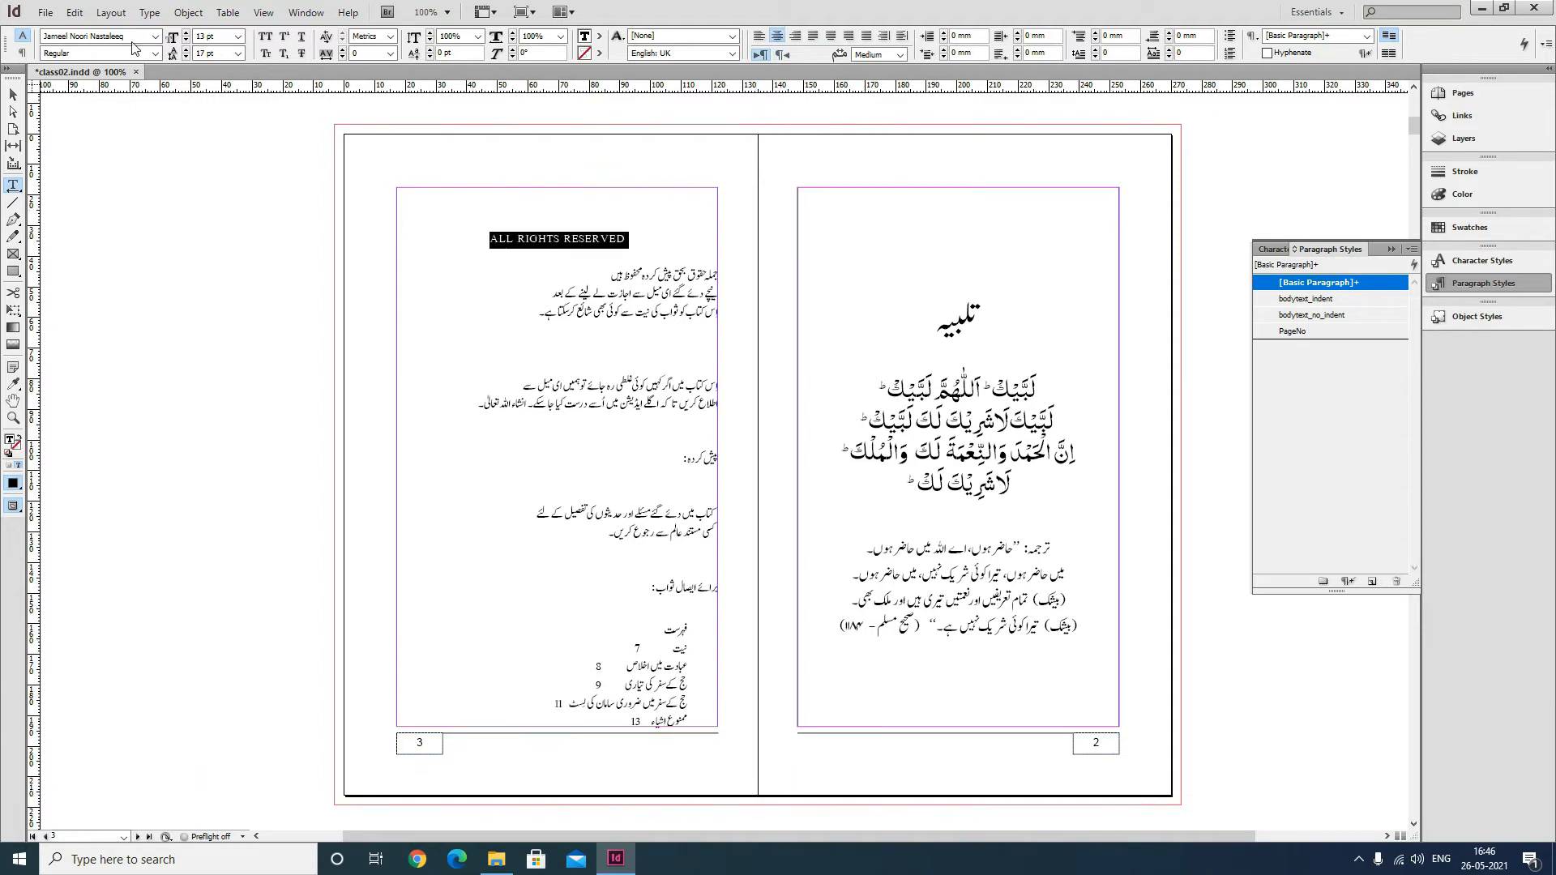
click(89, 35)
text(Arial)
key(Return)
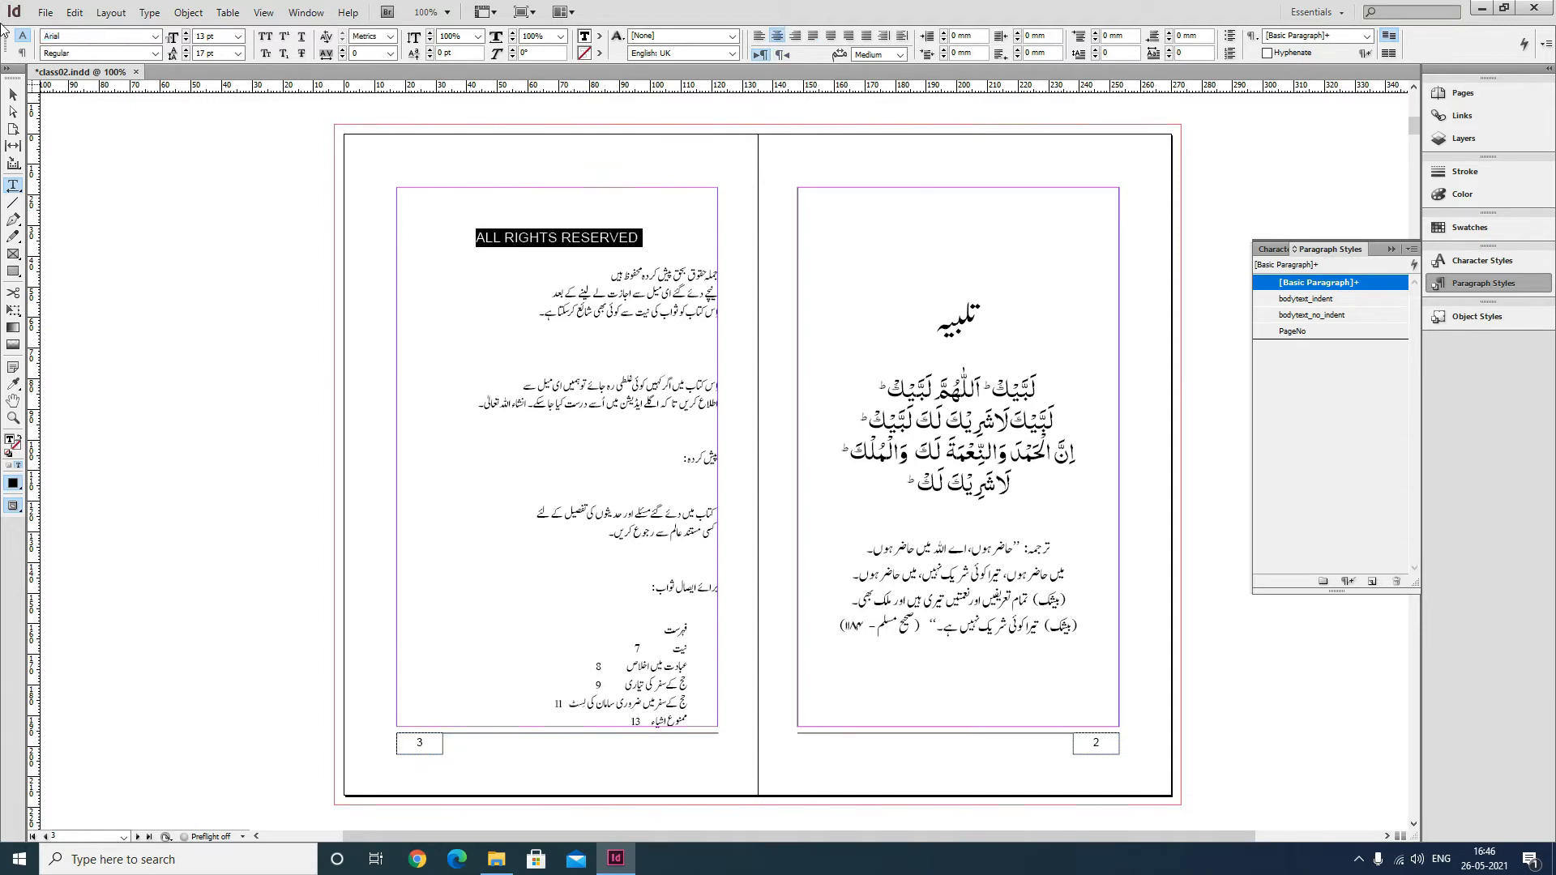
click(155, 54)
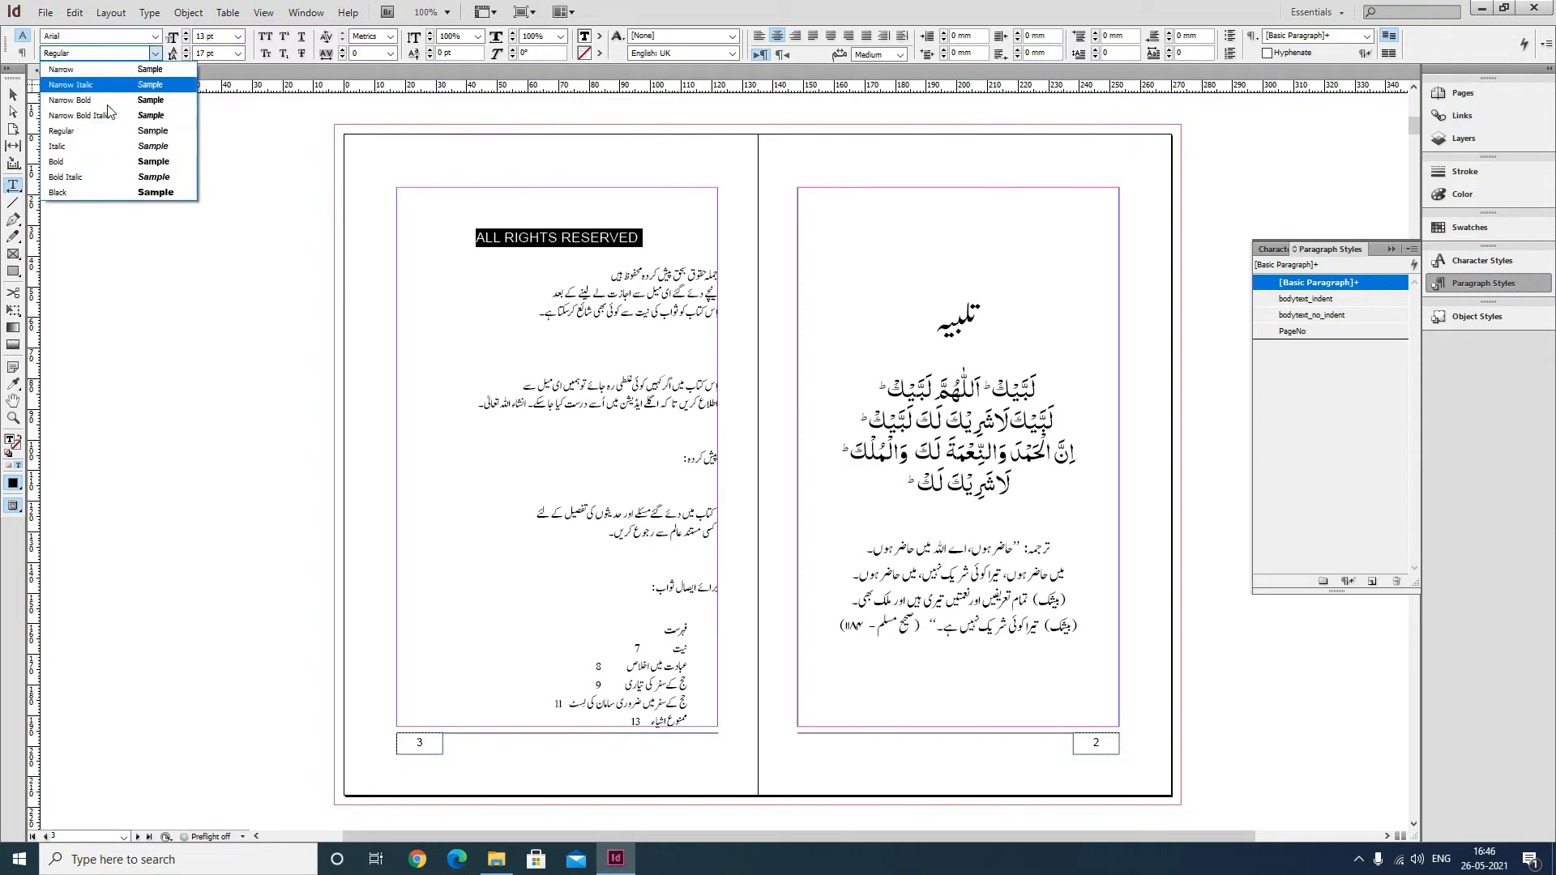
click(85, 162)
Add a blank line below the heading and center the Urdu paragraphs on page 3.
click(587, 269)
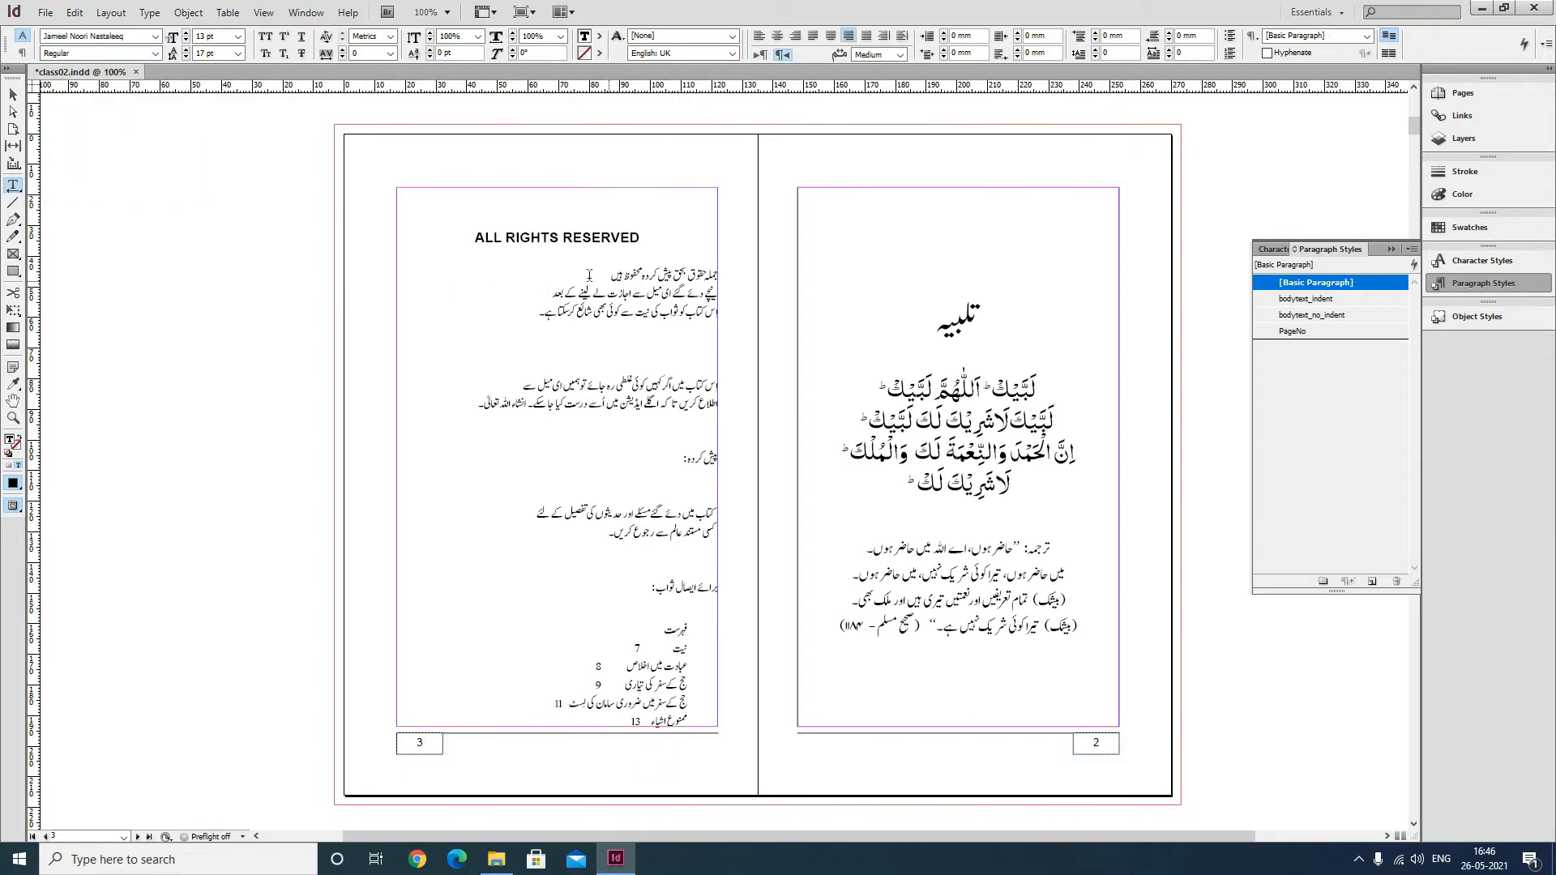
key(Return)
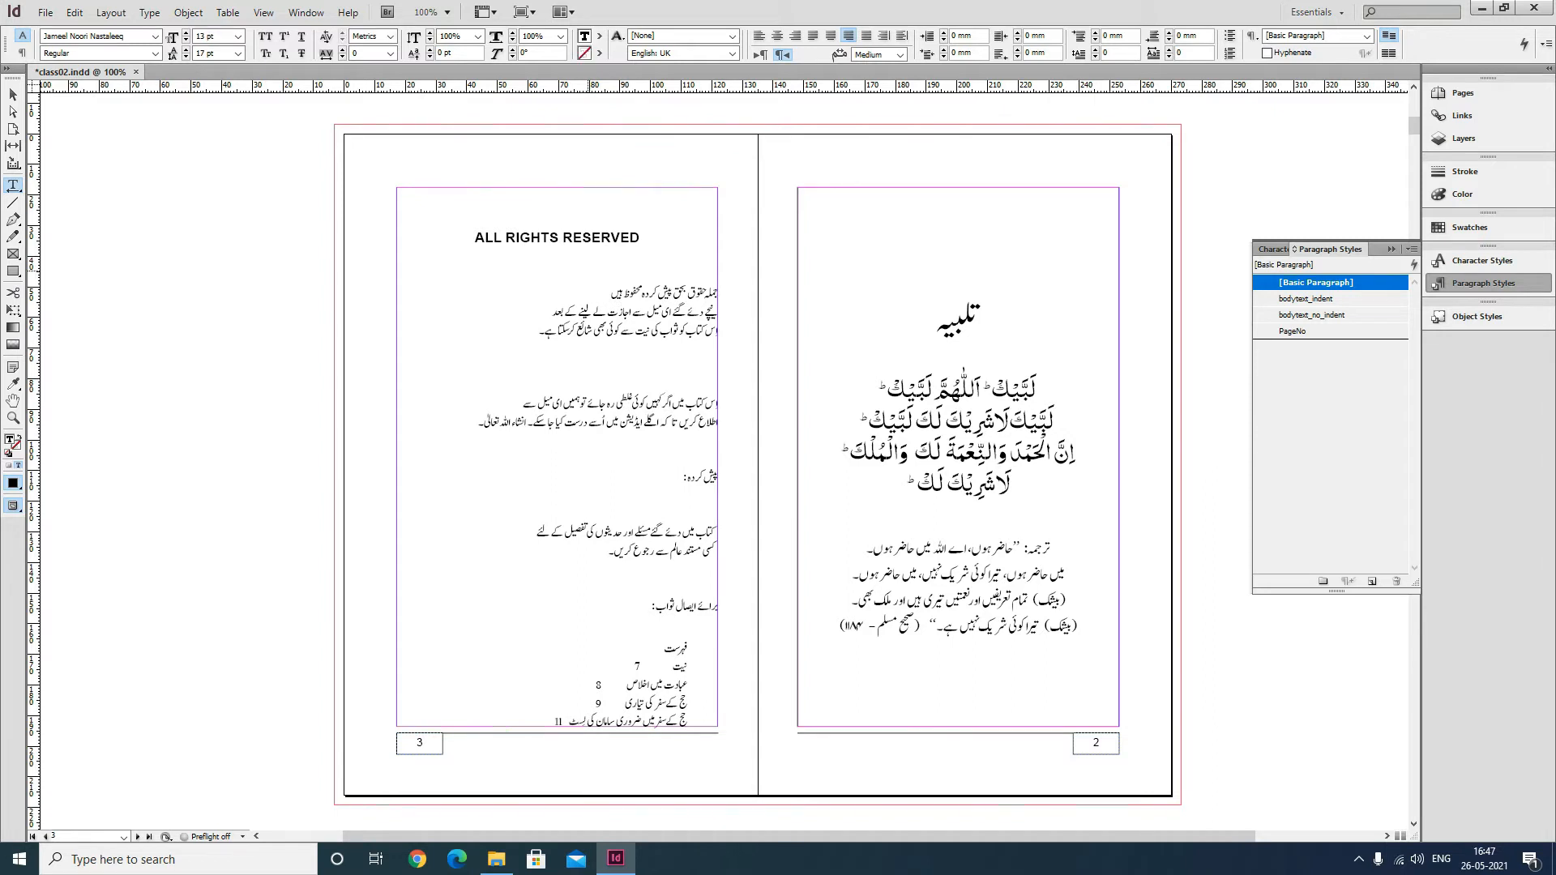
drag(703, 298, 628, 631)
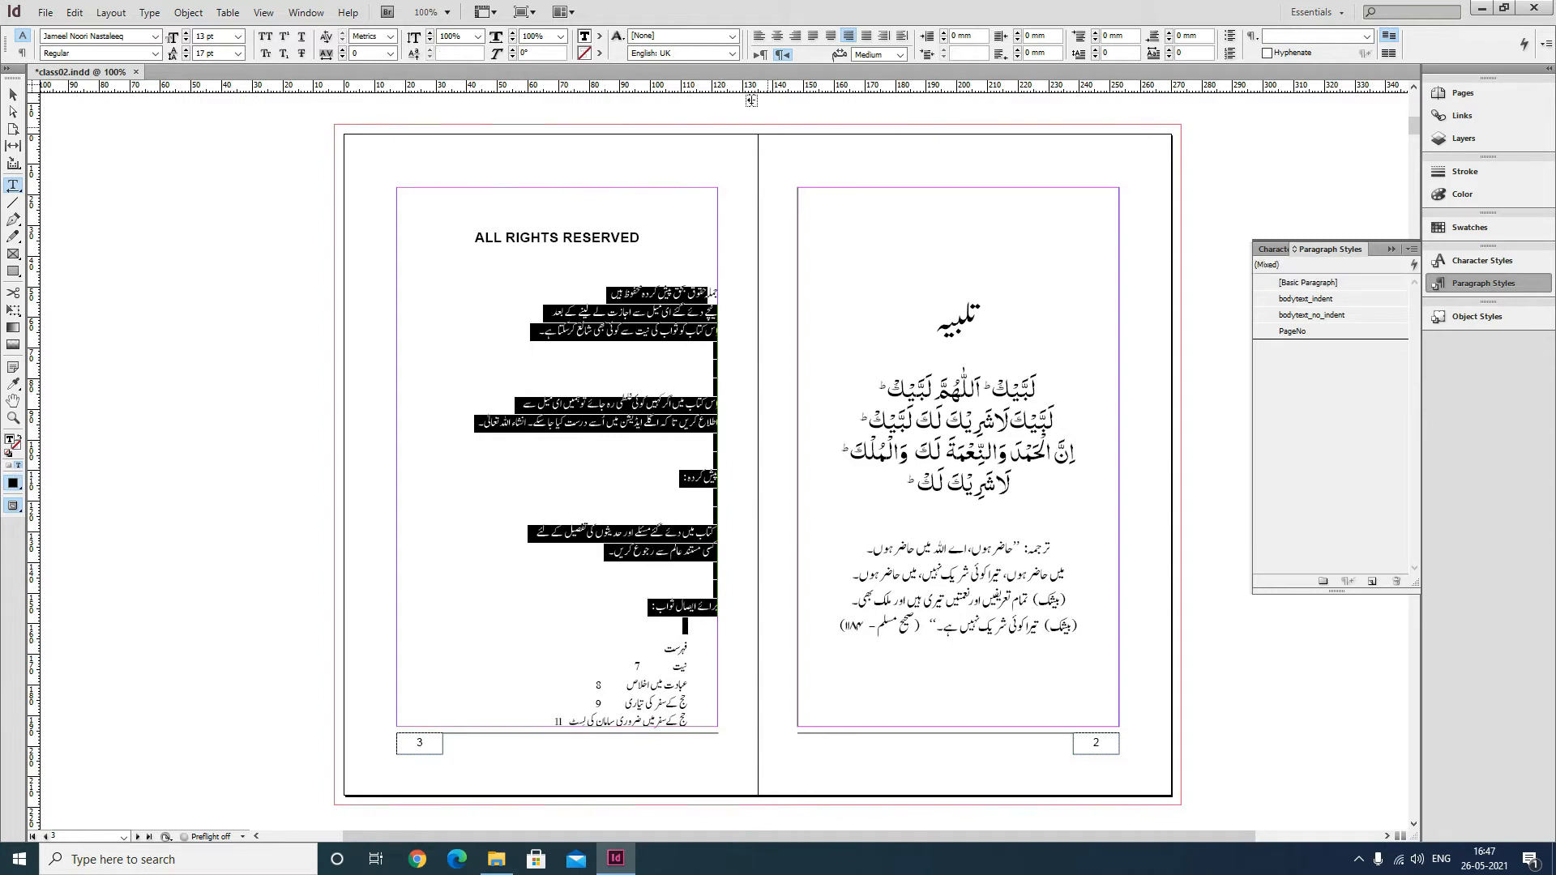
click(777, 35)
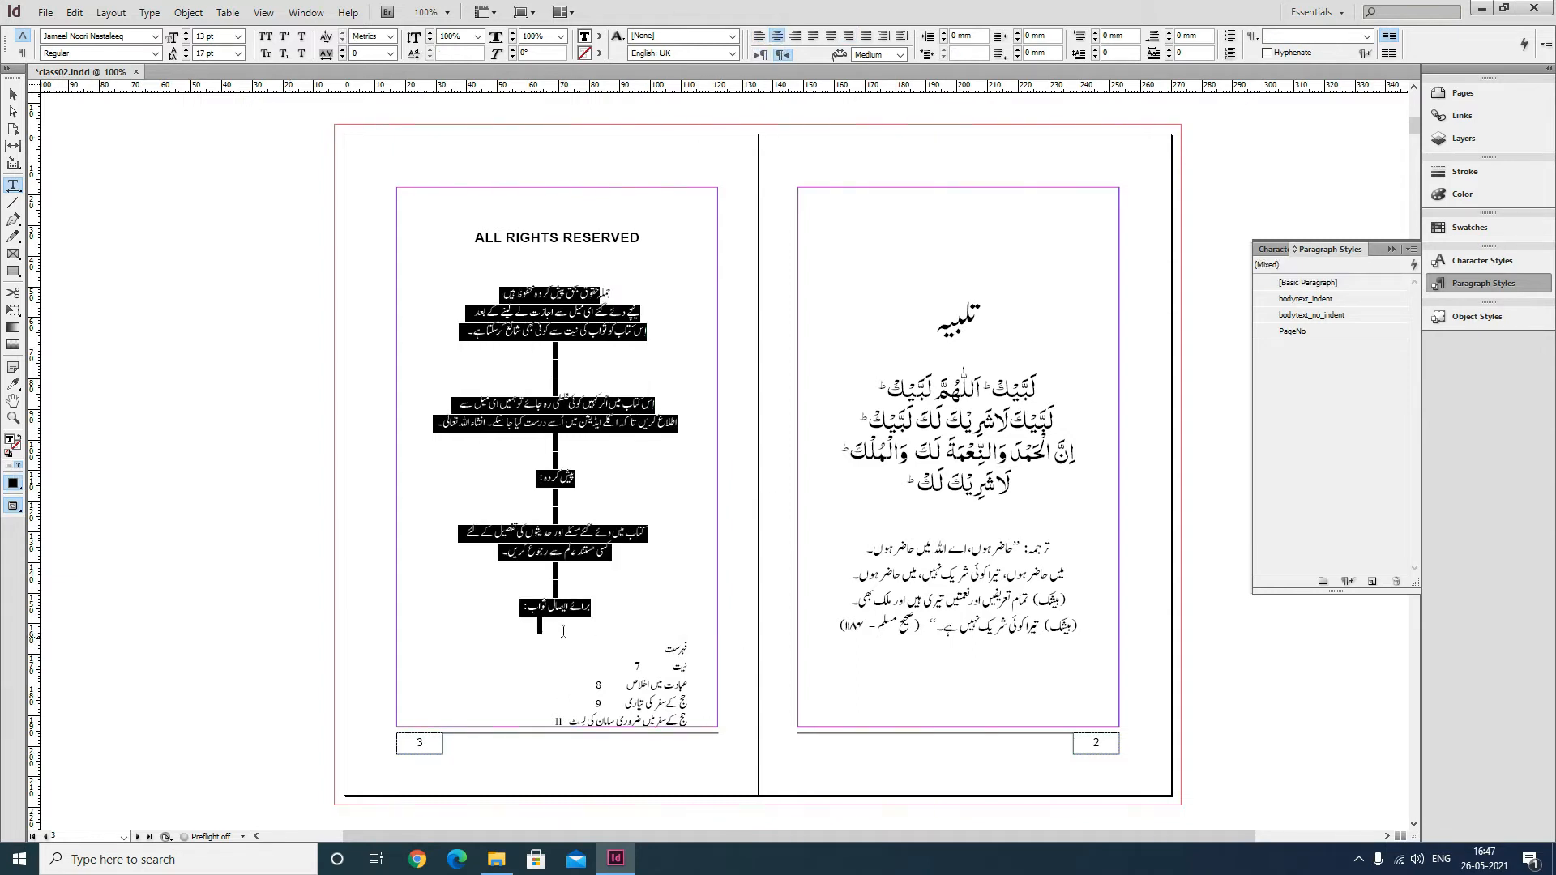
Push the contents list after the last Urdu line onto the next page with a frame break.
click(610, 649)
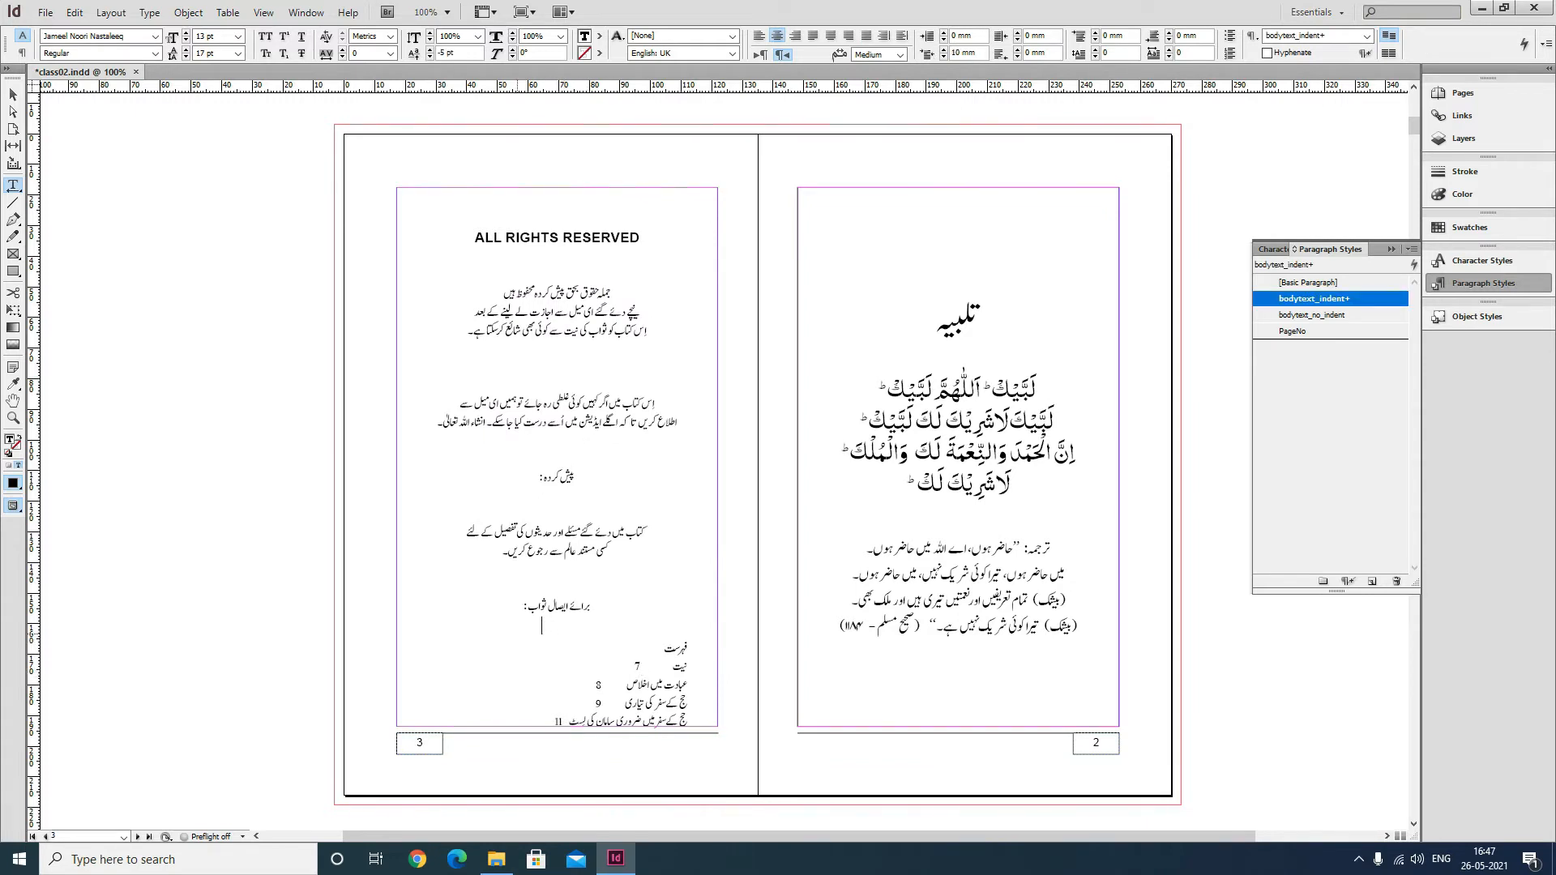
key(KP_Enter)
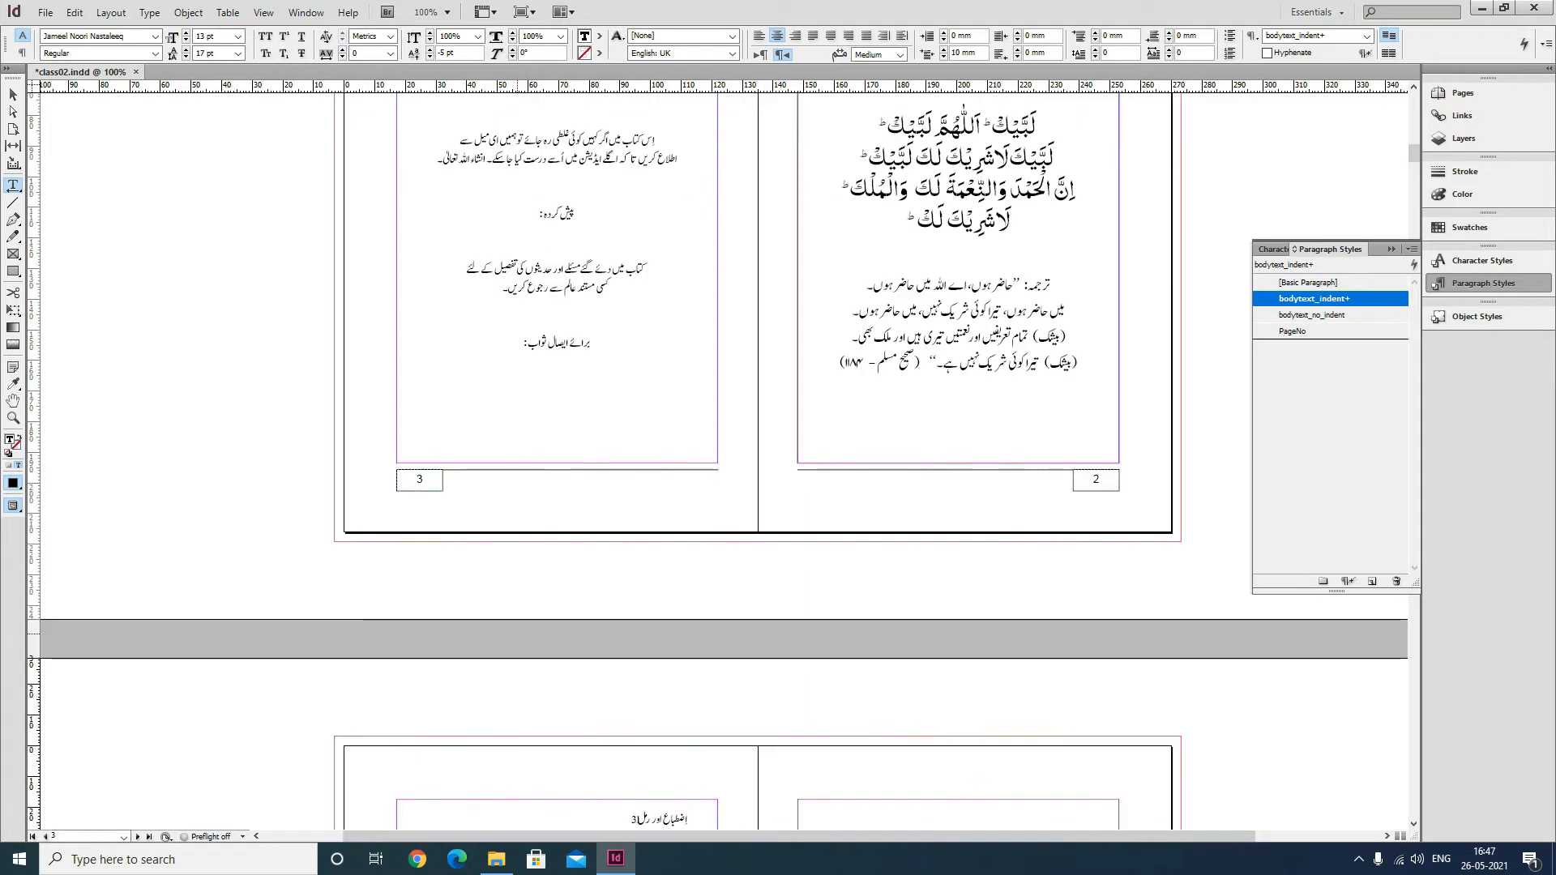
Scroll through the following pages to review the reflowed layout.
scroll(957, 570, up, 5)
scroll(956, 570, up, 3)
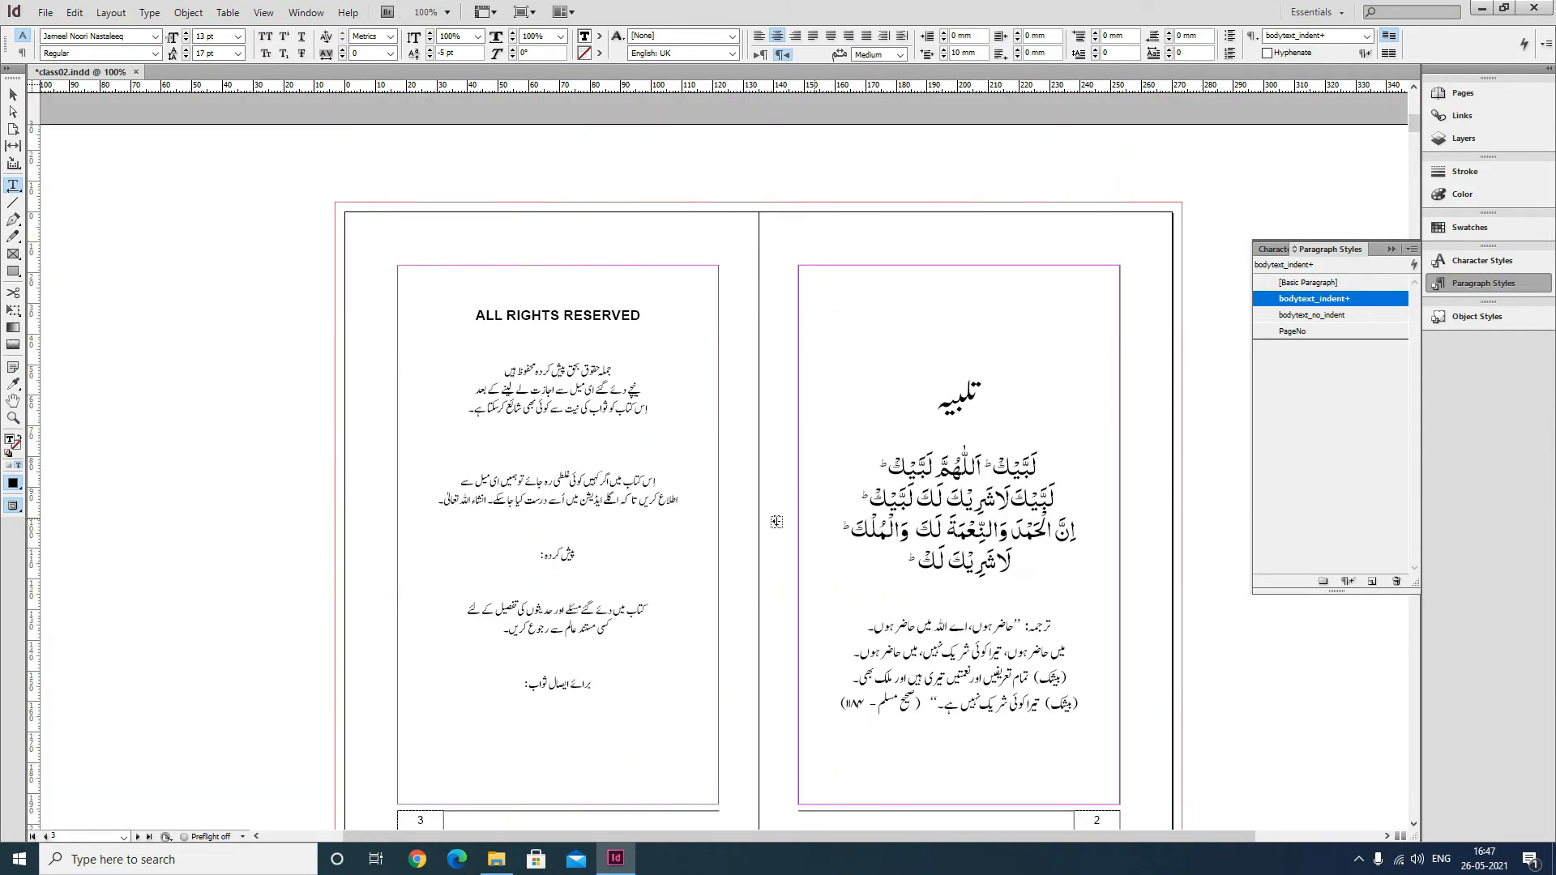
scroll(733, 518, down, 8)
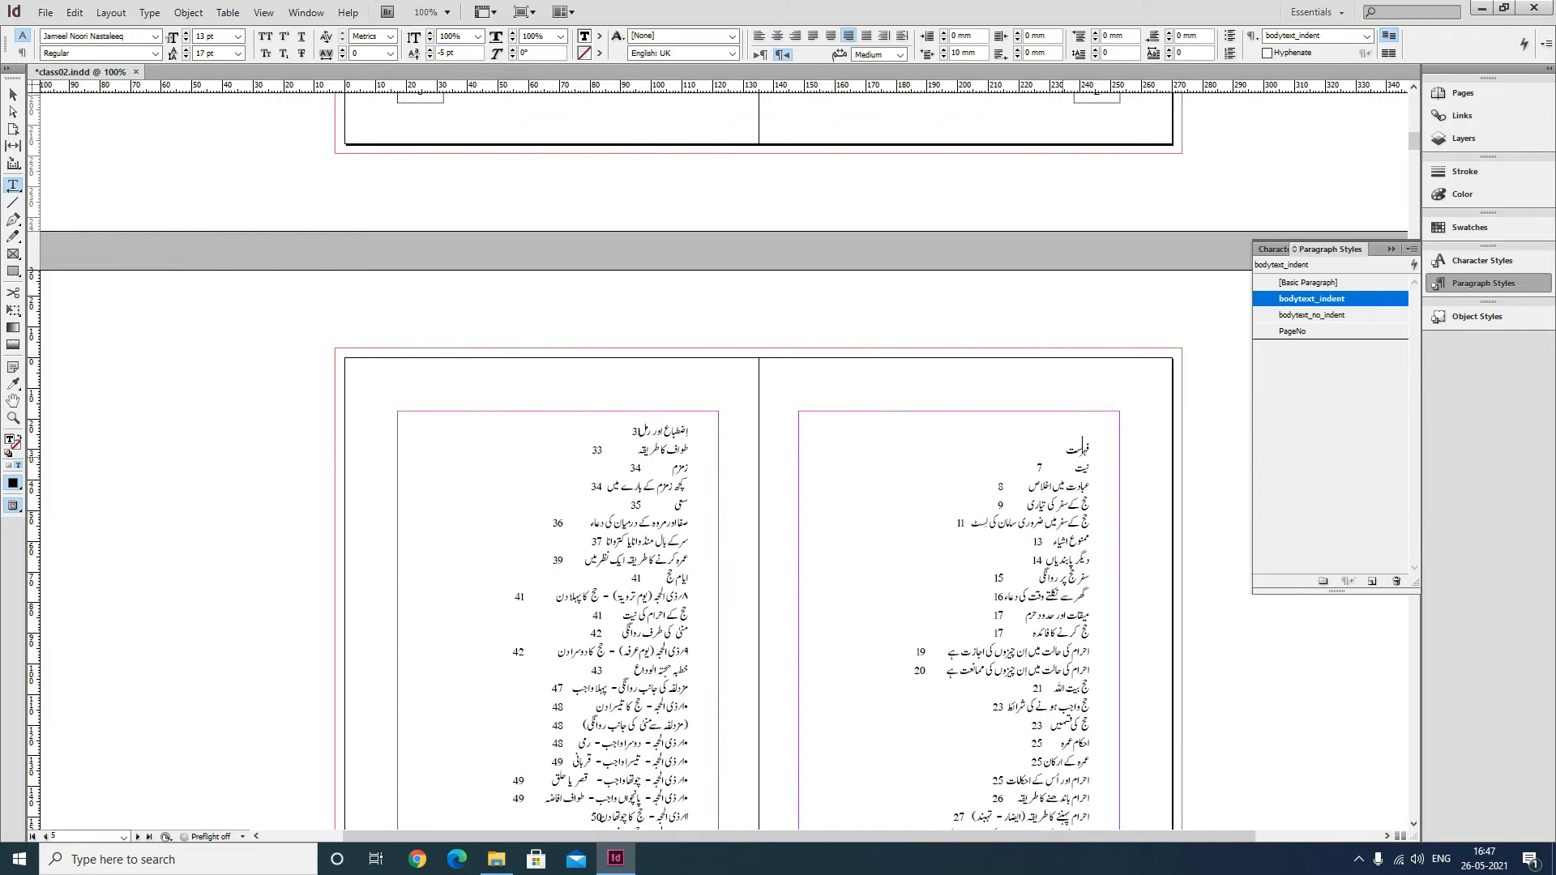
scroll(734, 519, up, 8)
scroll(684, 489, up, 10)
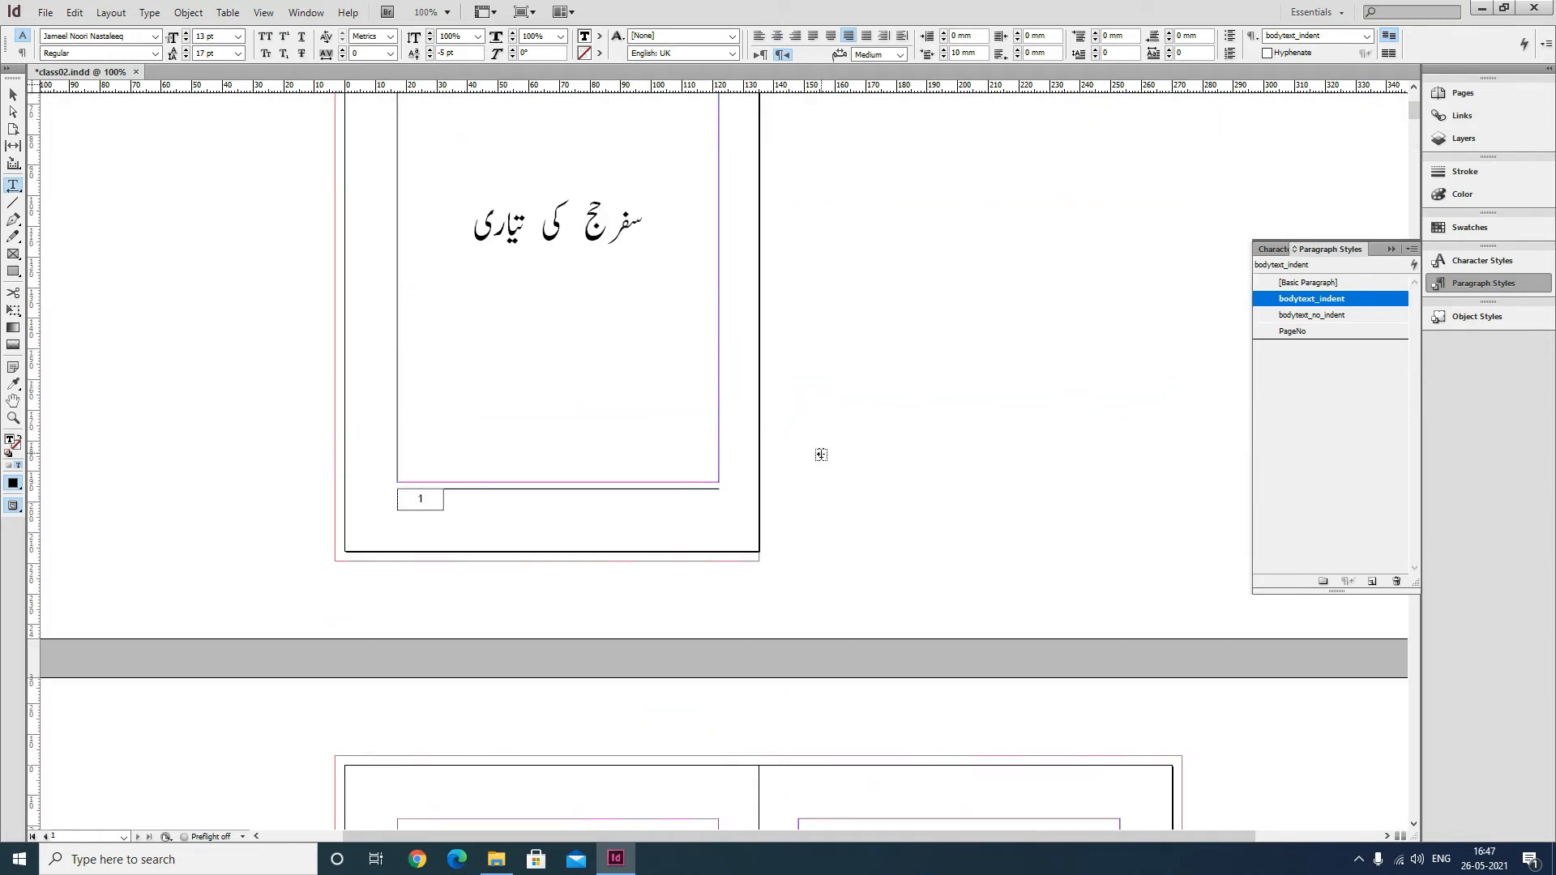
scroll(610, 578, down, 6)
scroll(610, 579, down, 15)
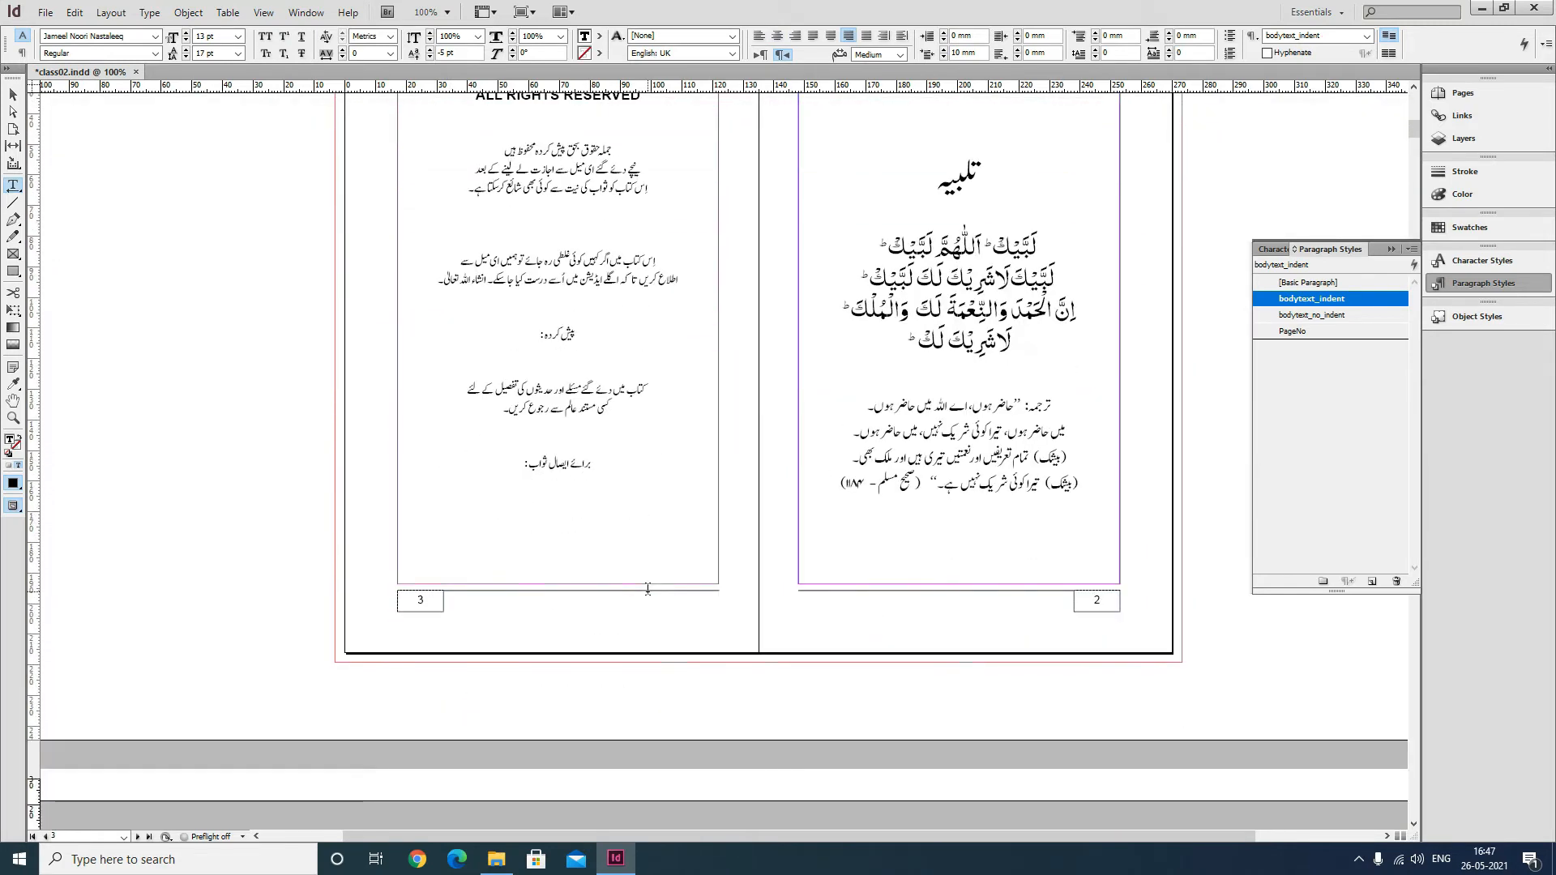
scroll(721, 592, up, 8)
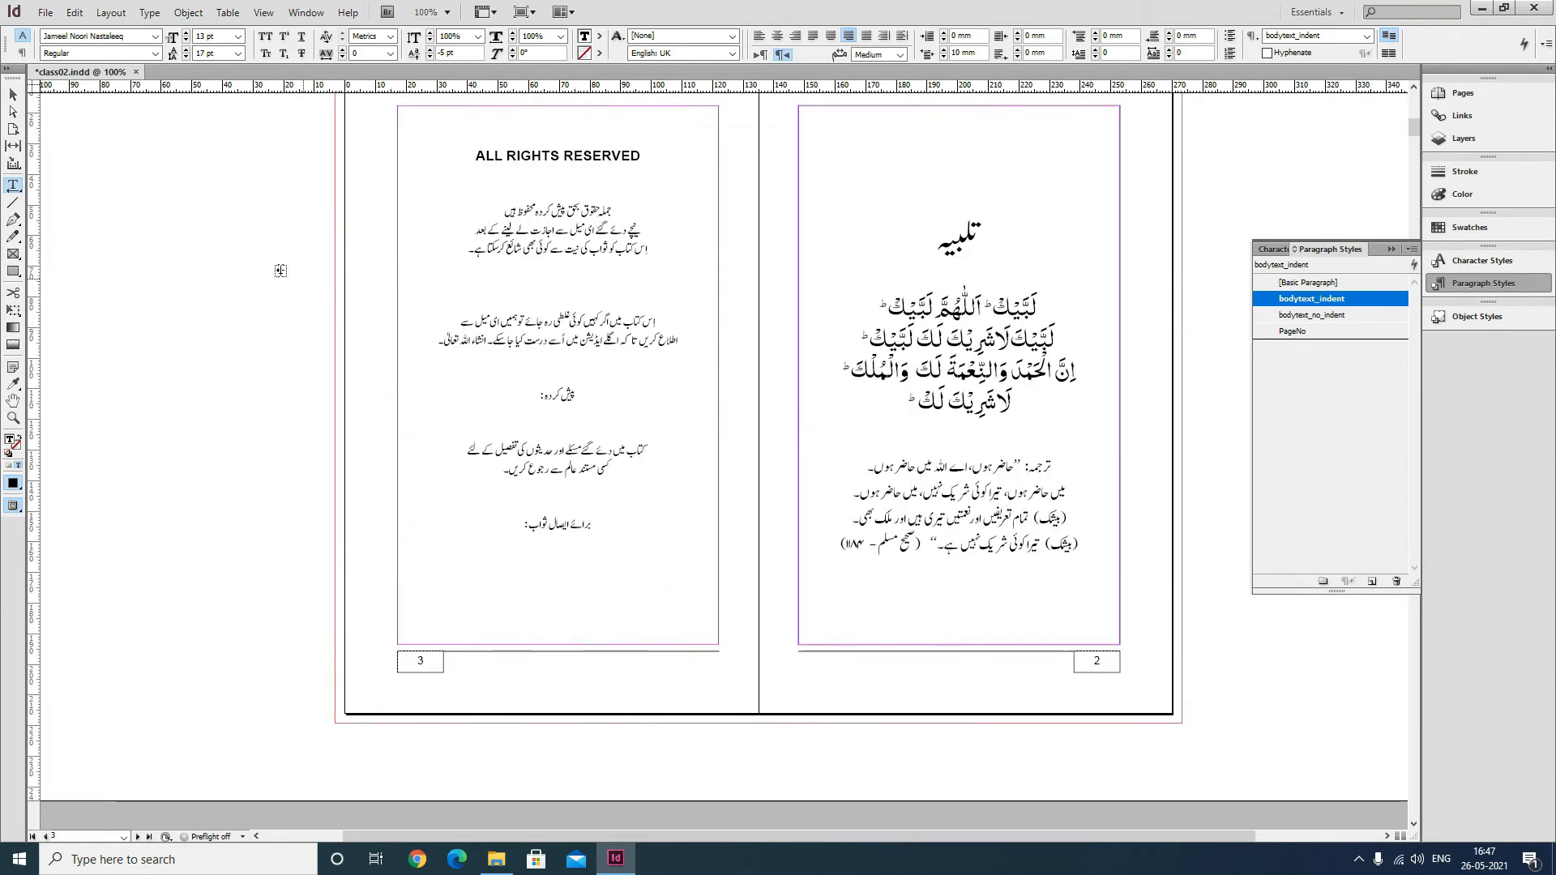
Set the page 3 text frame's stroke weight to 1 pt.
click(13, 95)
click(566, 124)
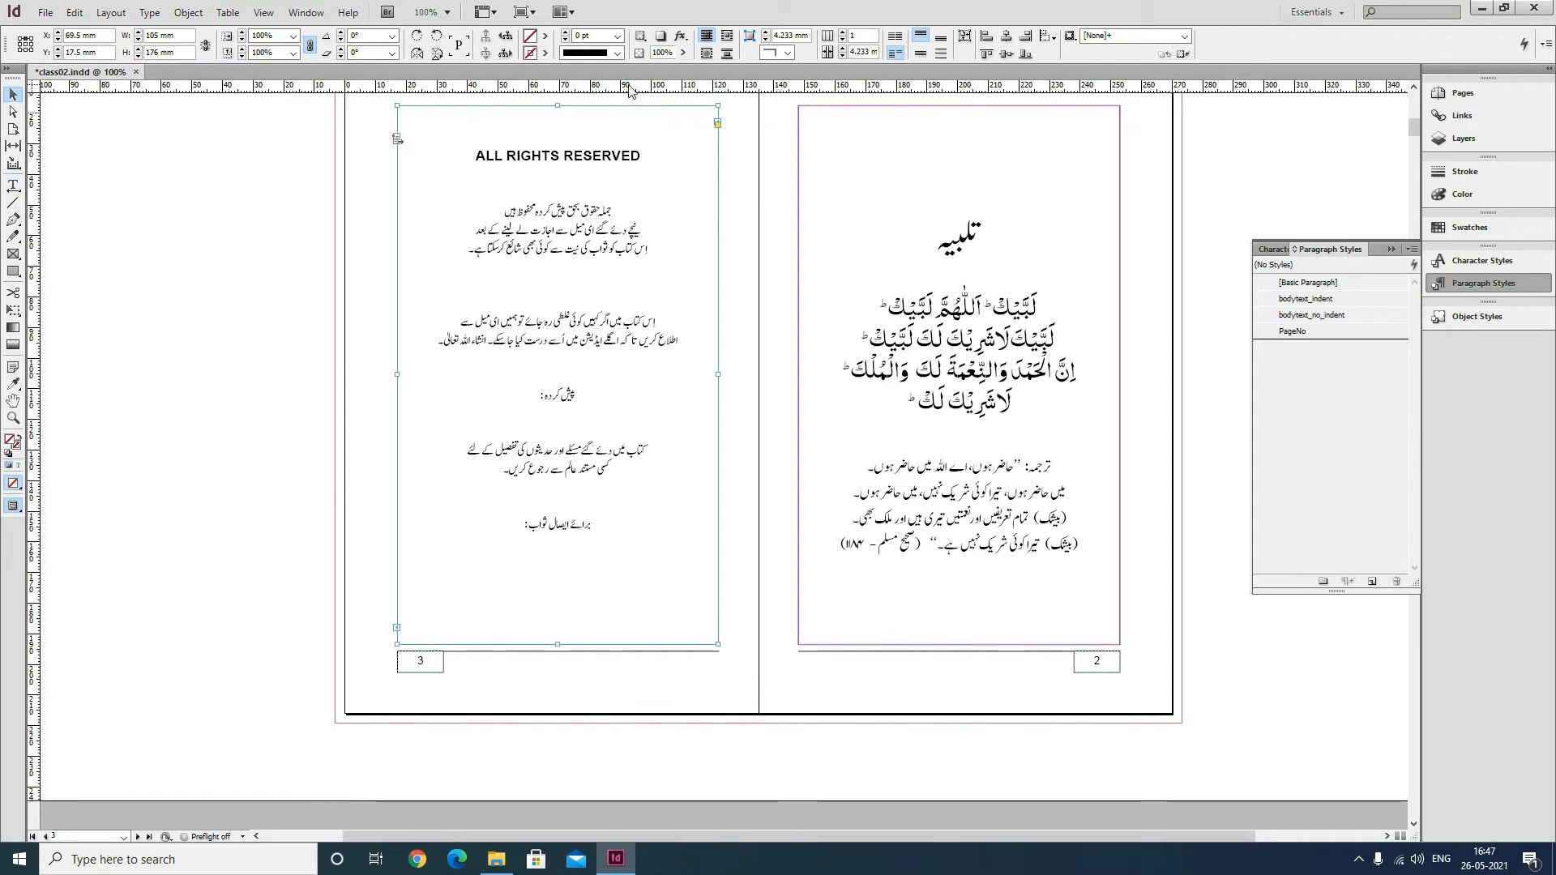
click(617, 36)
click(614, 91)
click(196, 265)
Preview the spread without frame edges and save the document.
scroll(663, 353, up, 1)
key(w)
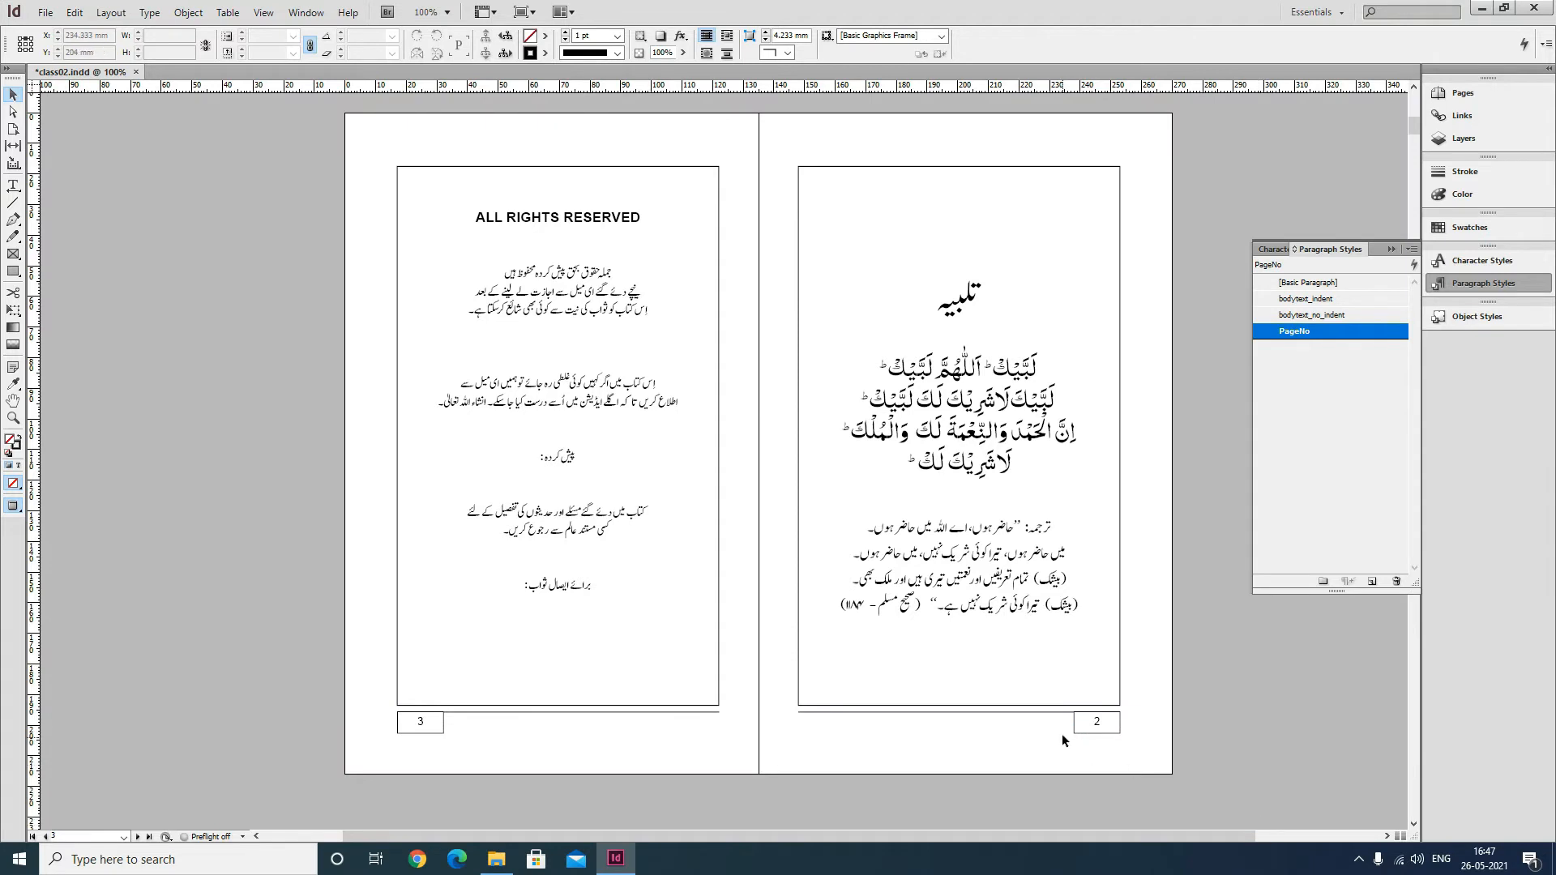
key(w)
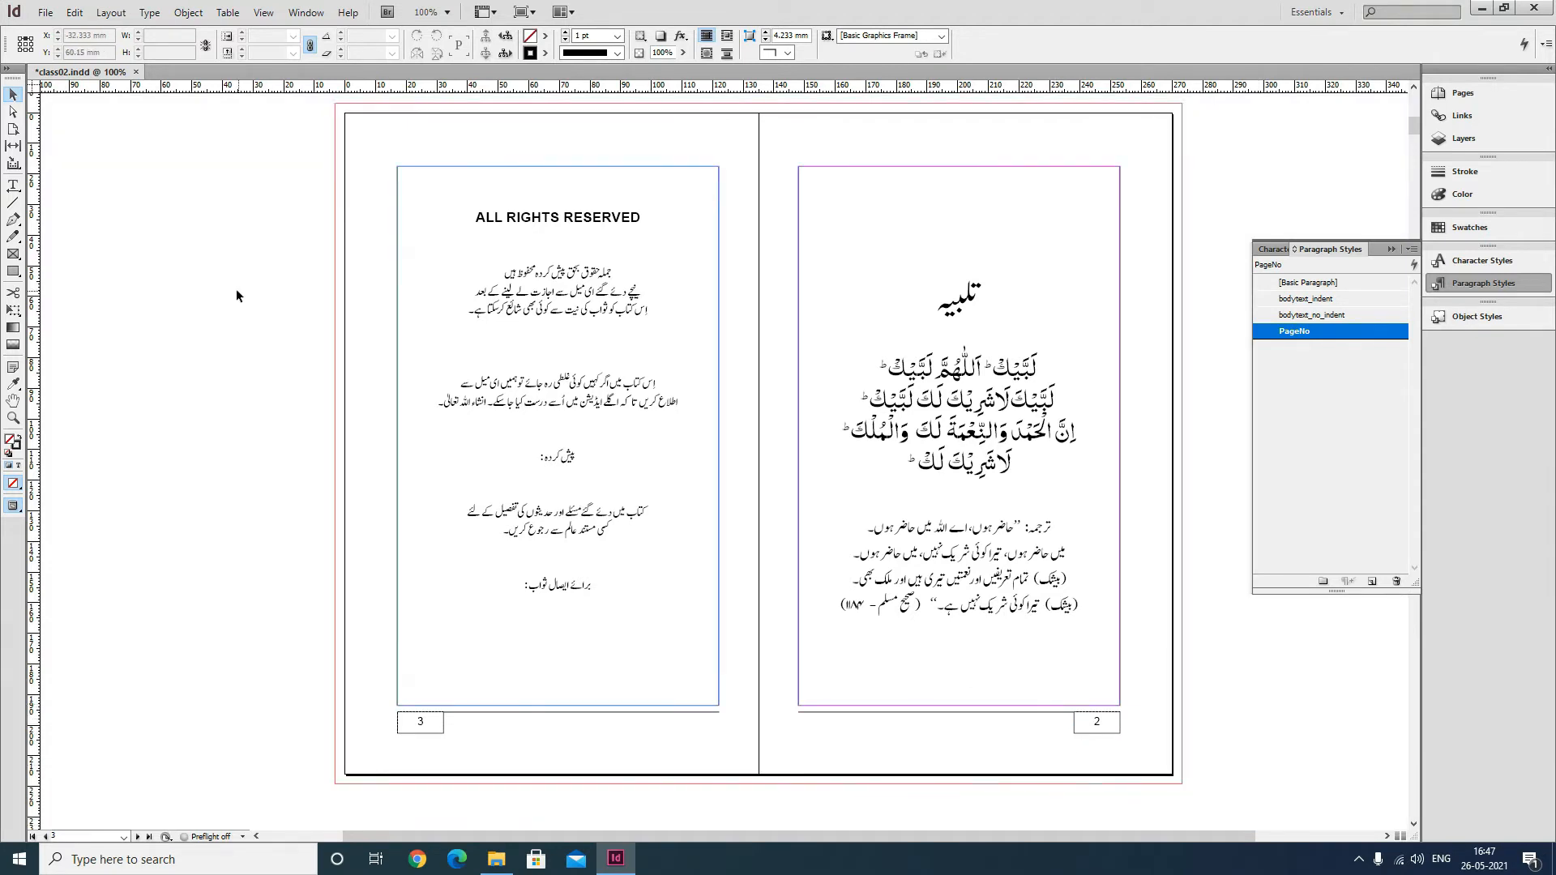
key(ctrl+s)
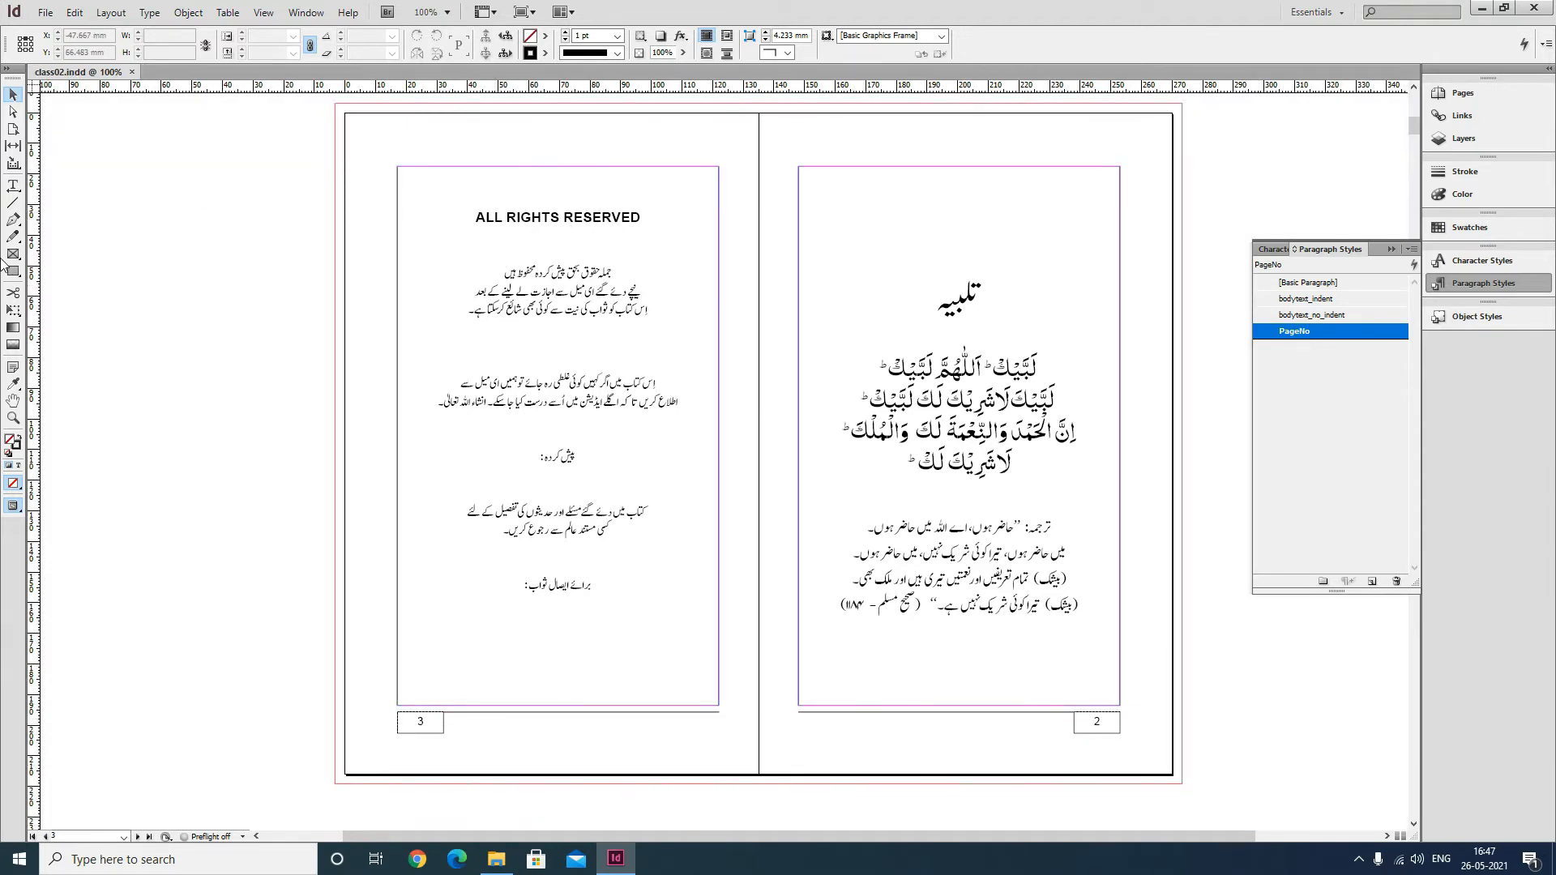
click(13, 186)
triple_click(490, 279)
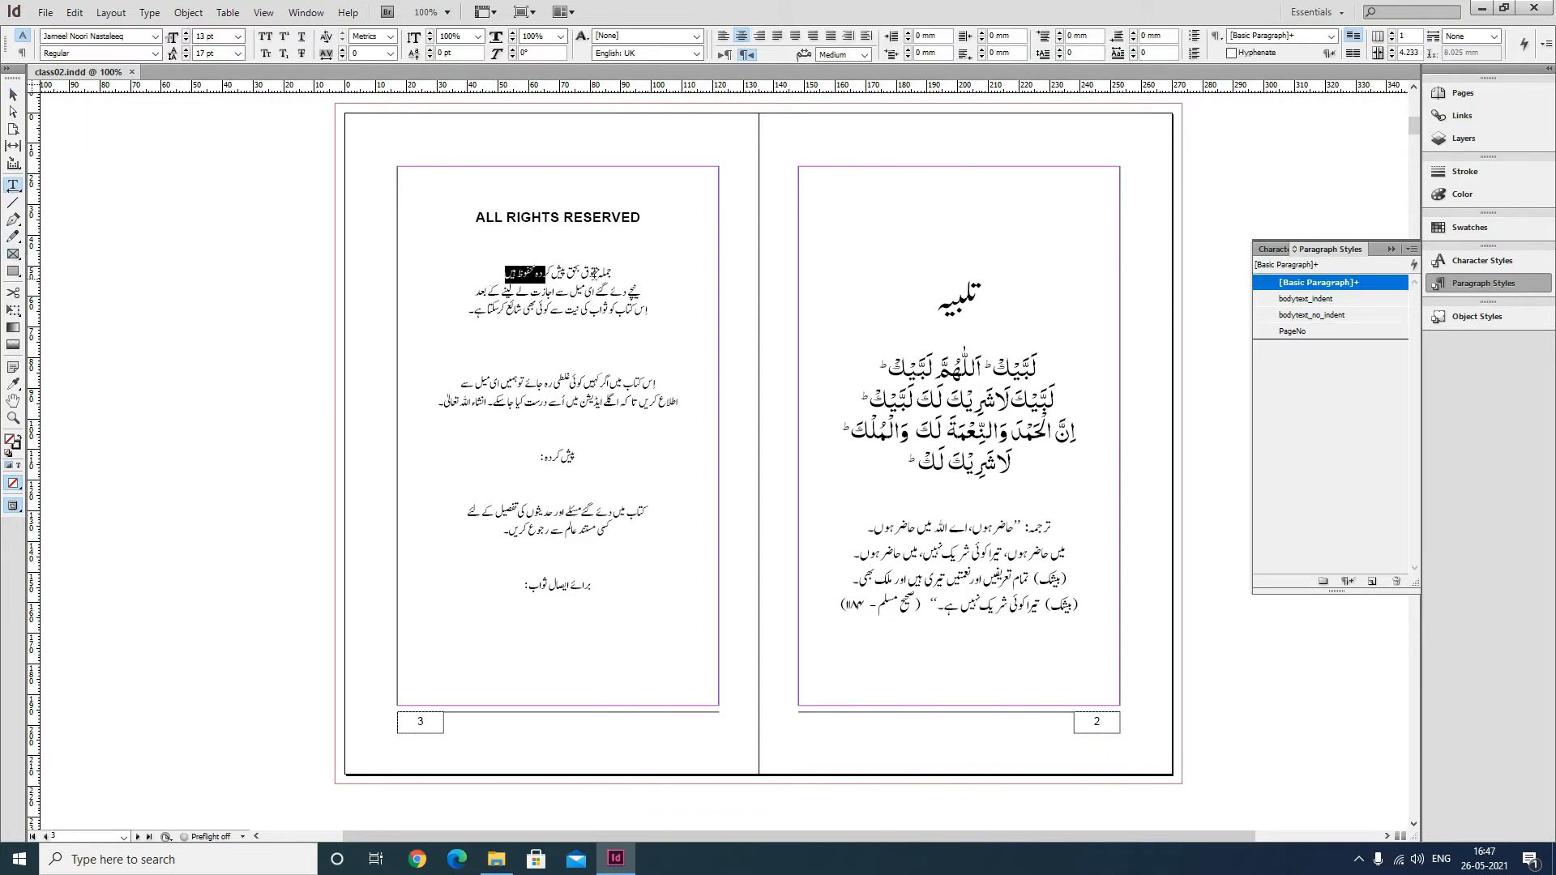
drag(542, 460, 618, 455)
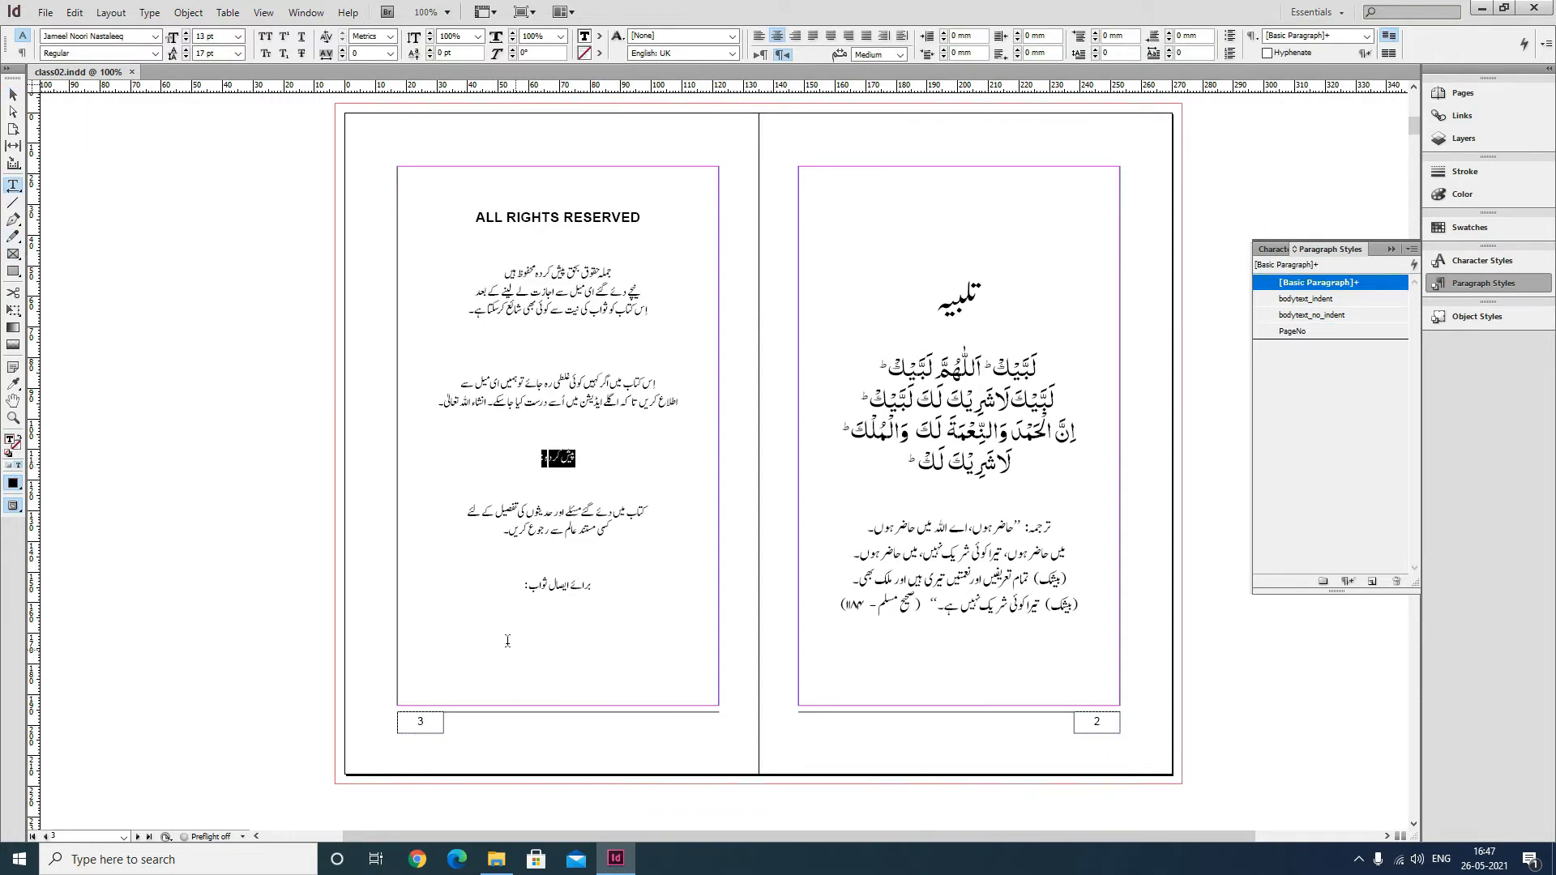
drag(509, 588, 611, 579)
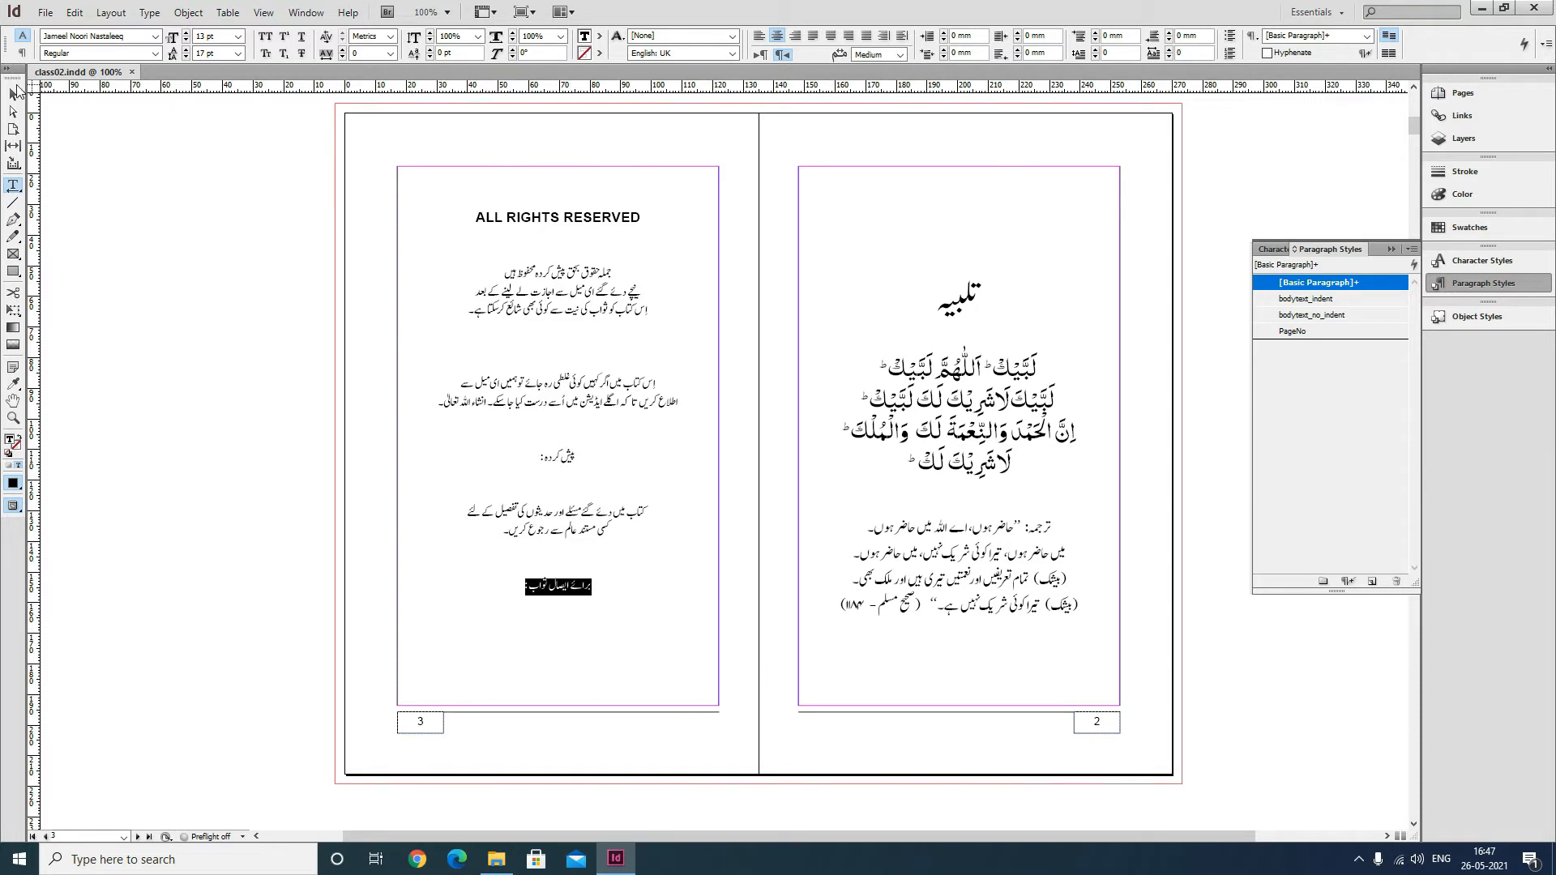
click(14, 92)
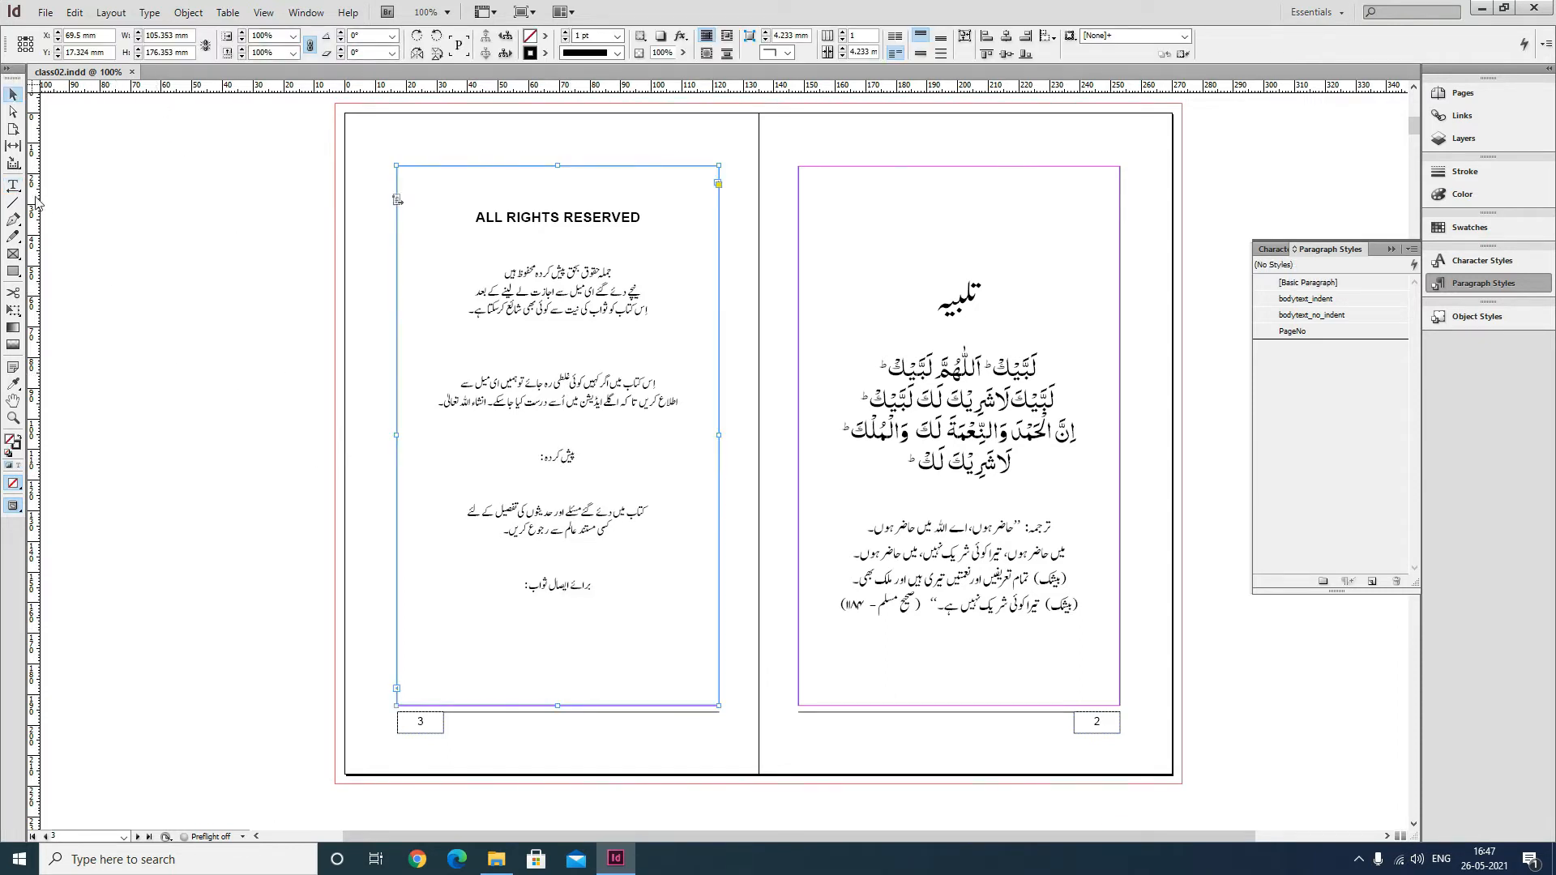
click(13, 186)
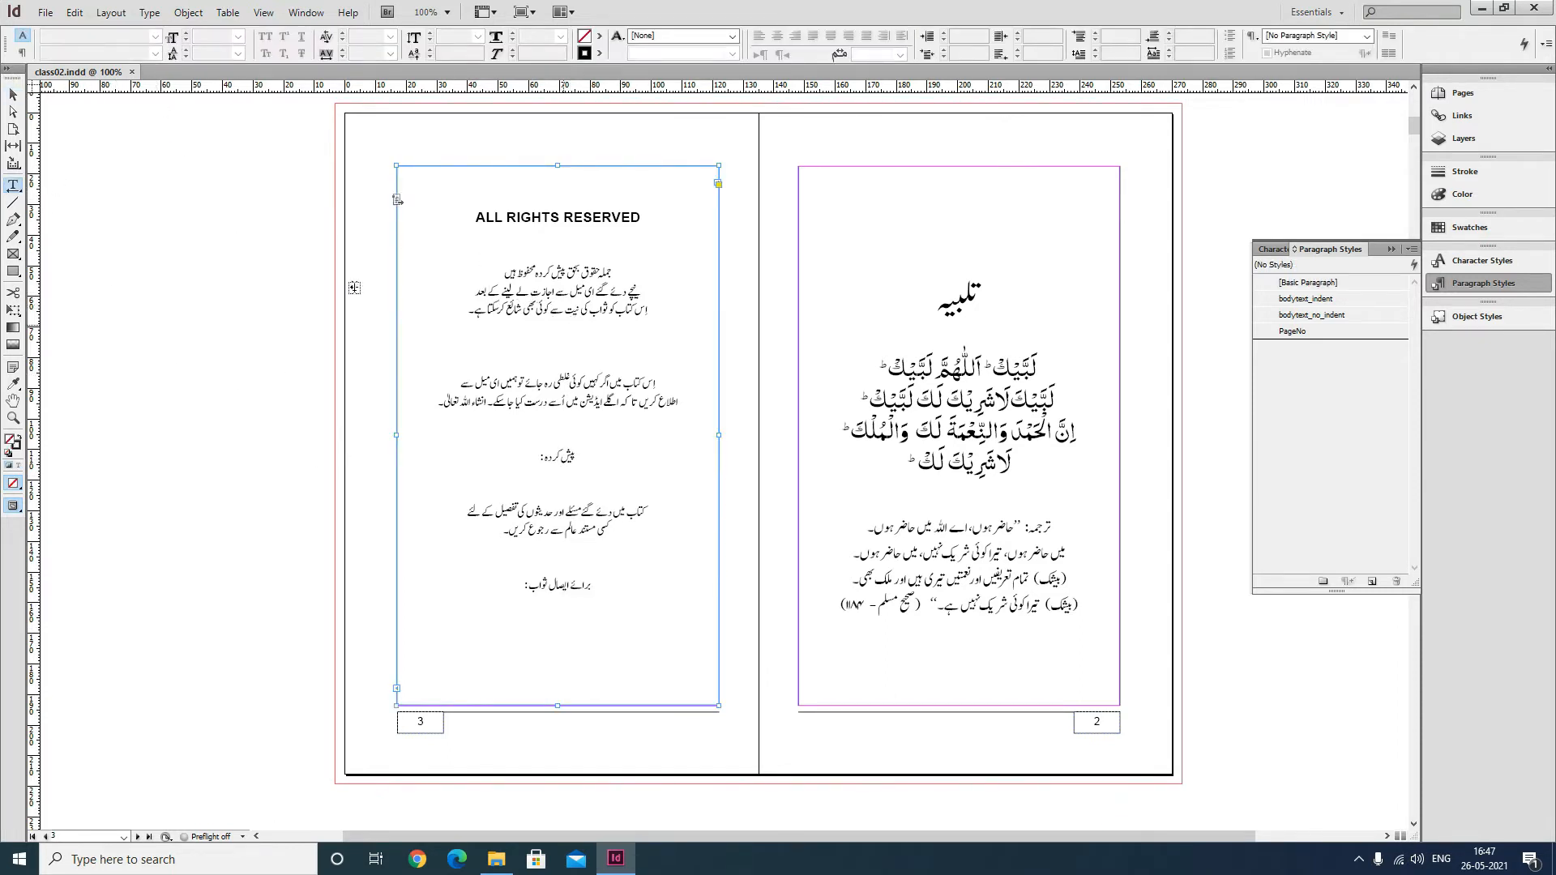
key(Escape)
click(240, 456)
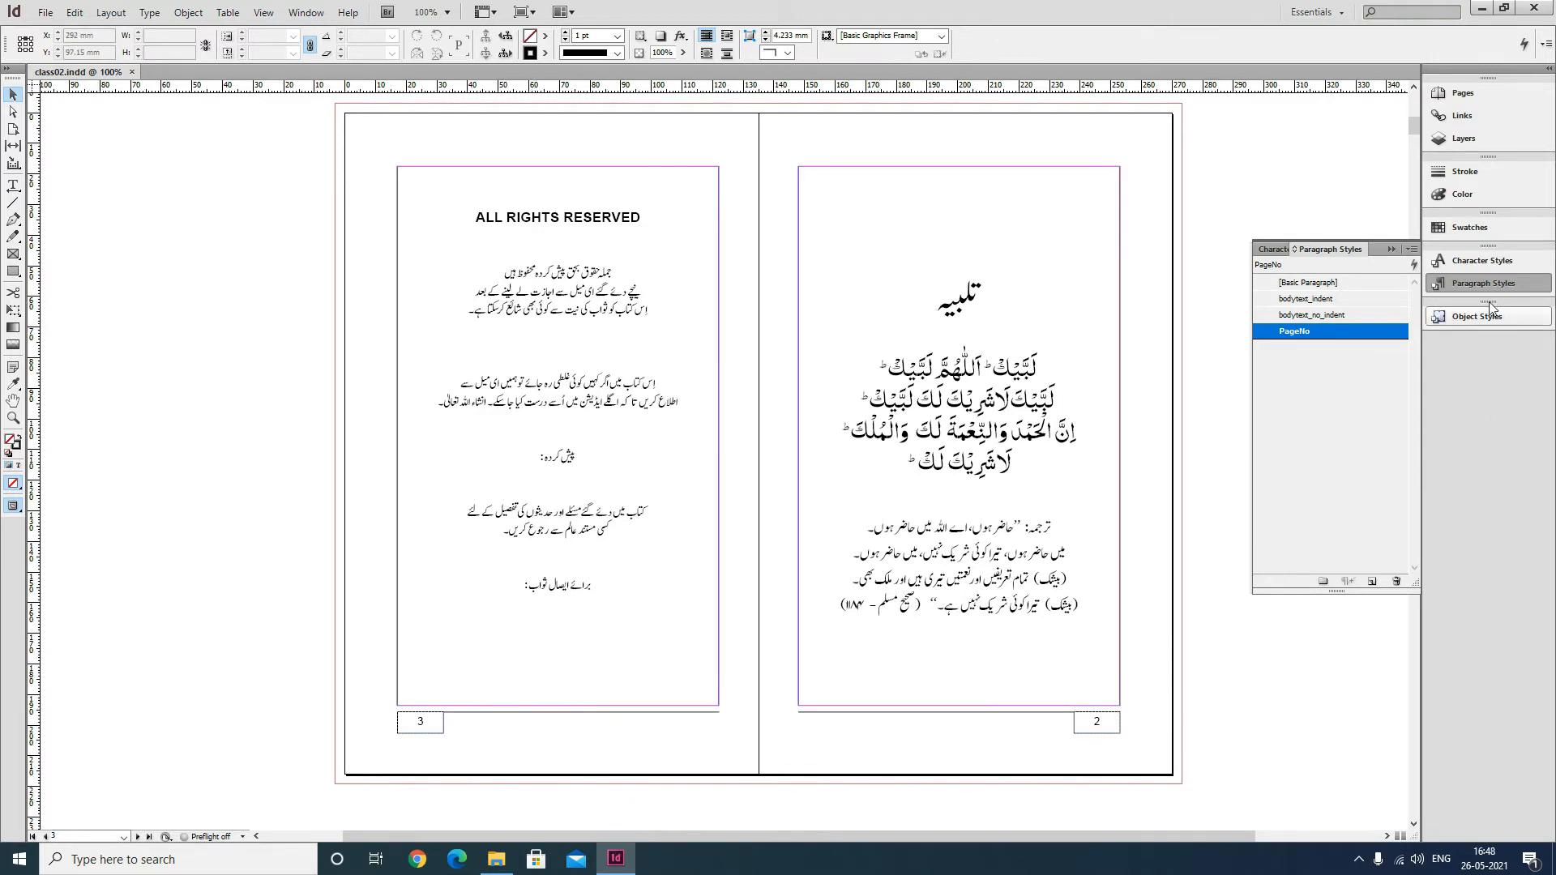
Create a new character style named bold that adds a black stroke to the characters.
click(1272, 251)
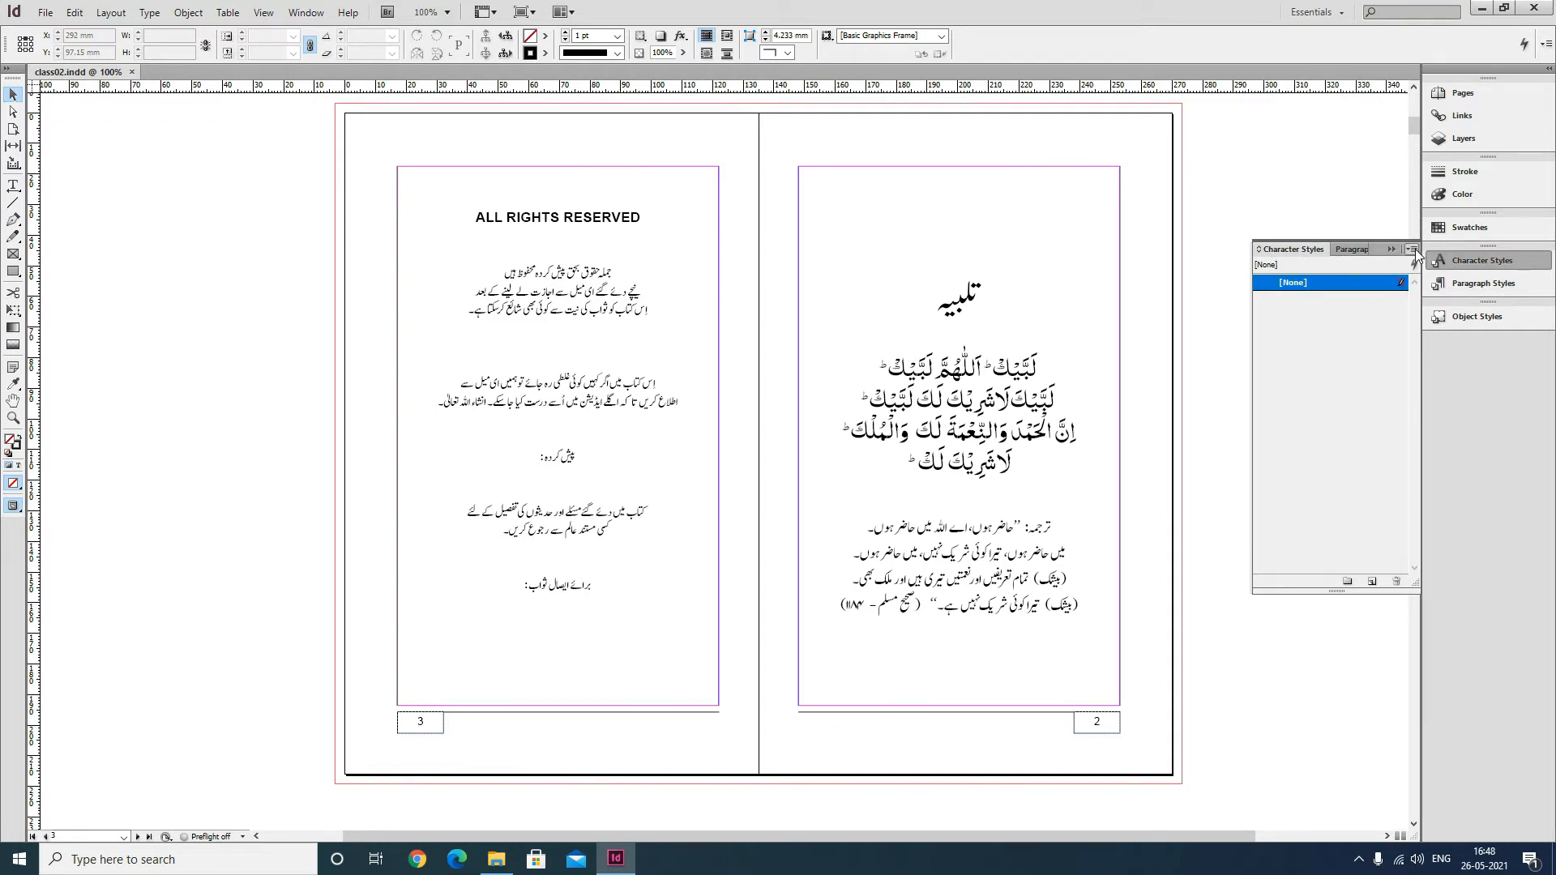
click(1415, 249)
click(1360, 256)
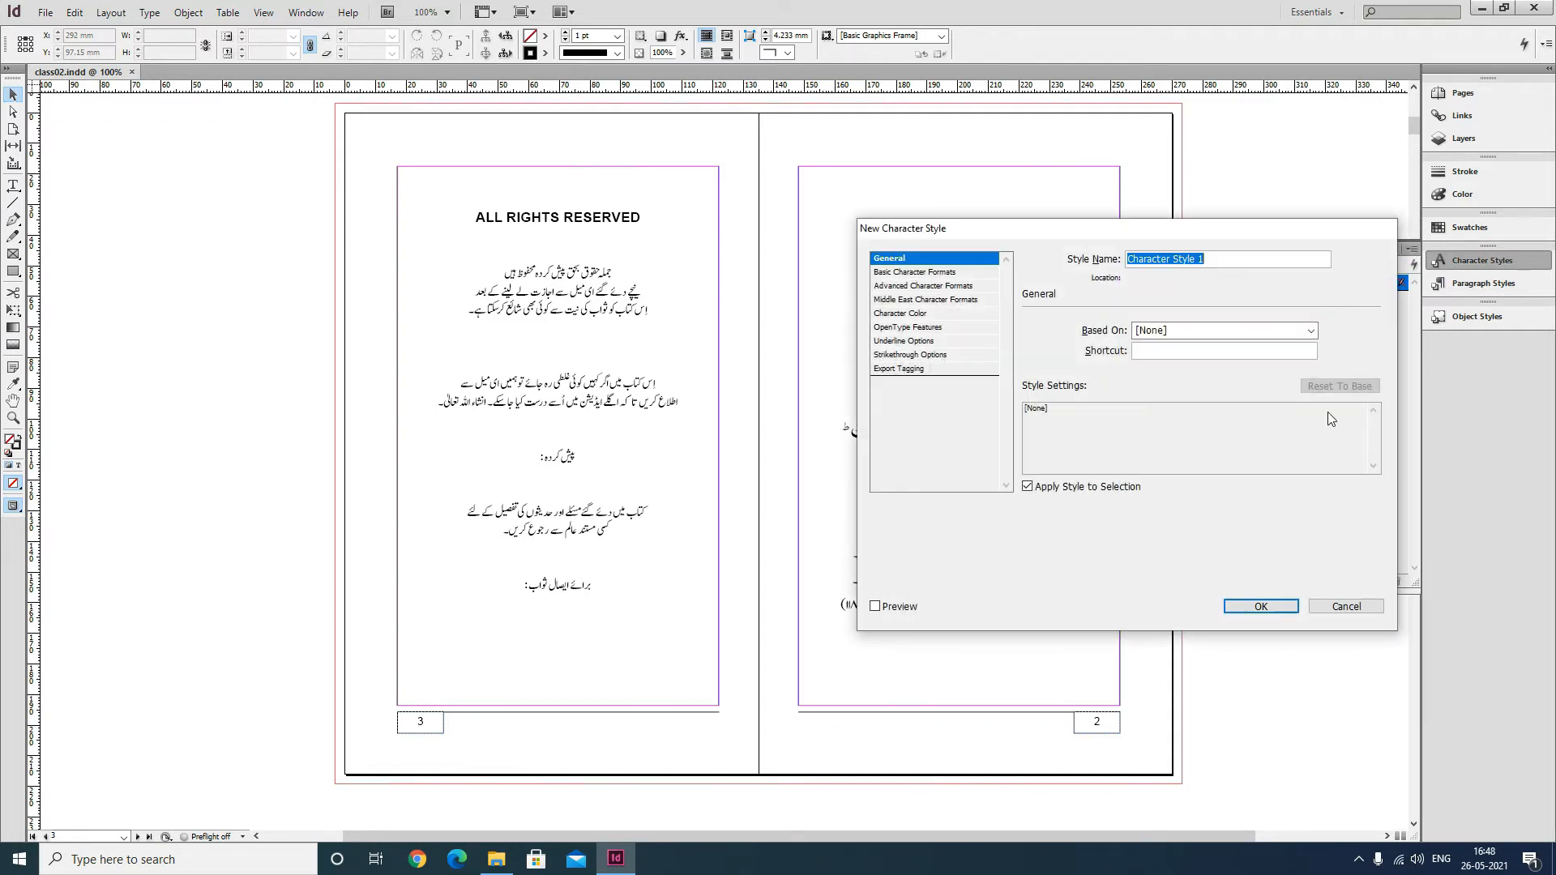
text(bold)
click(922, 318)
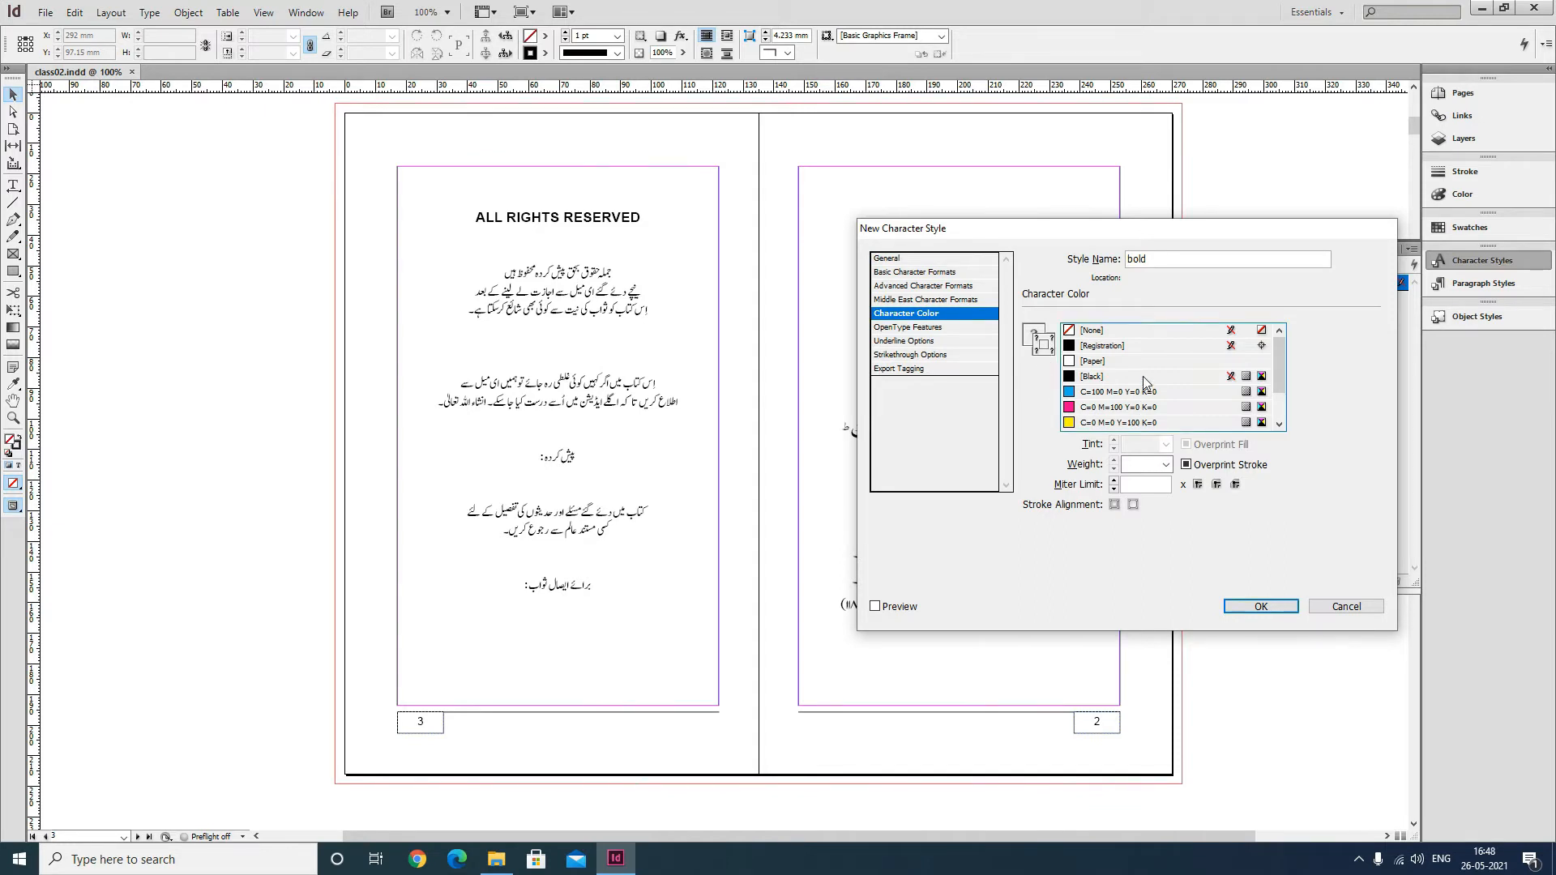
click(1091, 377)
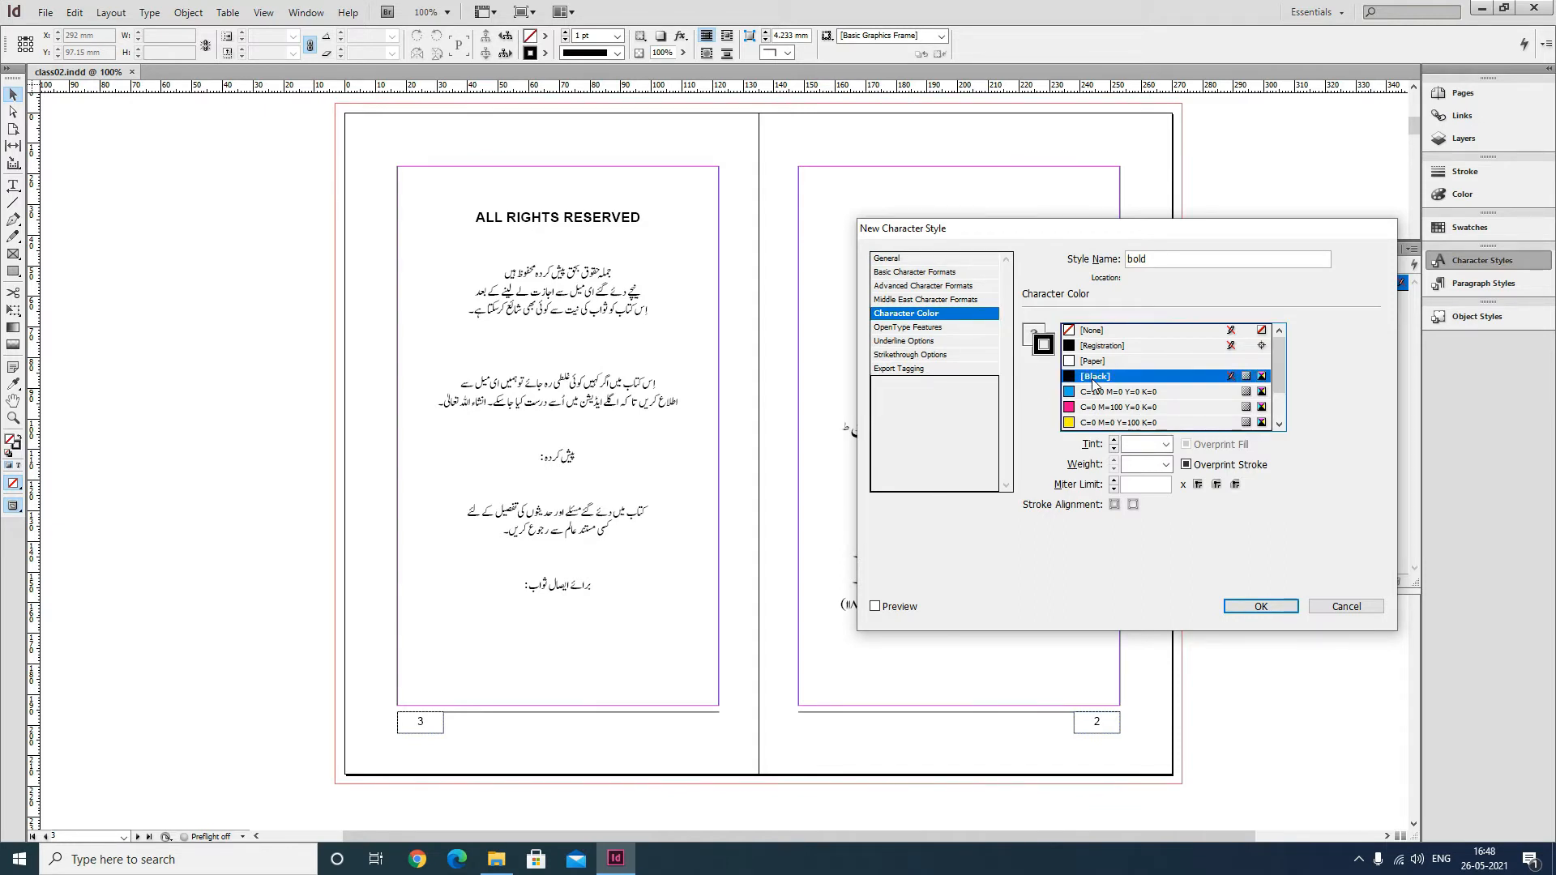
click(1142, 465)
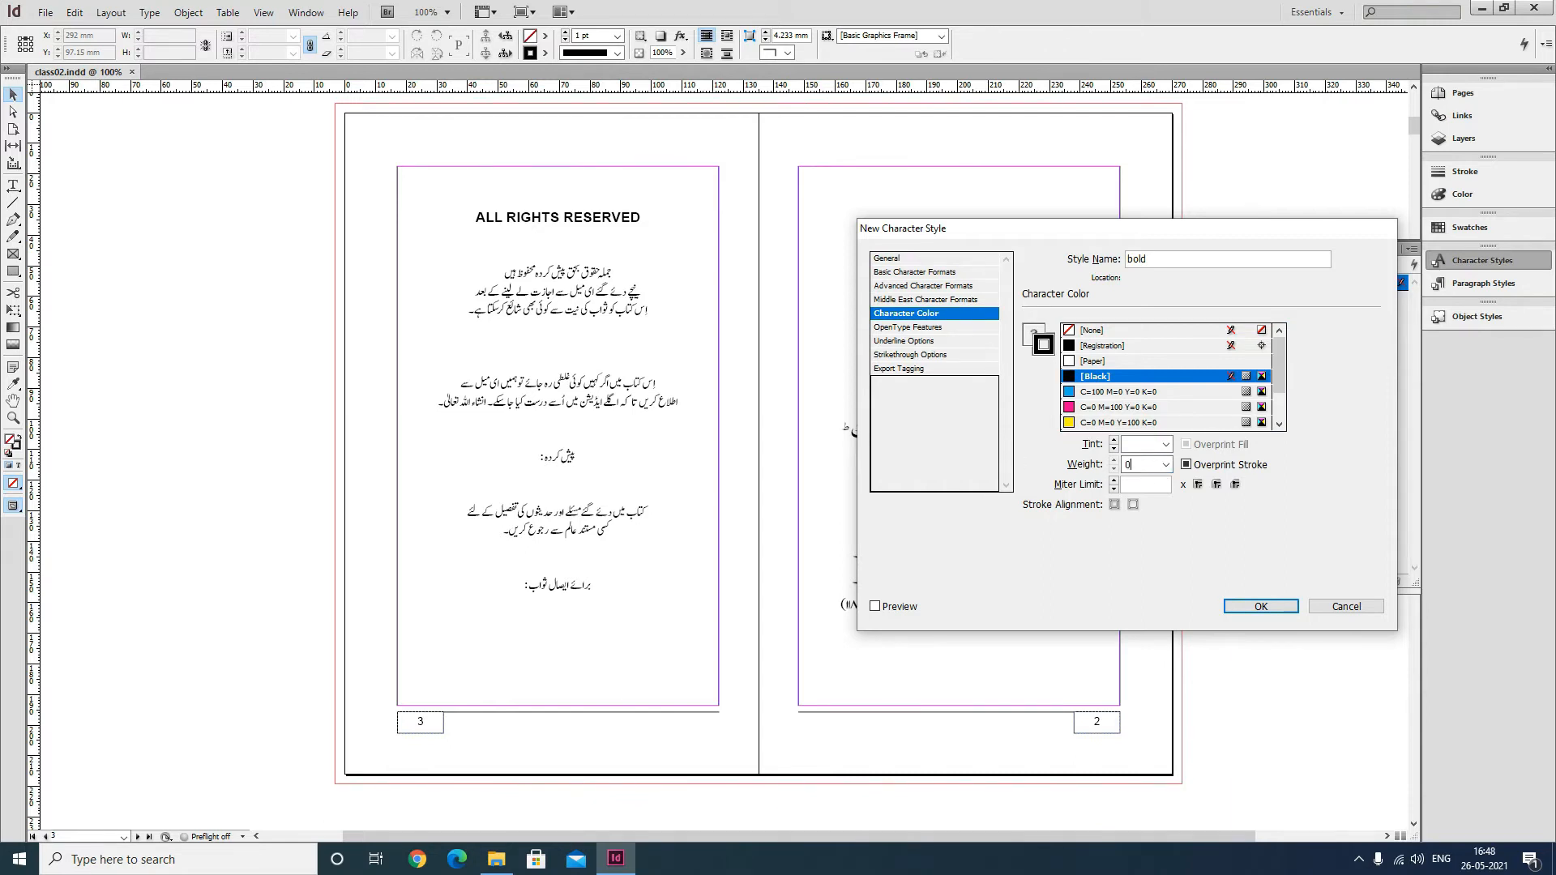
key(Tab)
click(1261, 606)
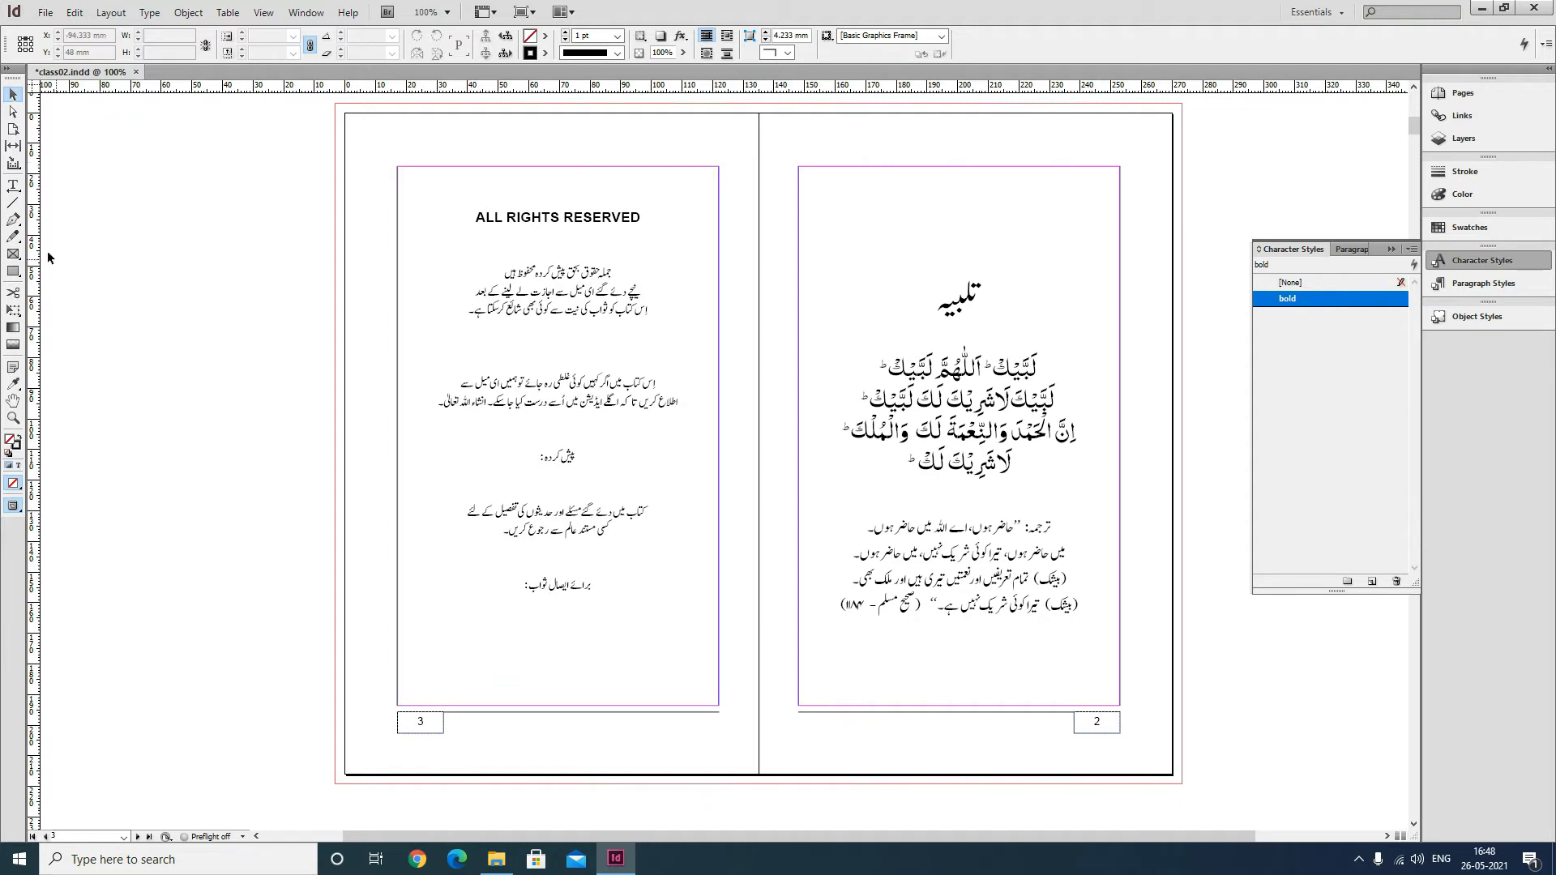
Apply the bold character style to the three heading lines of the page 3 text.
double_click(481, 202)
drag(503, 273, 624, 267)
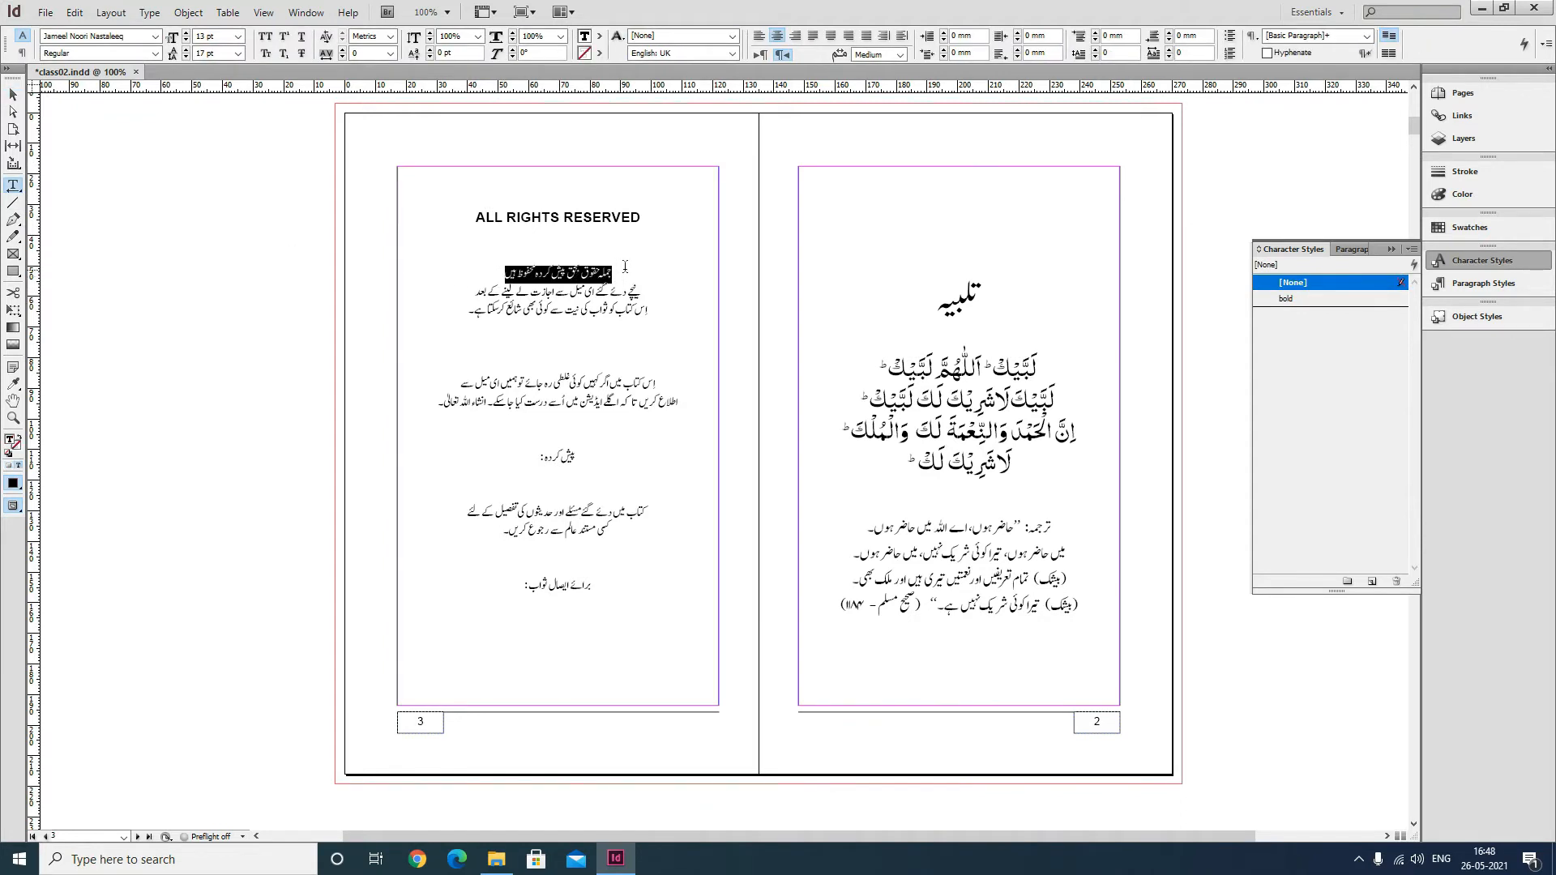
click(1303, 300)
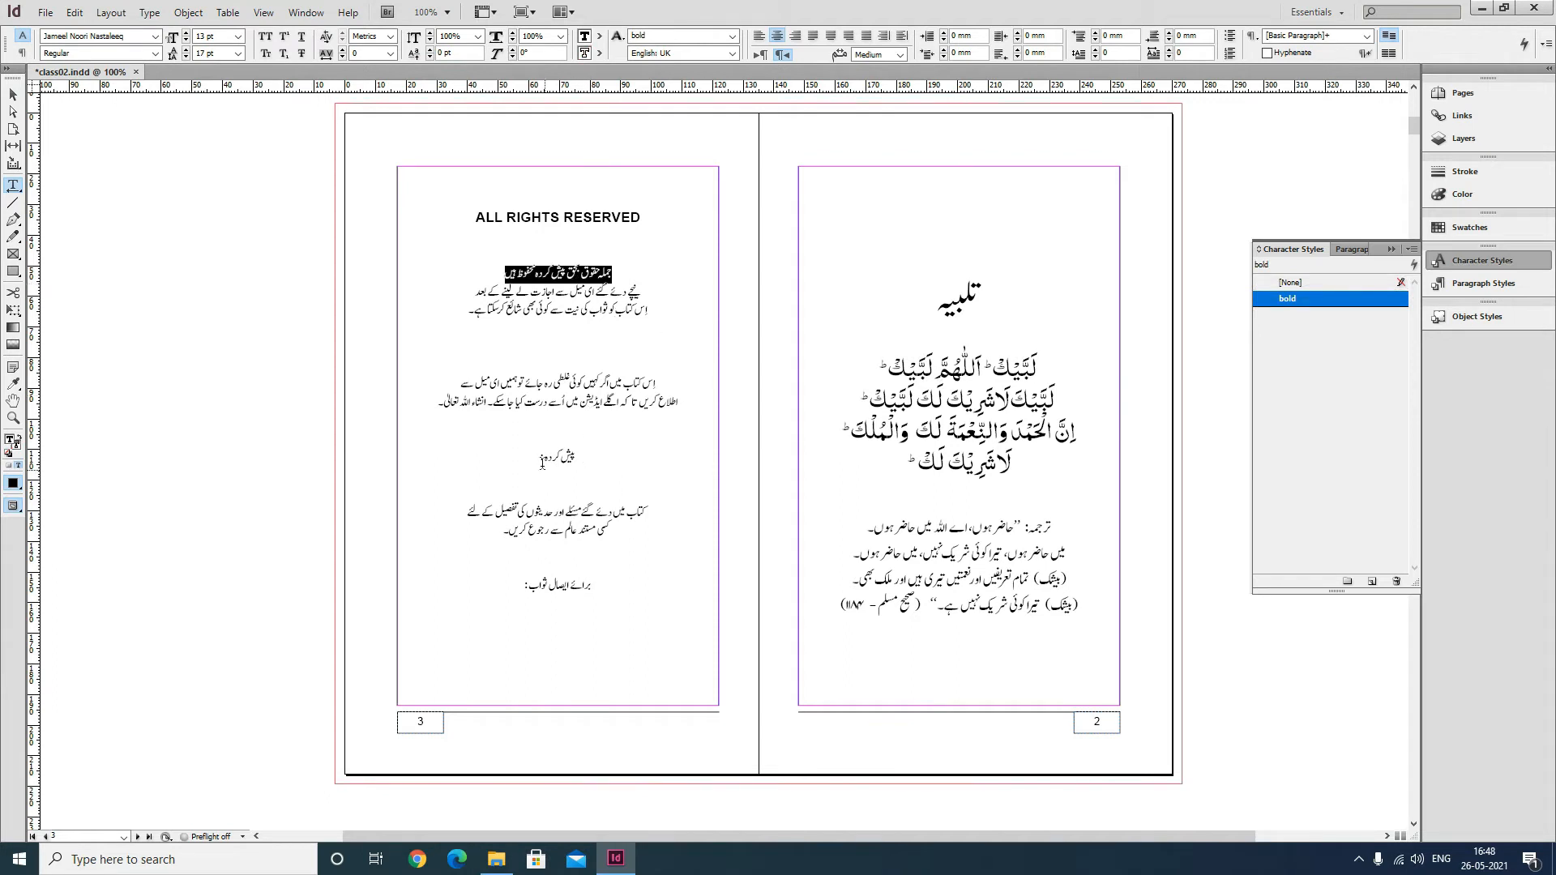
drag(542, 463, 583, 458)
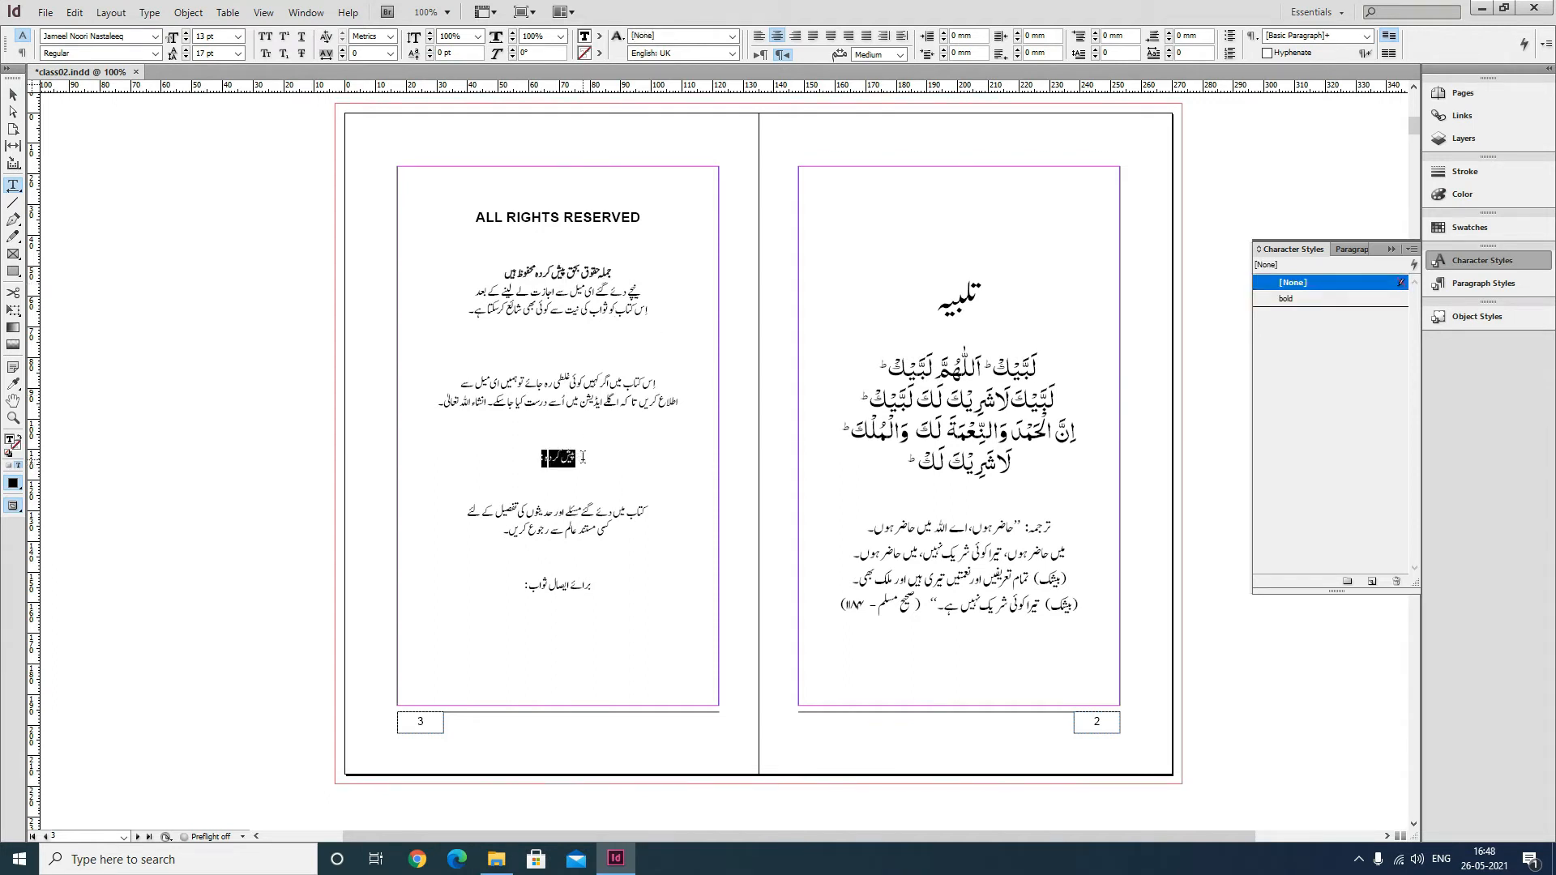
click(1286, 300)
drag(512, 583, 596, 585)
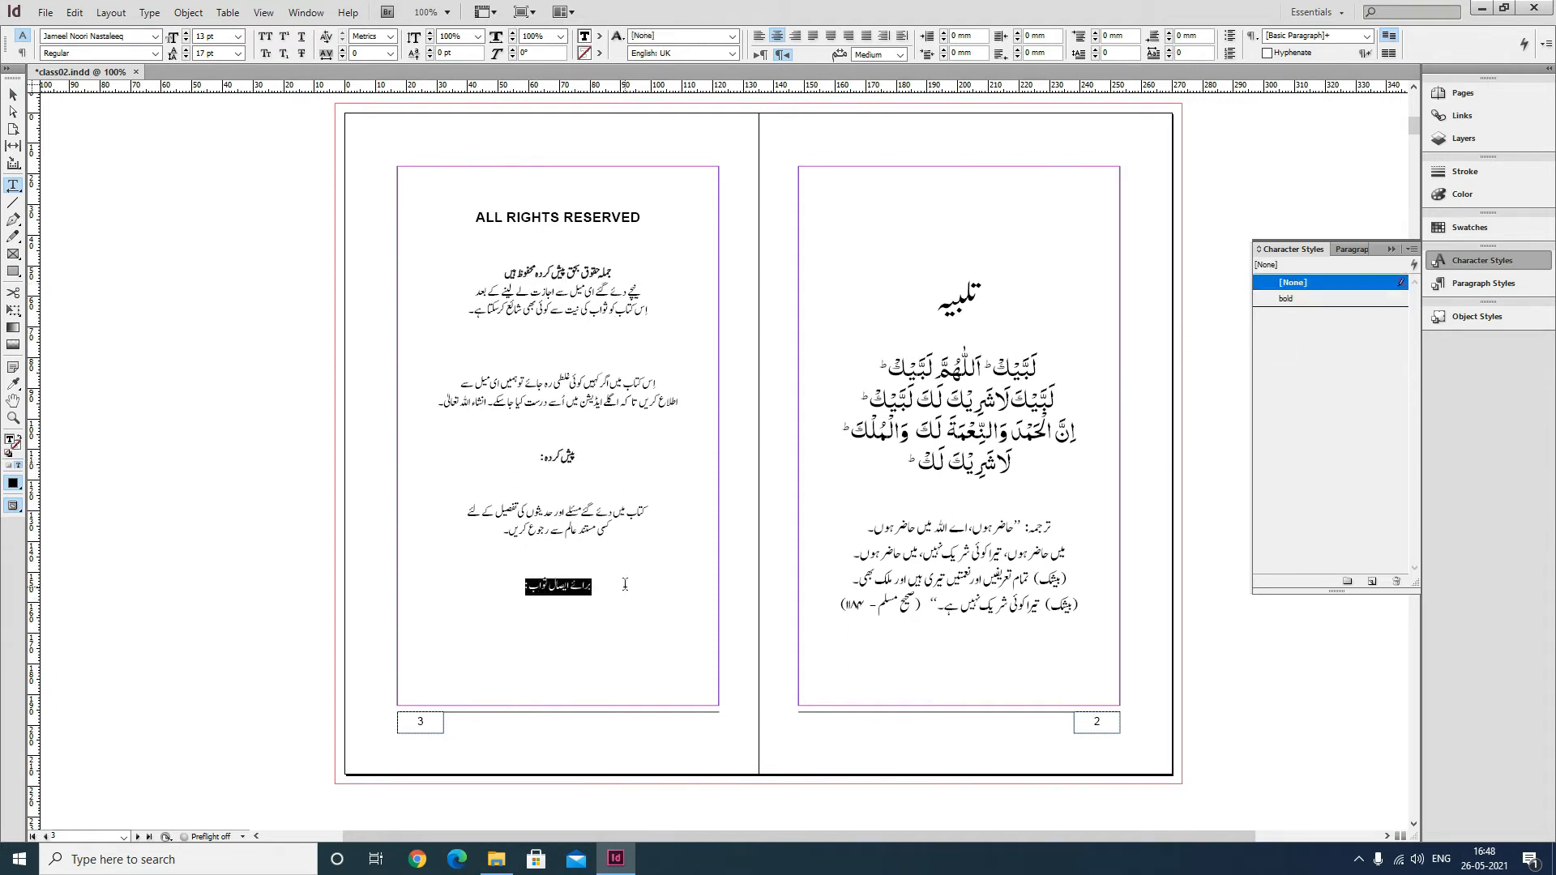
click(1296, 302)
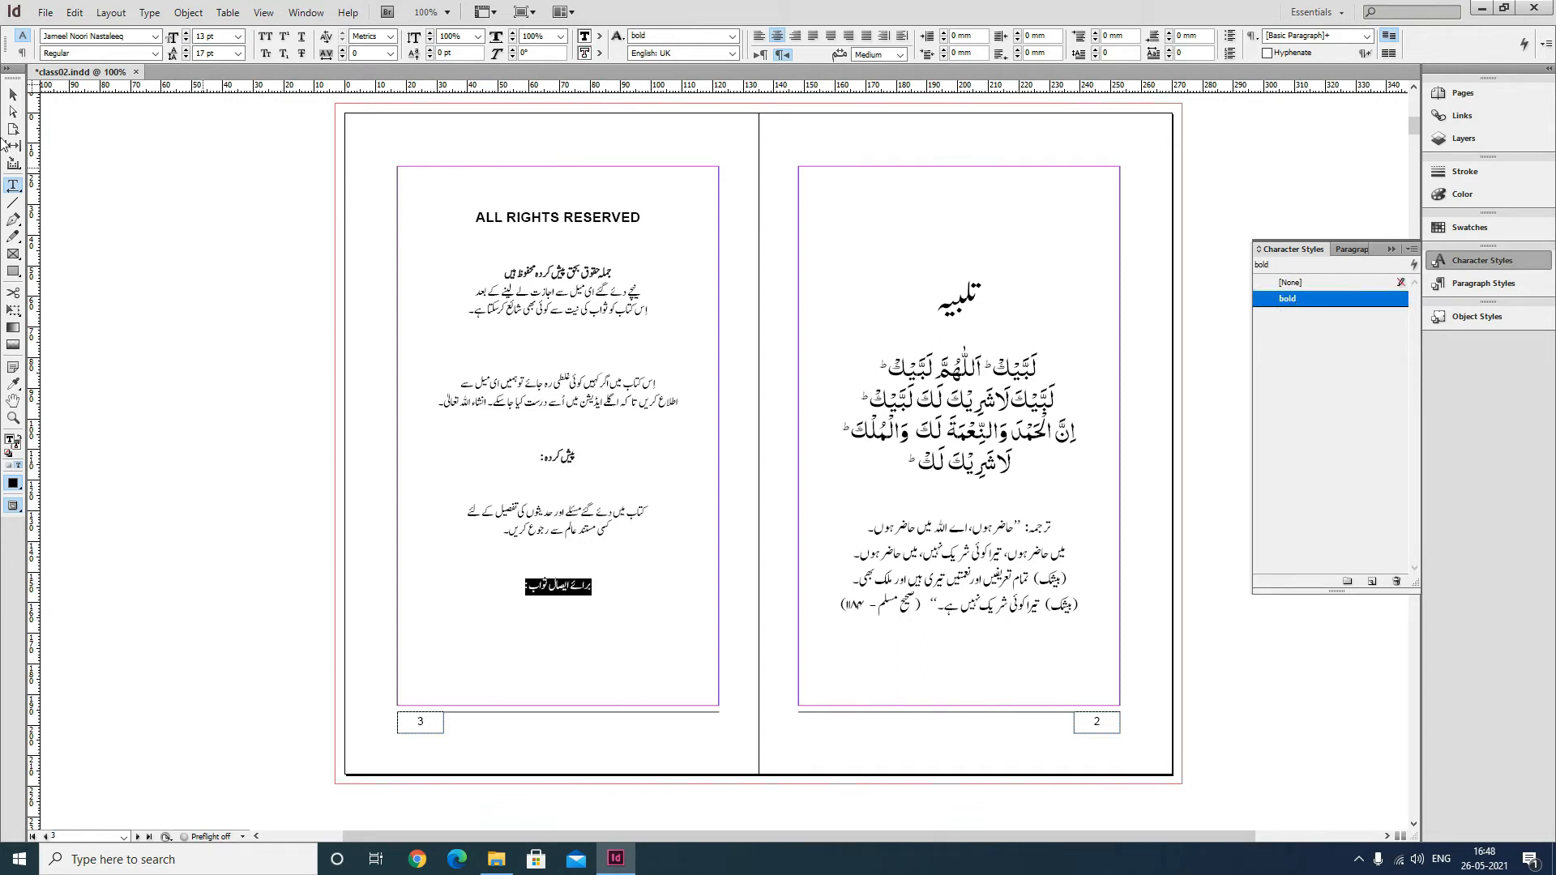
Zoom in and preview page 3 to inspect the bolded heading lines.
click(10, 90)
click(777, 596)
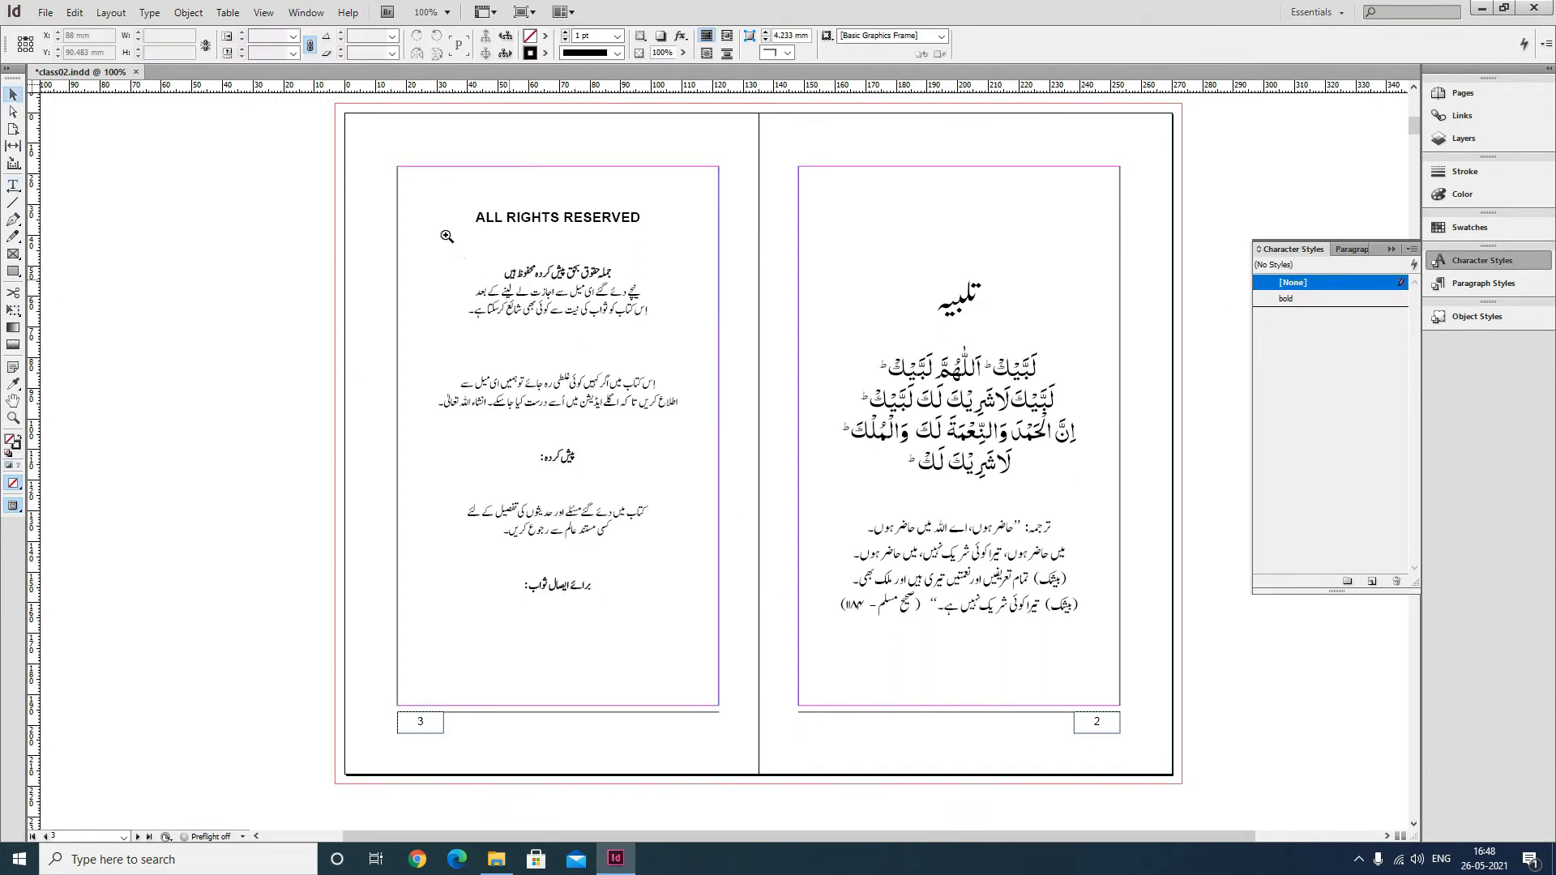
drag(388, 161, 726, 617)
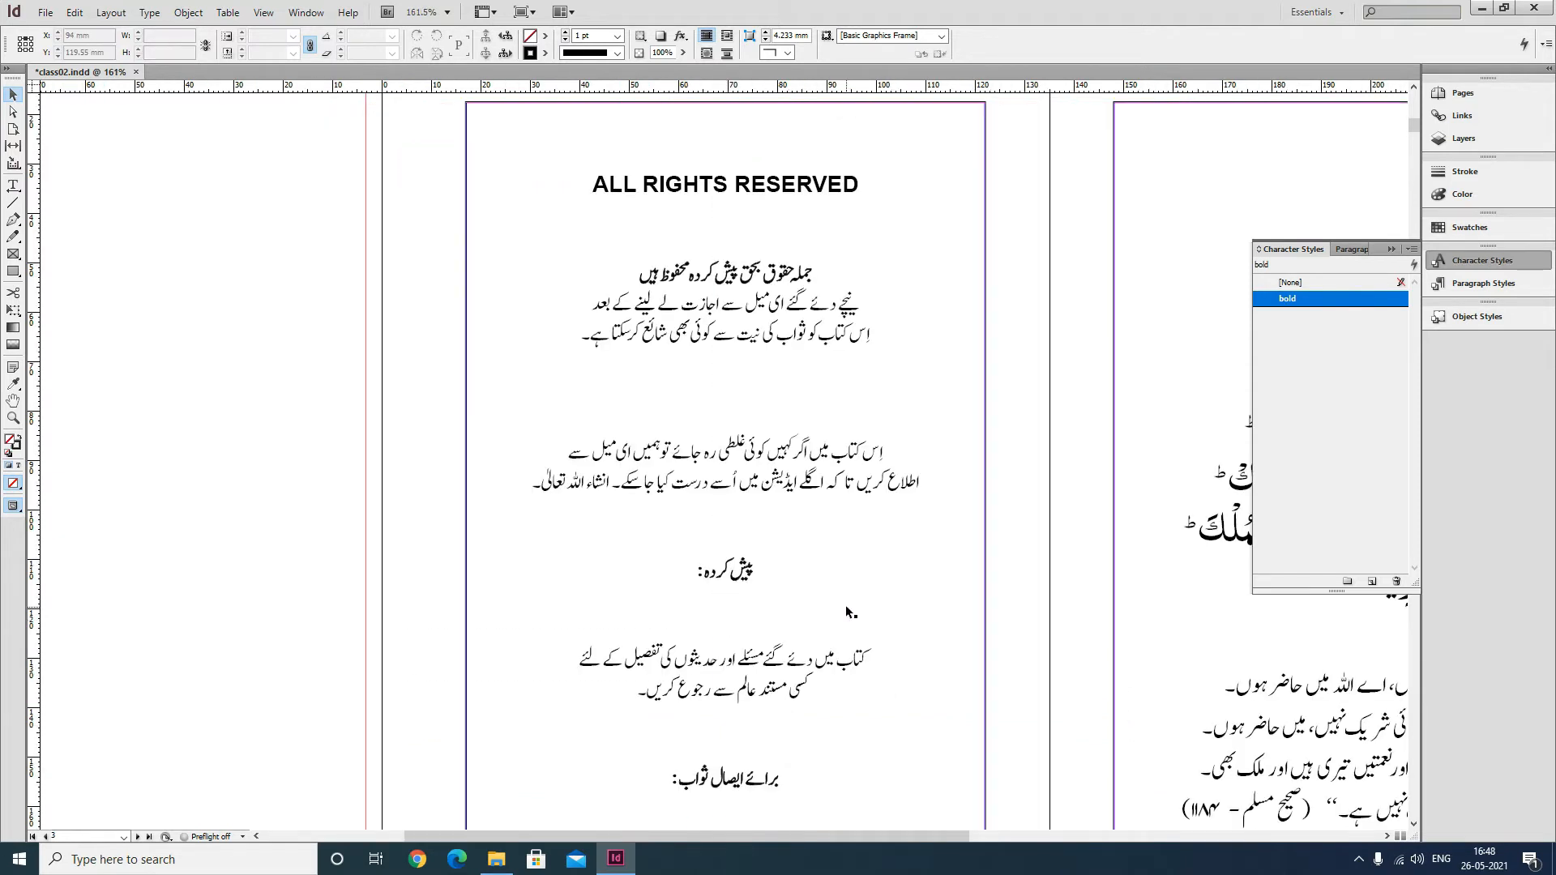
key(w)
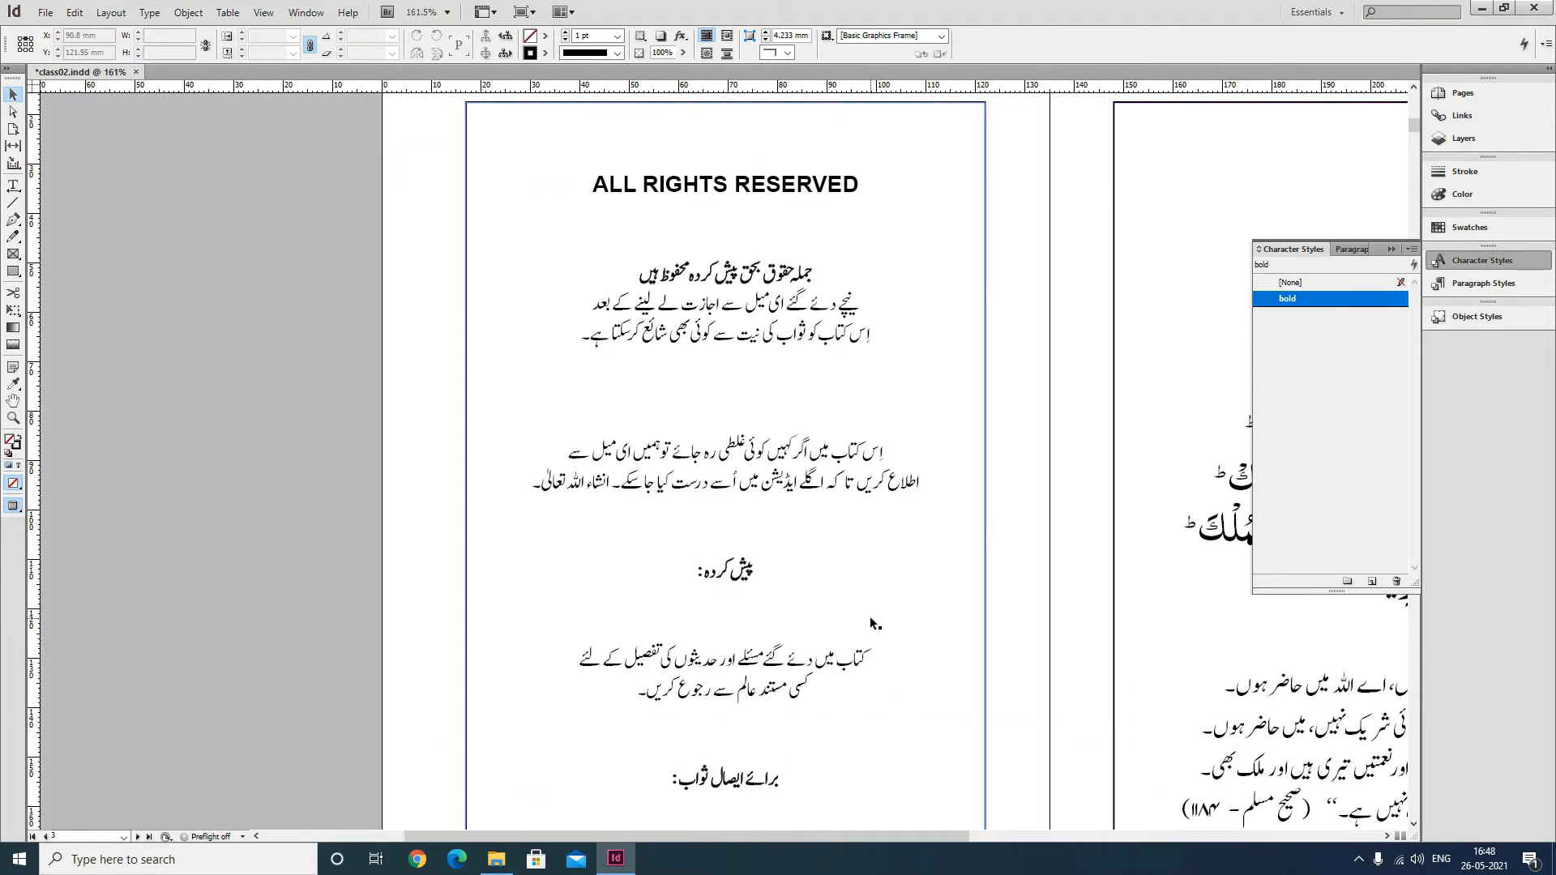
key(w)
ctrl+alt+click(649, 325)
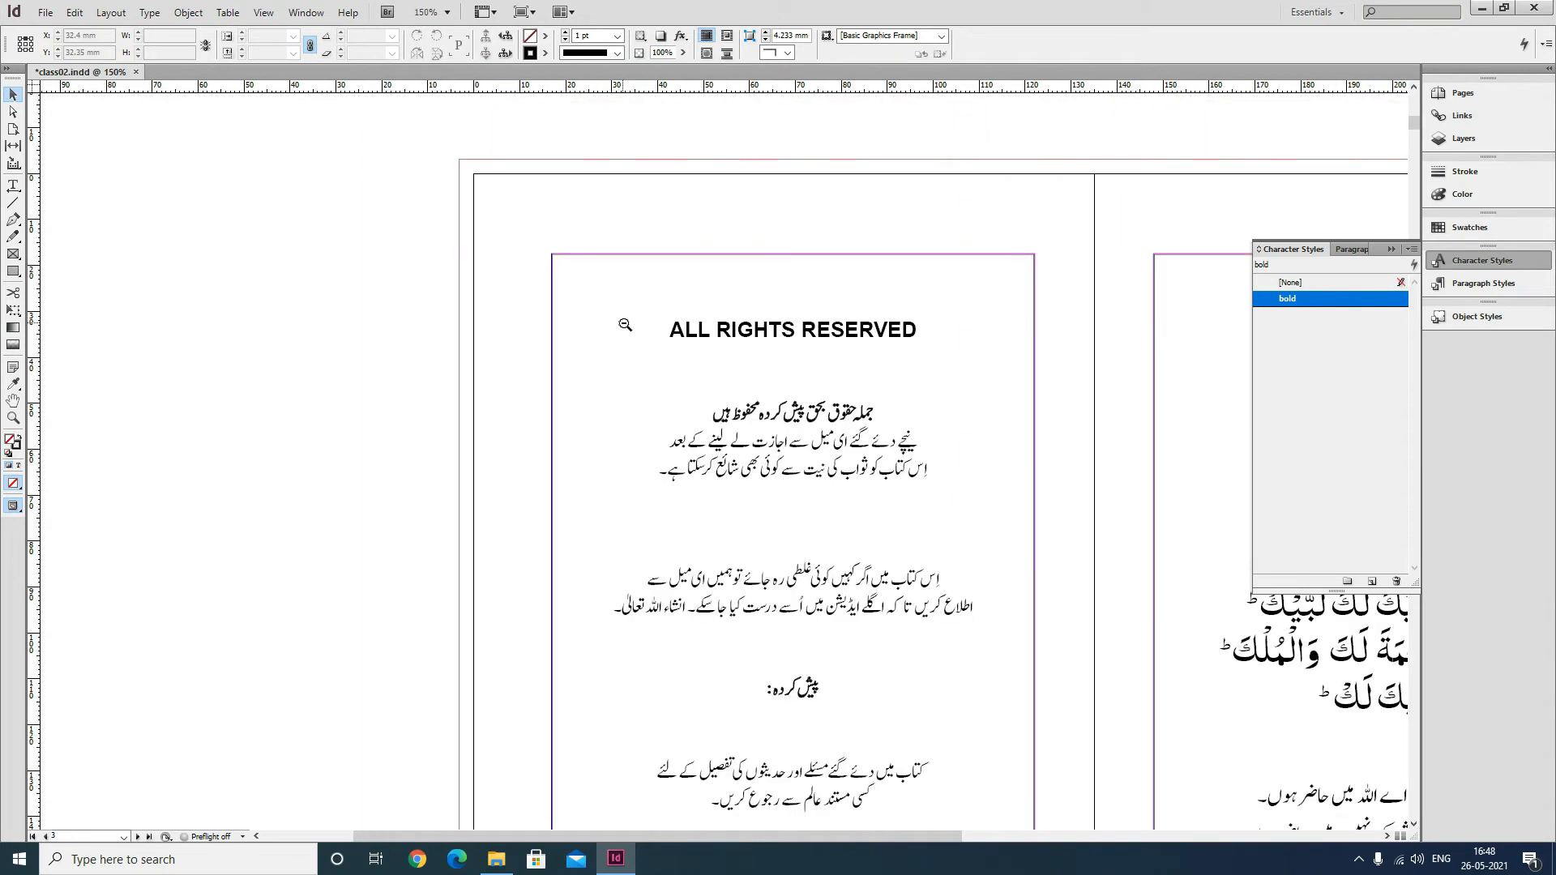
drag(828, 539, 632, 388)
ctrl+alt+click(634, 369)
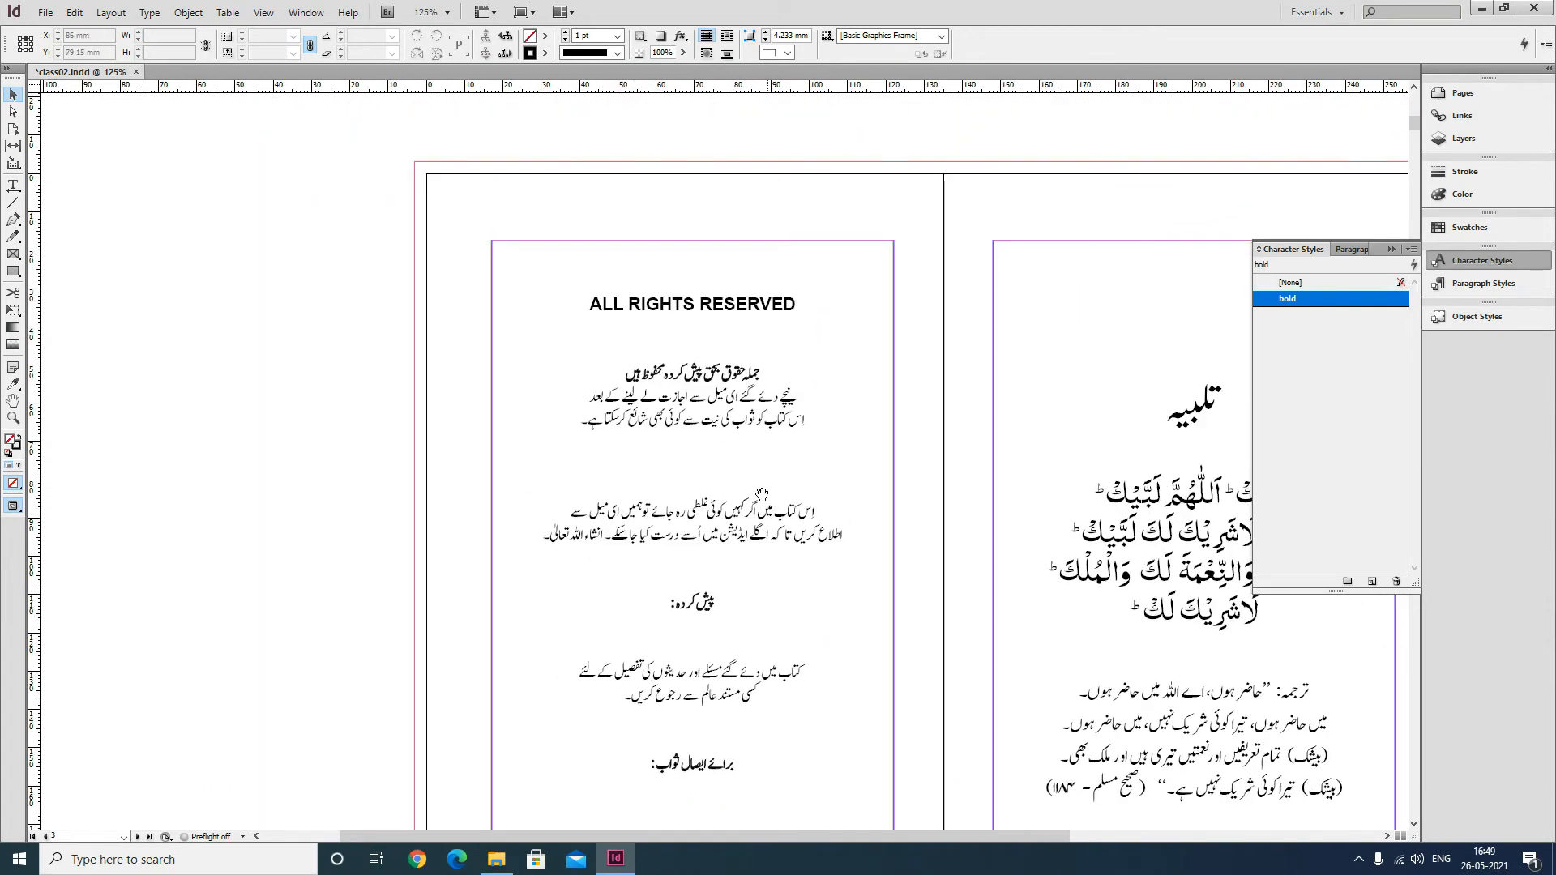
ctrl+alt+click(762, 494)
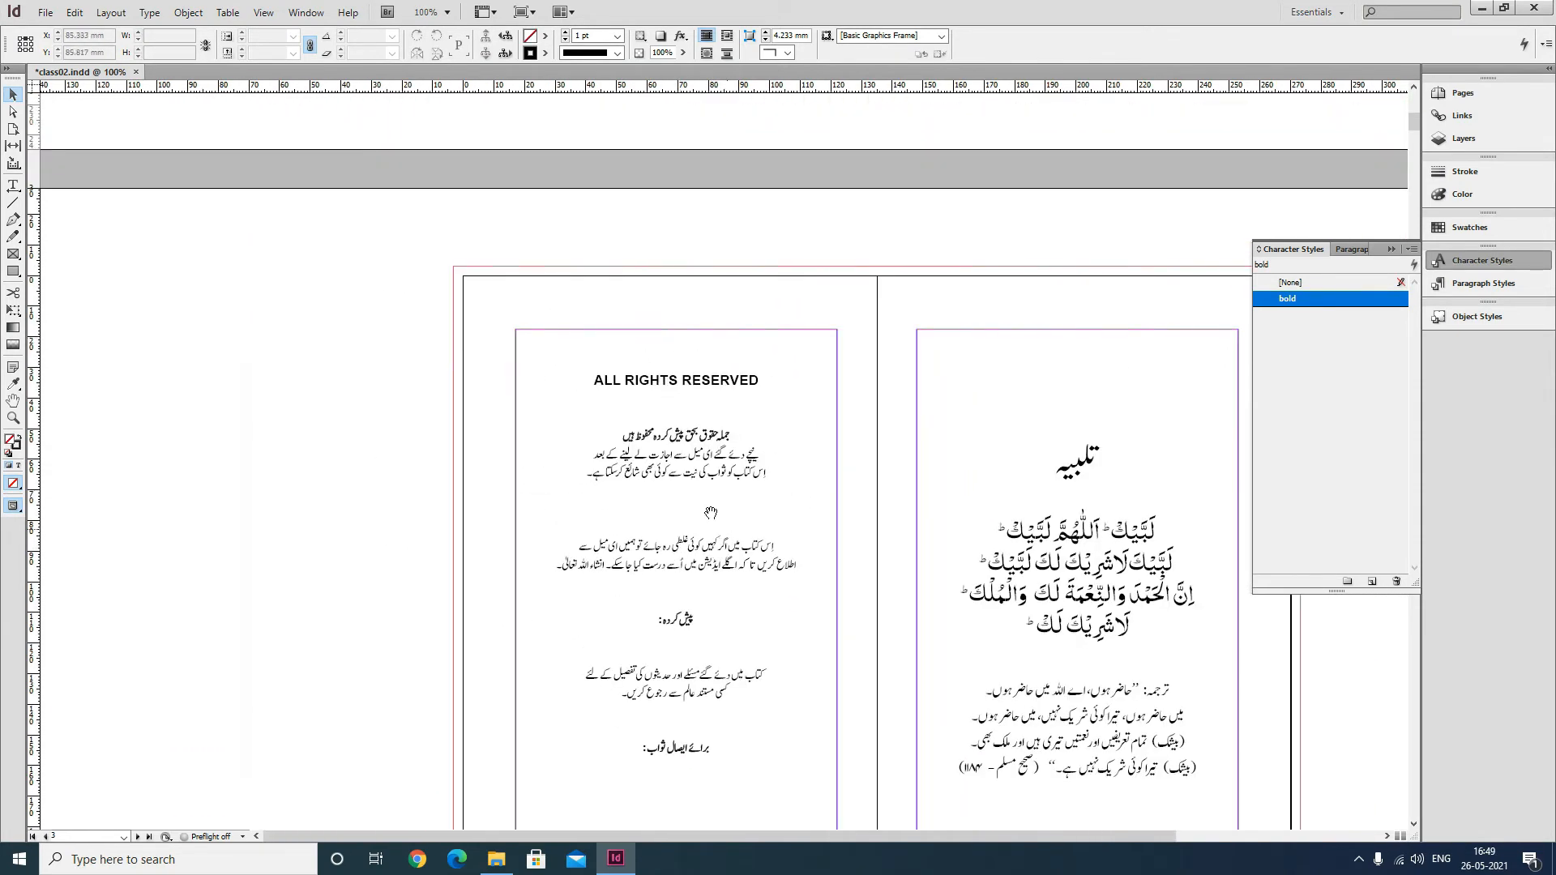
drag(710, 513, 603, 379)
Center the page 3 text frame's content vertically and save the document.
click(569, 253)
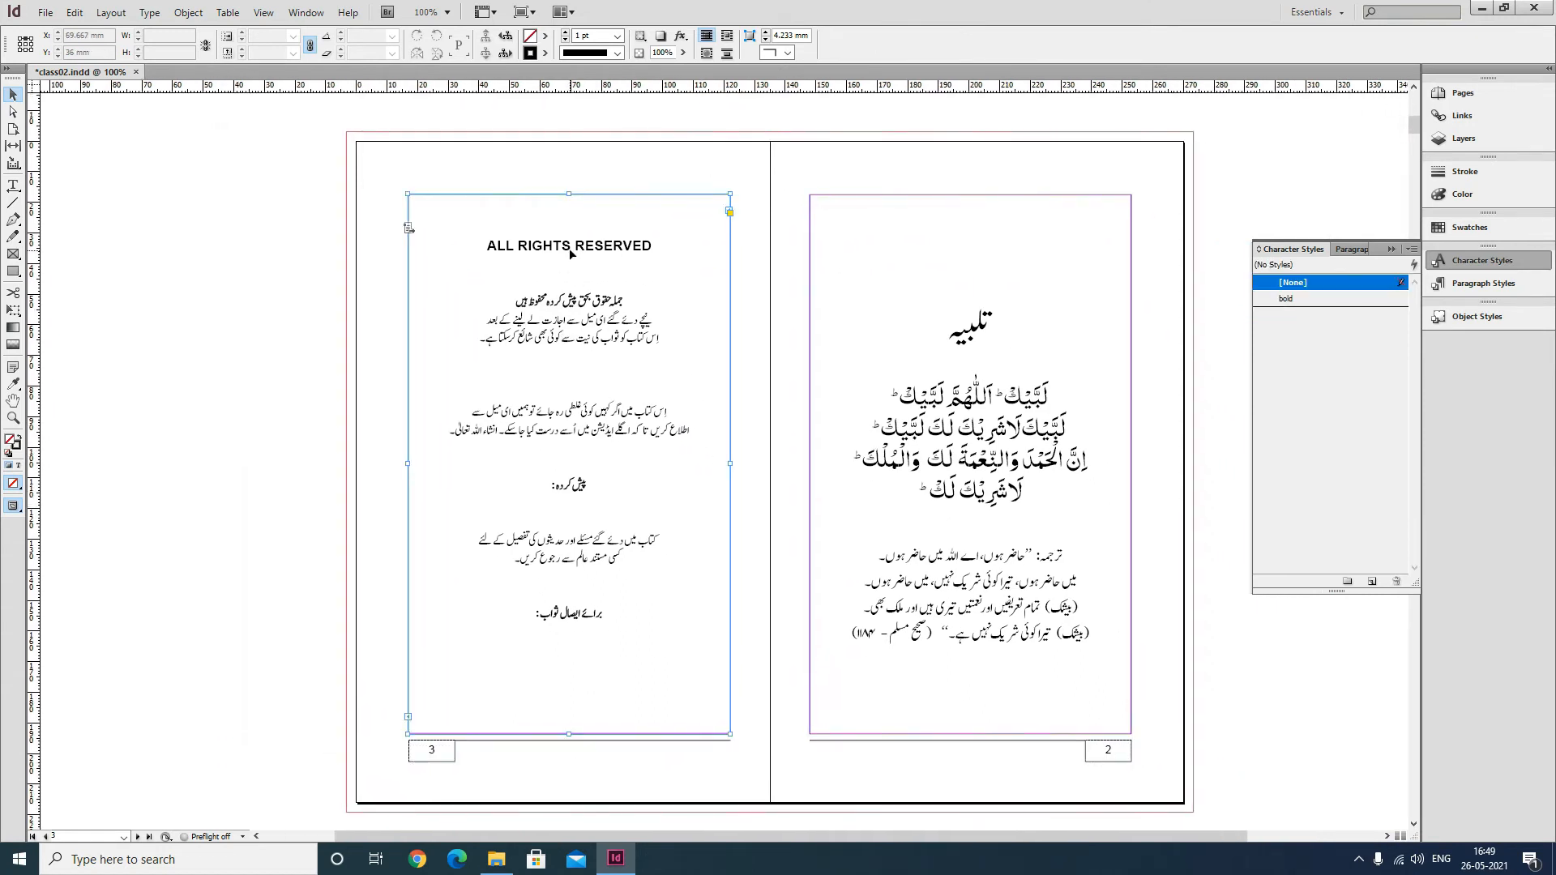
key(ctrl+b)
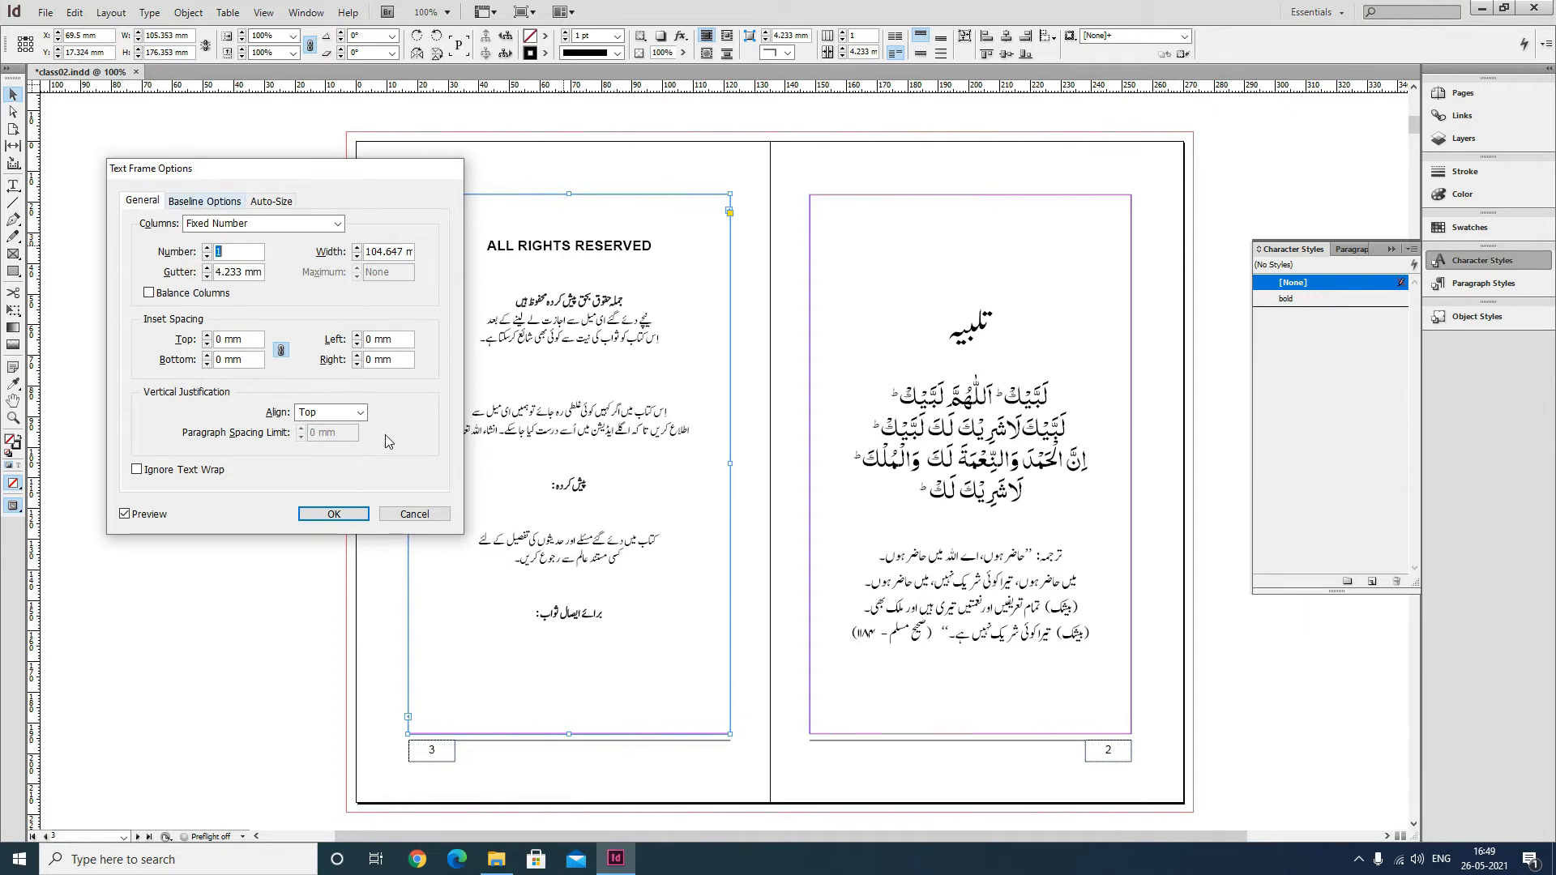
click(332, 414)
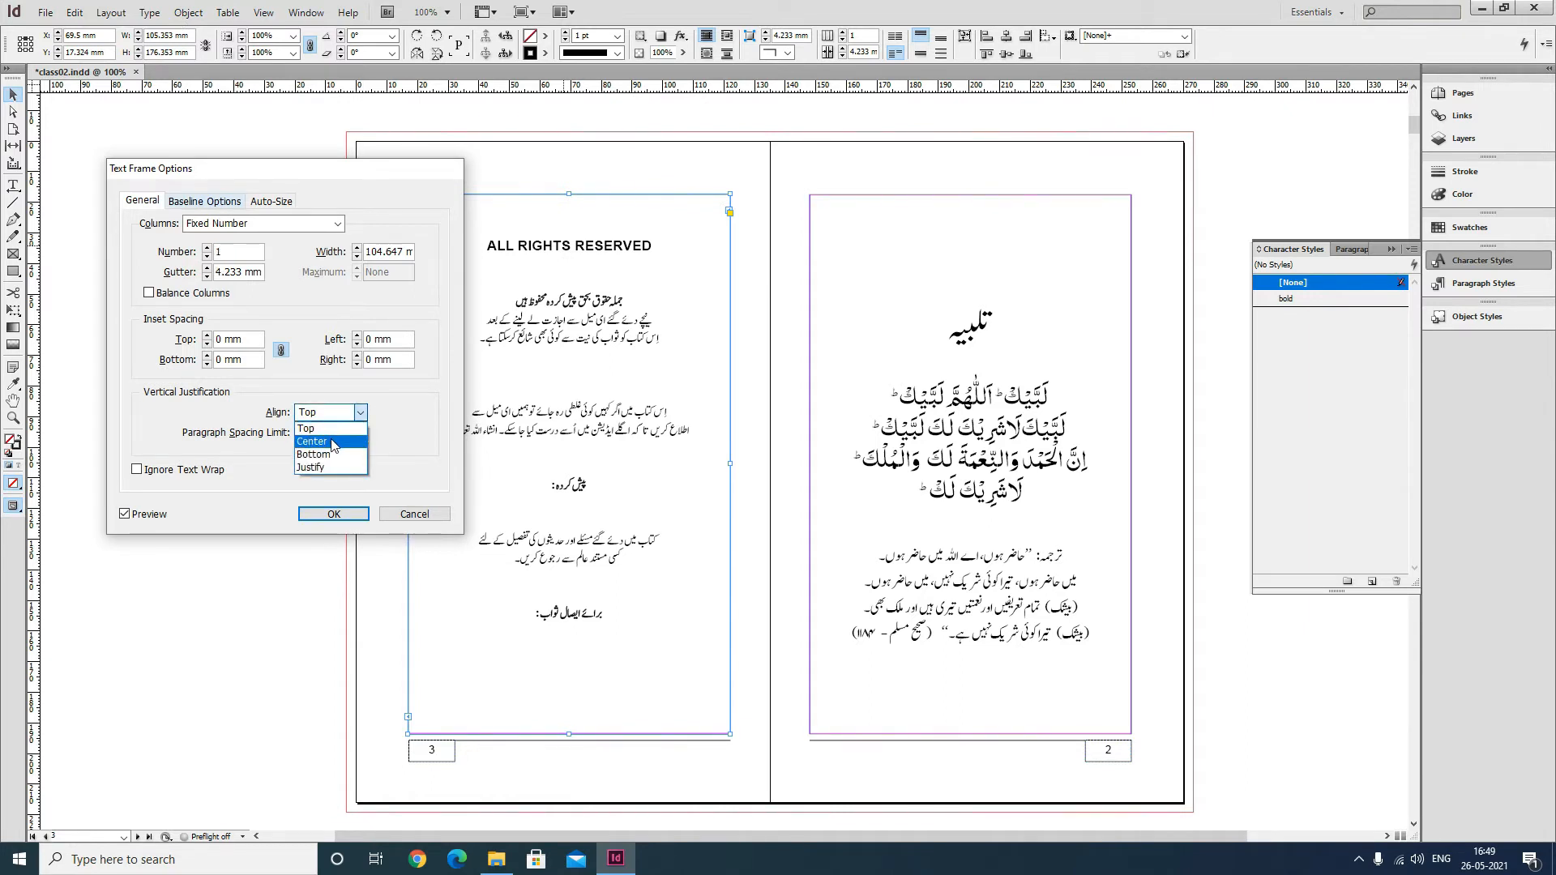
click(332, 438)
click(324, 515)
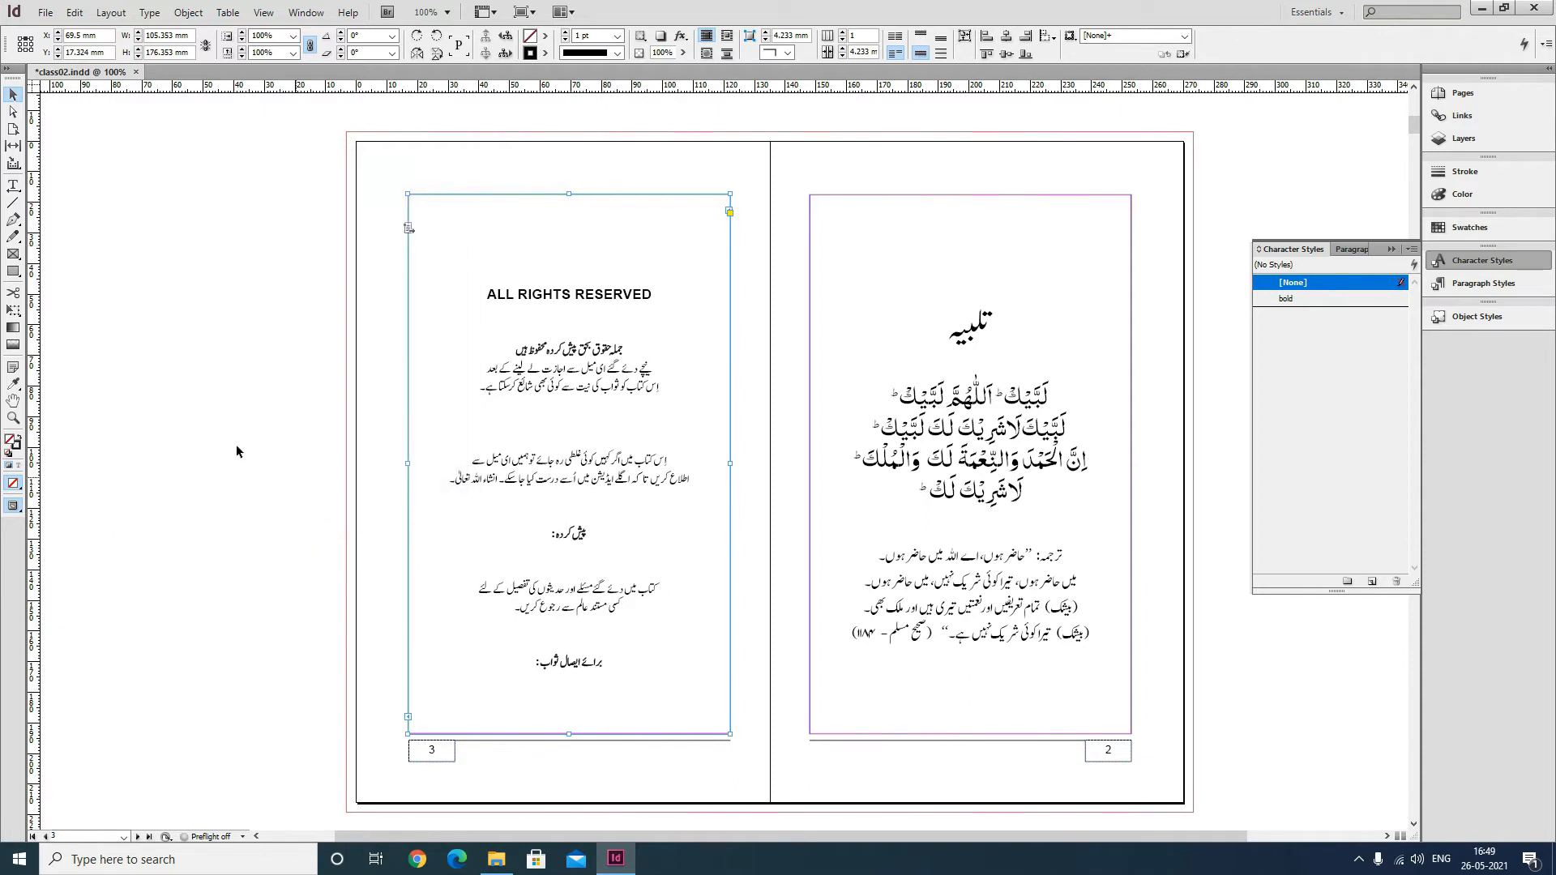
click(233, 426)
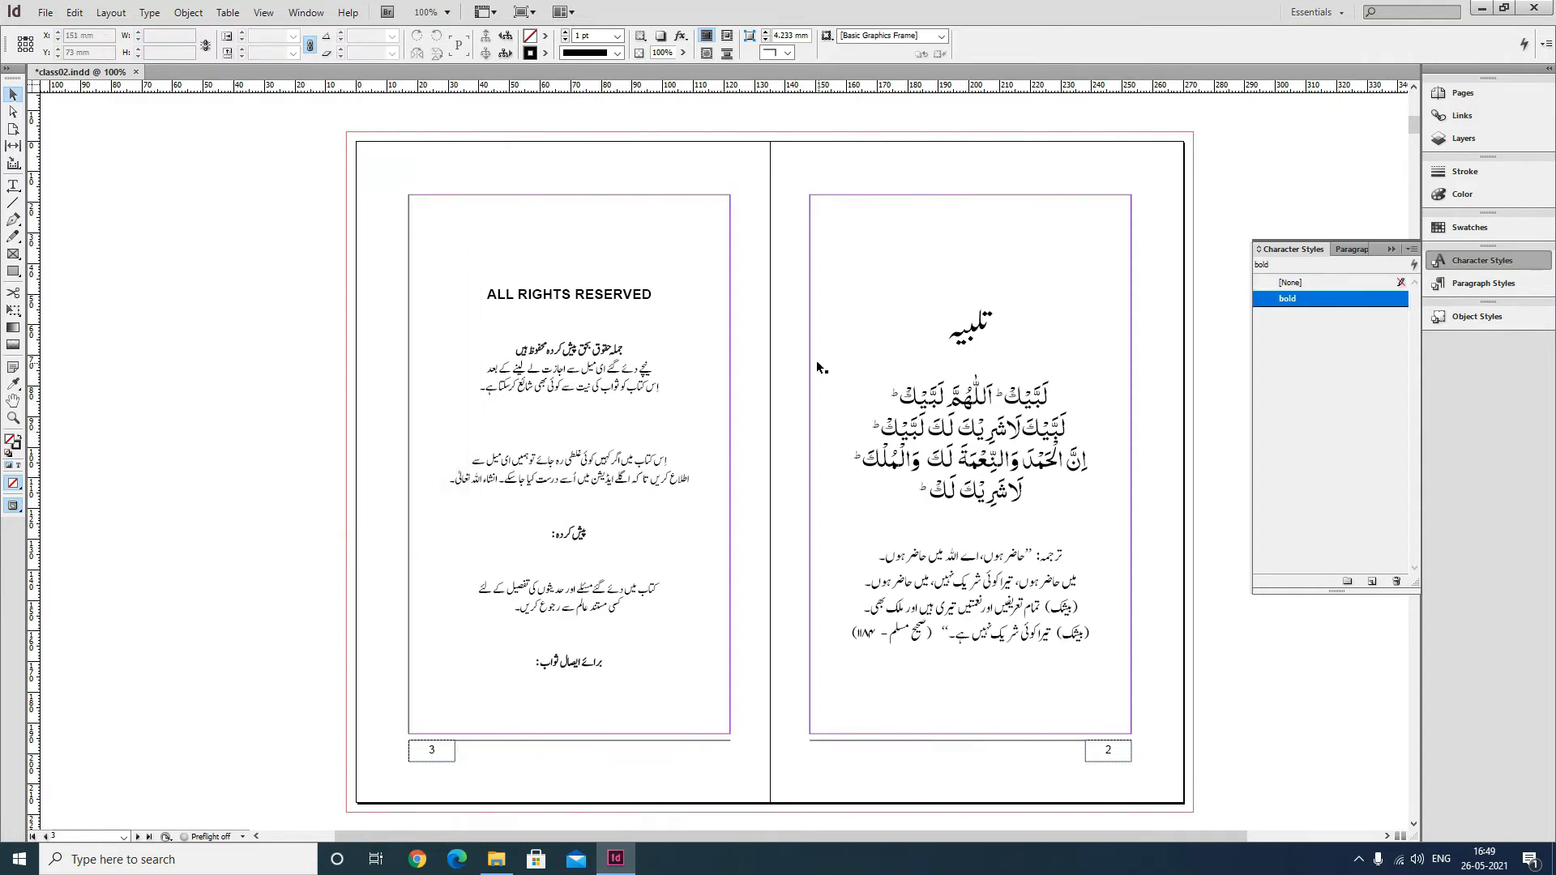
key(ctrl+s)
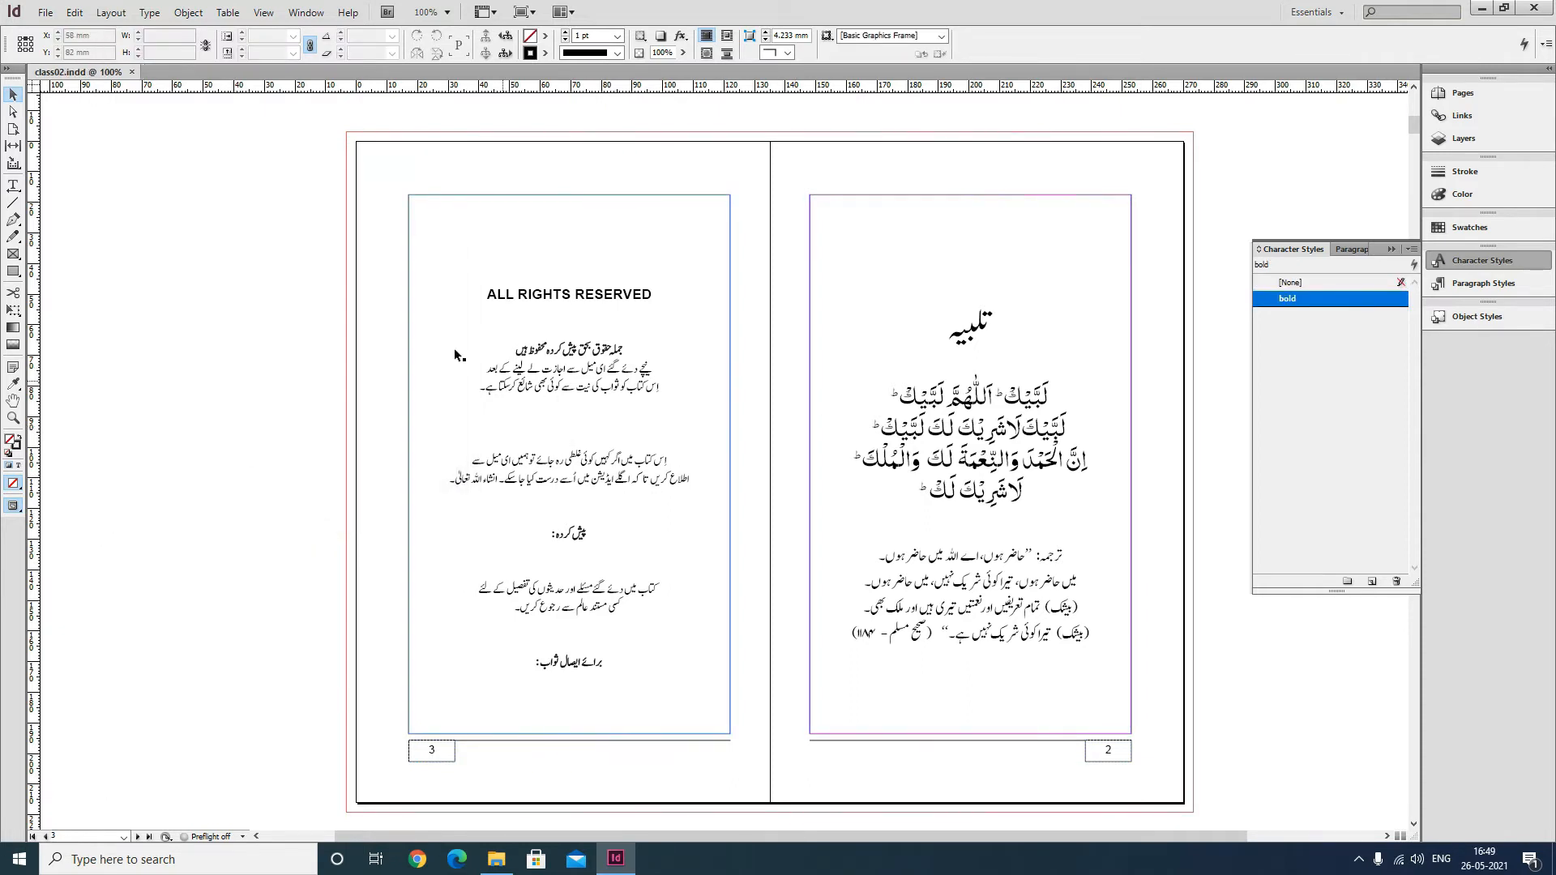
Delete the empty line near the top of the contents list on page 4.
scroll(770, 417, down, 3)
scroll(783, 422, down, 10)
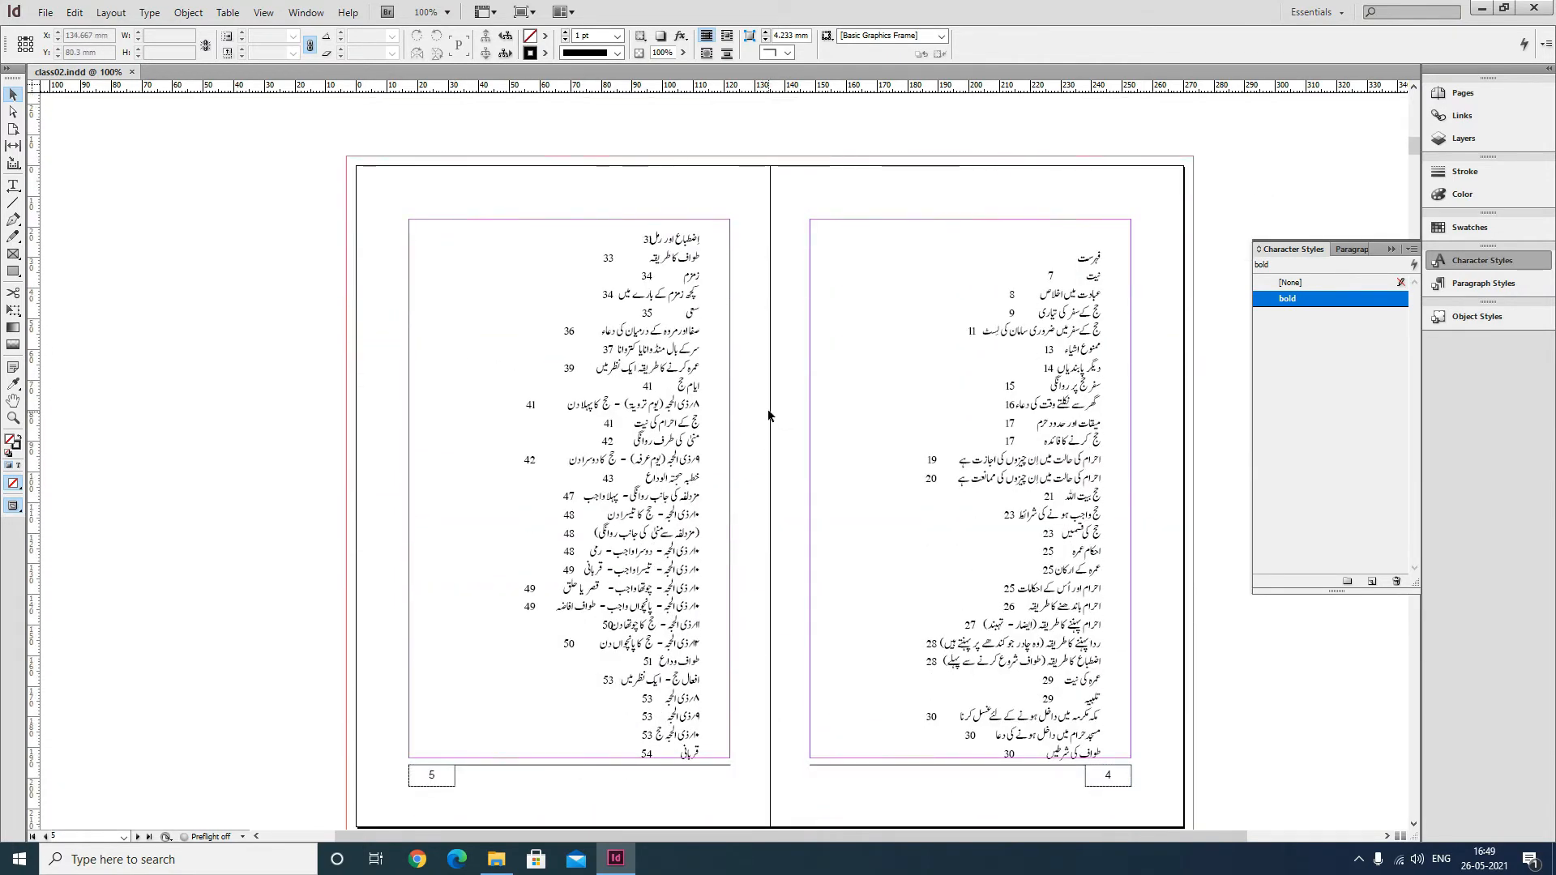
click(13, 186)
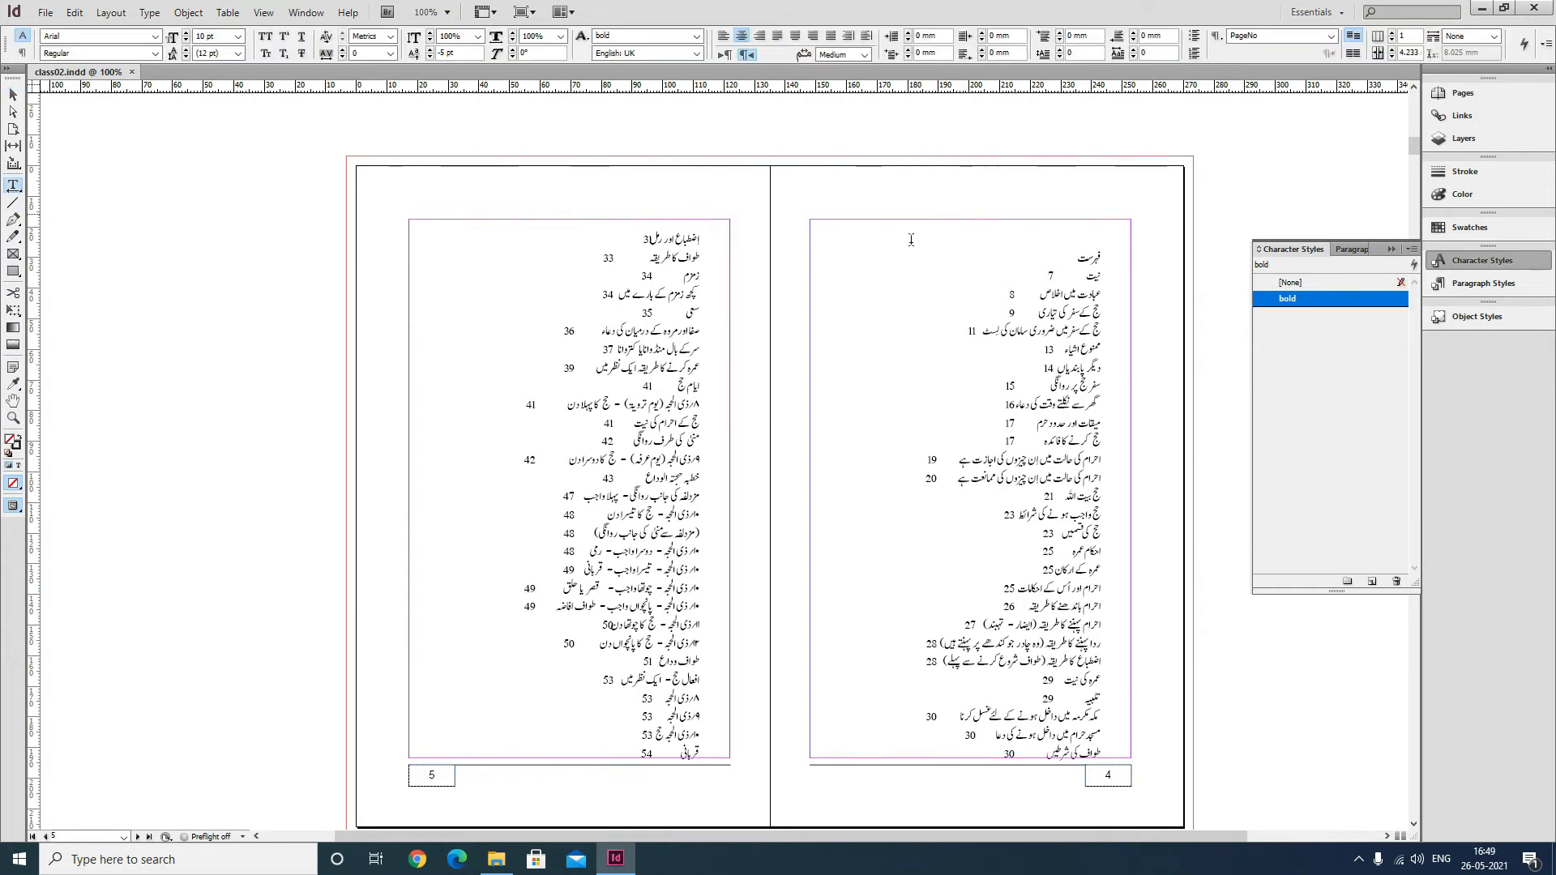
click(1117, 251)
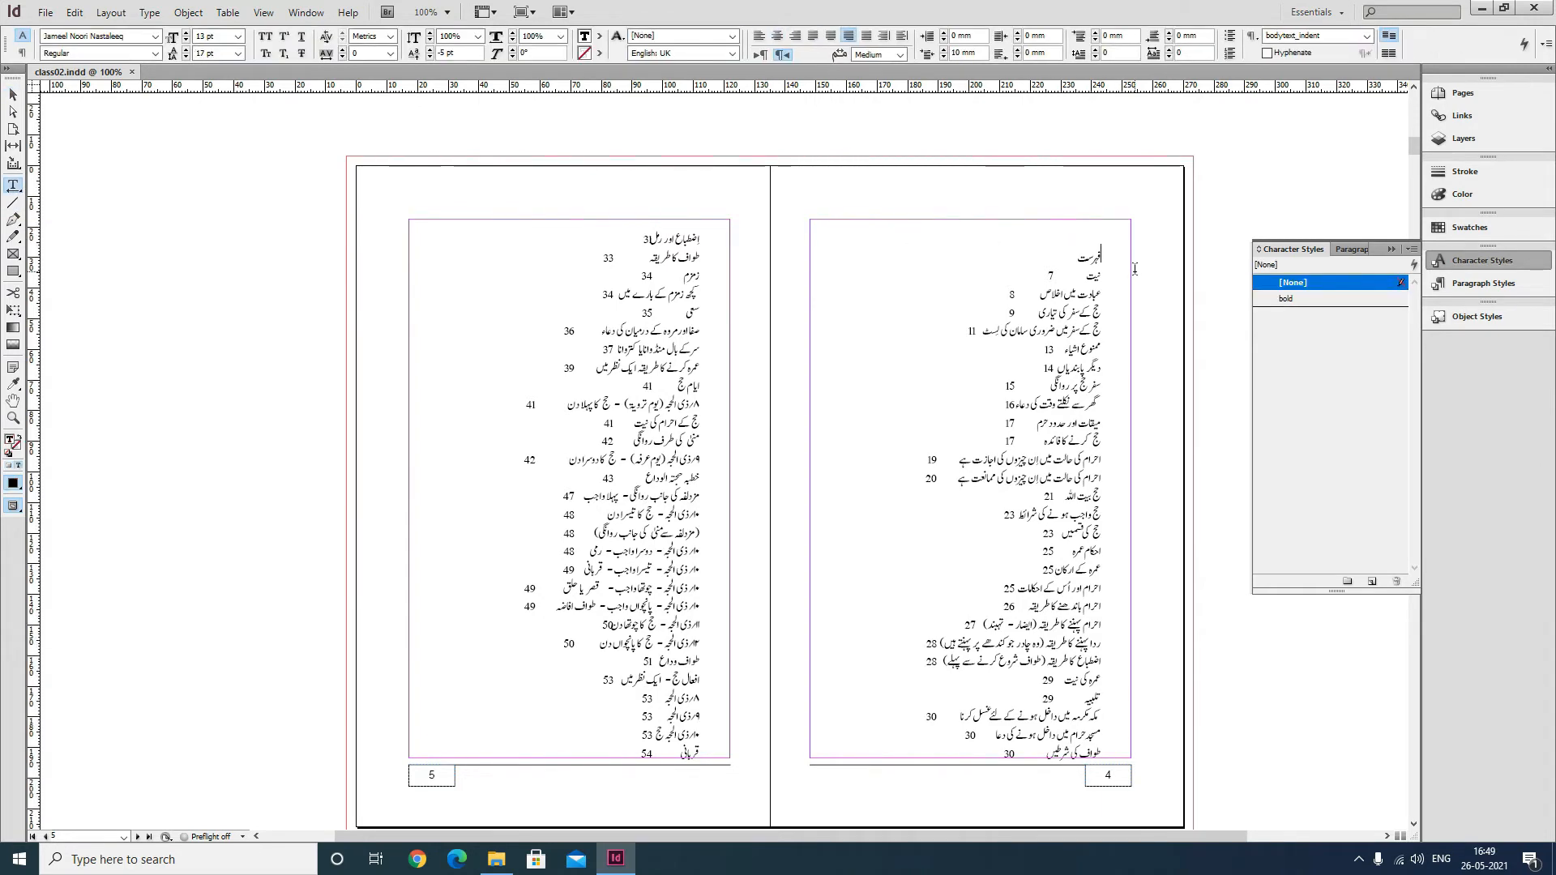
key(BackSpace)
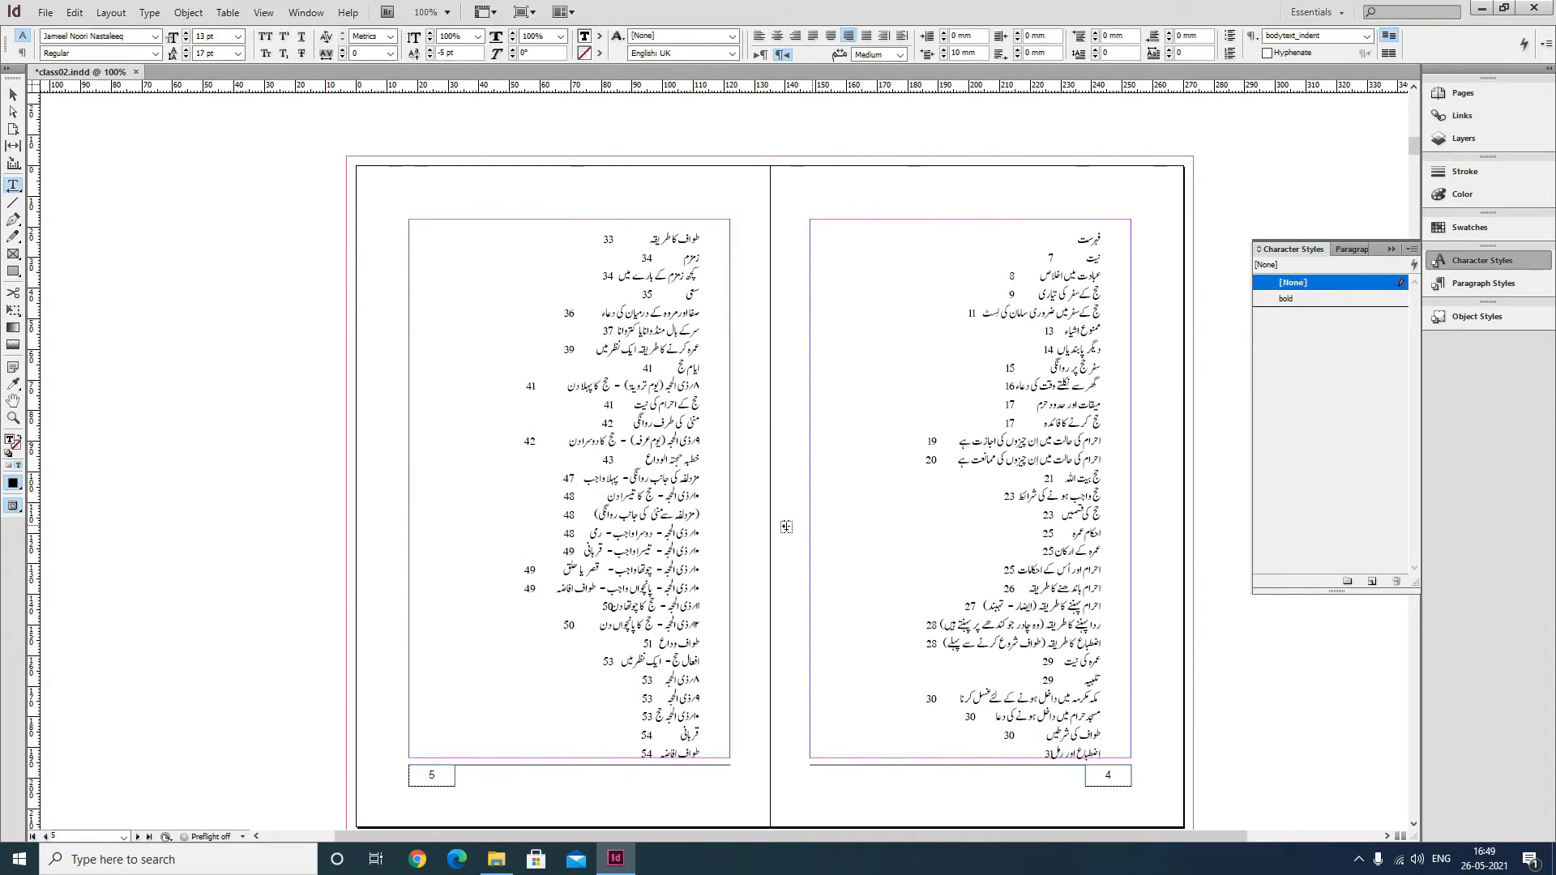
scroll(783, 526, down, 10)
scroll(785, 533, down, 5)
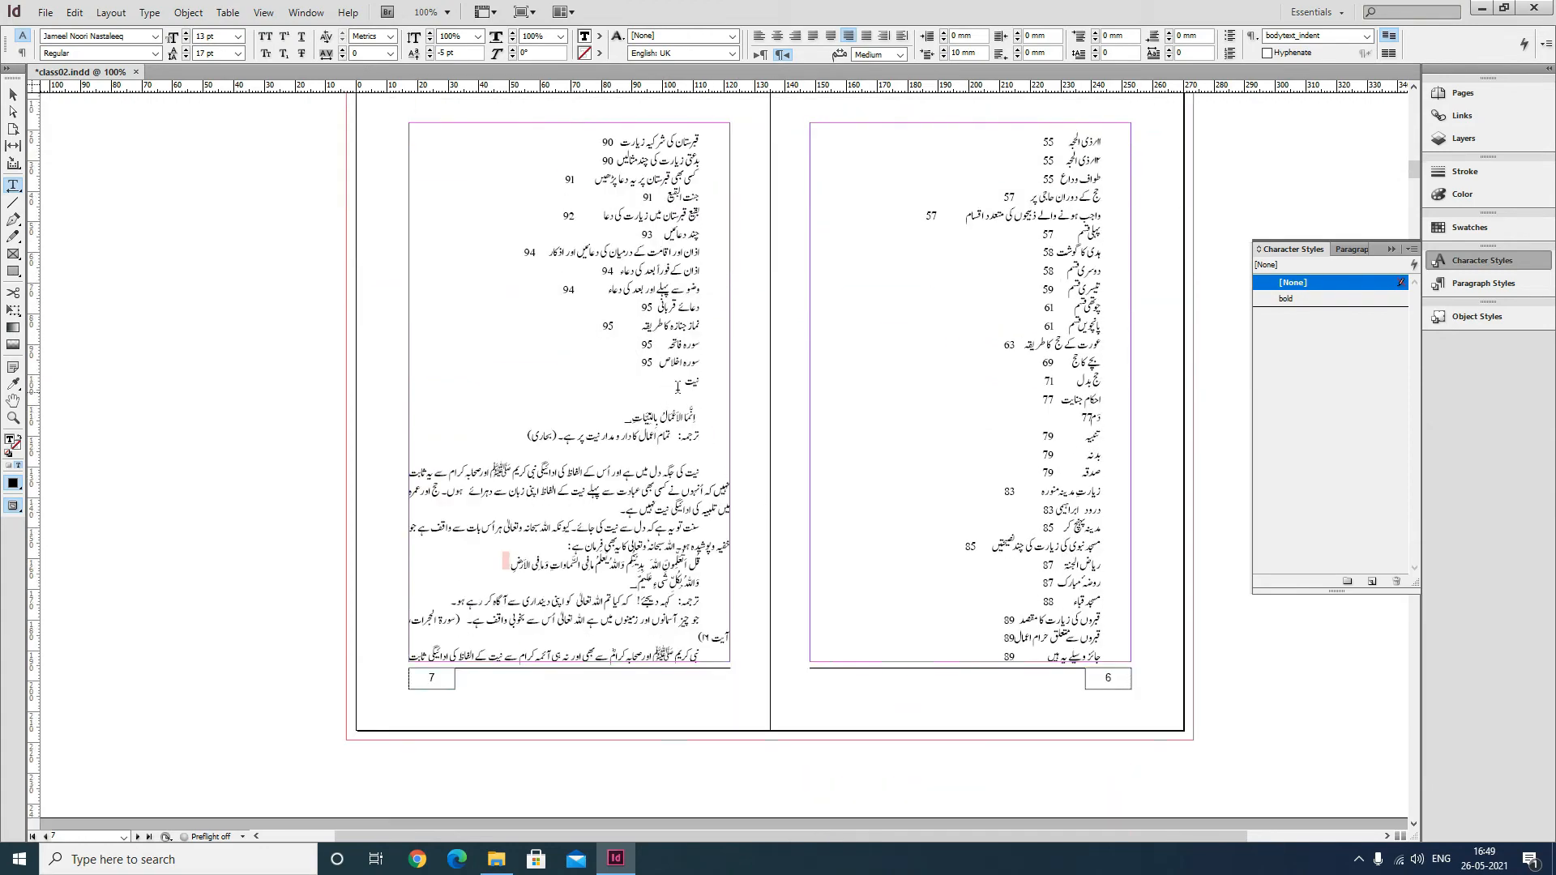
Insert a page break before the نیت heading to push that section onto a new page.
shift+click(638, 363)
scroll(997, 431, up, 15)
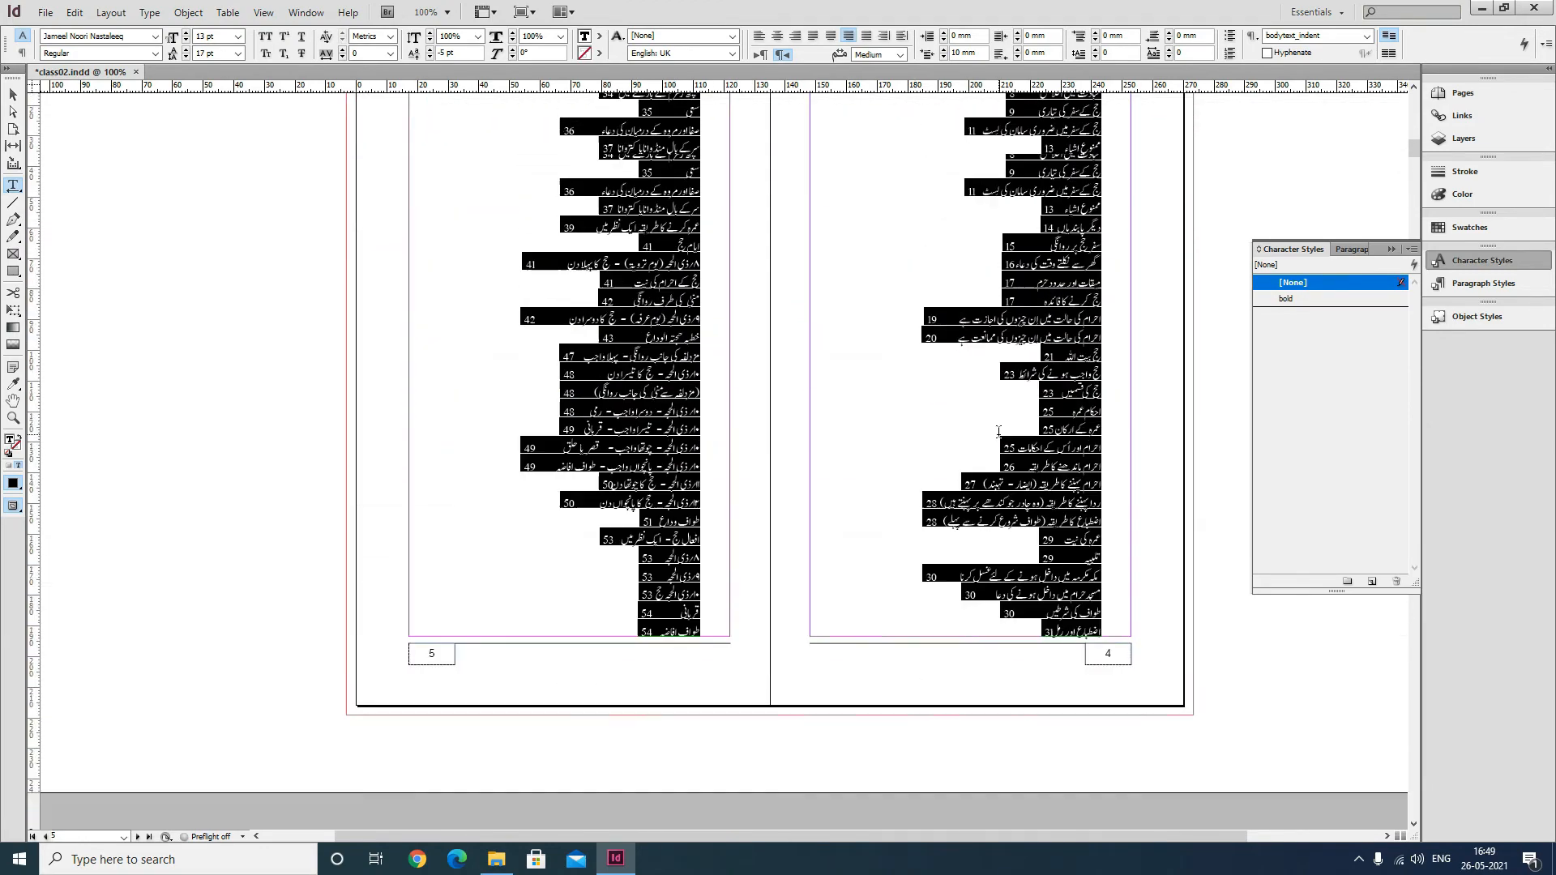
scroll(997, 435, up, 5)
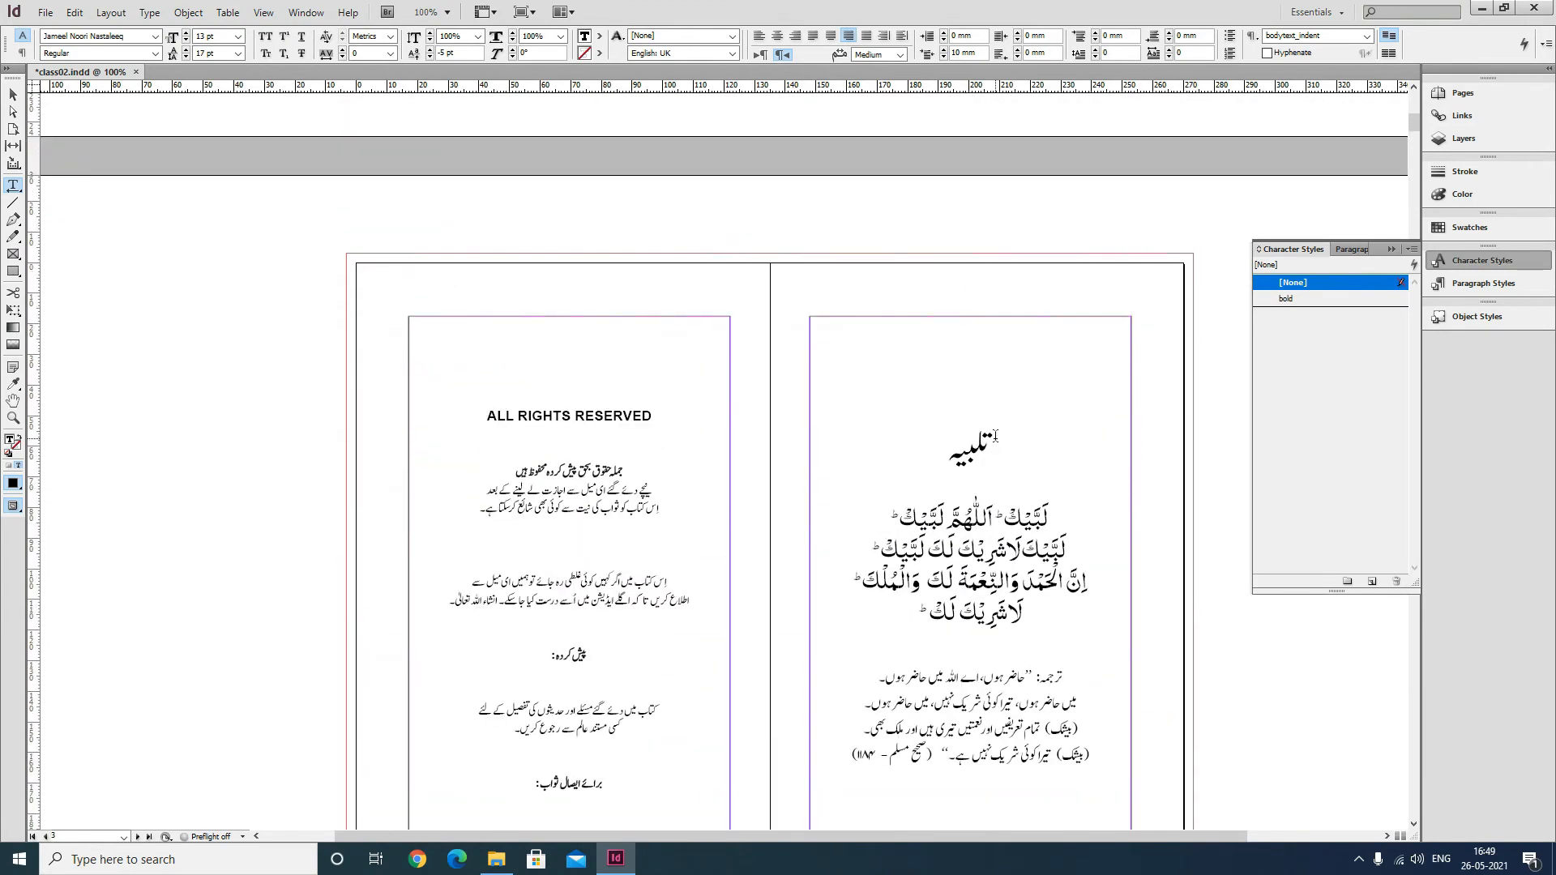
scroll(997, 434, down, 10)
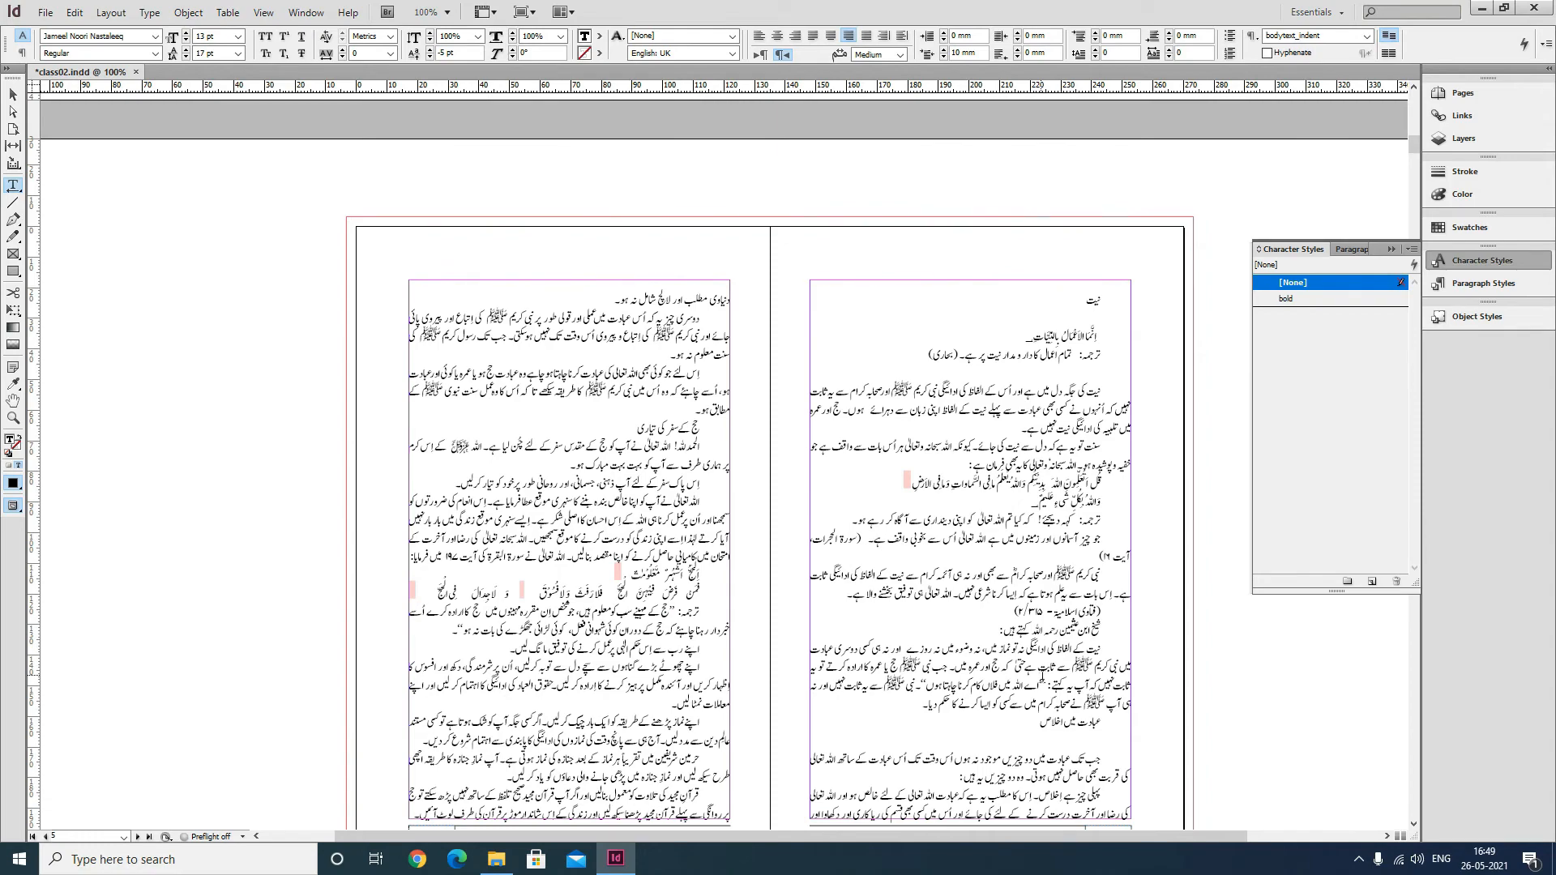
scroll(782, 483, up, 5)
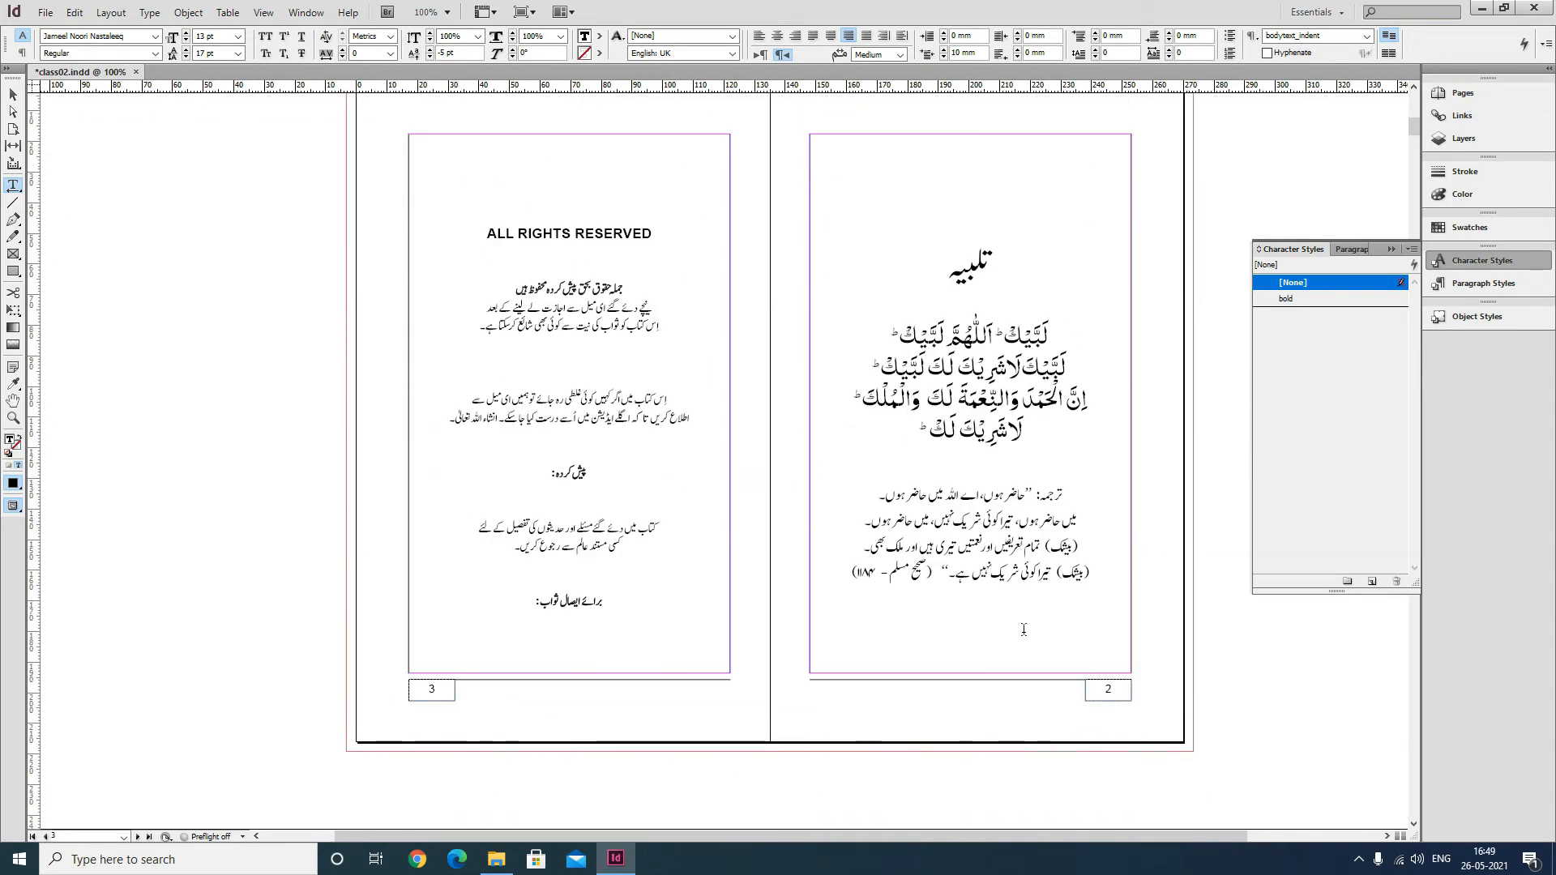
scroll(603, 687, down, 5)
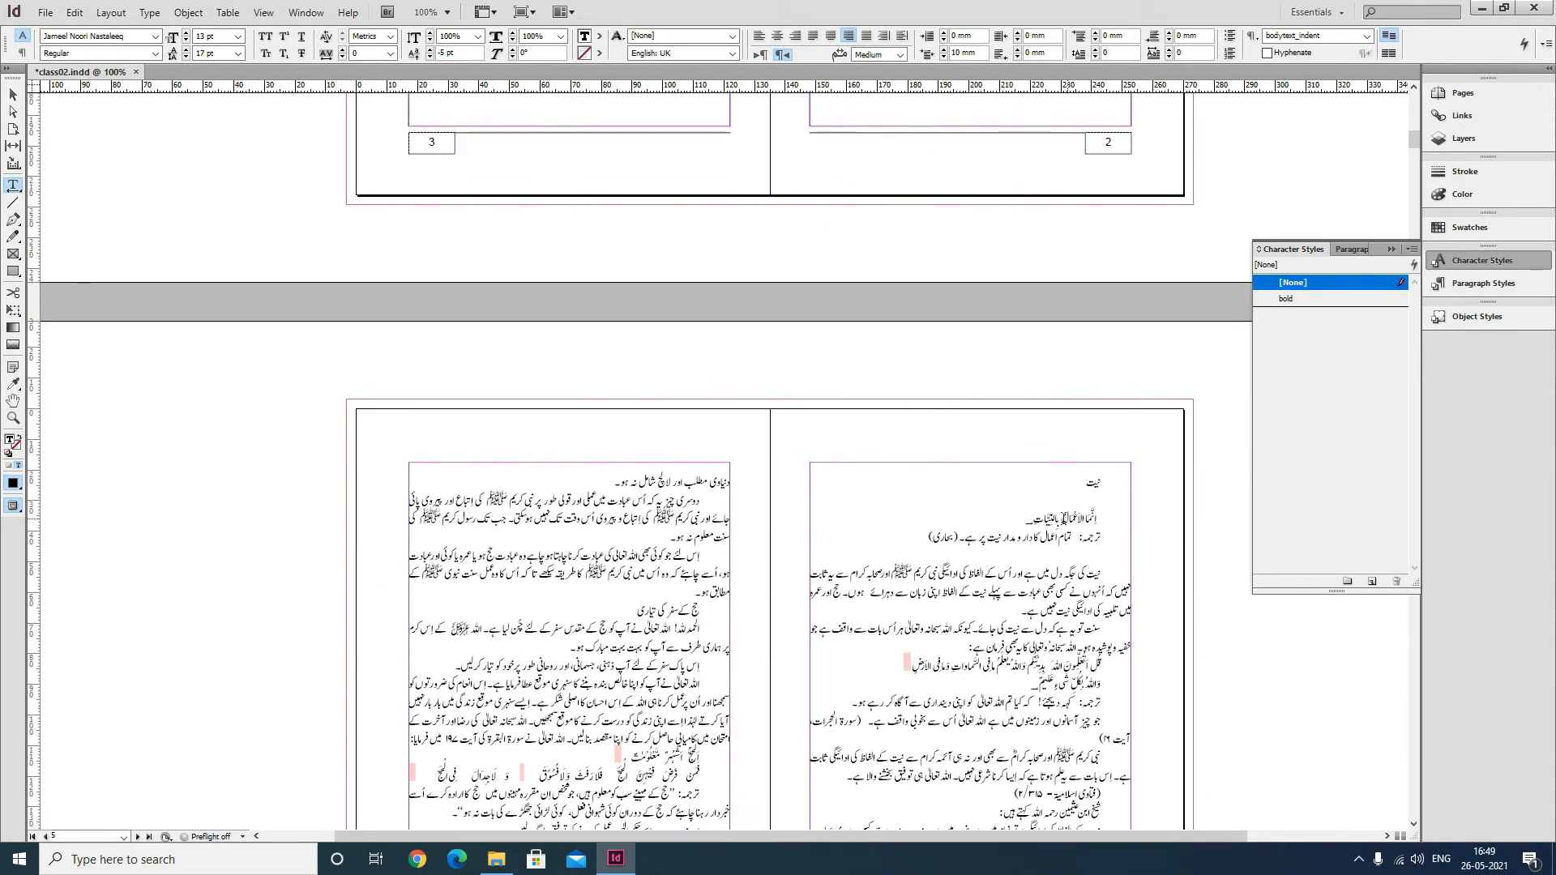
scroll(689, 577, down, 4)
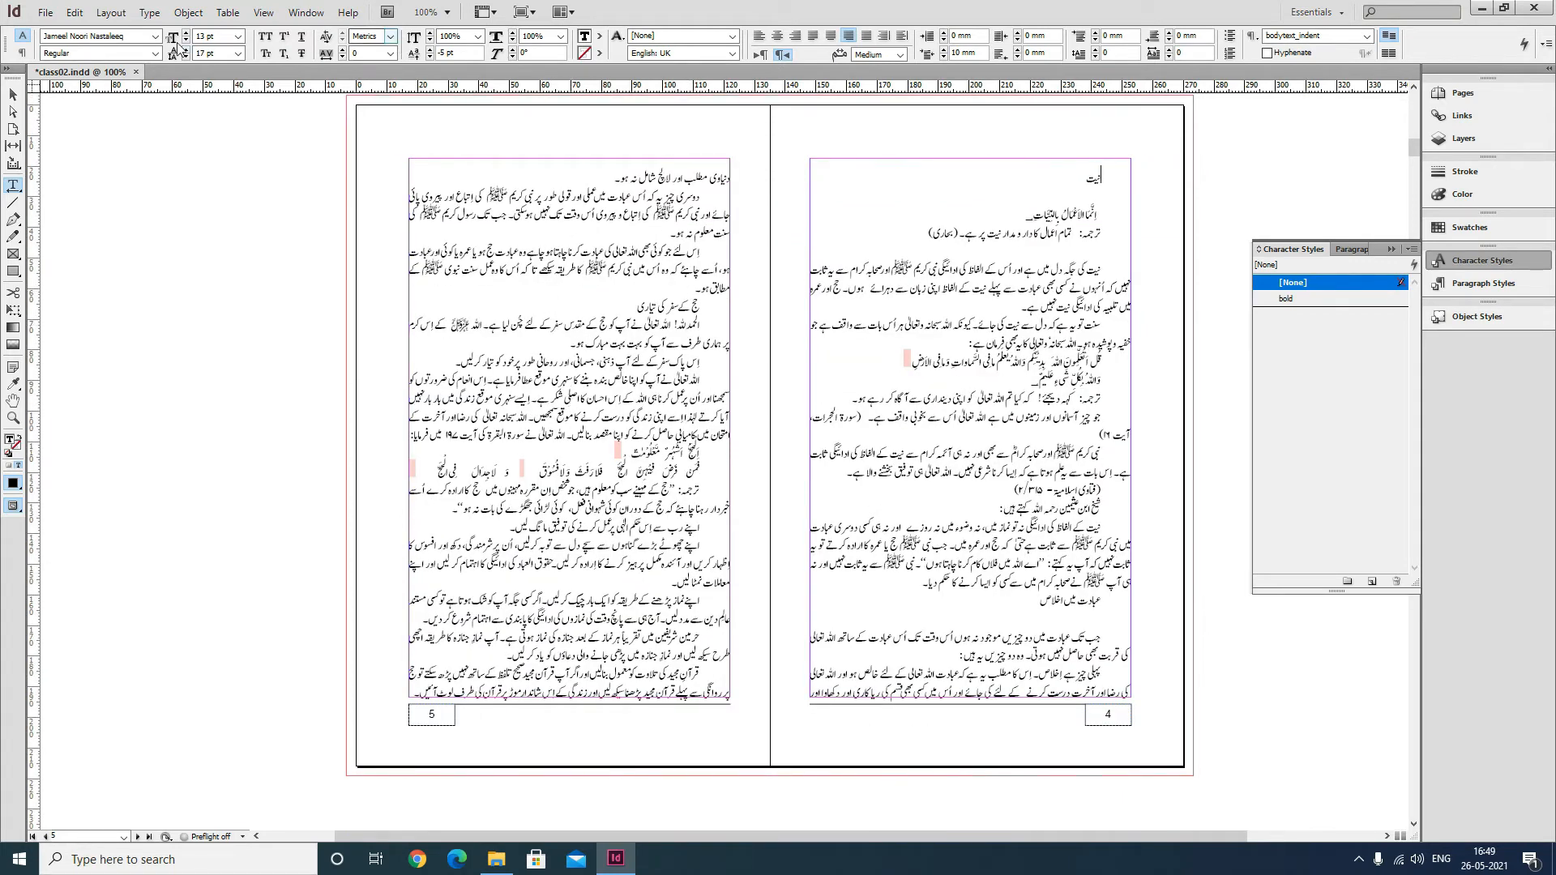
click(157, 14)
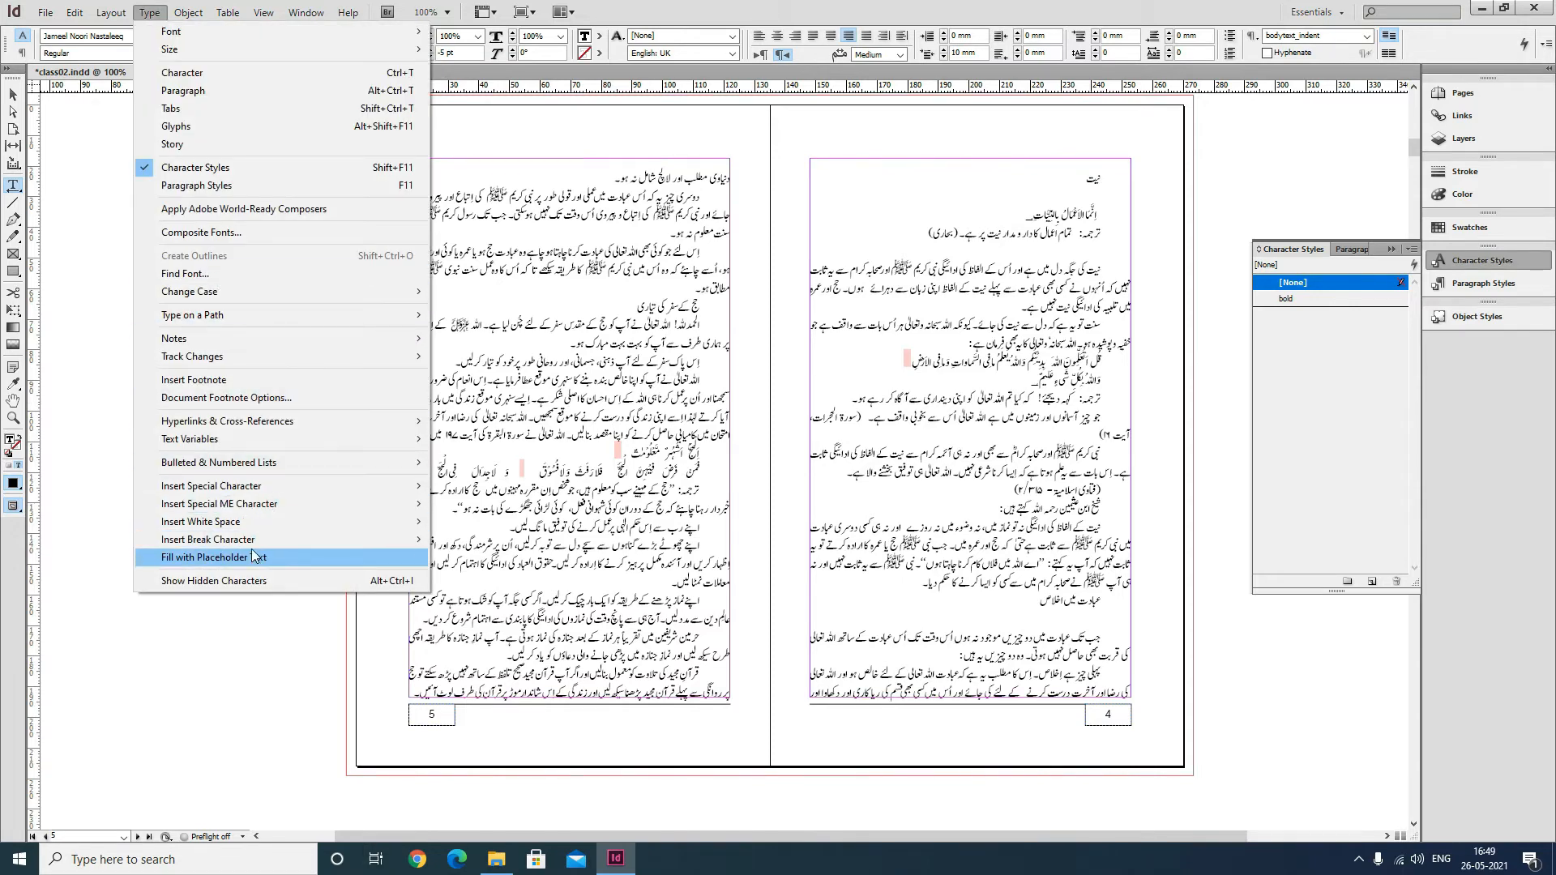
mouse_move(255, 539)
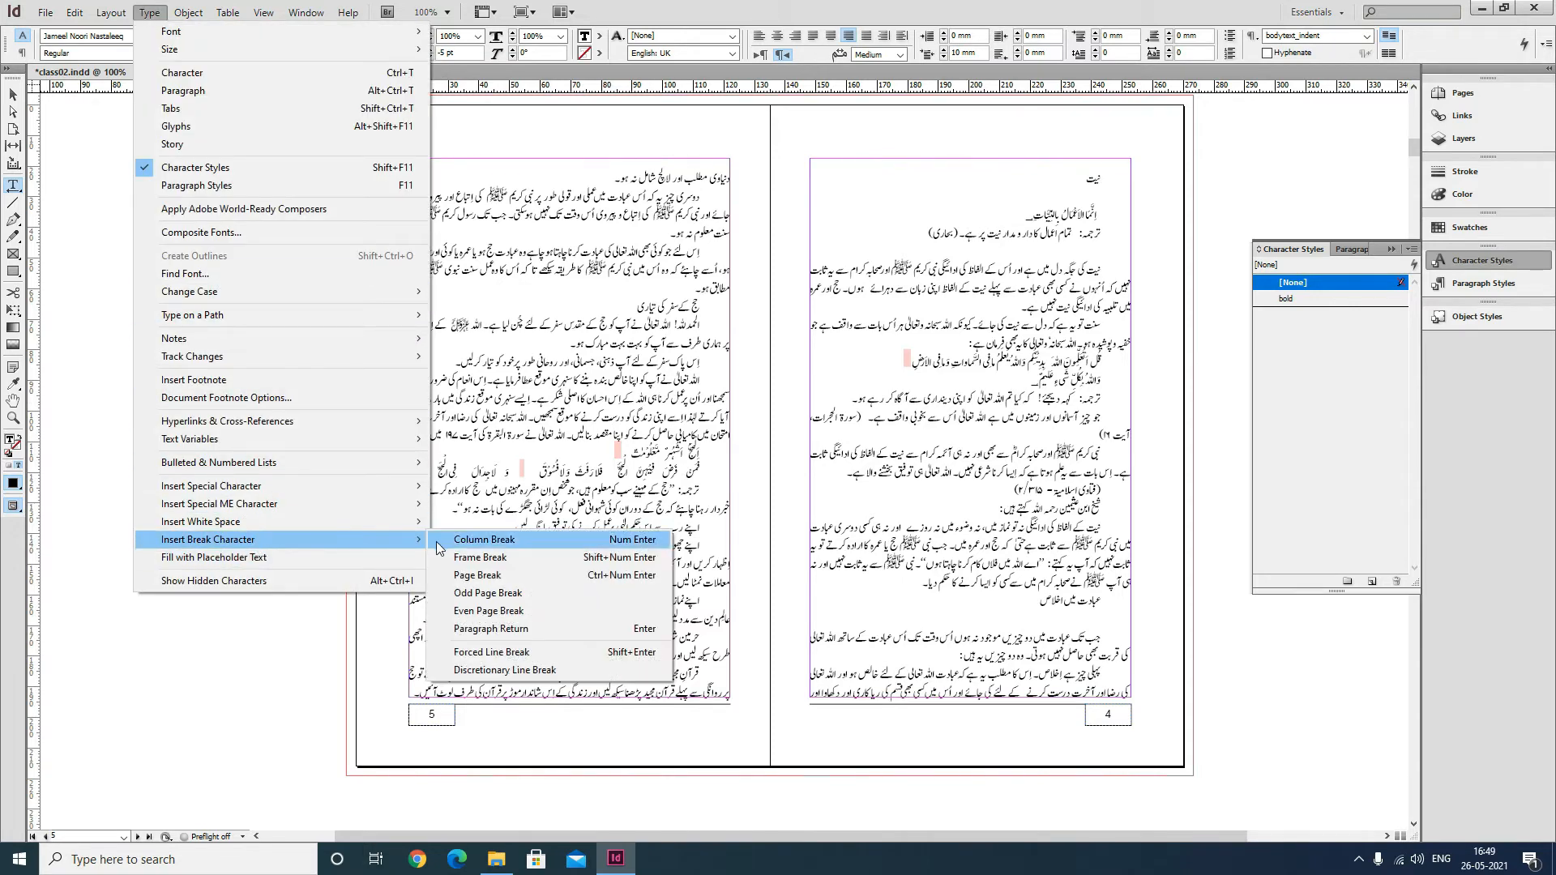
click(486, 575)
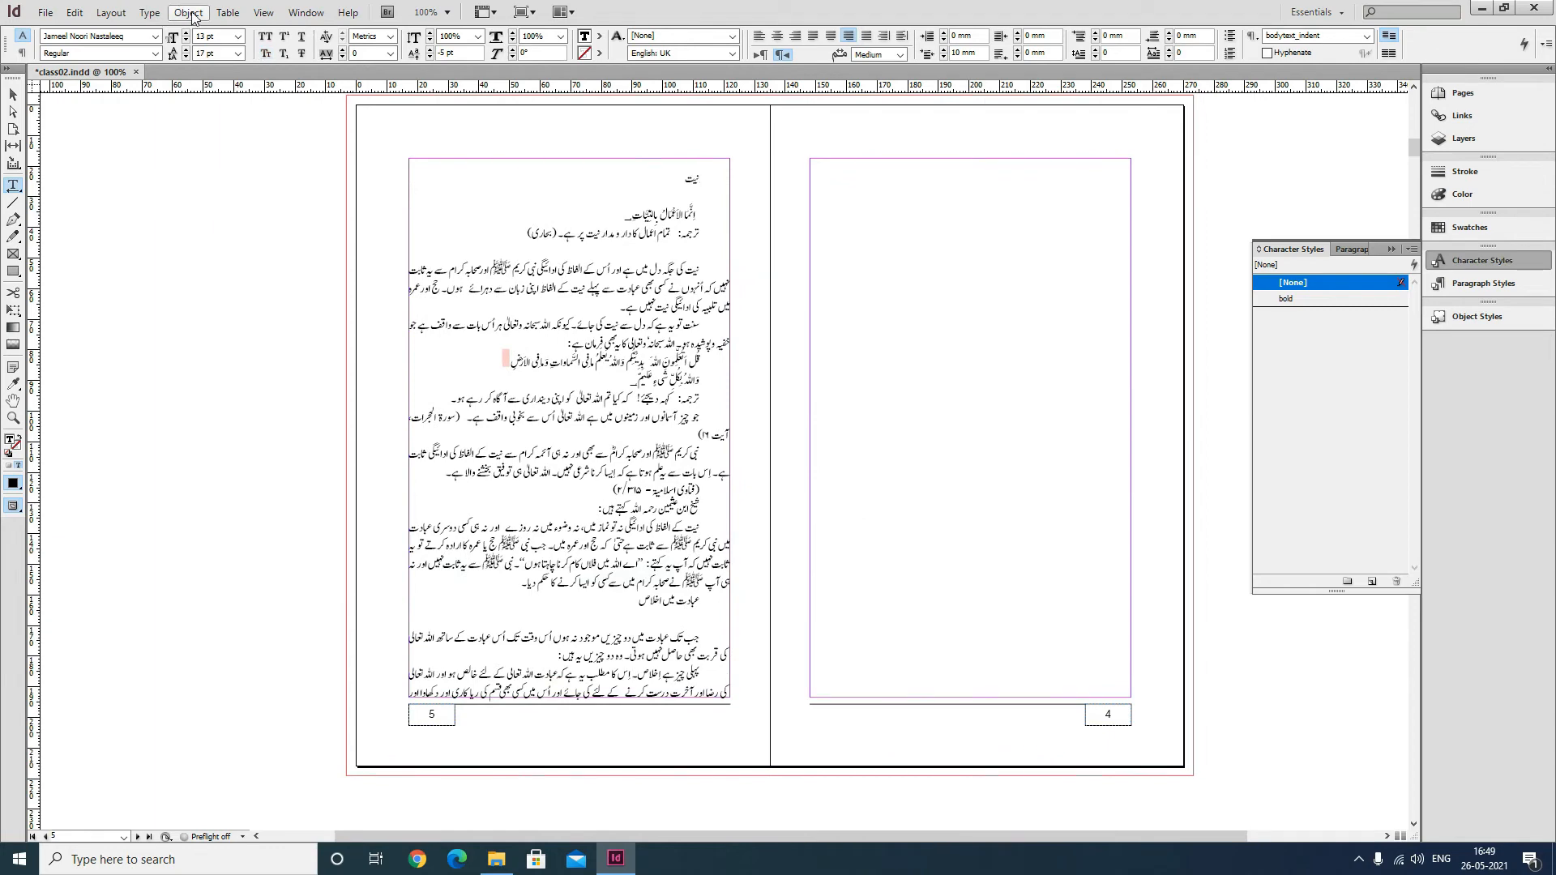
Insert an even page break before the نیت section so it starts on an even page, then save the document.
click(149, 12)
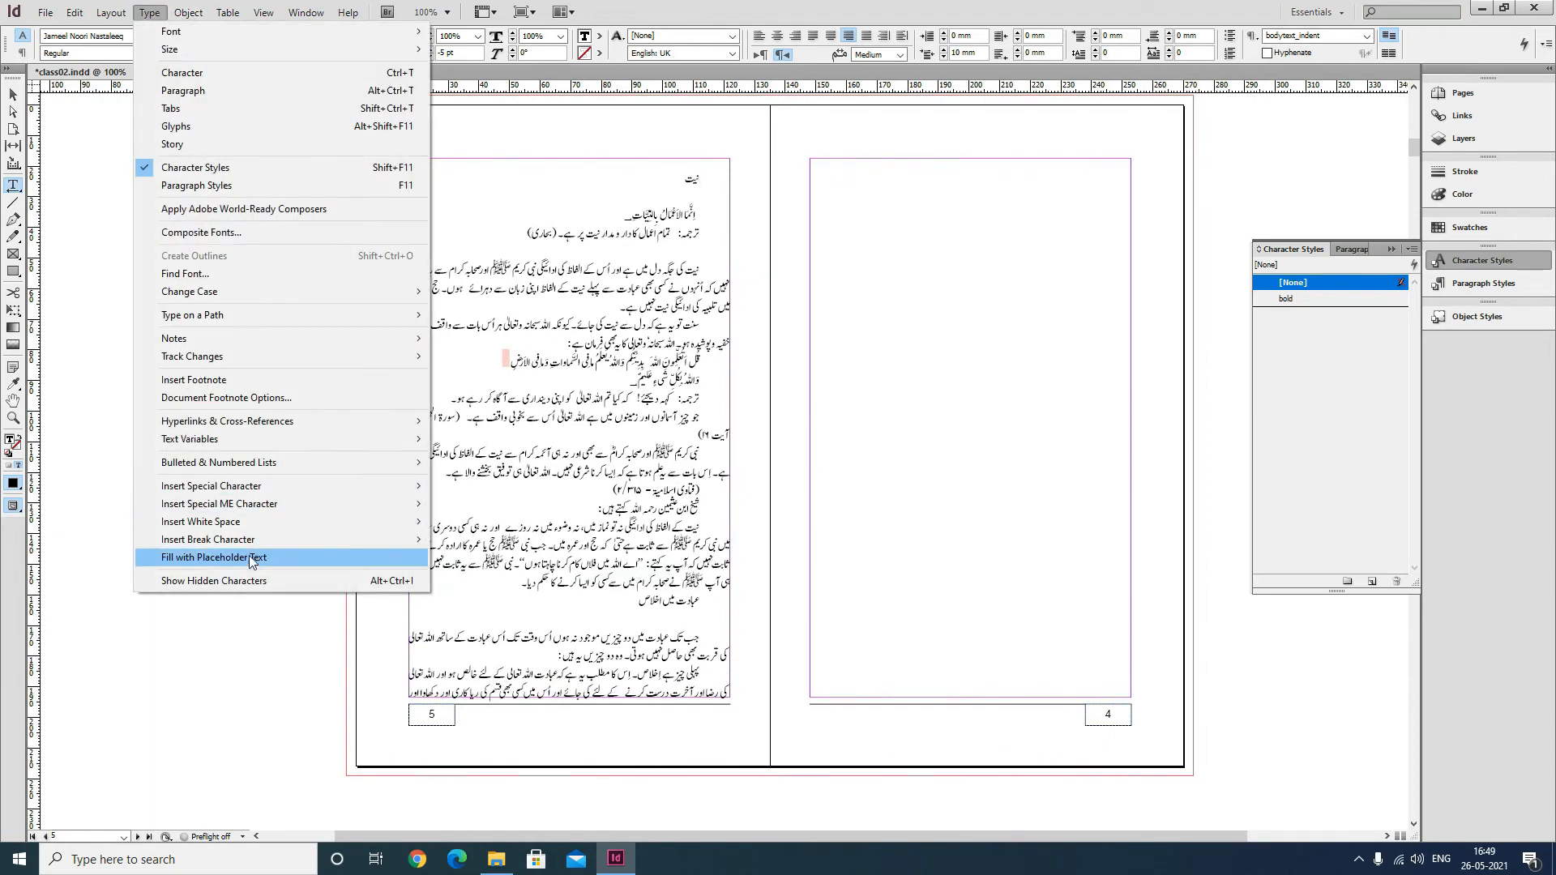
mouse_move(256, 544)
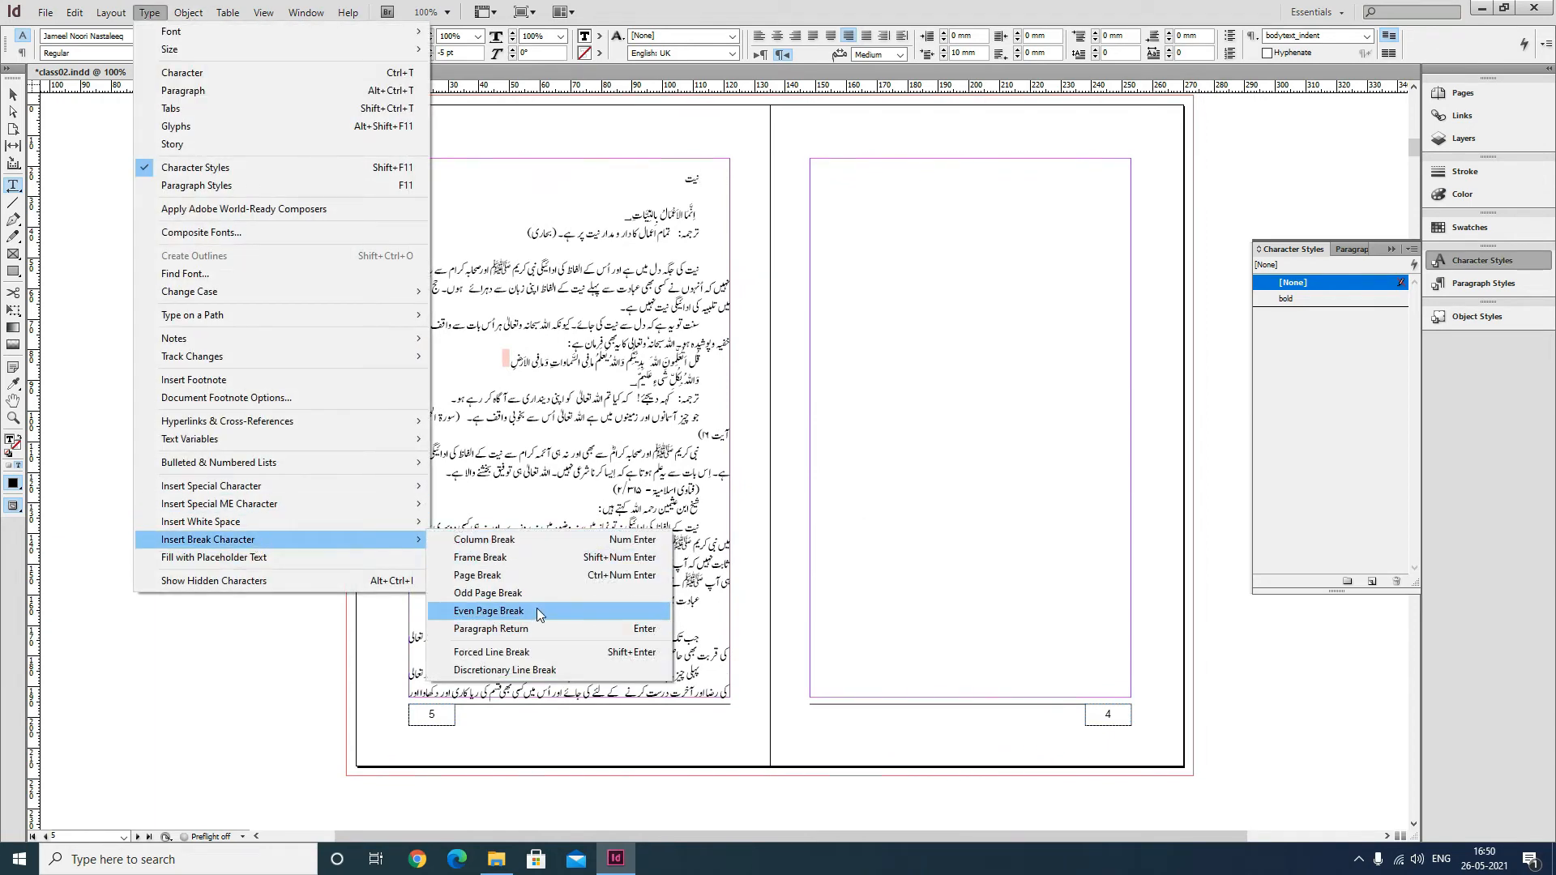
click(537, 577)
scroll(892, 583, down, 6)
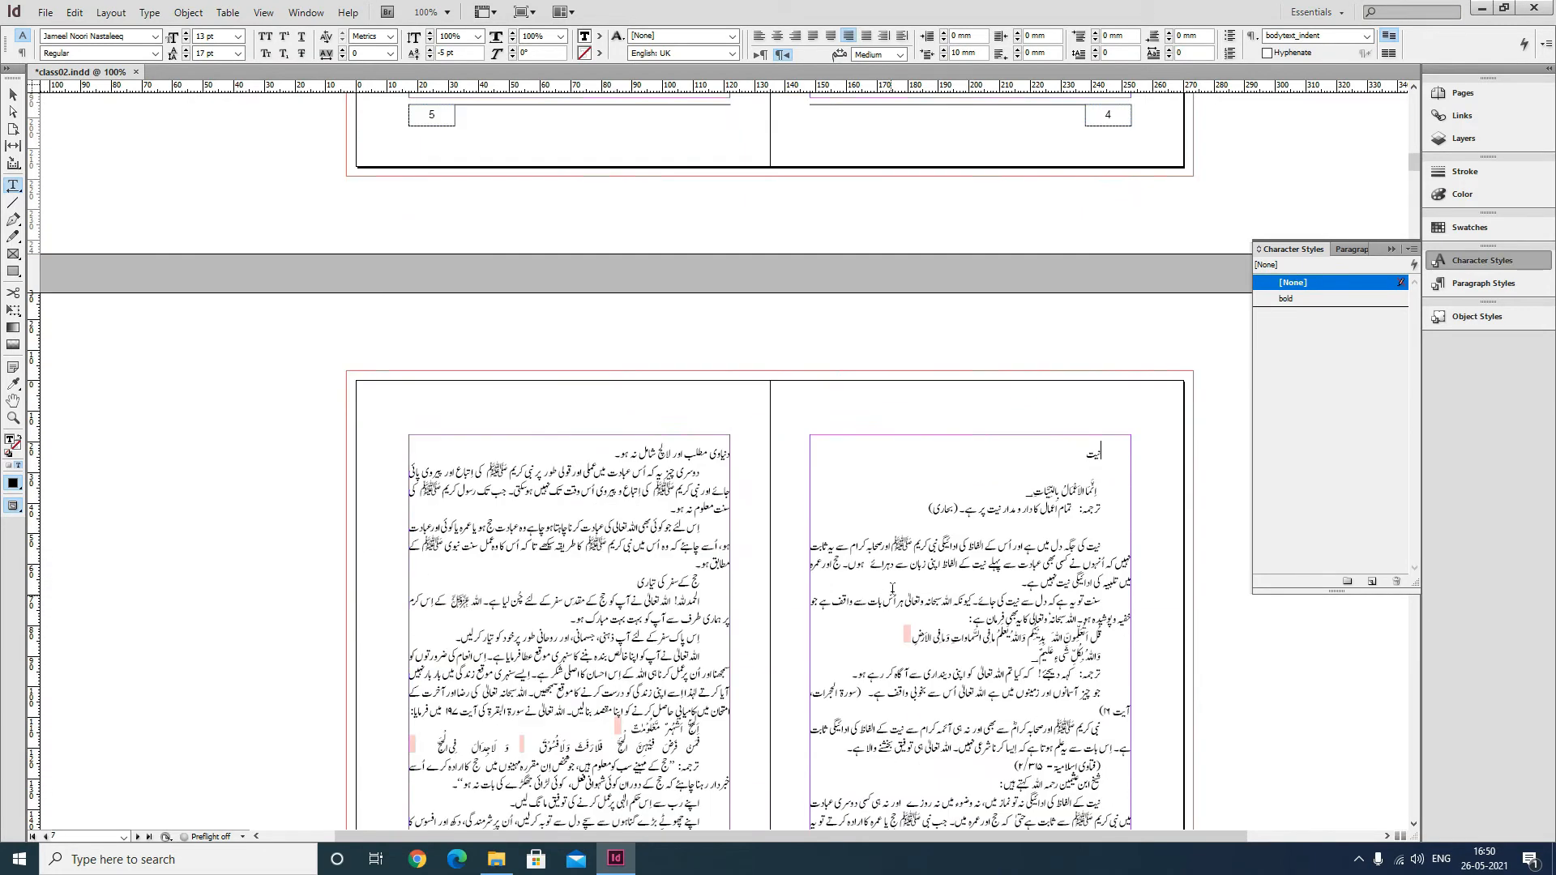
scroll(770, 486, down, 3)
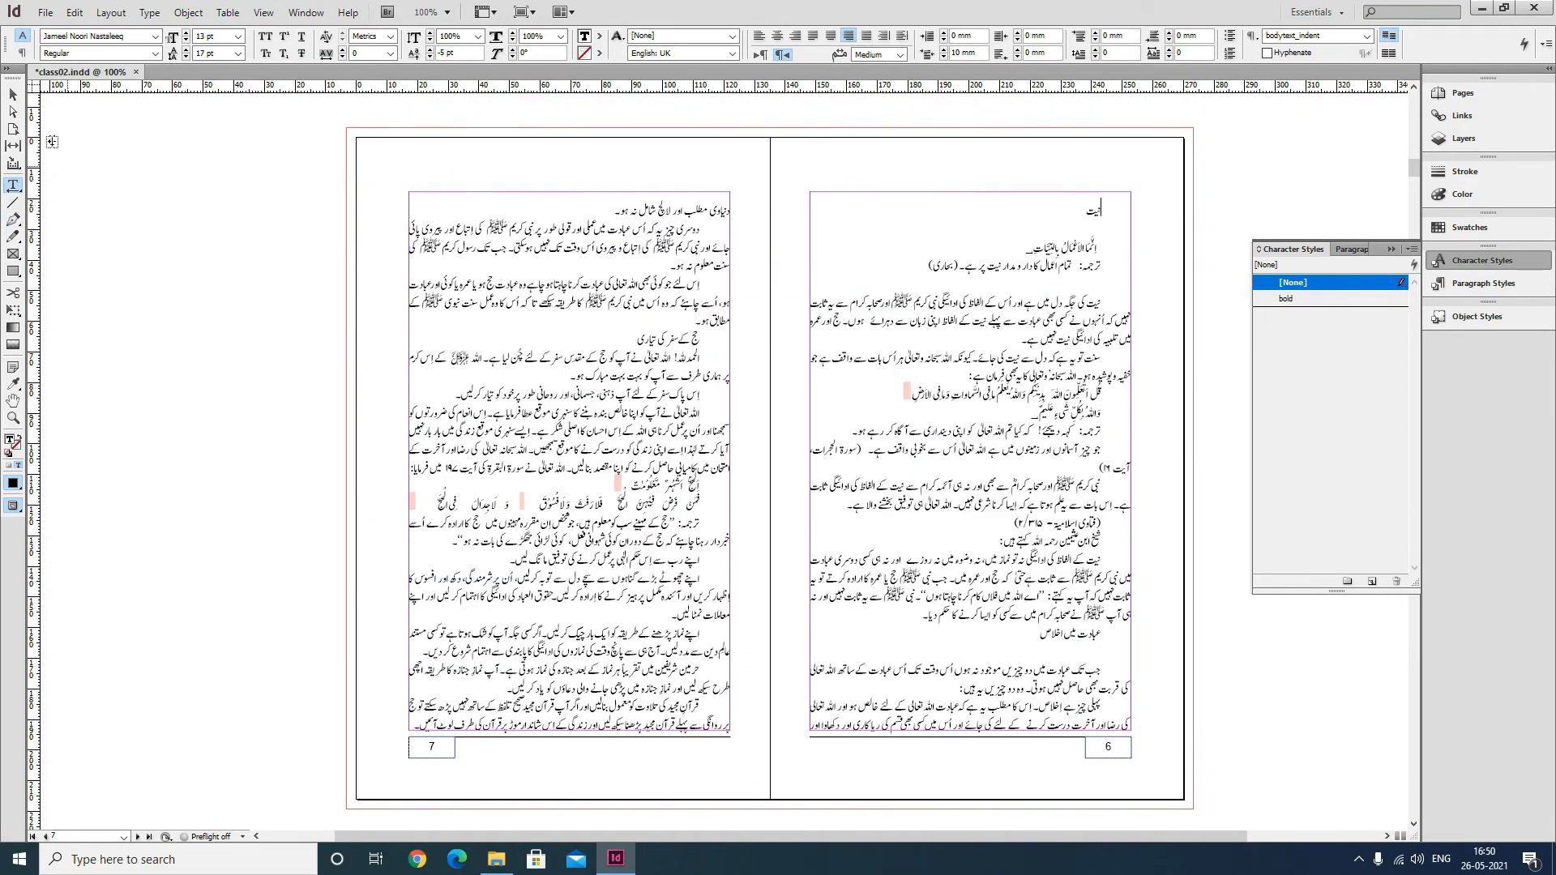
click(13, 95)
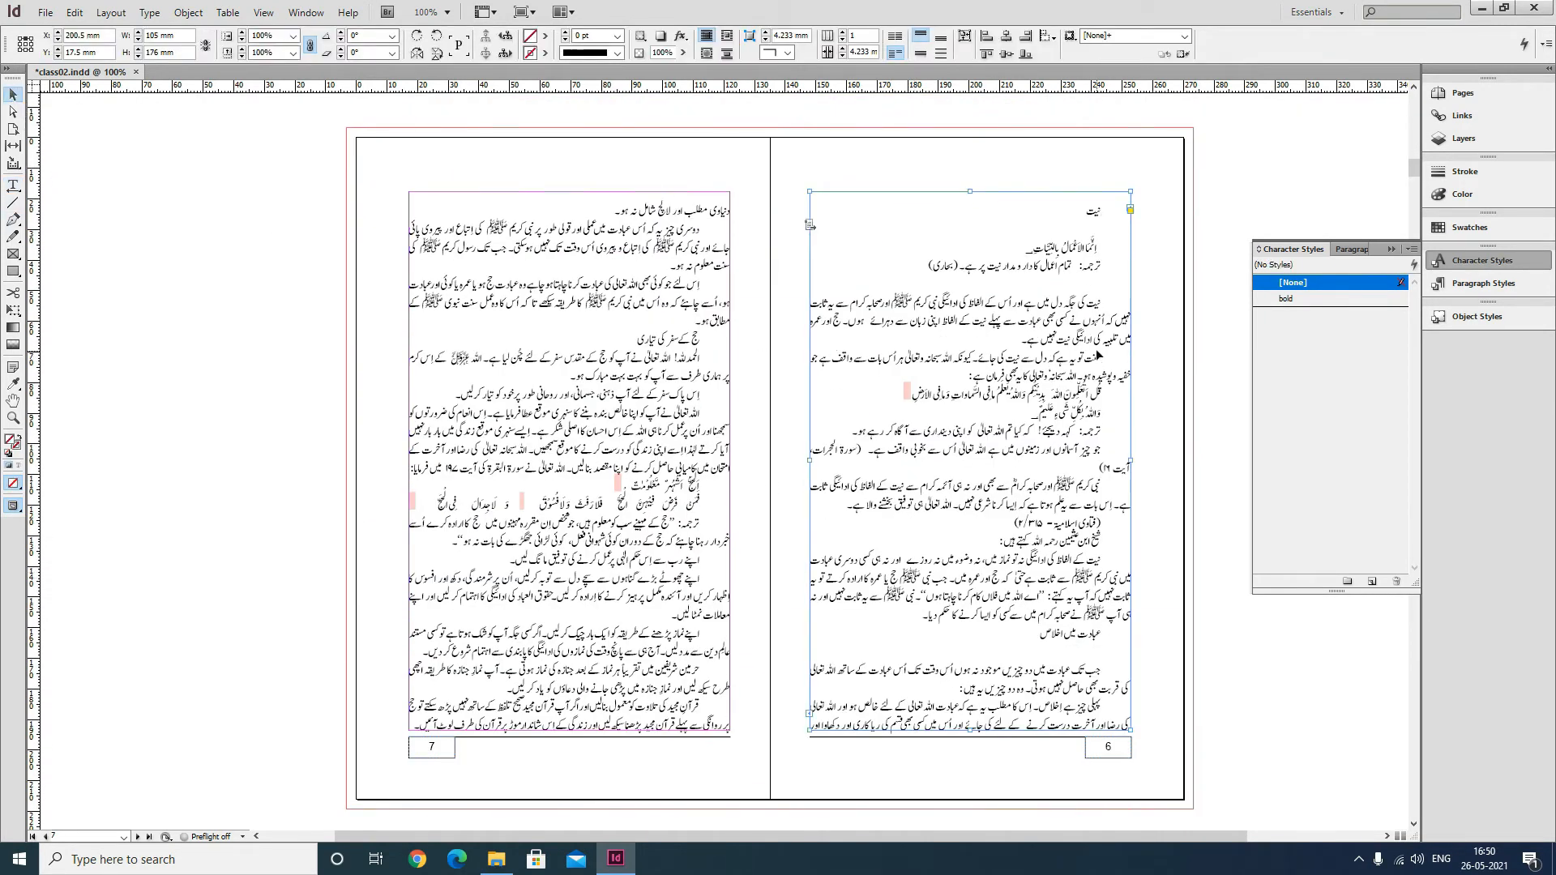
key(ctrl+s)
Place the kaabah_Sehan.tif image from the images folder.
drag(1001, 406, 820, 397)
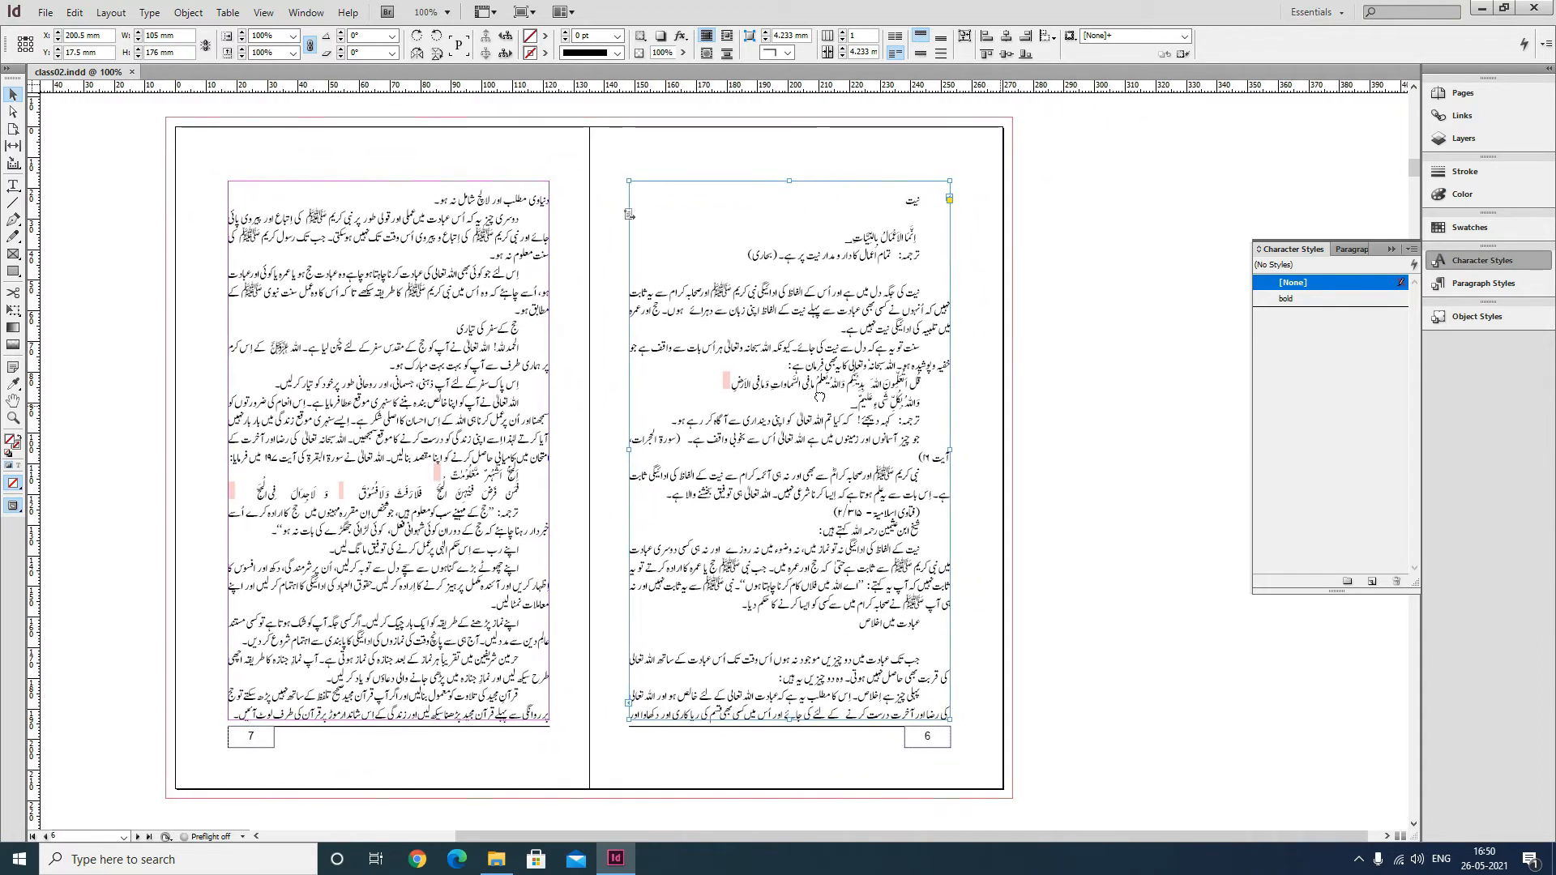
click(1140, 376)
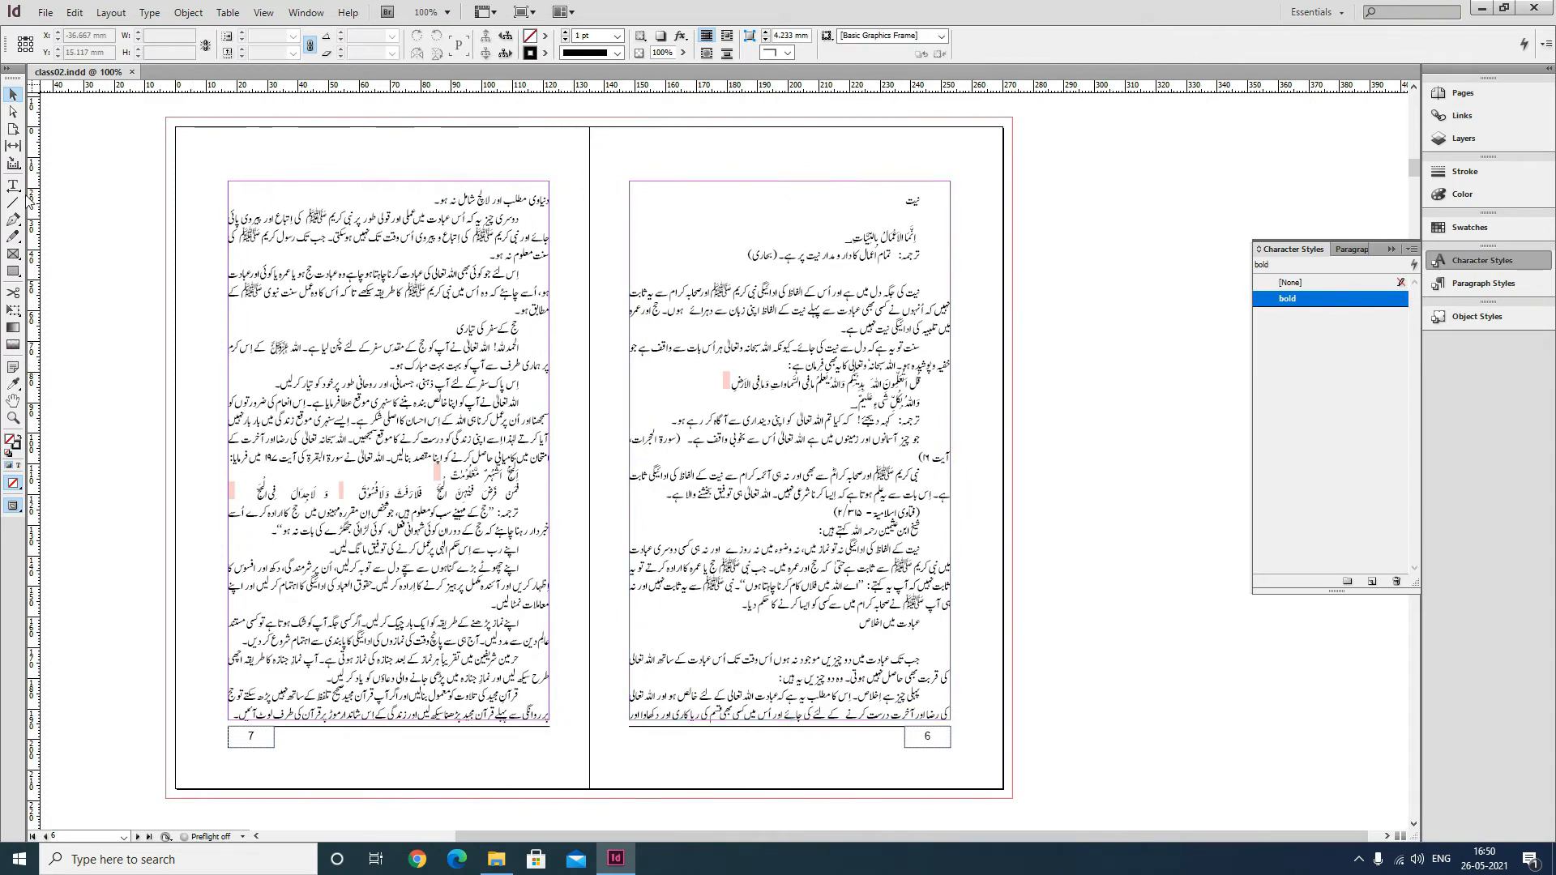
click(53, 16)
click(85, 216)
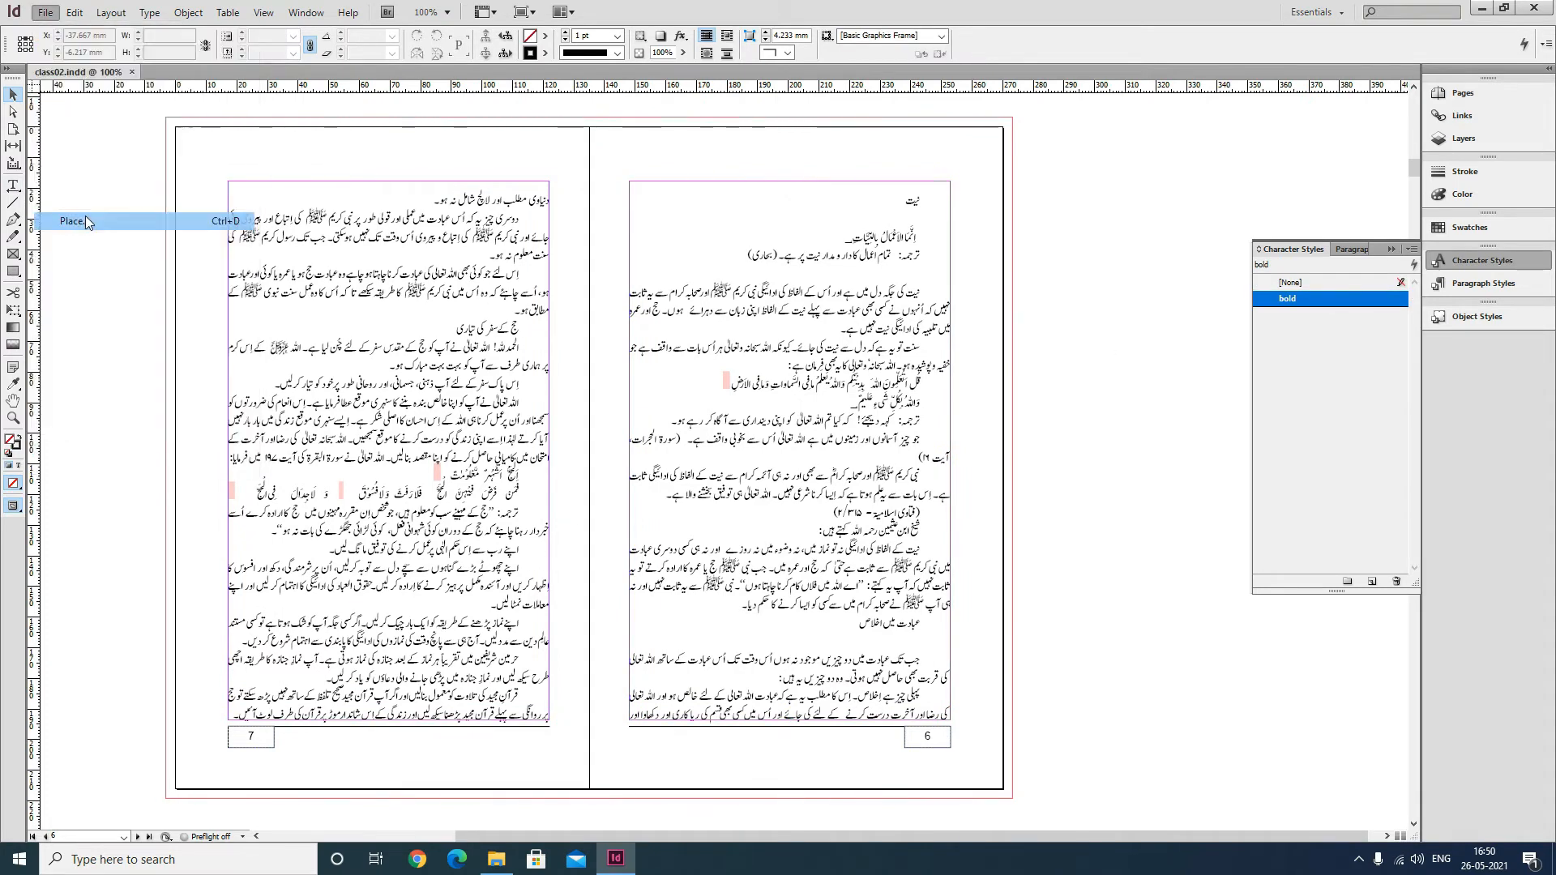
click(917, 358)
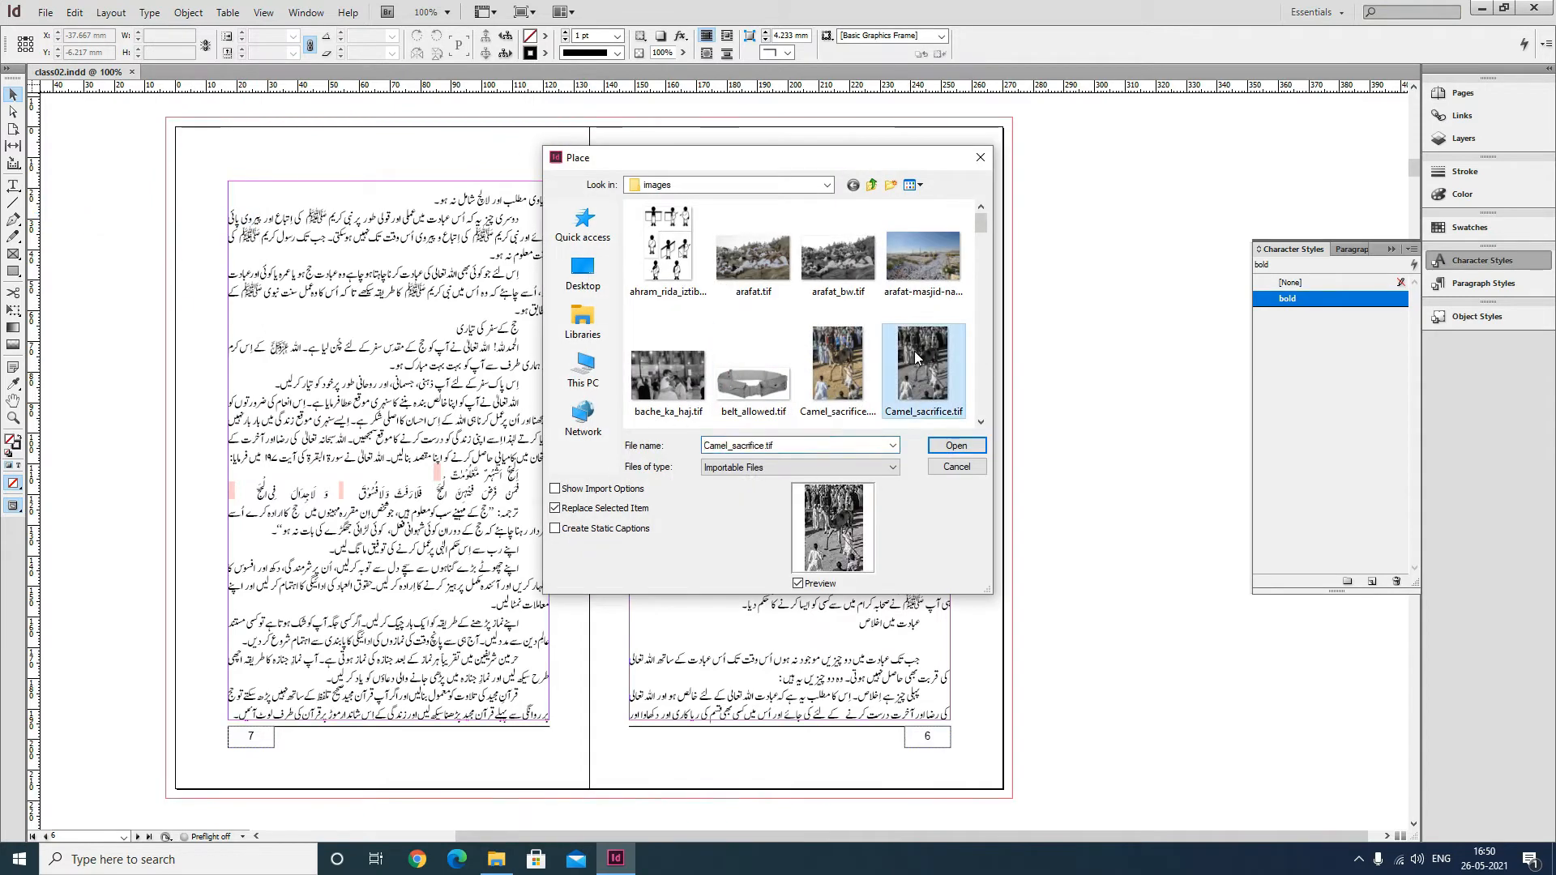
key(k)
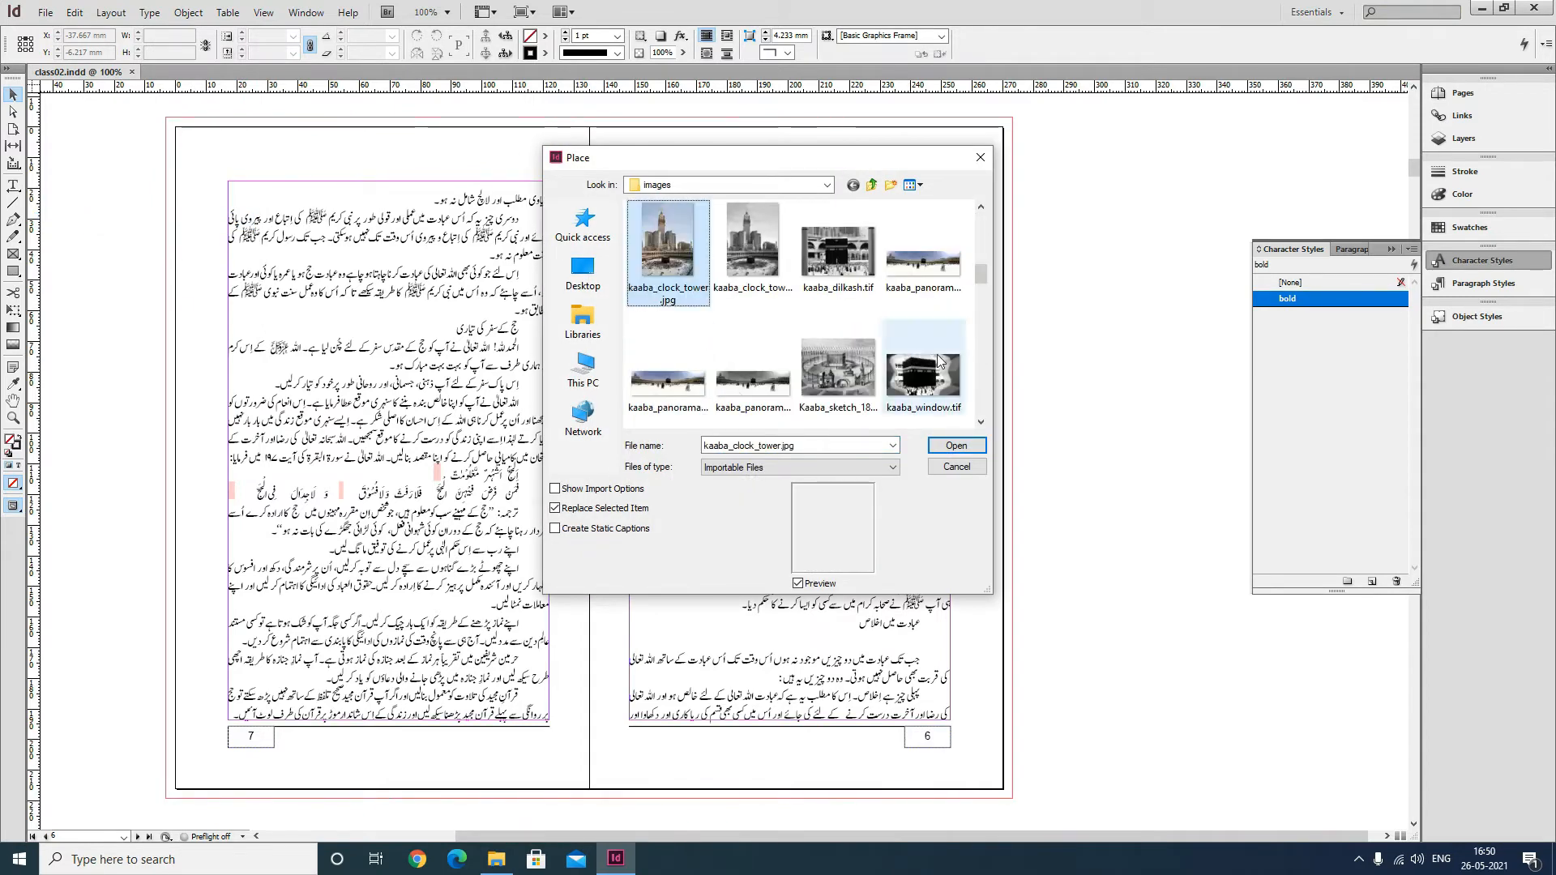
click(829, 254)
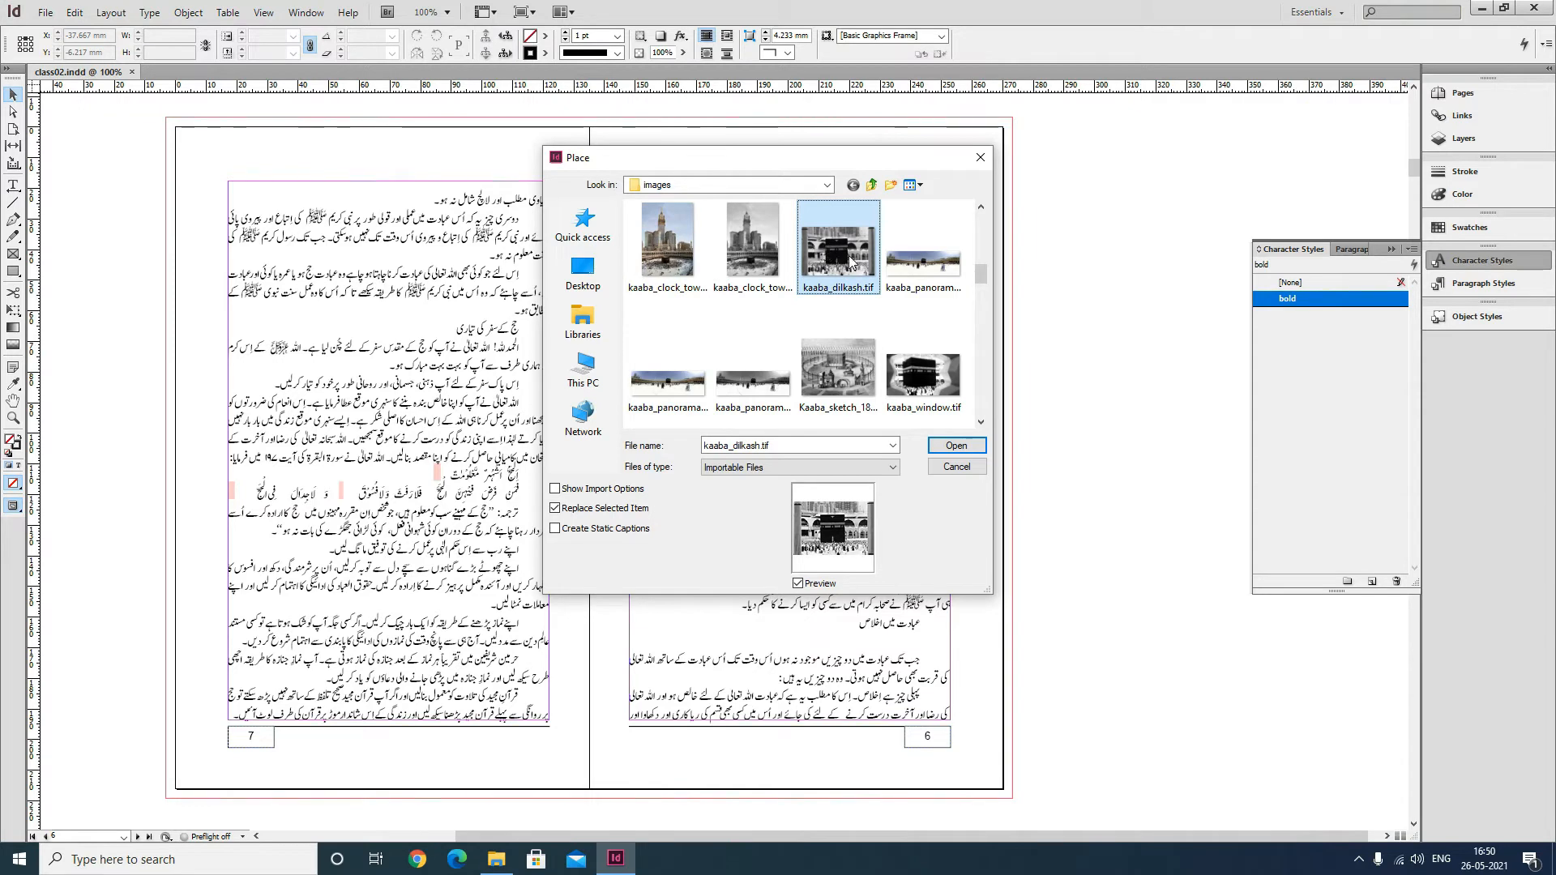
key(Right)
click(982, 423)
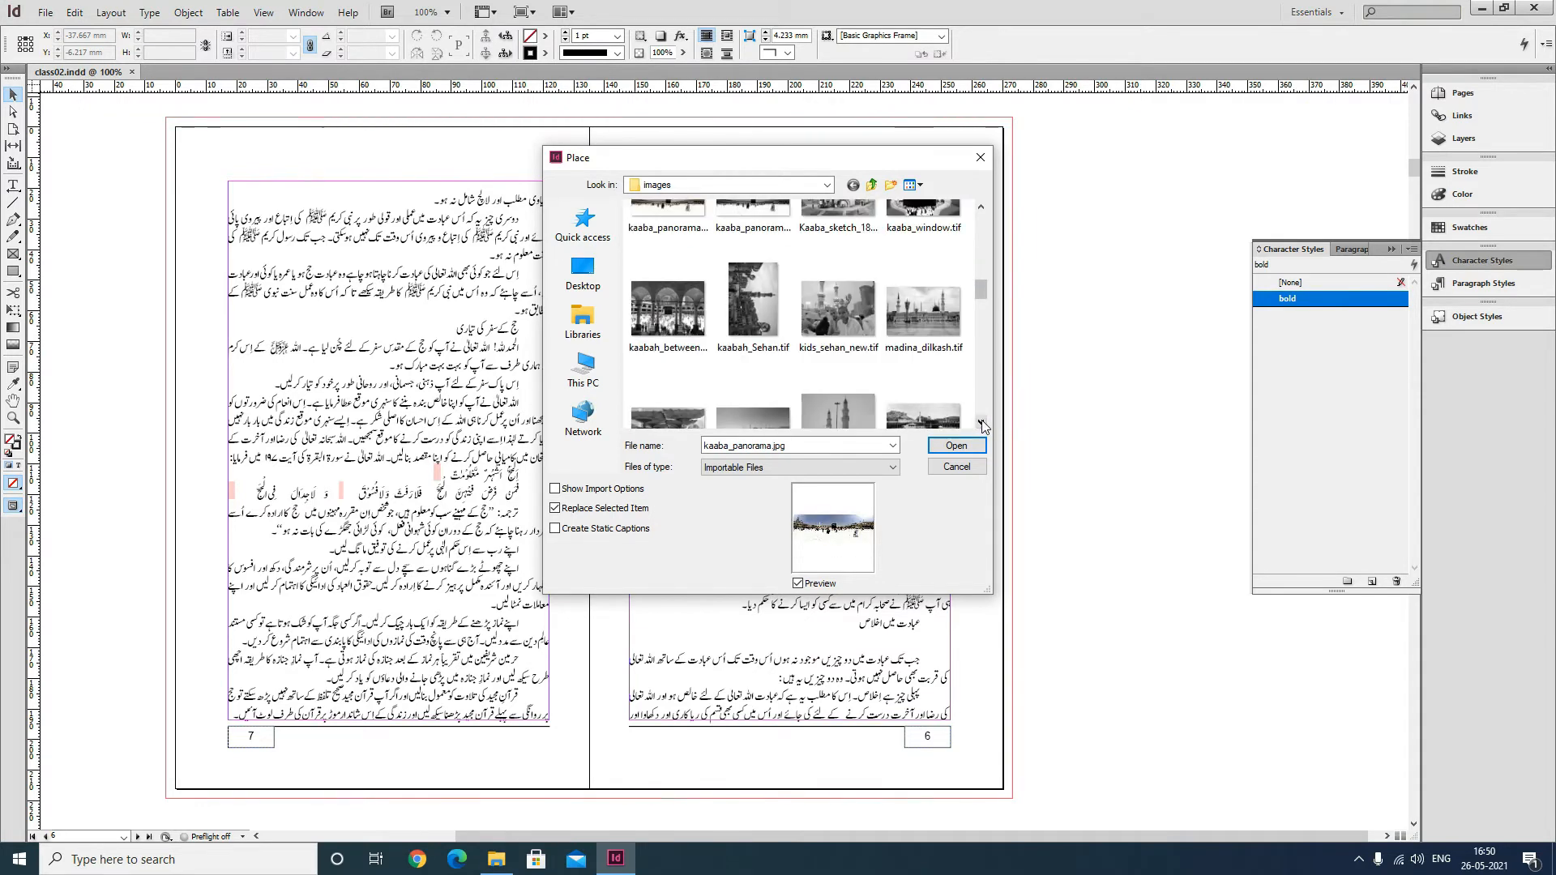
click(761, 303)
click(967, 449)
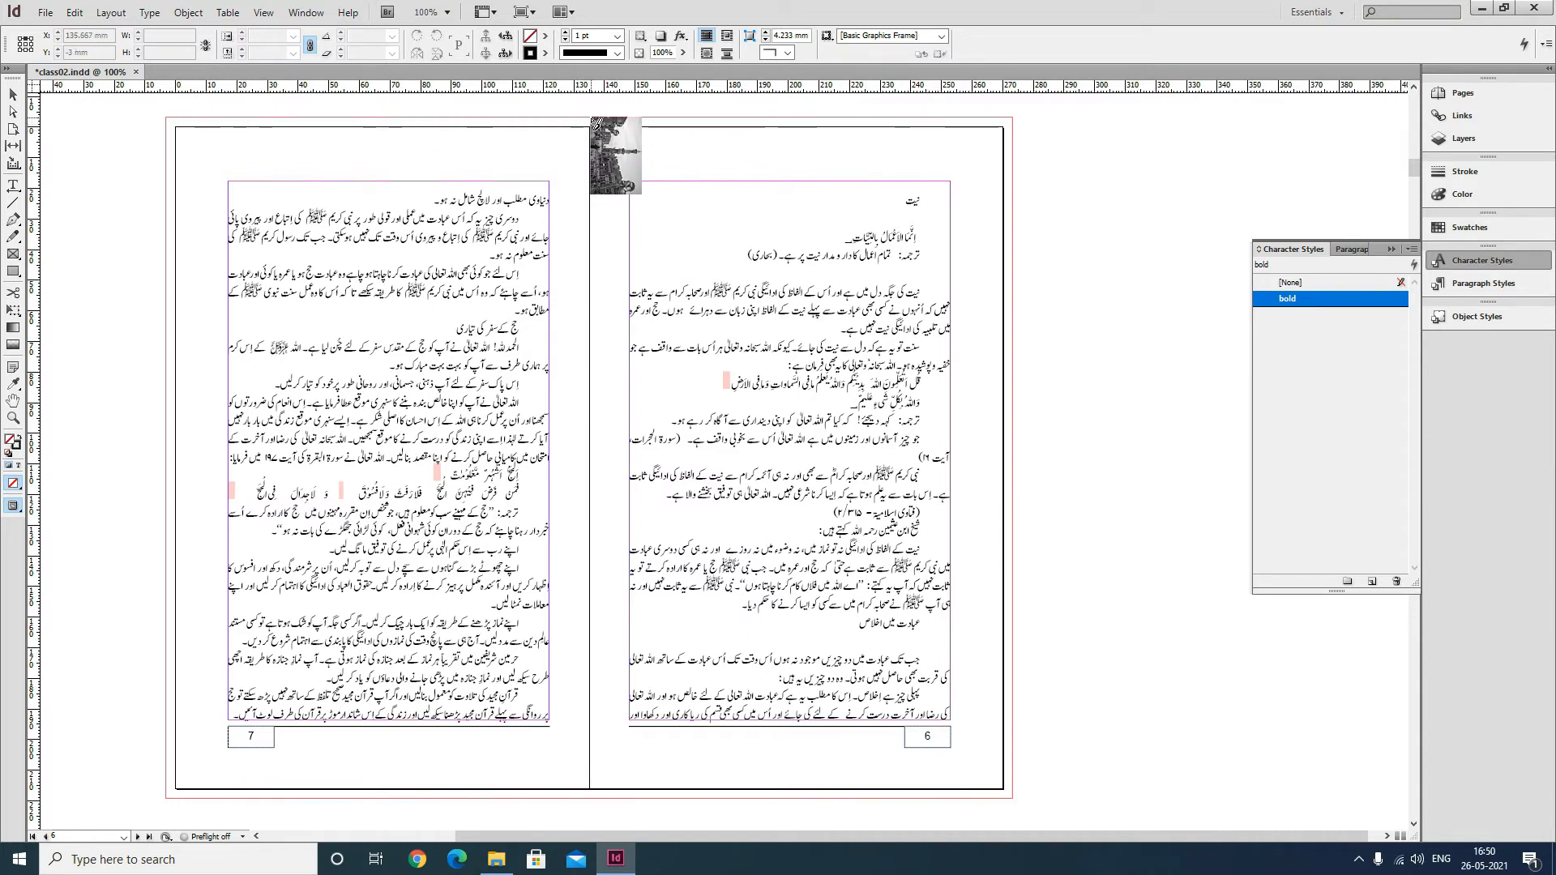
Draw the image frame across page 6 out to the bleed edges and fill the frame proportionally.
drag(590, 119, 1011, 795)
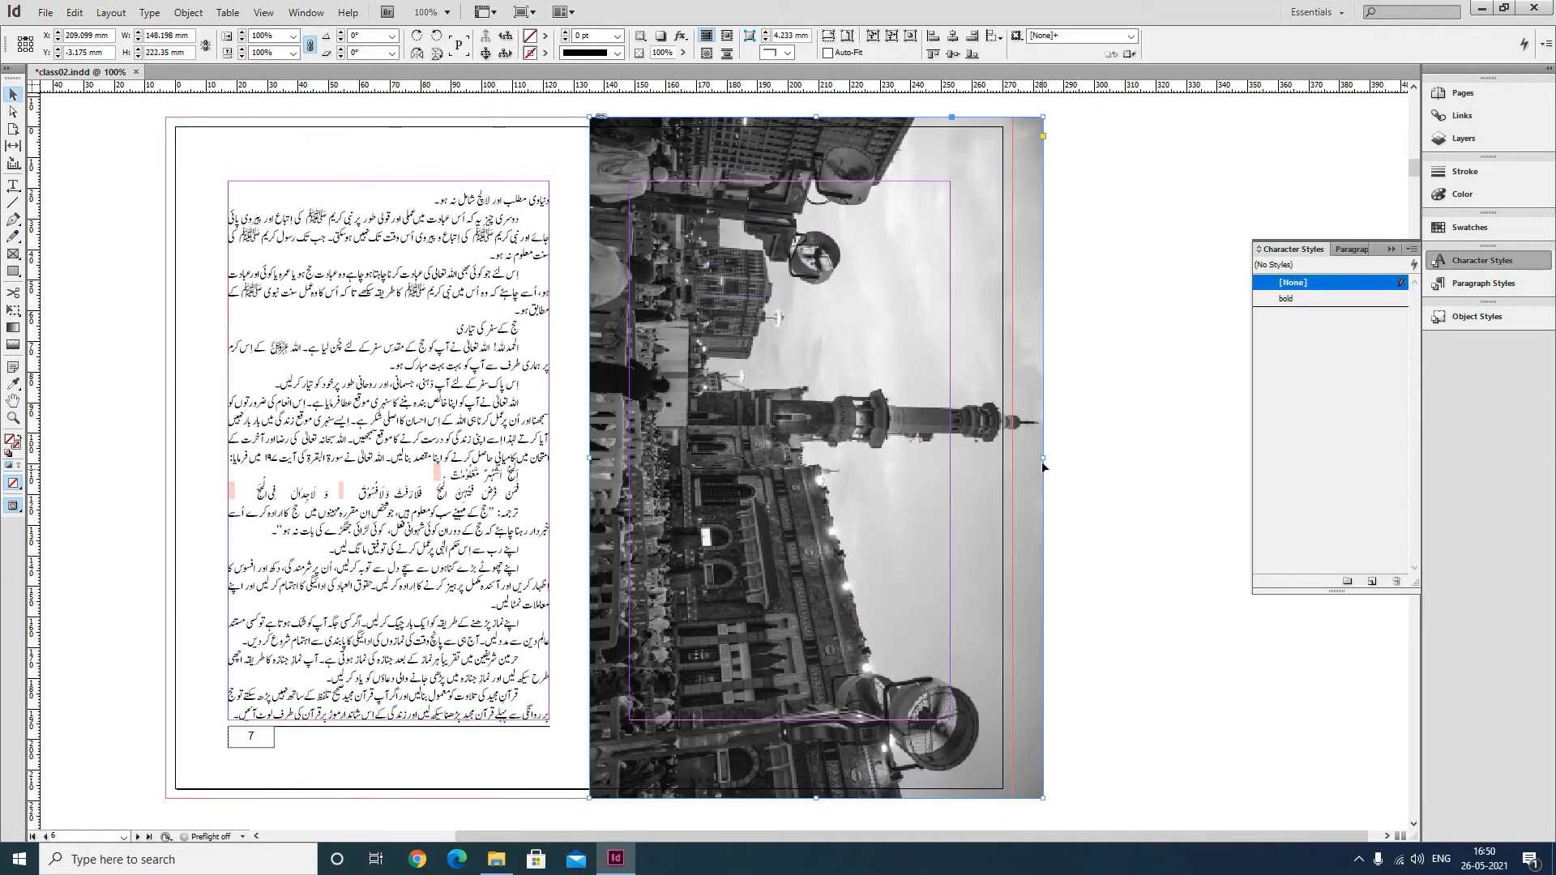
drag(1046, 459, 1014, 465)
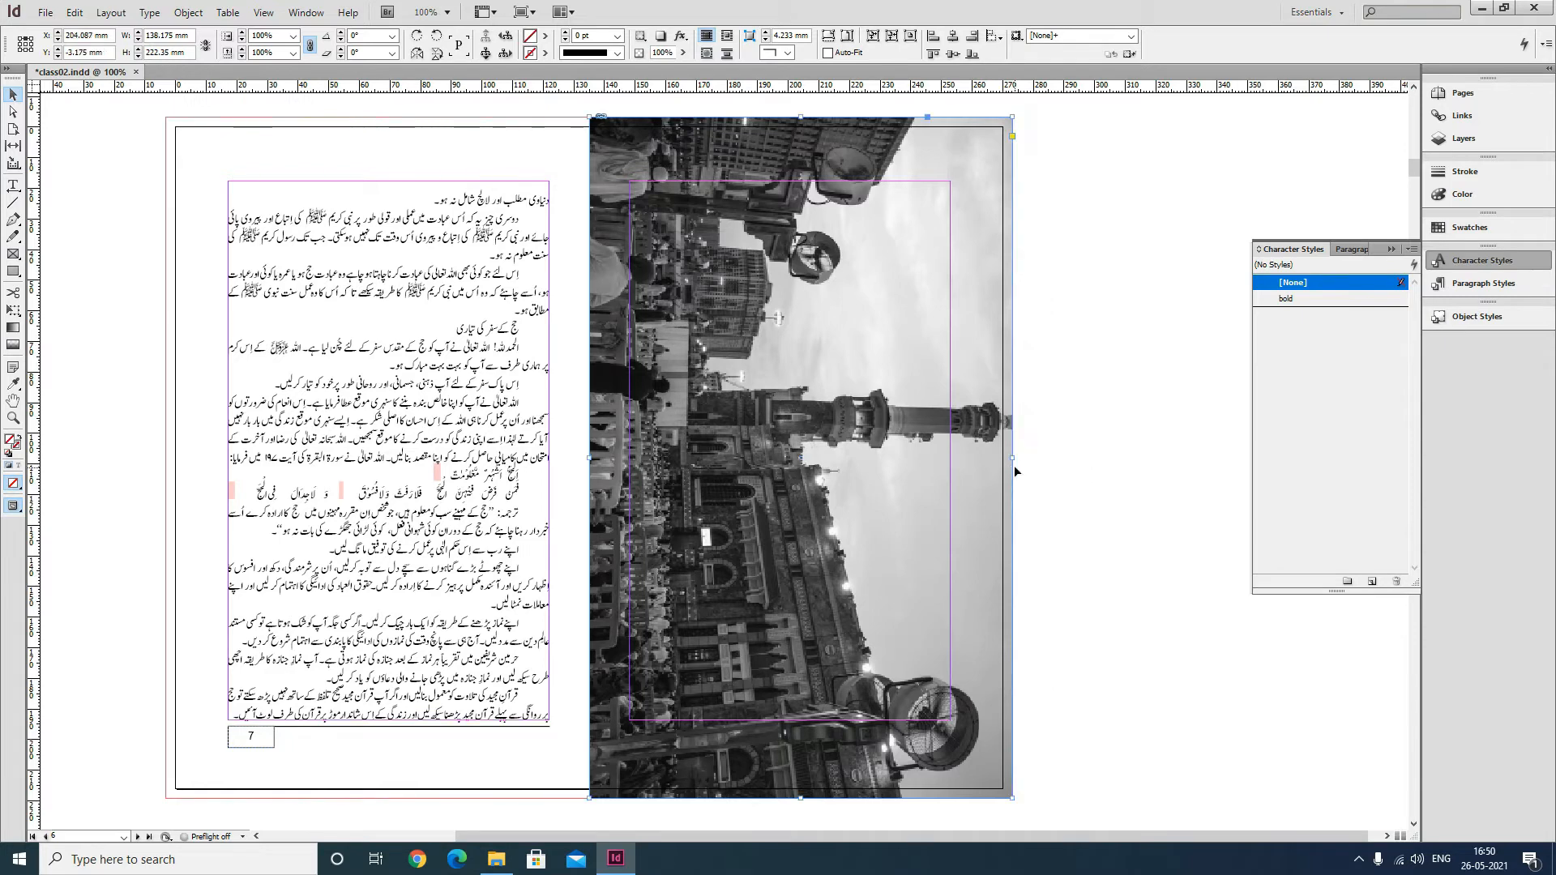
right_click(970, 150)
mouse_move(1016, 366)
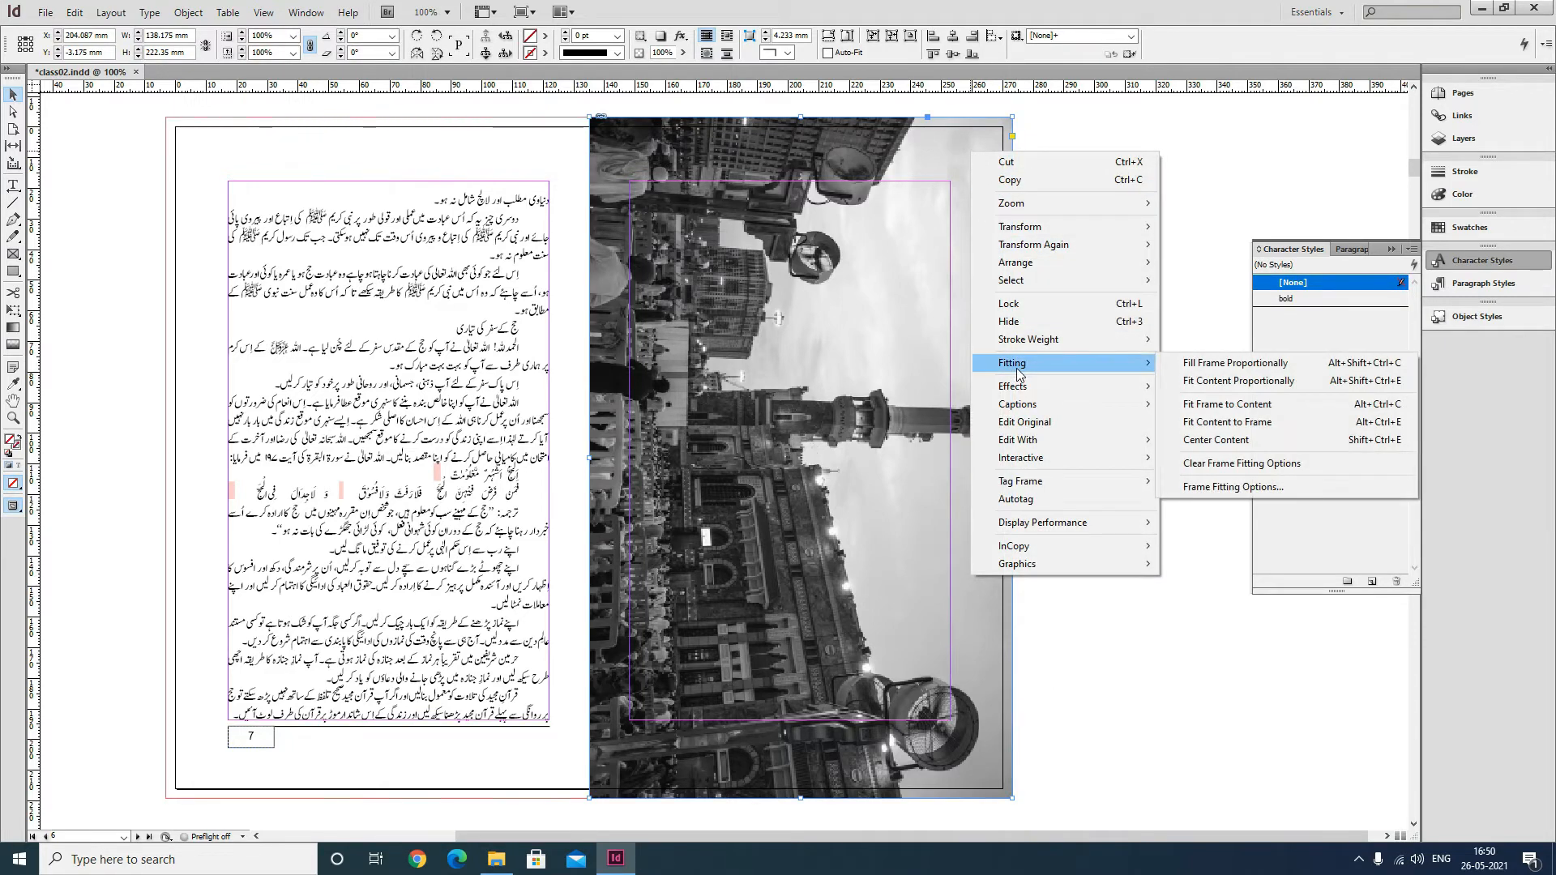
click(1223, 366)
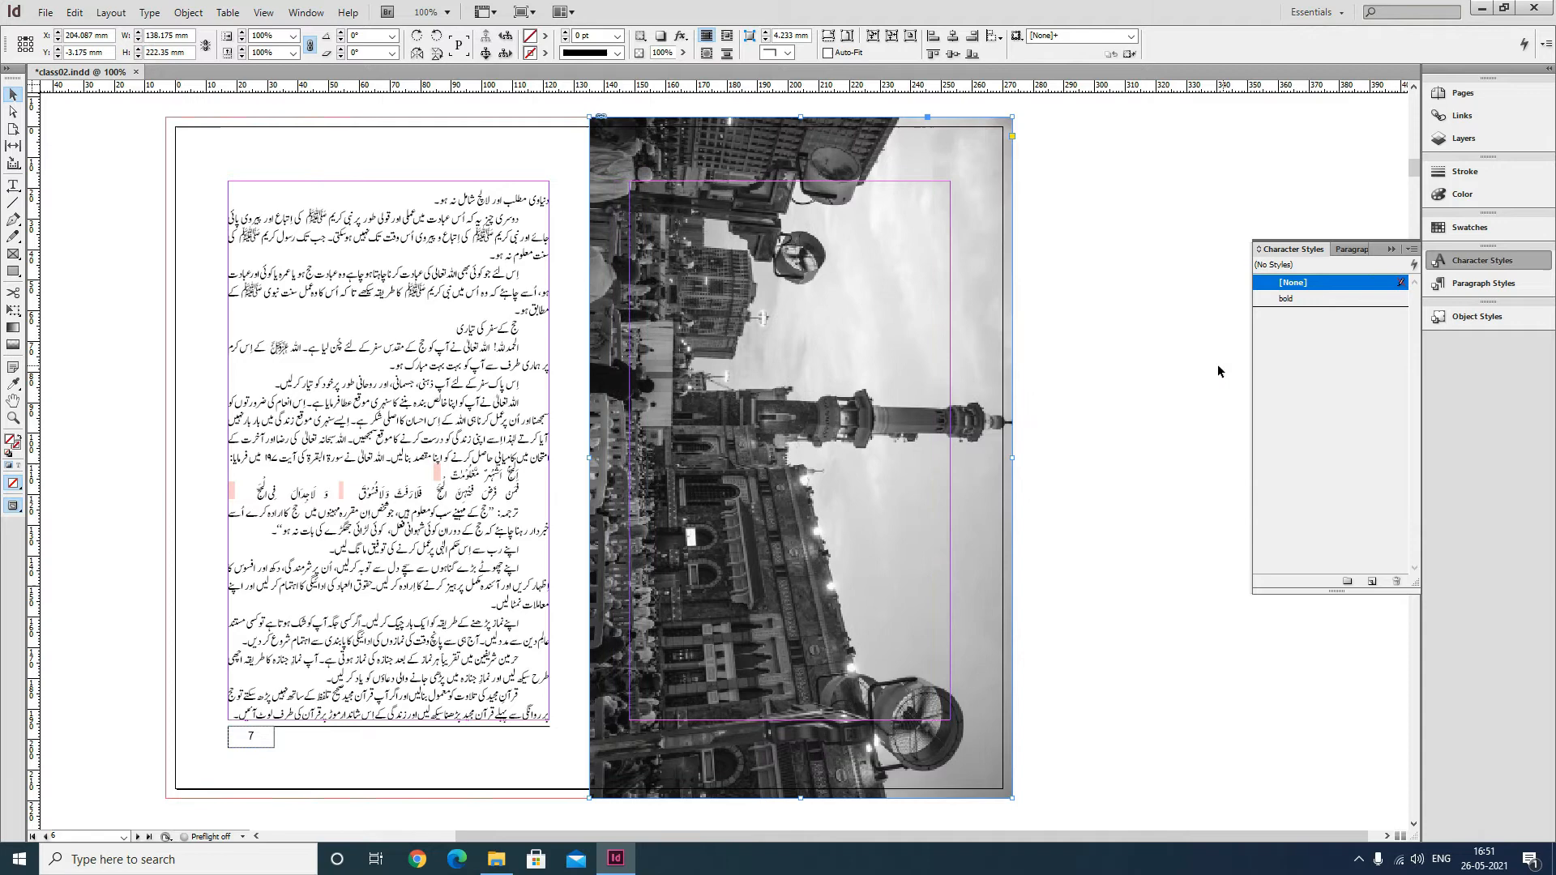
click(1106, 365)
right_click(968, 172)
click(1107, 123)
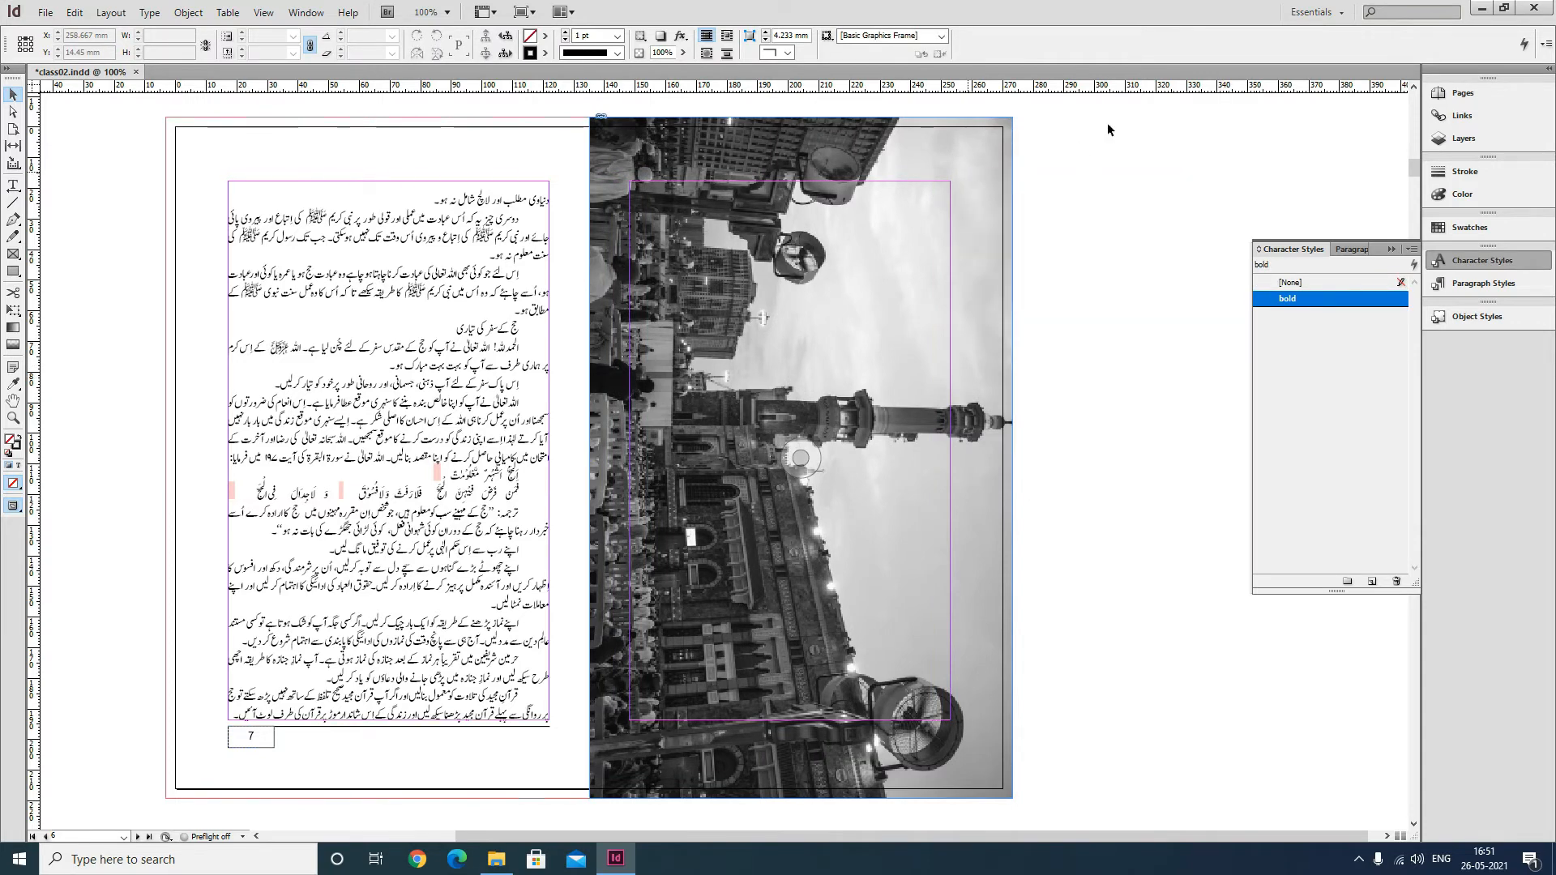
click(979, 147)
right_click(979, 147)
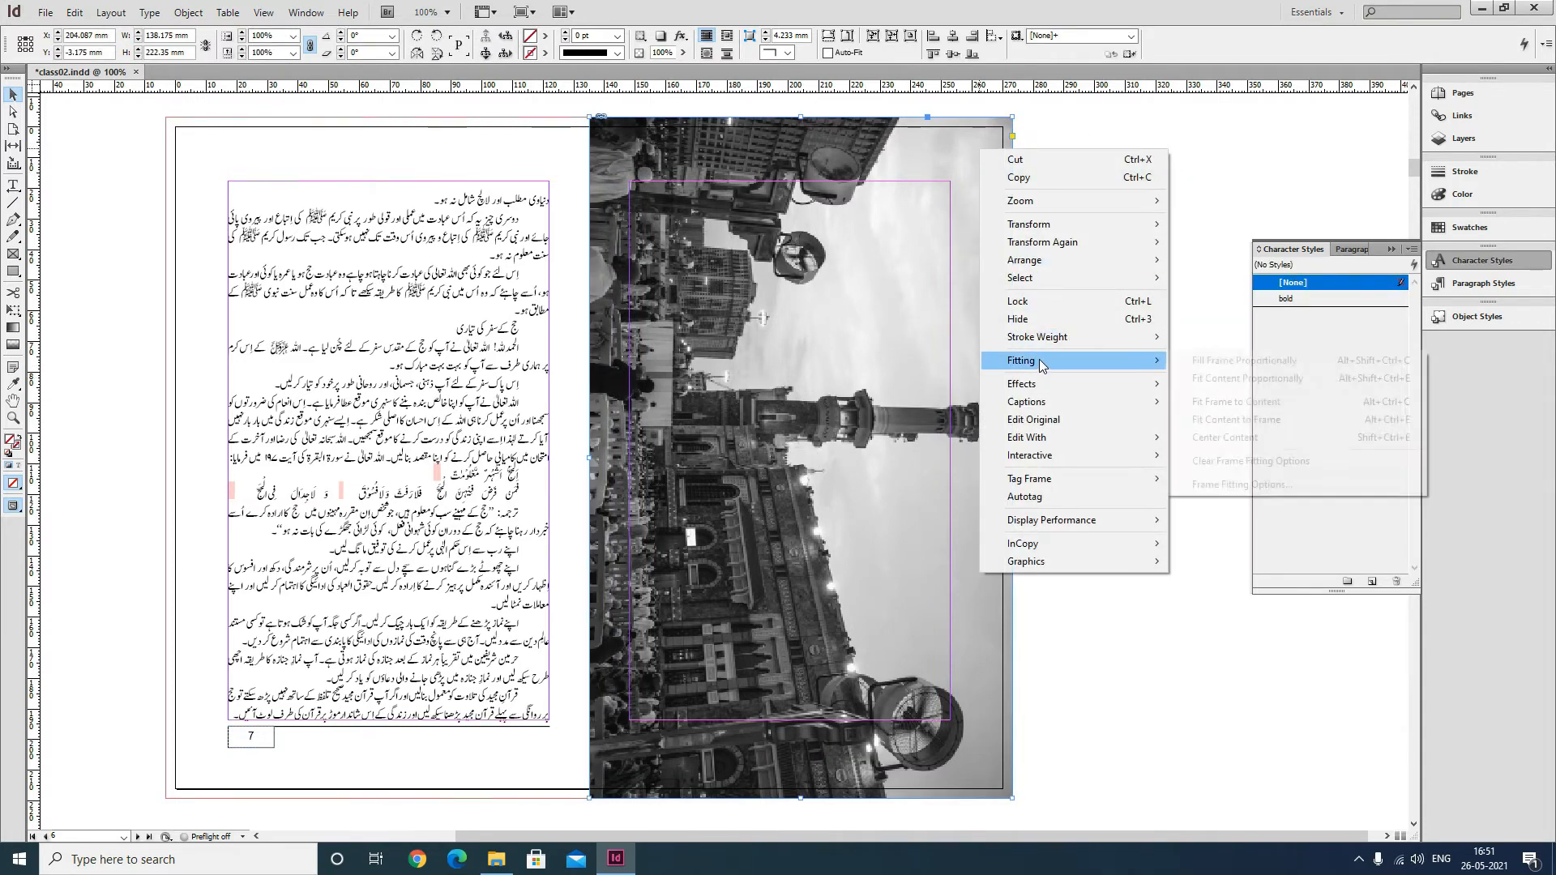
mouse_move(1039, 360)
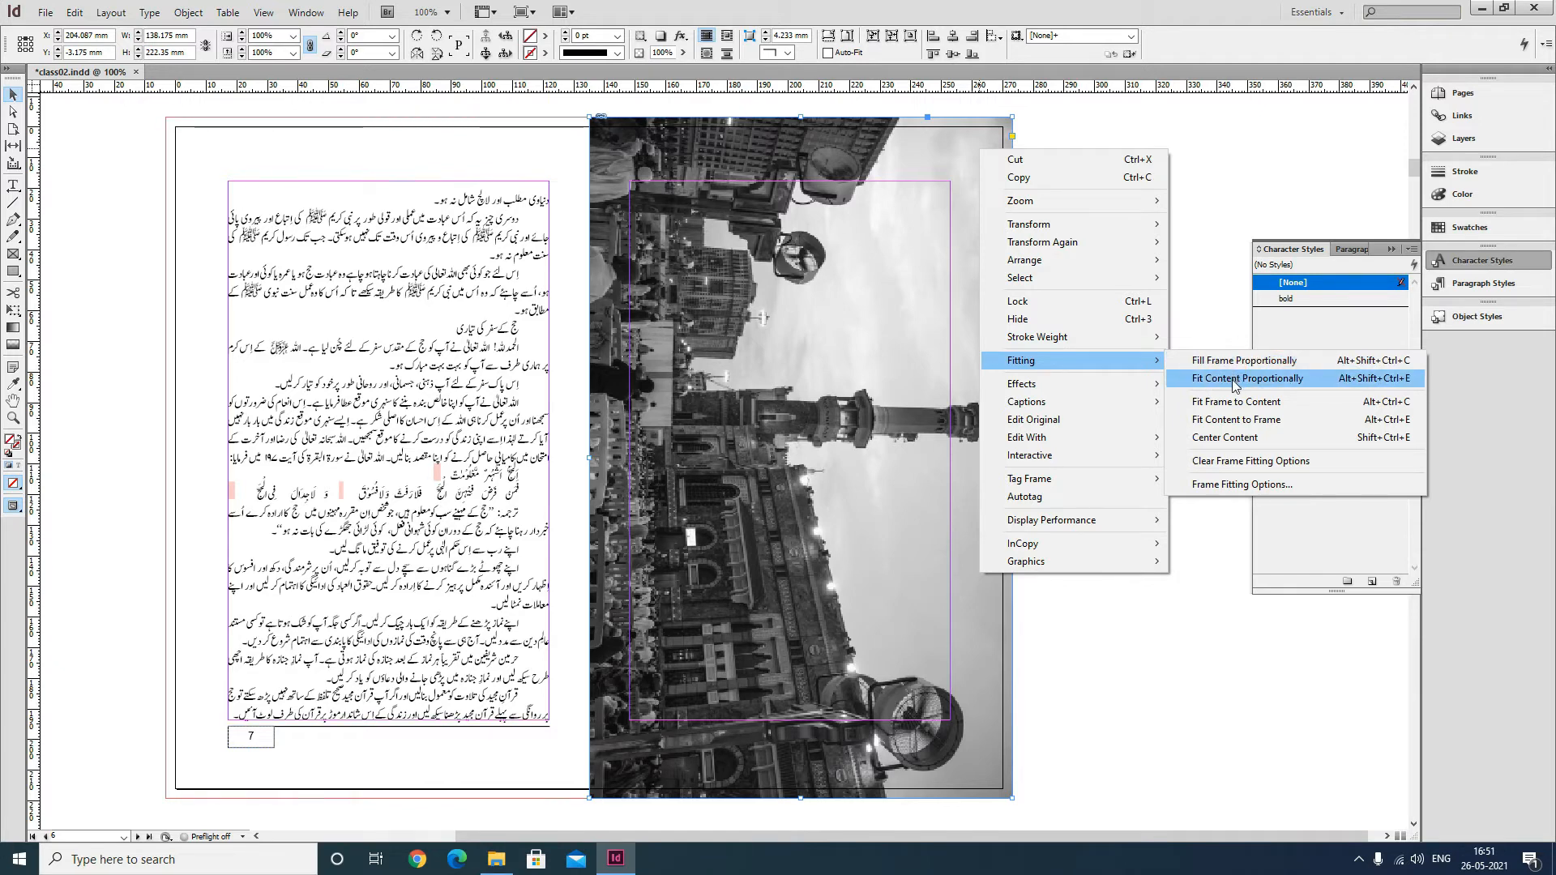
click(1223, 192)
click(1222, 183)
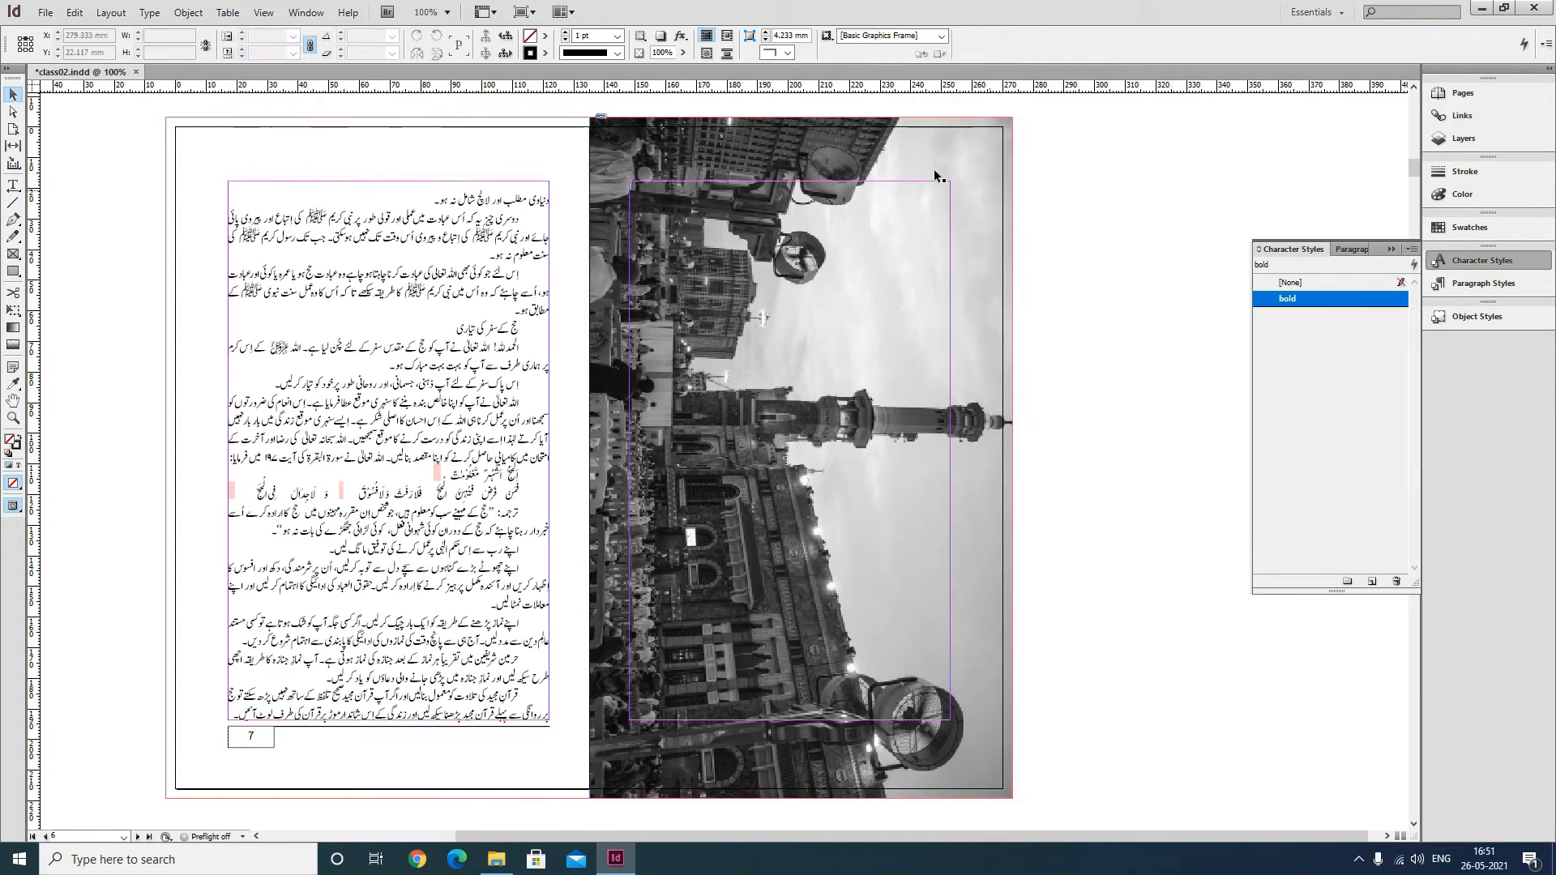
Reposition the placed image slightly on page 6.
click(930, 144)
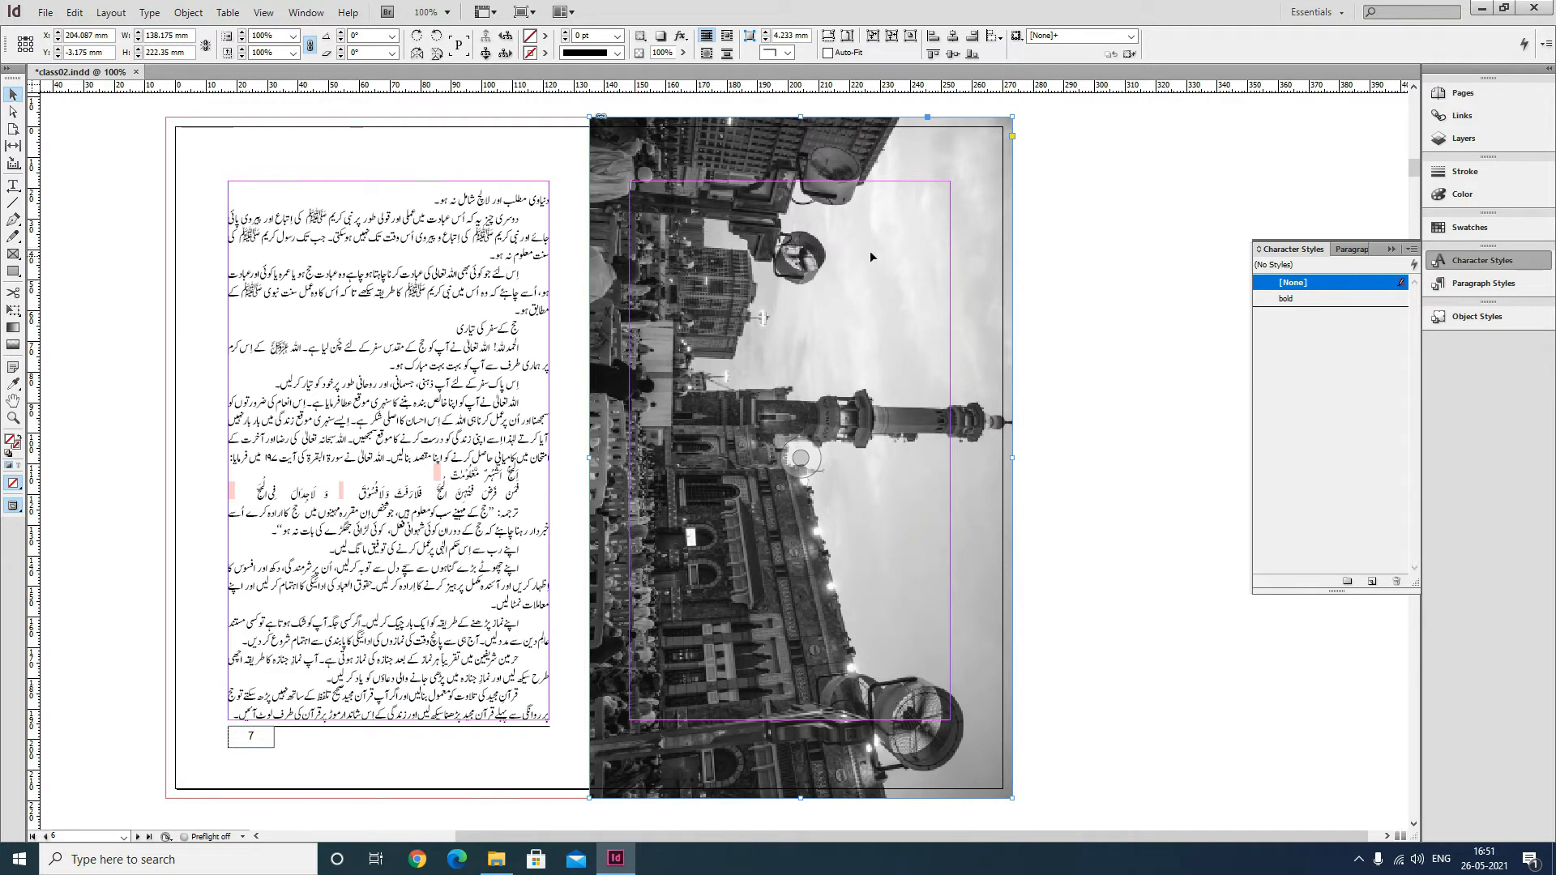
drag(671, 162, 641, 135)
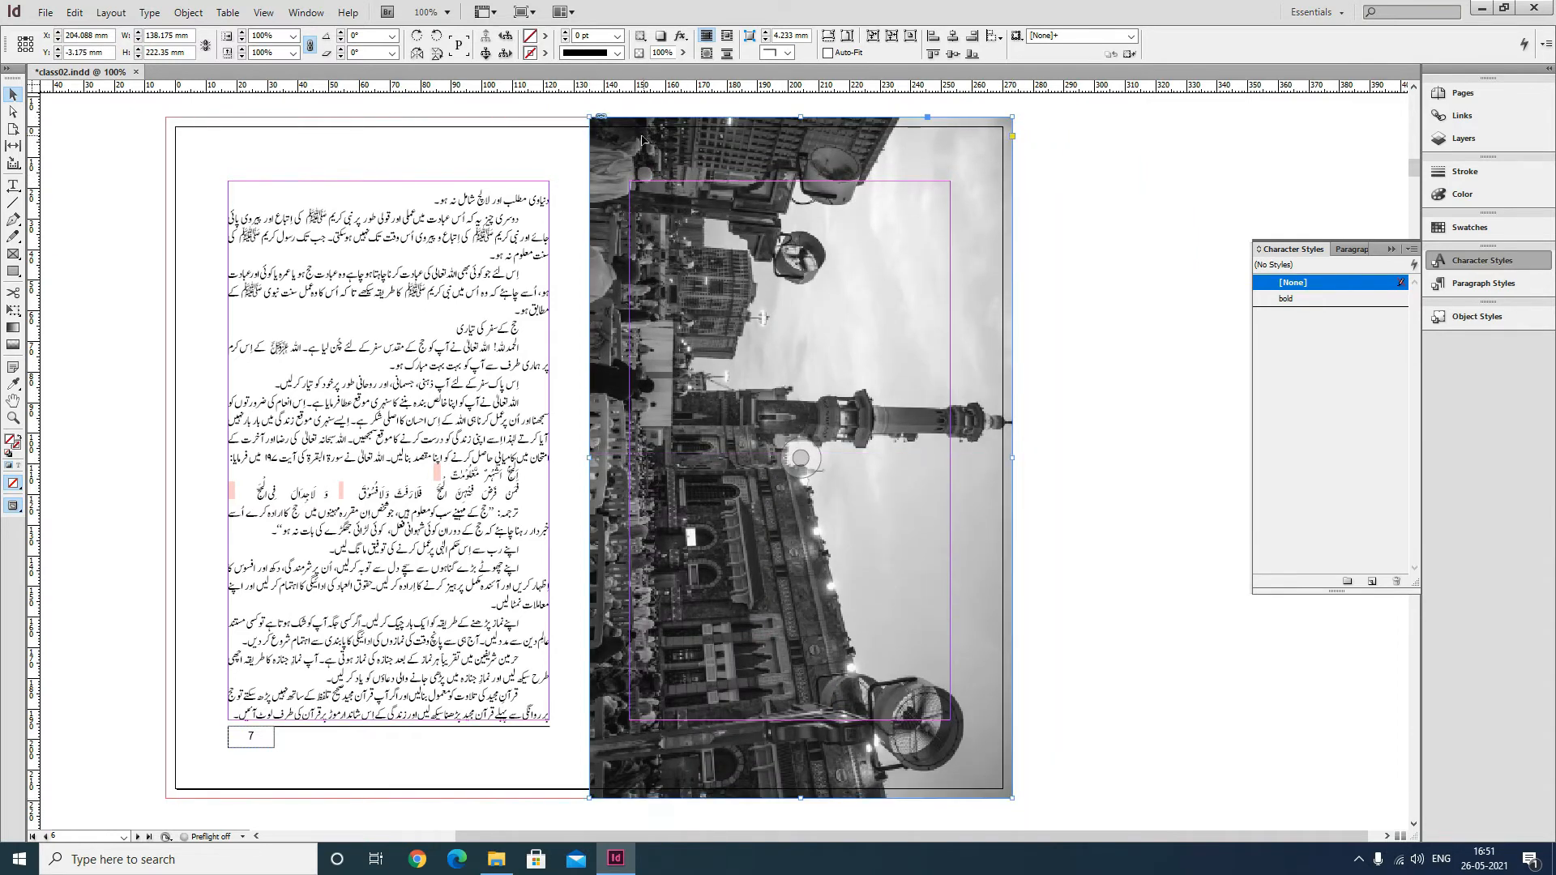
click(1118, 178)
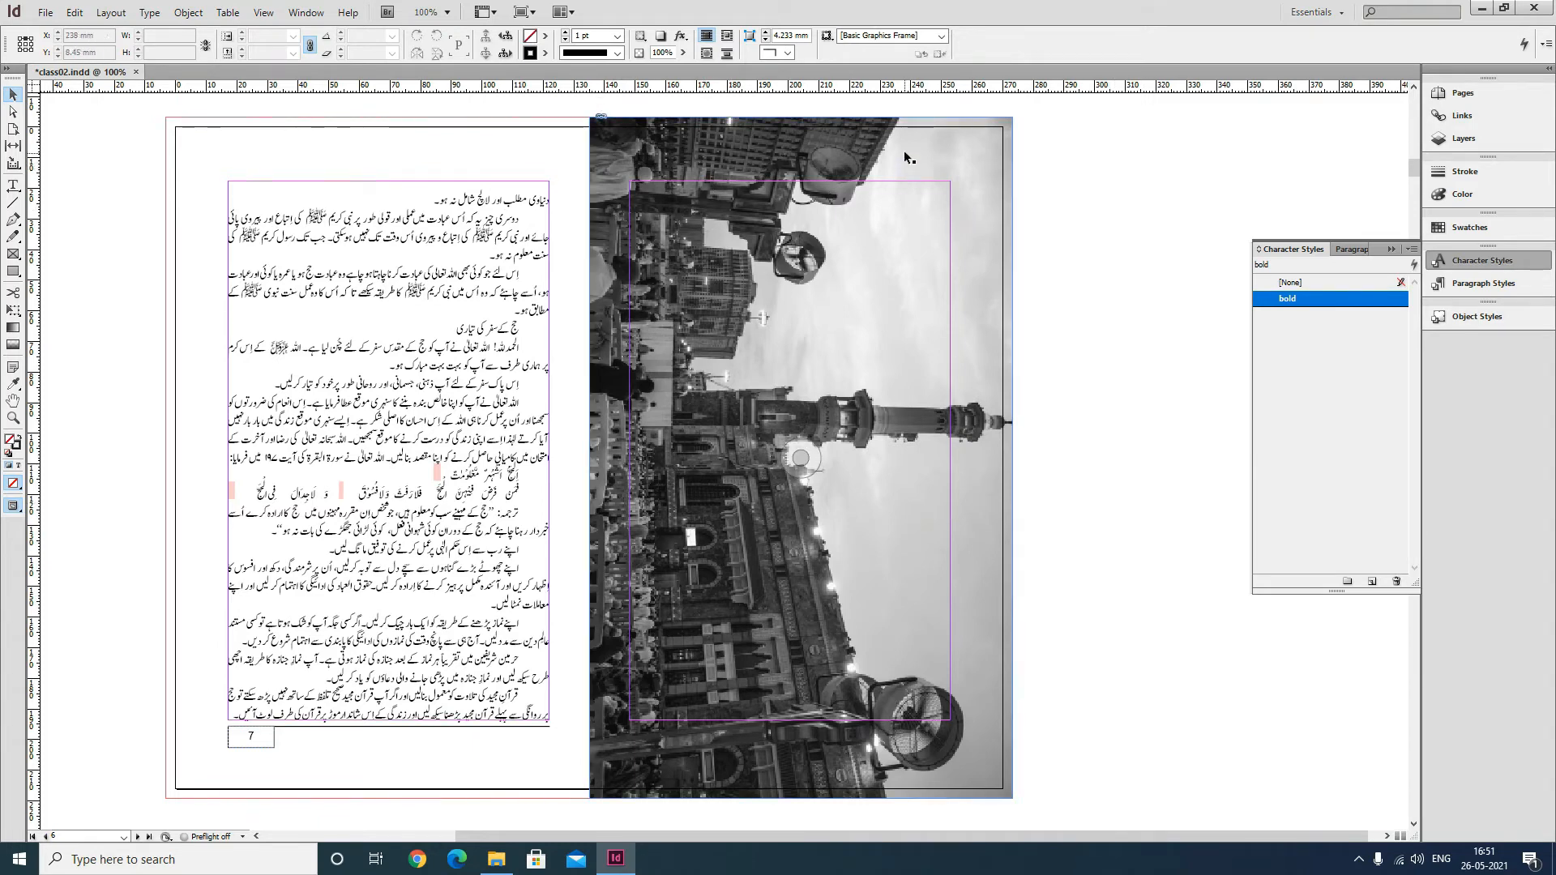
Apply bounding-box text wrap to the full-page image frame on page 6, then save the document.
click(512, 204)
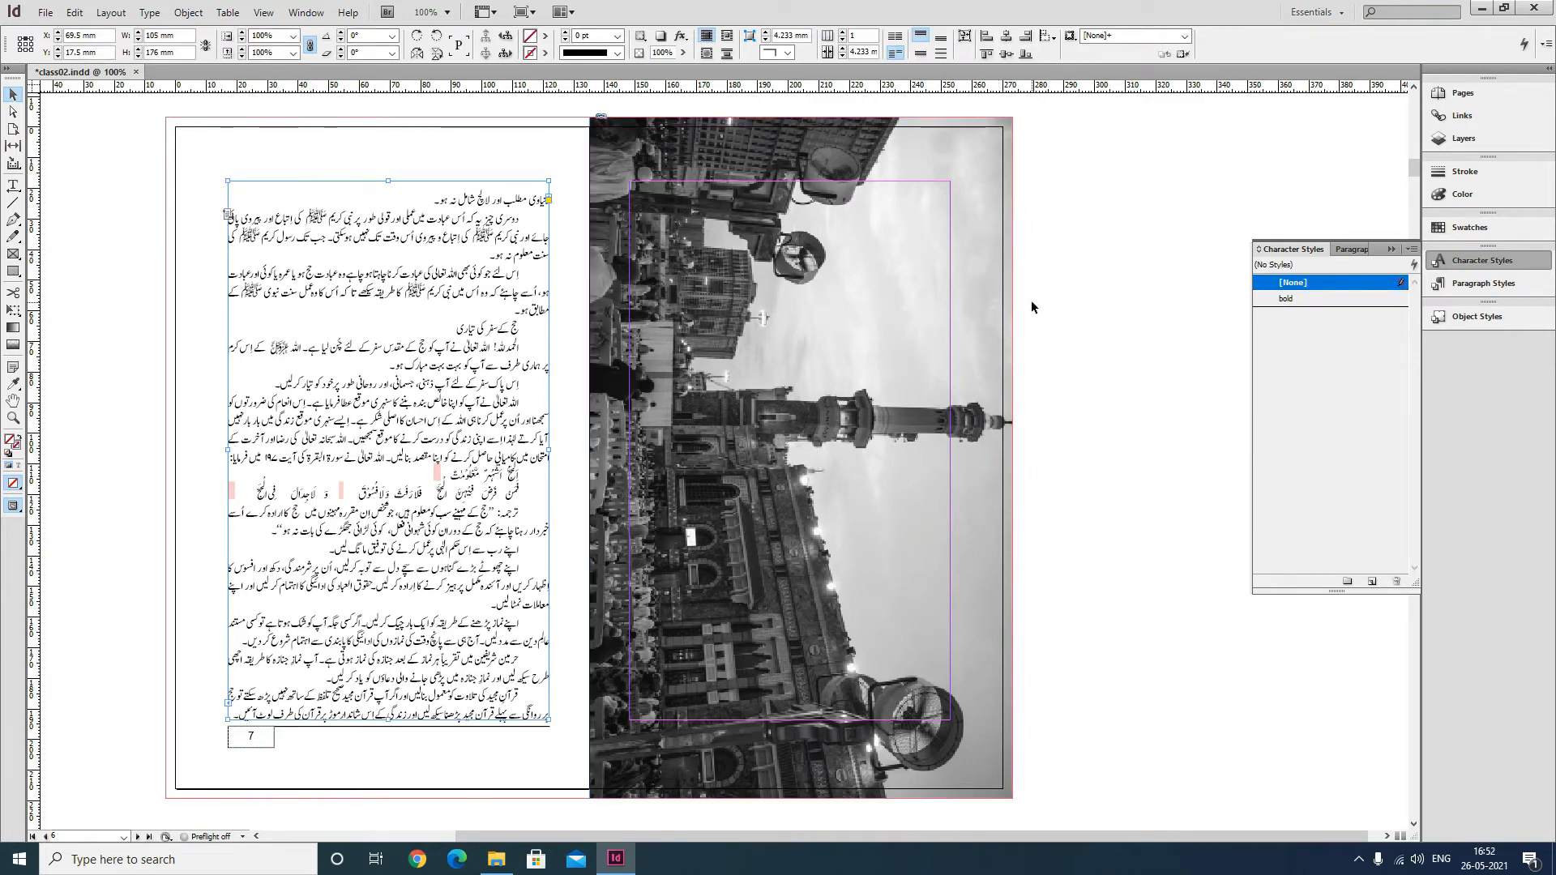
click(1097, 201)
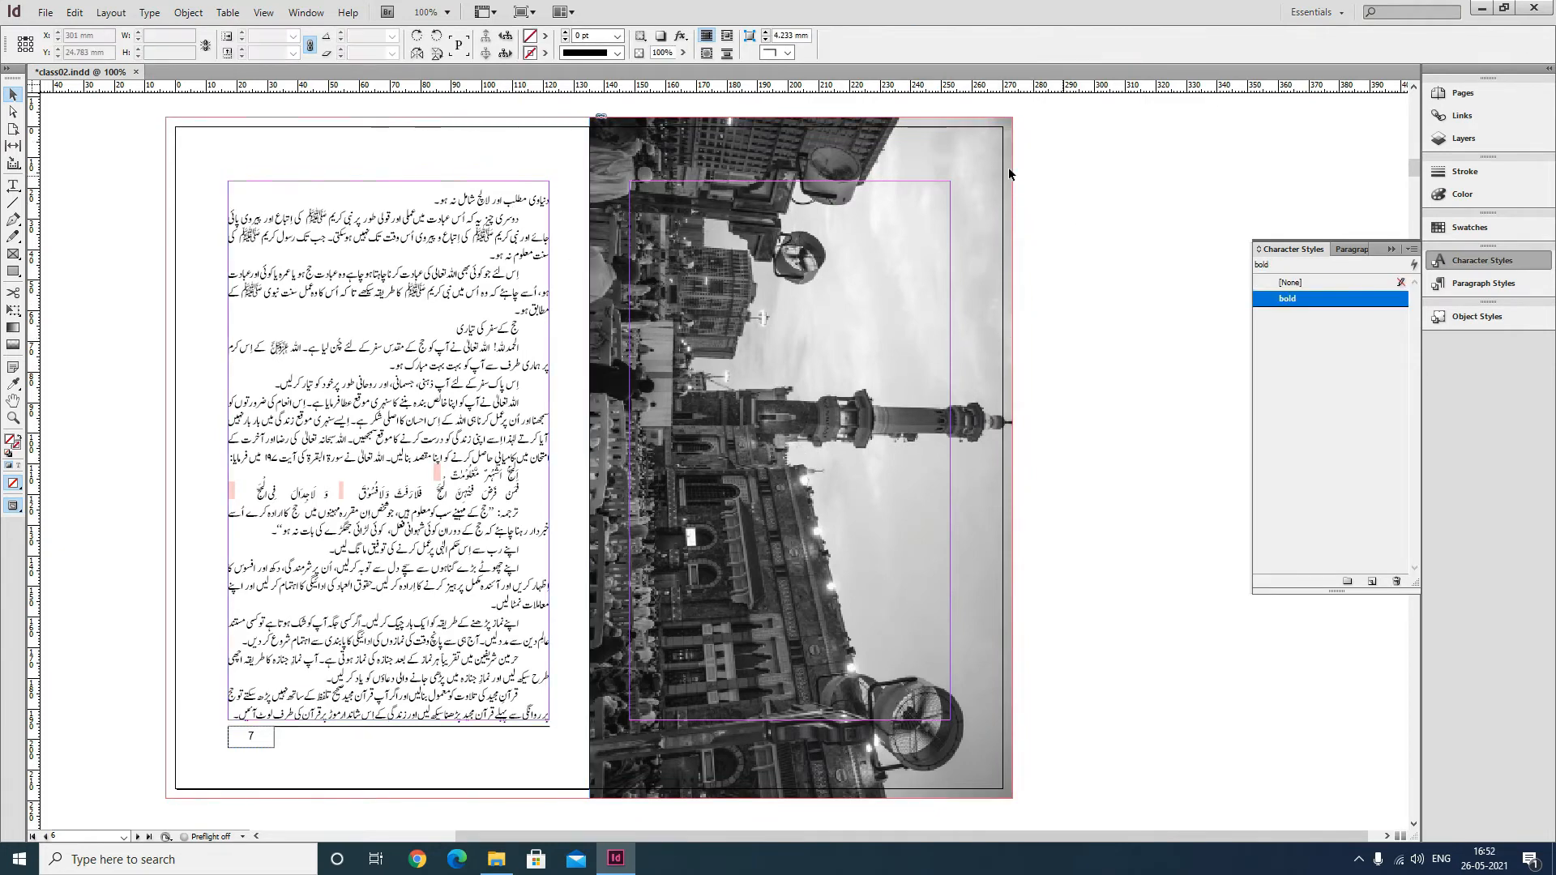
click(929, 162)
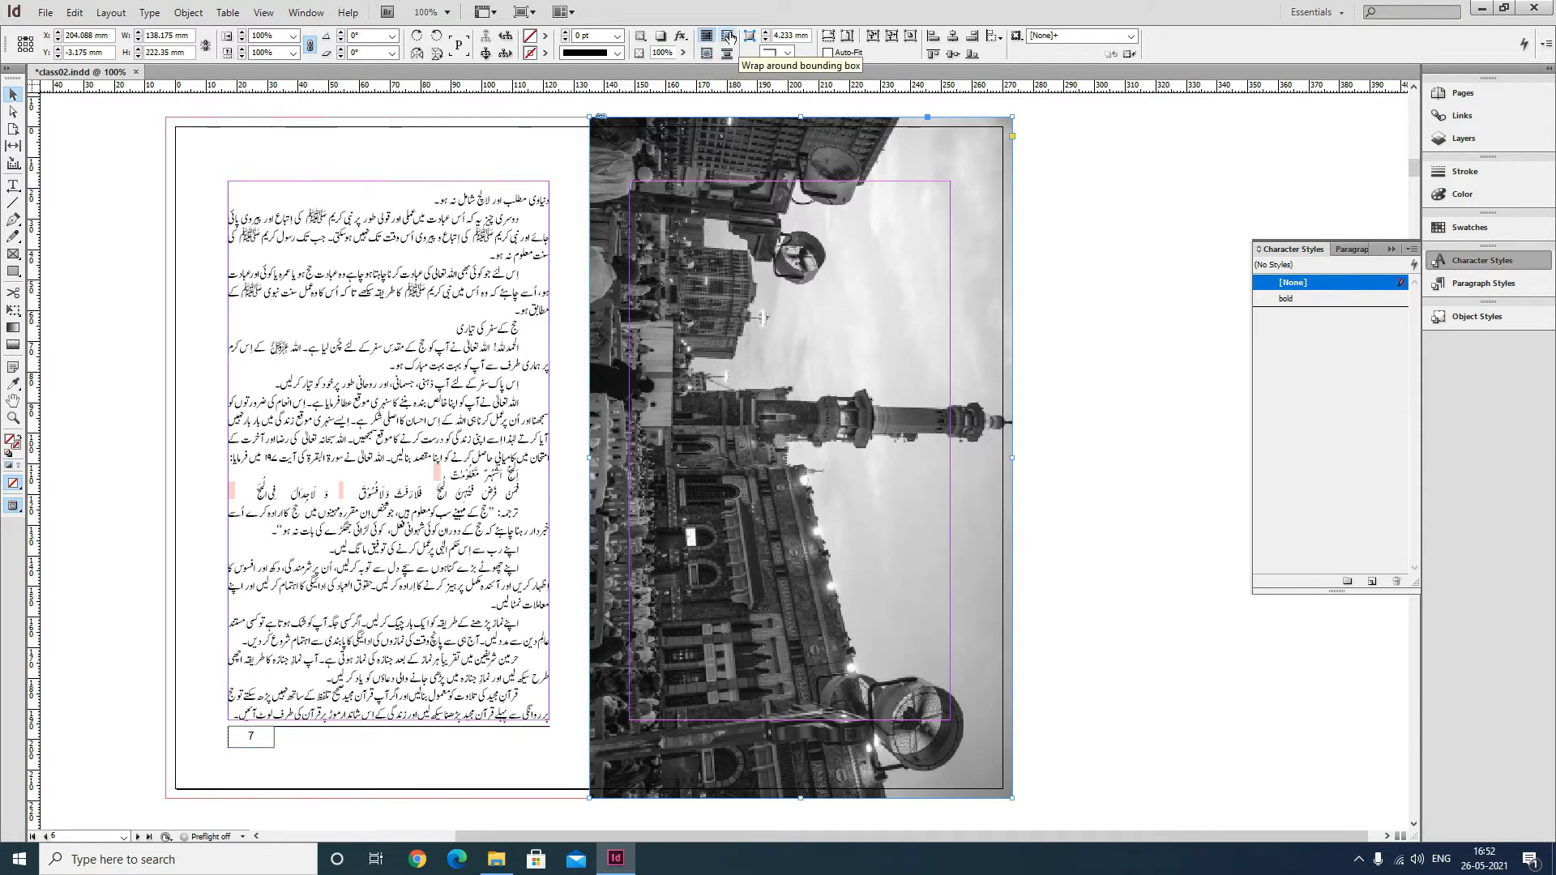
click(730, 36)
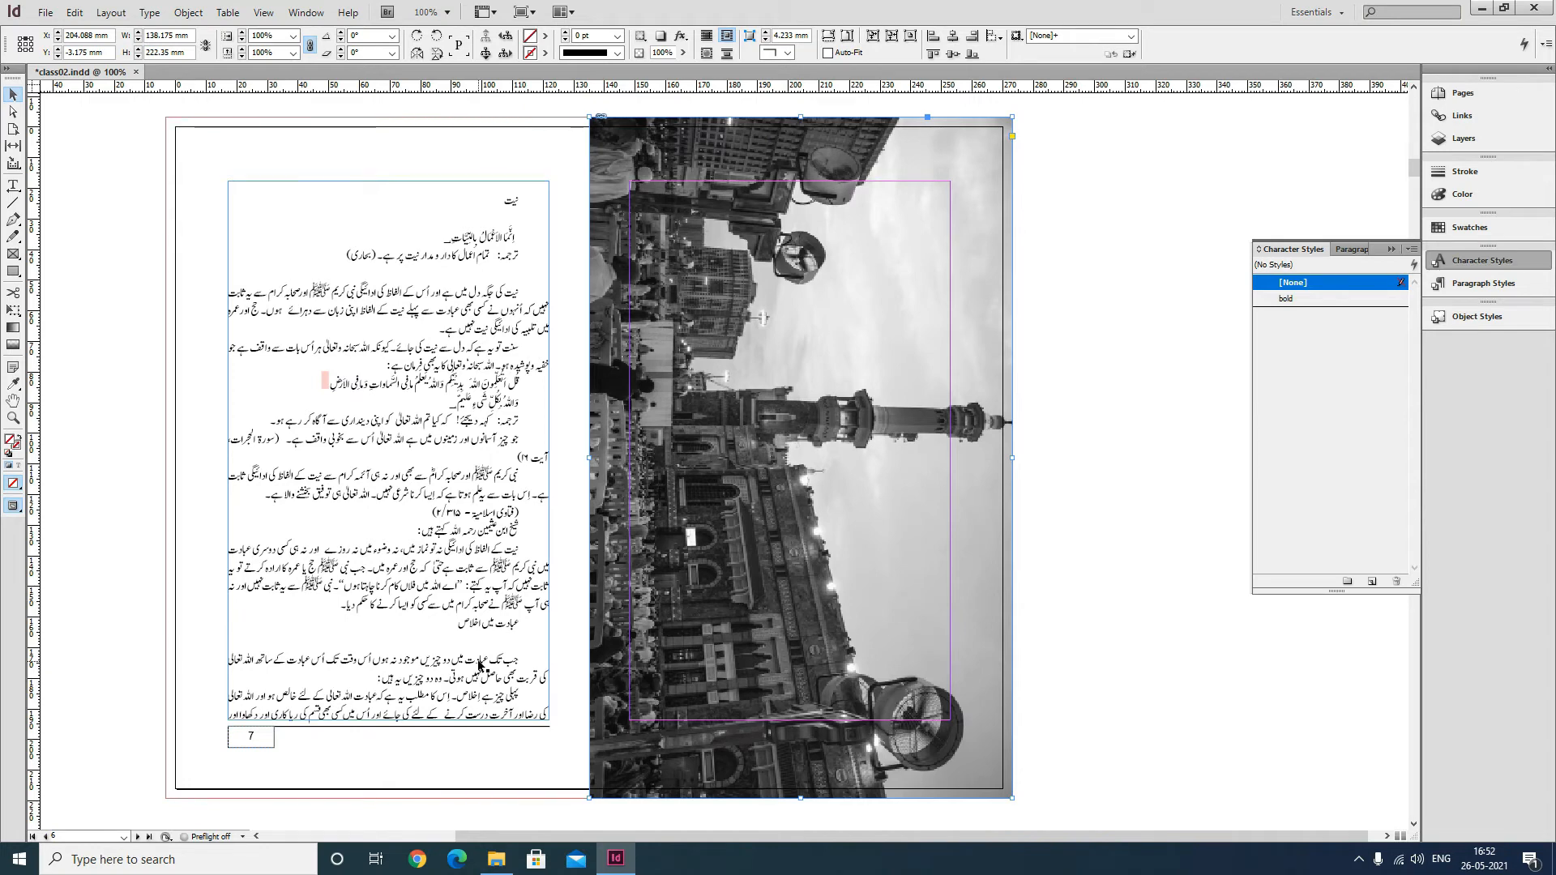
key(ctrl+s)
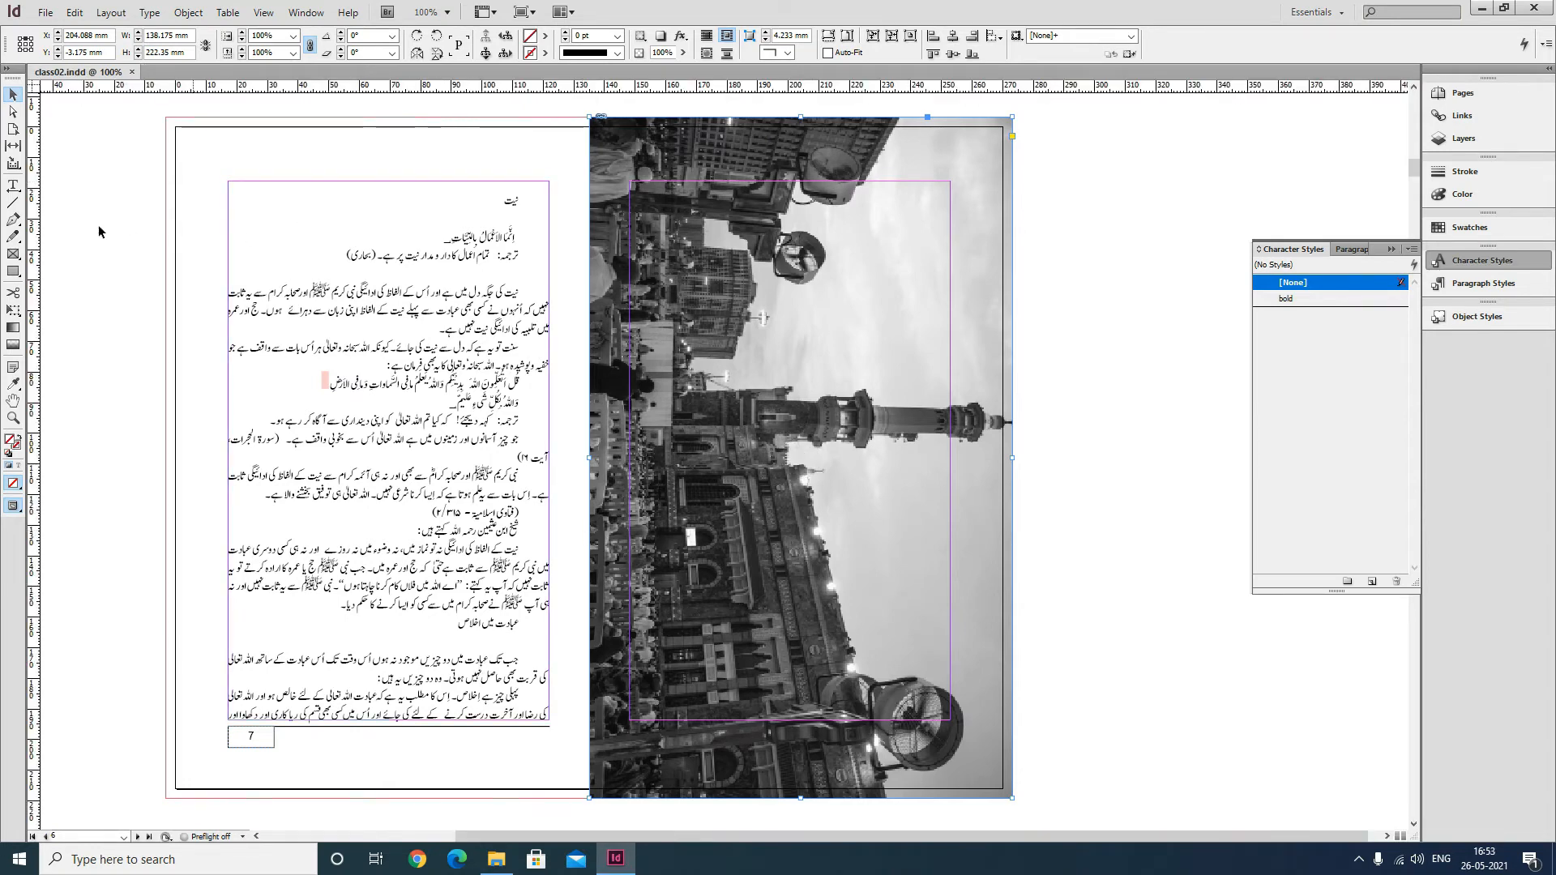
click(13, 185)
click(538, 200)
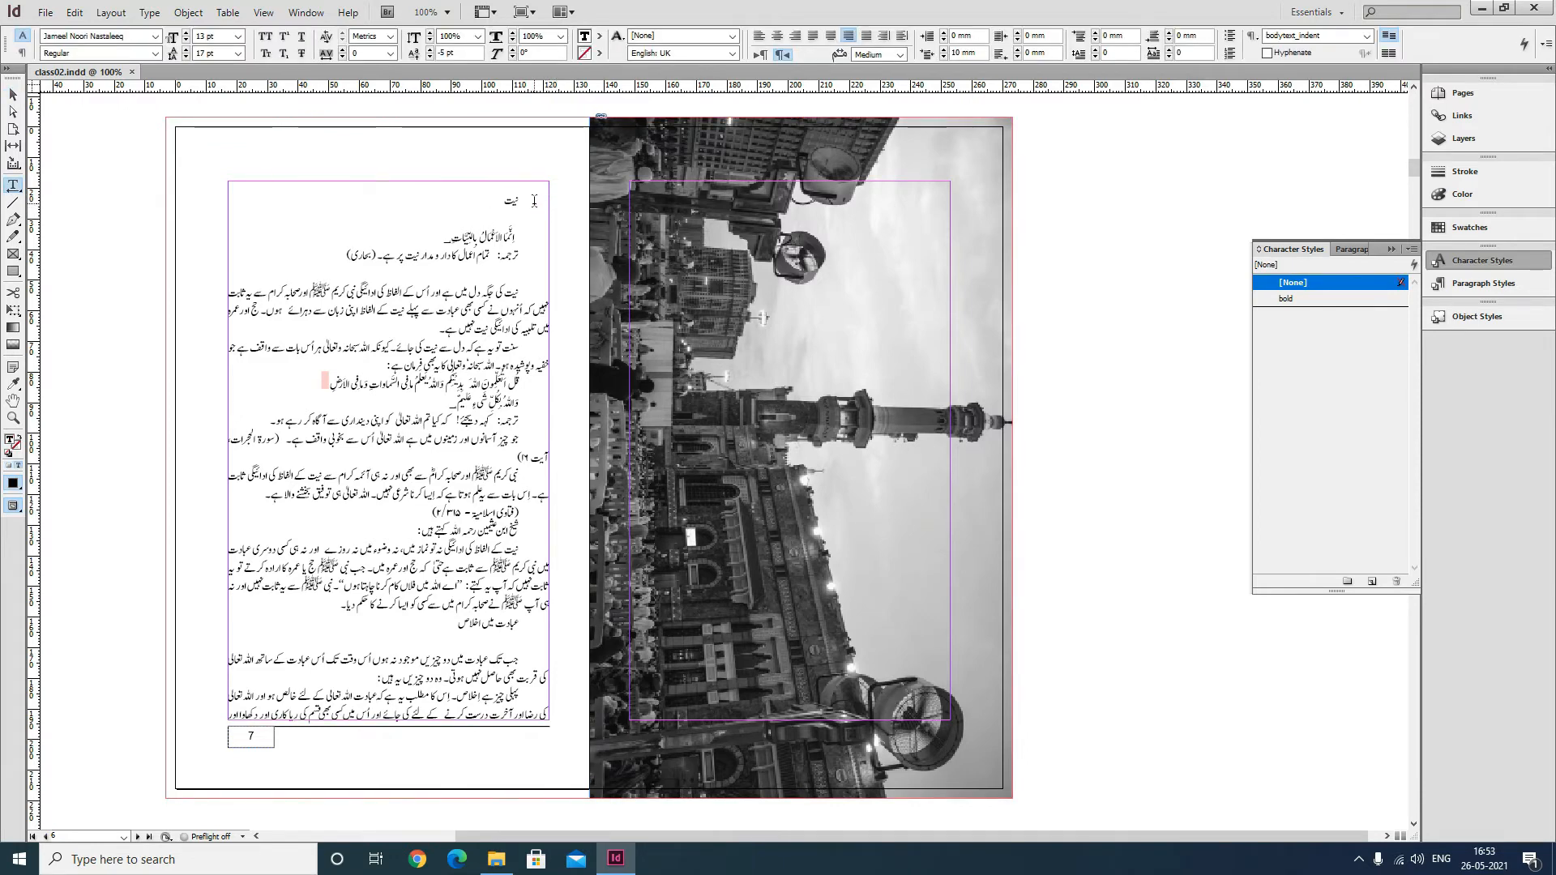
drag(531, 203, 503, 202)
click(13, 95)
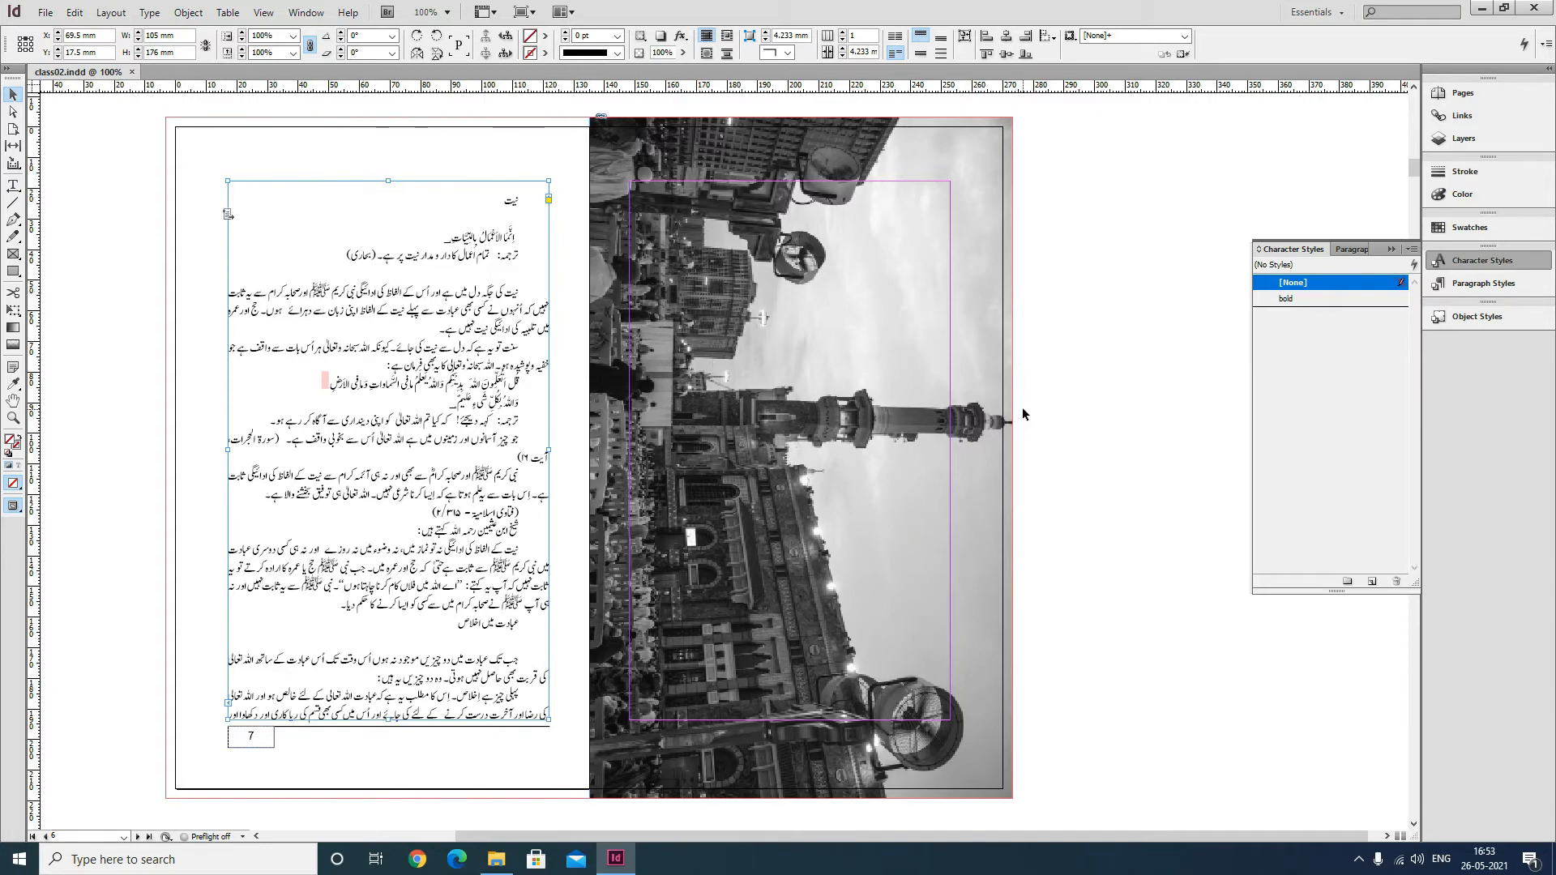
click(801, 458)
Create a new paragraph style named mainheading_with_offset.
click(1349, 250)
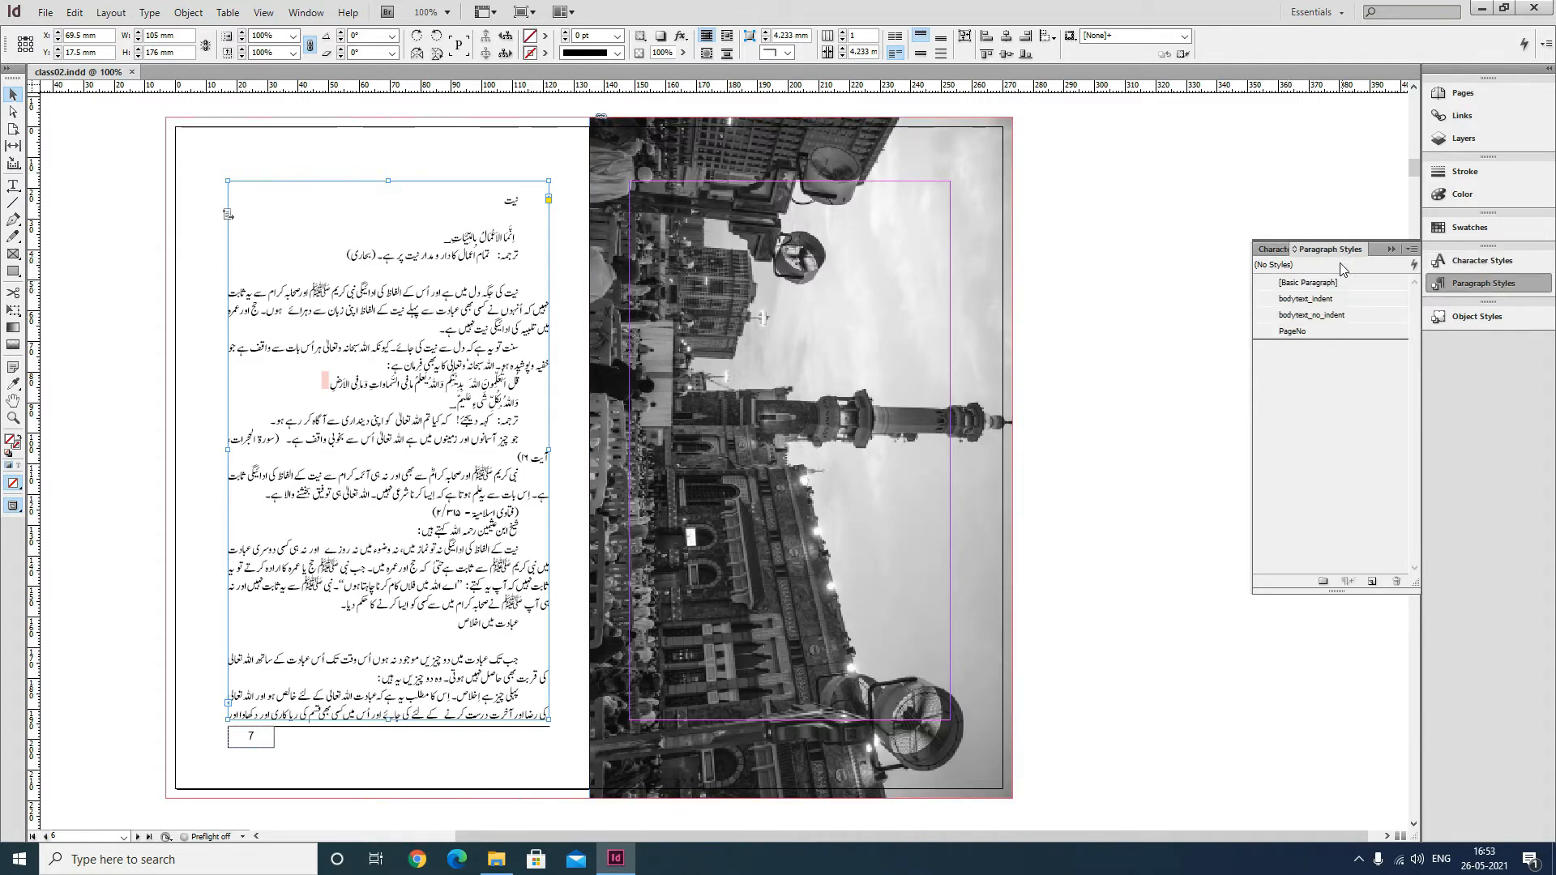
click(1412, 251)
click(1295, 255)
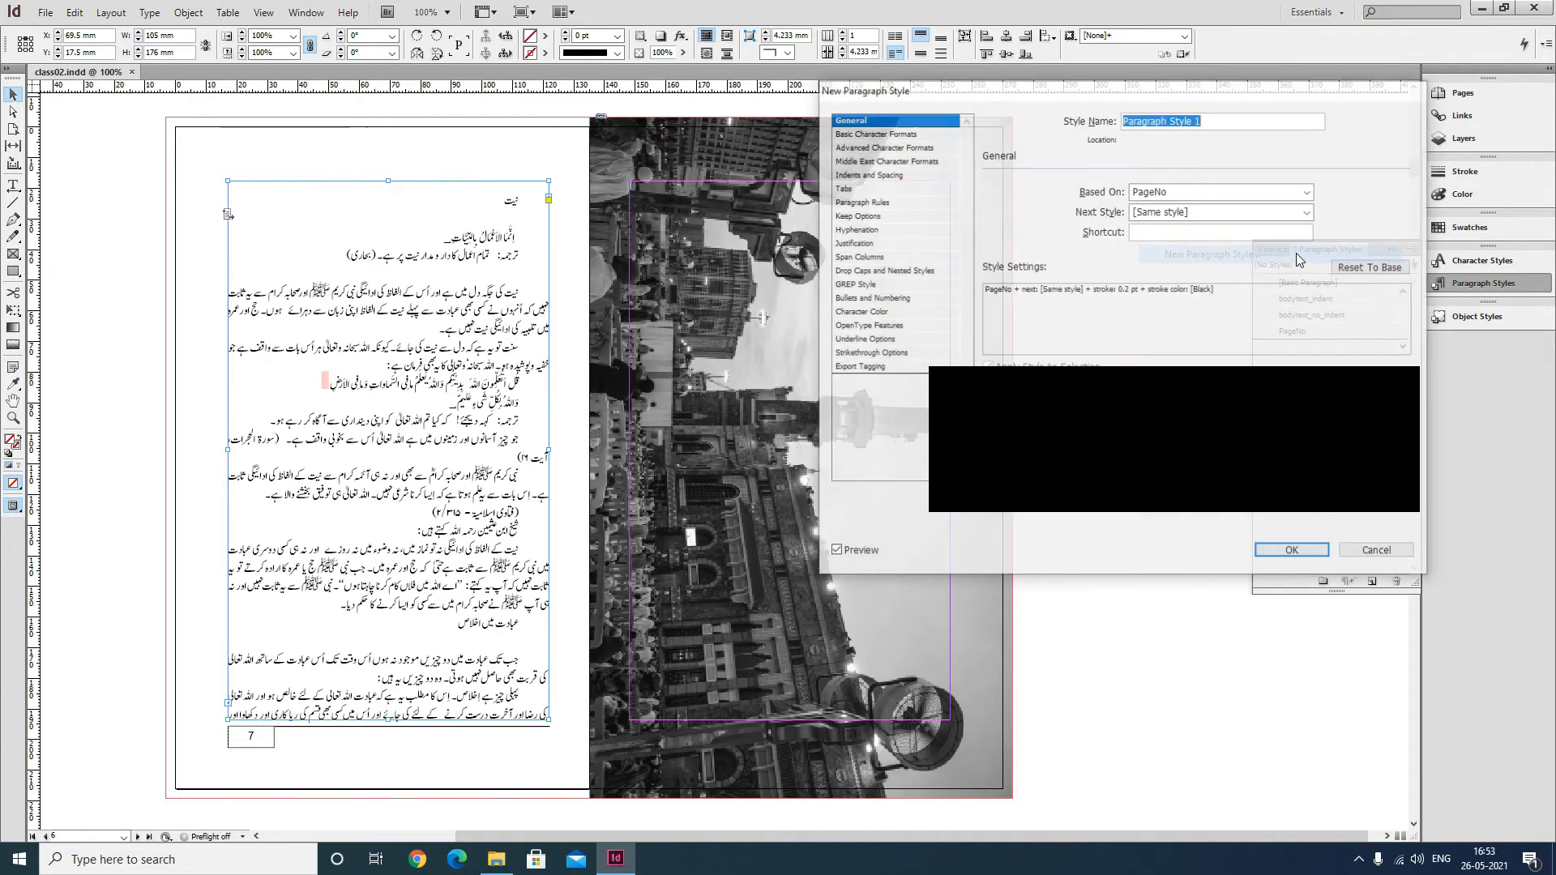
text(ma)
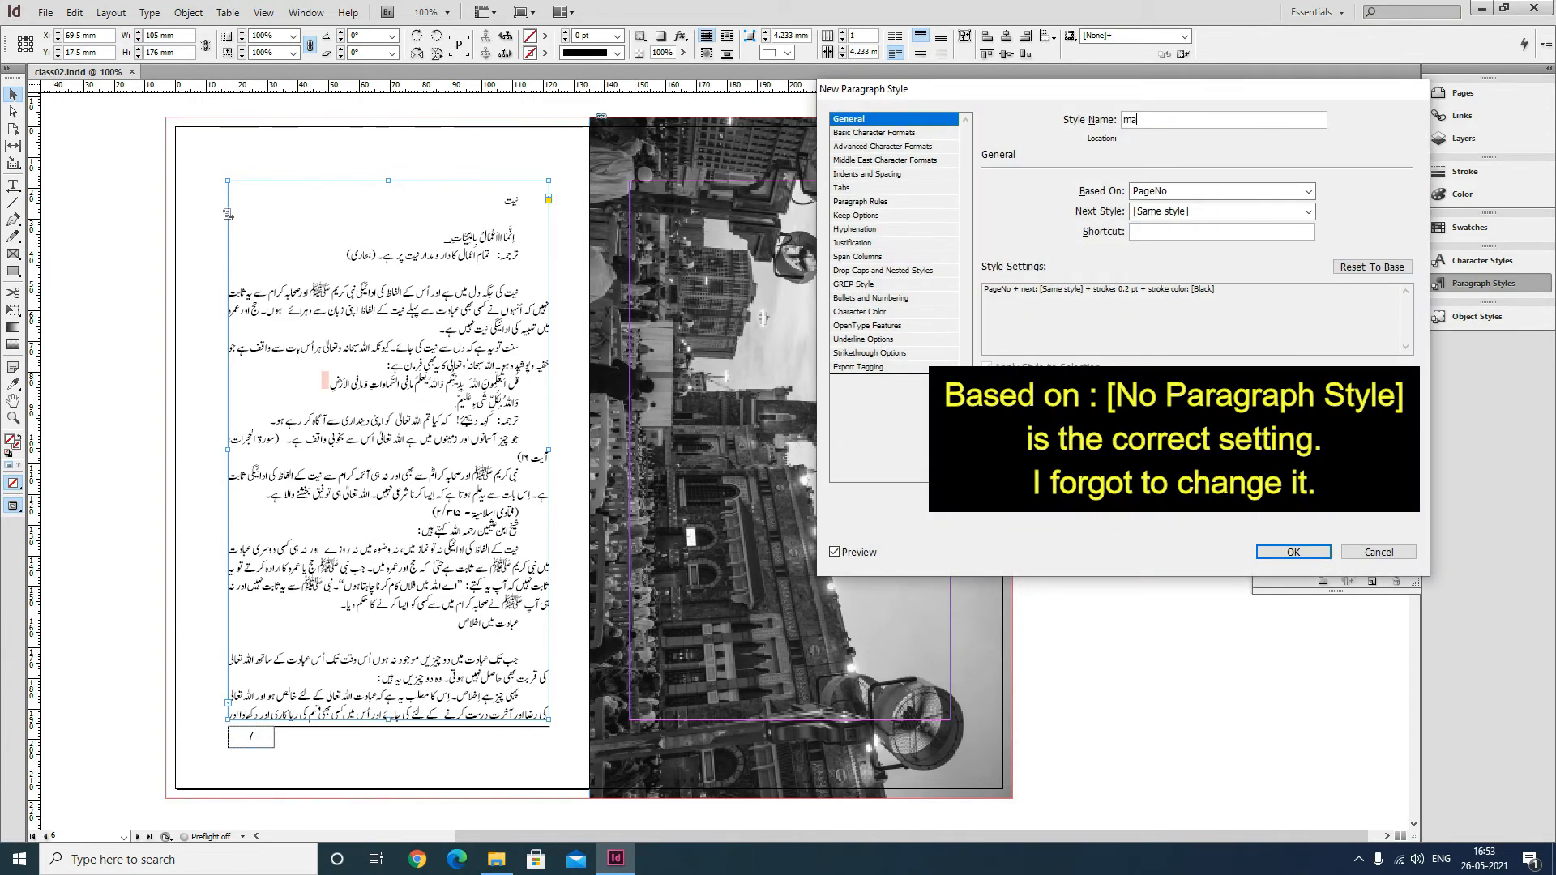
text(inheading_with_offset)
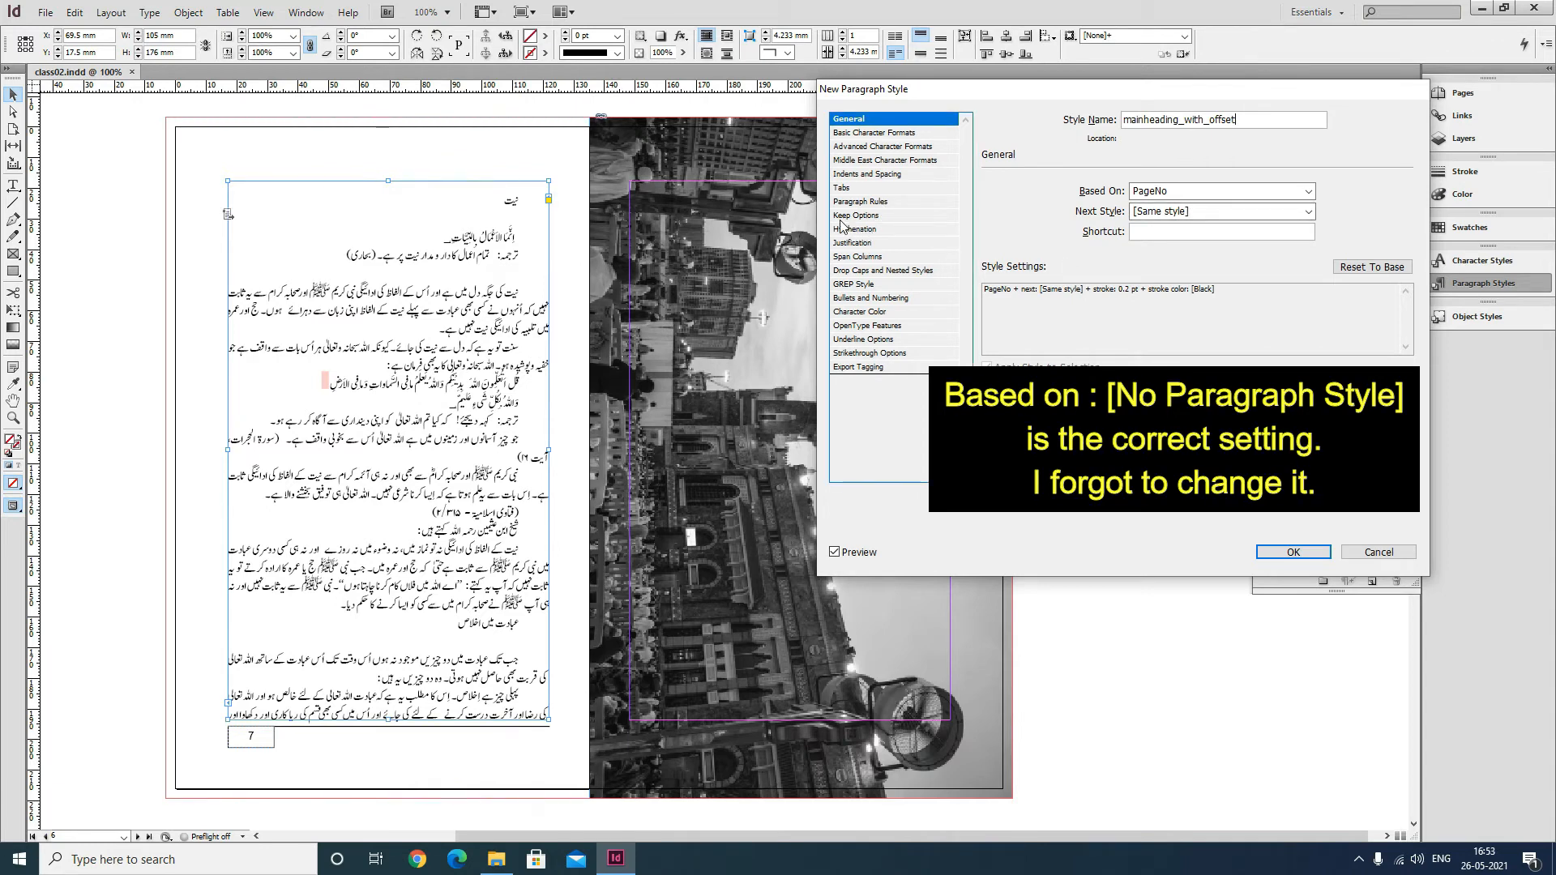
Set the style's font to Jameel Noori Nastaleeq, size 28 pt and leading 34 pt.
click(879, 133)
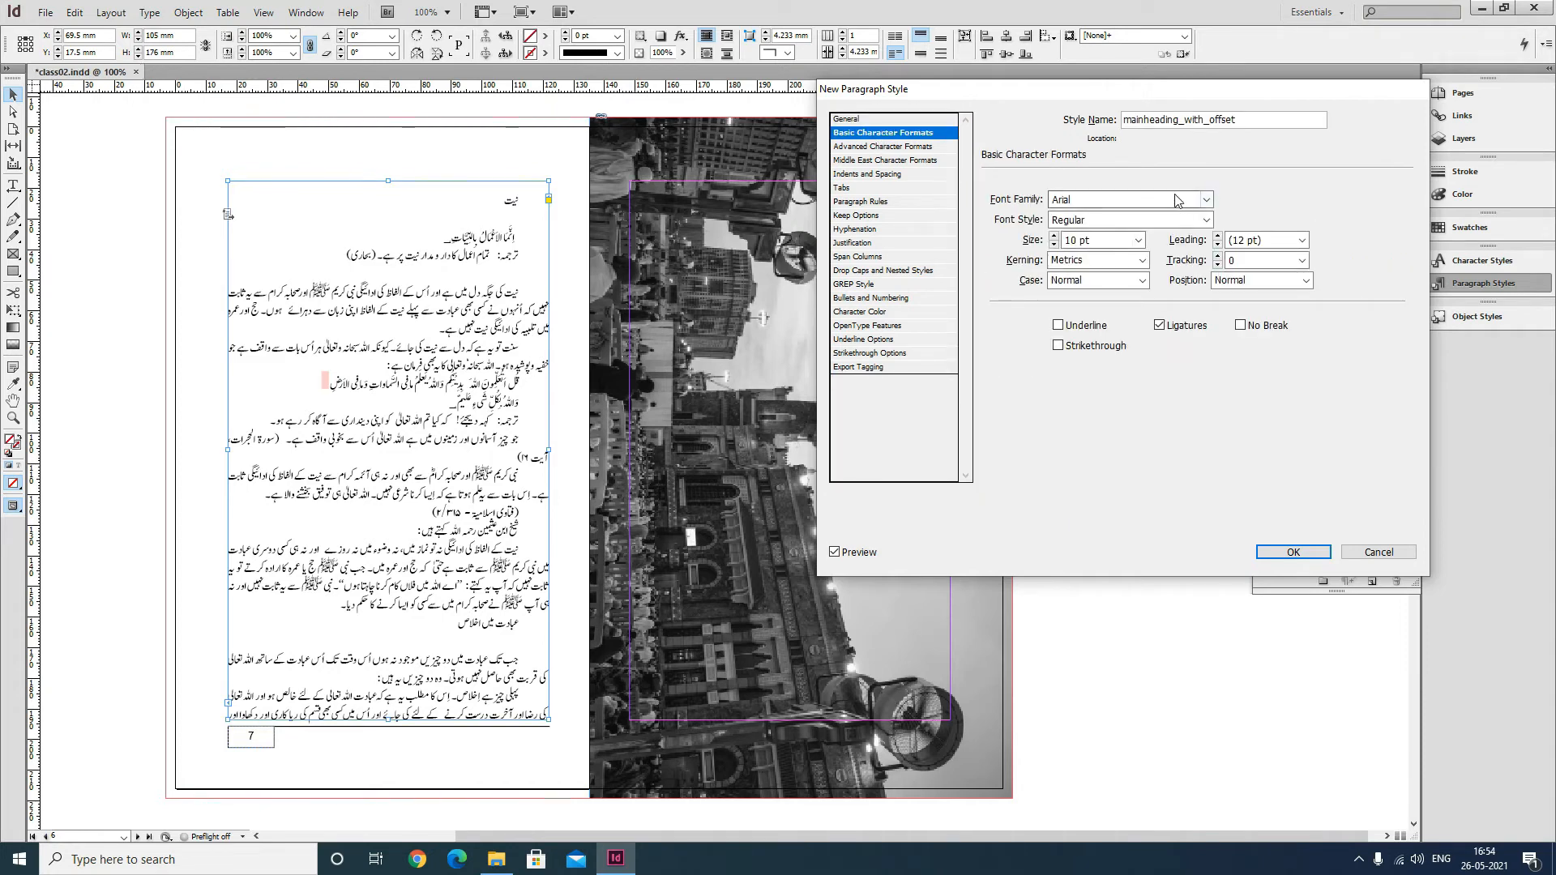
click(1053, 200)
double_click(1053, 199)
text(Jameel Noori Nastaleeq)
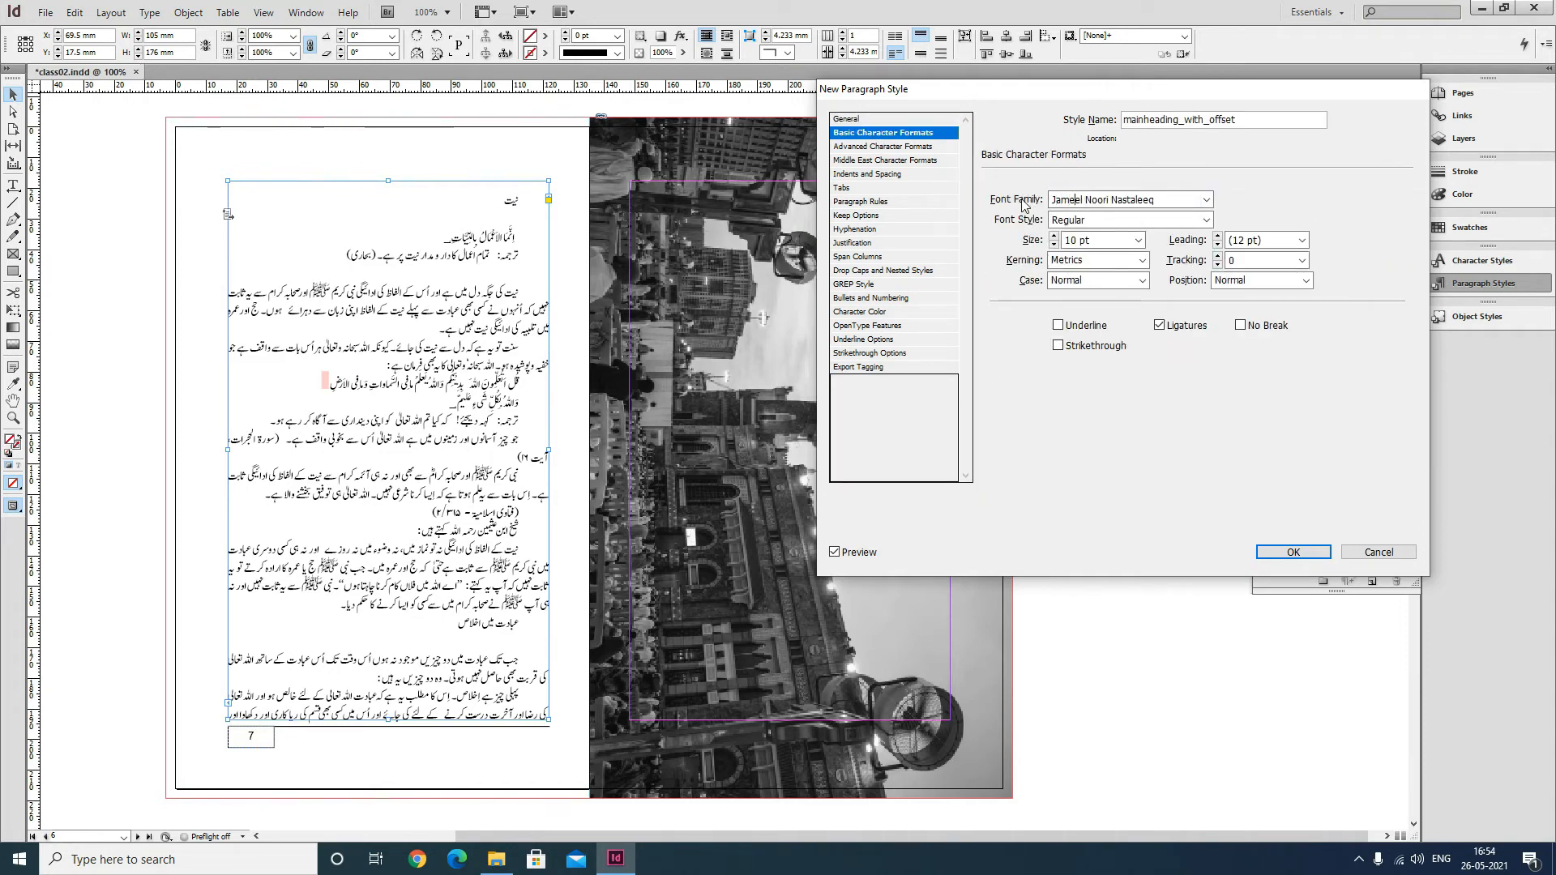
key(Tab)
key(Tab)
text(2)
key(Tab)
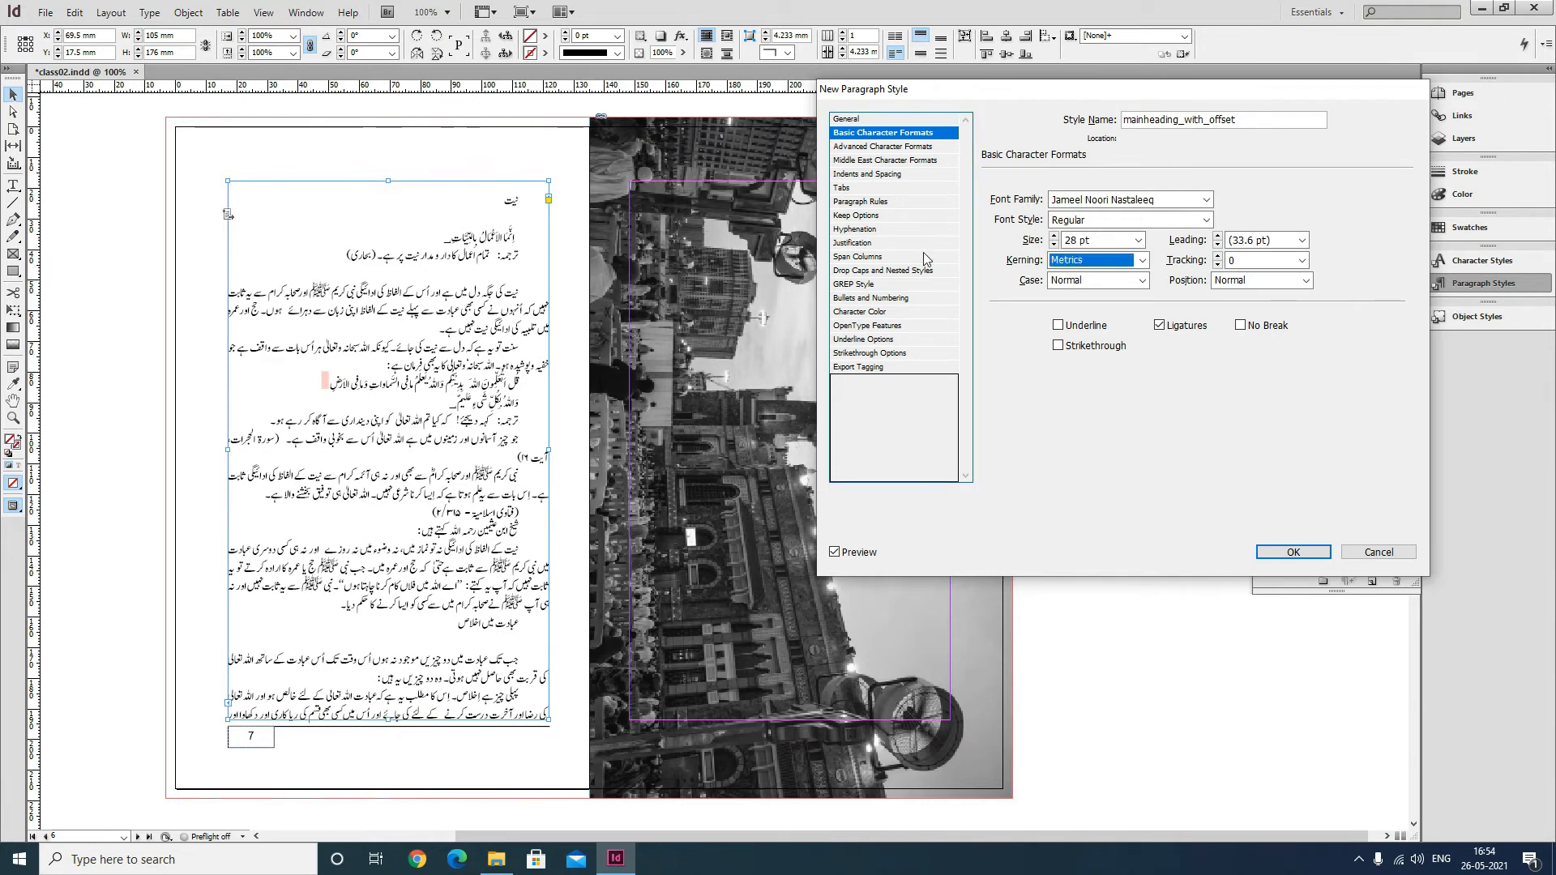
drag(1279, 243, 1238, 240)
double_click(1238, 240)
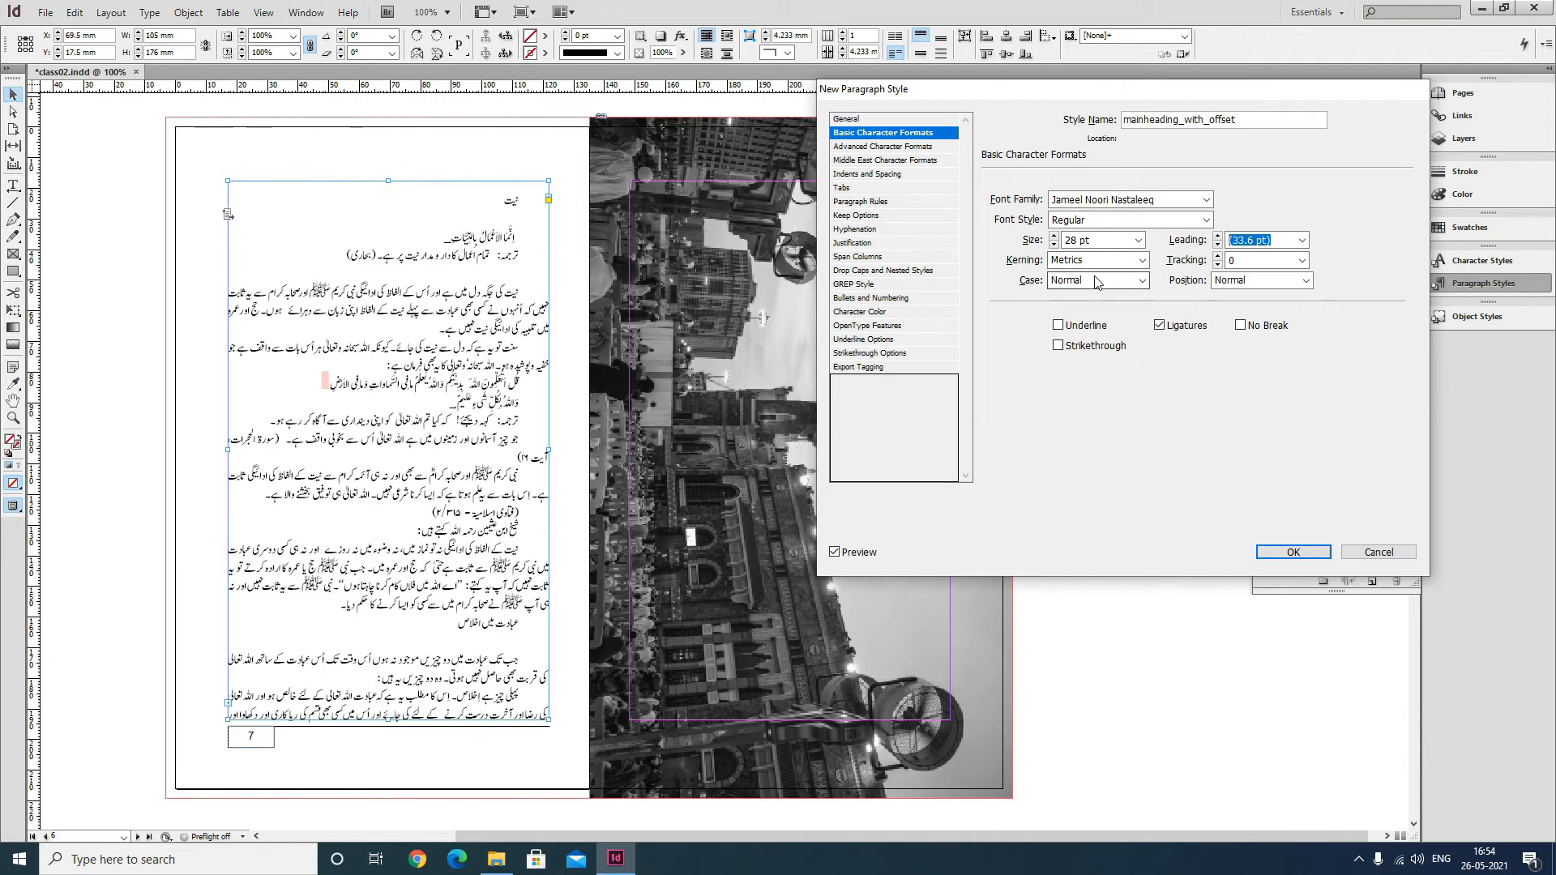
text(34)
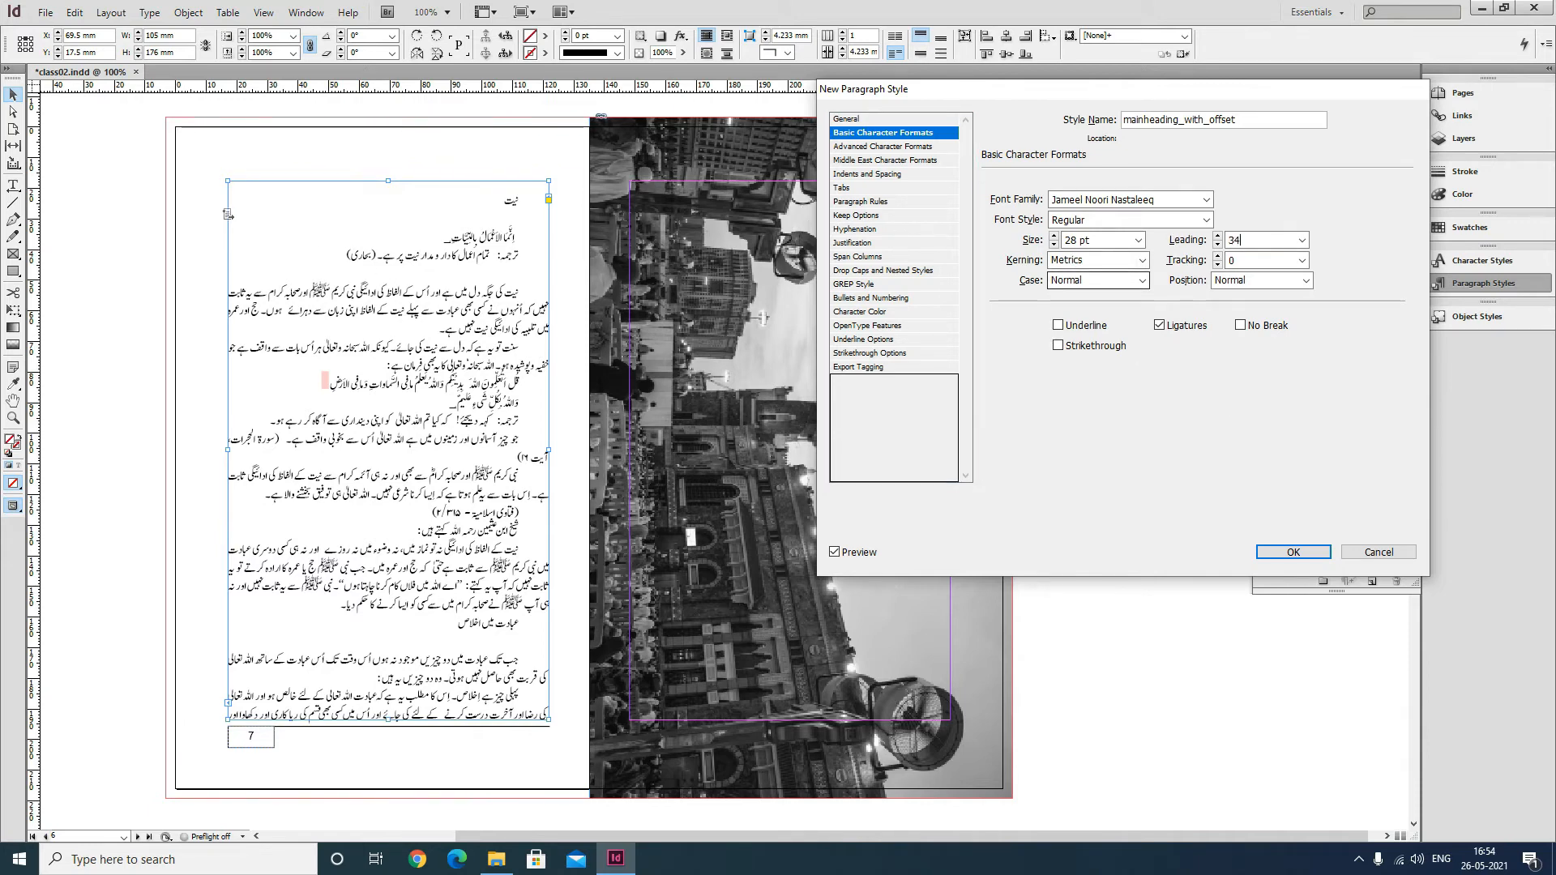
text(`)
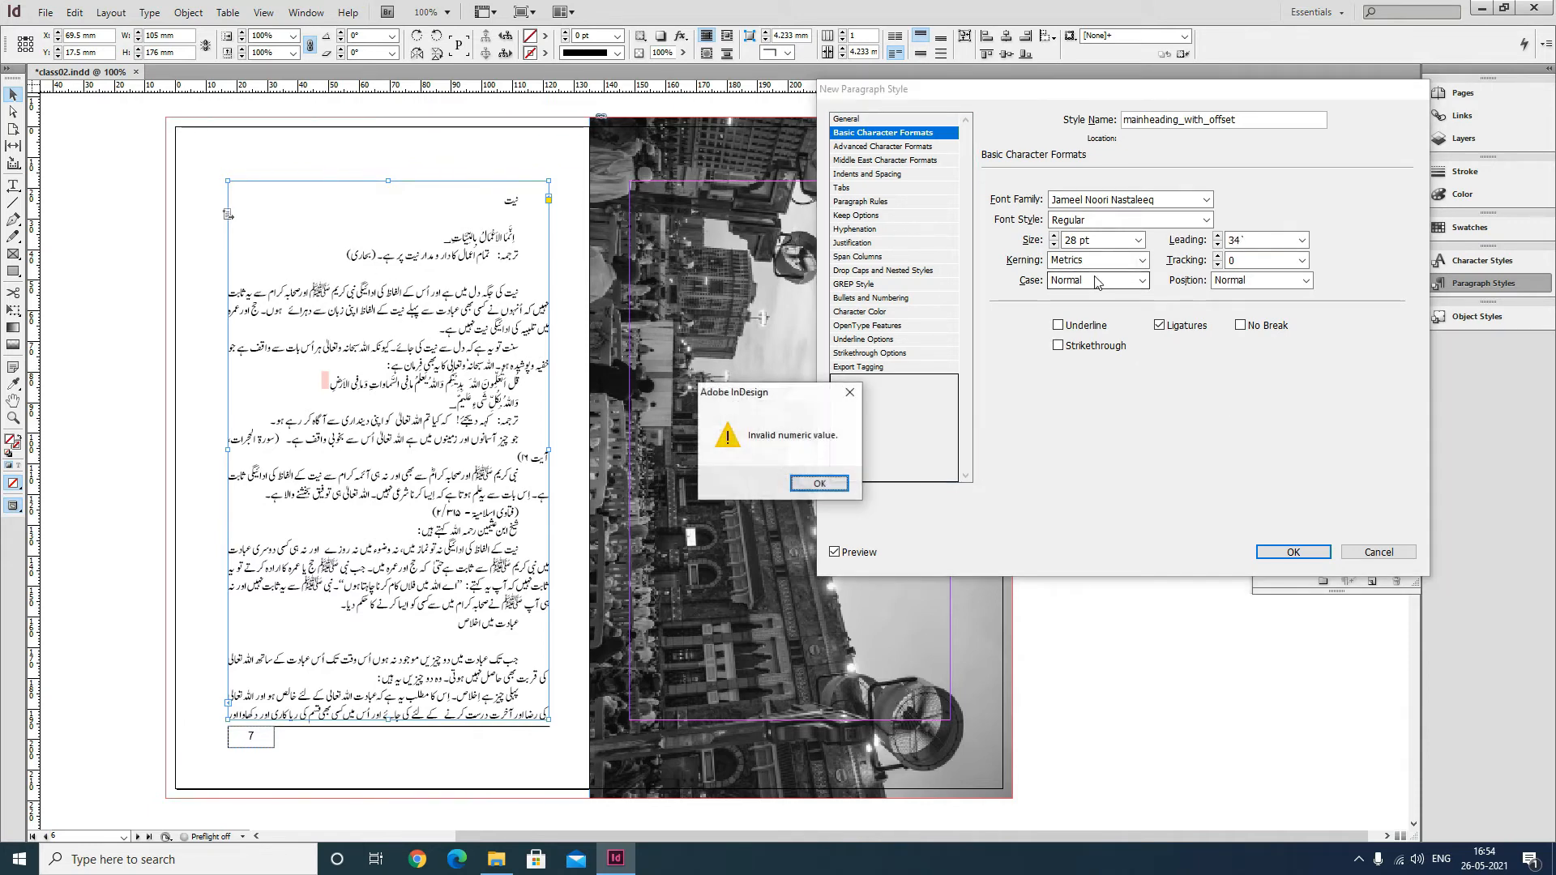
click(819, 484)
text(34)
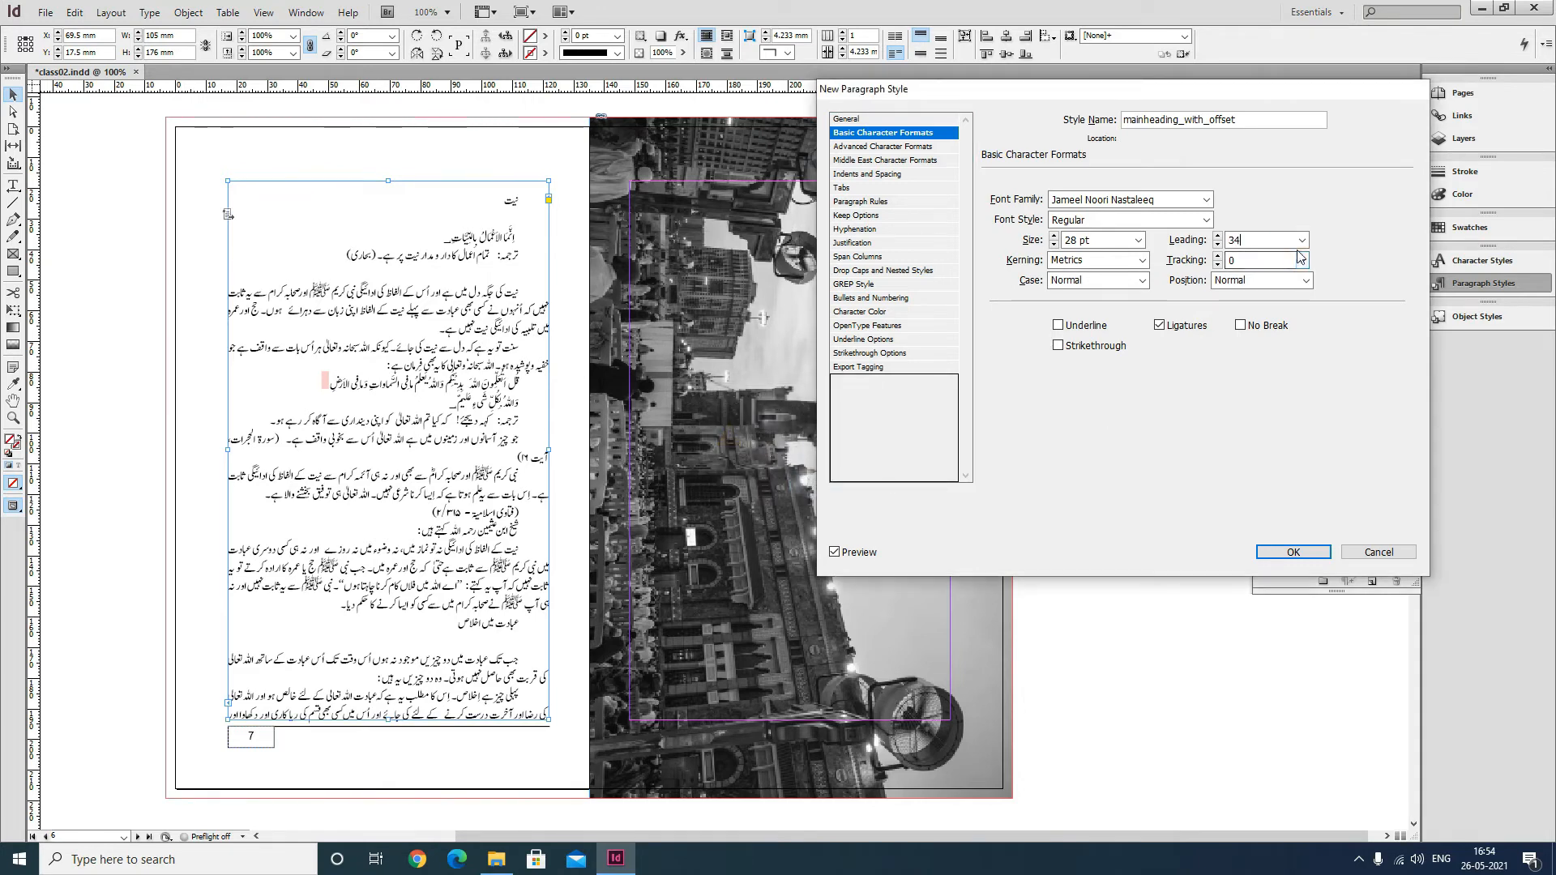
key(Tab)
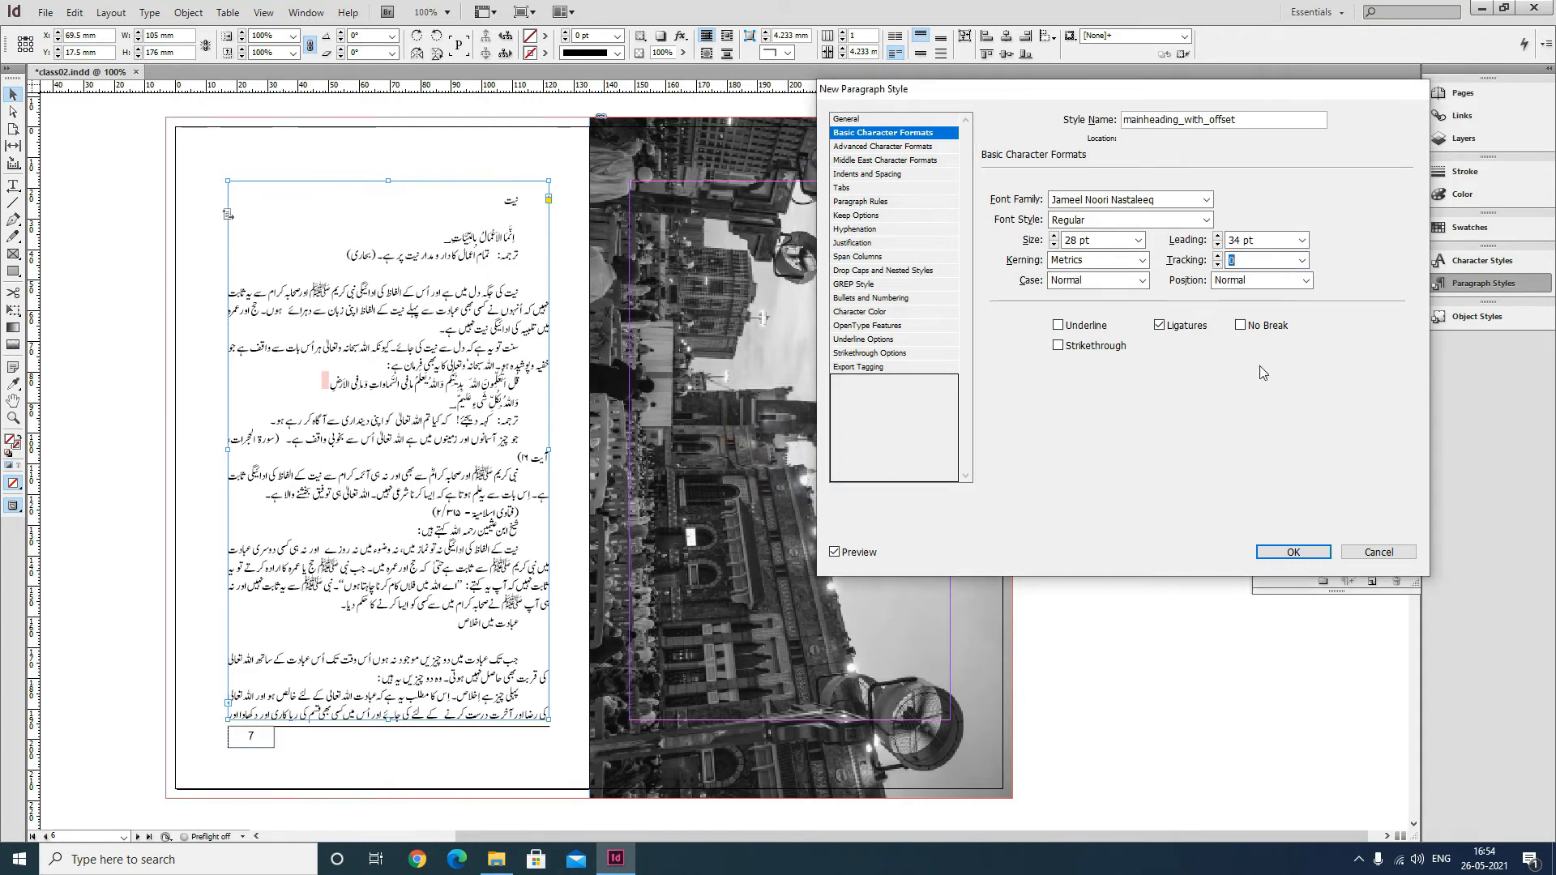
Set the style's paragraph direction to Right-to-Left with centred alignment.
click(894, 175)
click(1143, 201)
click(1146, 216)
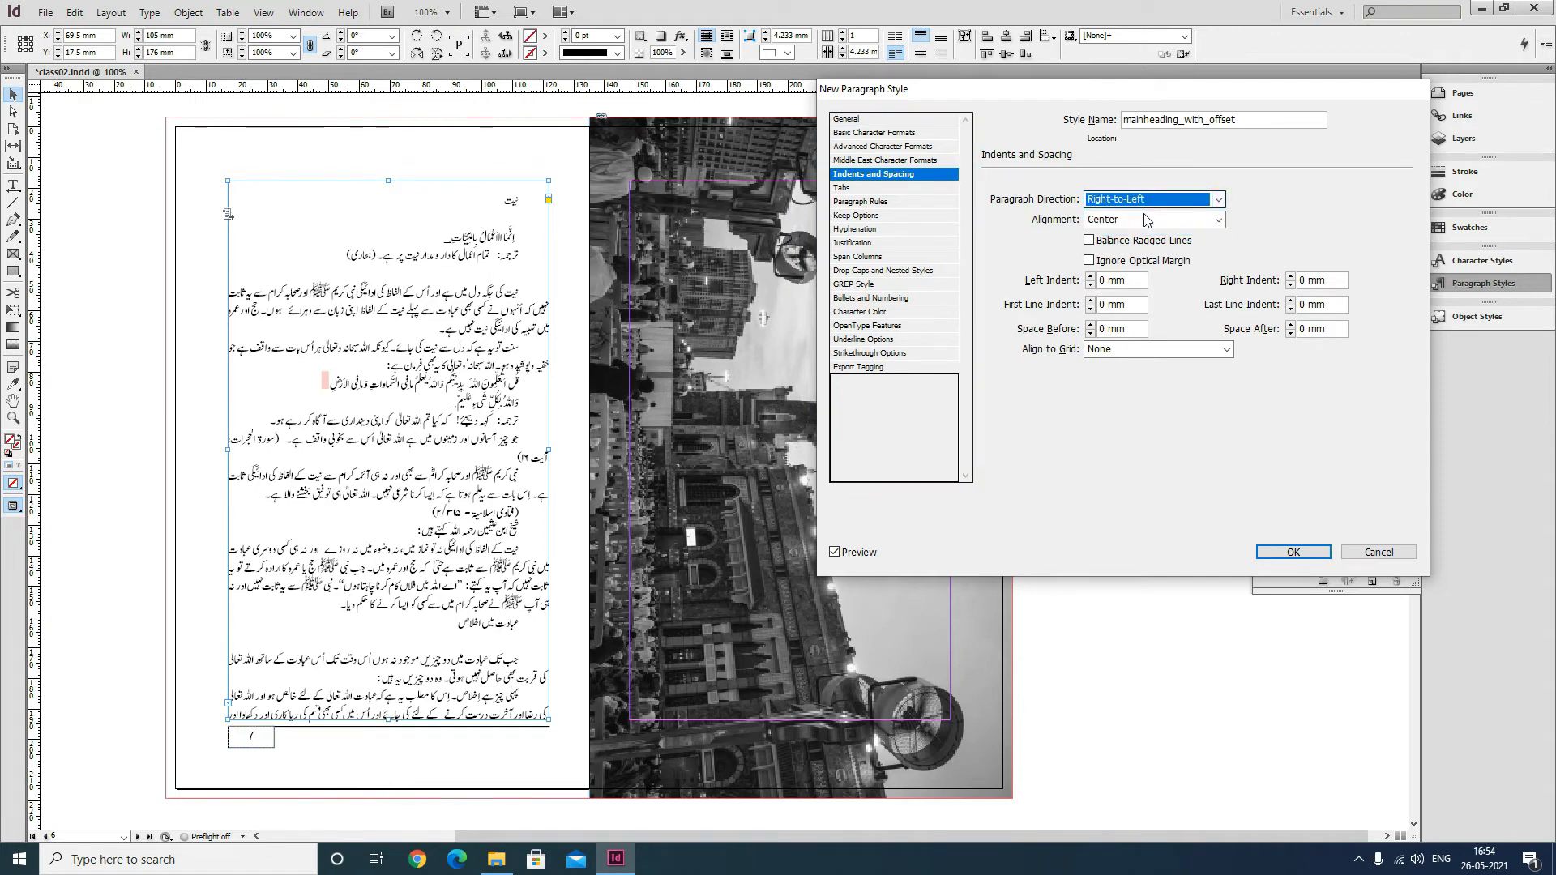
click(1146, 219)
click(1126, 245)
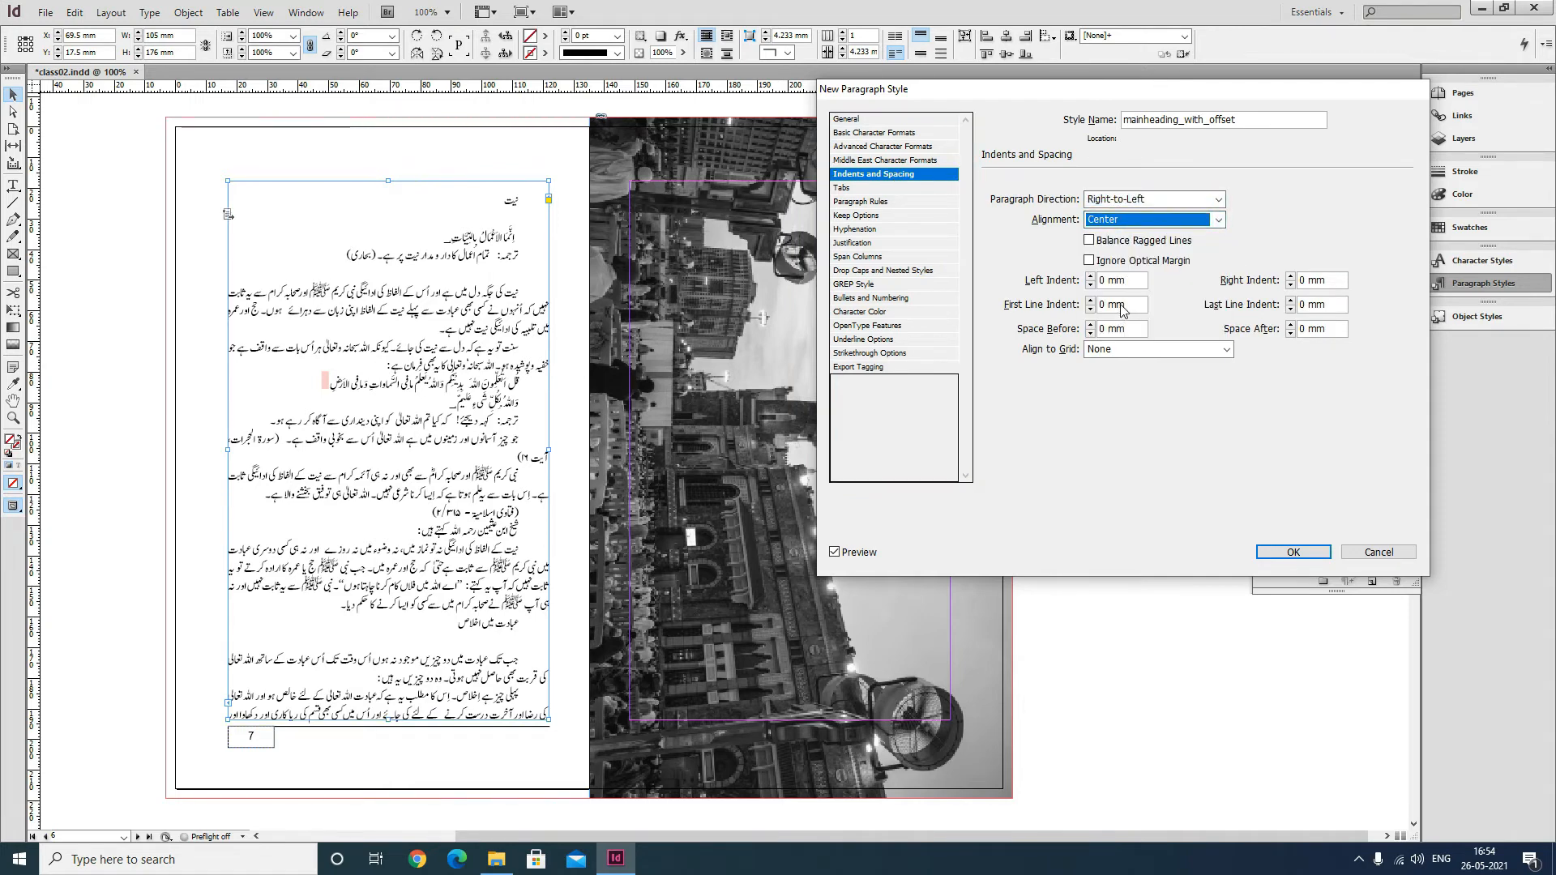
Turn on a paragraph rule above with 0 pt weight and Keep In Frame enabled.
click(901, 190)
click(891, 202)
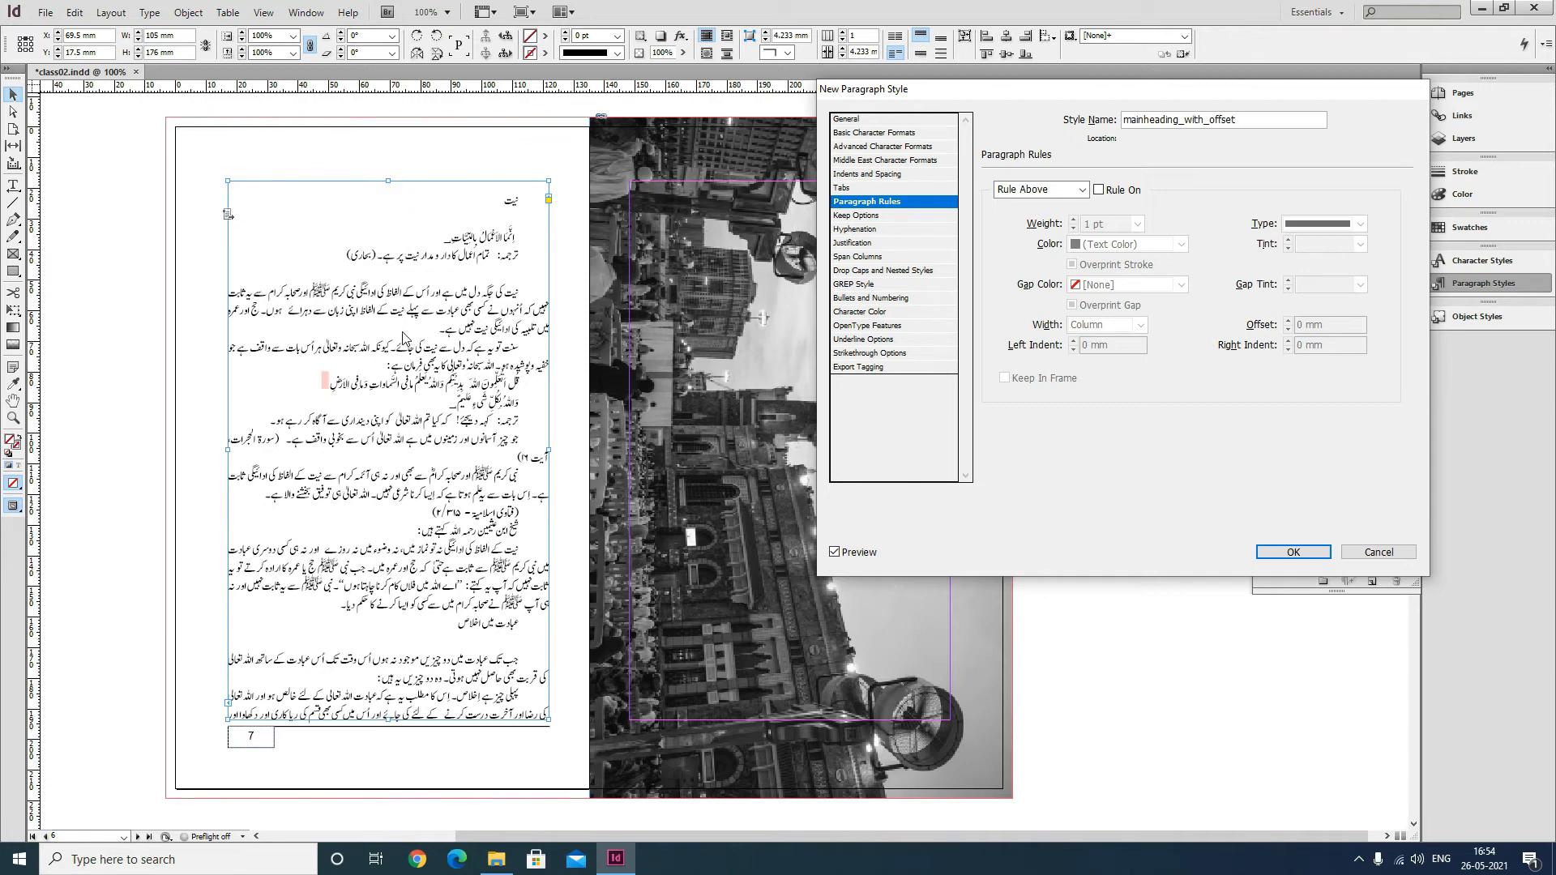
click(1099, 192)
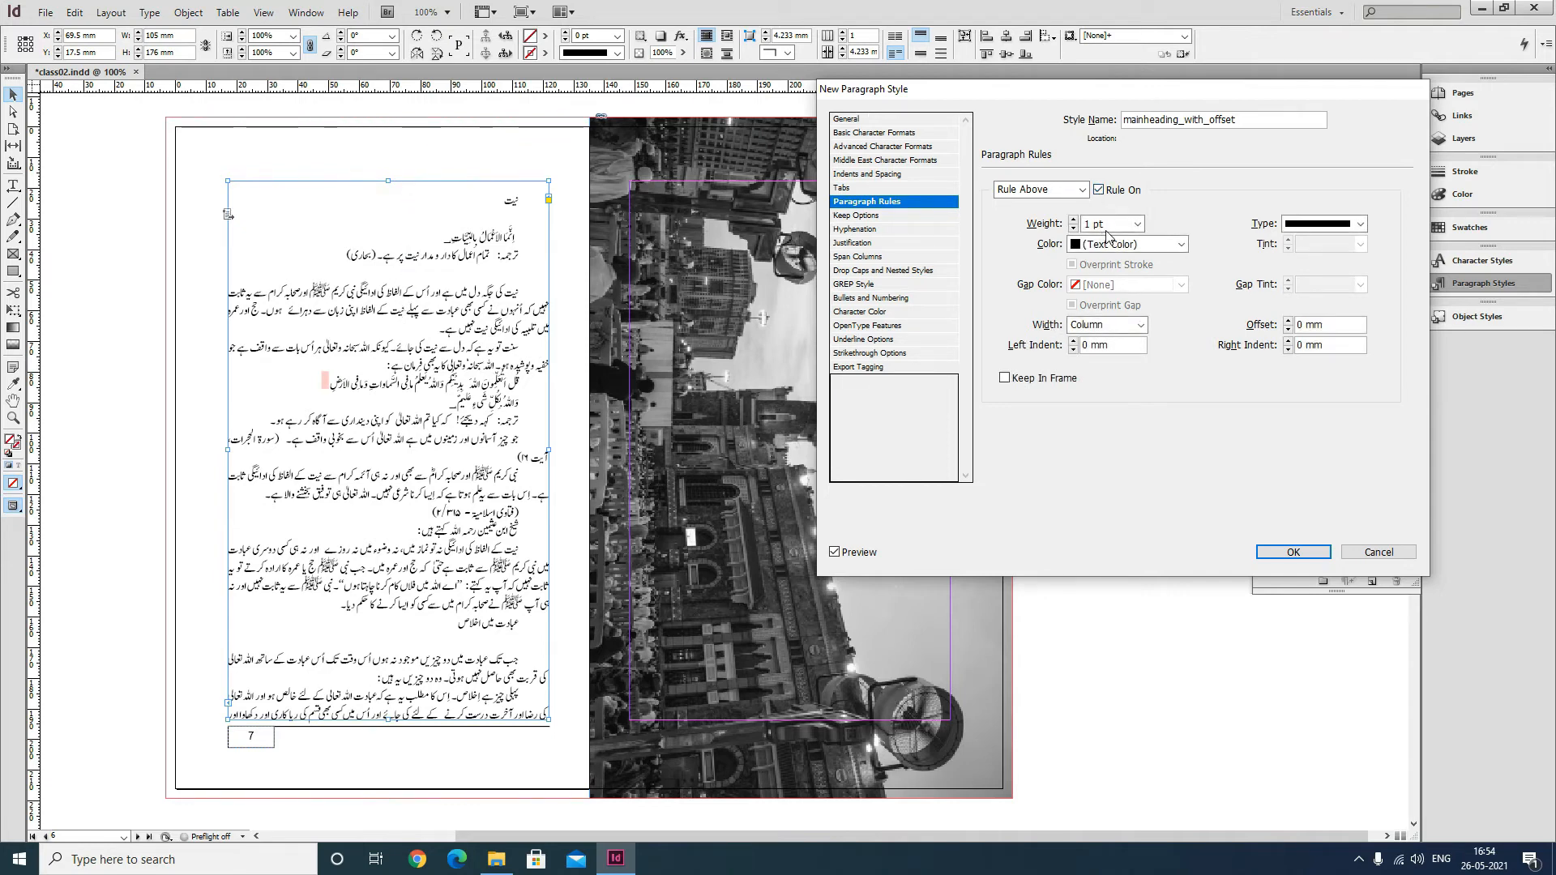
click(1137, 225)
click(1128, 242)
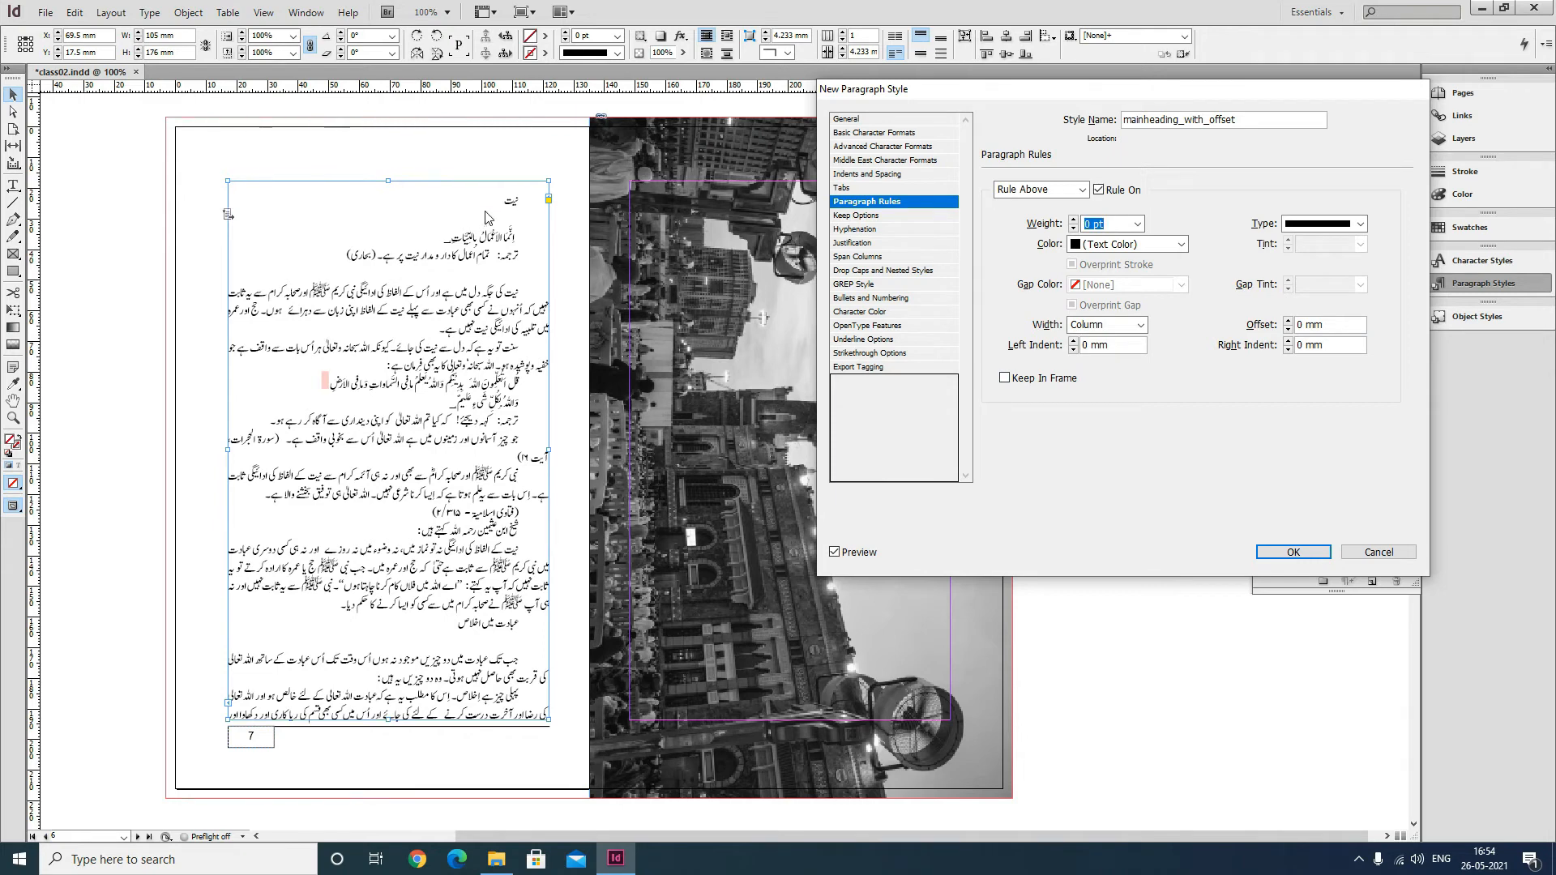
click(1004, 378)
Open Calculator and compute 17 × 6 for the rule offset.
drag(1253, 333, 1234, 337)
key(super)
text(calc)
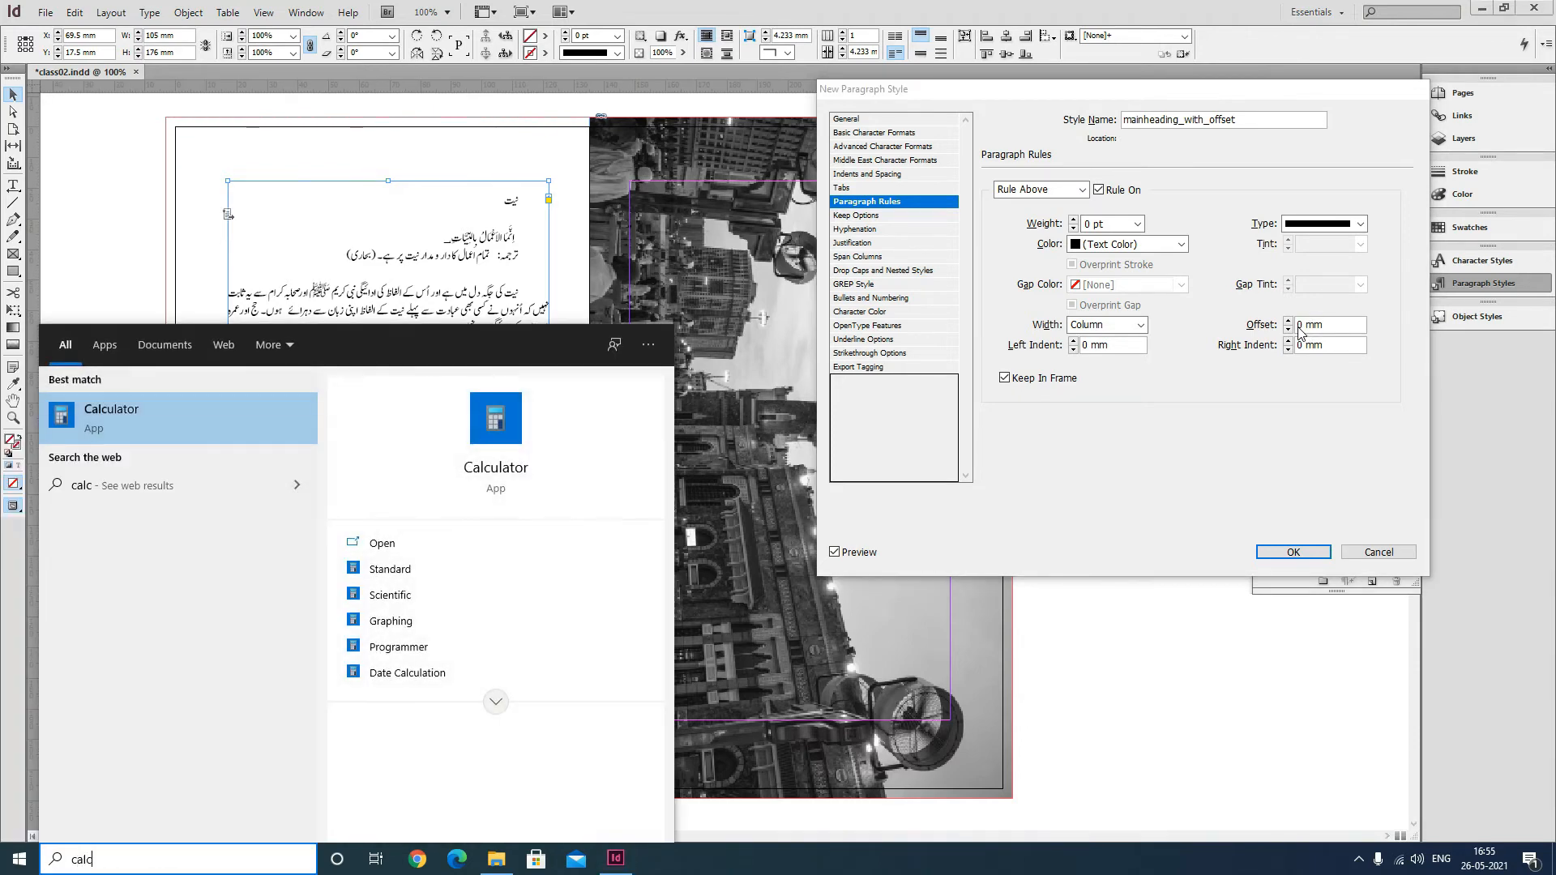
key(Return)
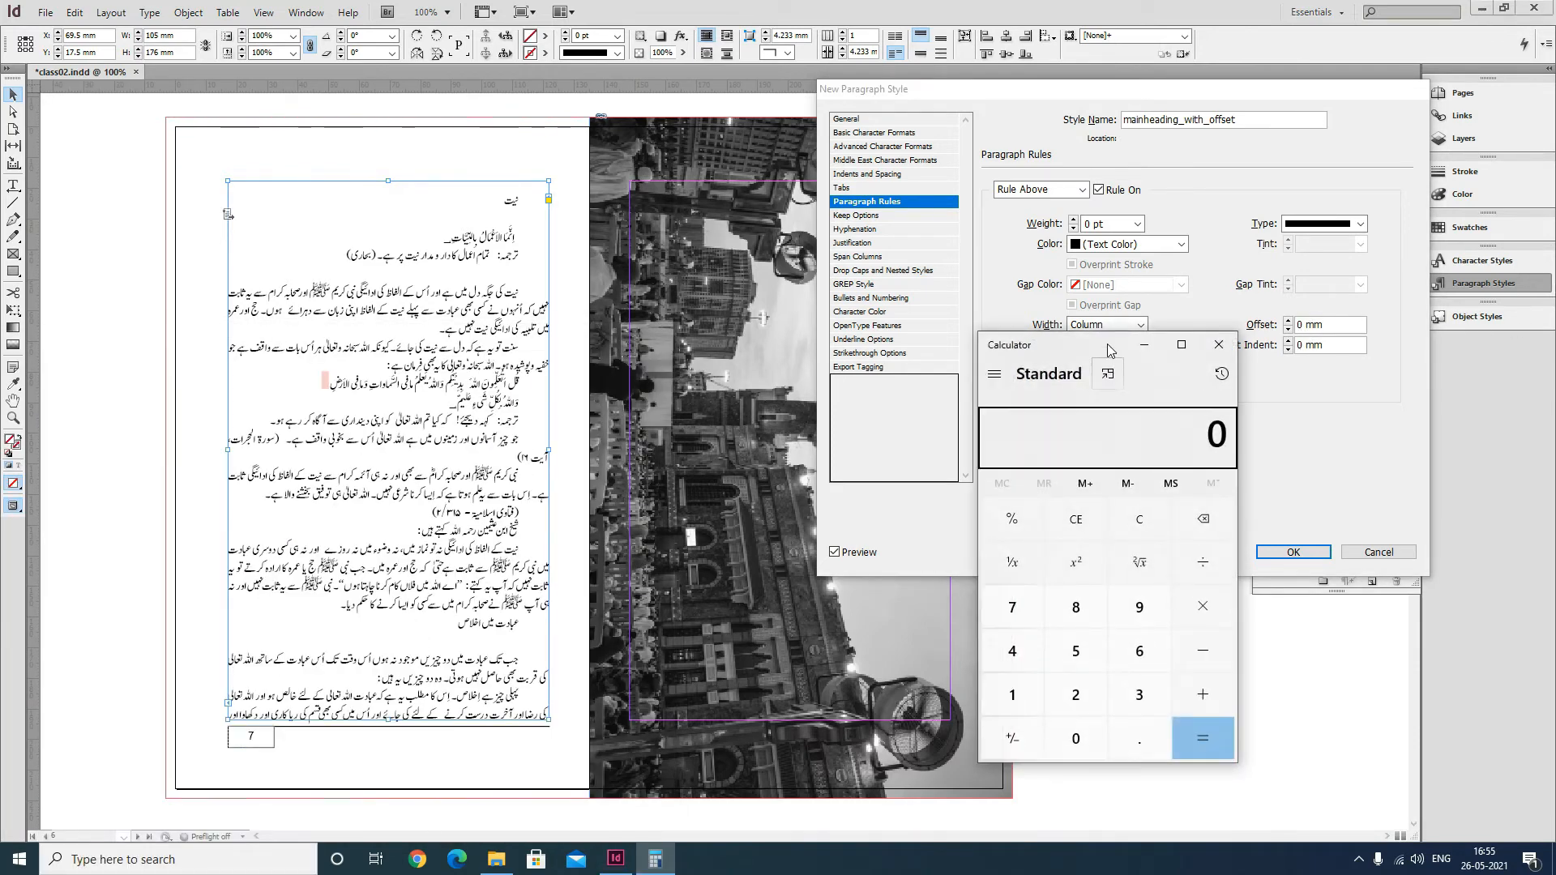
drag(1107, 350, 348, 286)
text(17)
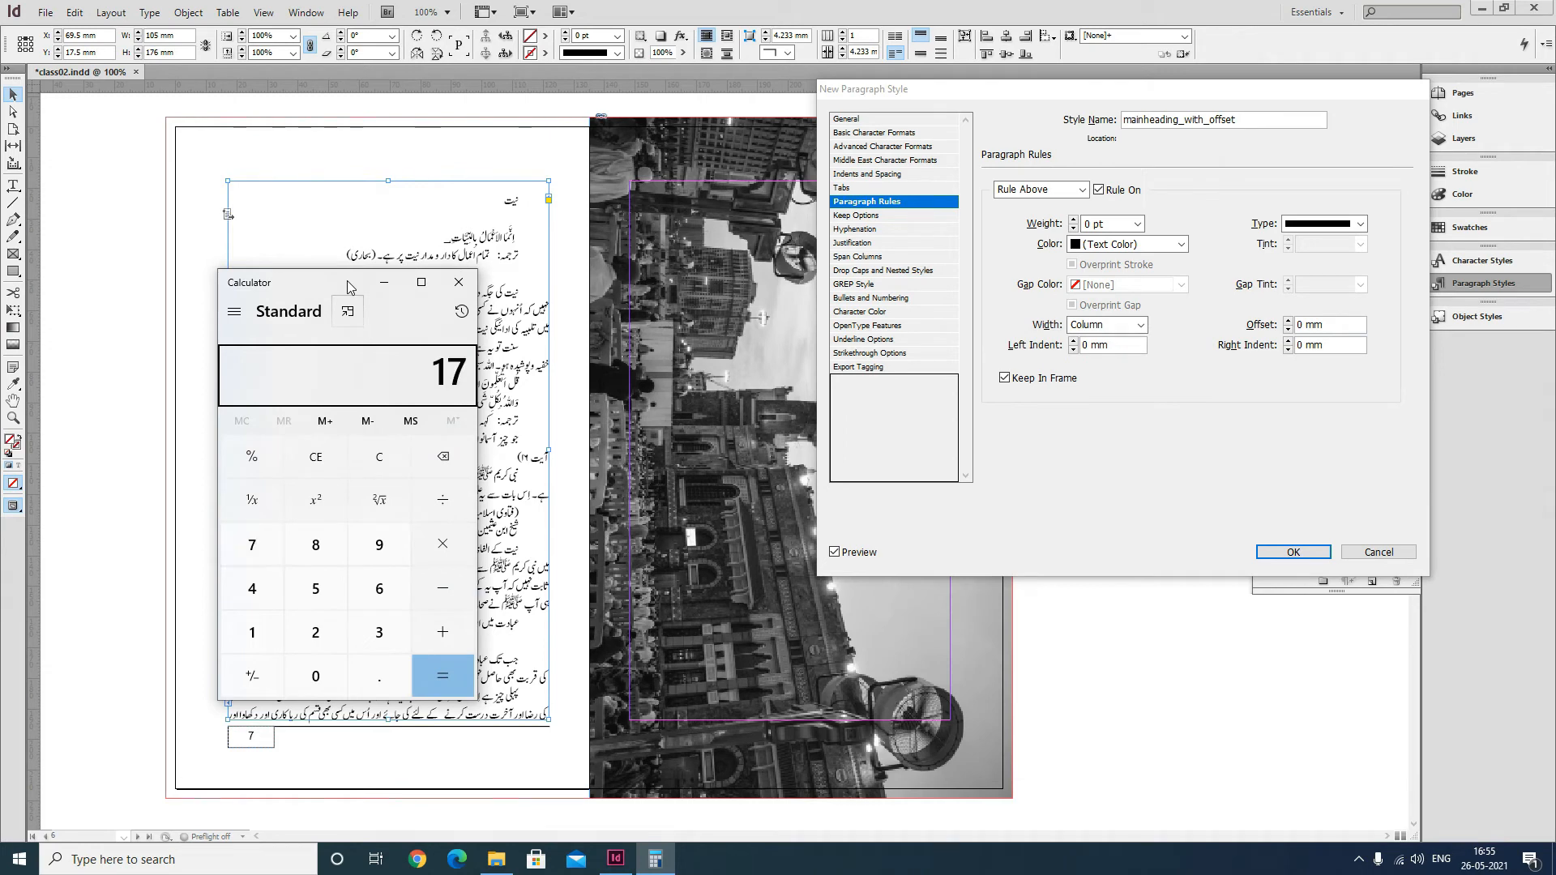
text(*)
text(6)
key(Return)
click(460, 282)
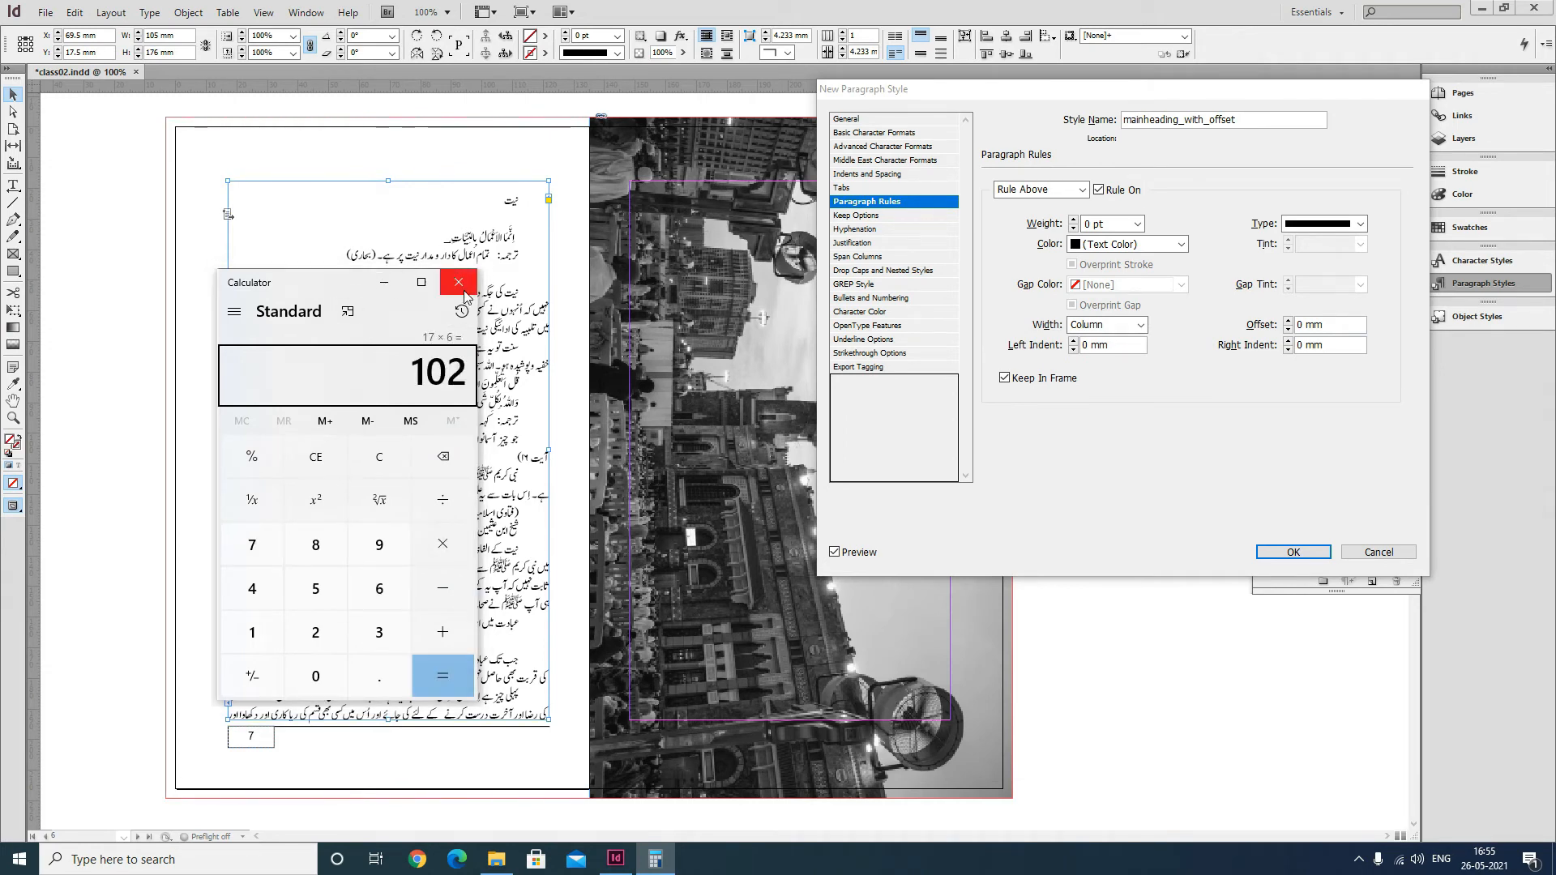
Set the rule above's offset to 102 pt and save the new paragraph style.
drag(1349, 328, 1264, 328)
text(102pt)
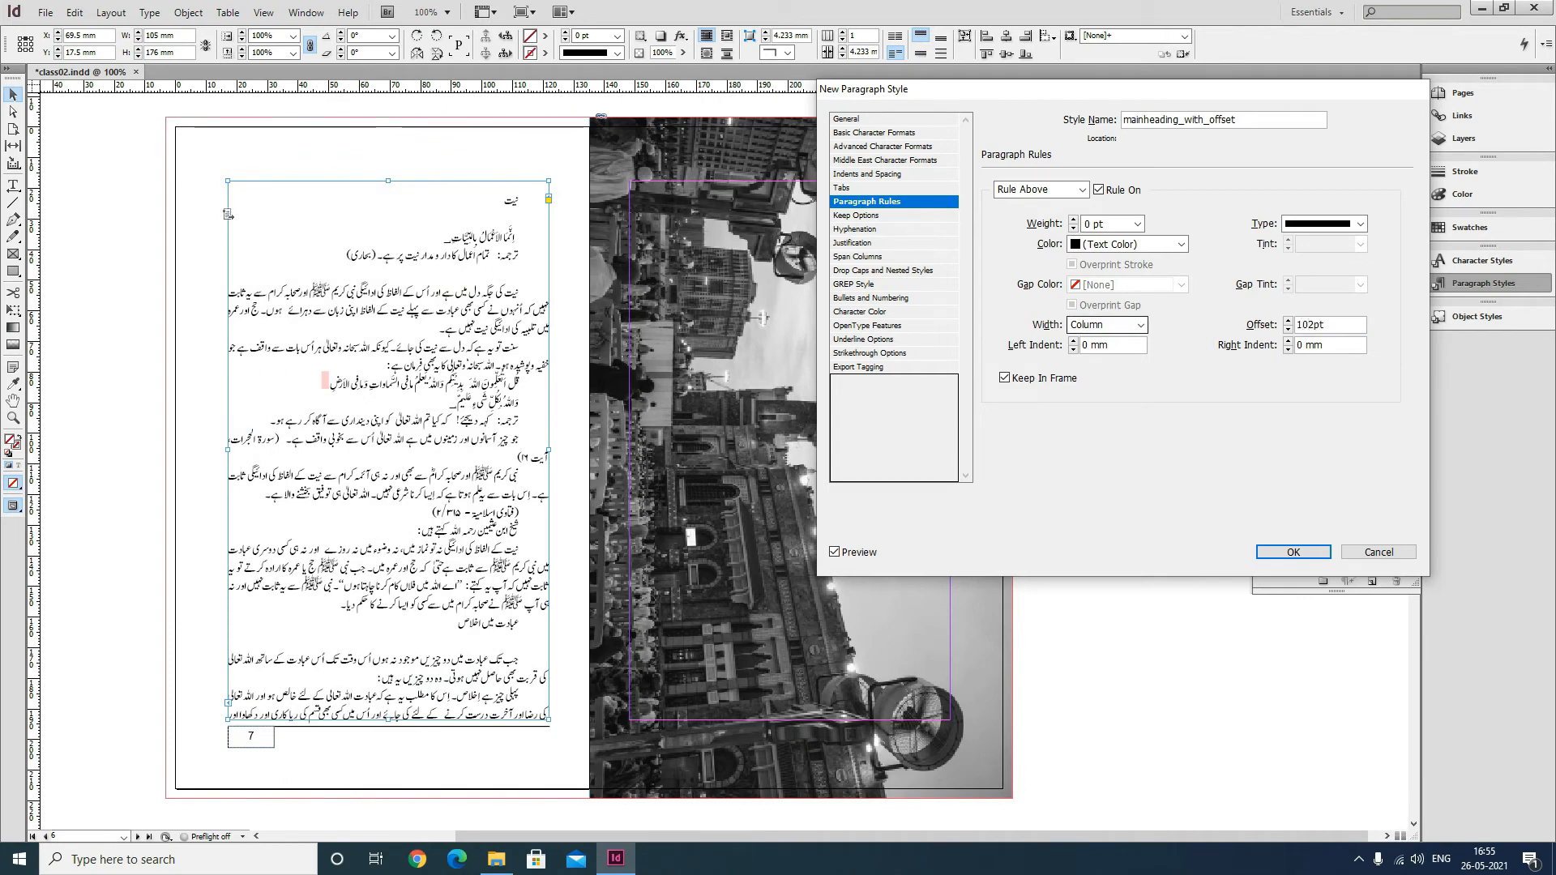
key(Tab)
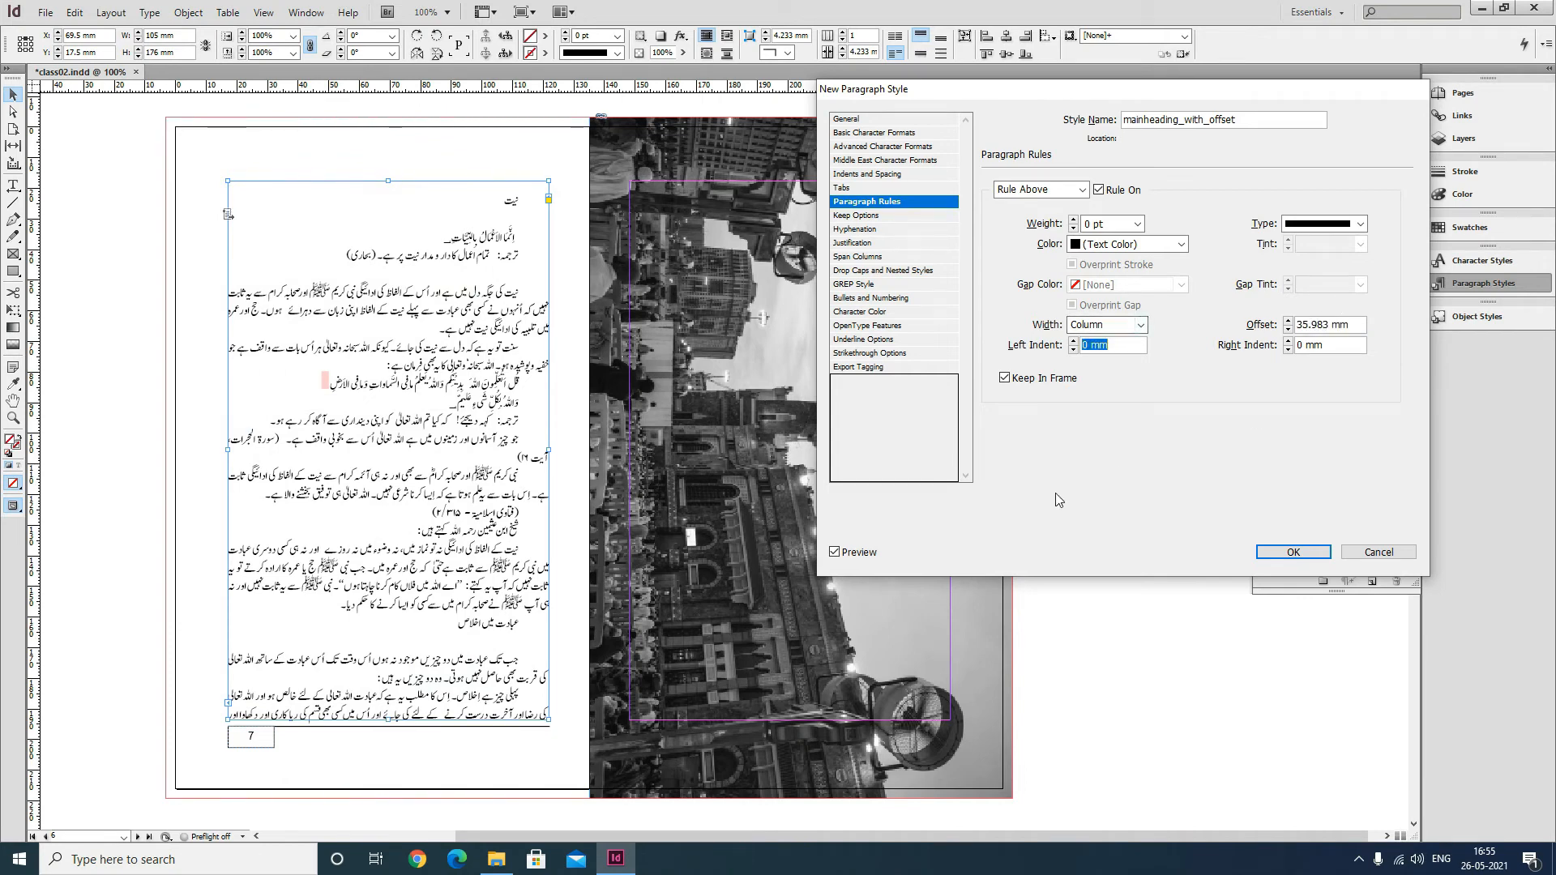
click(1305, 556)
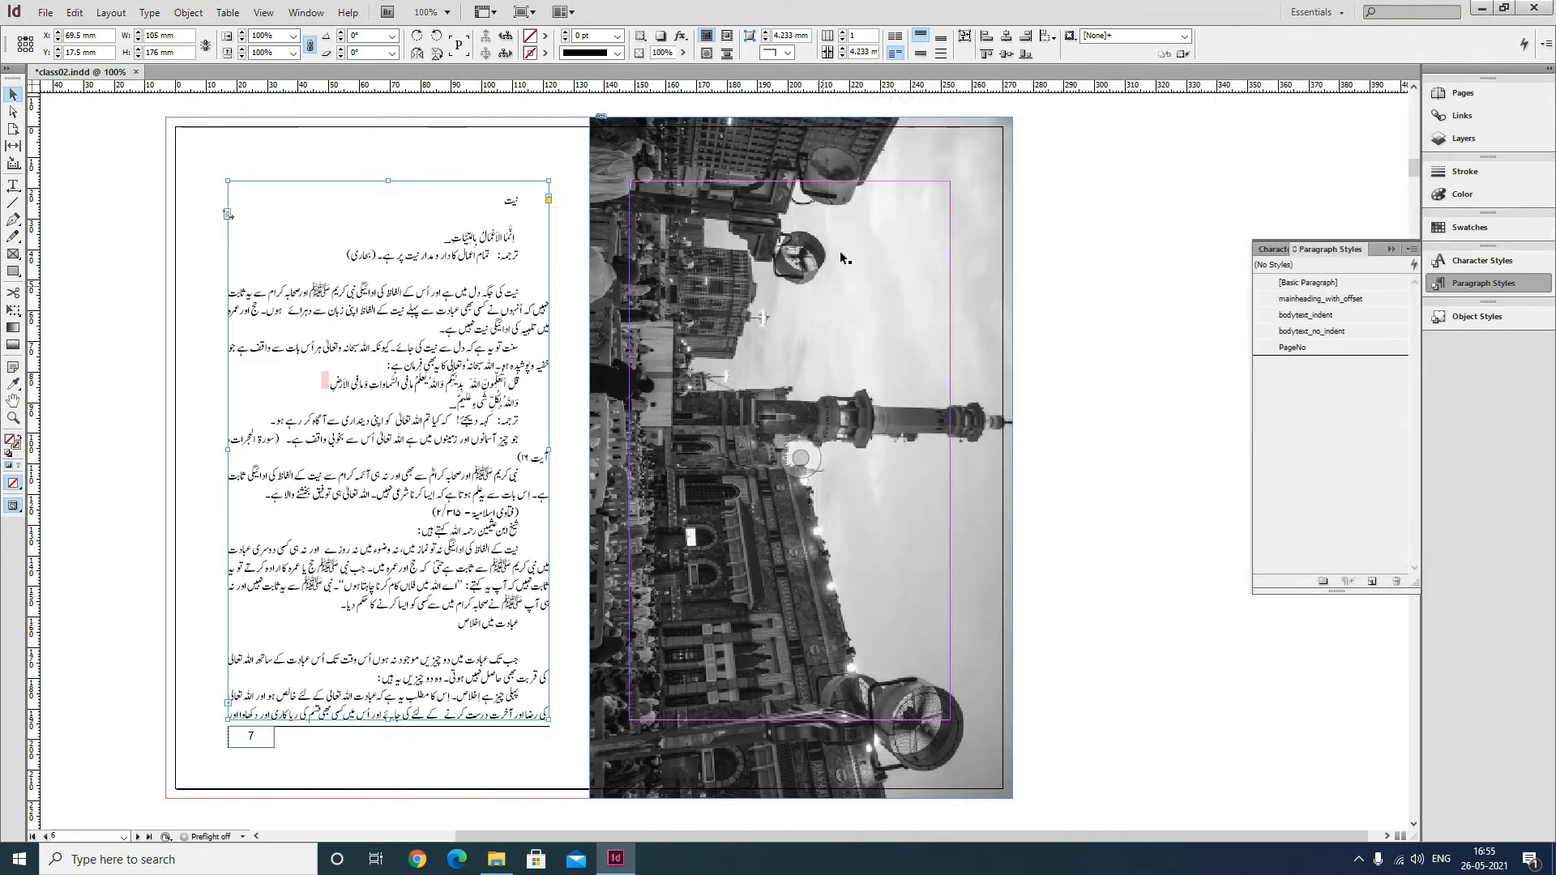
Apply the mainheading_with_offset style to the نیت heading on page 7.
click(14, 186)
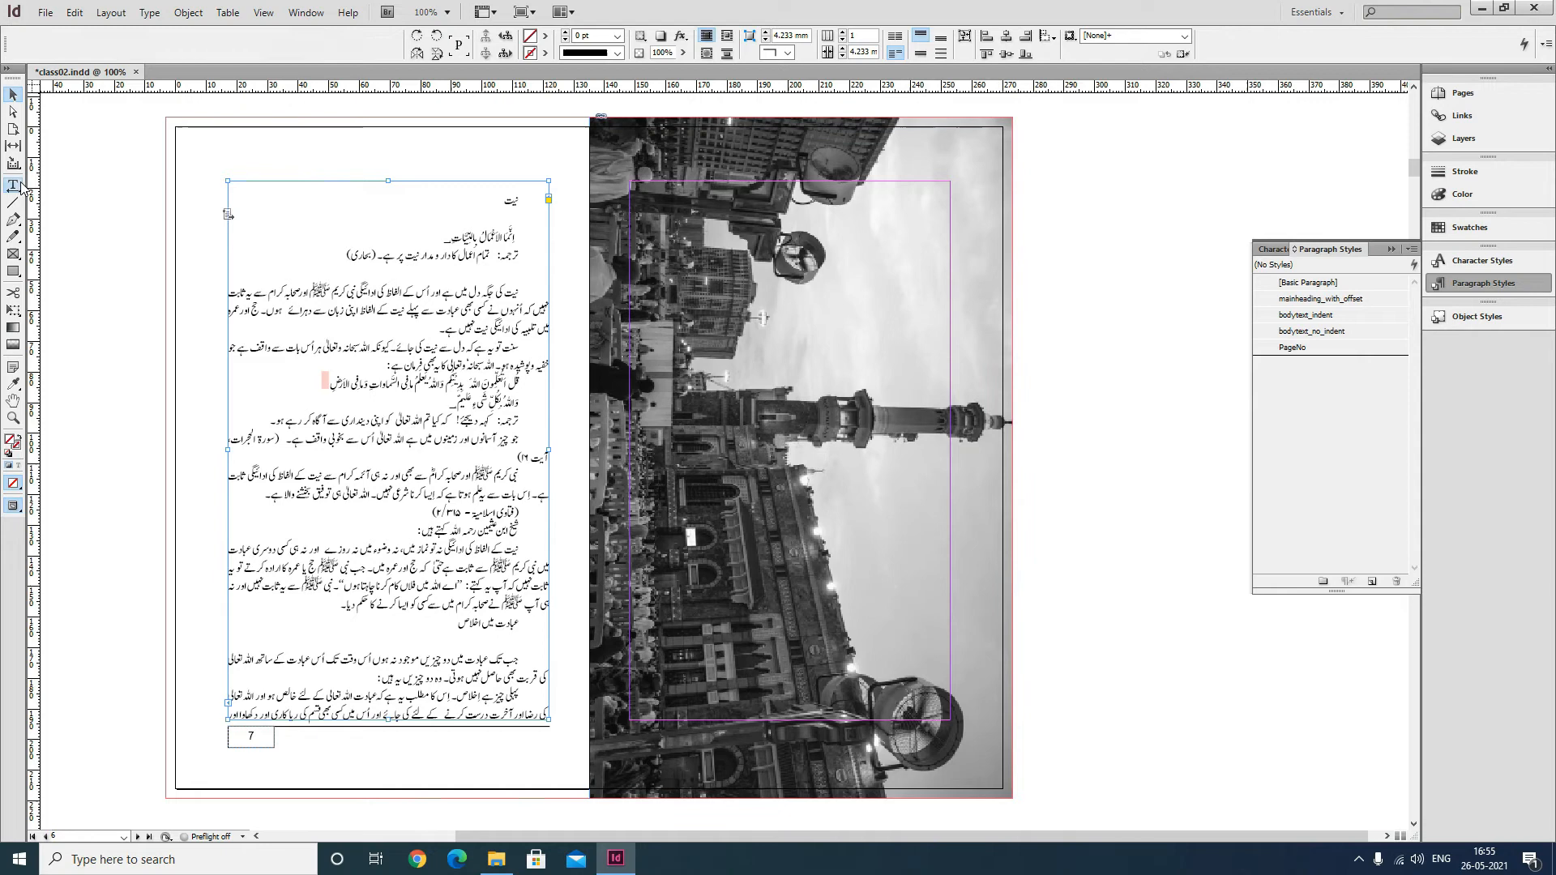
double_click(527, 197)
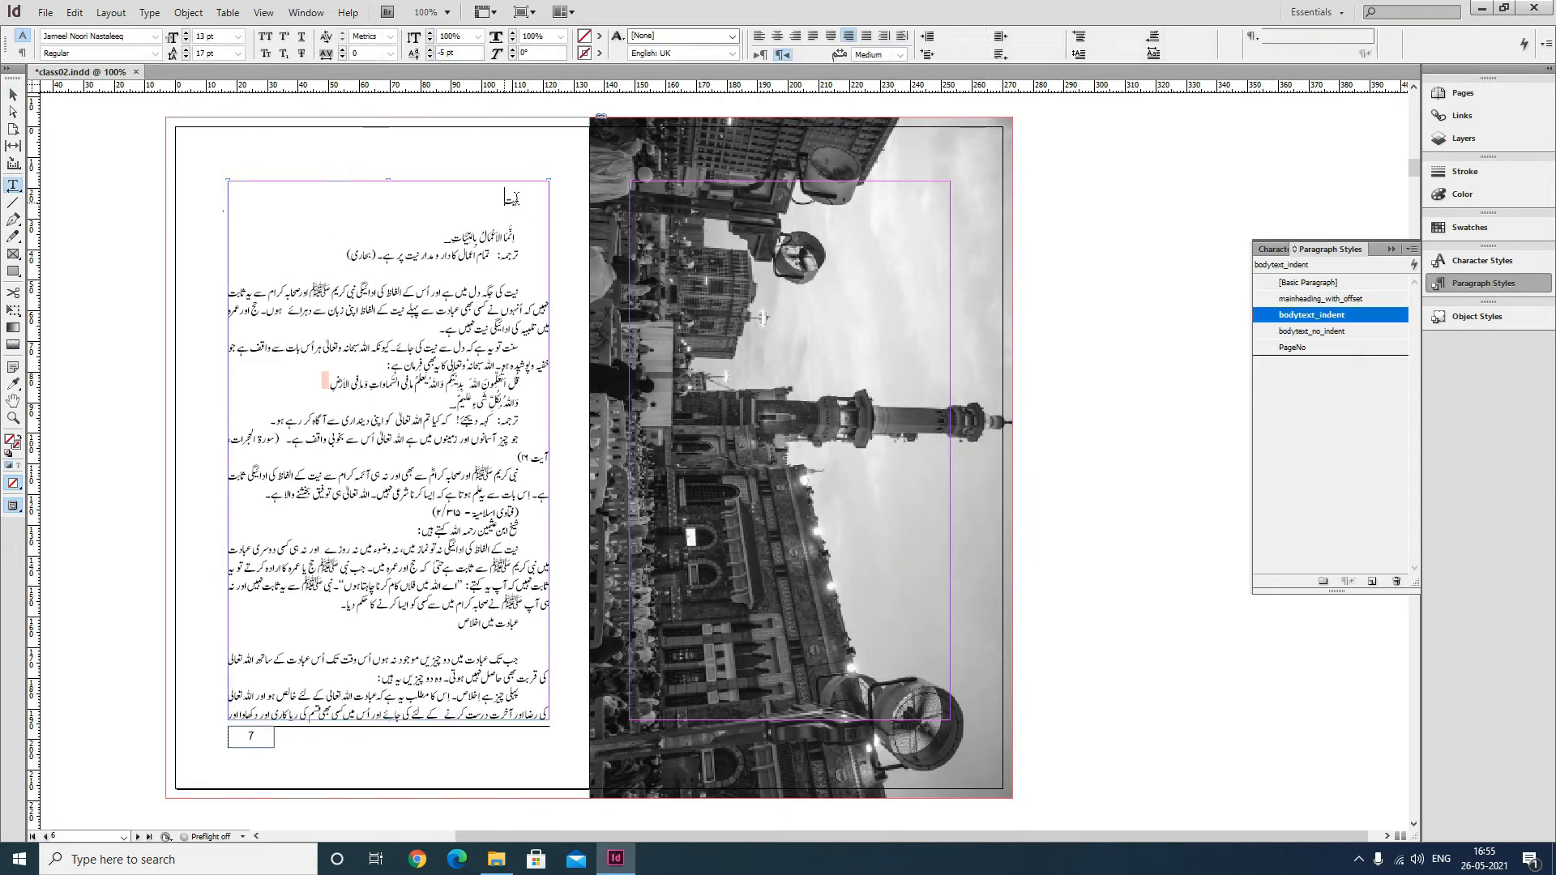
click(1349, 303)
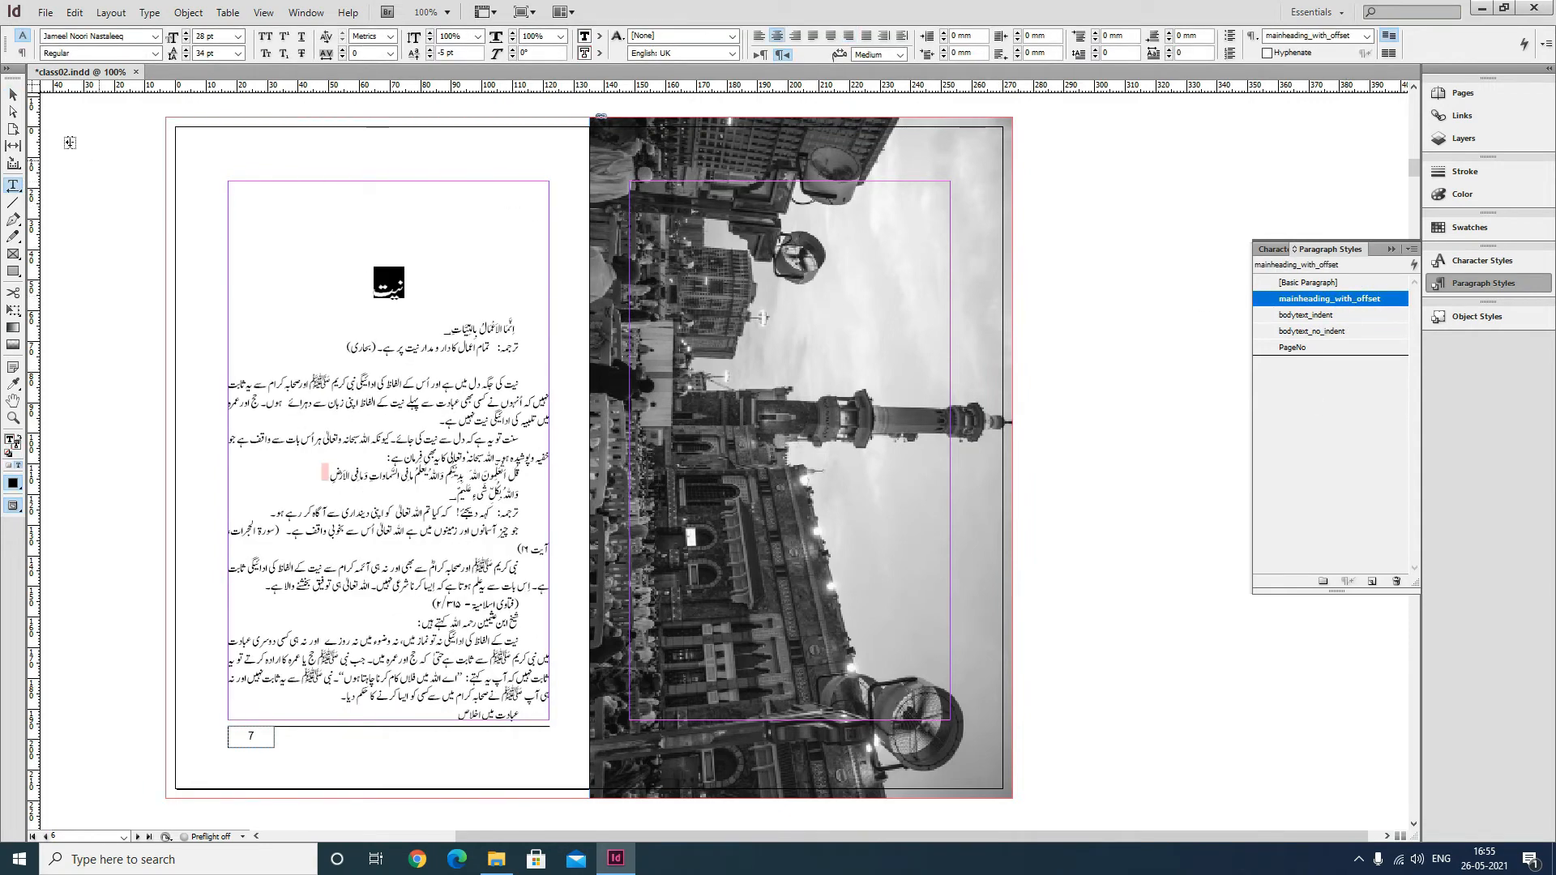
Select the text frame on page 7 and save the document.
click(13, 95)
click(347, 330)
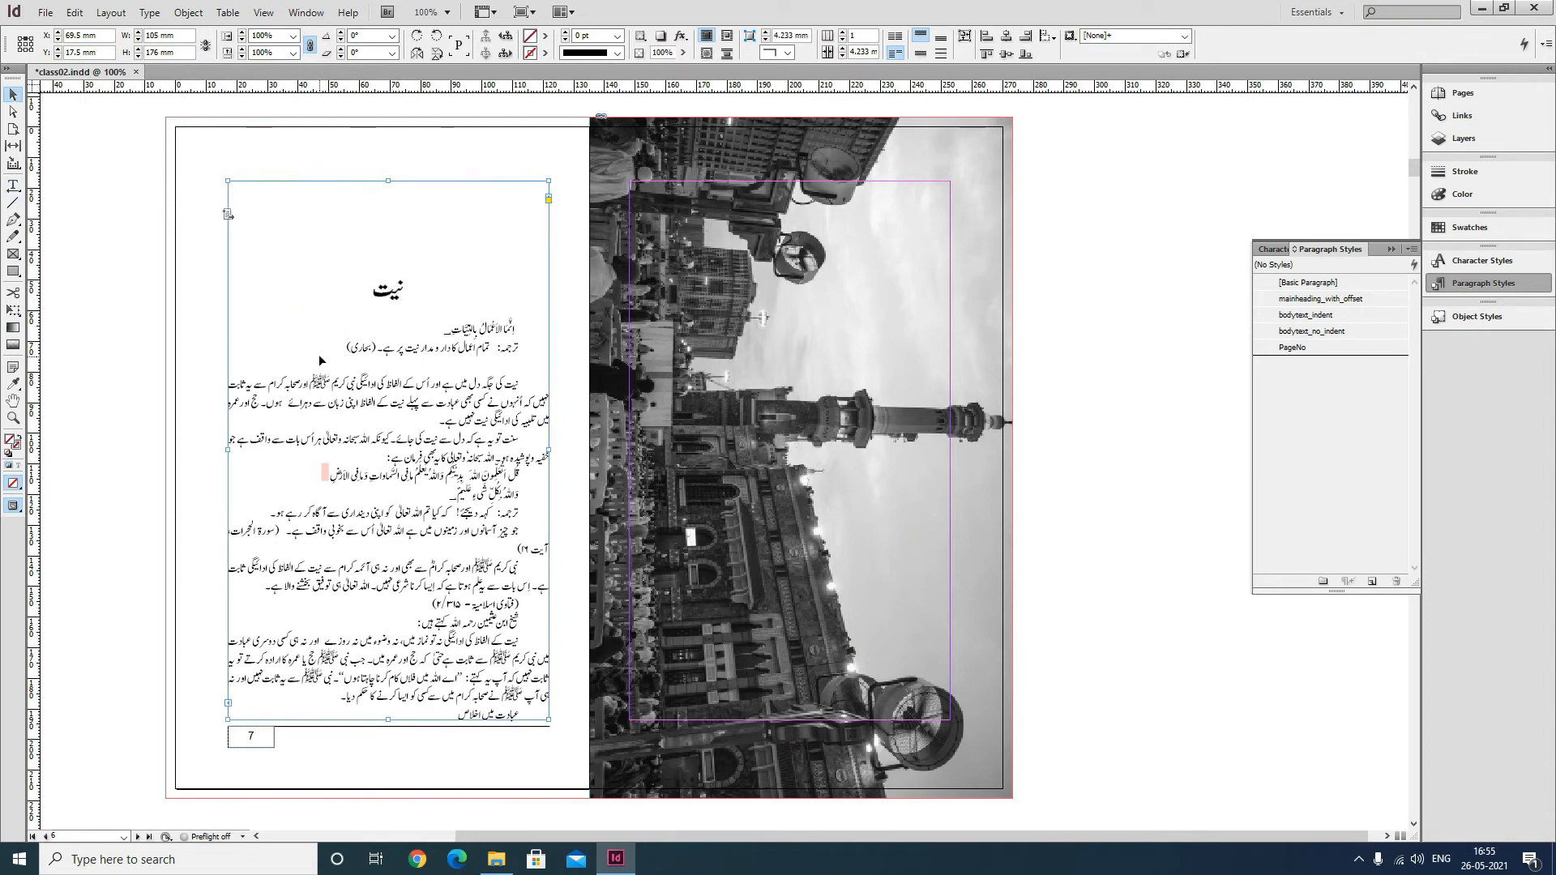
key(ctrl+s)
click(138, 149)
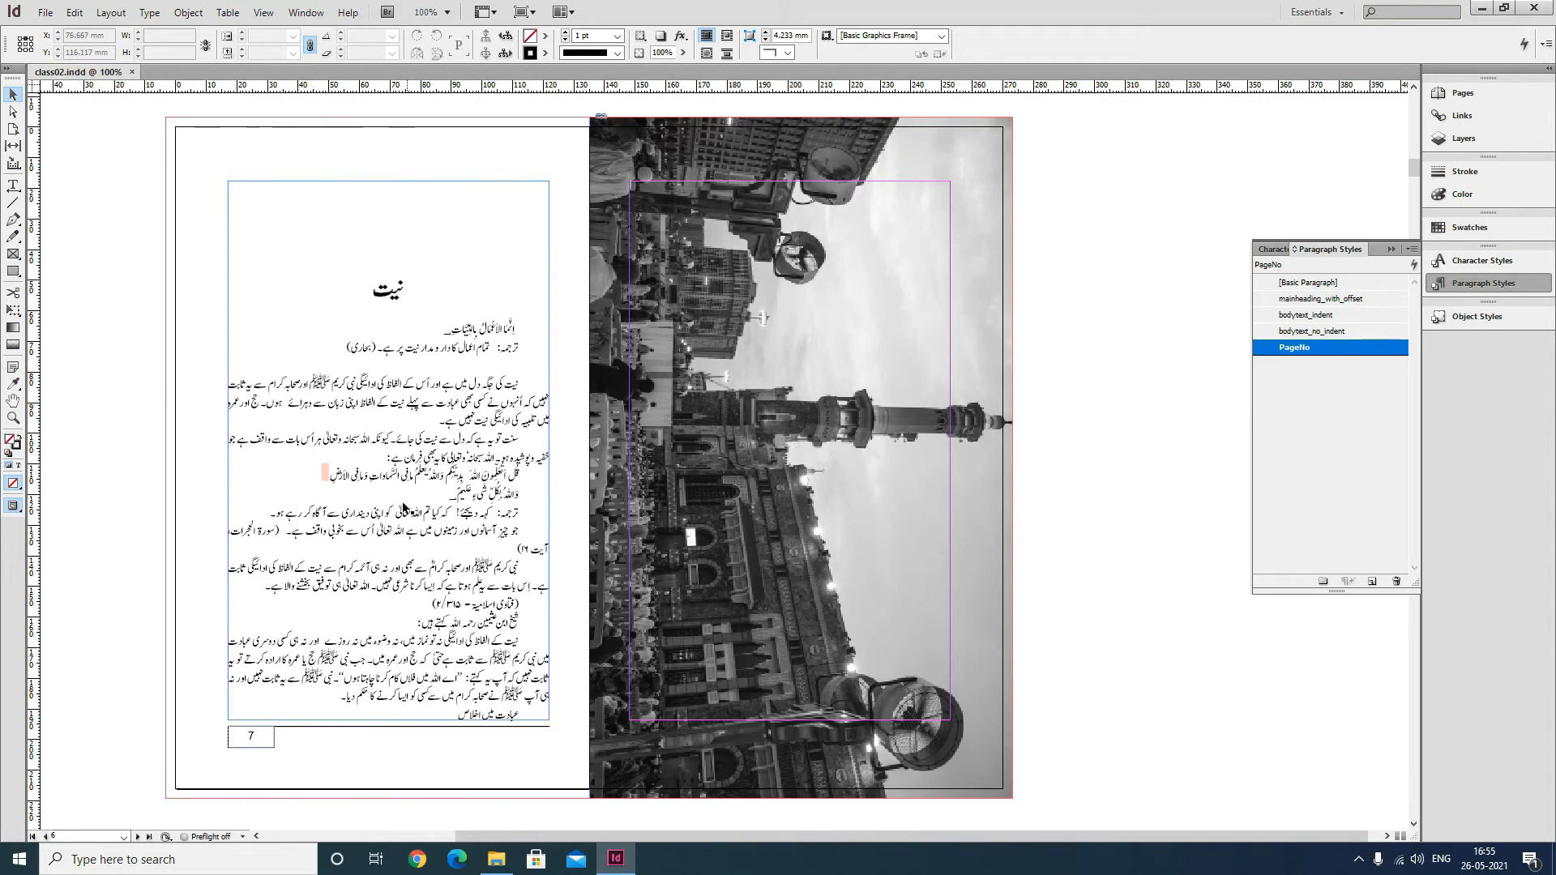
Open the Grids preferences and set the baseline grid increment to 17 pt.
click(75, 12)
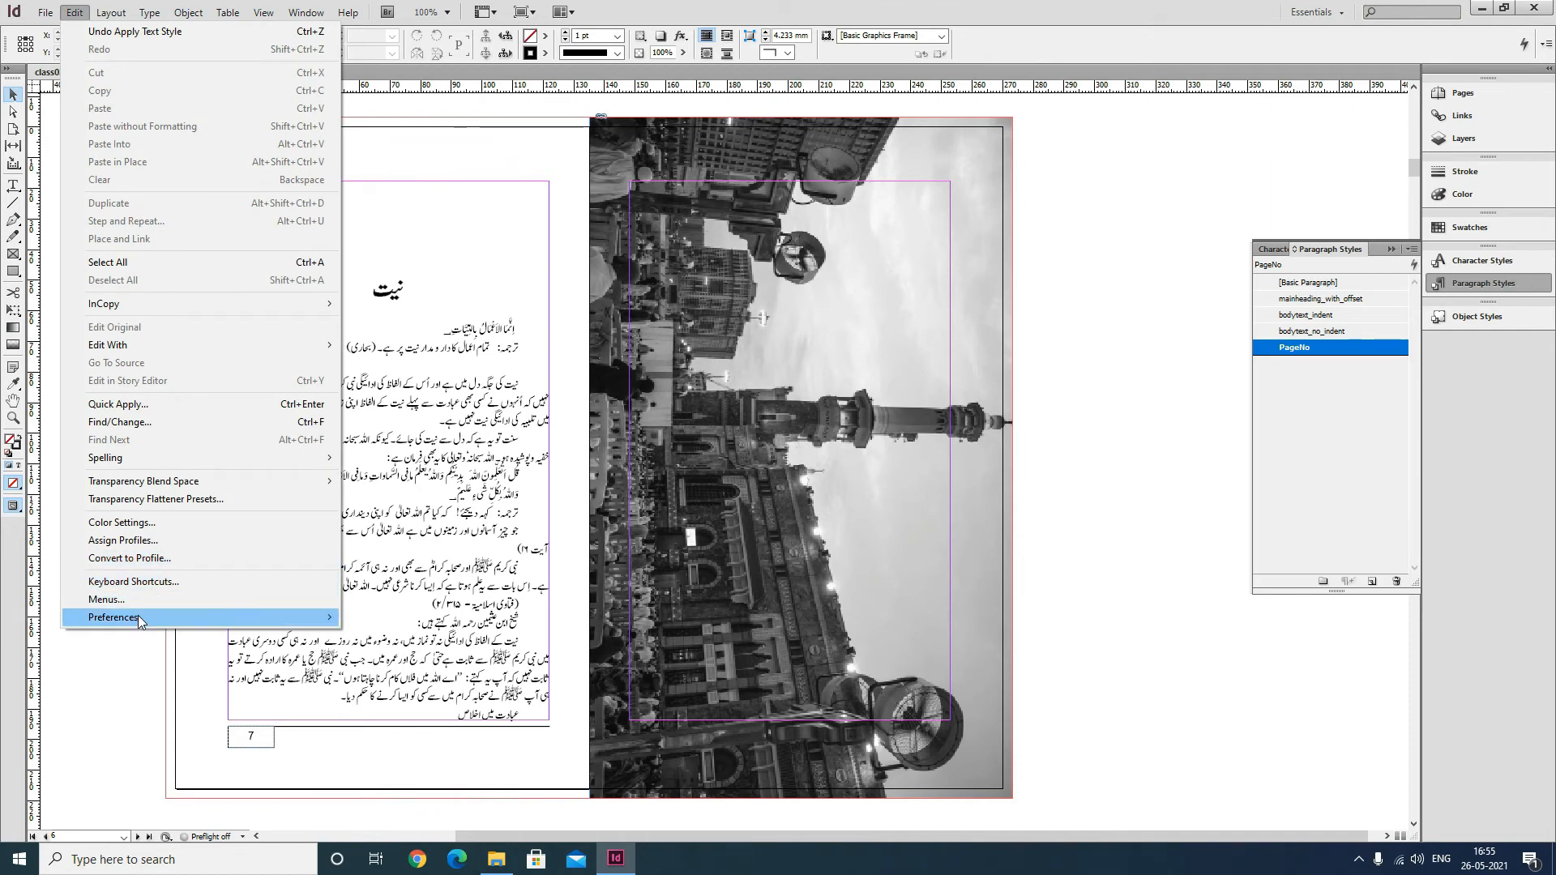
mouse_move(138, 617)
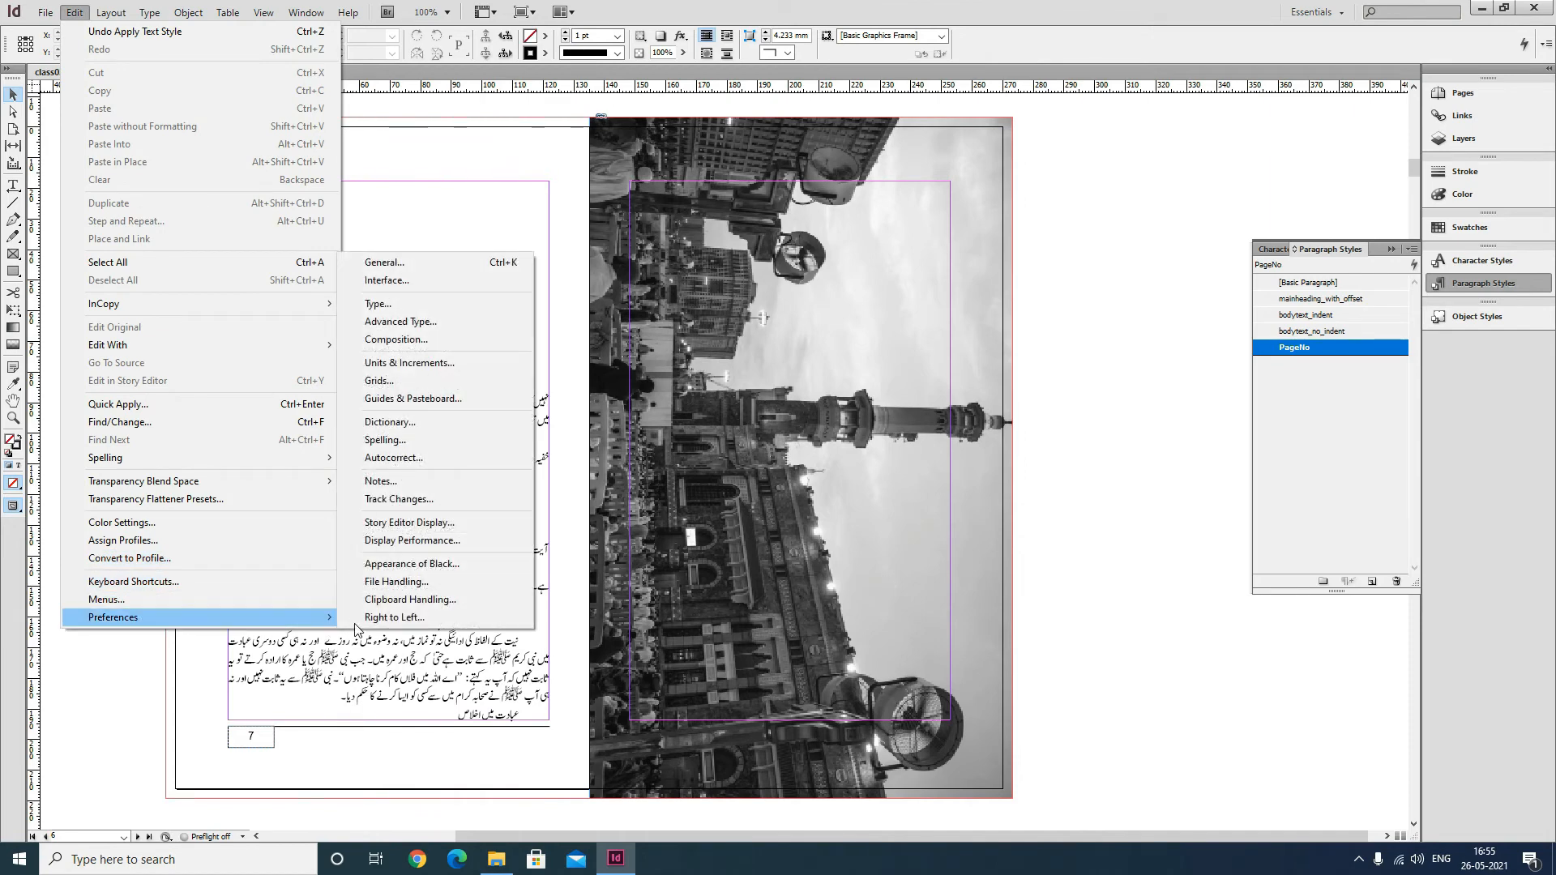
click(413, 388)
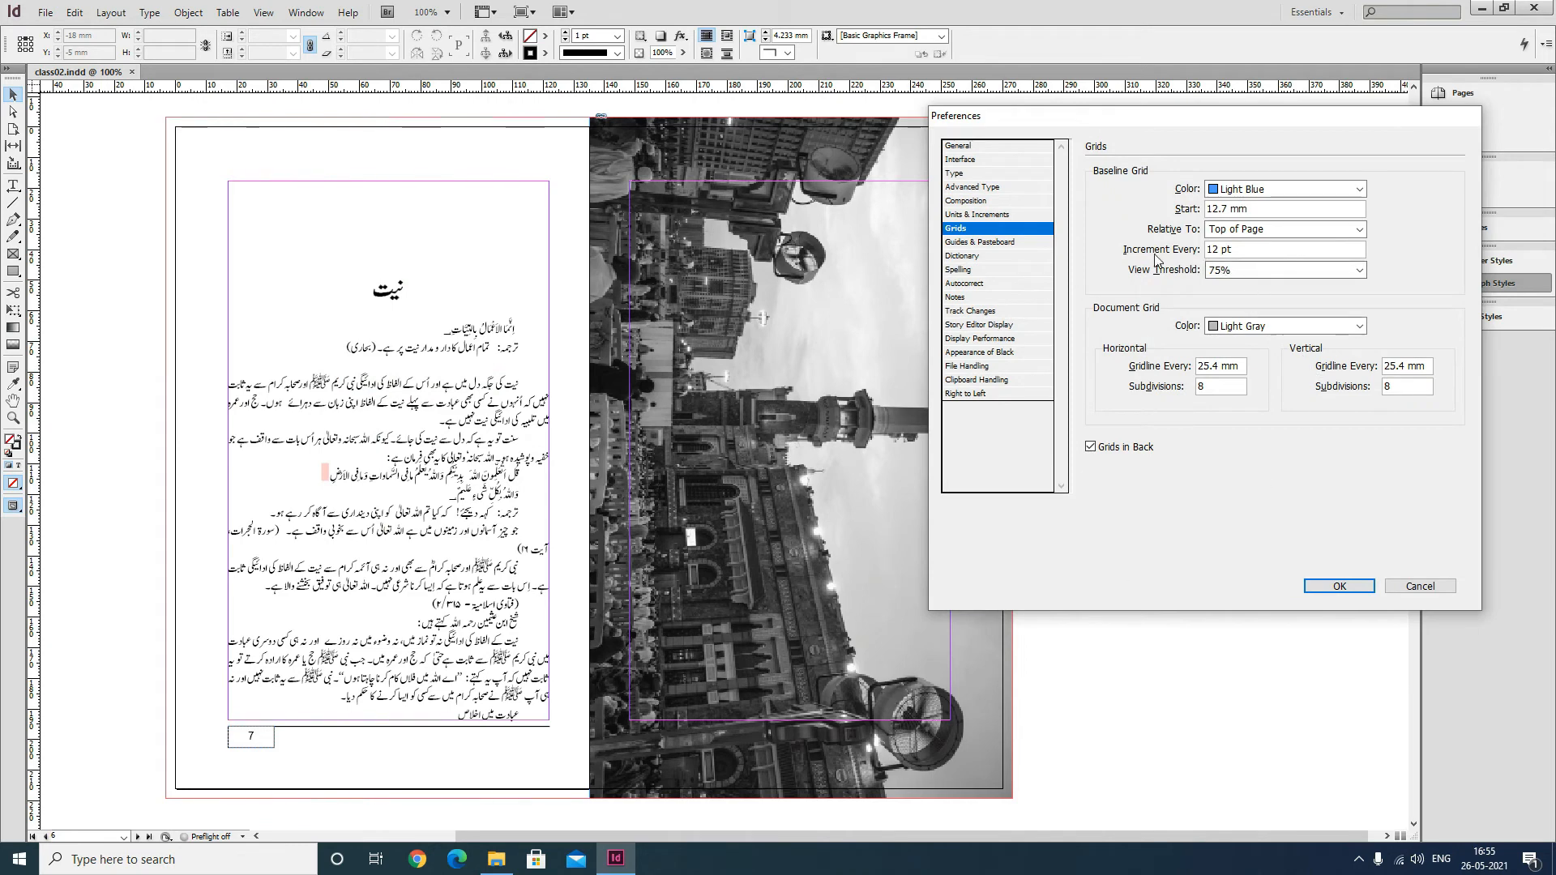
double_click(1224, 250)
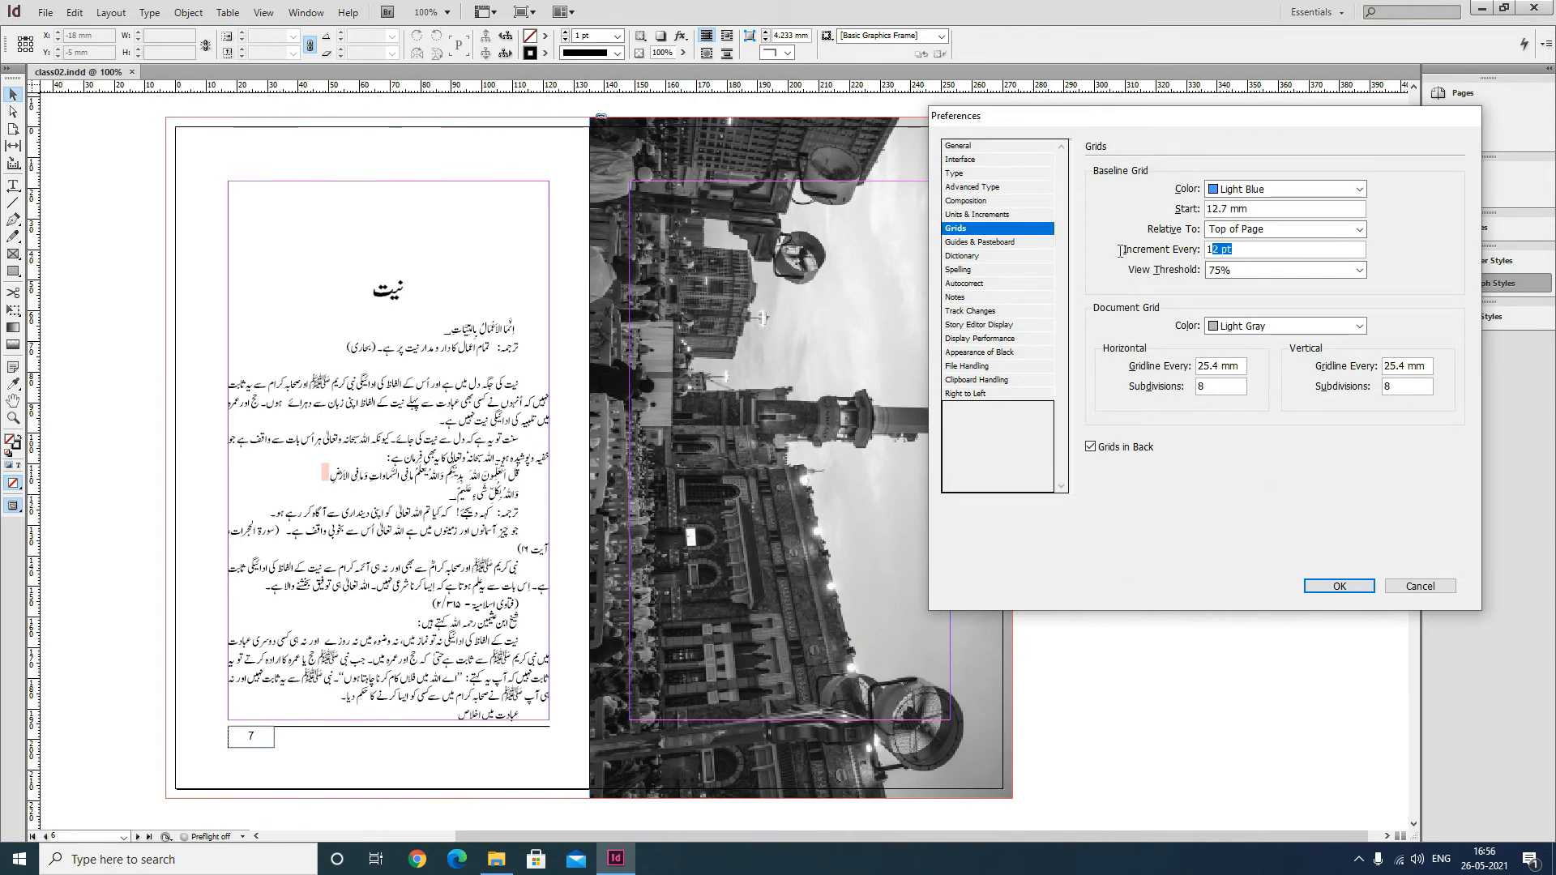
text(17 pt)
key(Tab)
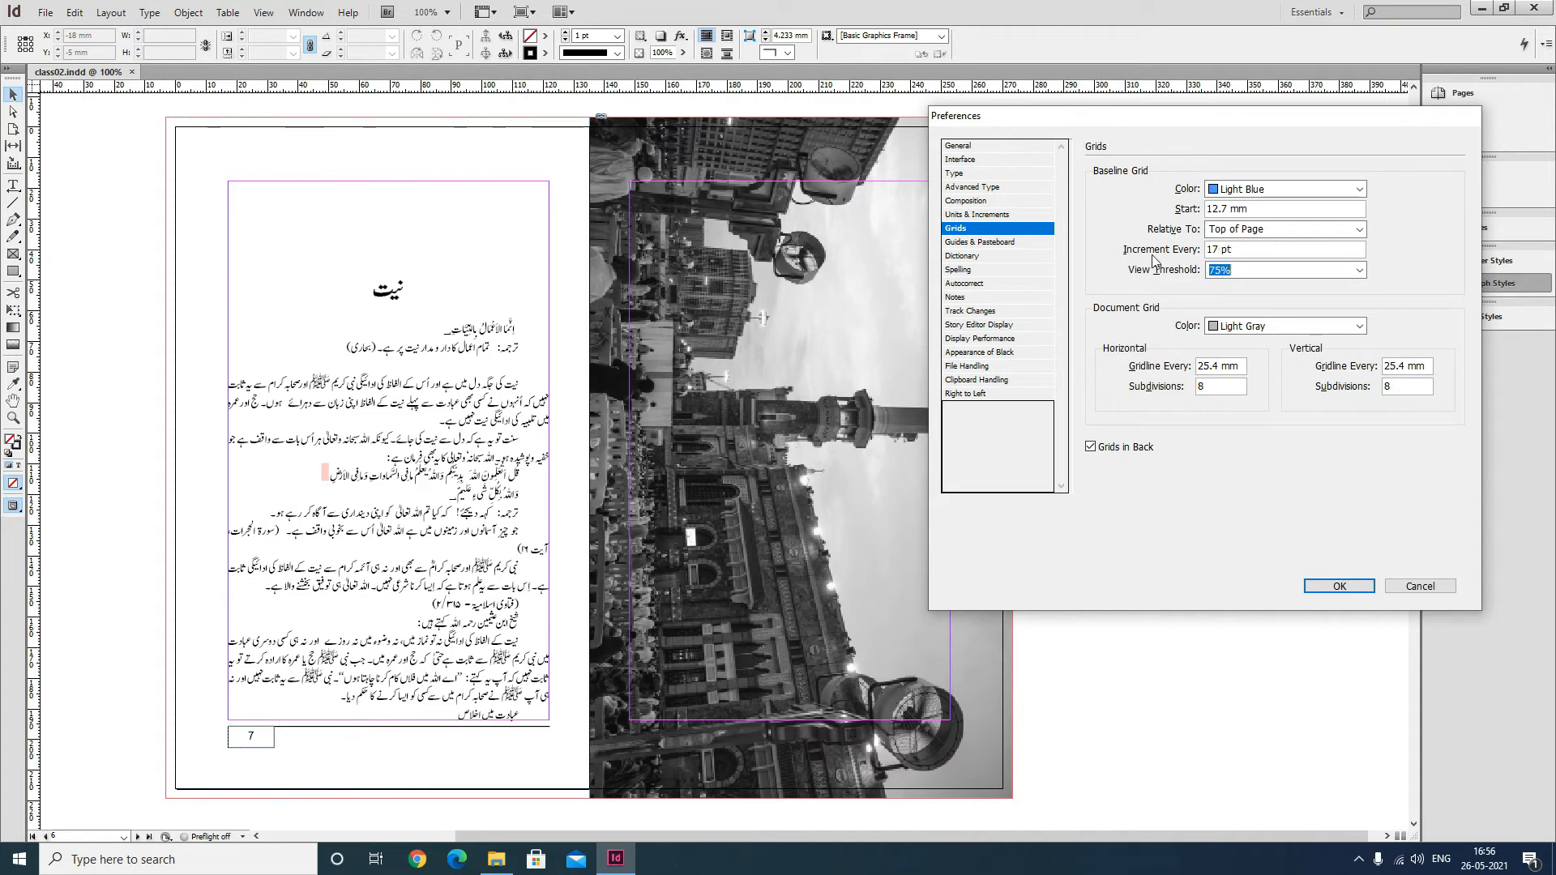
Set the baseline grid start to 59.972 mm and confirm the preferences.
double_click(1240, 208)
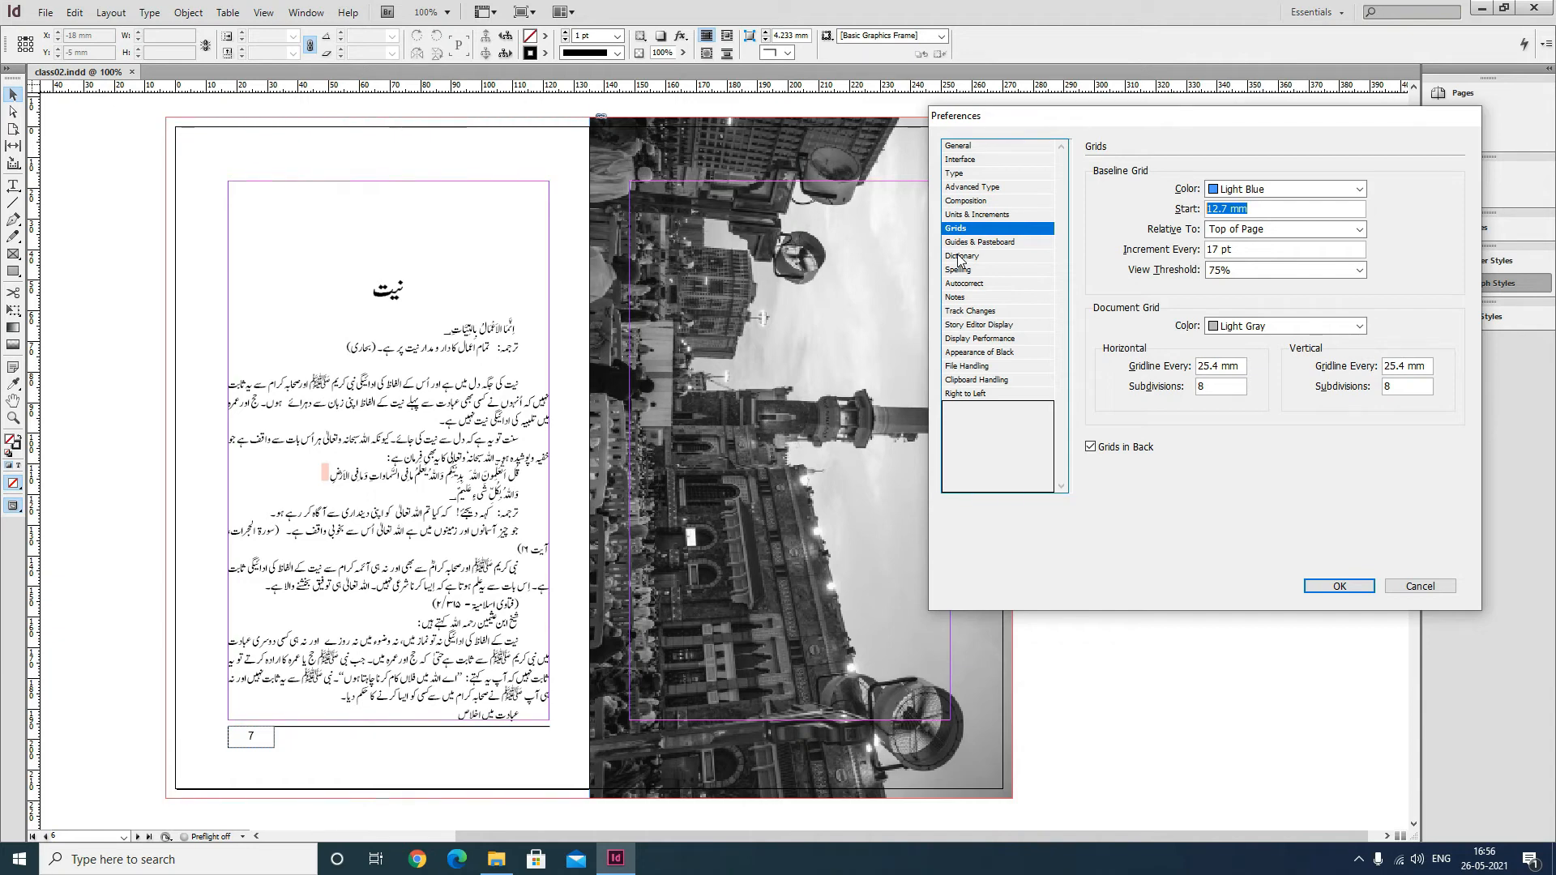
text(170pt)
key(Tab)
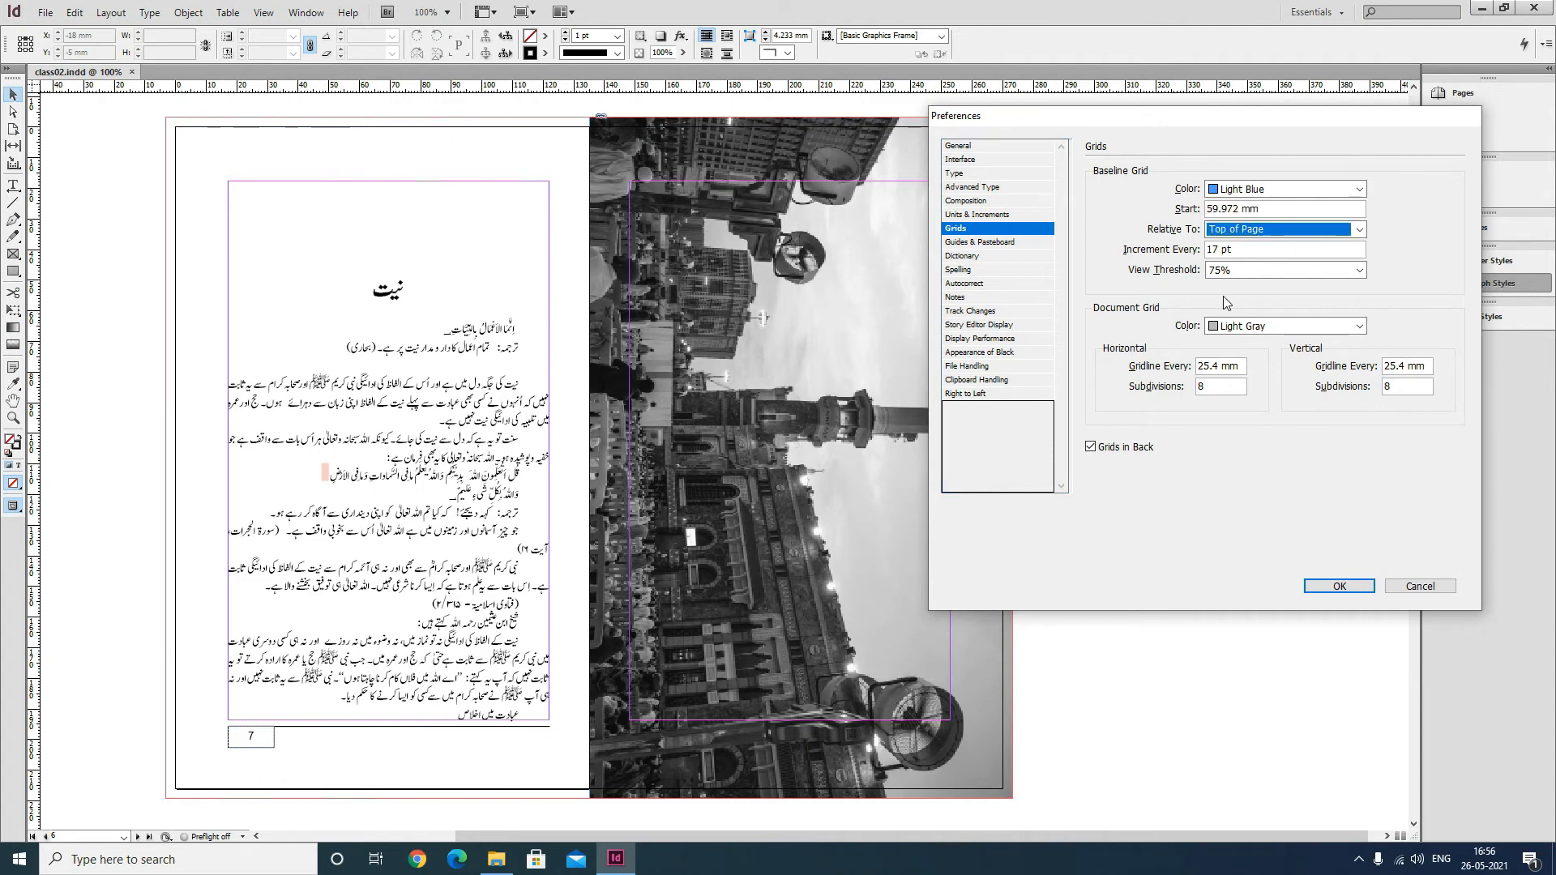
click(1353, 594)
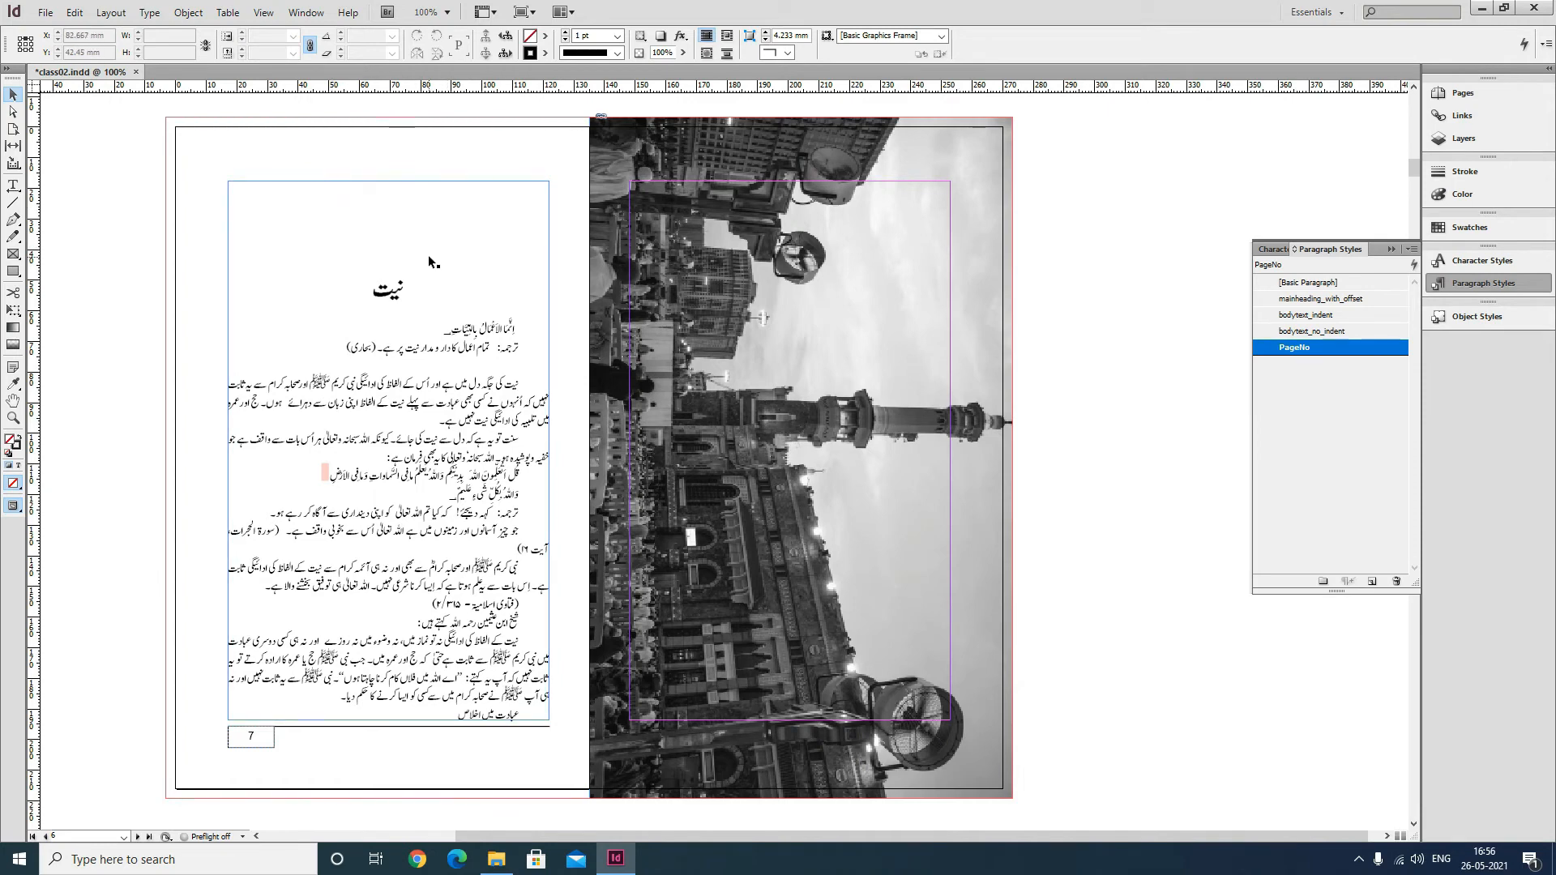
Display the baseline grid over the pages.
key(ctrl+alt+apostrophe)
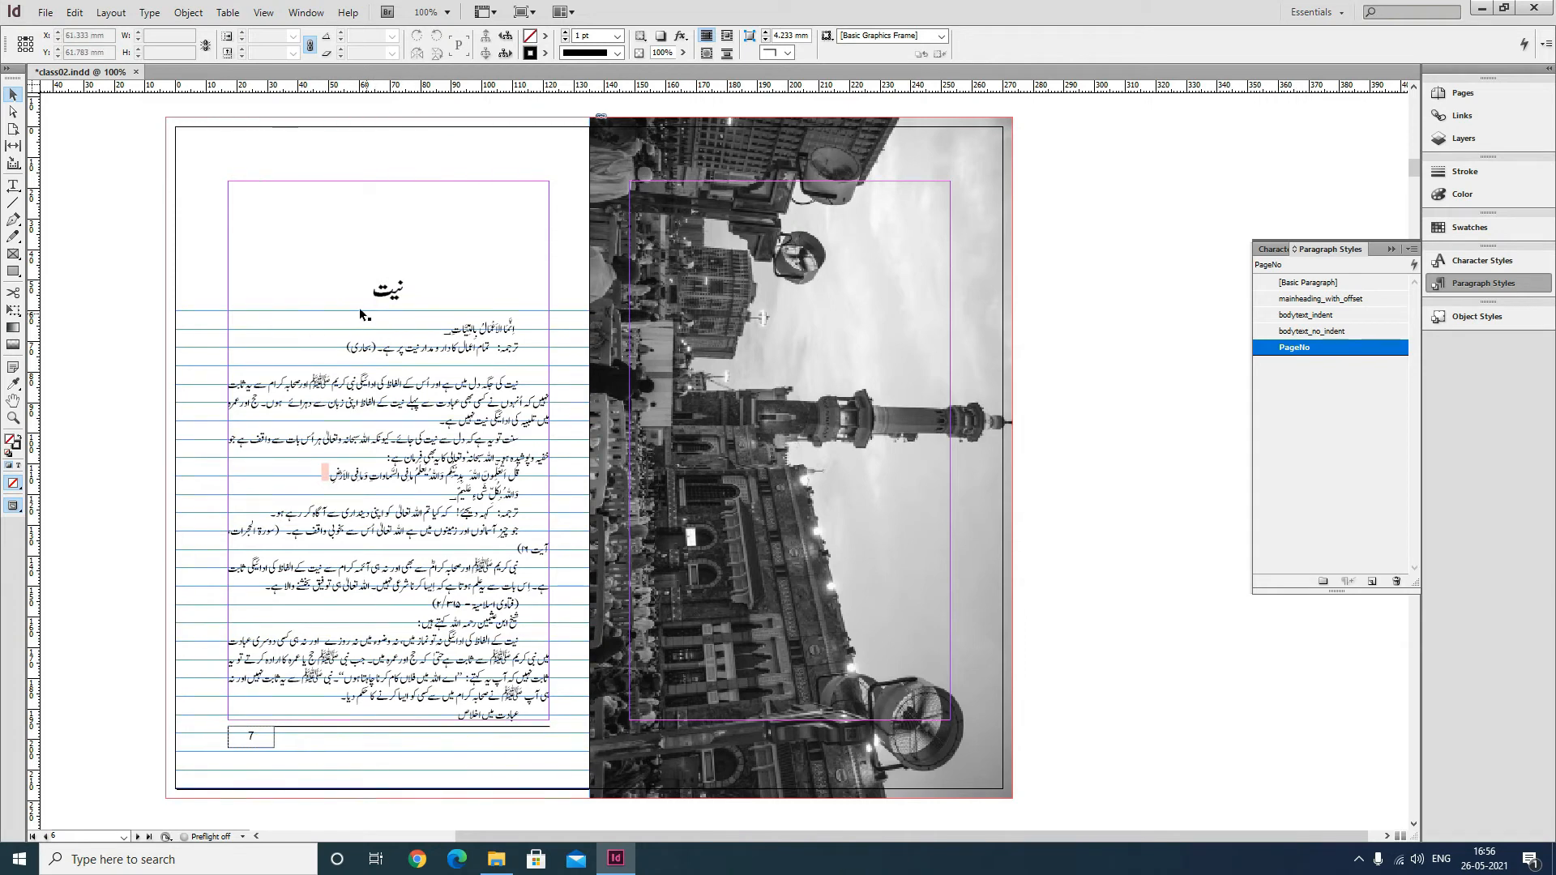
click(263, 12)
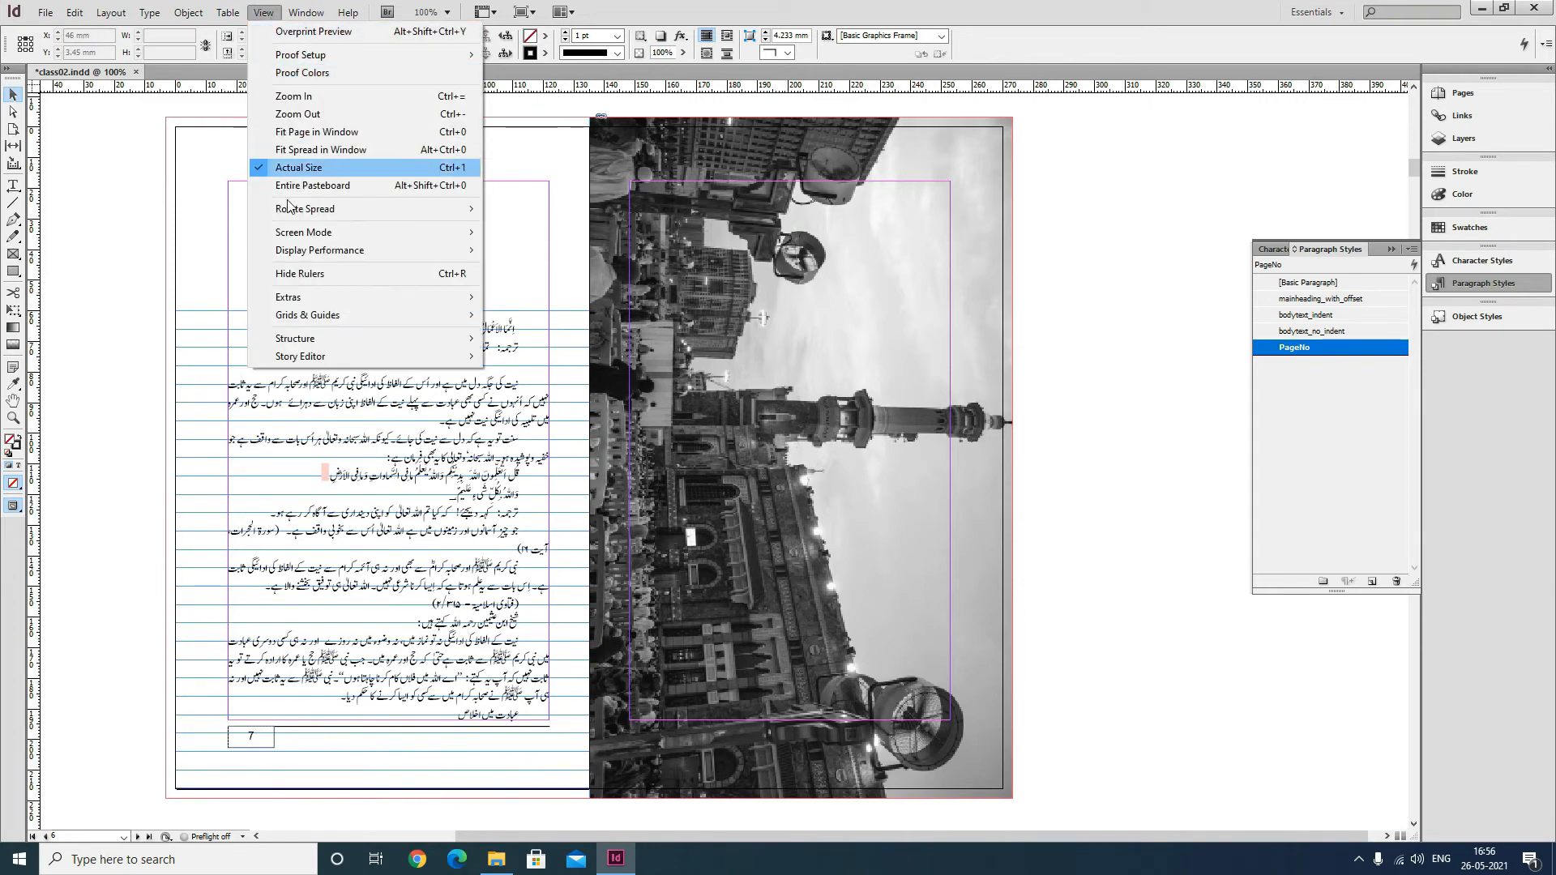
mouse_move(316, 316)
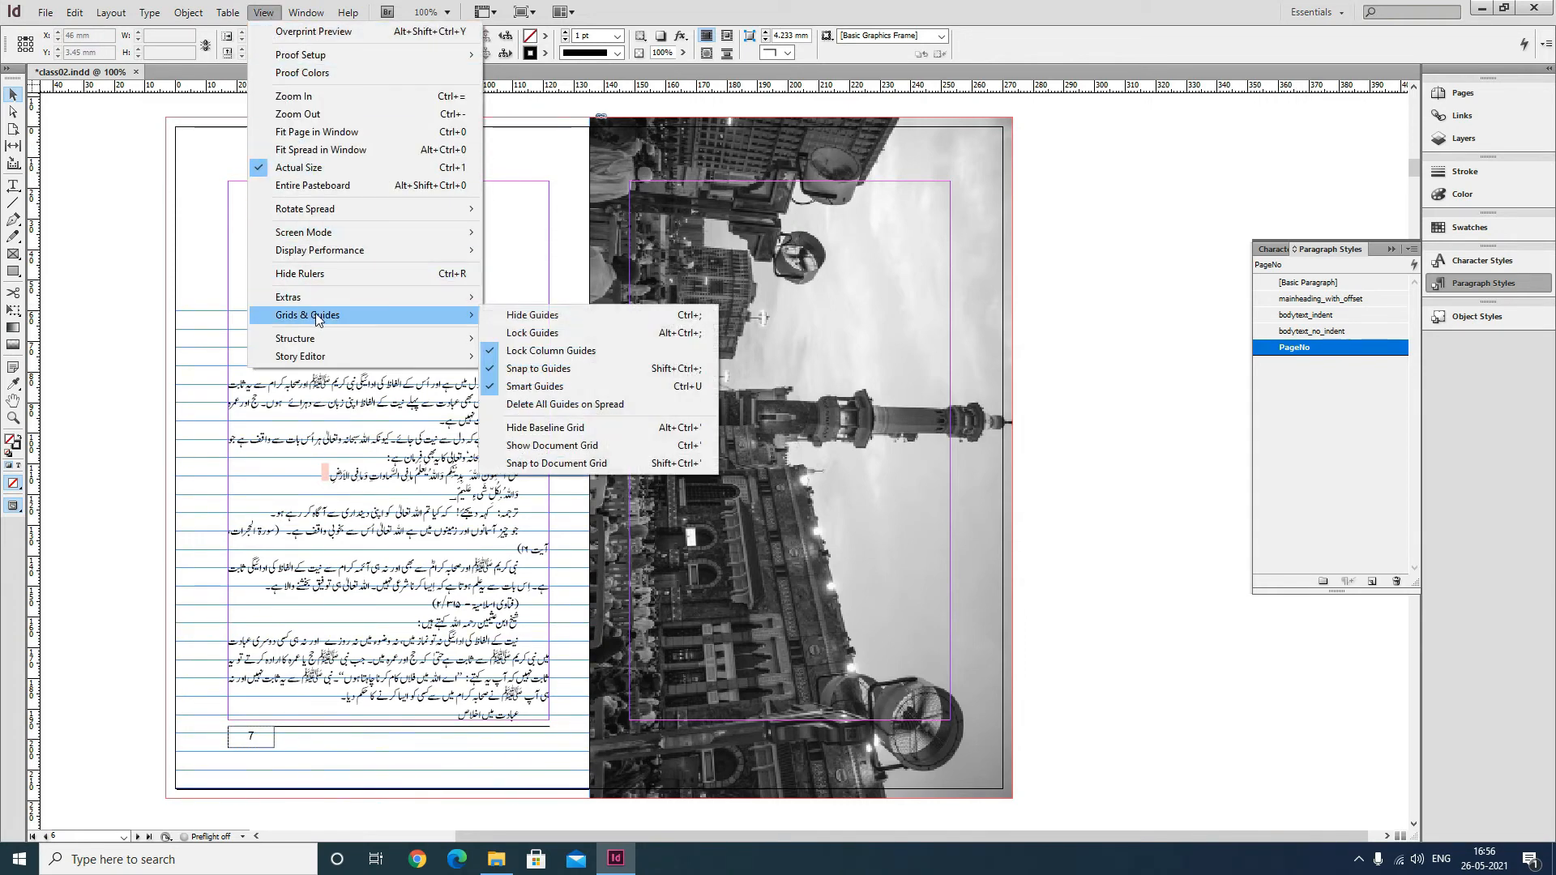
click(563, 427)
click(264, 12)
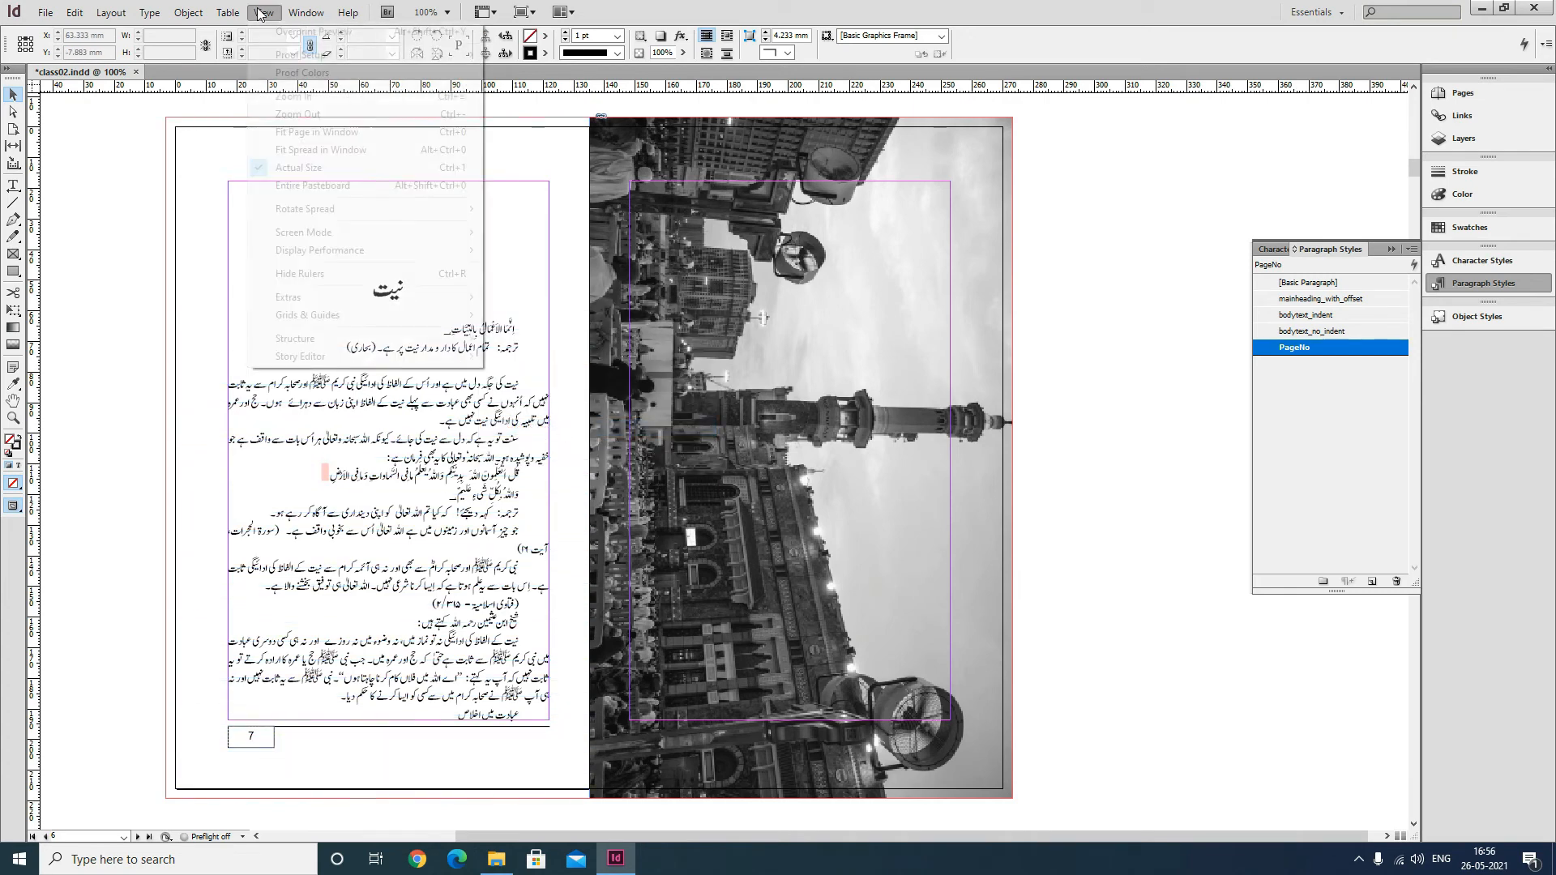
mouse_move(467, 318)
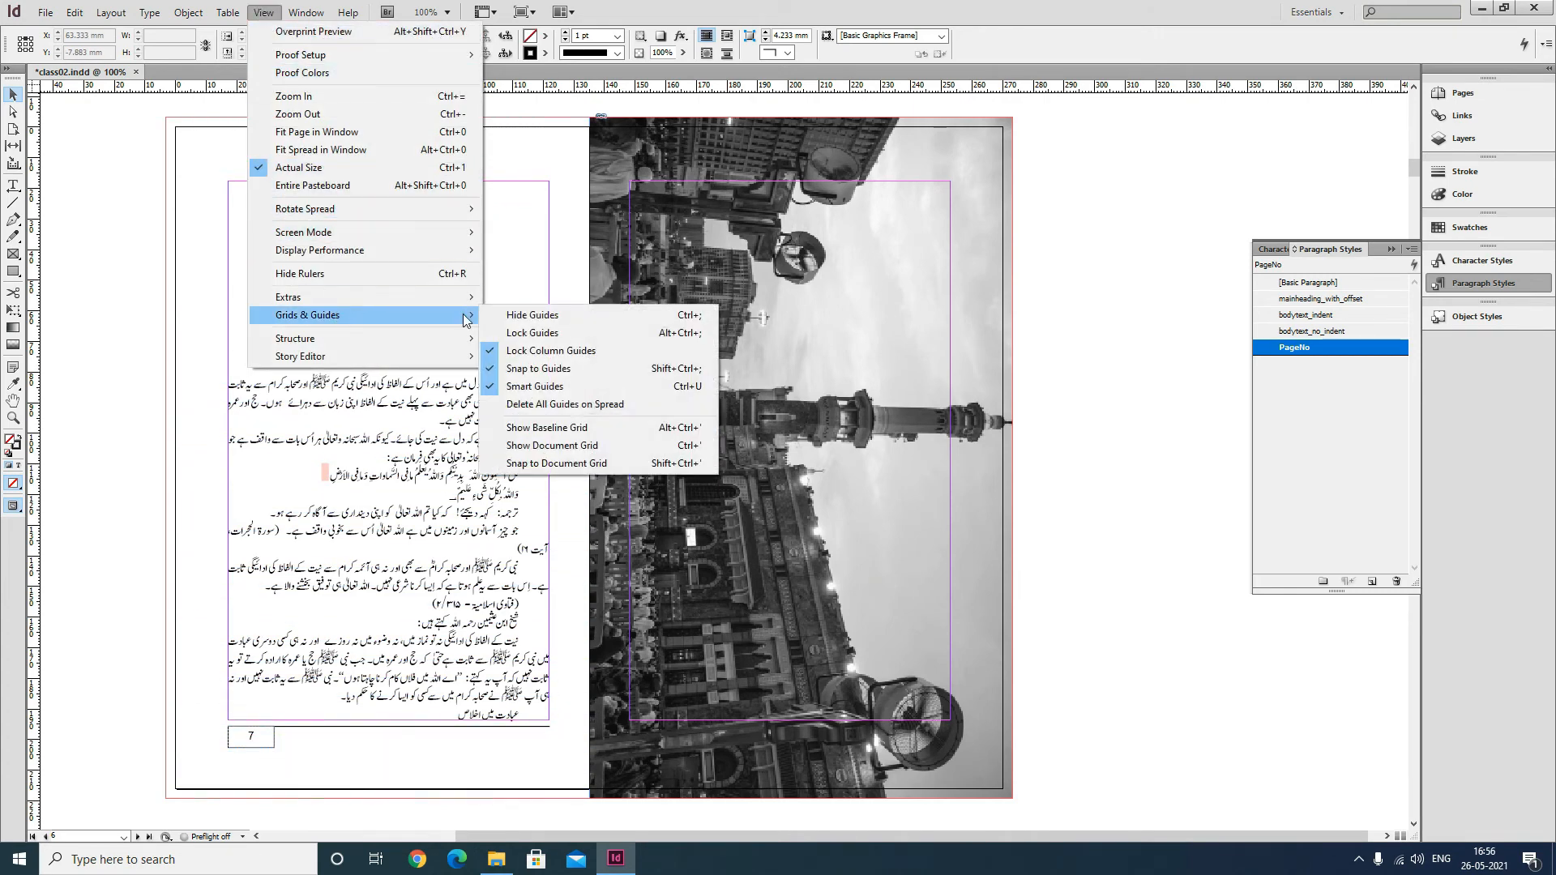
click(553, 427)
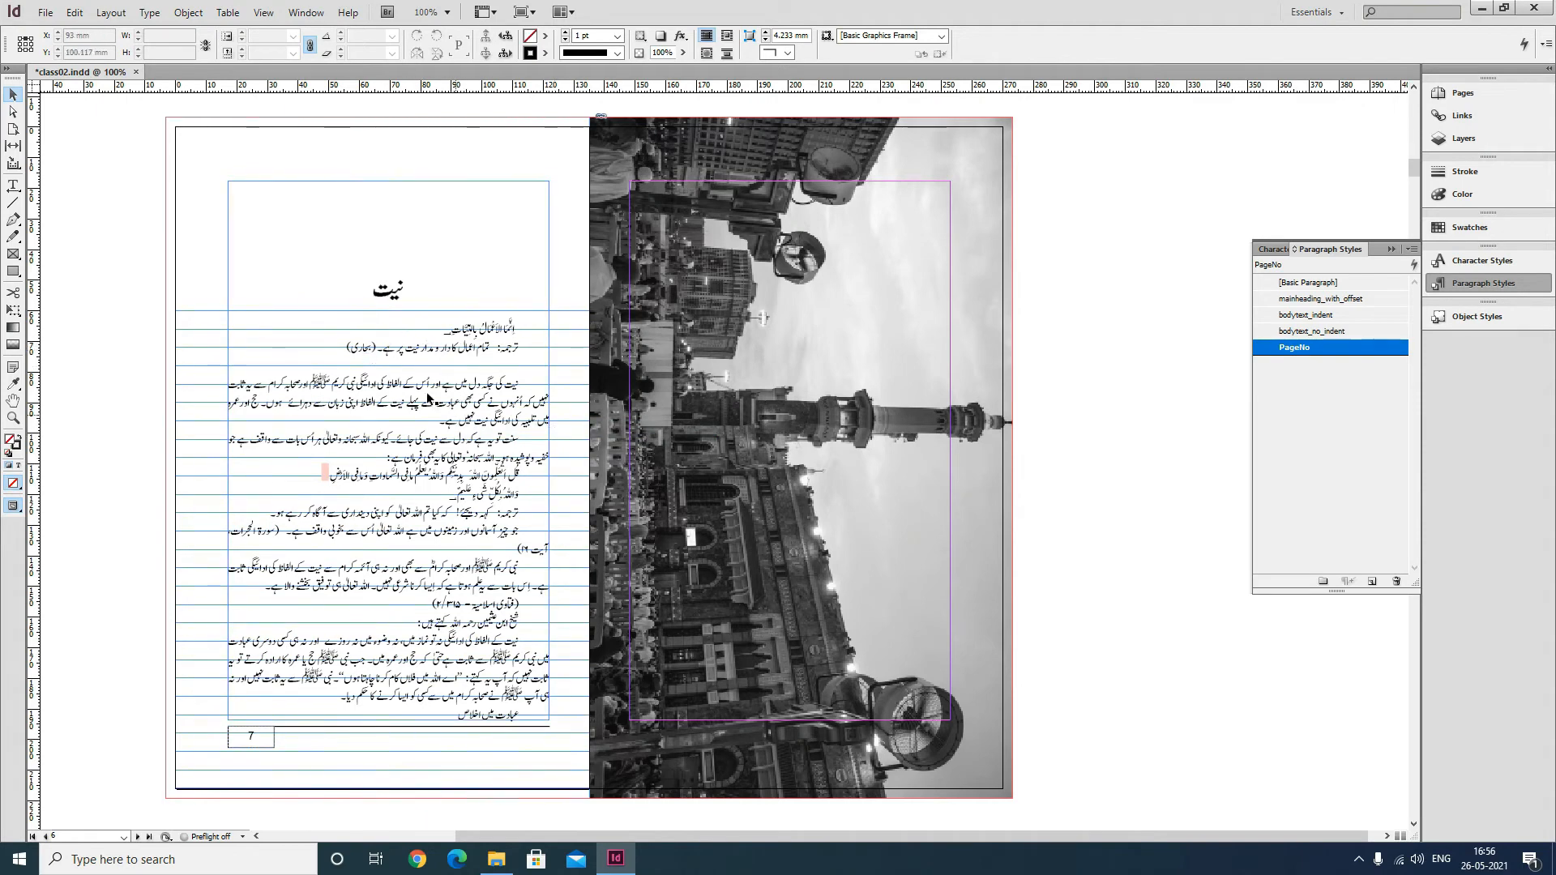
Create a new paragraph style named arabic_first.
drag(120, 274, 591, 445)
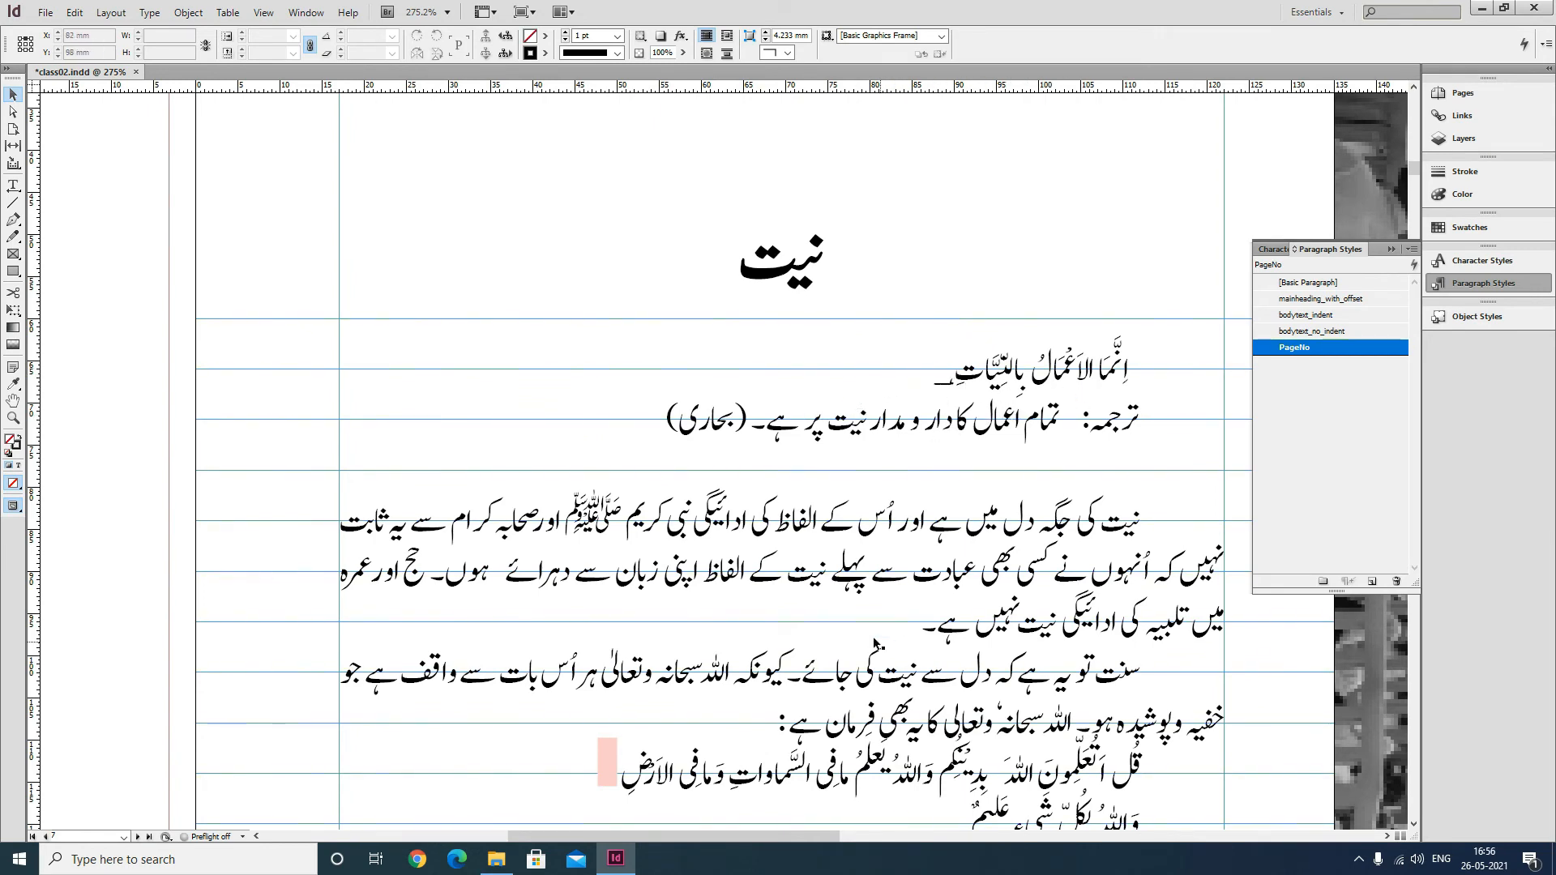
key(ctrl+minus)
drag(870, 491, 690, 443)
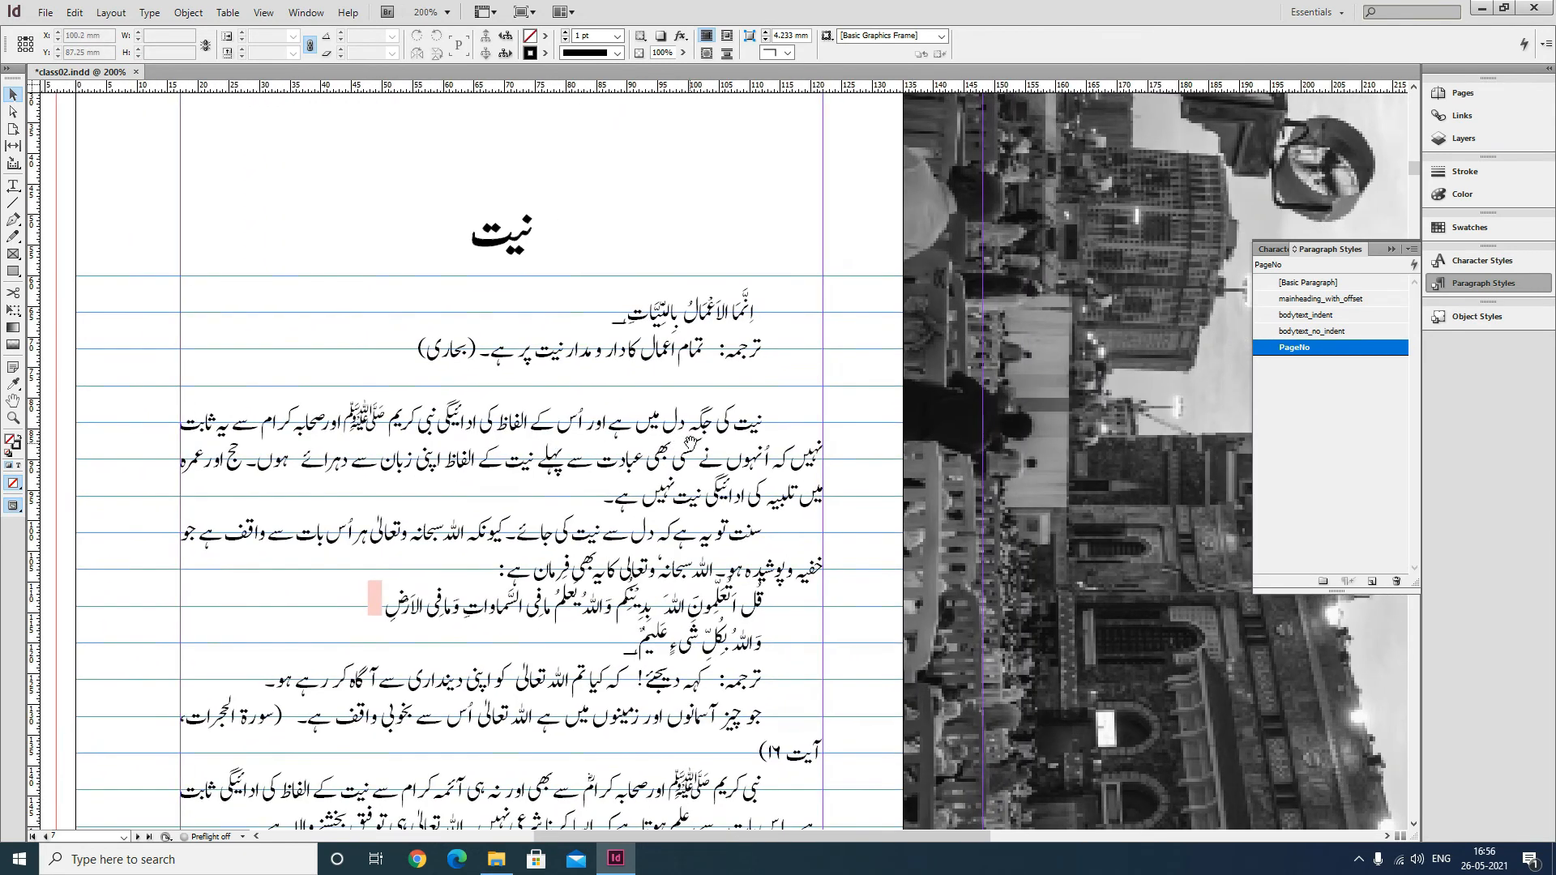
key(ctrl+minus)
drag(780, 521, 737, 444)
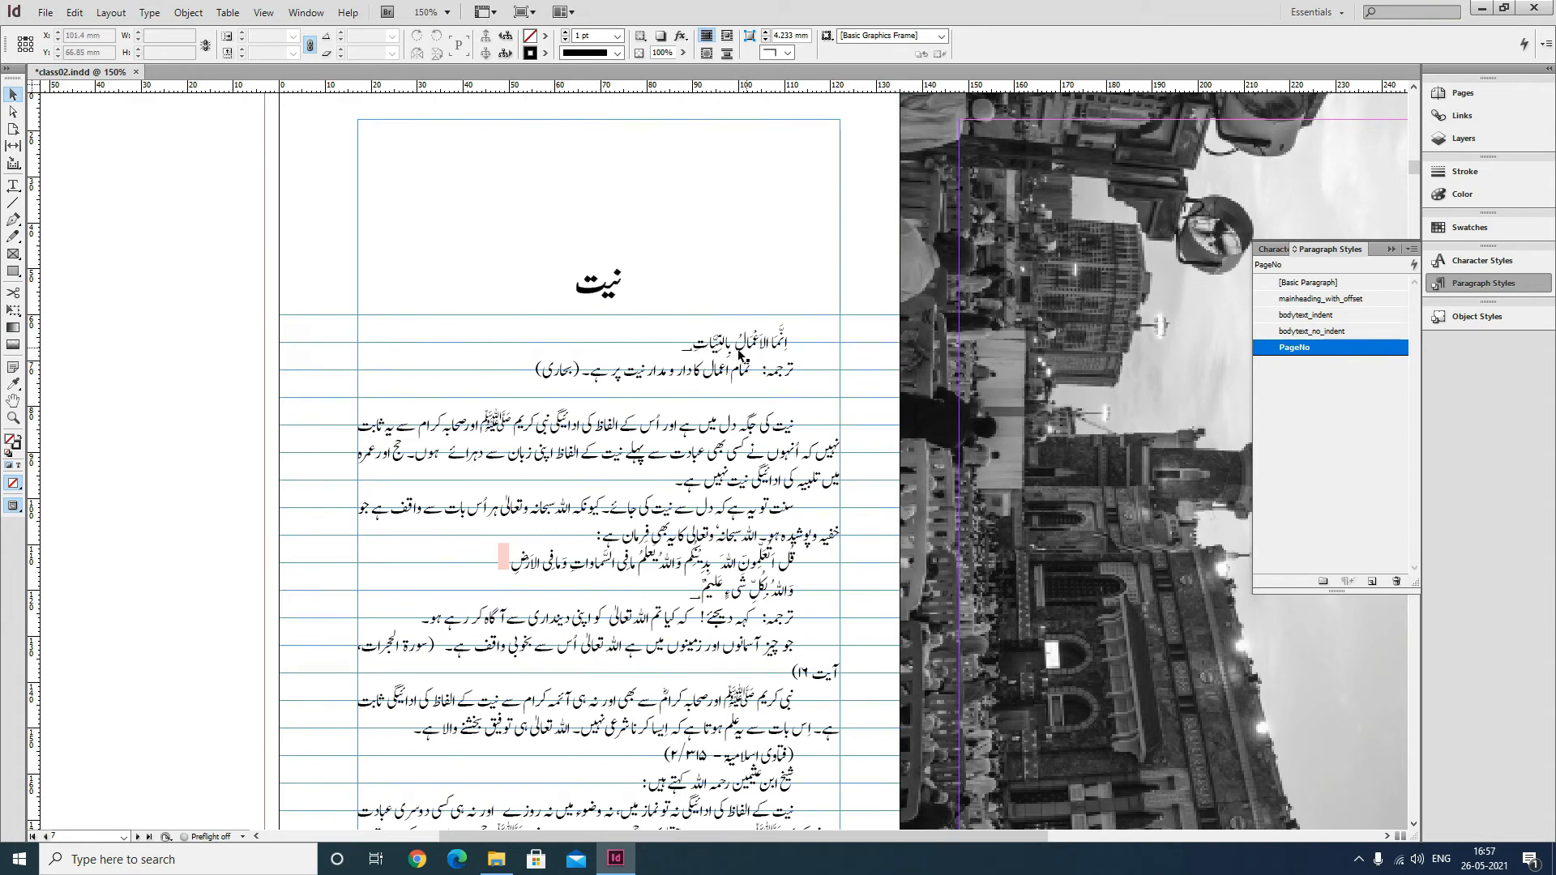
click(1346, 431)
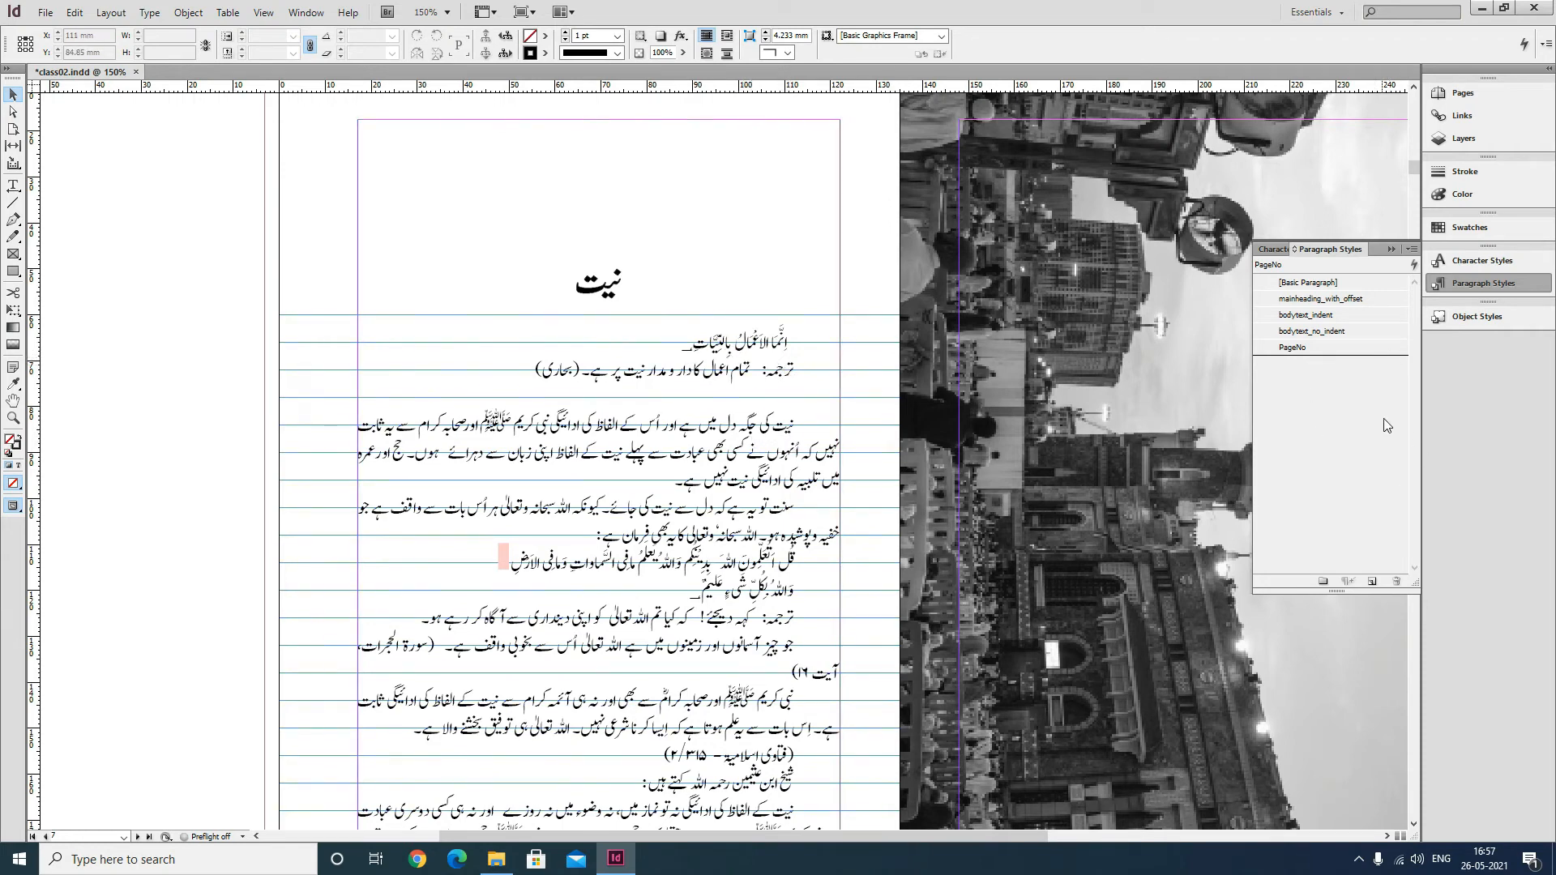
click(1411, 253)
click(1251, 257)
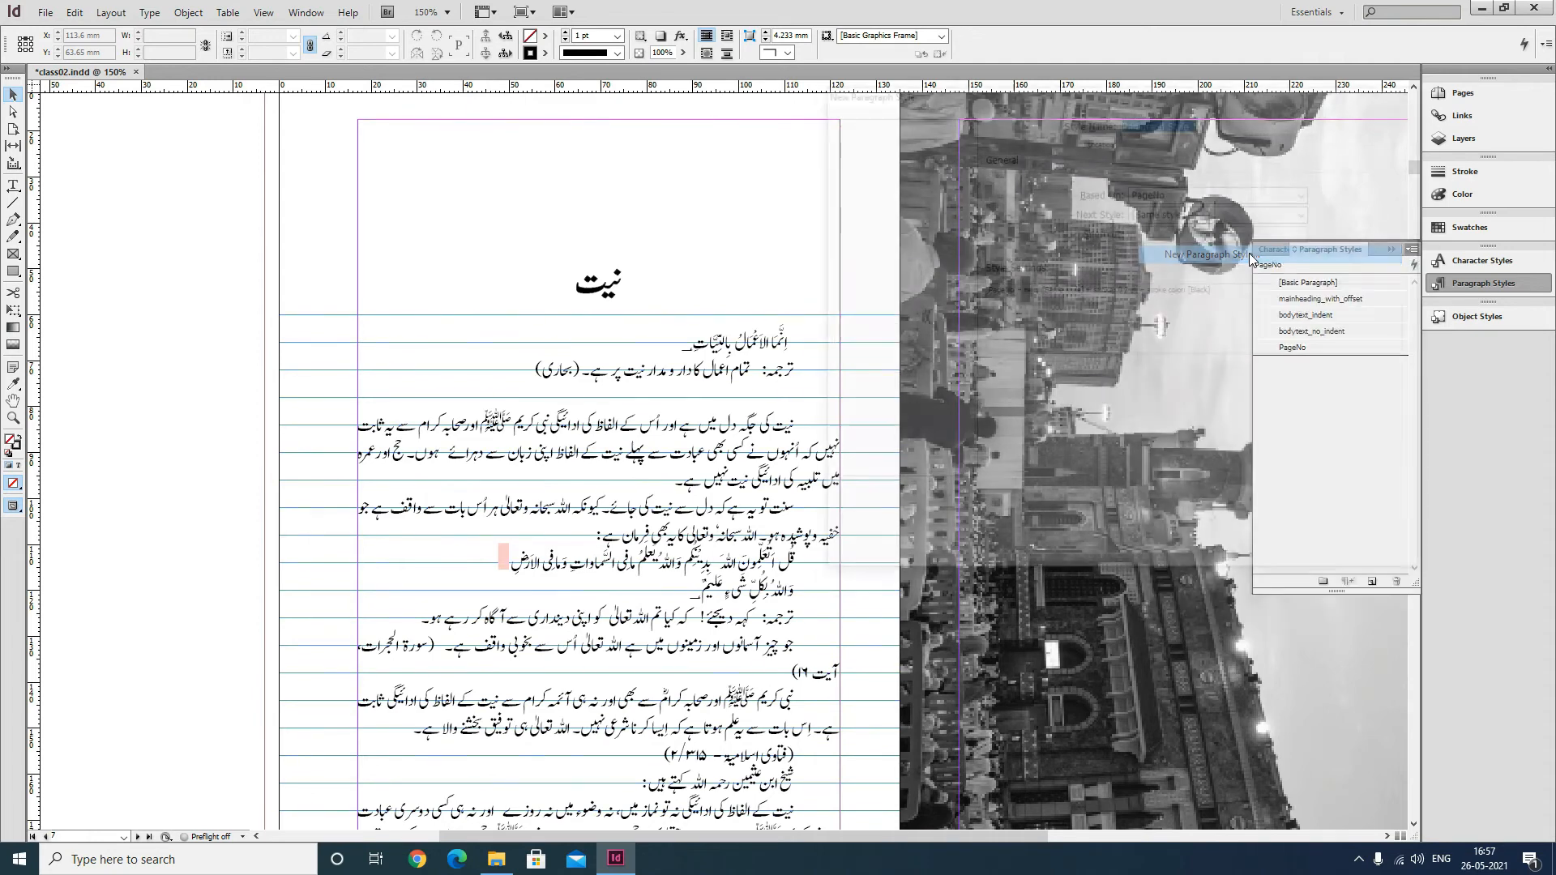
text(arabic_first)
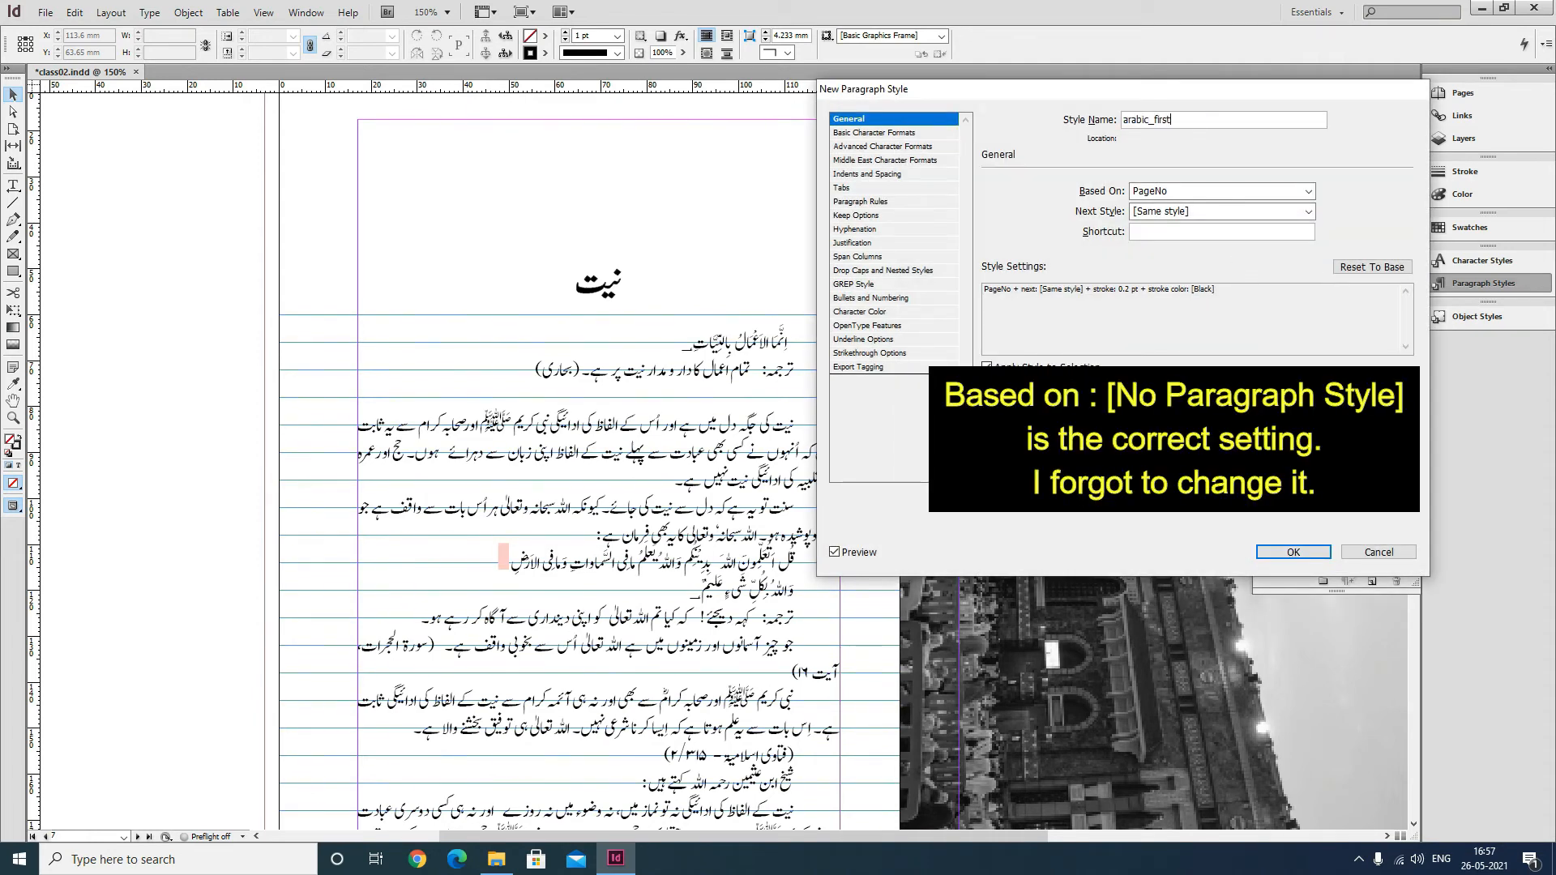
Set the style's font to 1 MUHAMMADI QURANIC, size 12 pt and leading 17 pt.
click(898, 133)
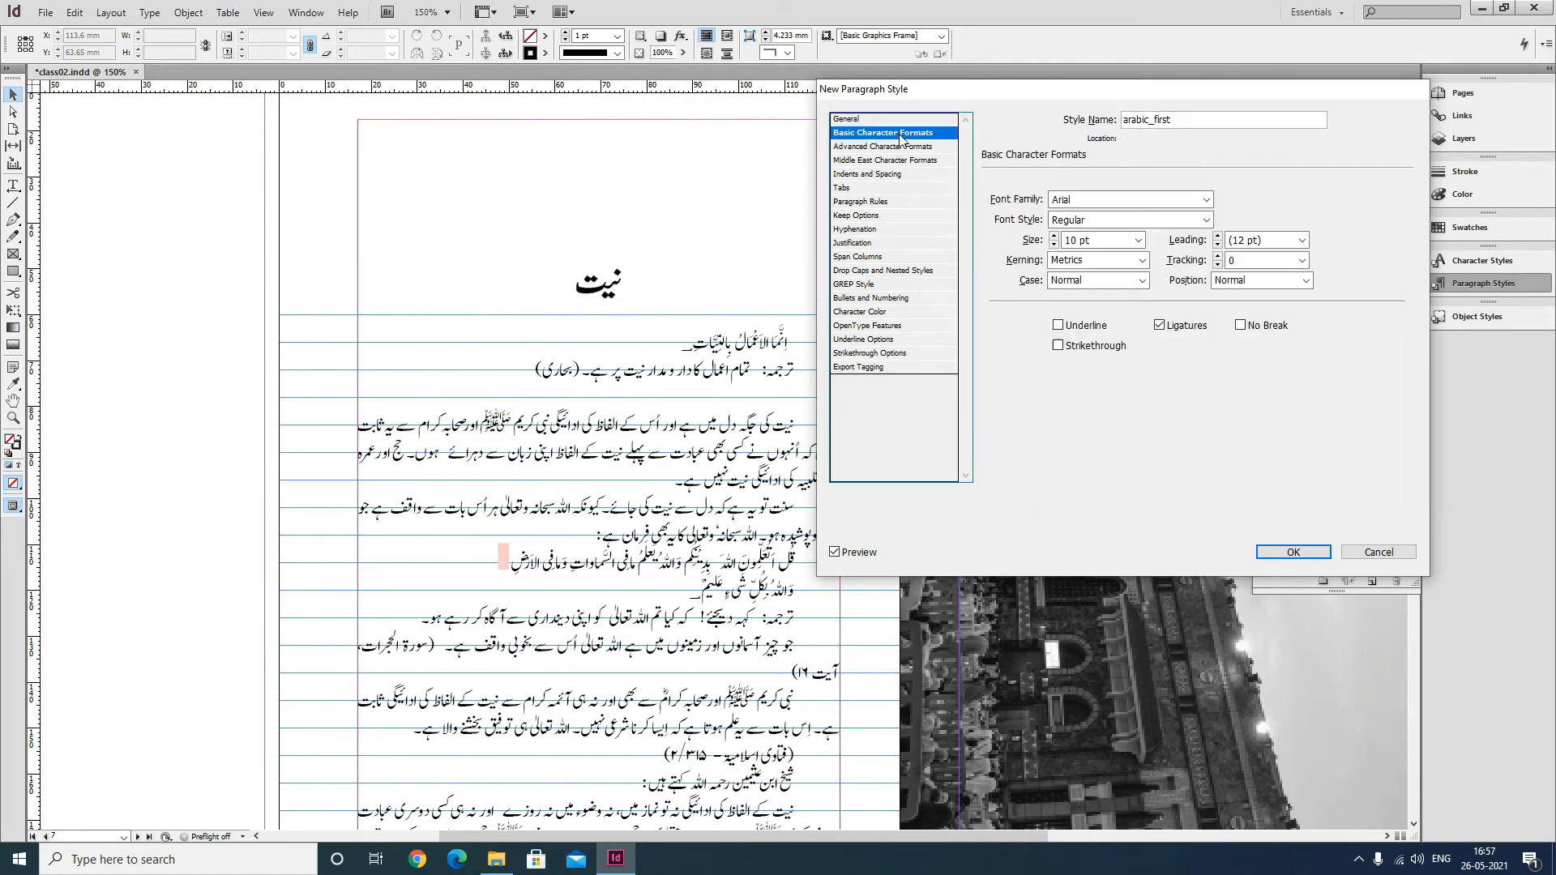
text(1 MUHAMMADI QURANIC)
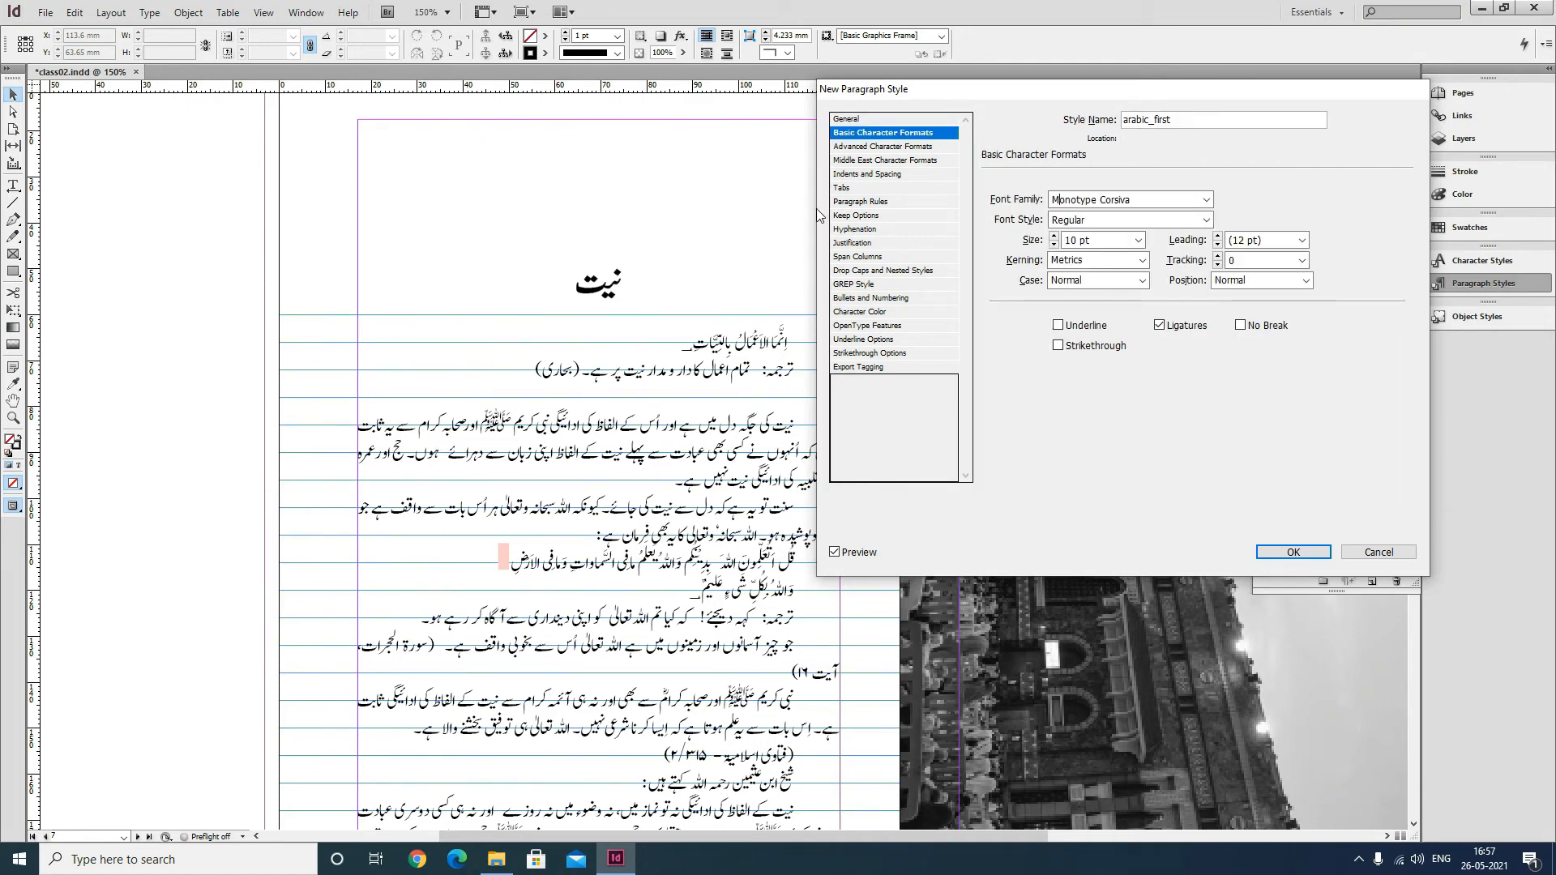
key(Tab)
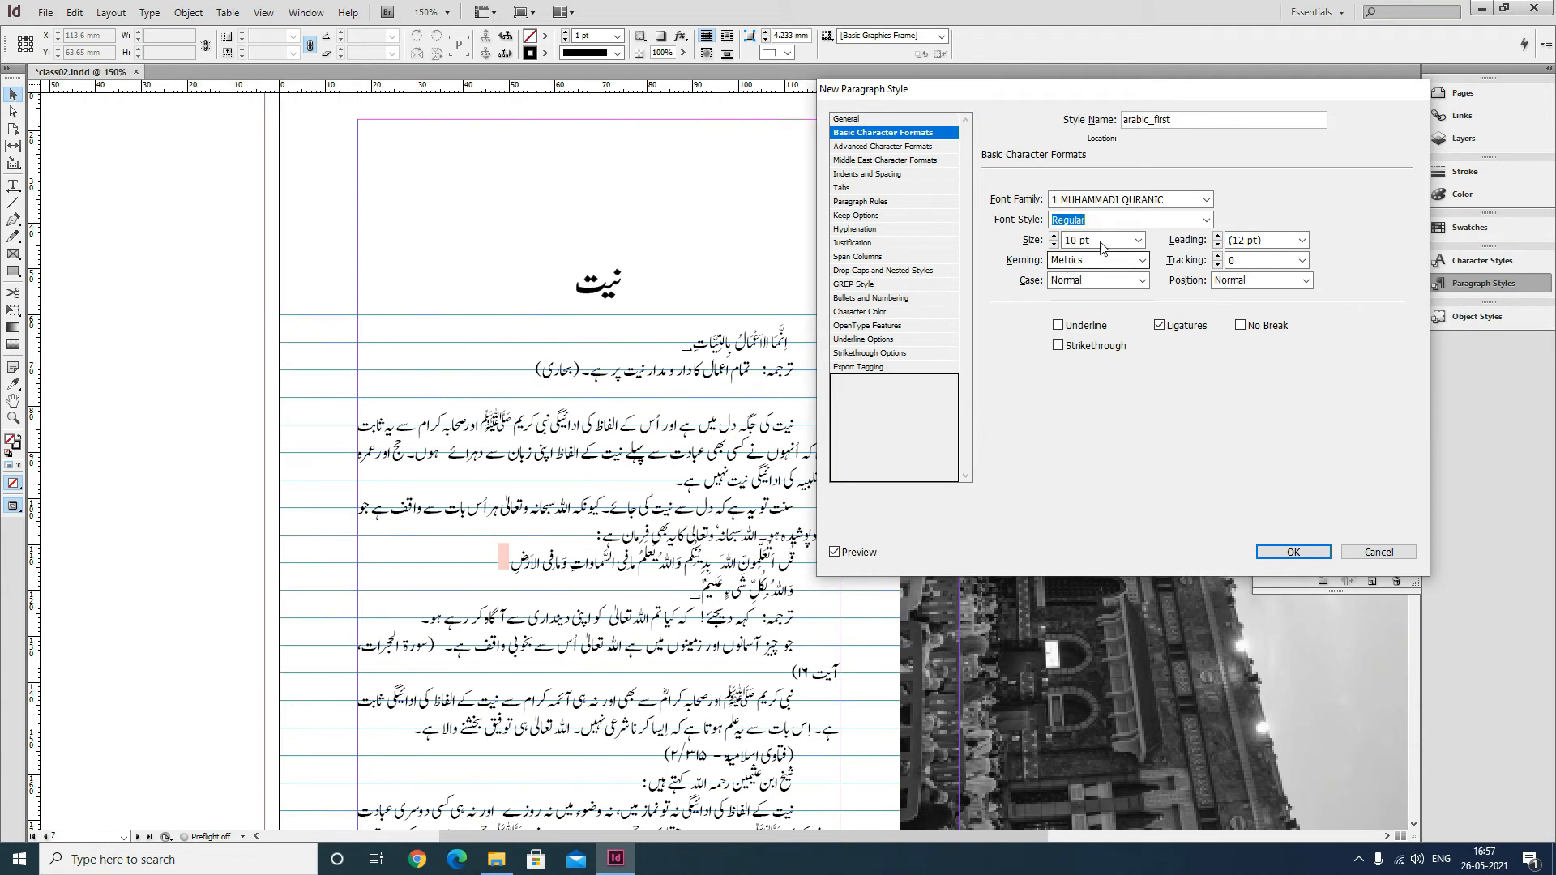
key(Tab)
text(12)
key(Tab)
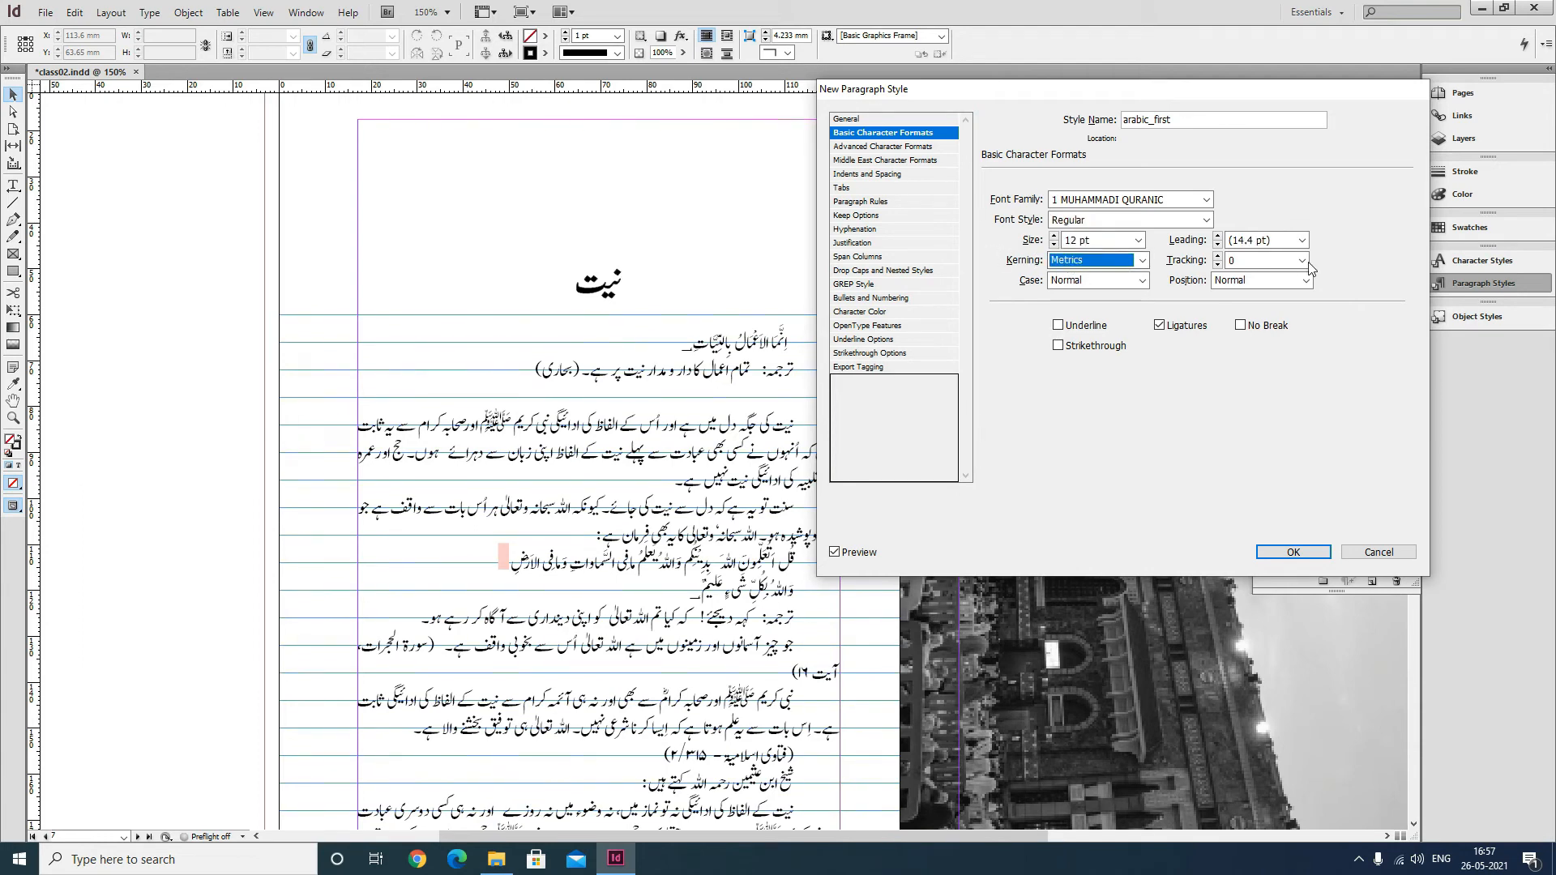
click(1301, 240)
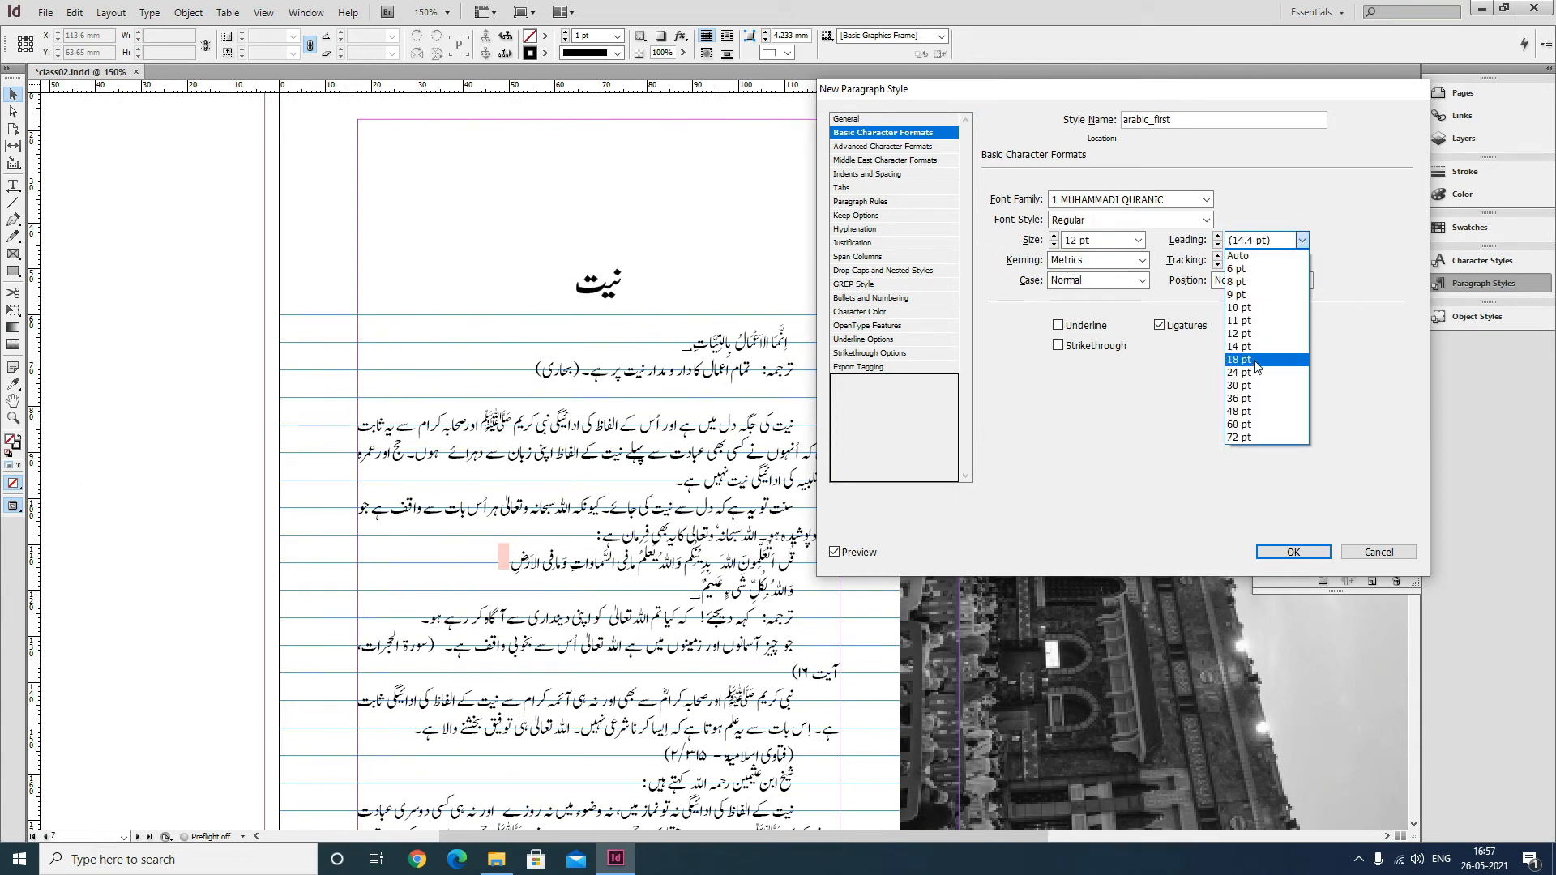
click(1284, 243)
text(17)
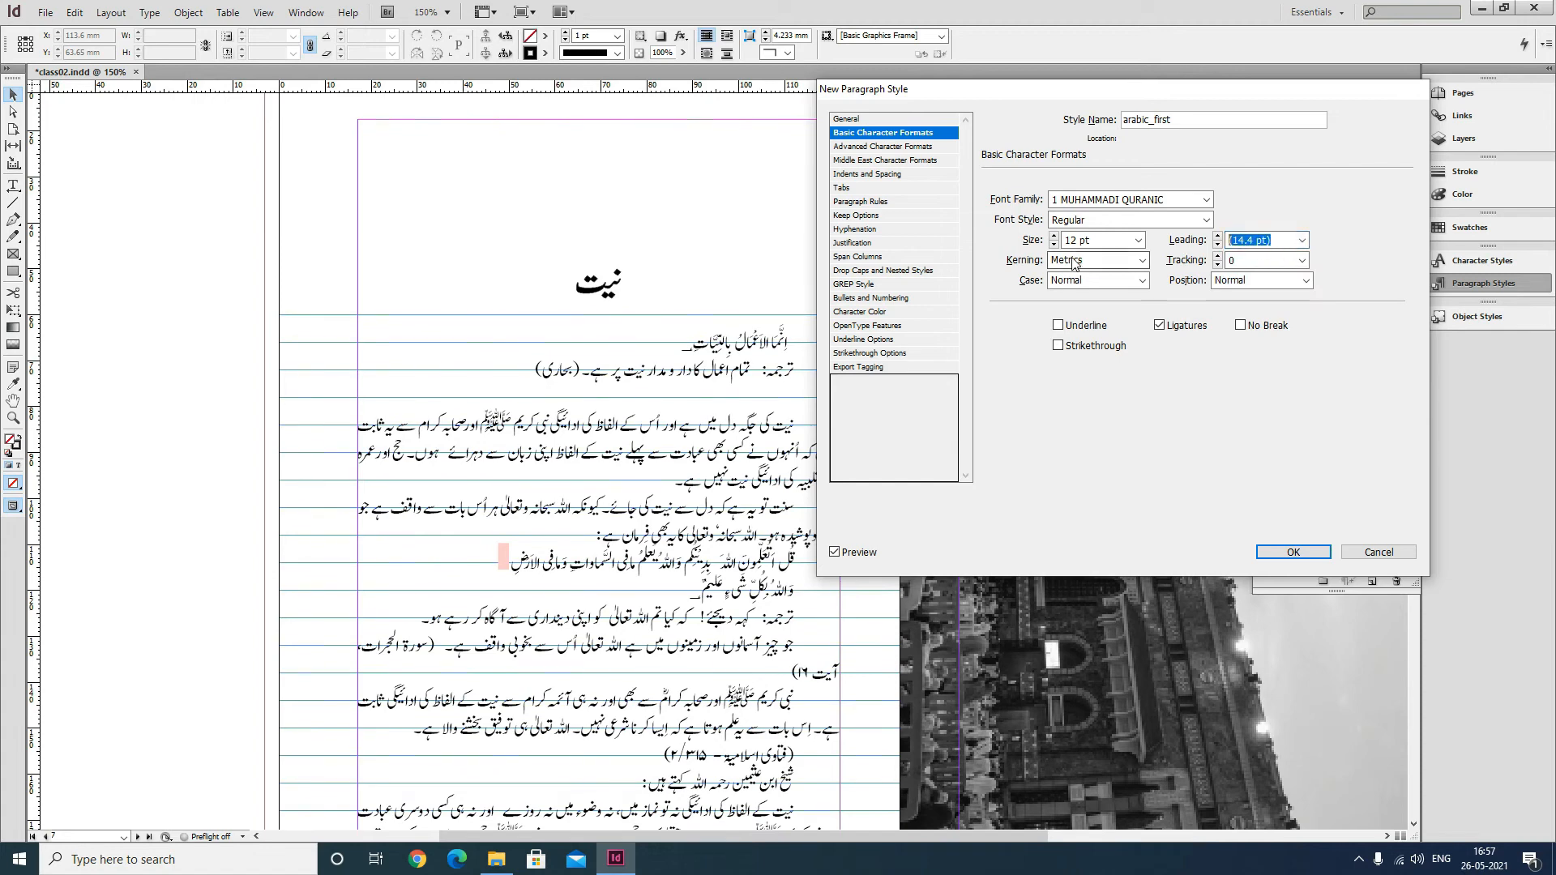
key(Tab)
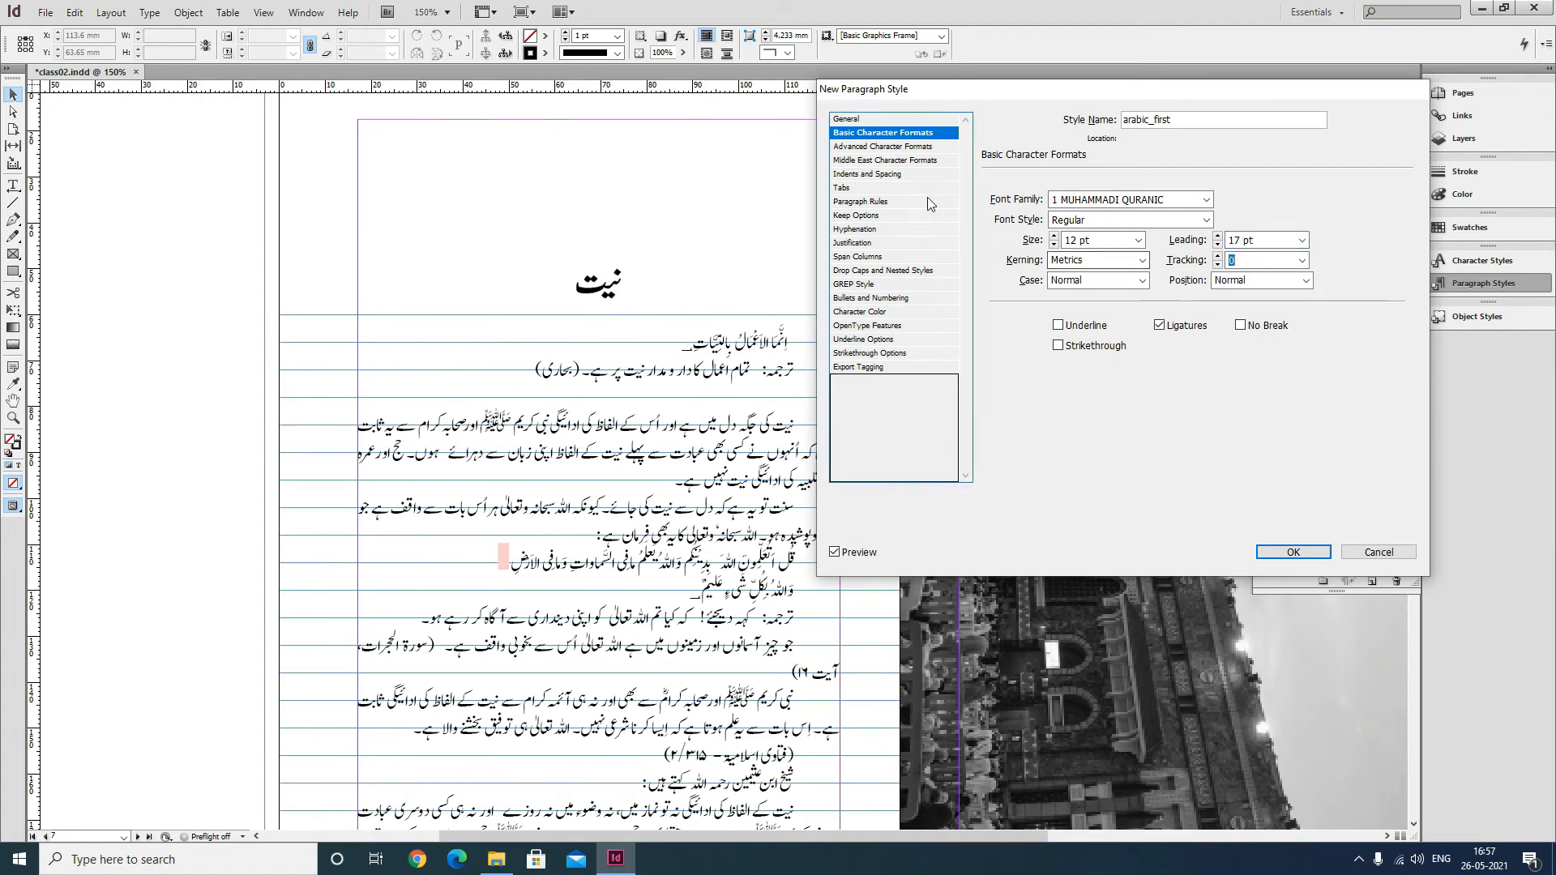
Set the style's baseline shift to 0 pt.
click(906, 175)
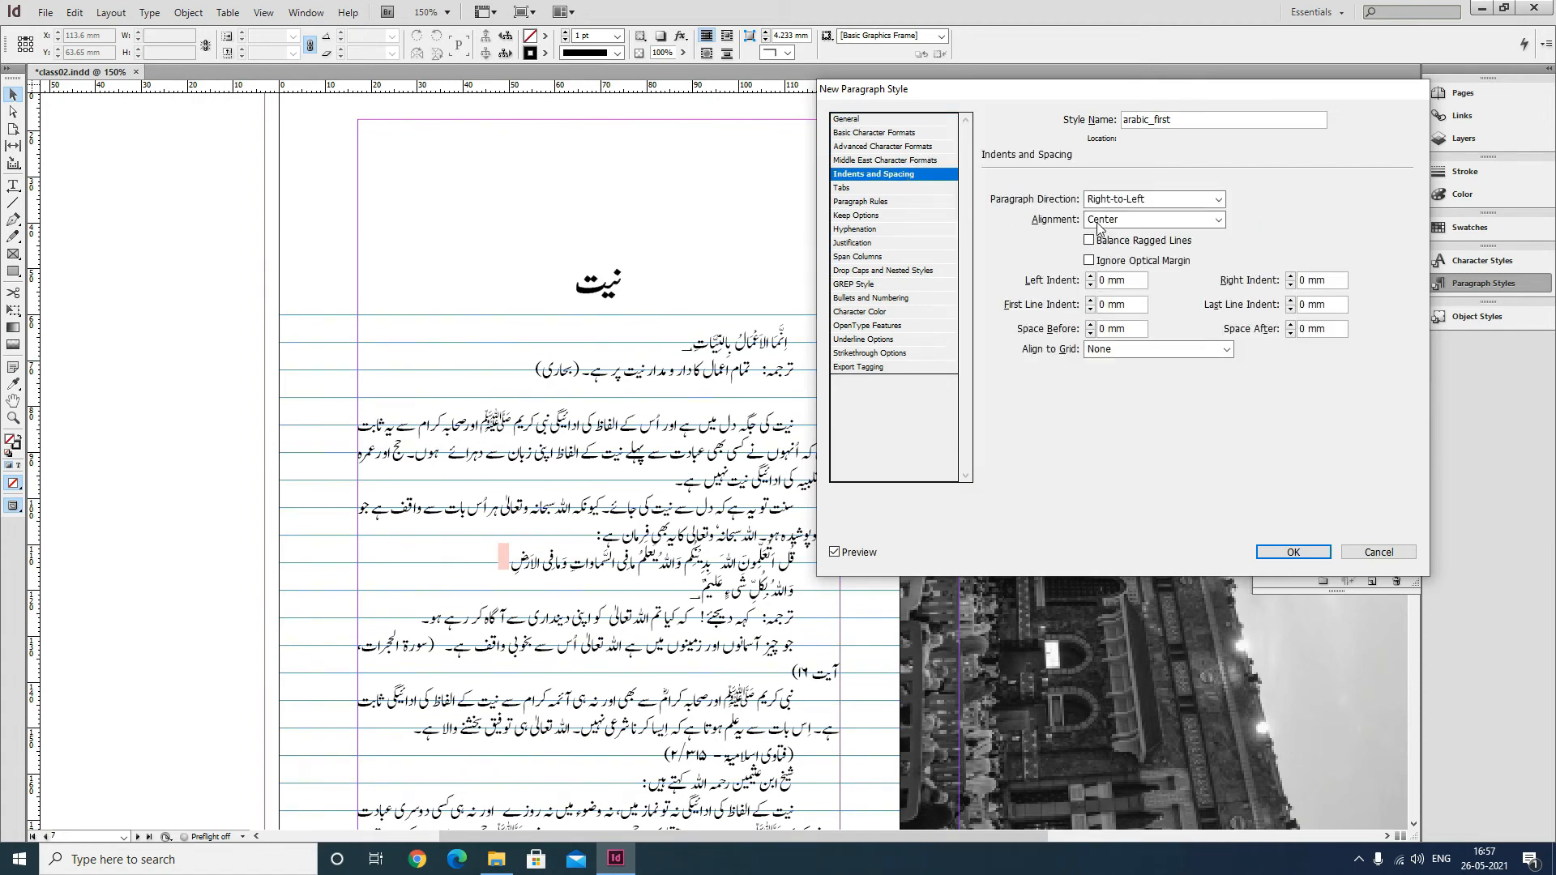
click(887, 162)
click(893, 147)
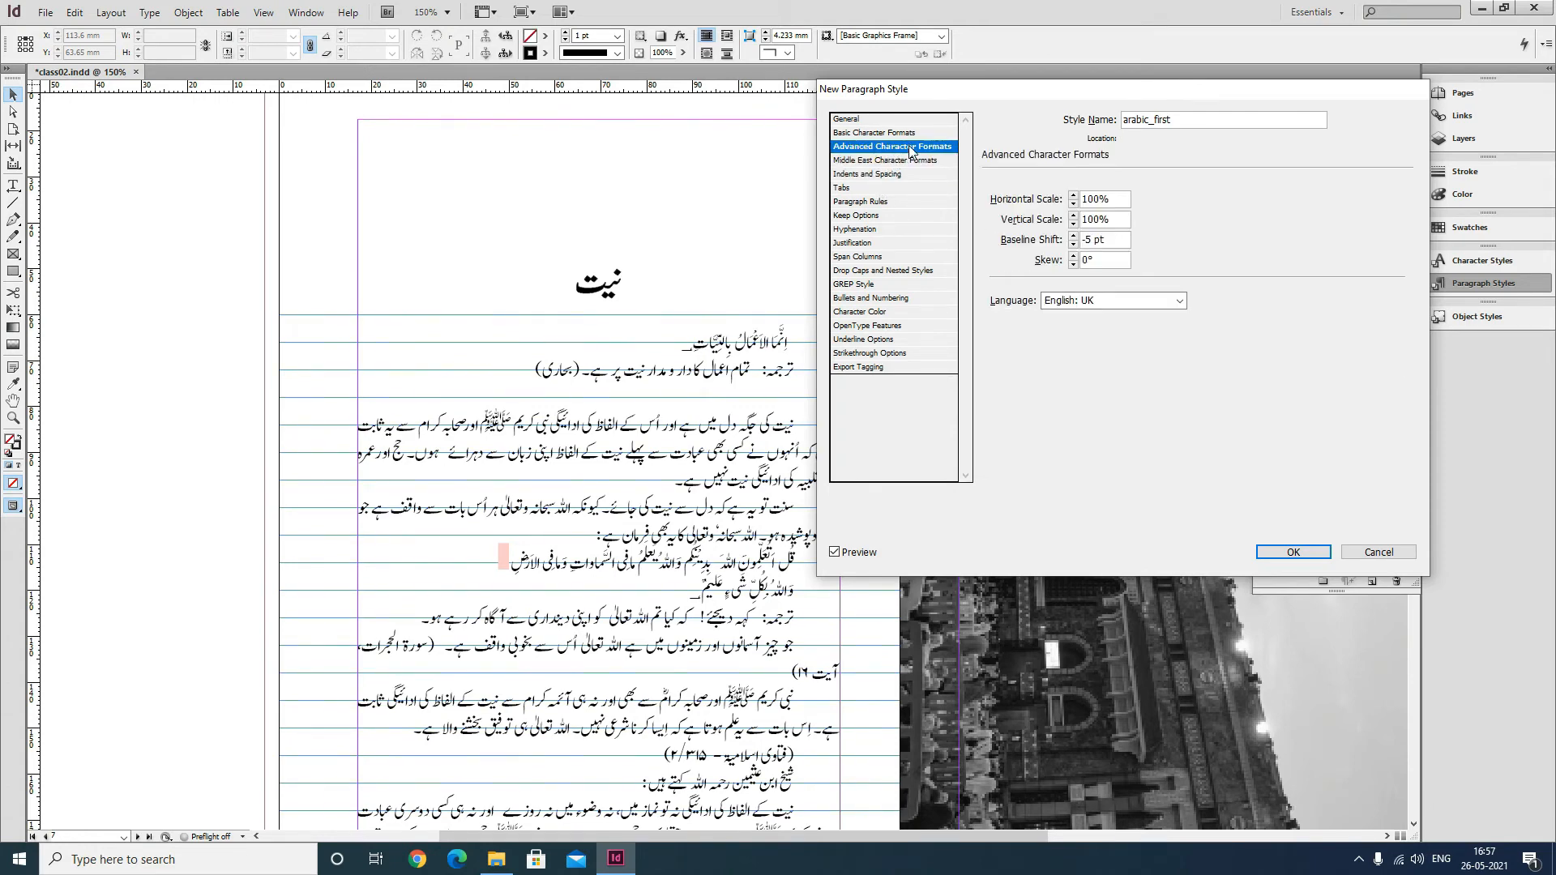
drag(1110, 239, 1079, 239)
text(0)
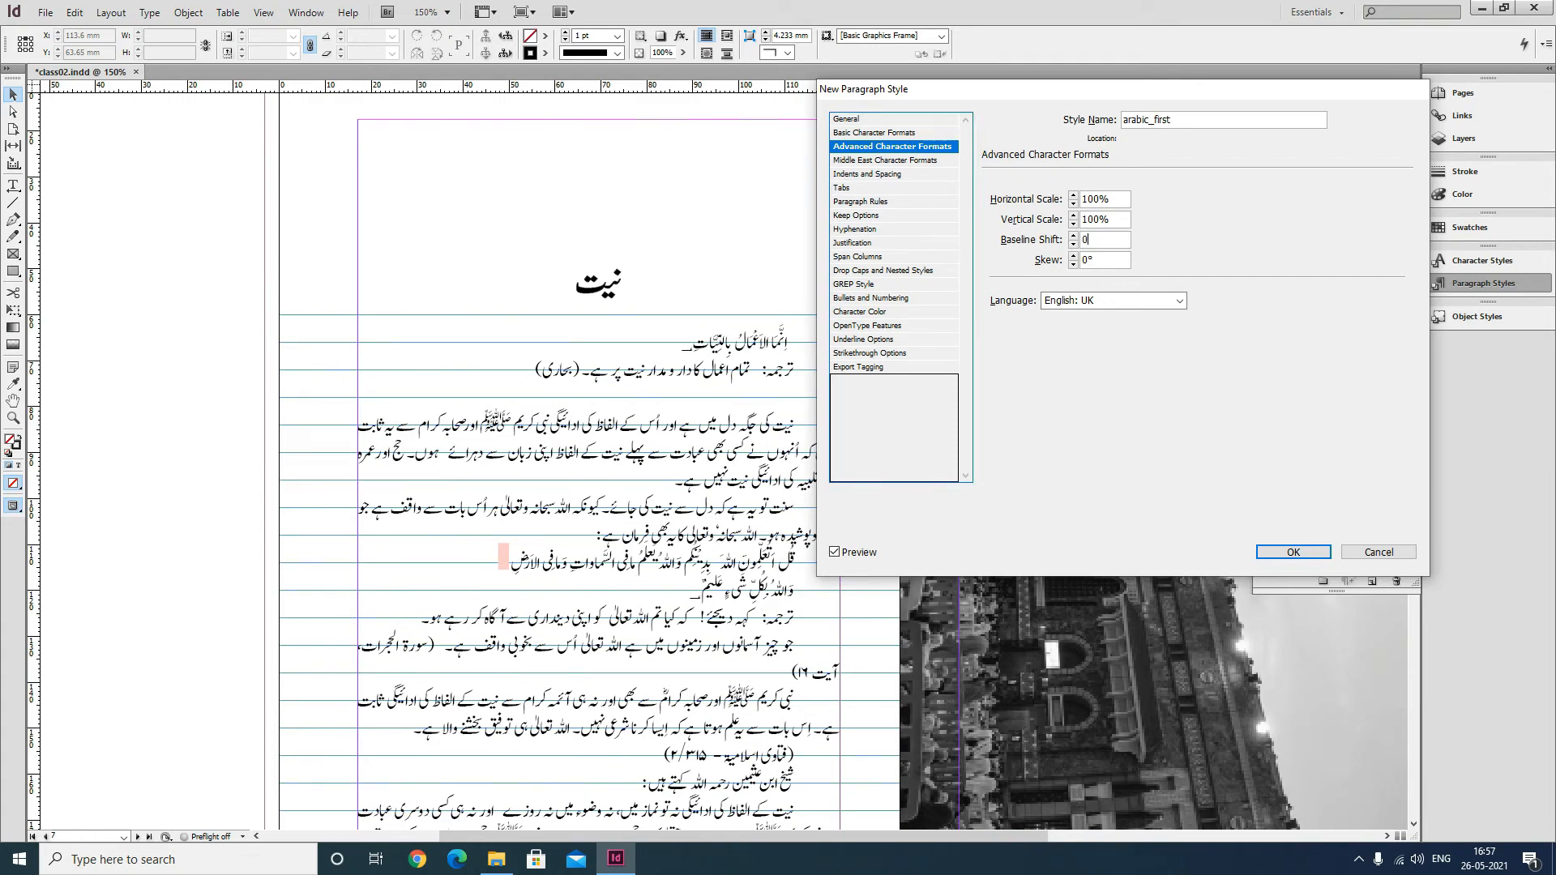
key(Tab)
Review the remaining panels of the new arabic_first paragraph style and save the style.
click(875, 188)
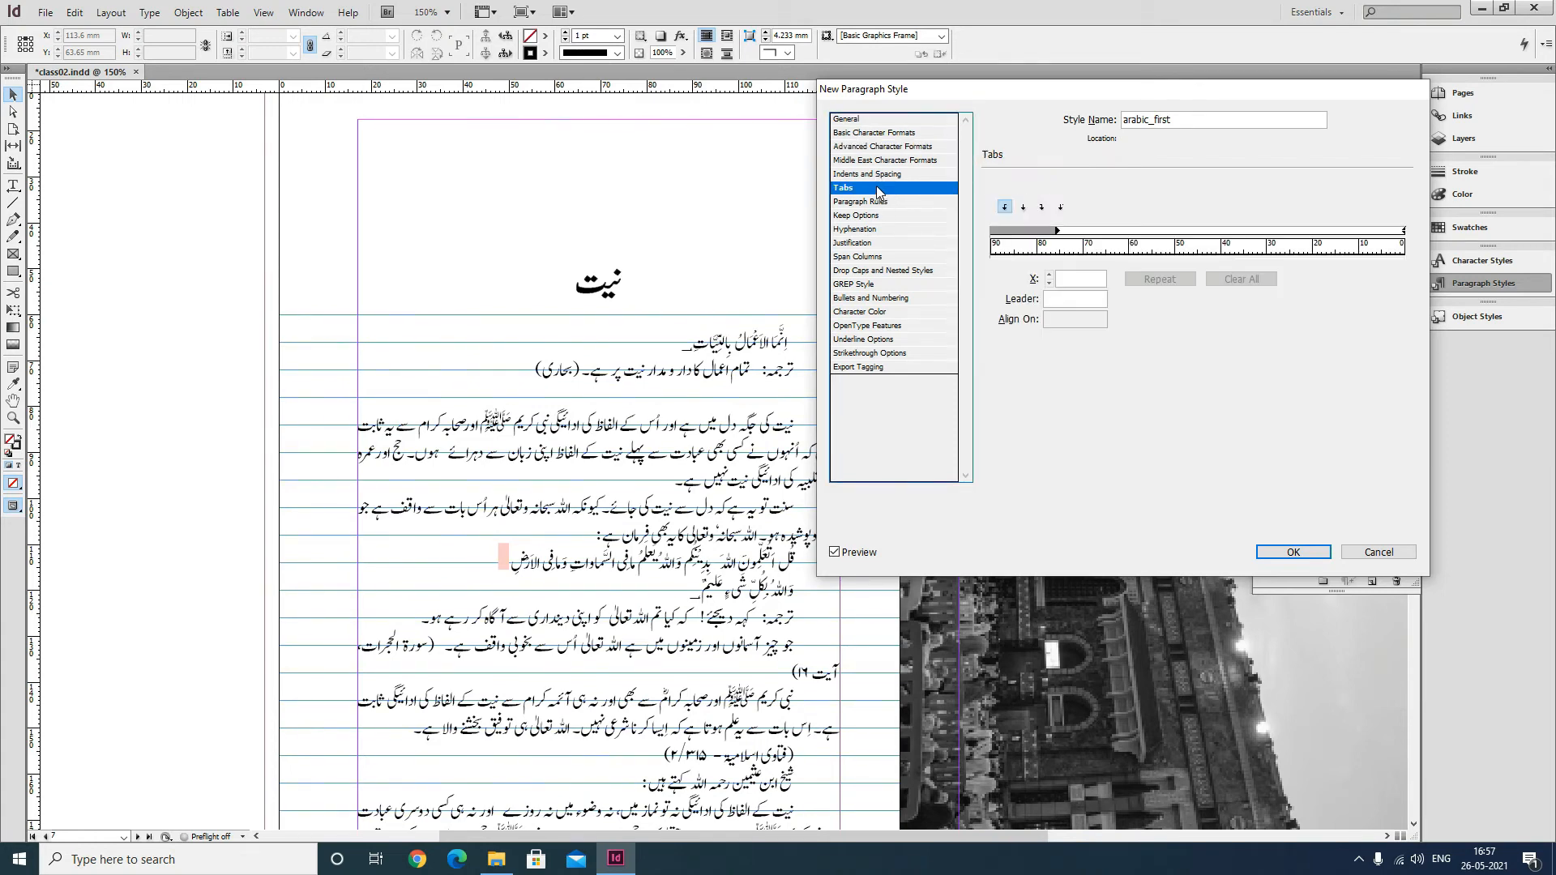
click(894, 203)
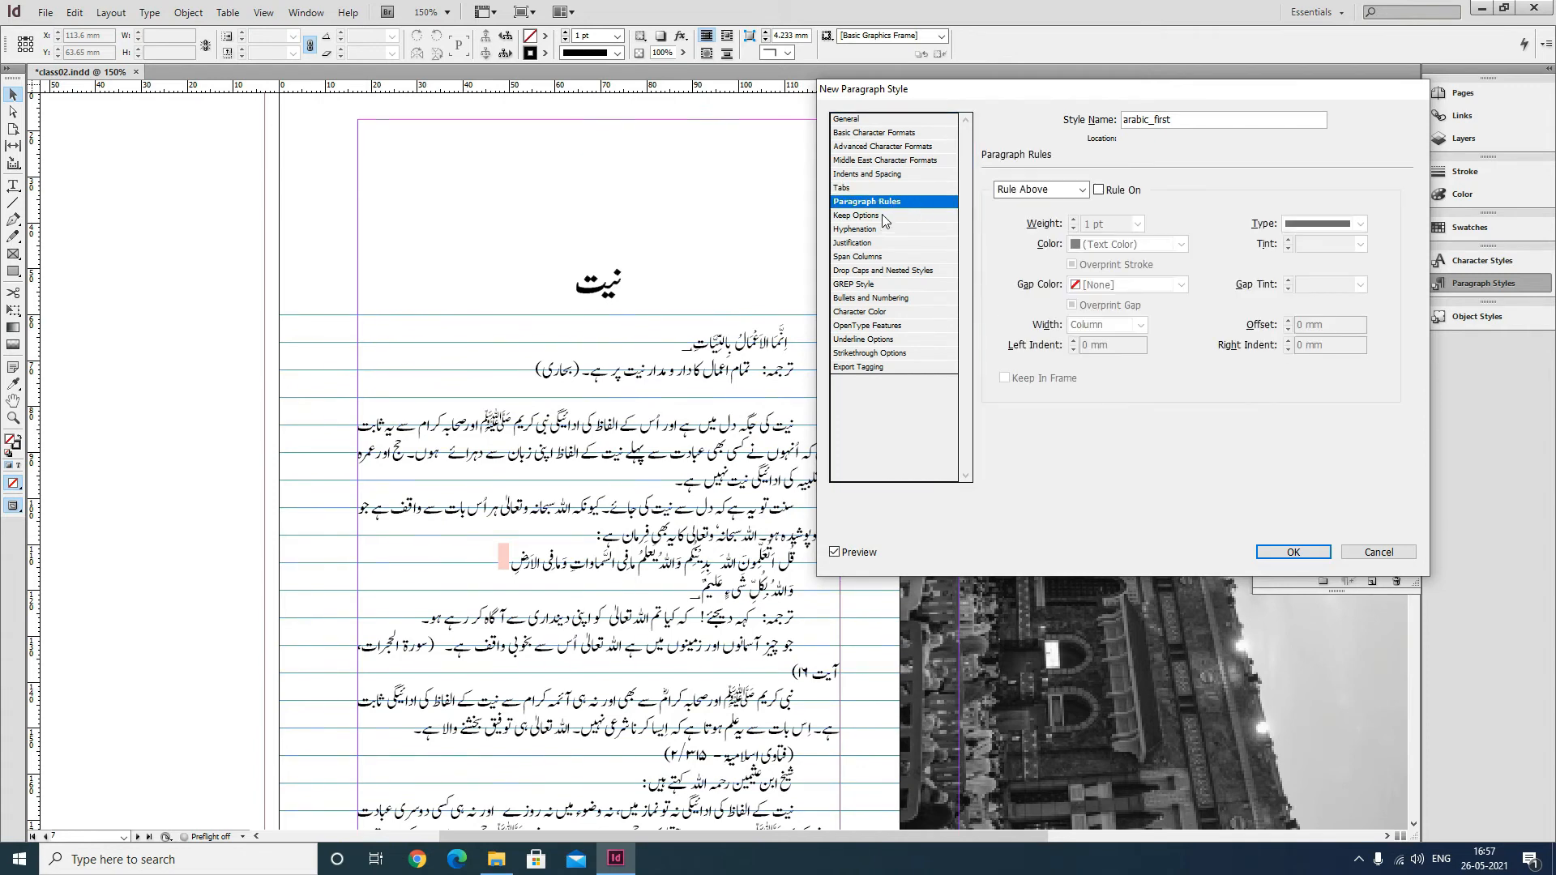
click(883, 215)
click(905, 230)
click(886, 244)
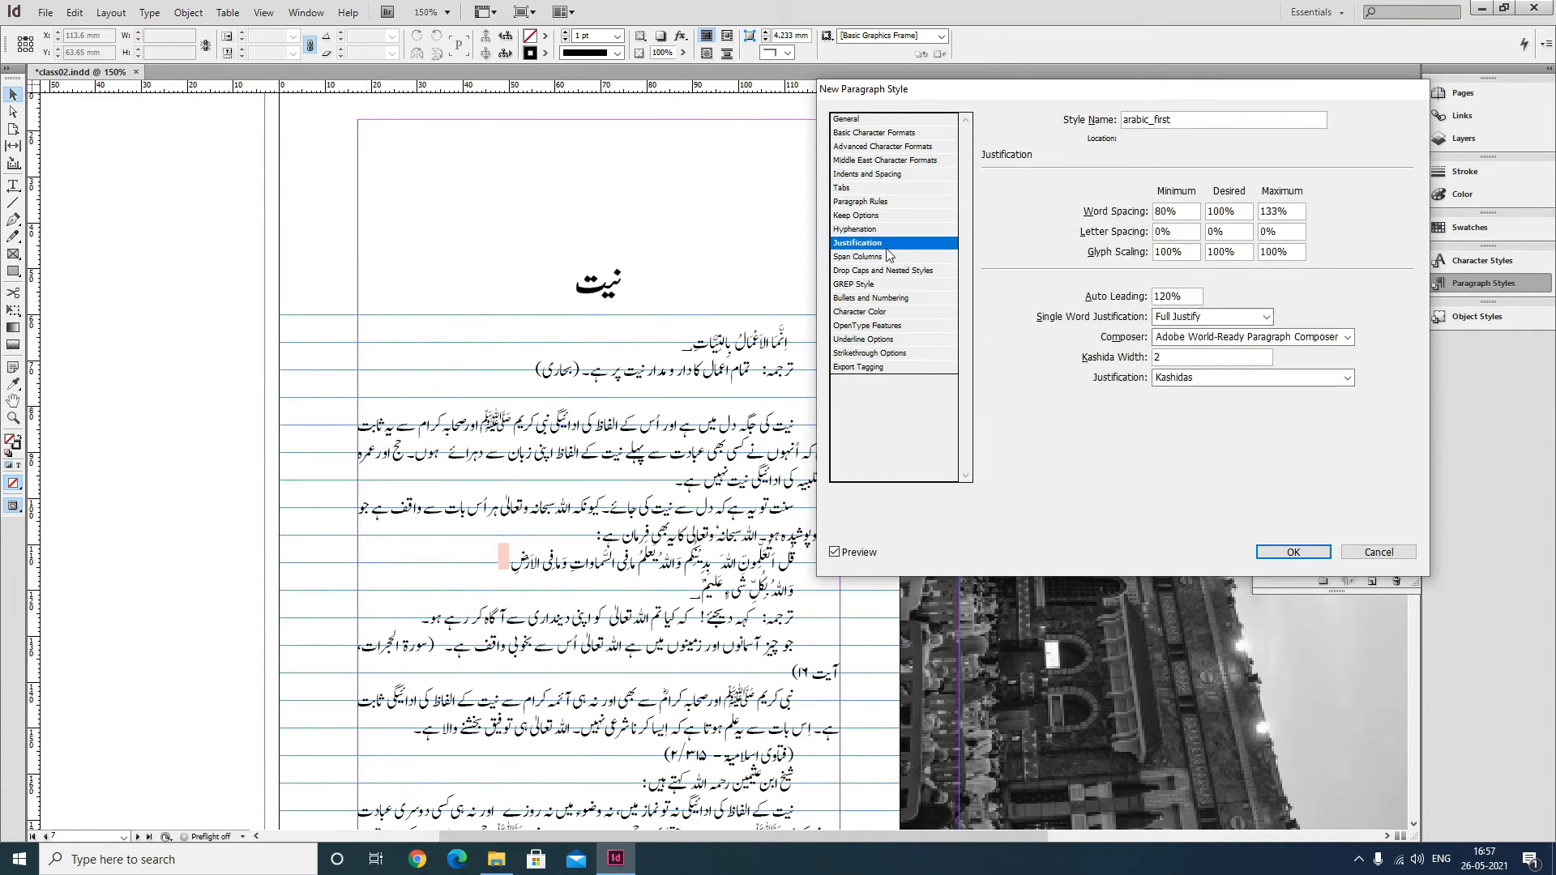
click(887, 257)
click(888, 271)
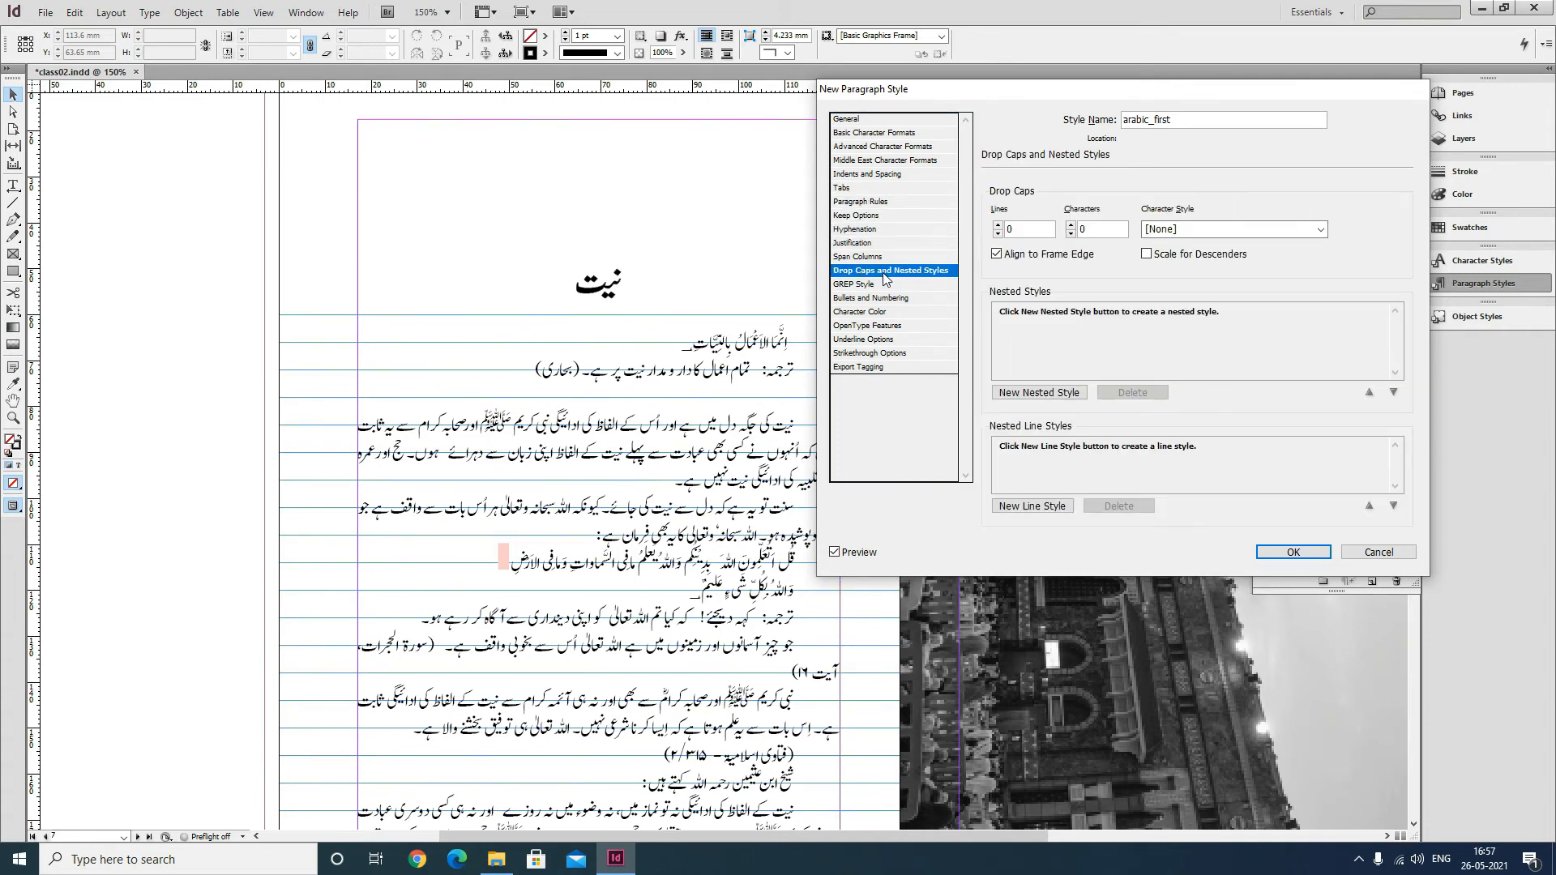
click(853, 285)
click(1292, 552)
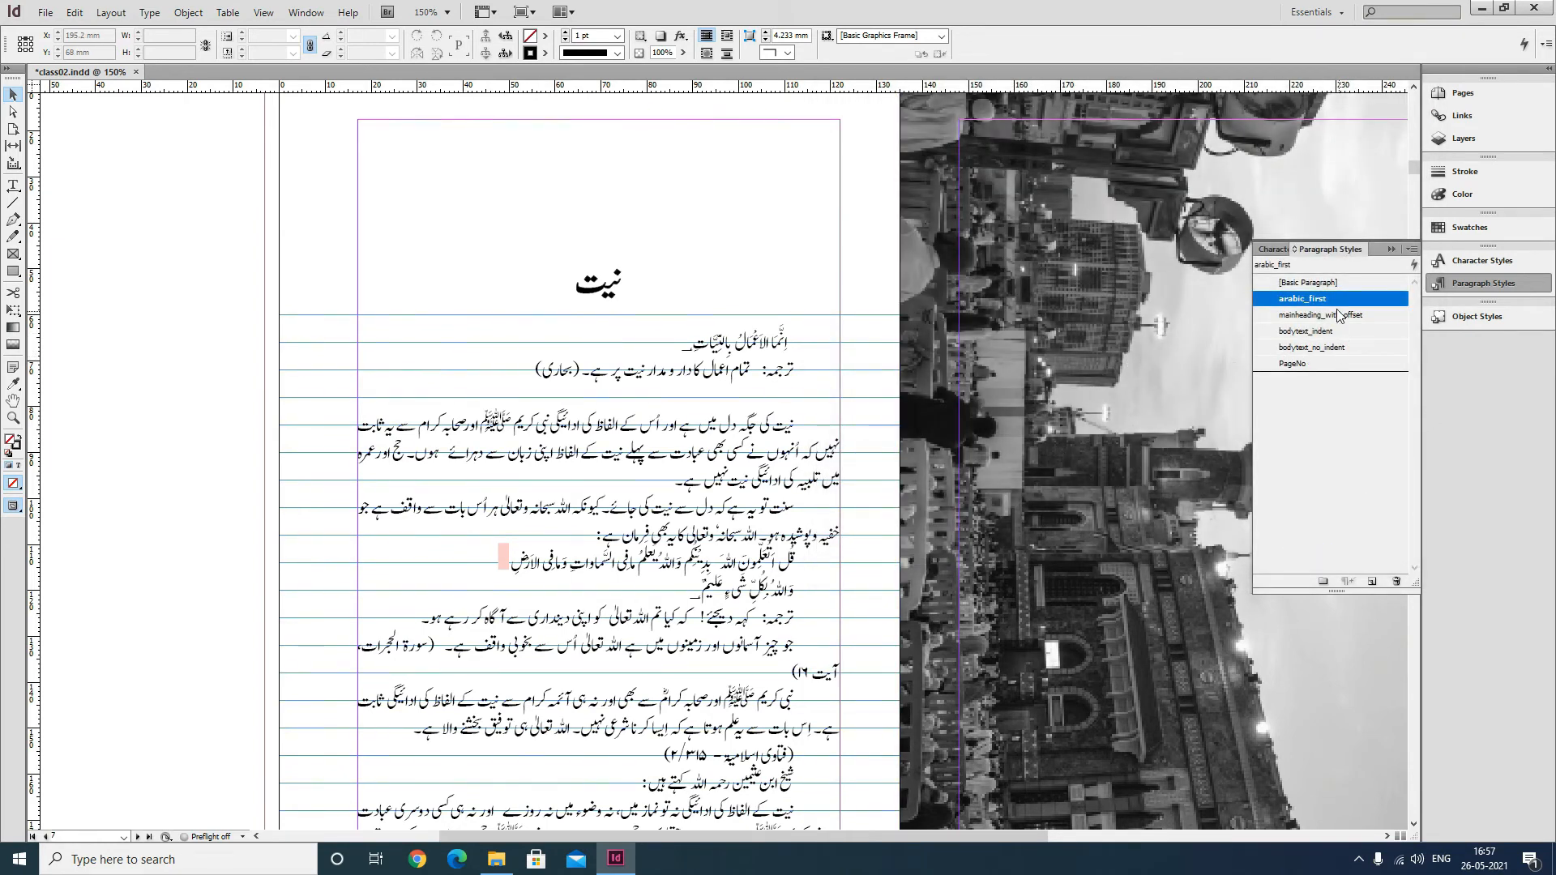
Edit the arabic_first style so that its first line only aligns to the baseline grid.
right_click(1336, 306)
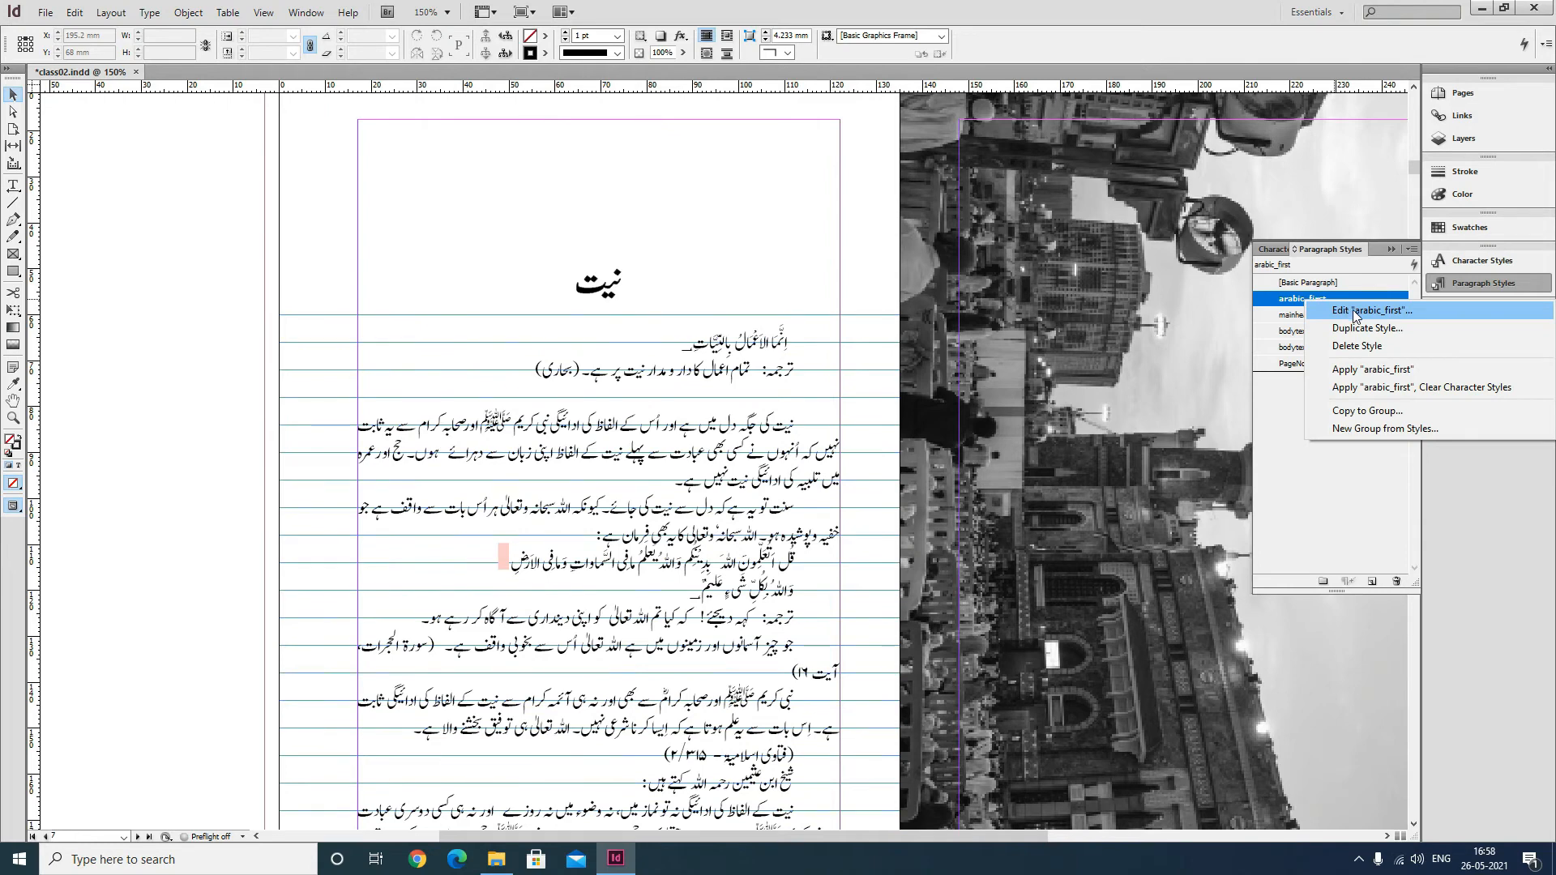
click(1355, 311)
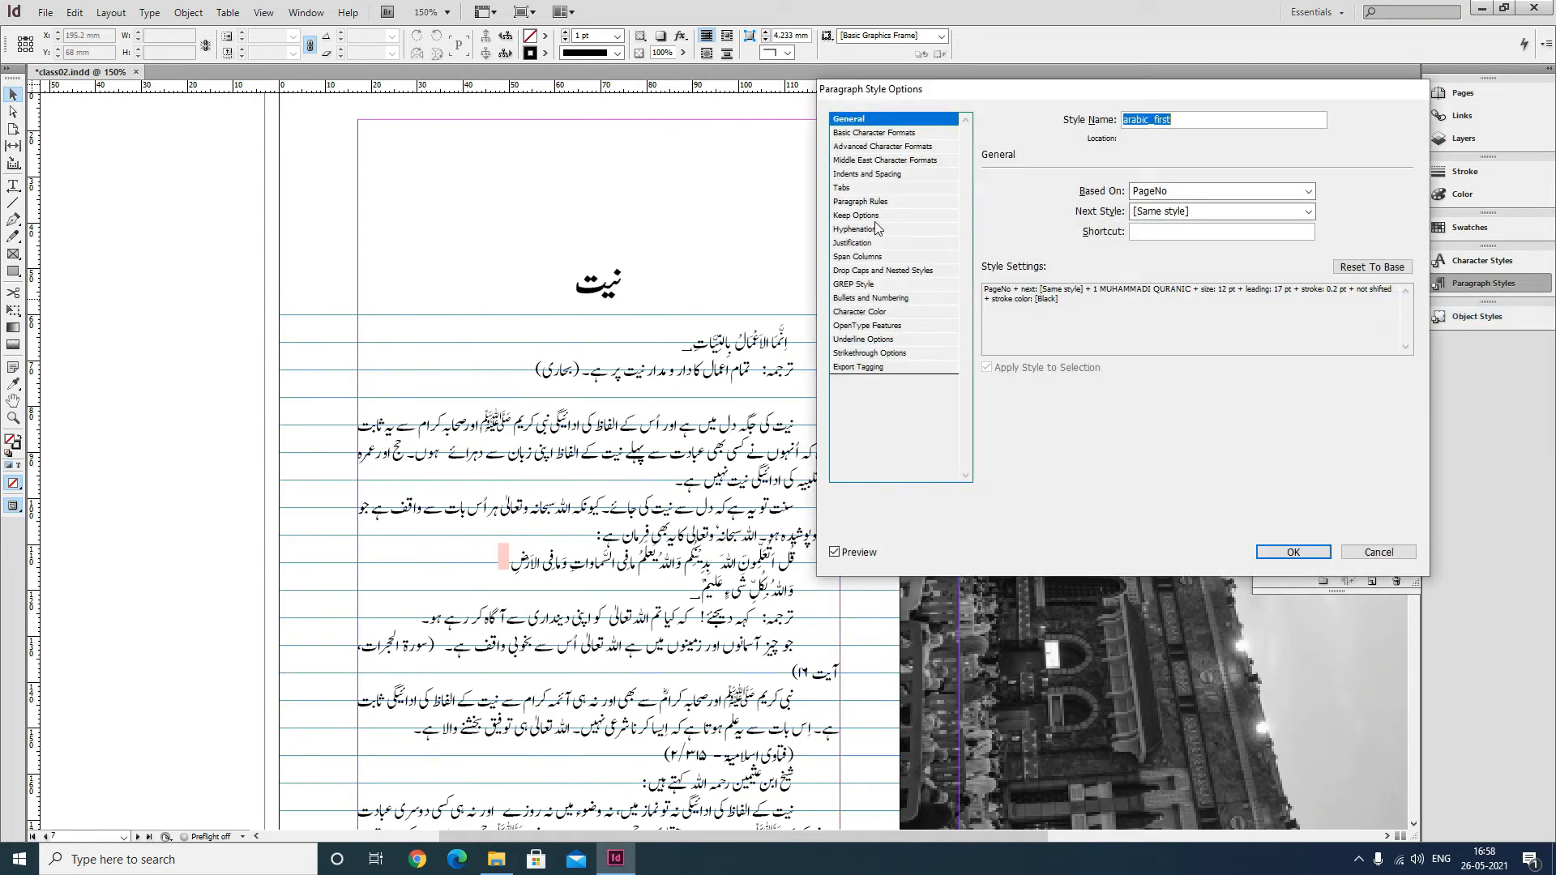
click(864, 174)
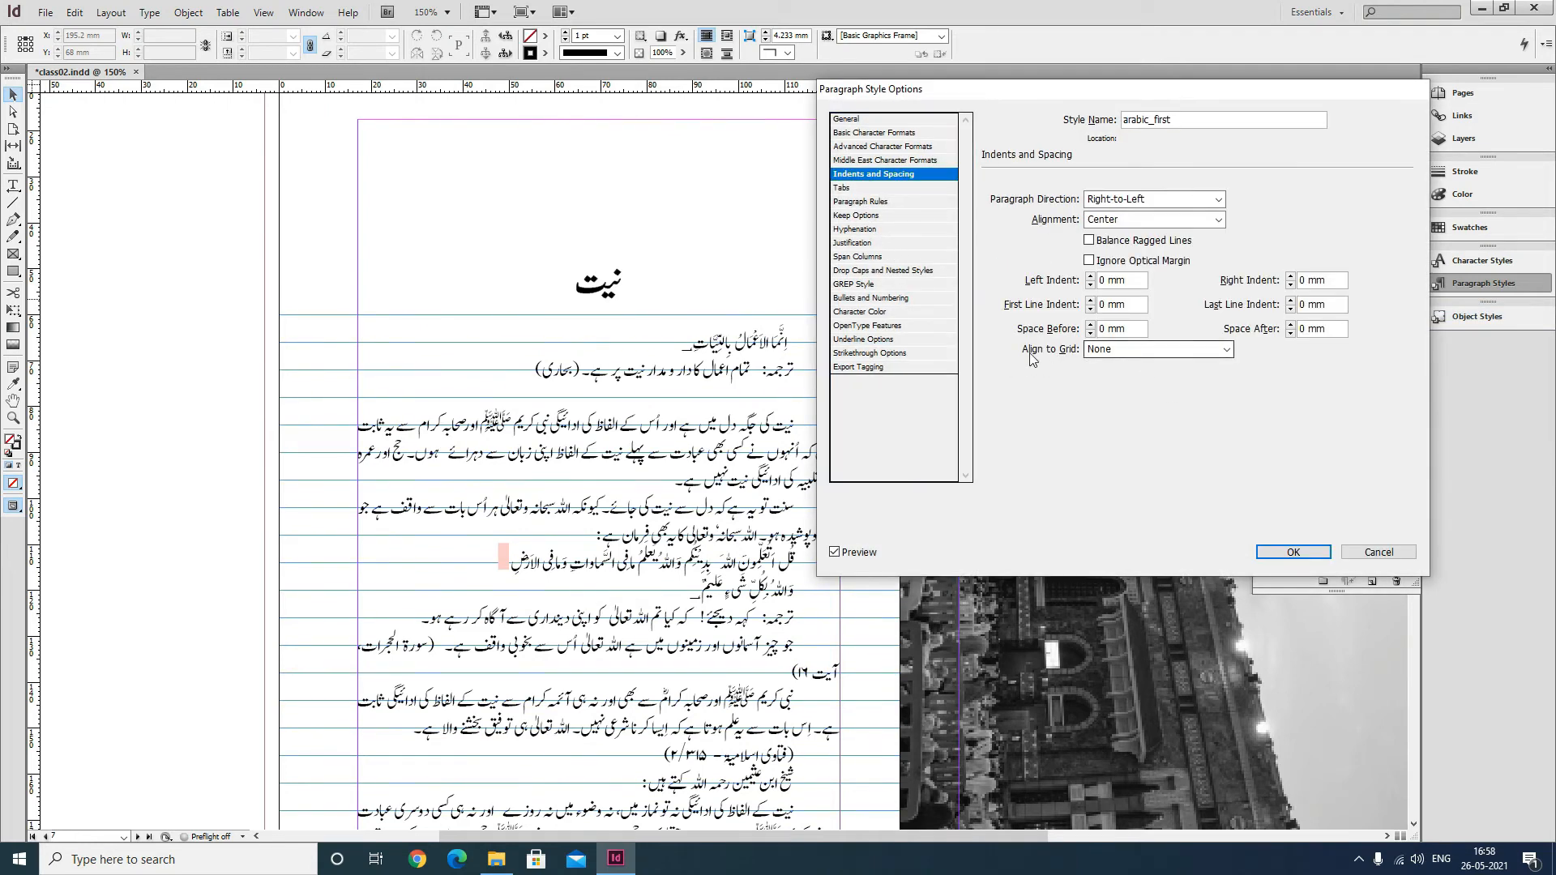
click(1163, 350)
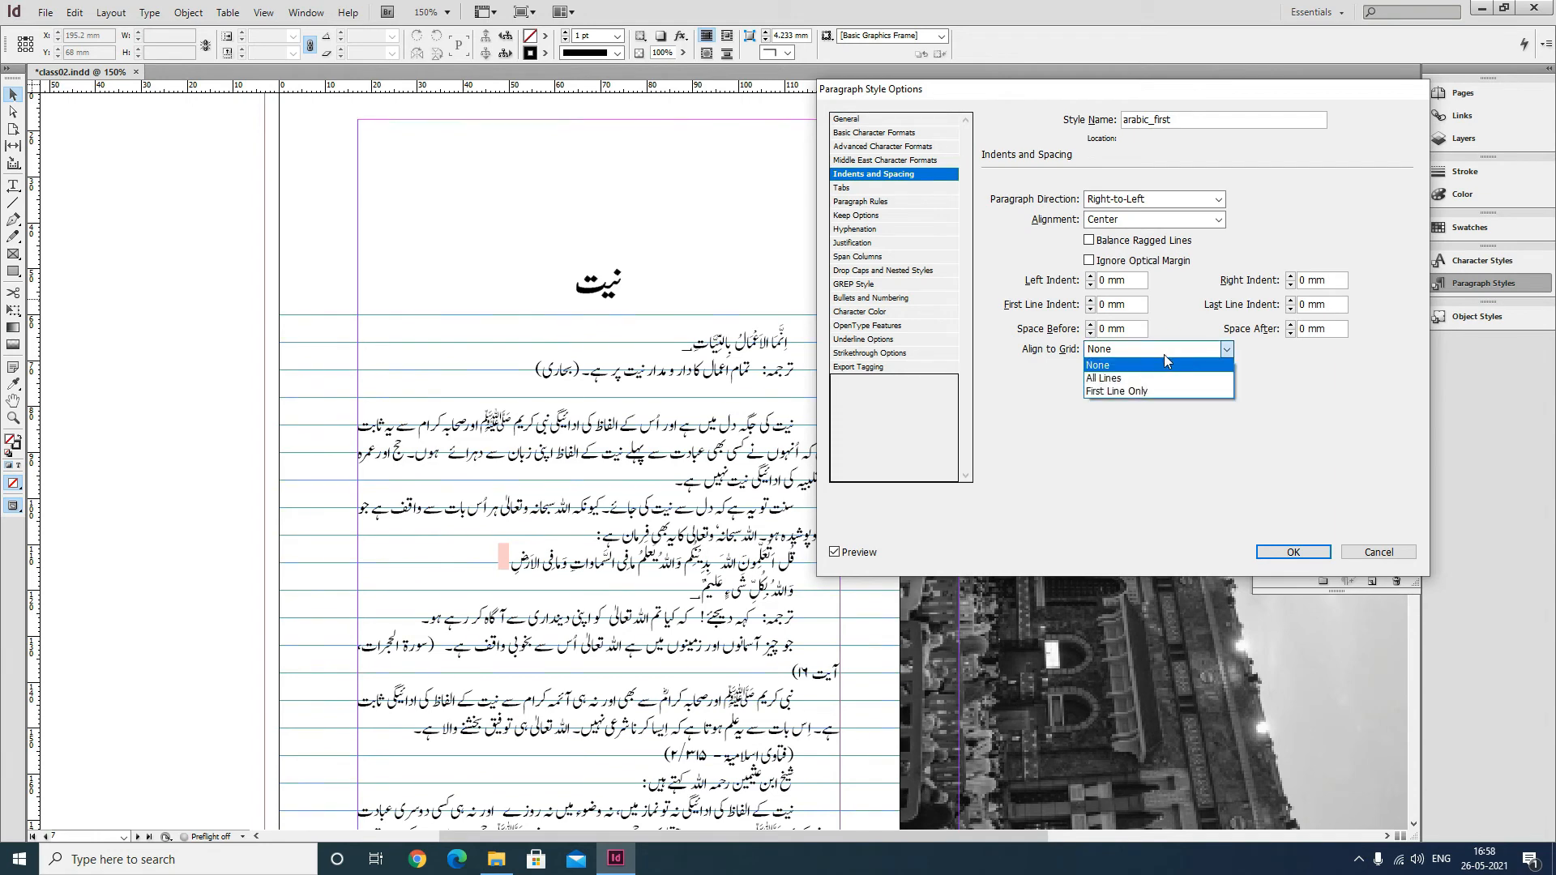
click(1135, 391)
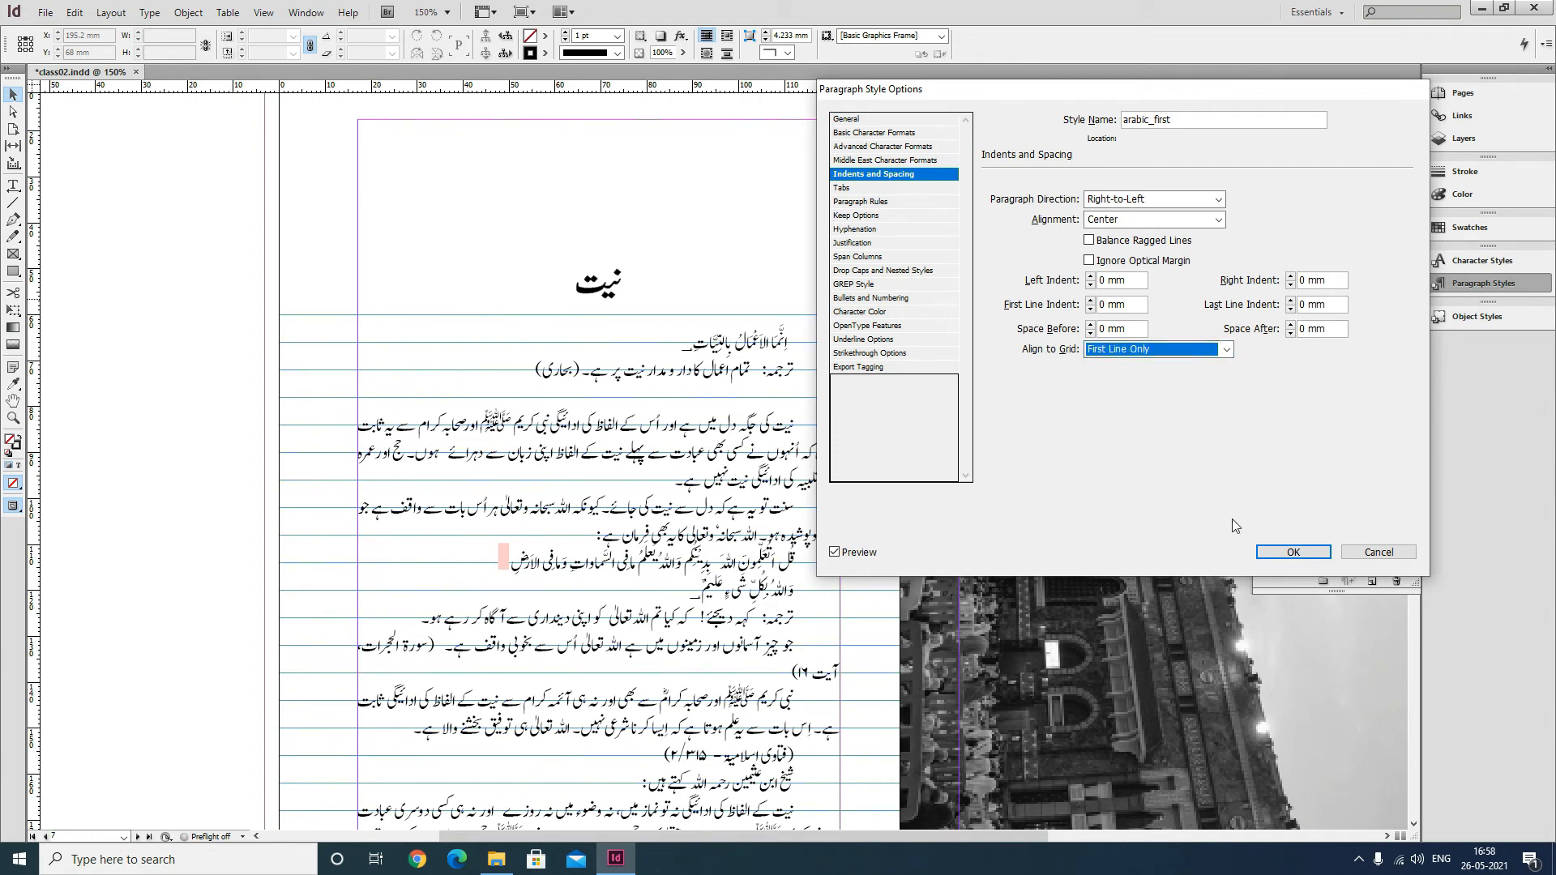
click(1285, 553)
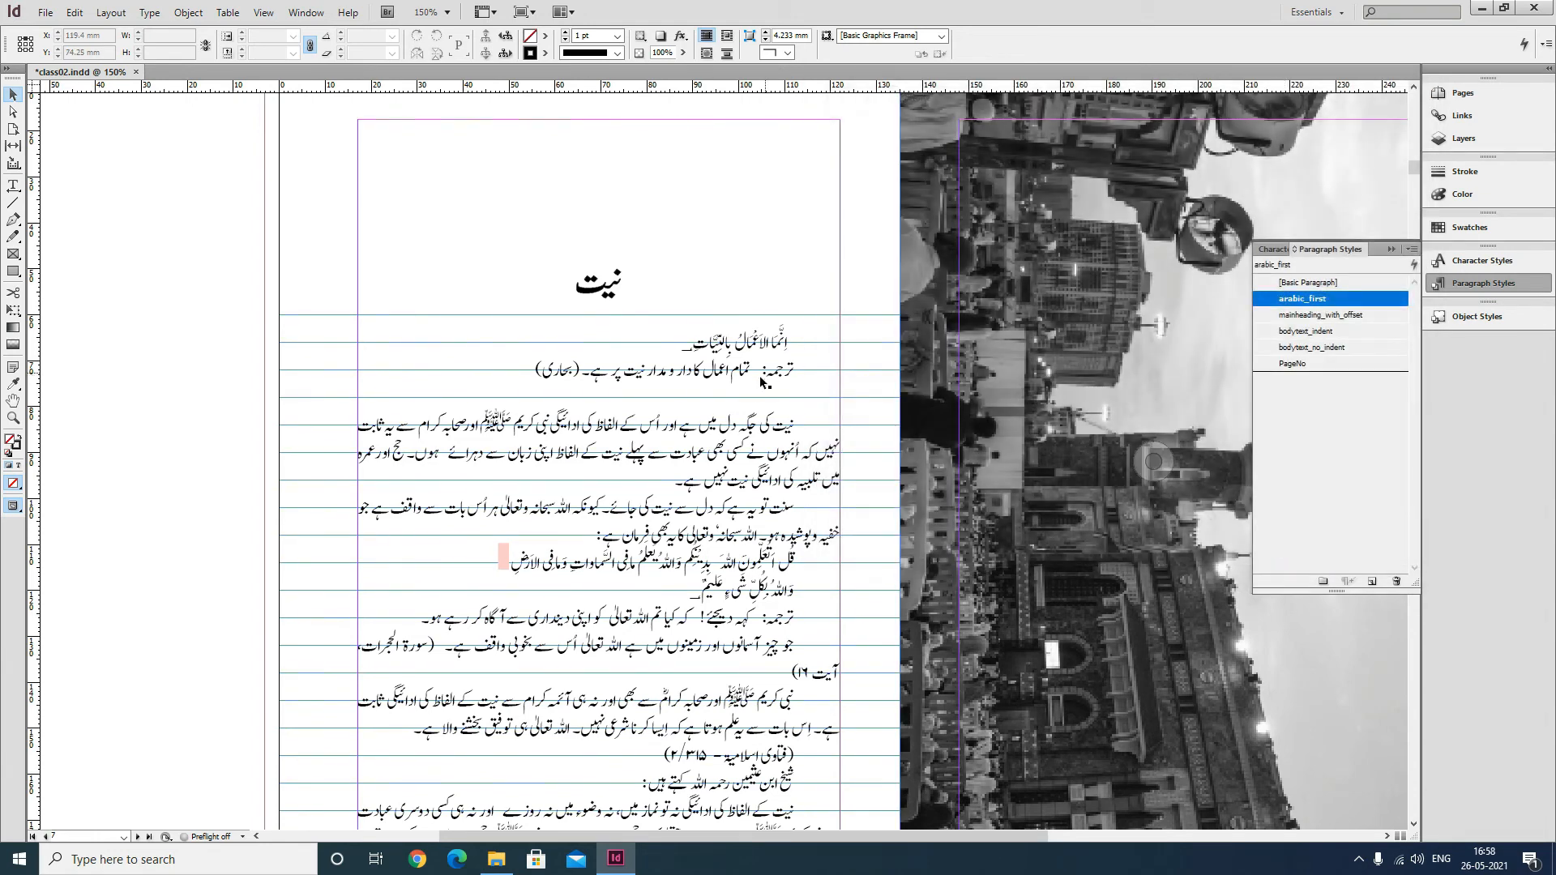
Apply the arabic_first paragraph style to the Arabic line below the page heading.
click(130, 249)
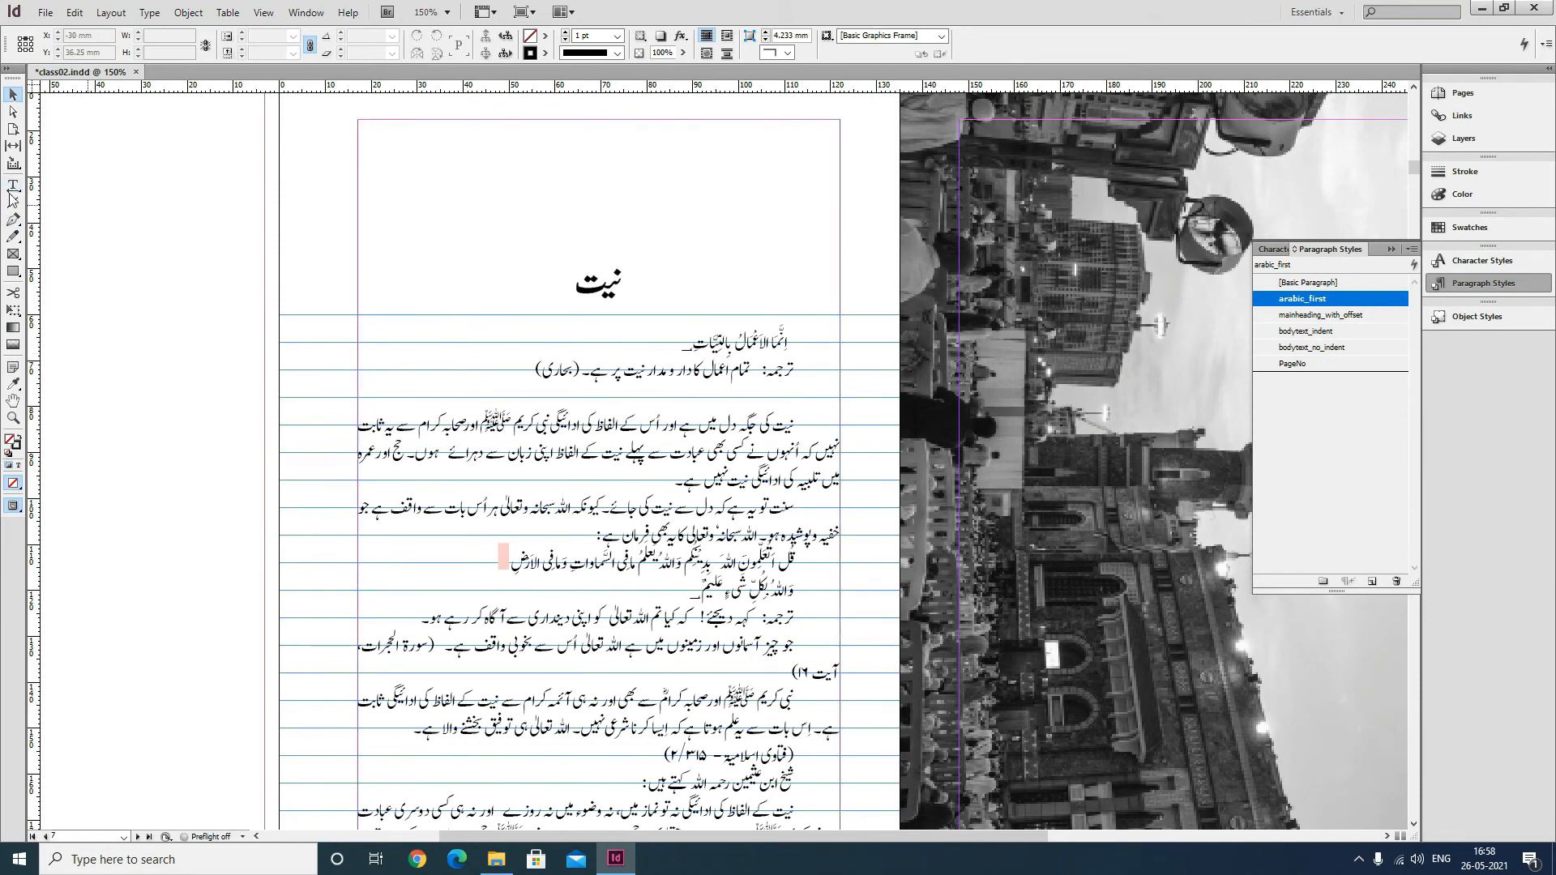
click(13, 184)
drag(666, 346, 801, 341)
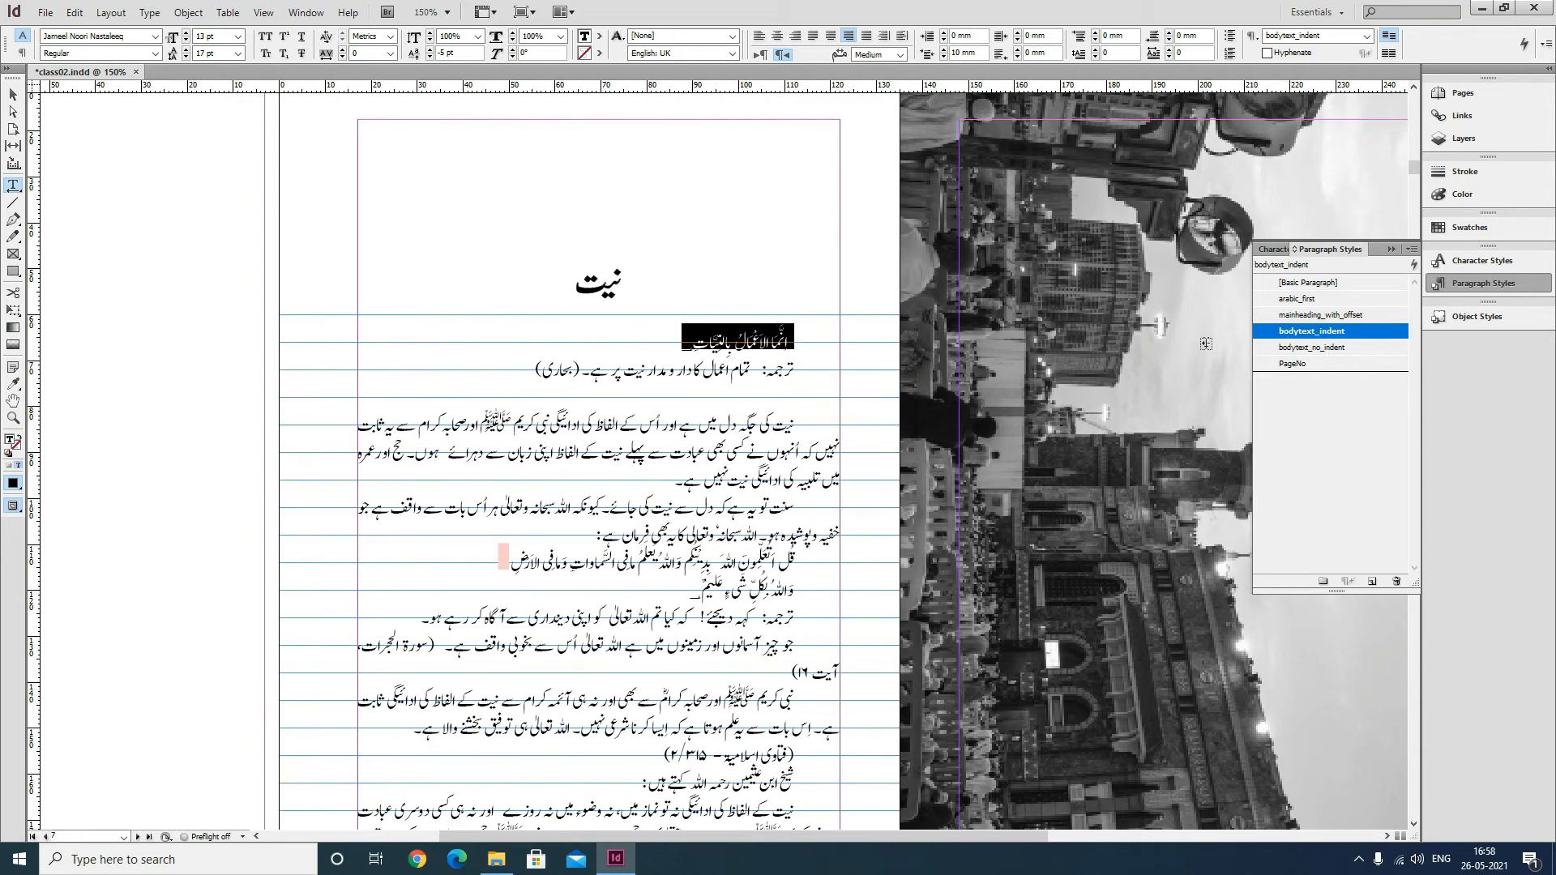
click(1311, 299)
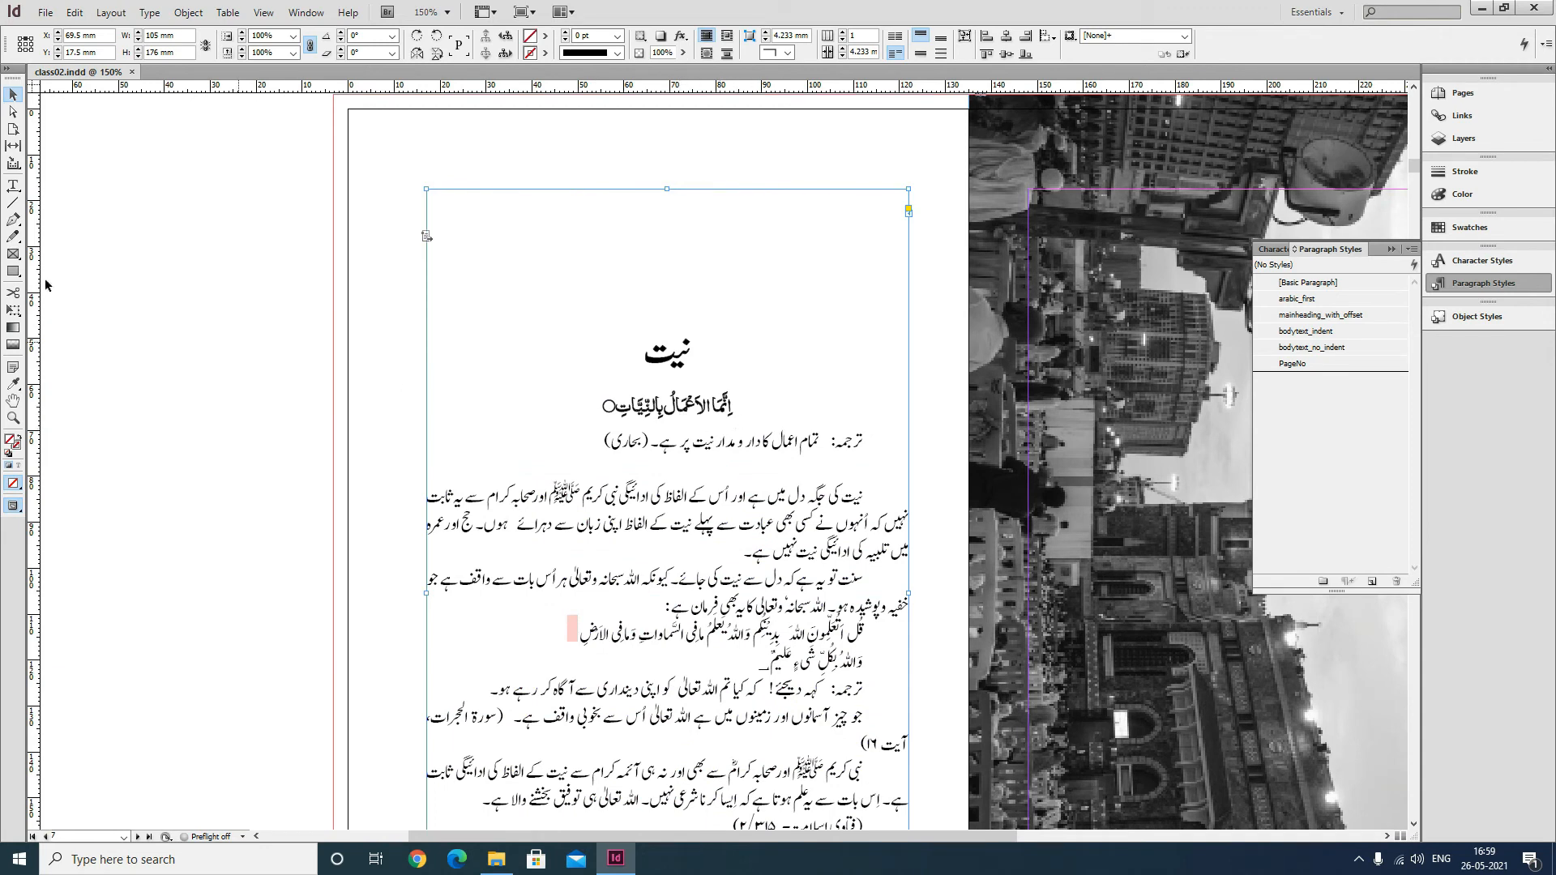
Reopen the arabic_first style options and review its indents, rules and basic character settings.
key(t)
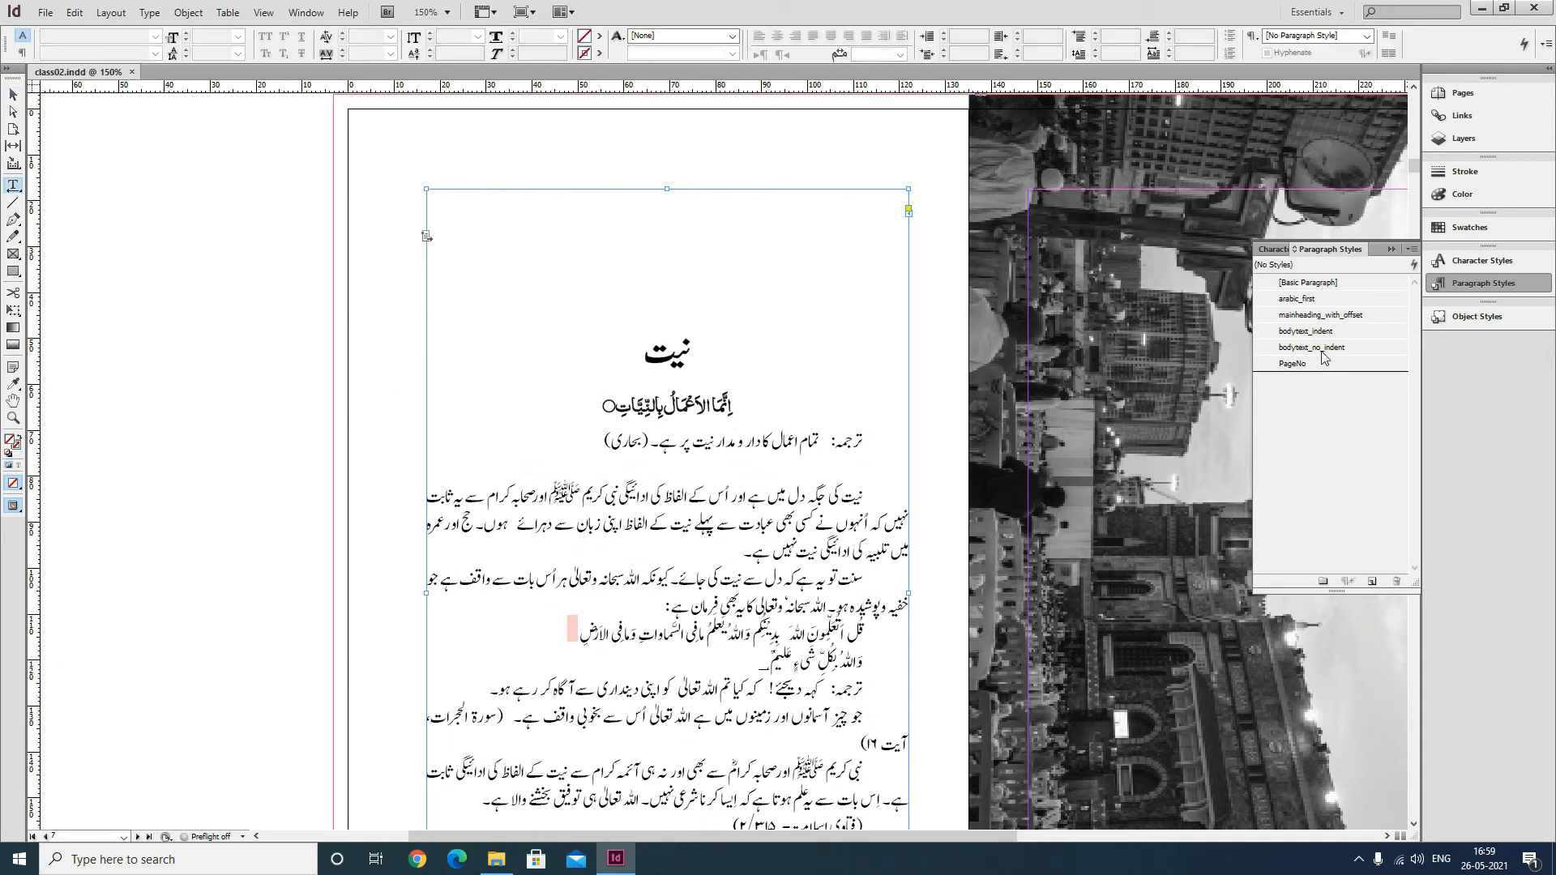
triple_click(563, 403)
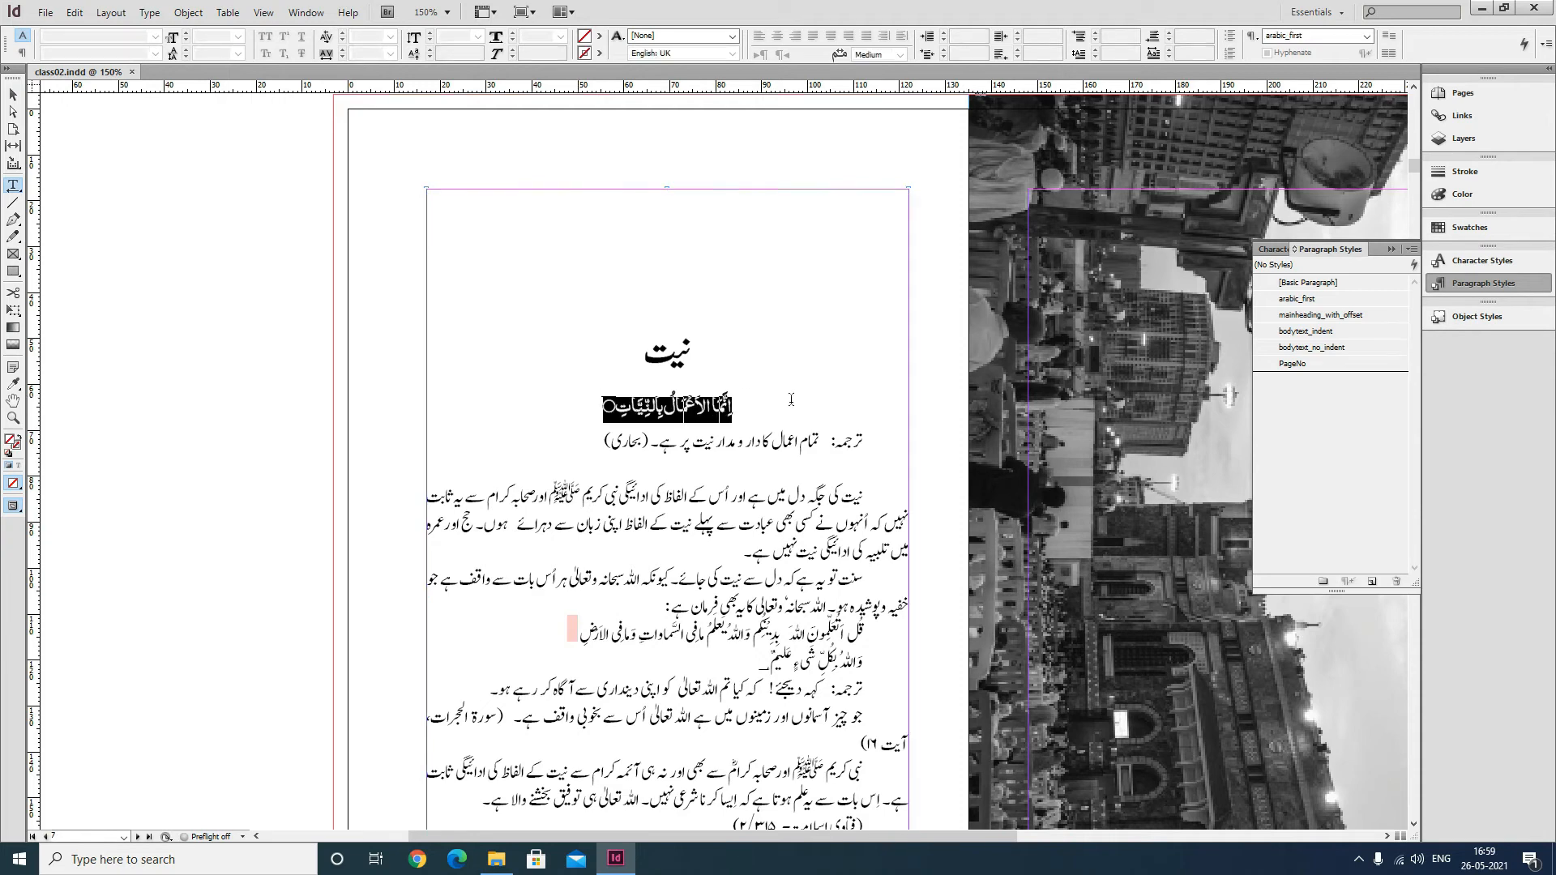
right_click(1303, 303)
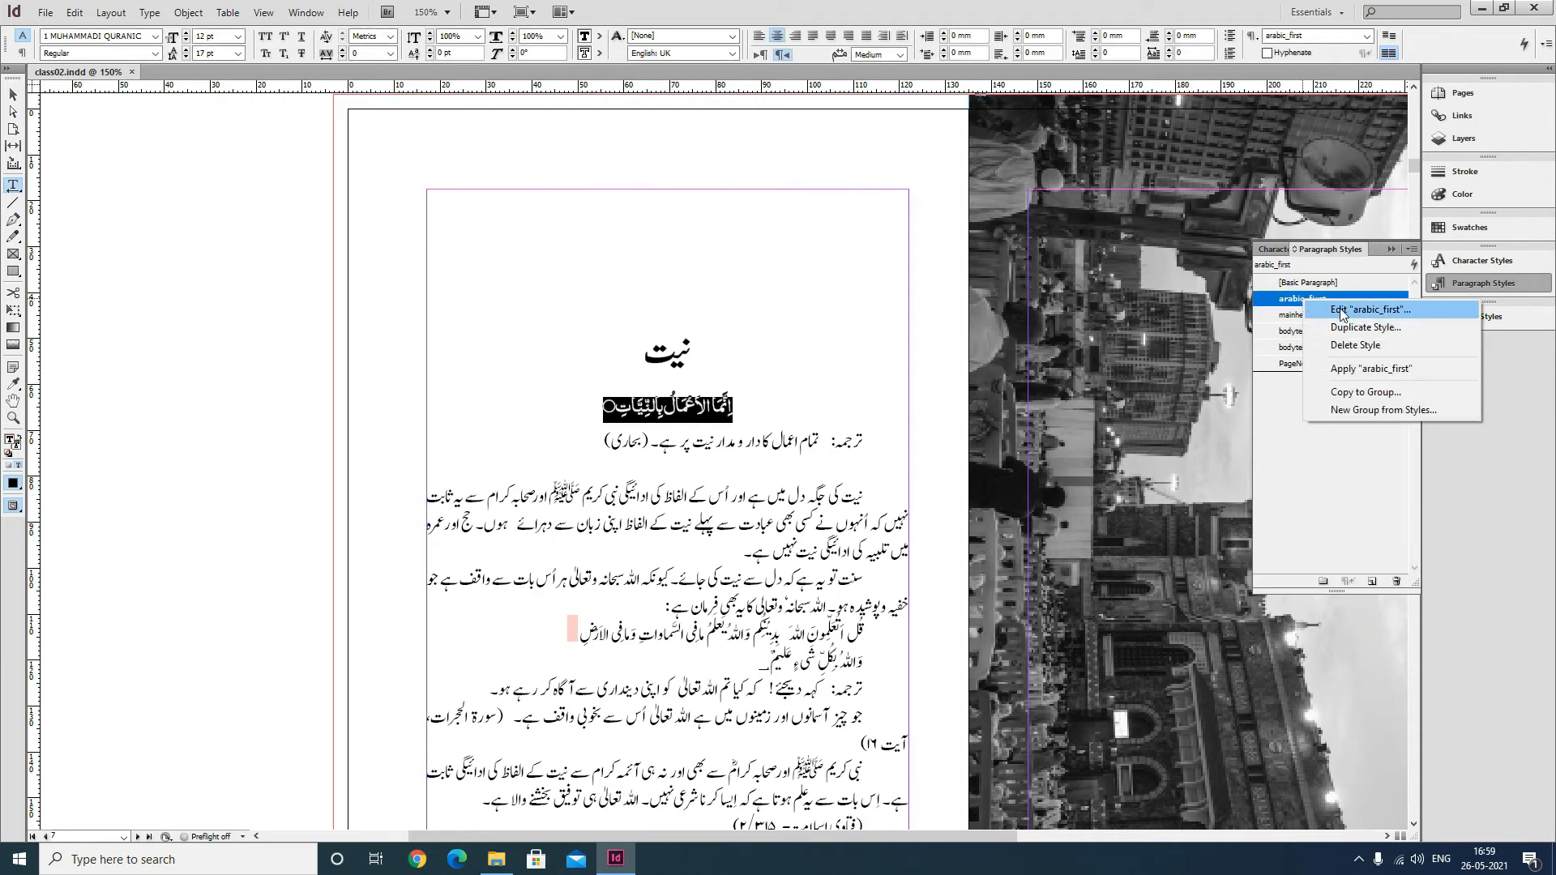
click(1345, 310)
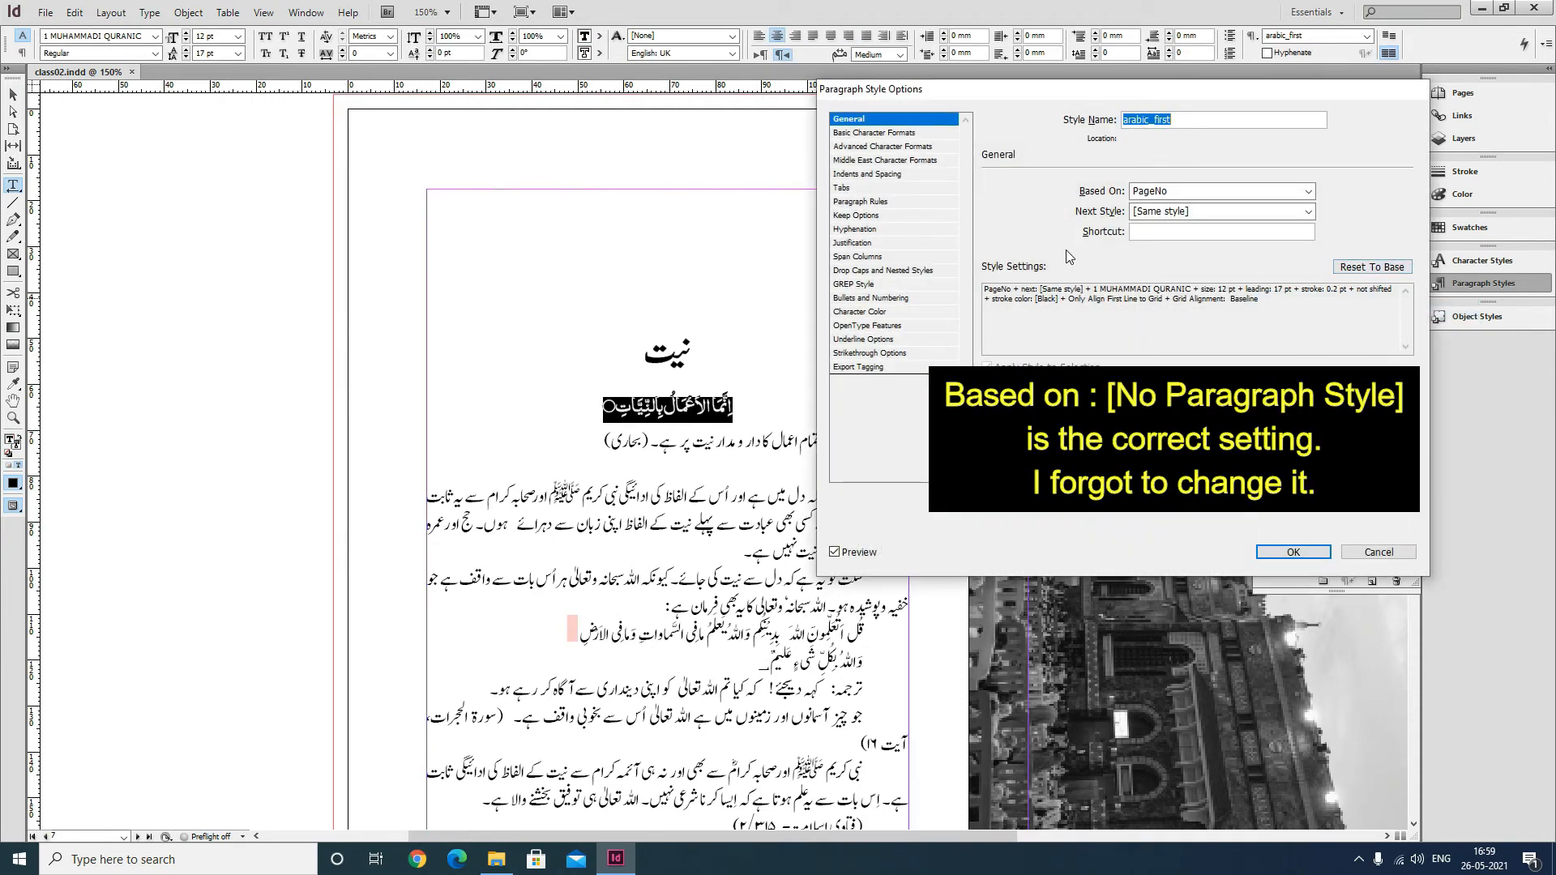
click(885, 175)
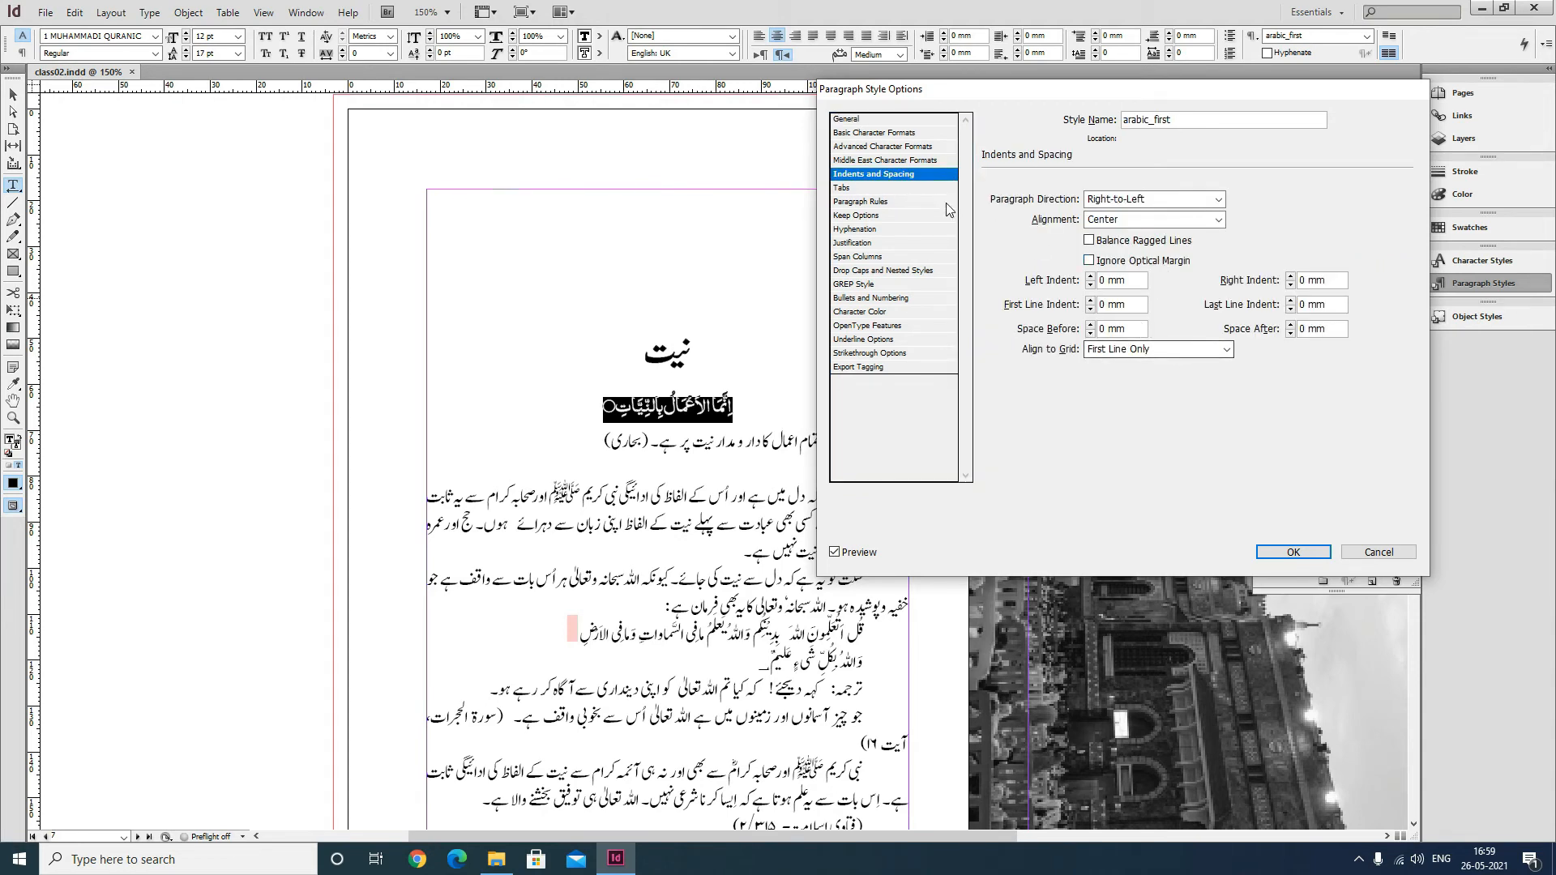
click(886, 189)
click(886, 203)
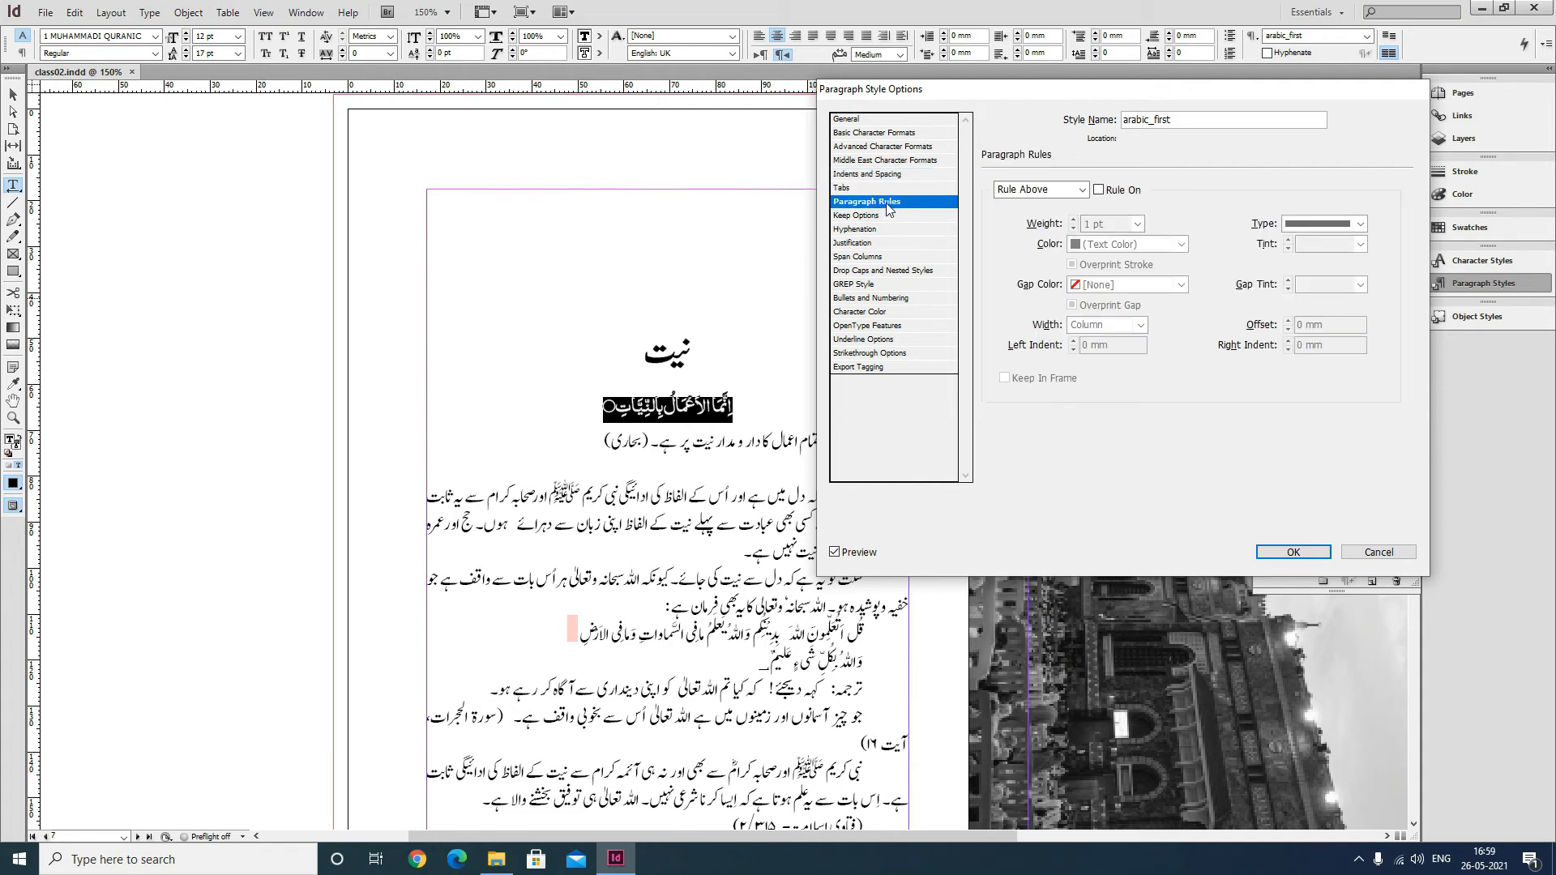
click(891, 134)
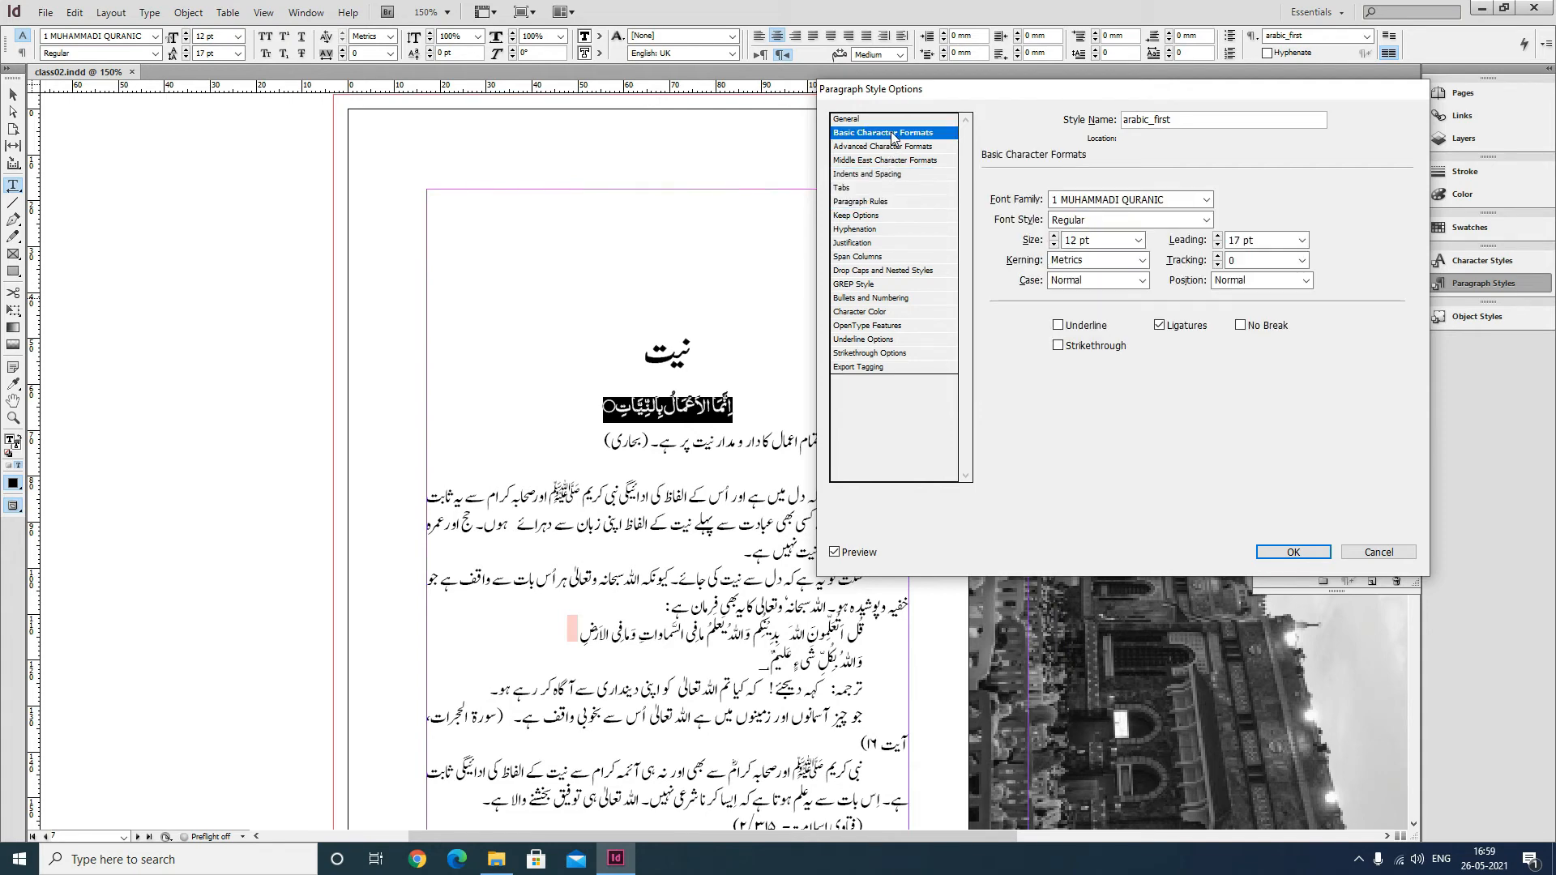
click(1293, 551)
Set the baseline grid in Grid preferences to start relative to the top margin.
scroll(400, 189, right, 3)
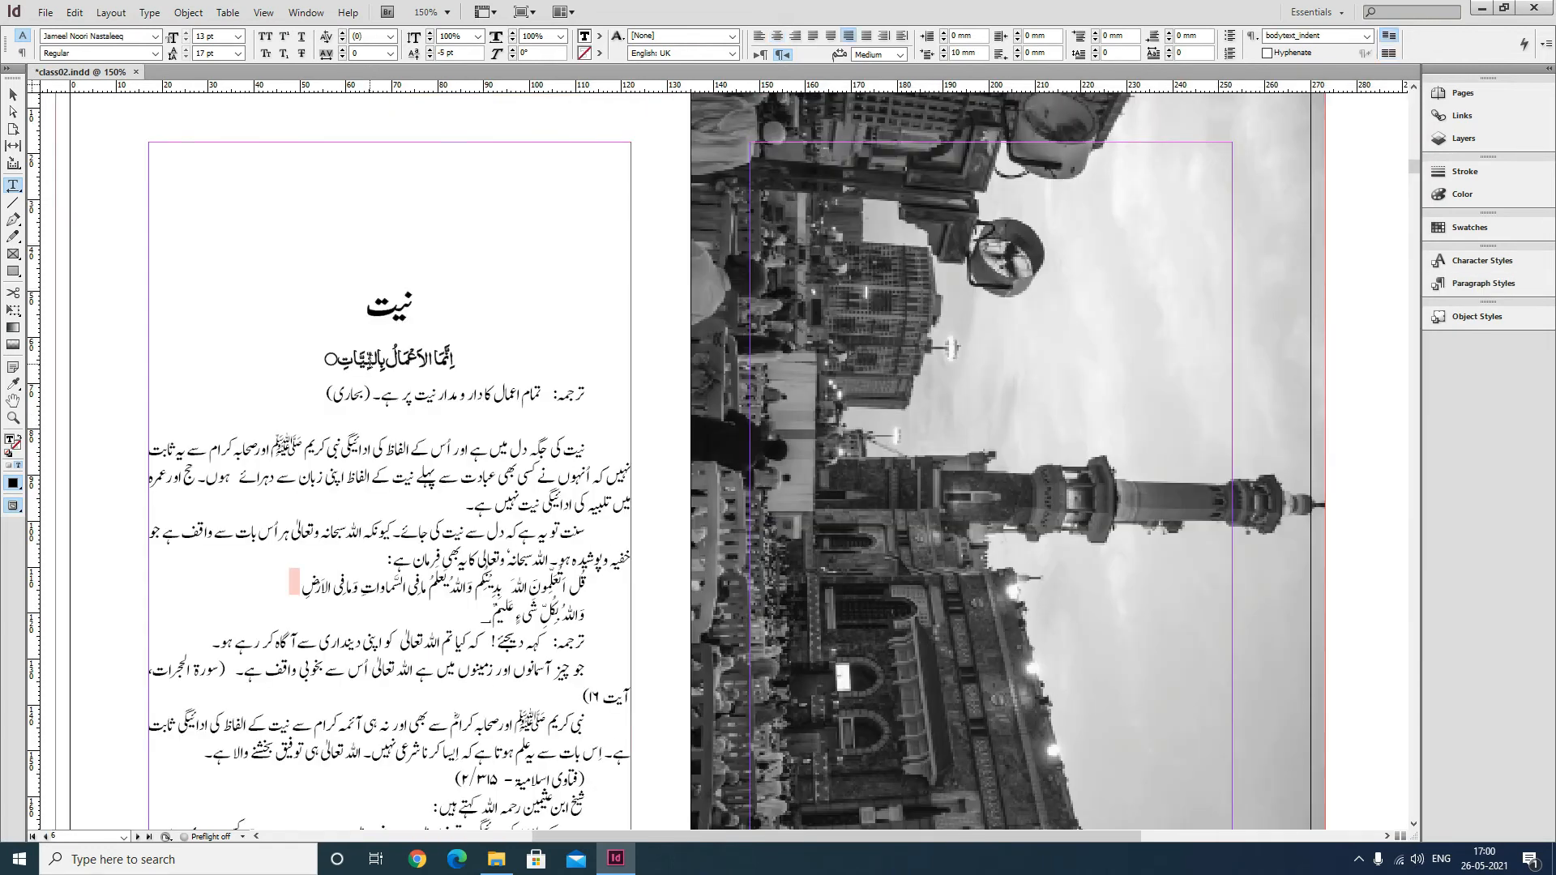
click(74, 12)
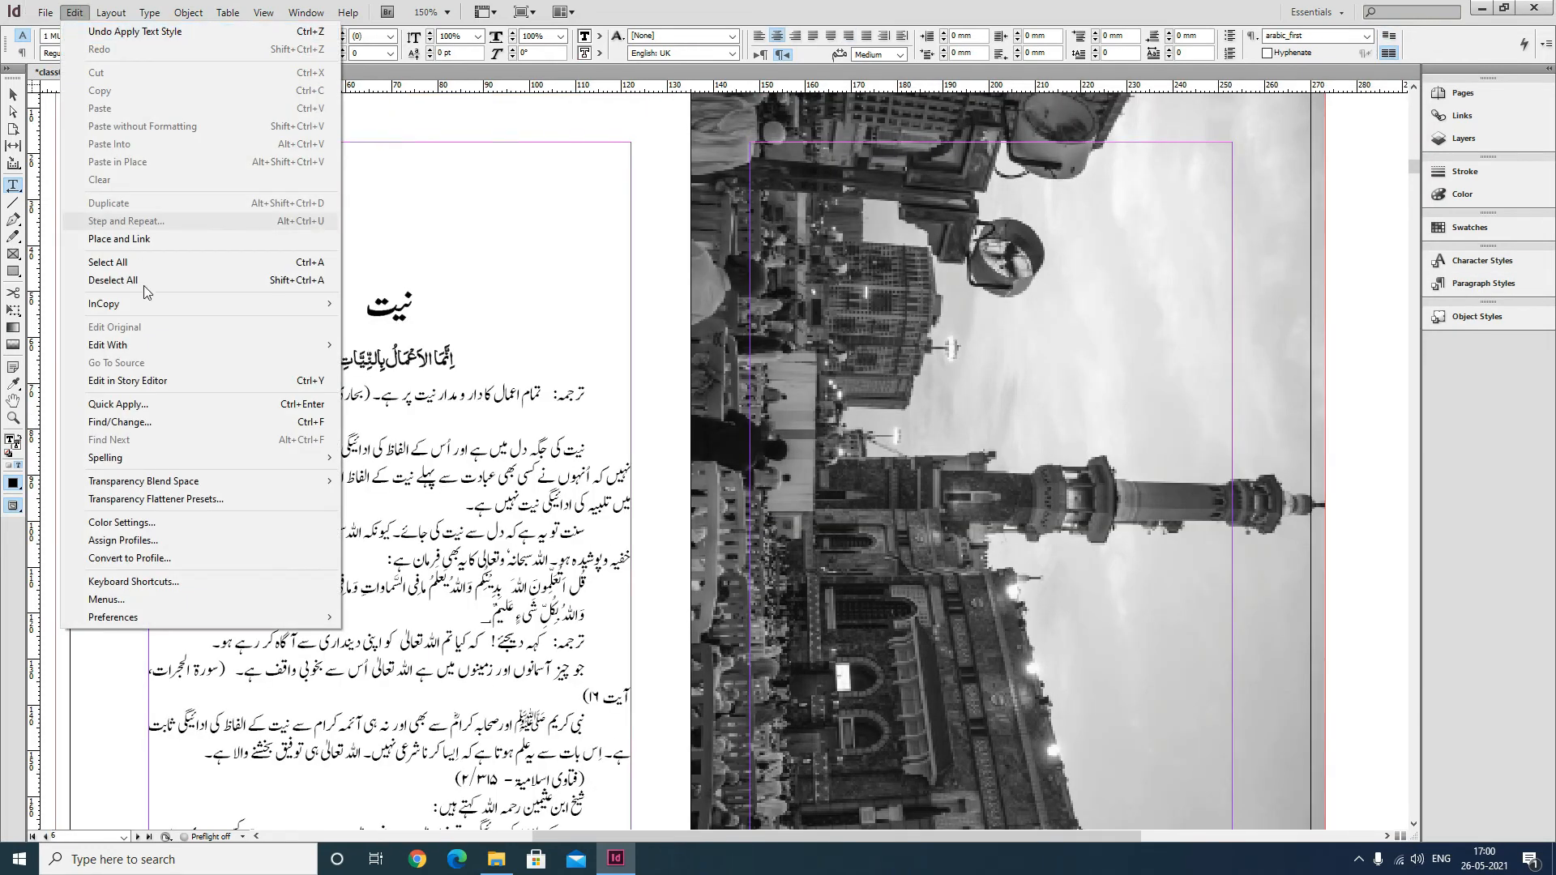
mouse_move(114, 616)
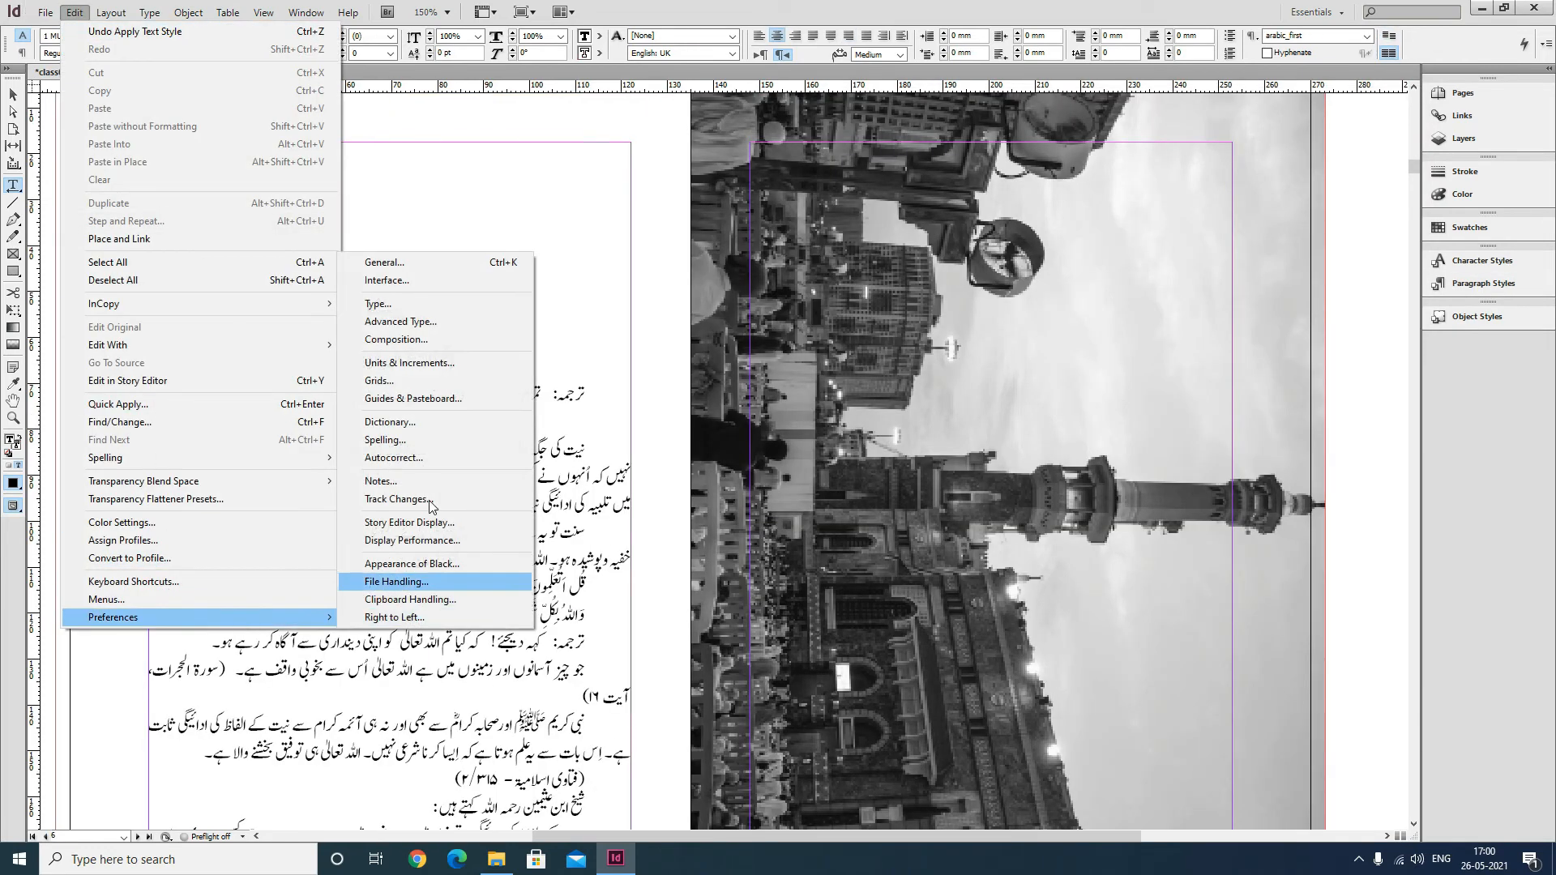
click(389, 362)
click(983, 229)
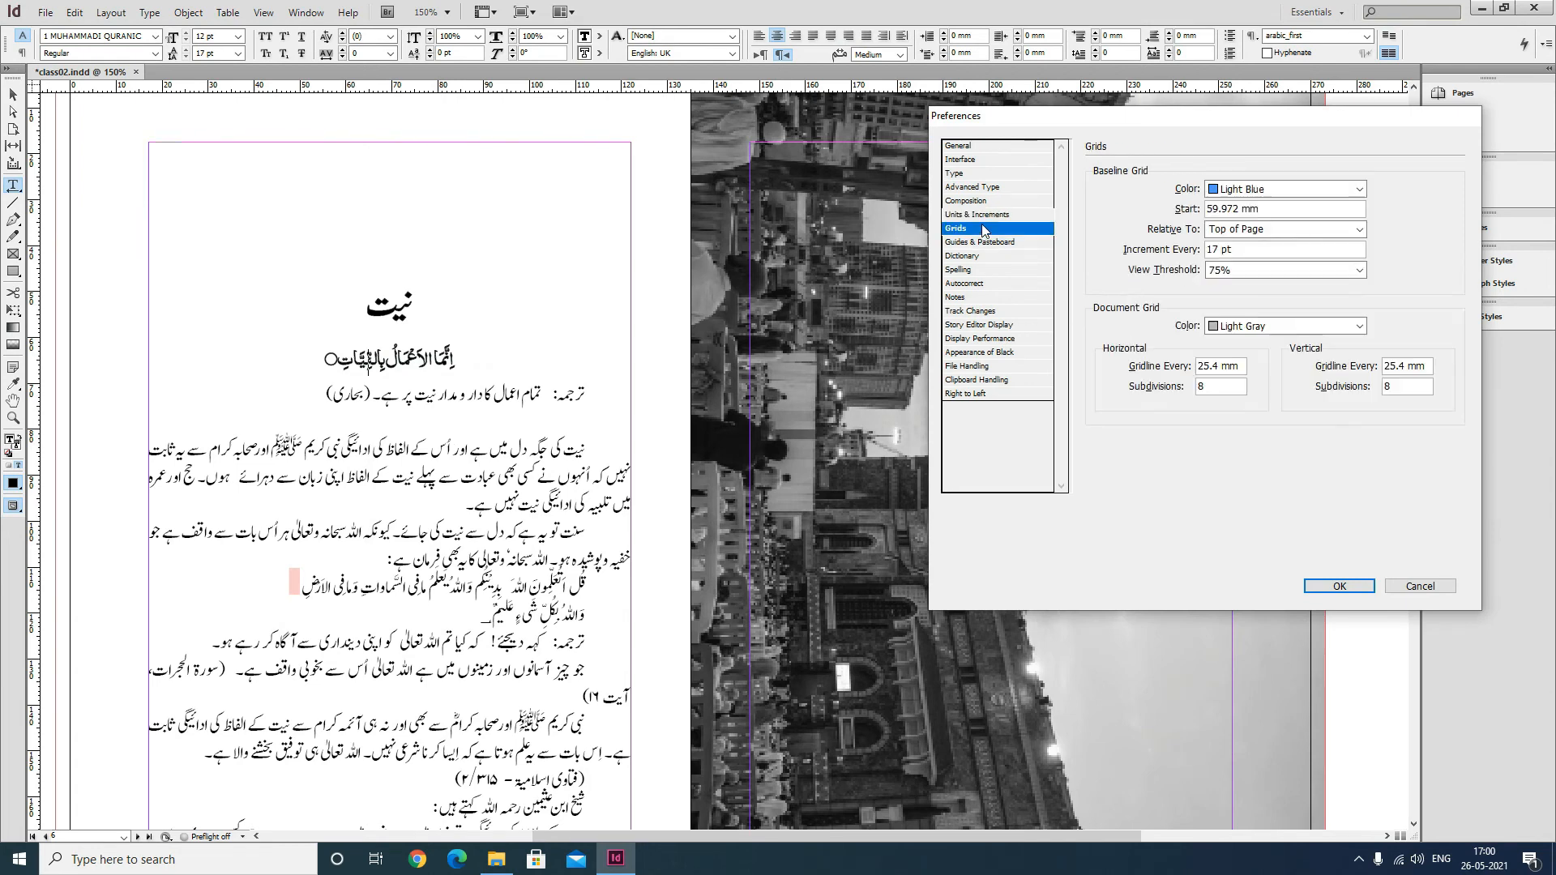
click(1295, 230)
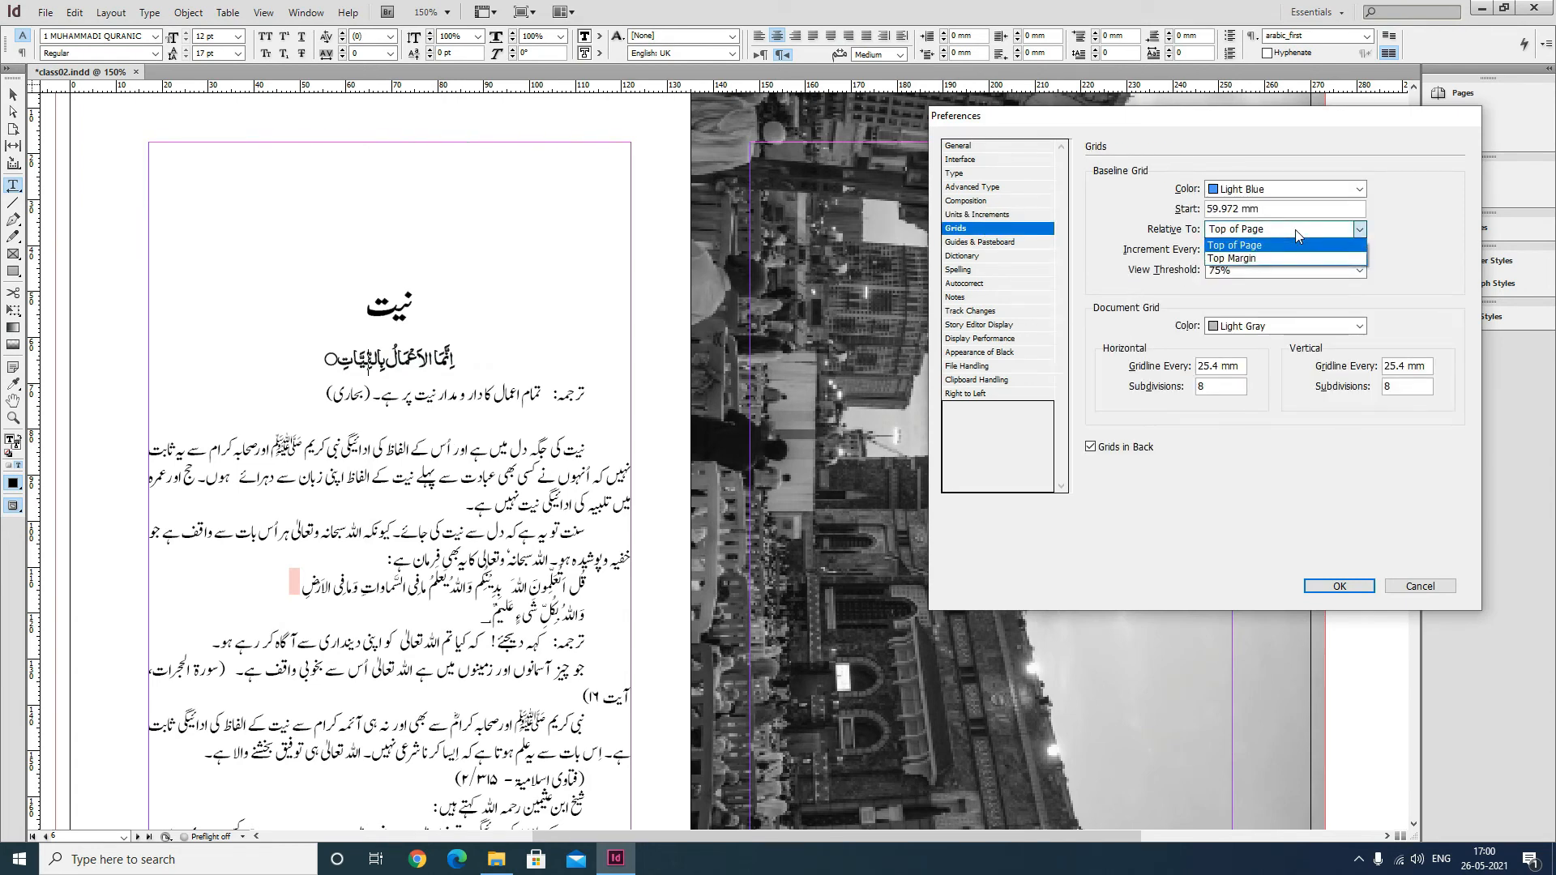
click(1247, 260)
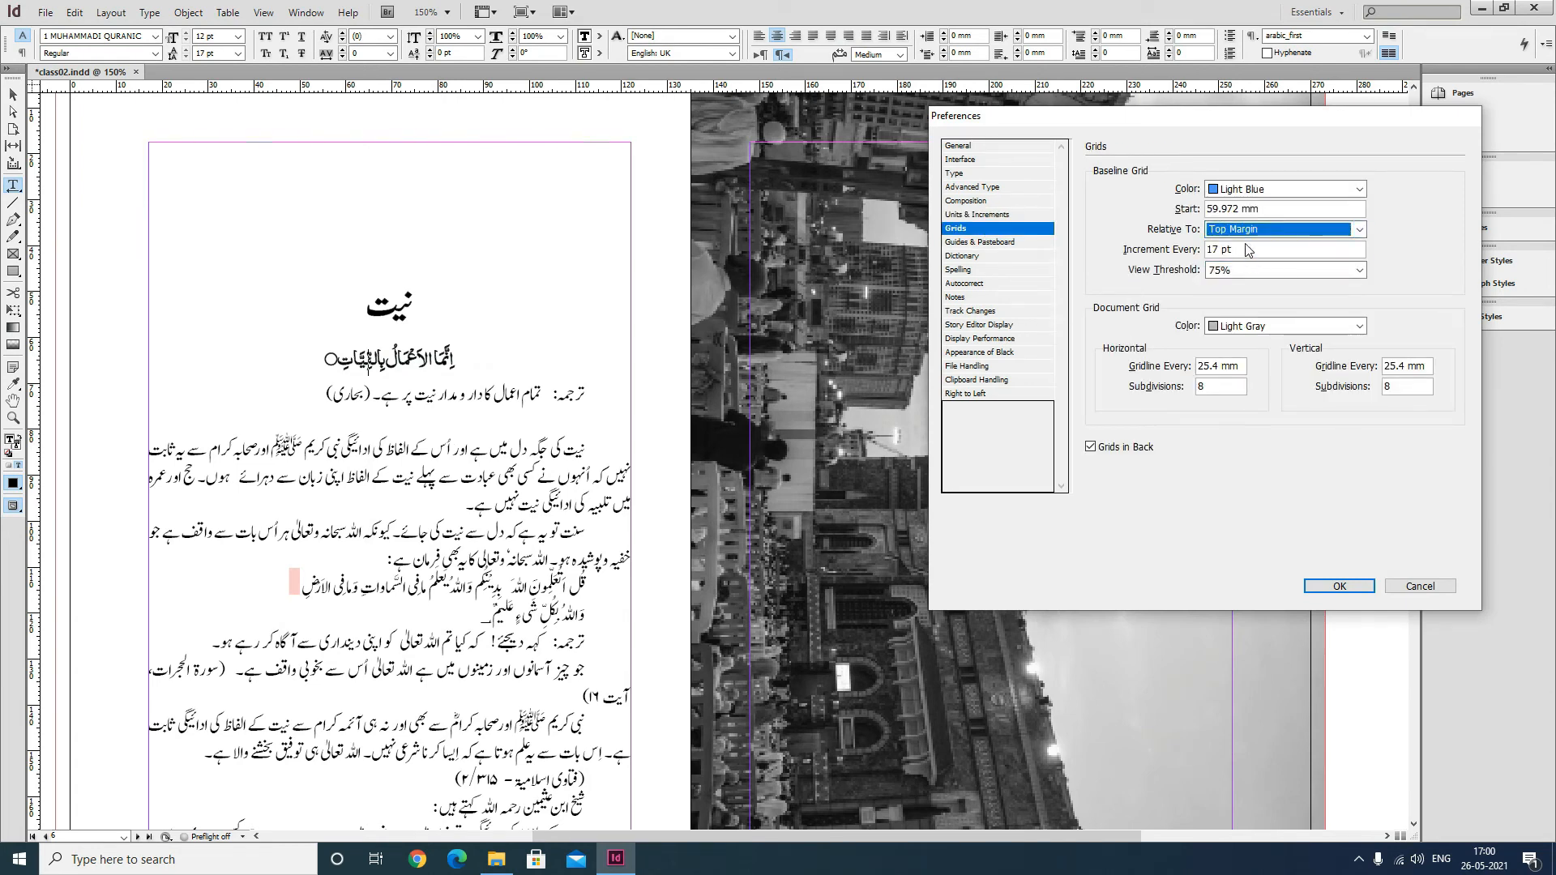
click(1337, 585)
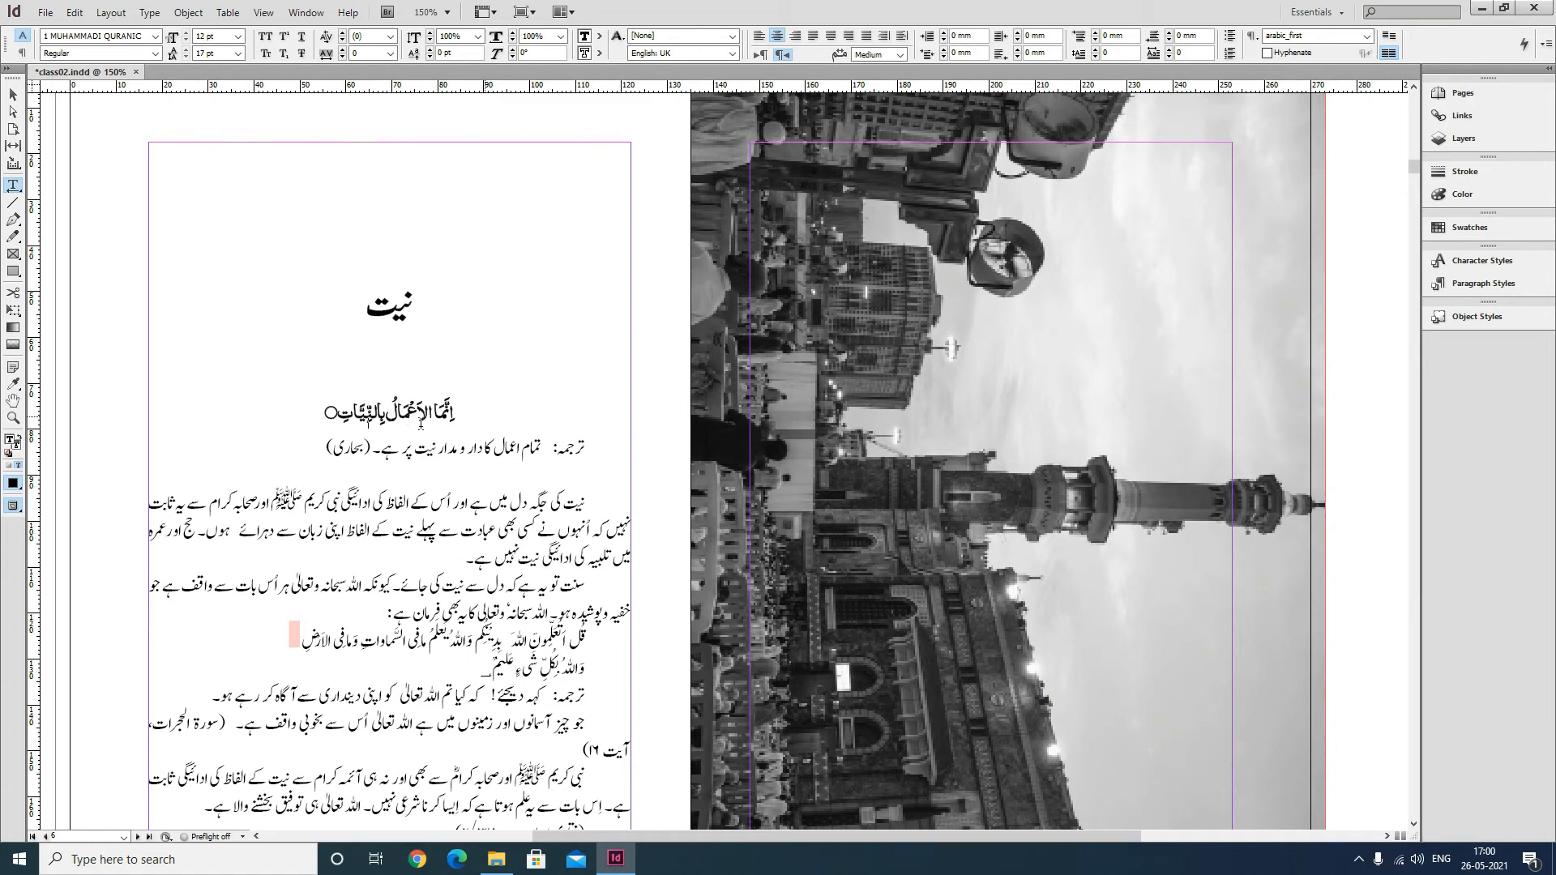
Select the text frame and save the document.
click(13, 95)
drag(480, 330, 541, 420)
key(ctrl+s)
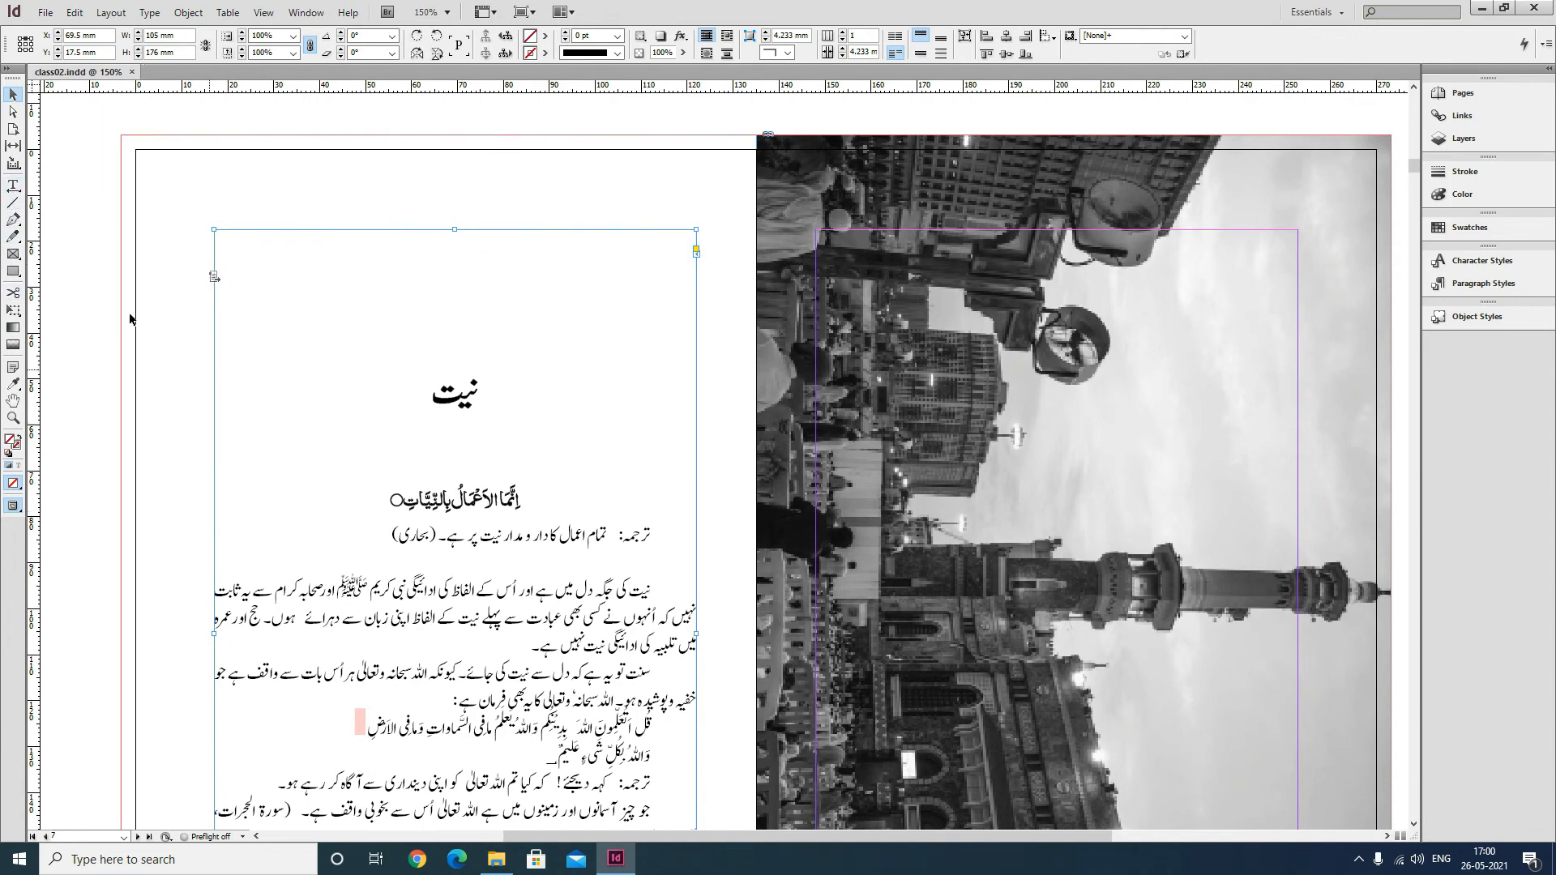
Add a test line of text under the heading and delete it again.
click(13, 185)
click(393, 408)
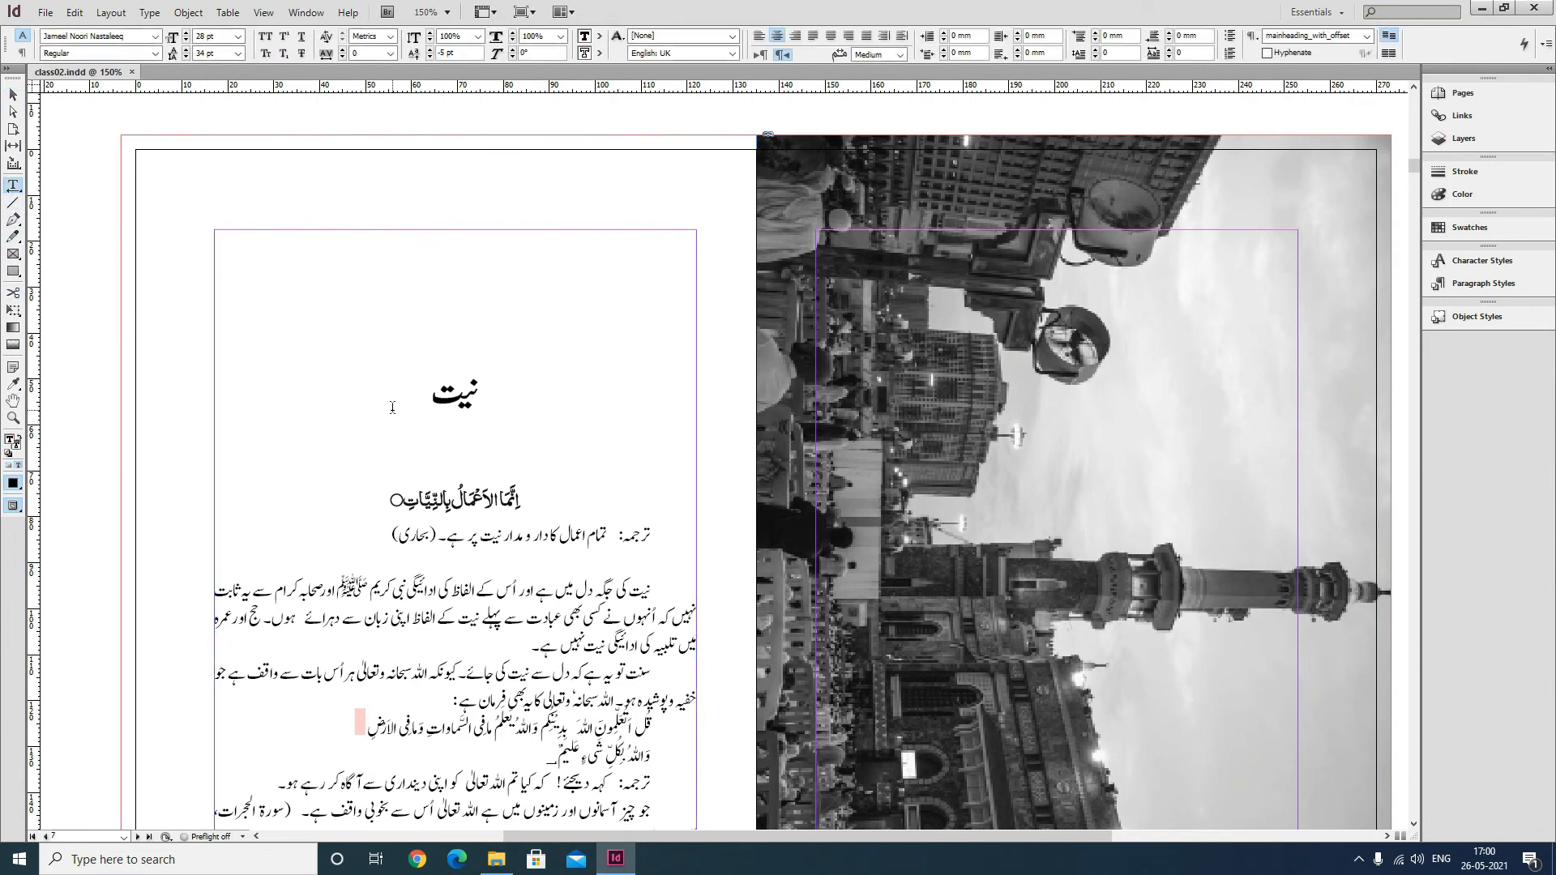
key(Return)
text(s.ldf nalsdf jlask jf)
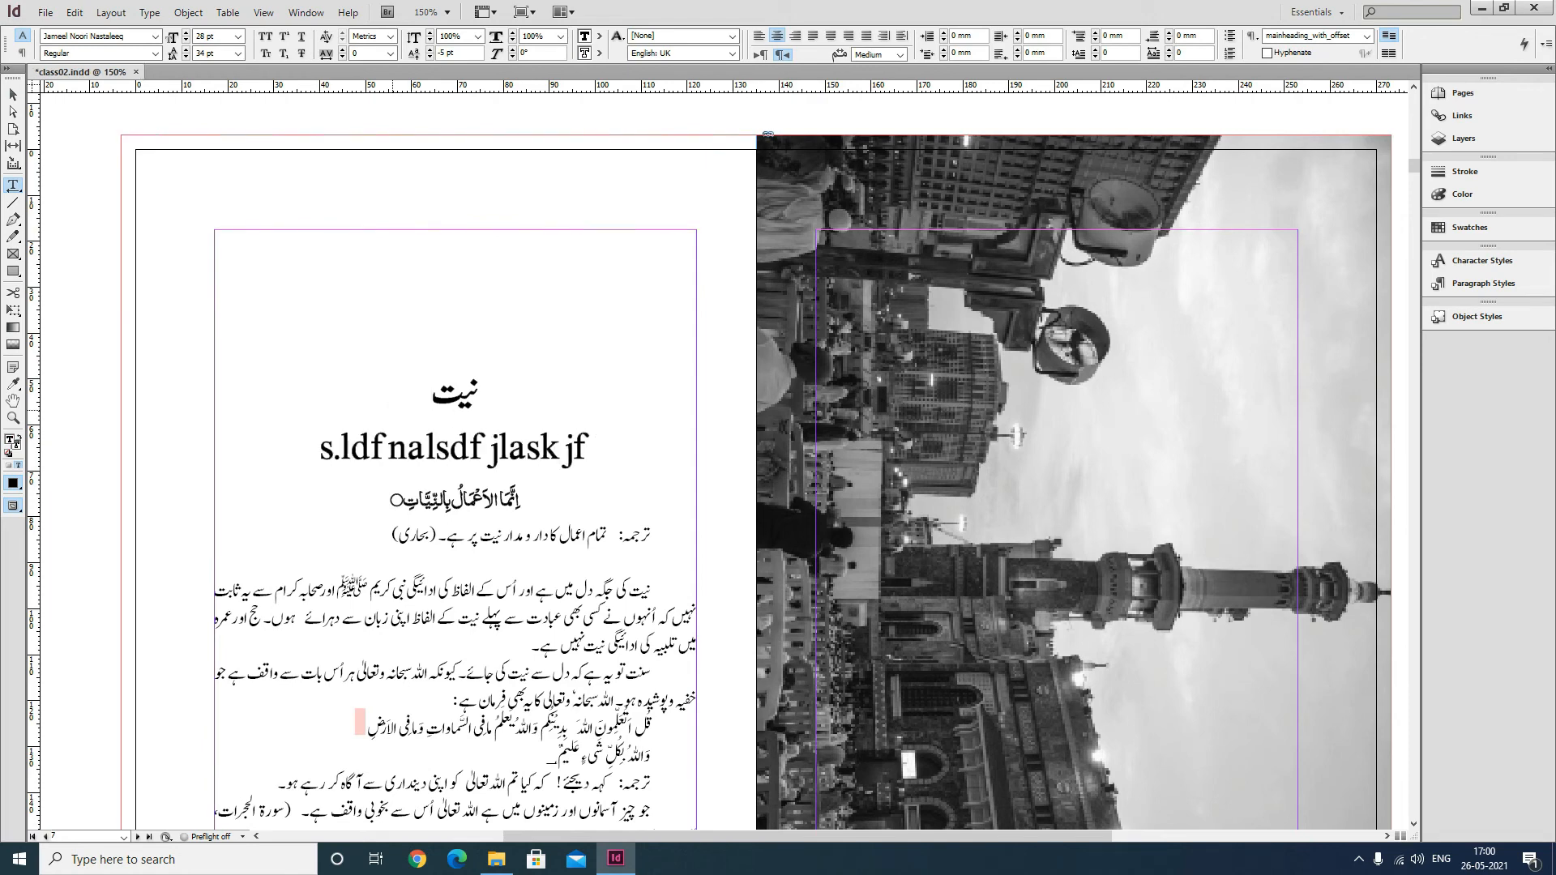
drag(409, 506, 523, 503)
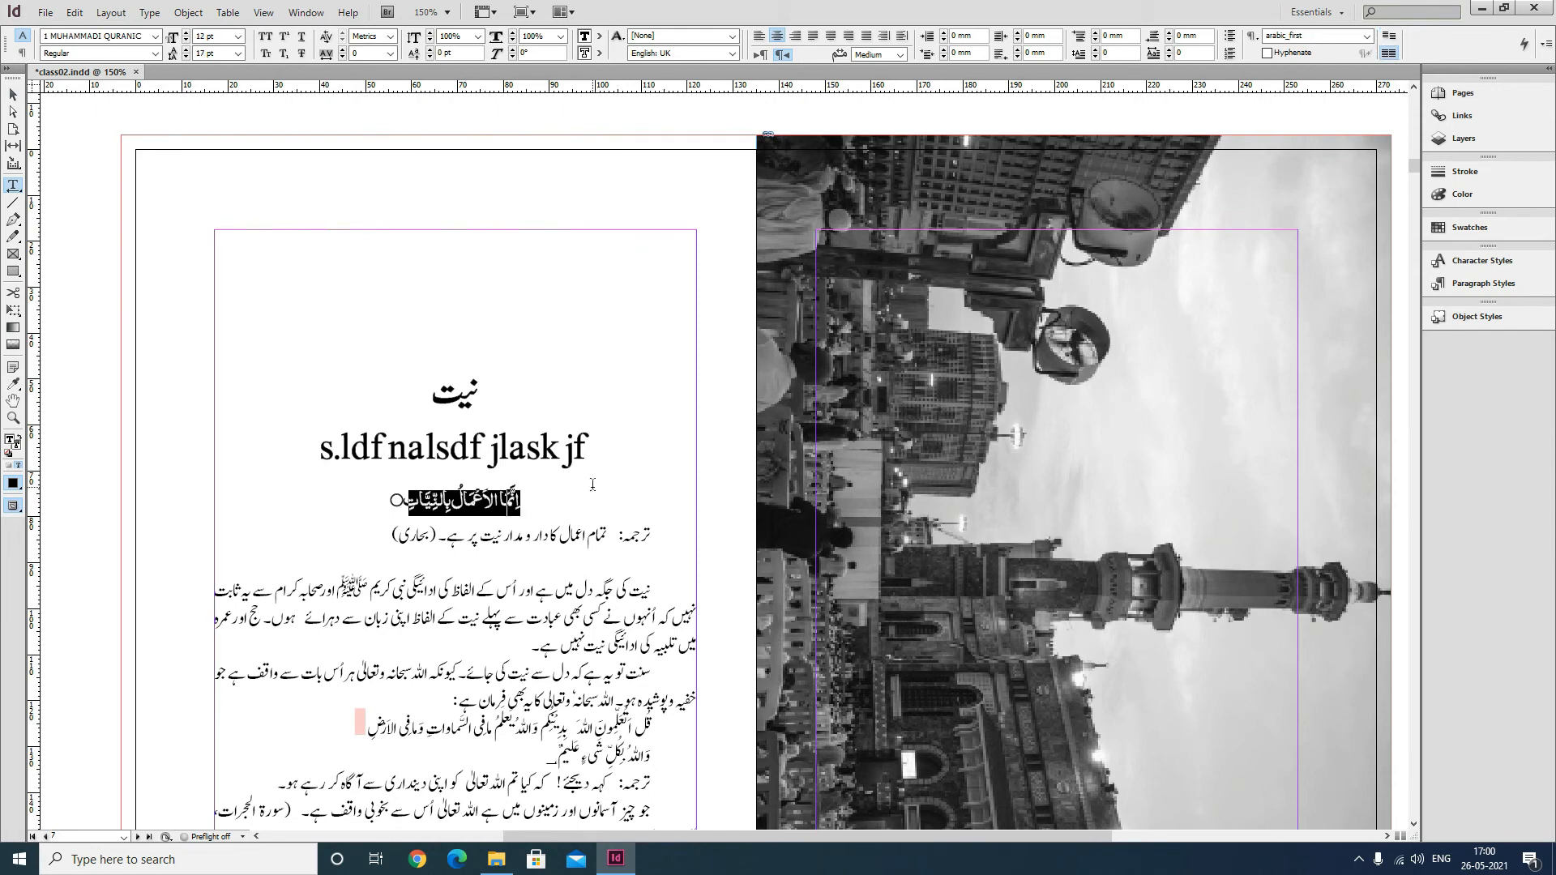
triple_click(468, 451)
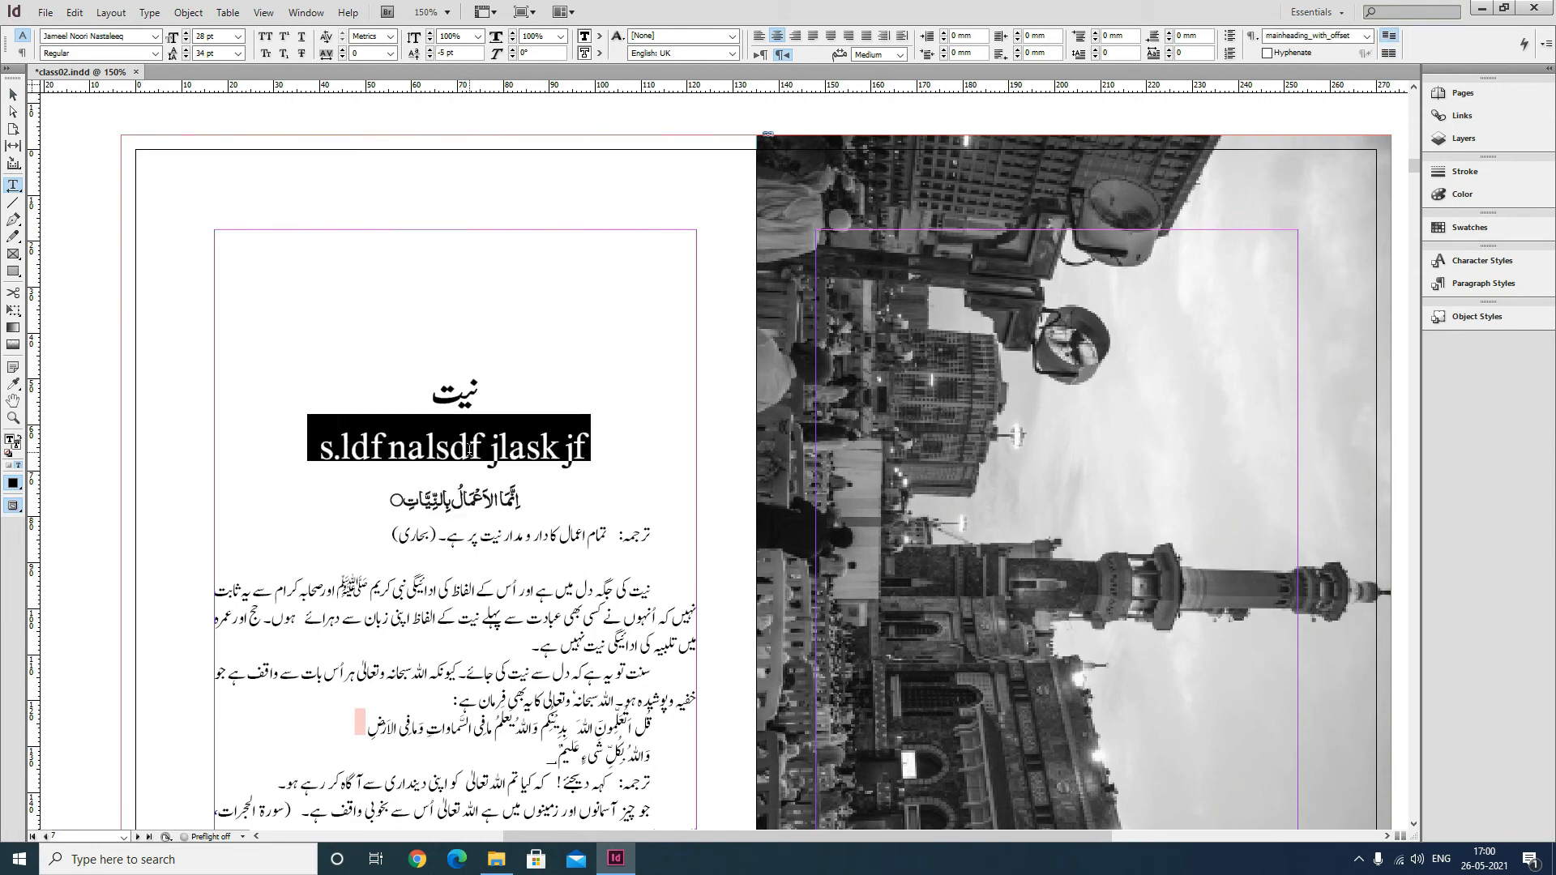
key(BackSpace)
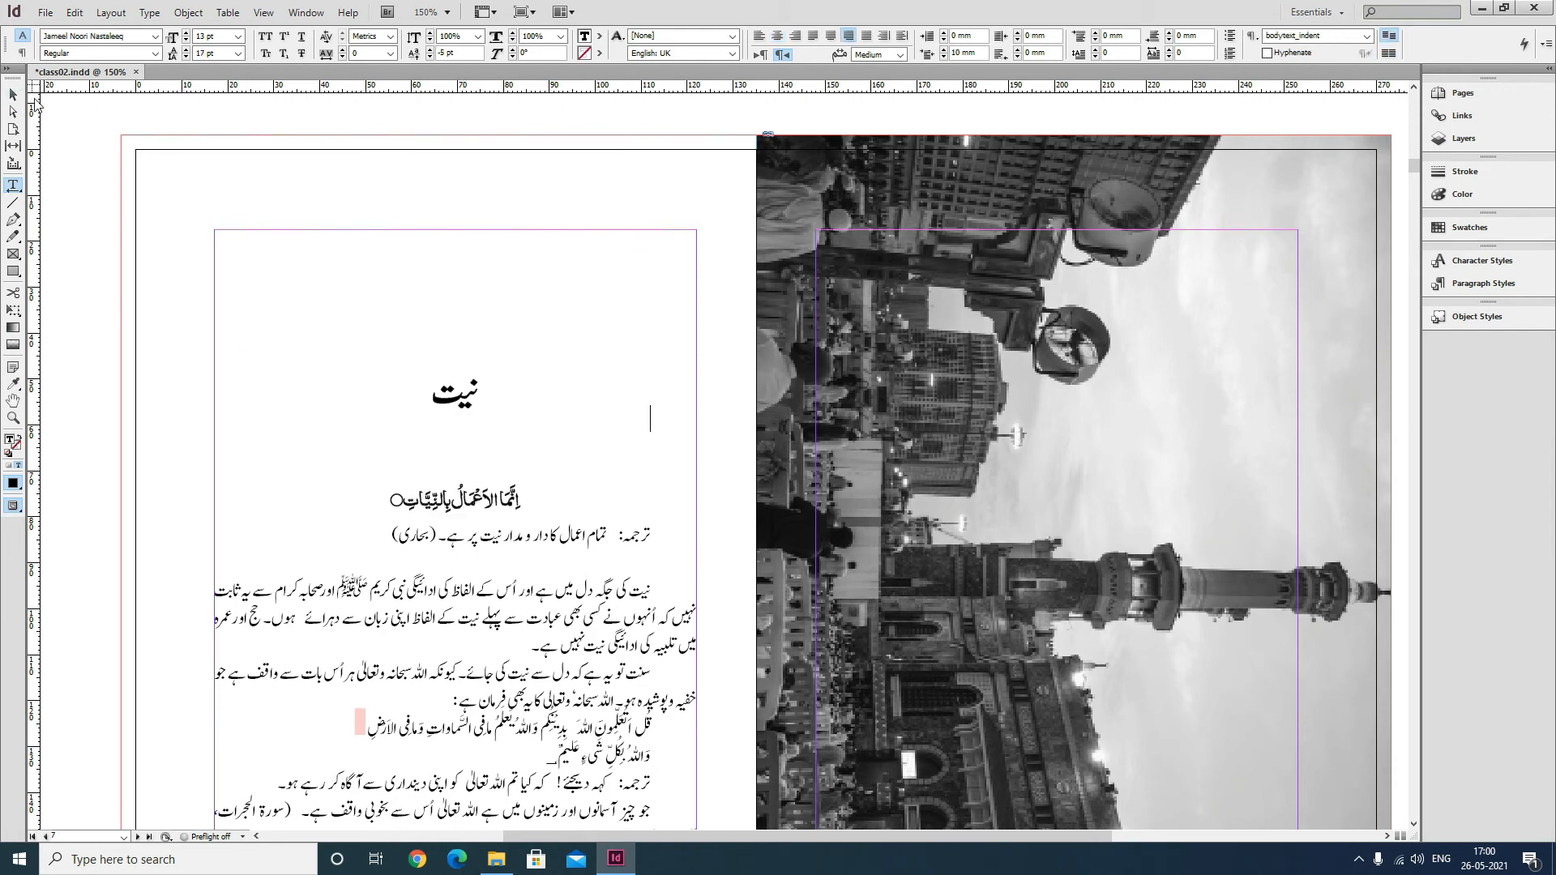
click(15, 97)
drag(580, 557, 449, 372)
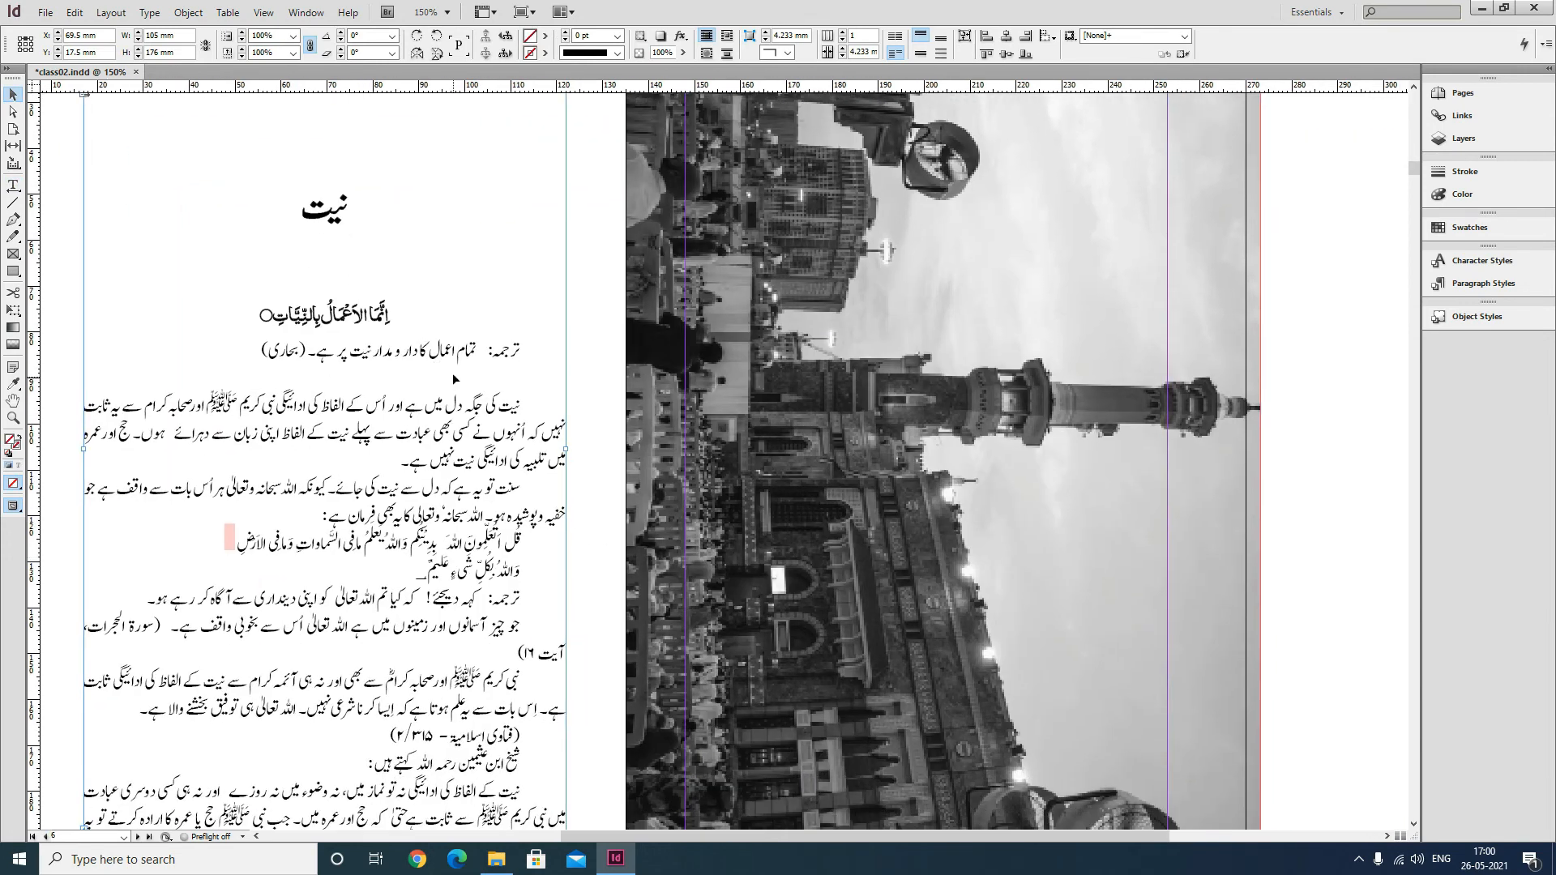
Save the document and place the cursor in the translation line beneath the Arabic heading.
key(ctrl+s)
drag(492, 416, 572, 393)
click(13, 186)
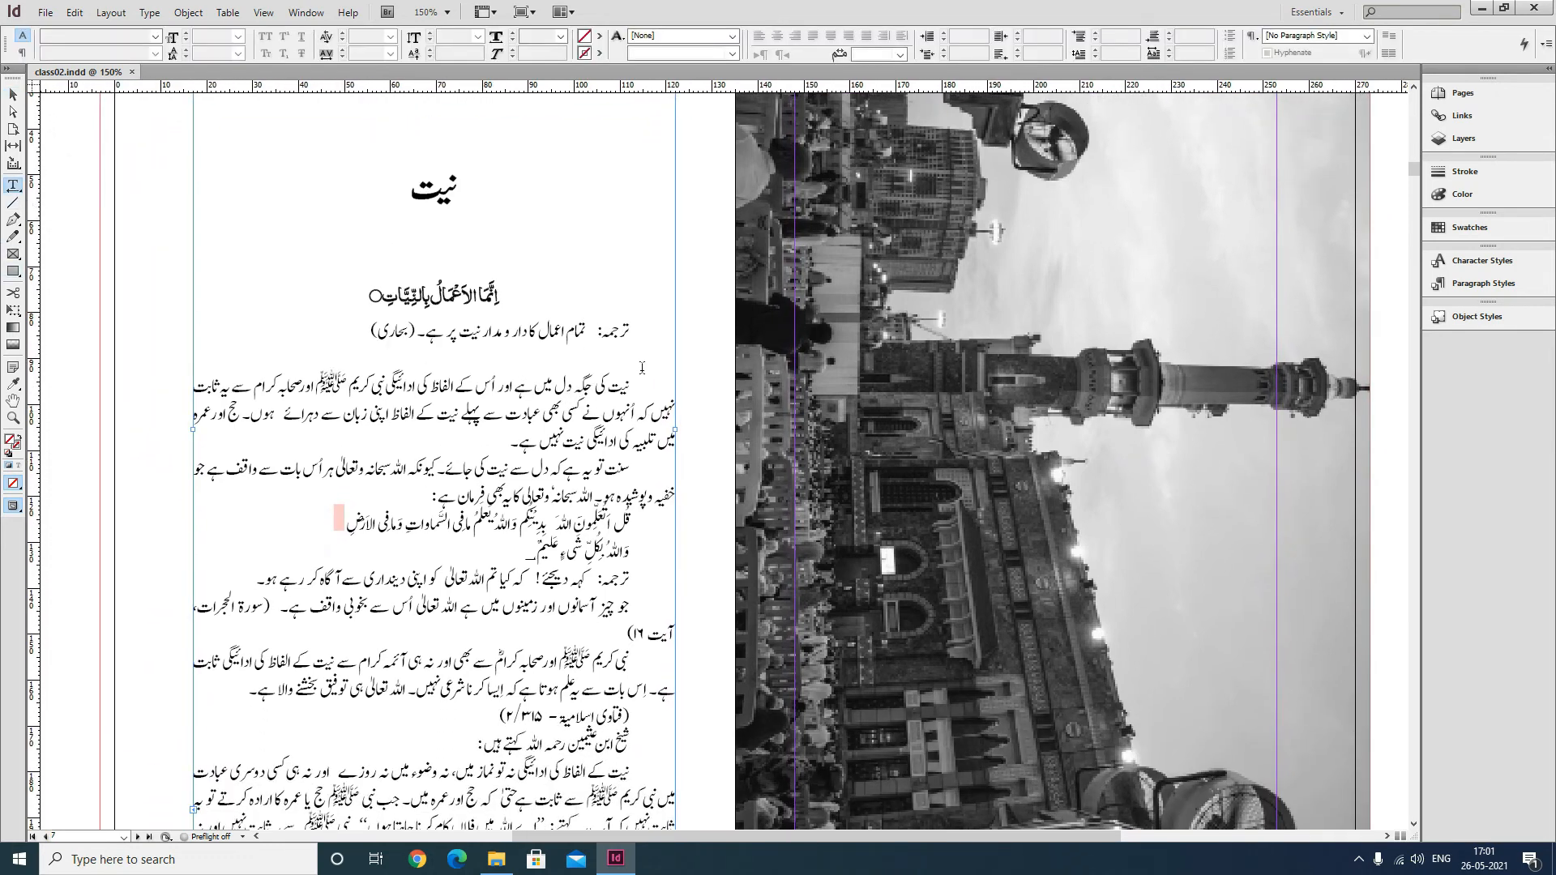
drag(613, 329, 501, 329)
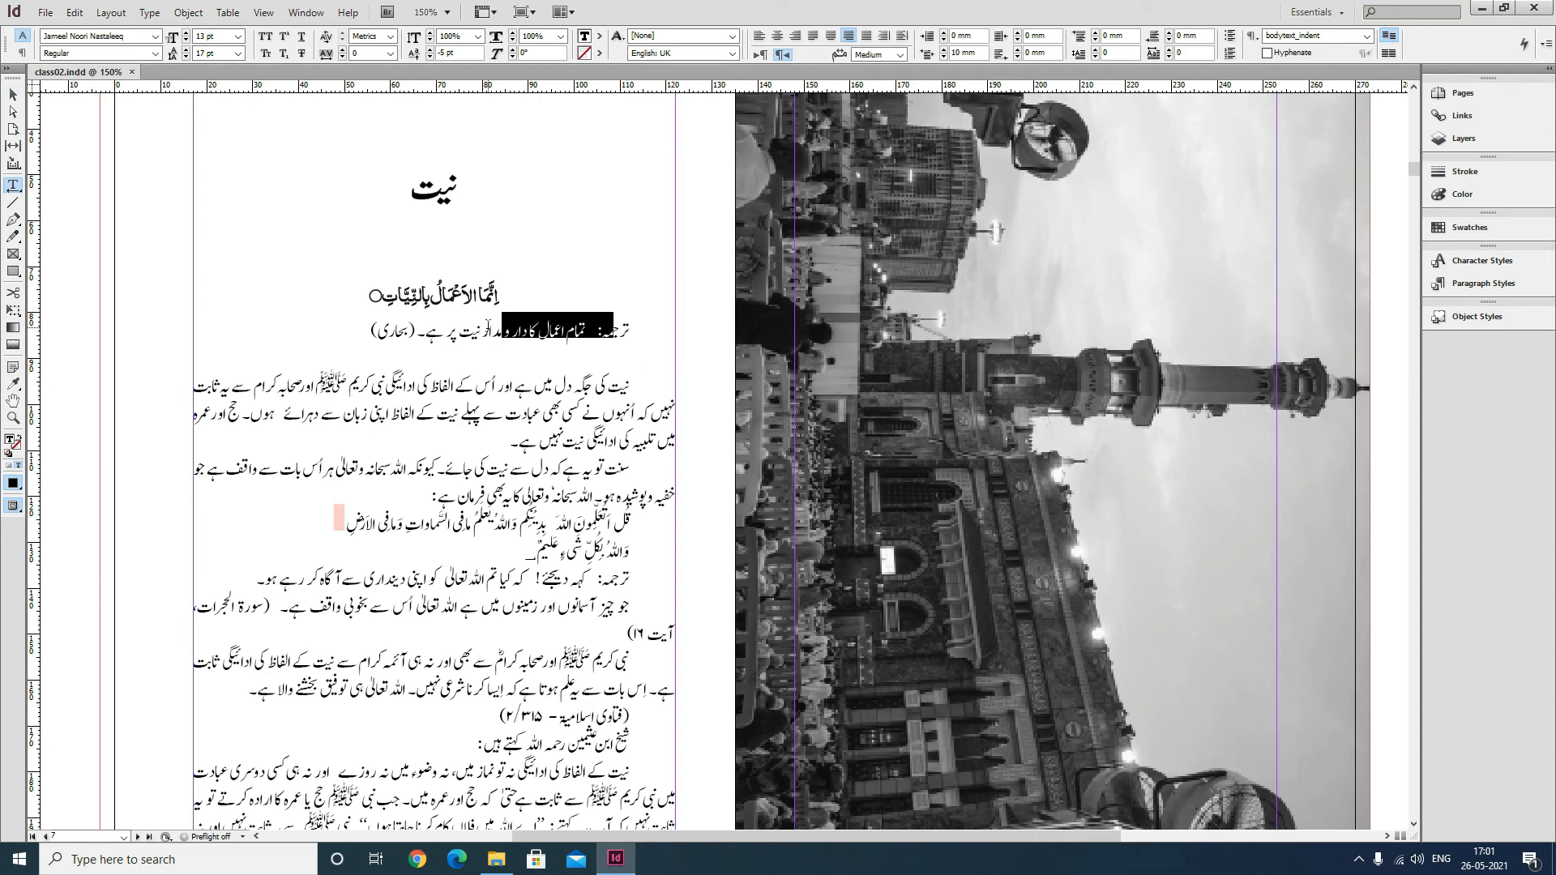
click(479, 331)
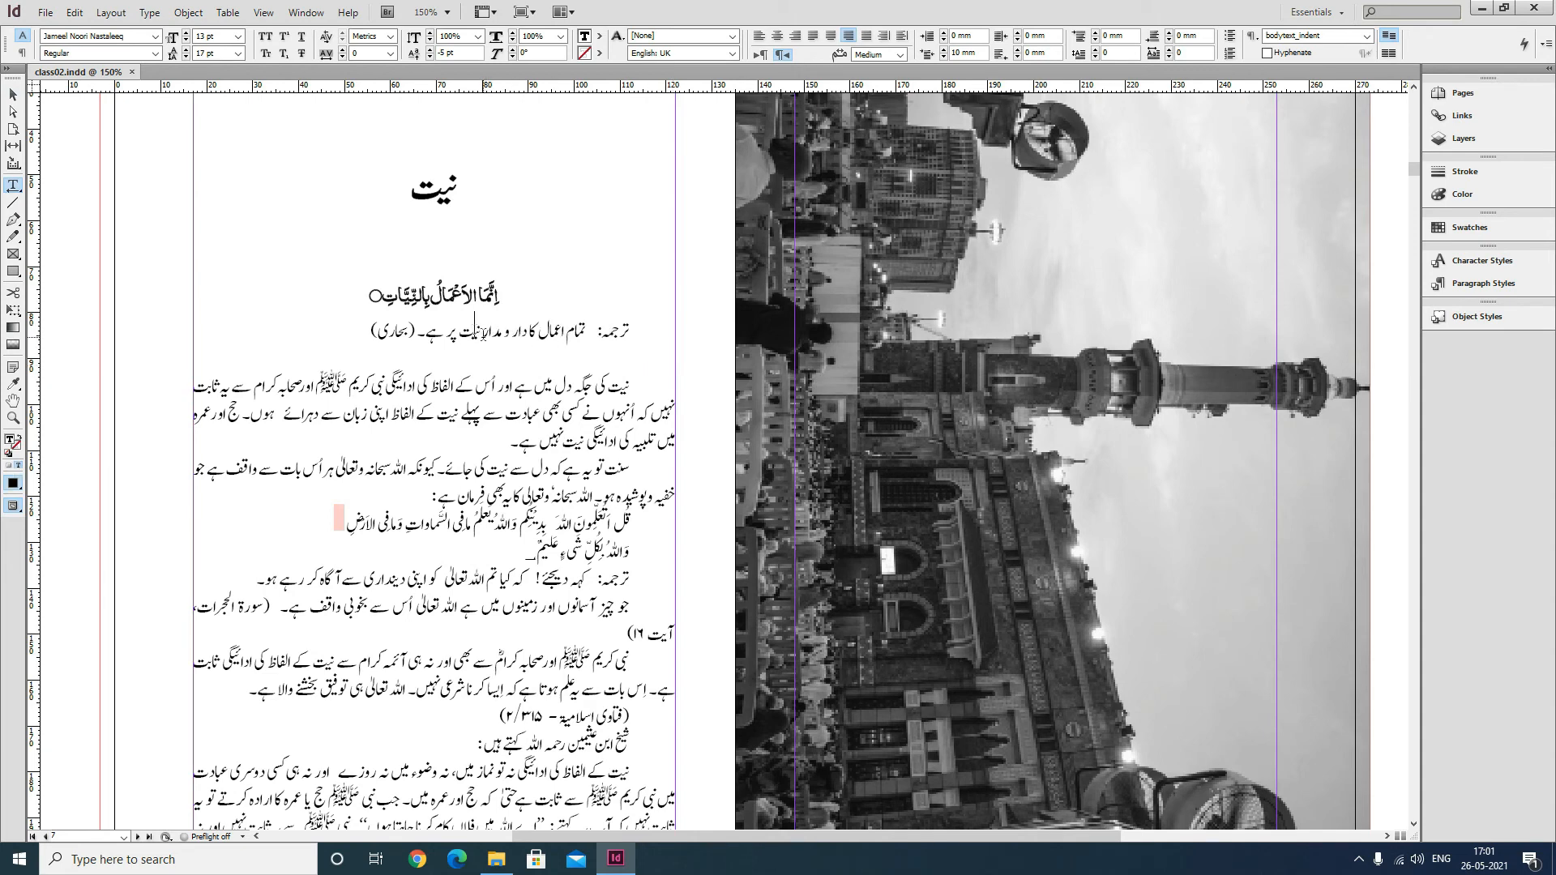
click(13, 95)
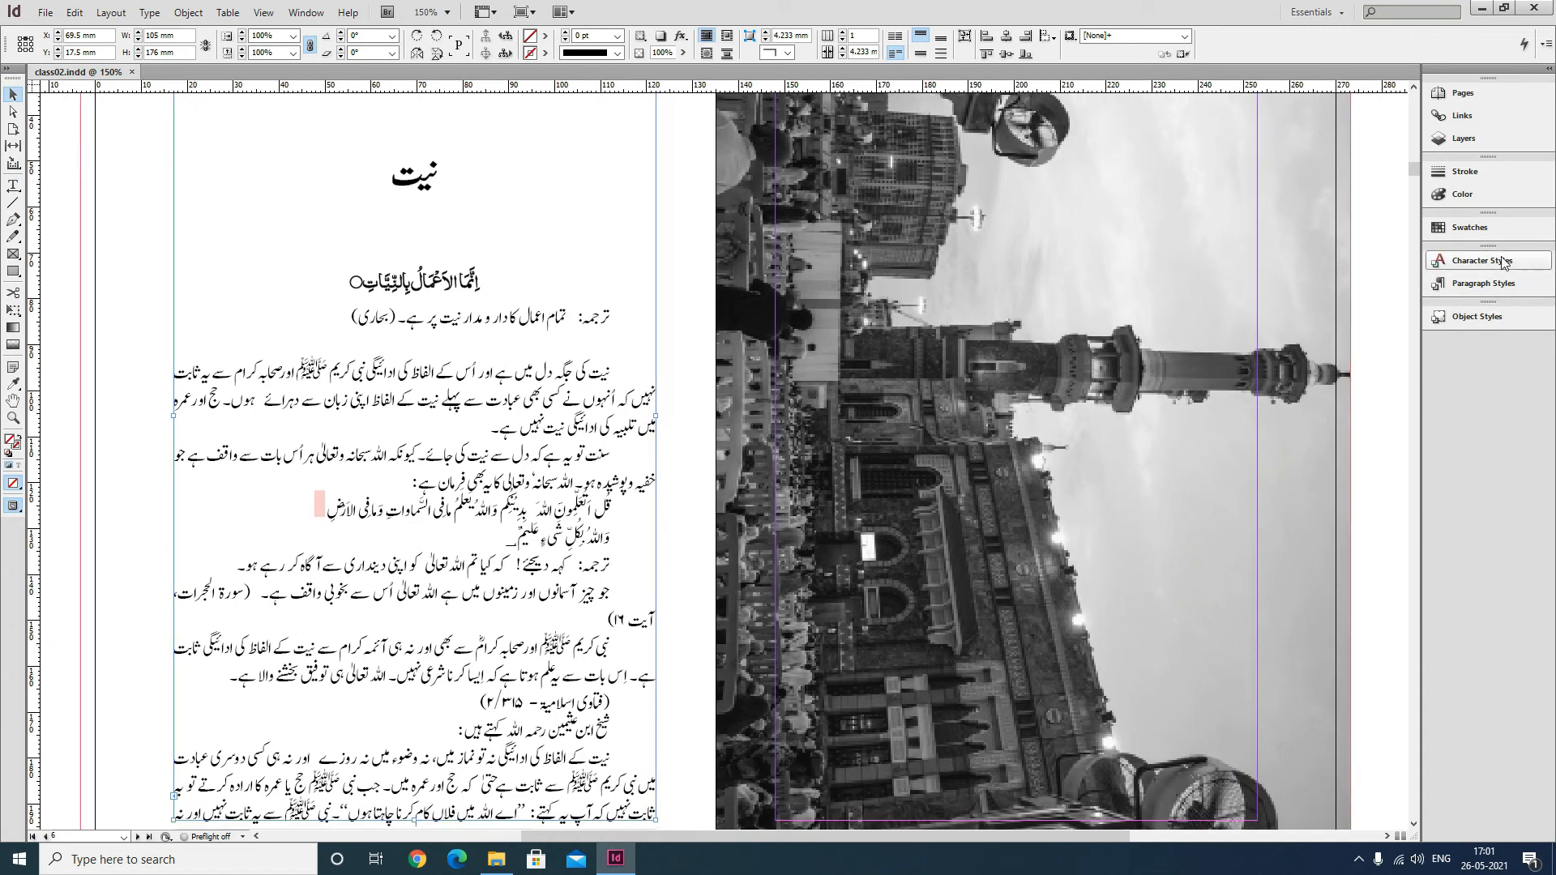
Create a new paragraph style named tarjuma, based on bodytext_indent.
click(1516, 284)
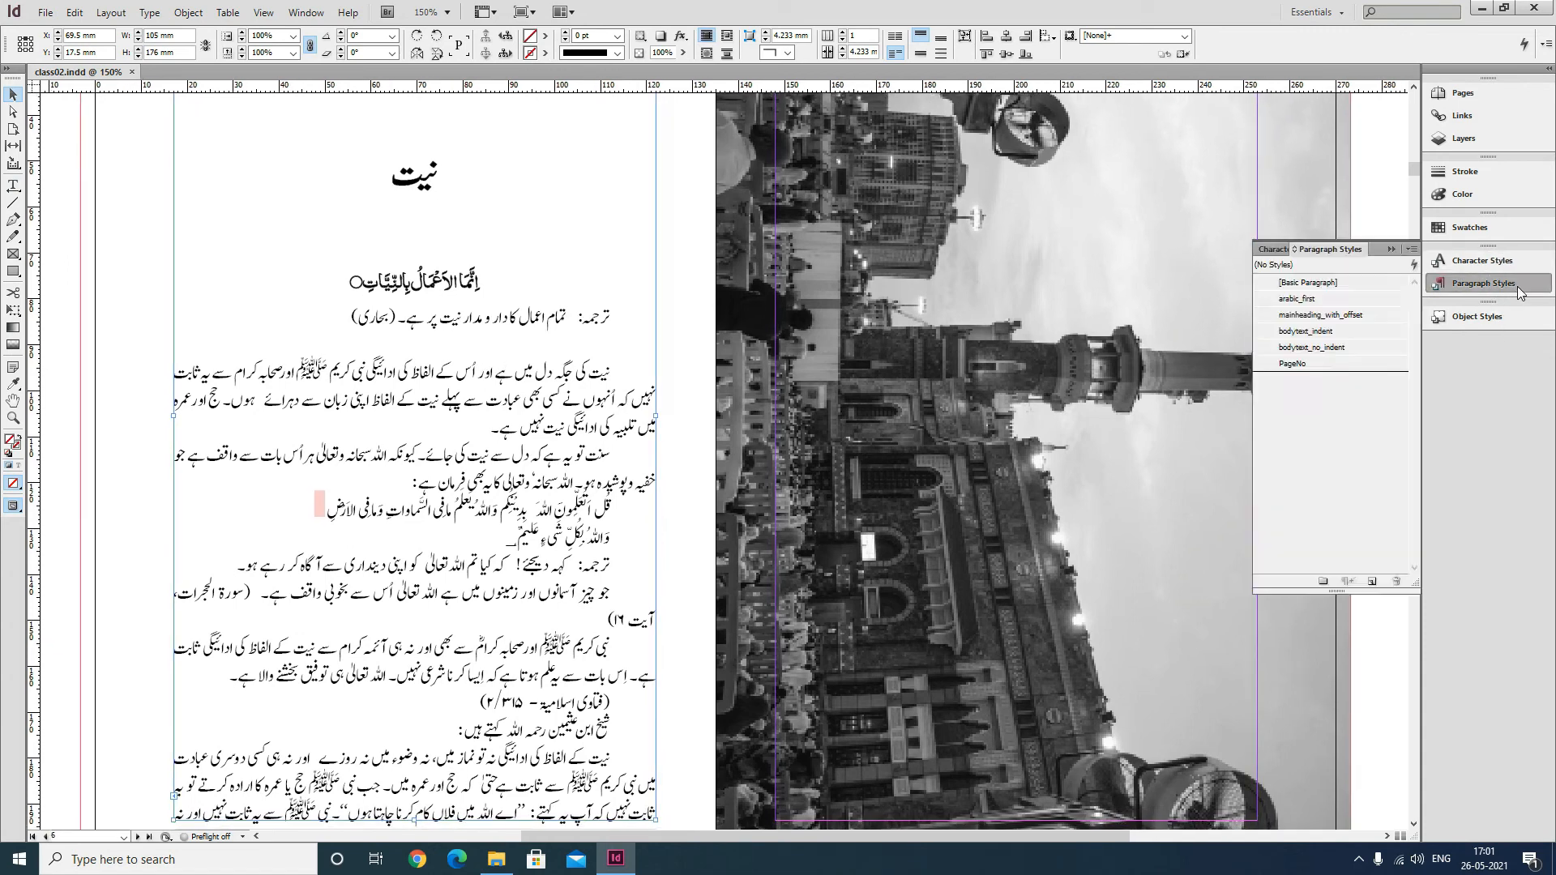
click(1411, 250)
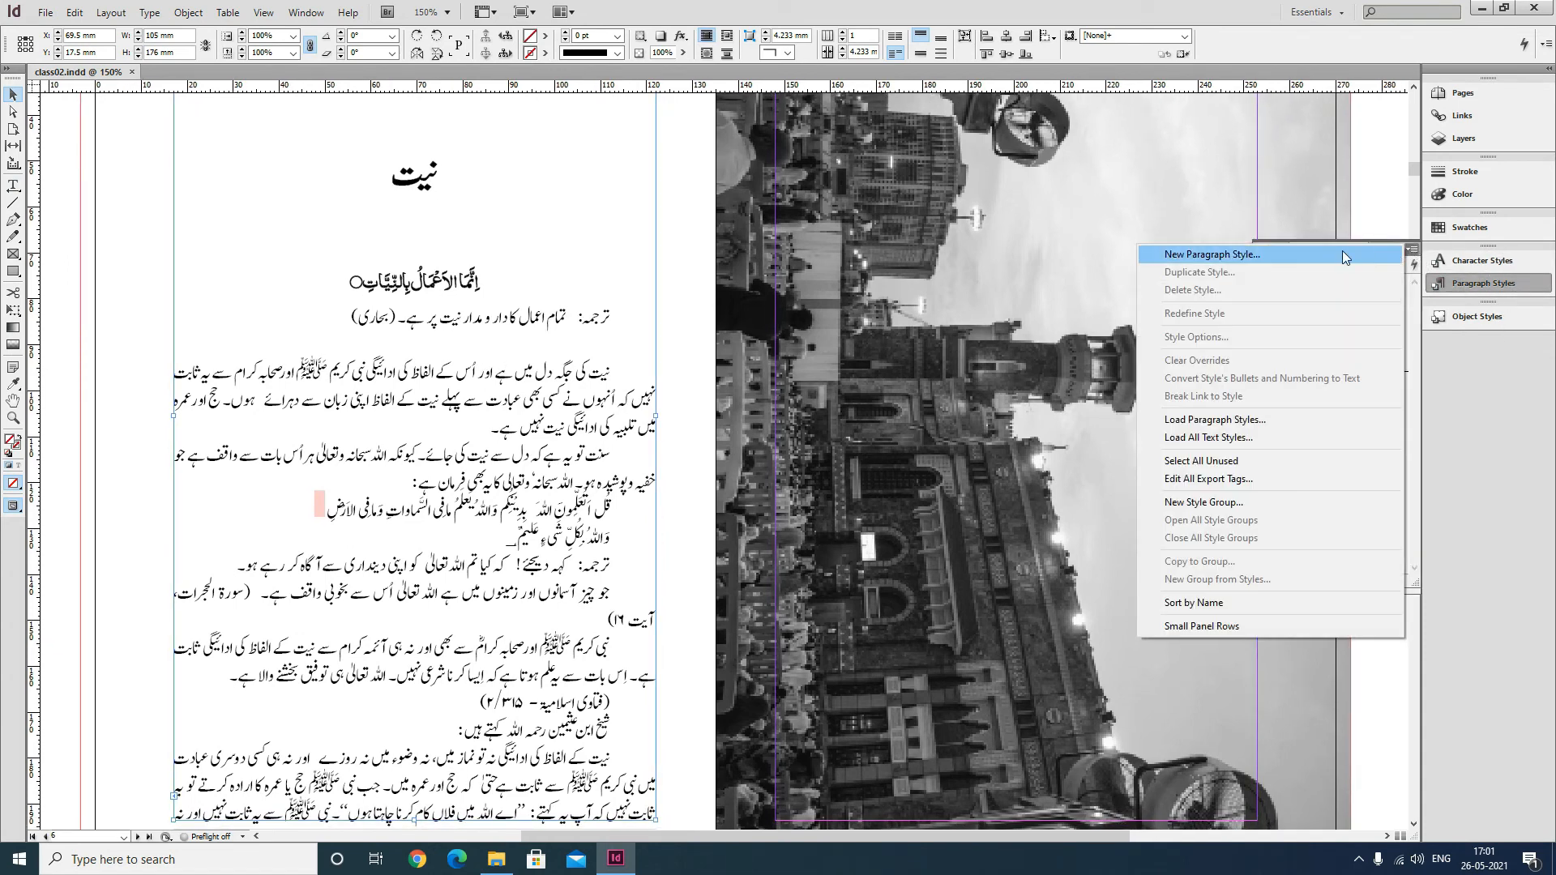
click(1339, 252)
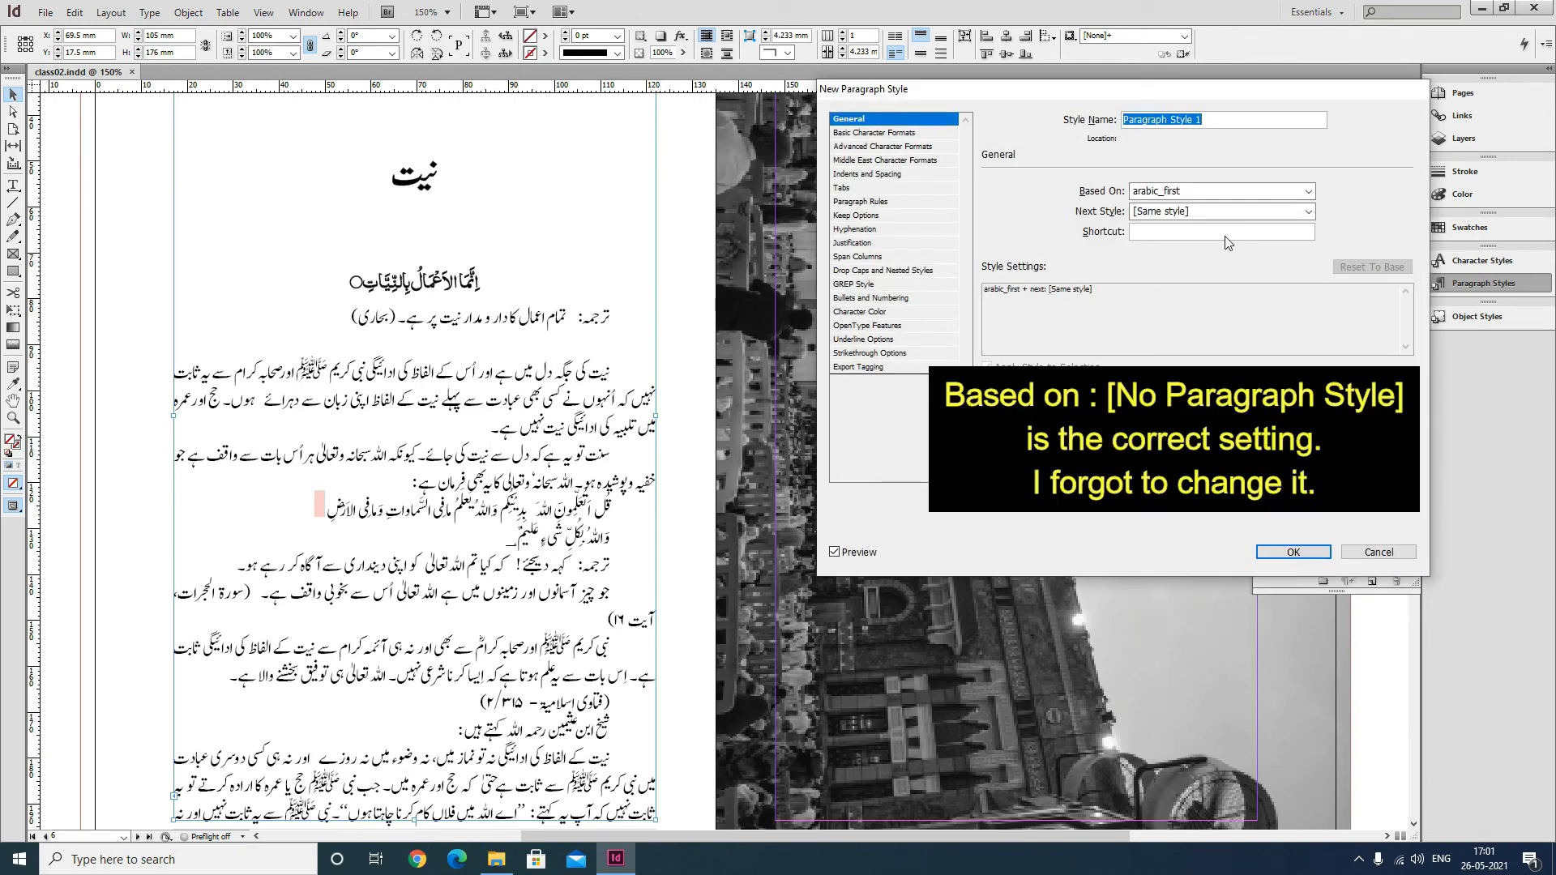
text(tarjuma)
click(1176, 191)
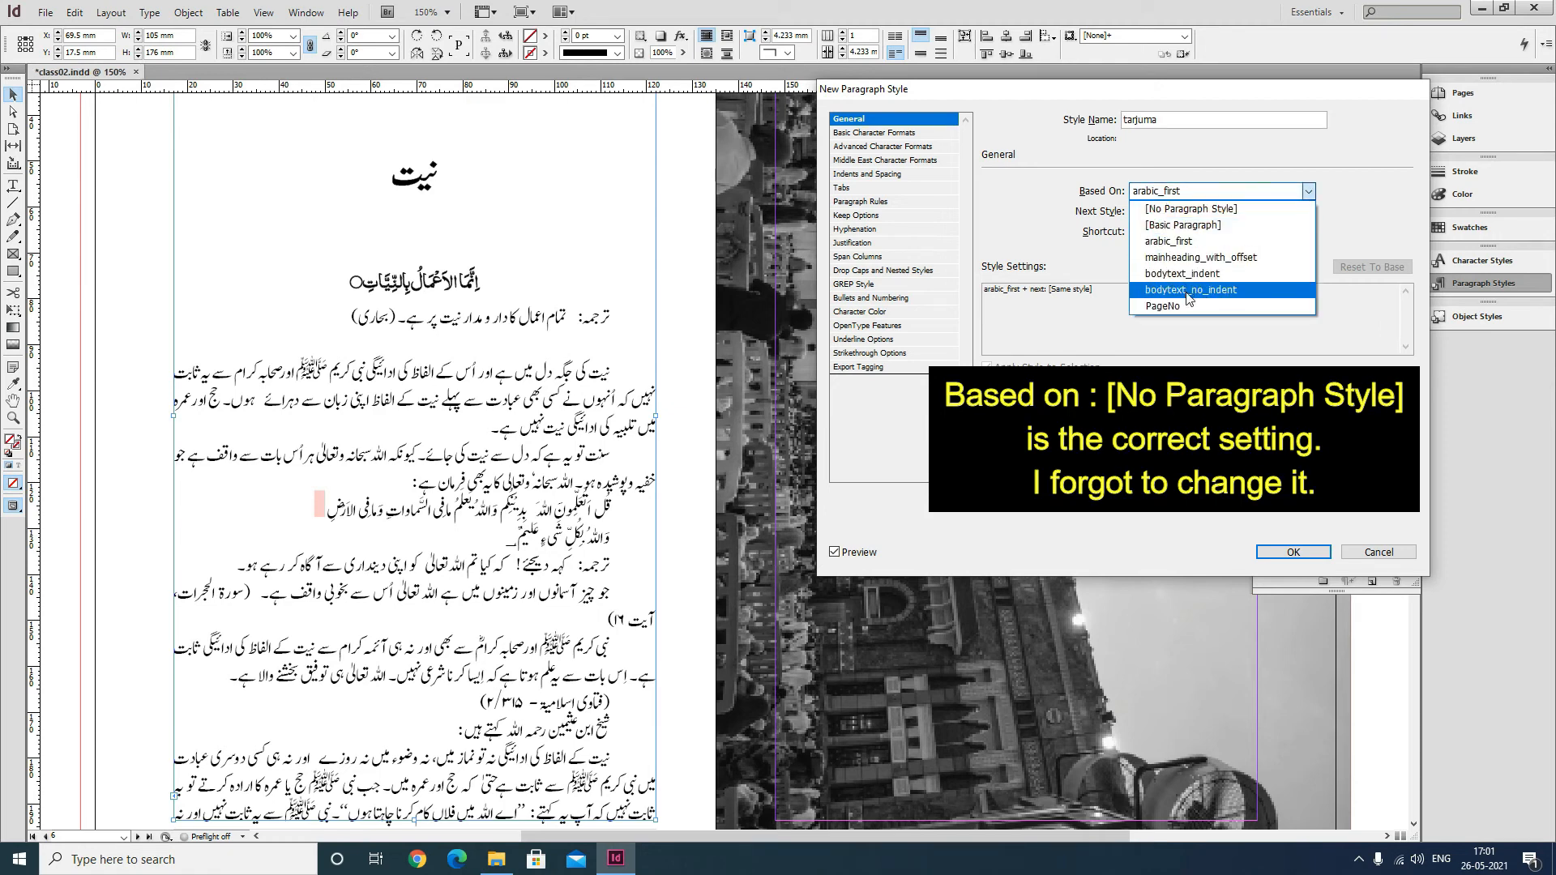
click(1191, 274)
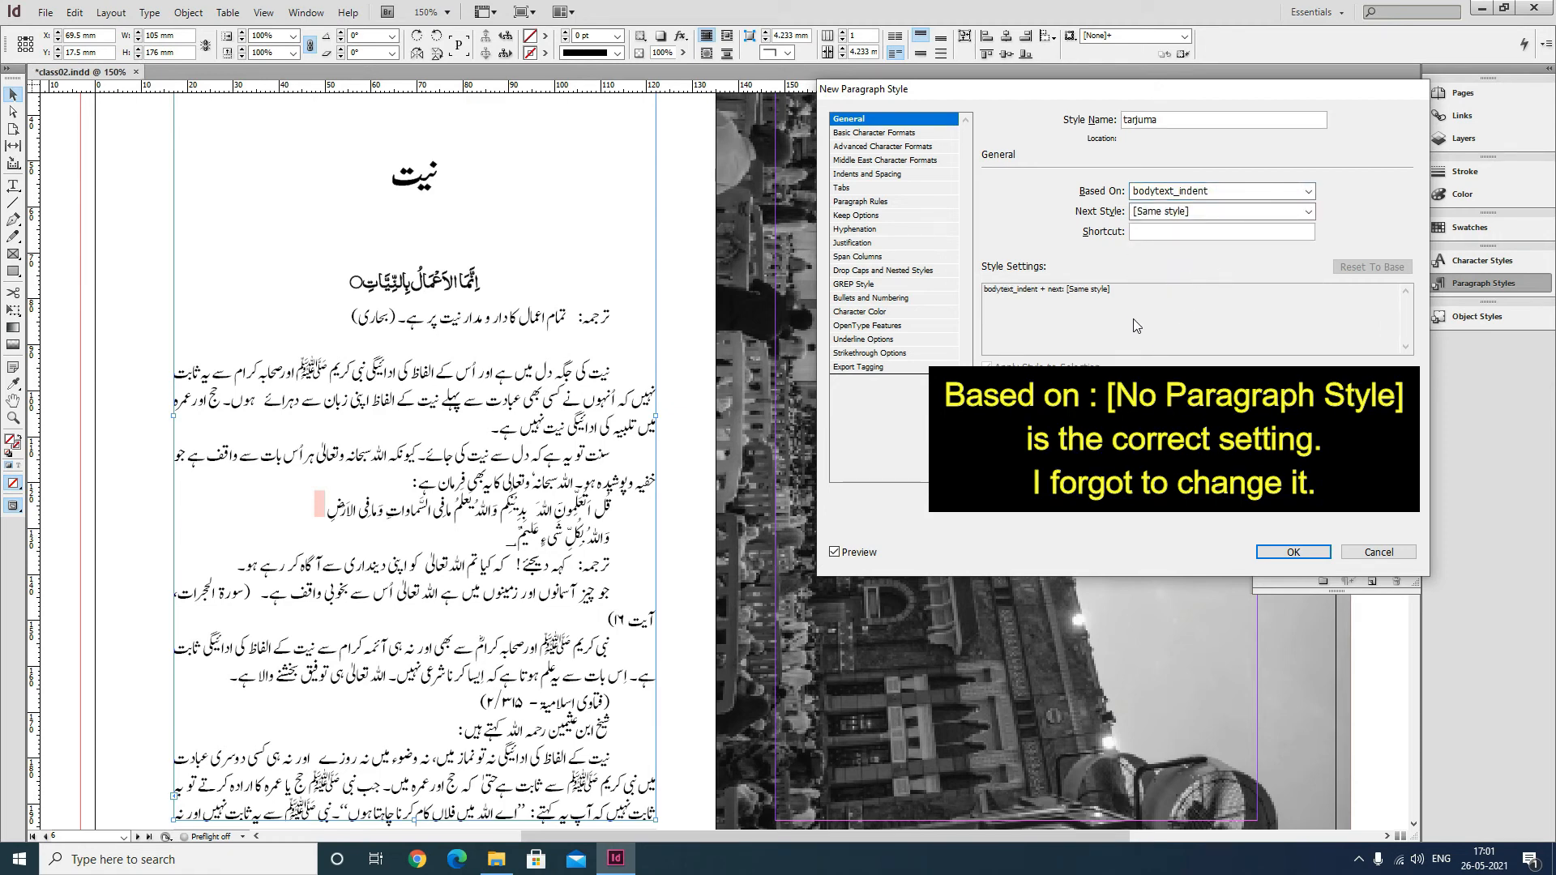
Set the tarjuma style's font size to 11 pt.
click(925, 136)
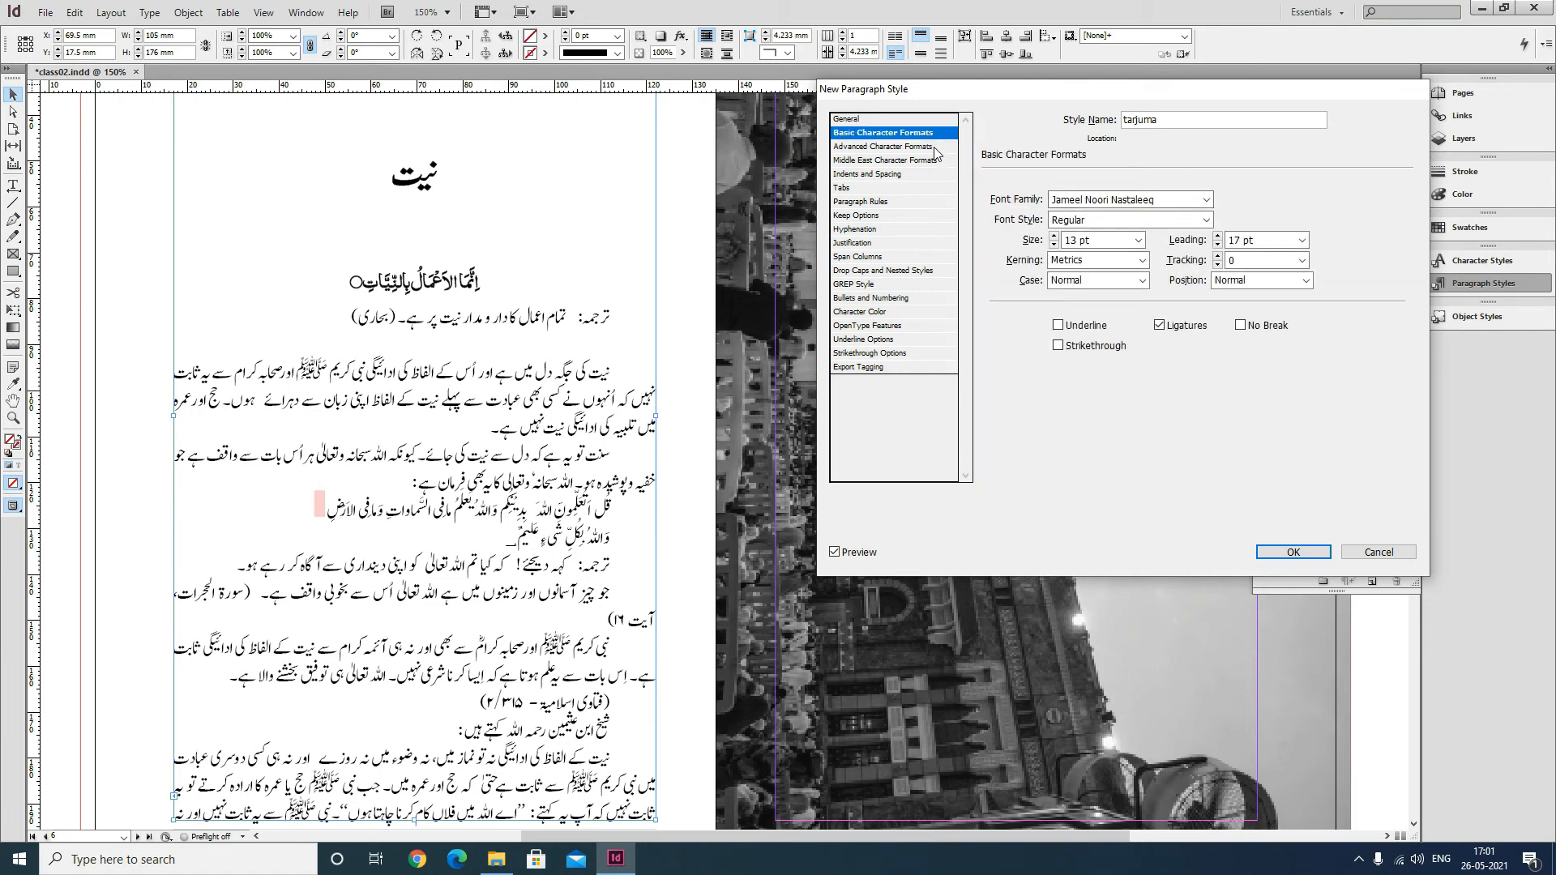
drag(1109, 243, 840, 234)
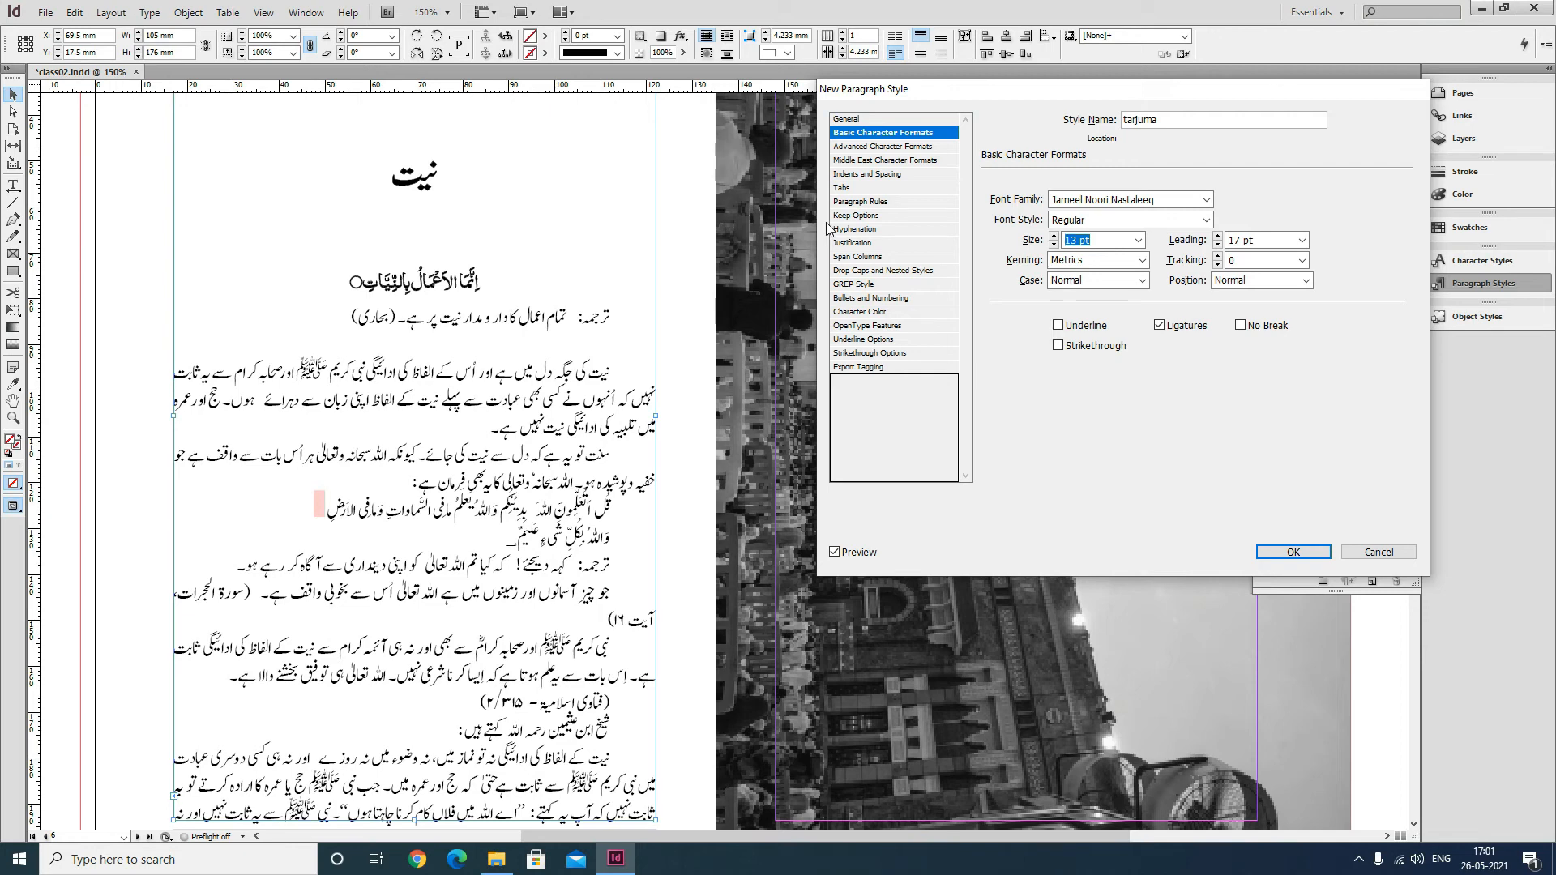
text(11)
key(Tab)
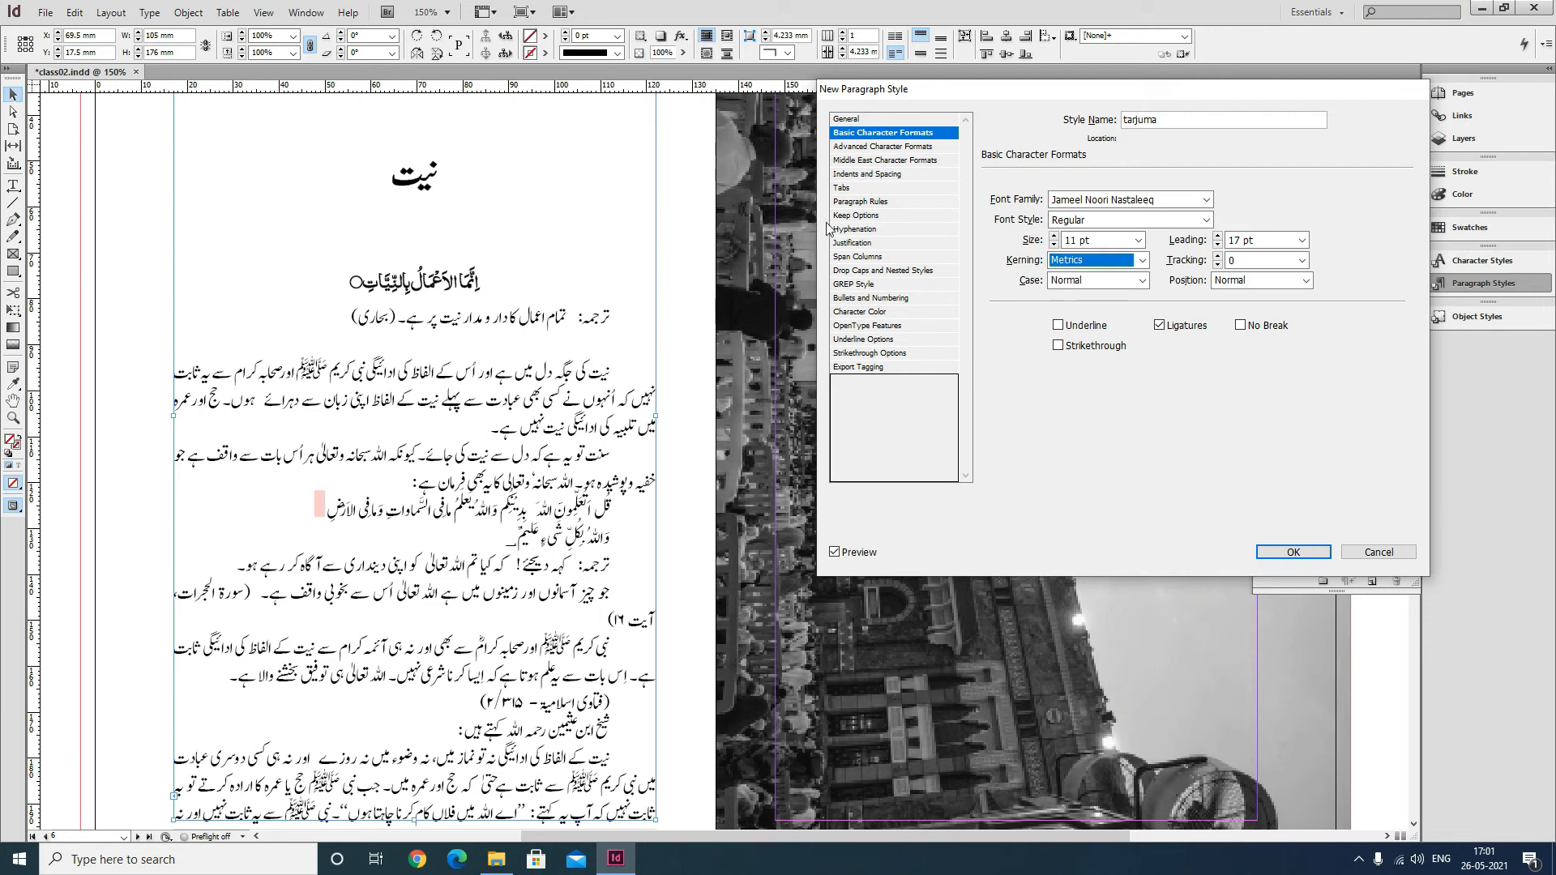
Set the tarjuma style's alignment to Center, review its rules and keep options, and confirm the style.
click(876, 174)
click(1135, 219)
click(1124, 249)
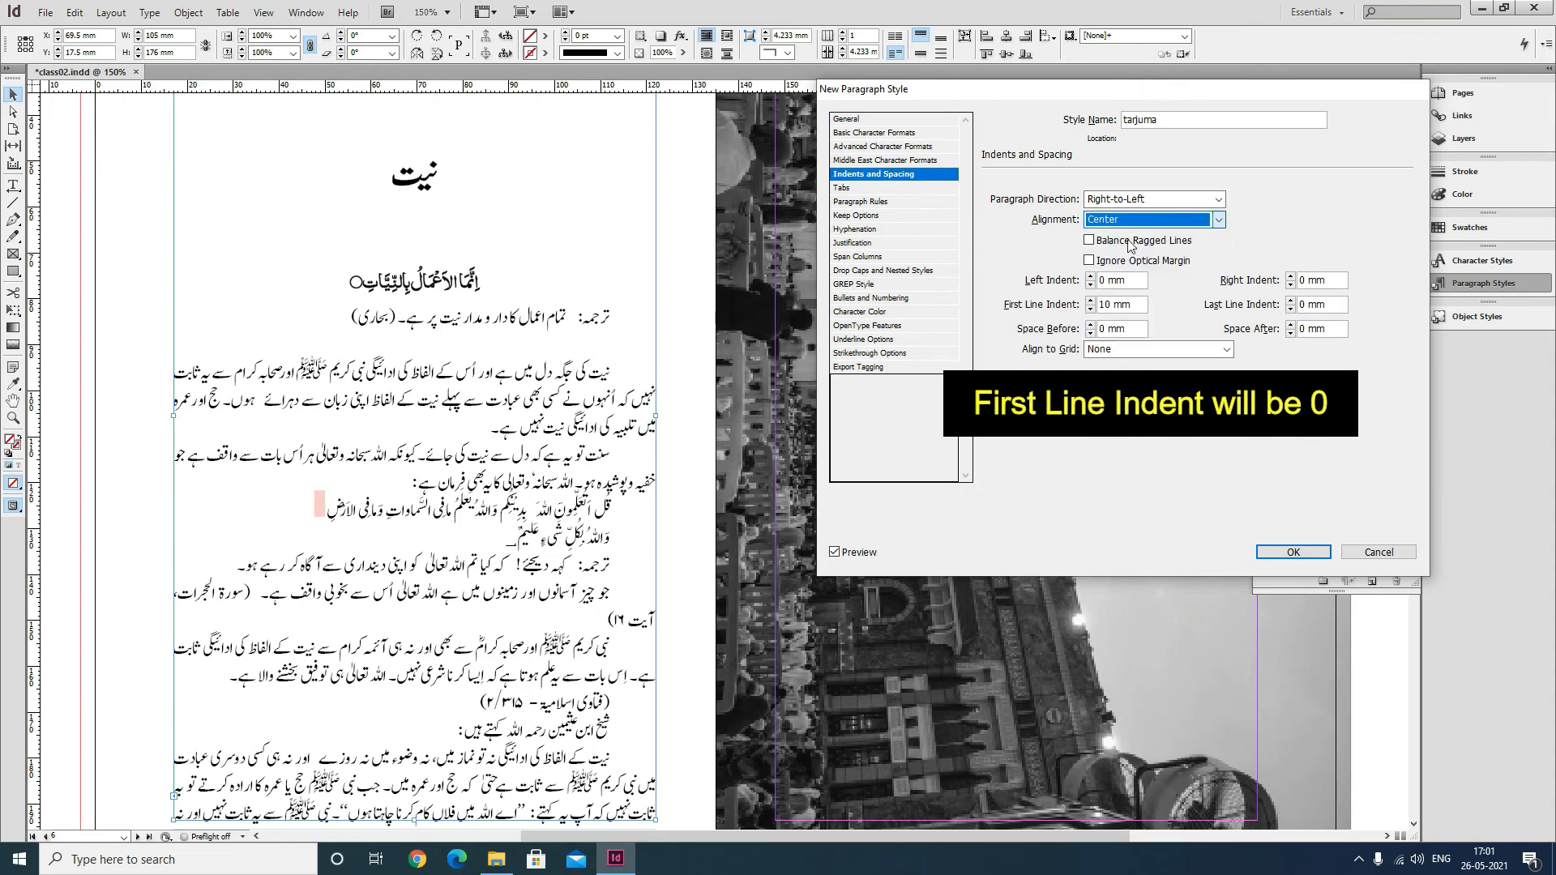
click(883, 202)
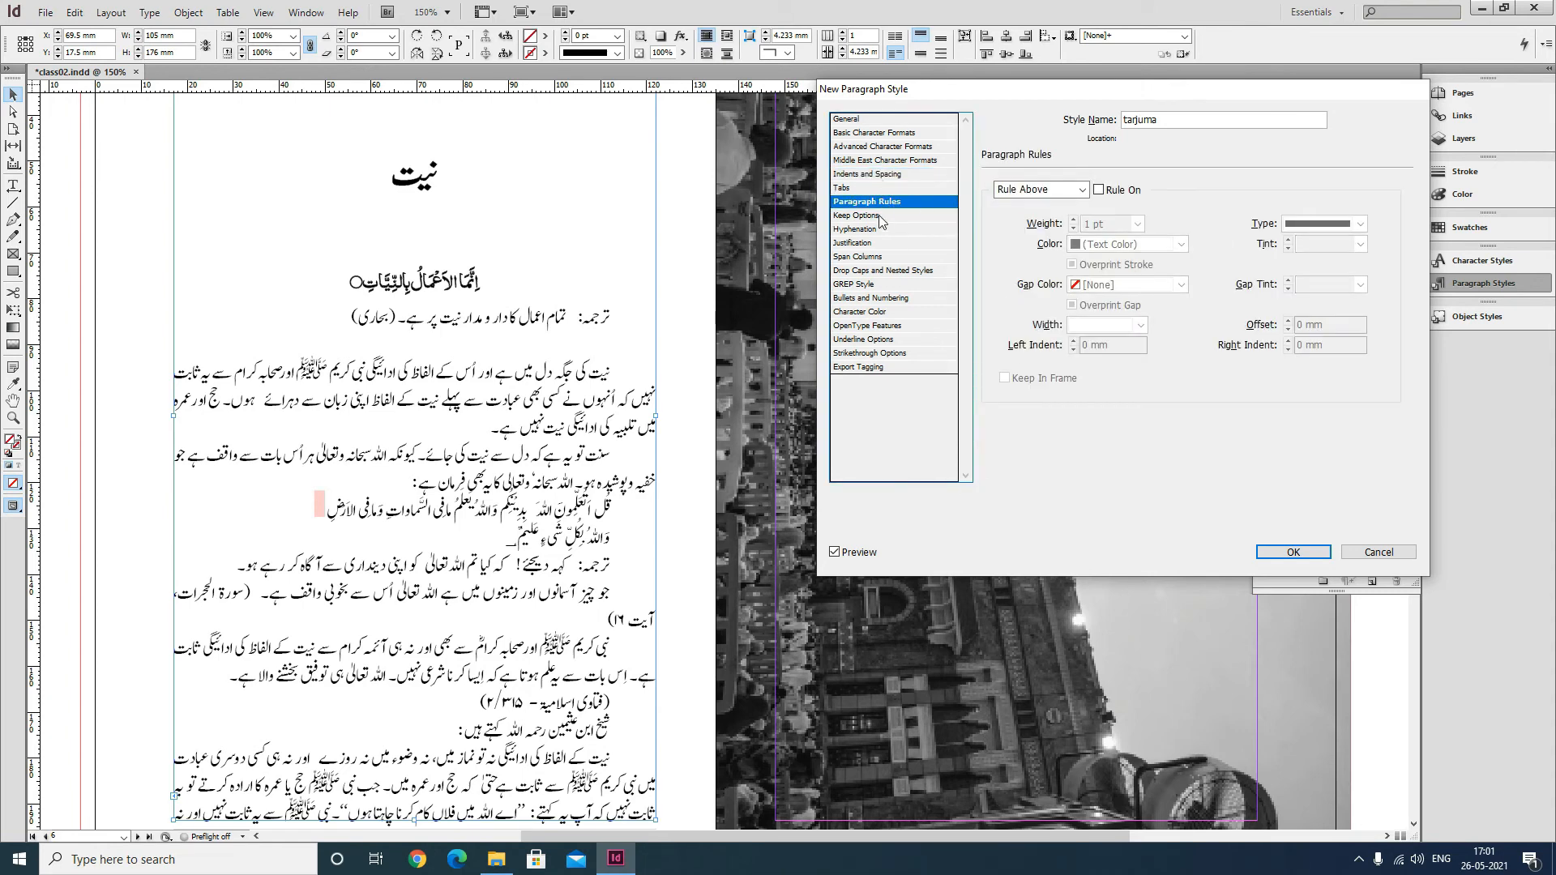
click(881, 217)
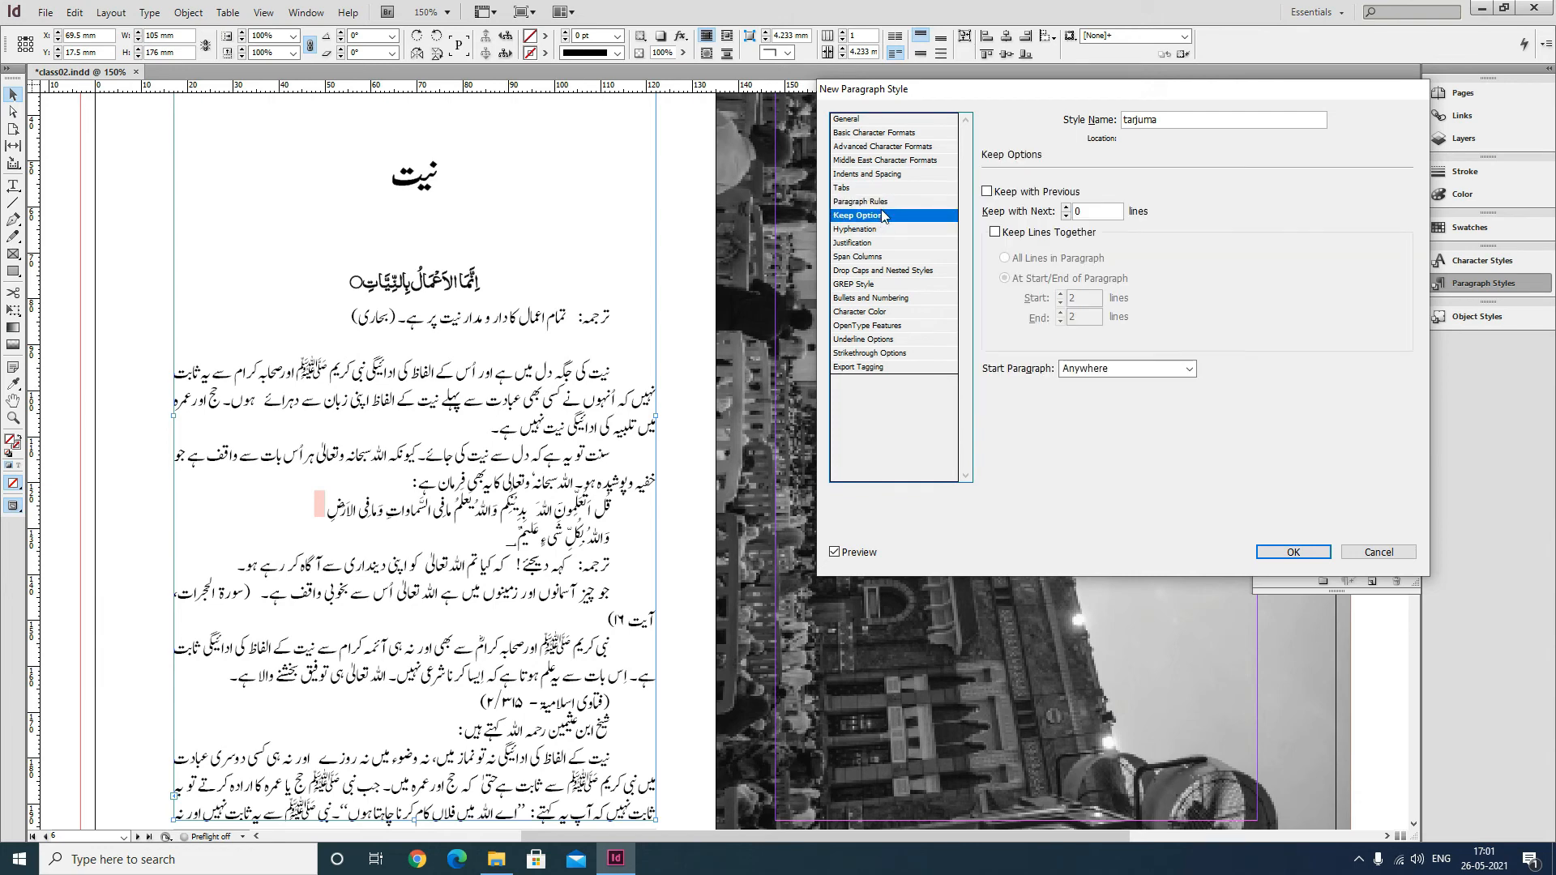
click(1291, 550)
Apply the tarjuma paragraph style to the translation line.
key(t)
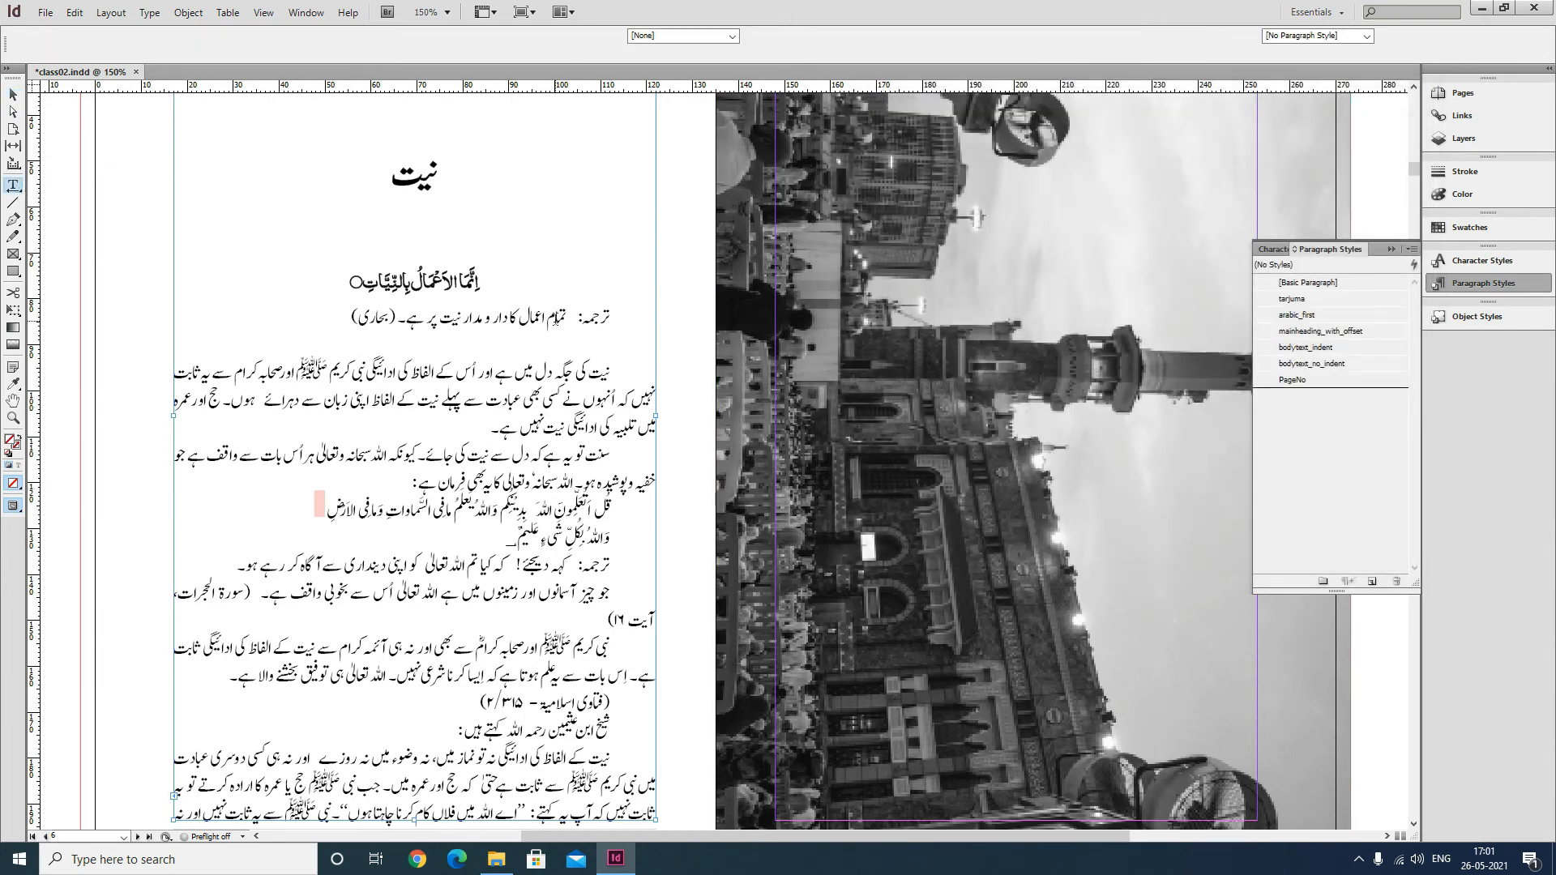
click(1299, 350)
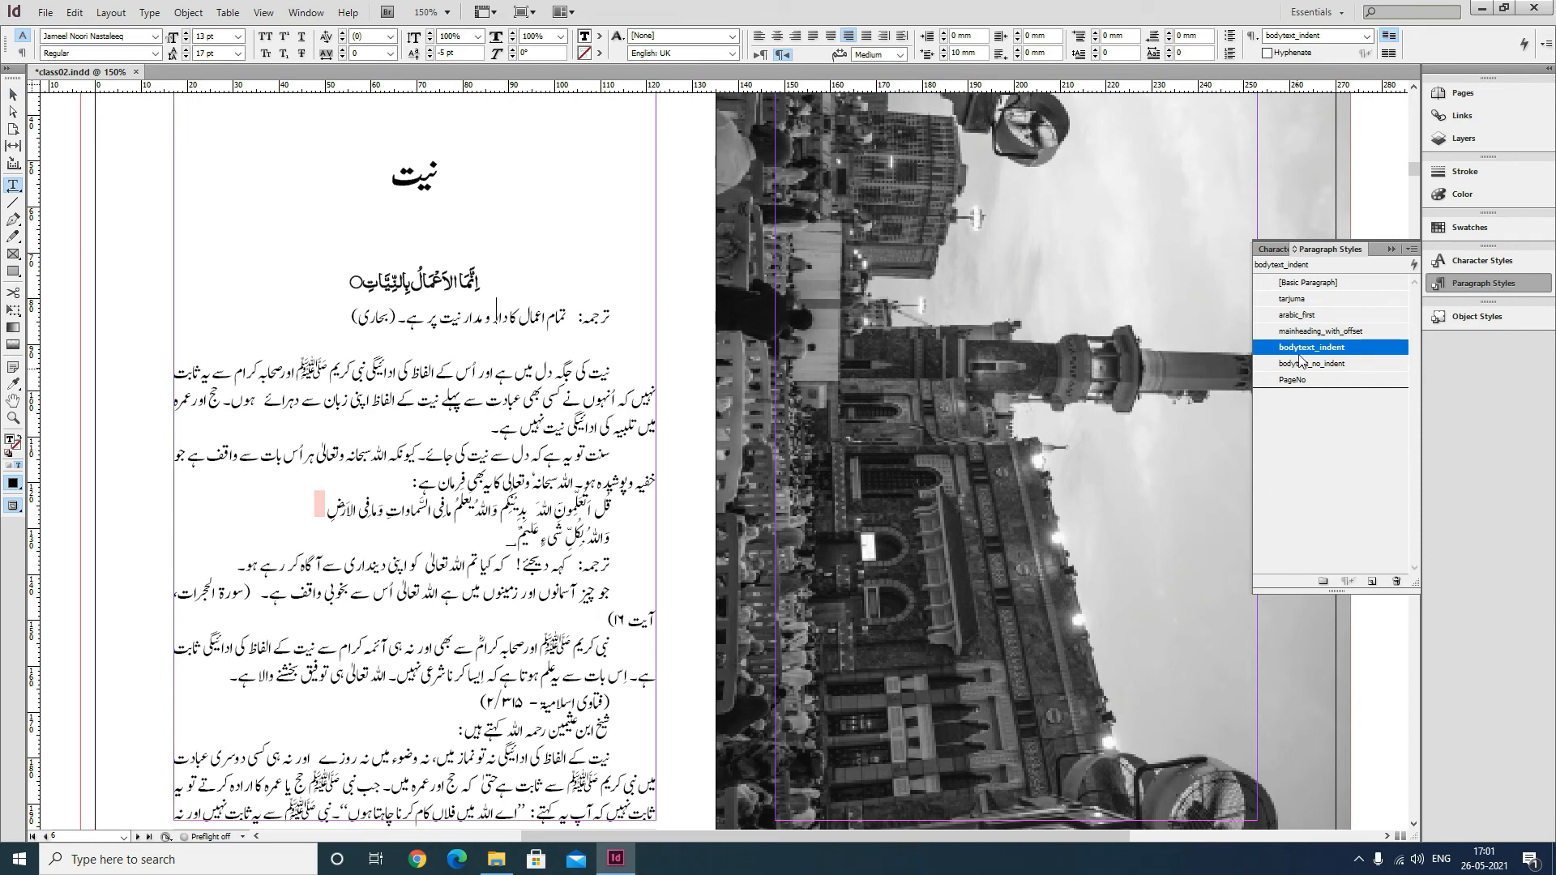
click(1294, 299)
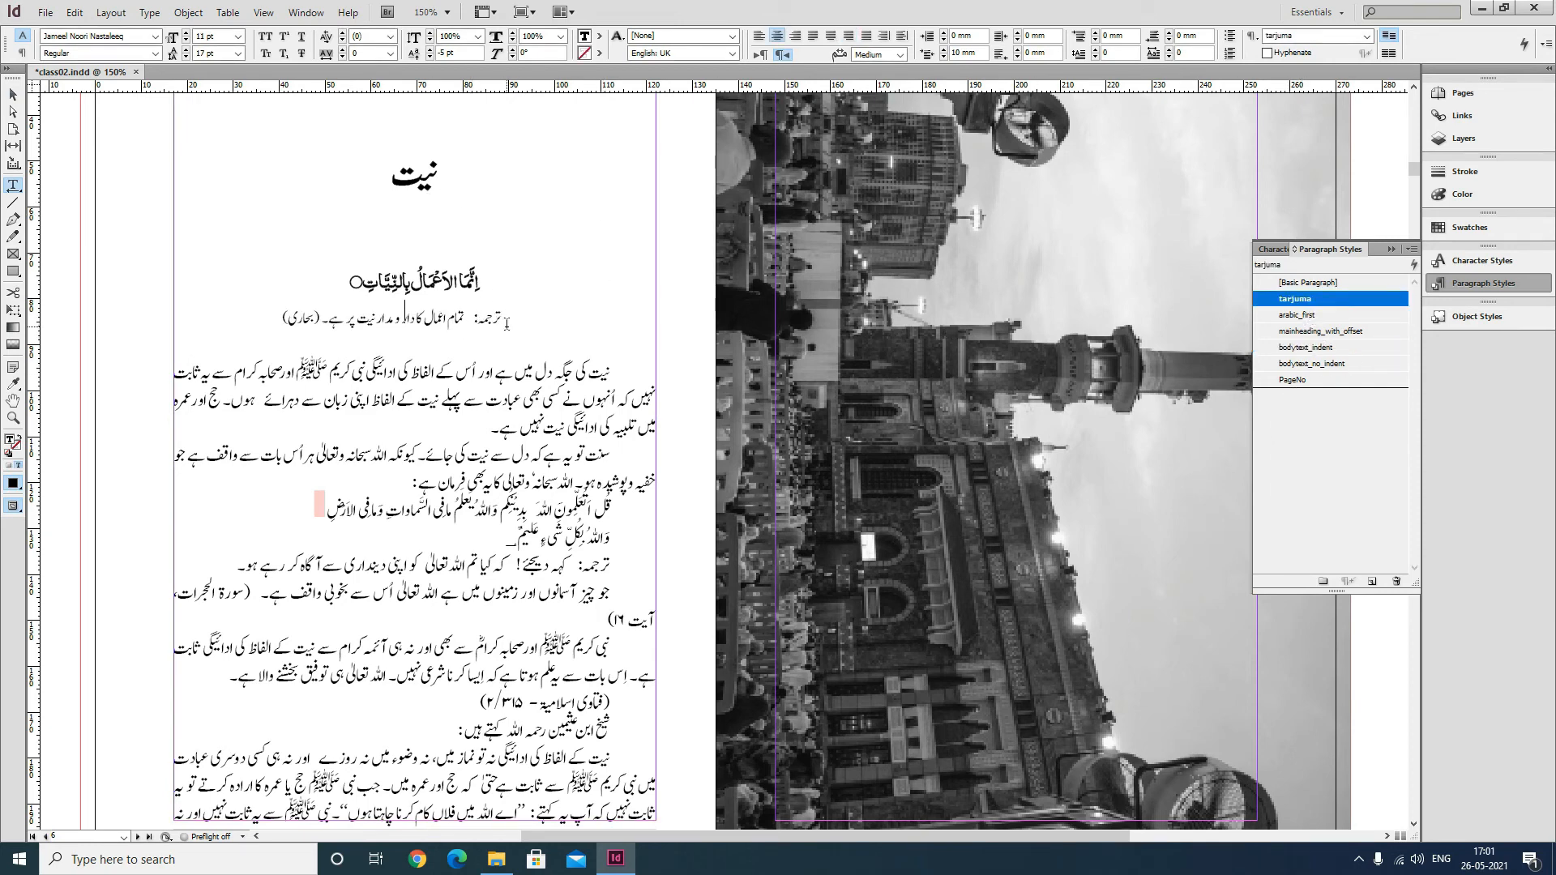
Edit the tarjuma style to set its first line indent to 0 mm.
click(545, 317)
click(446, 319)
click(514, 338)
key(Up)
drag(978, 54, 931, 61)
right_click(1311, 306)
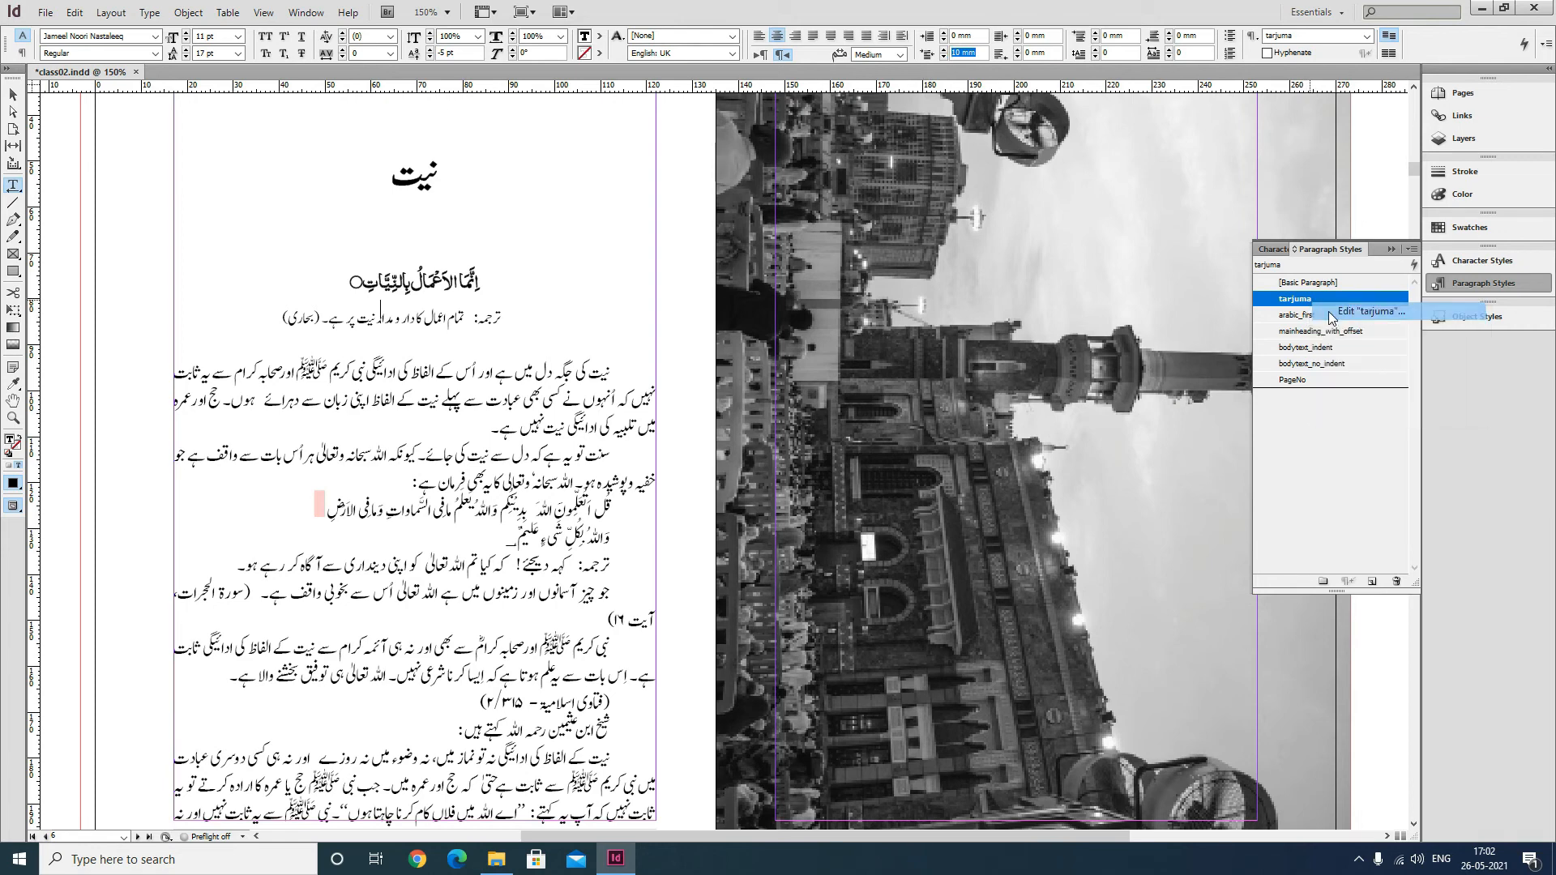
click(1345, 308)
click(906, 174)
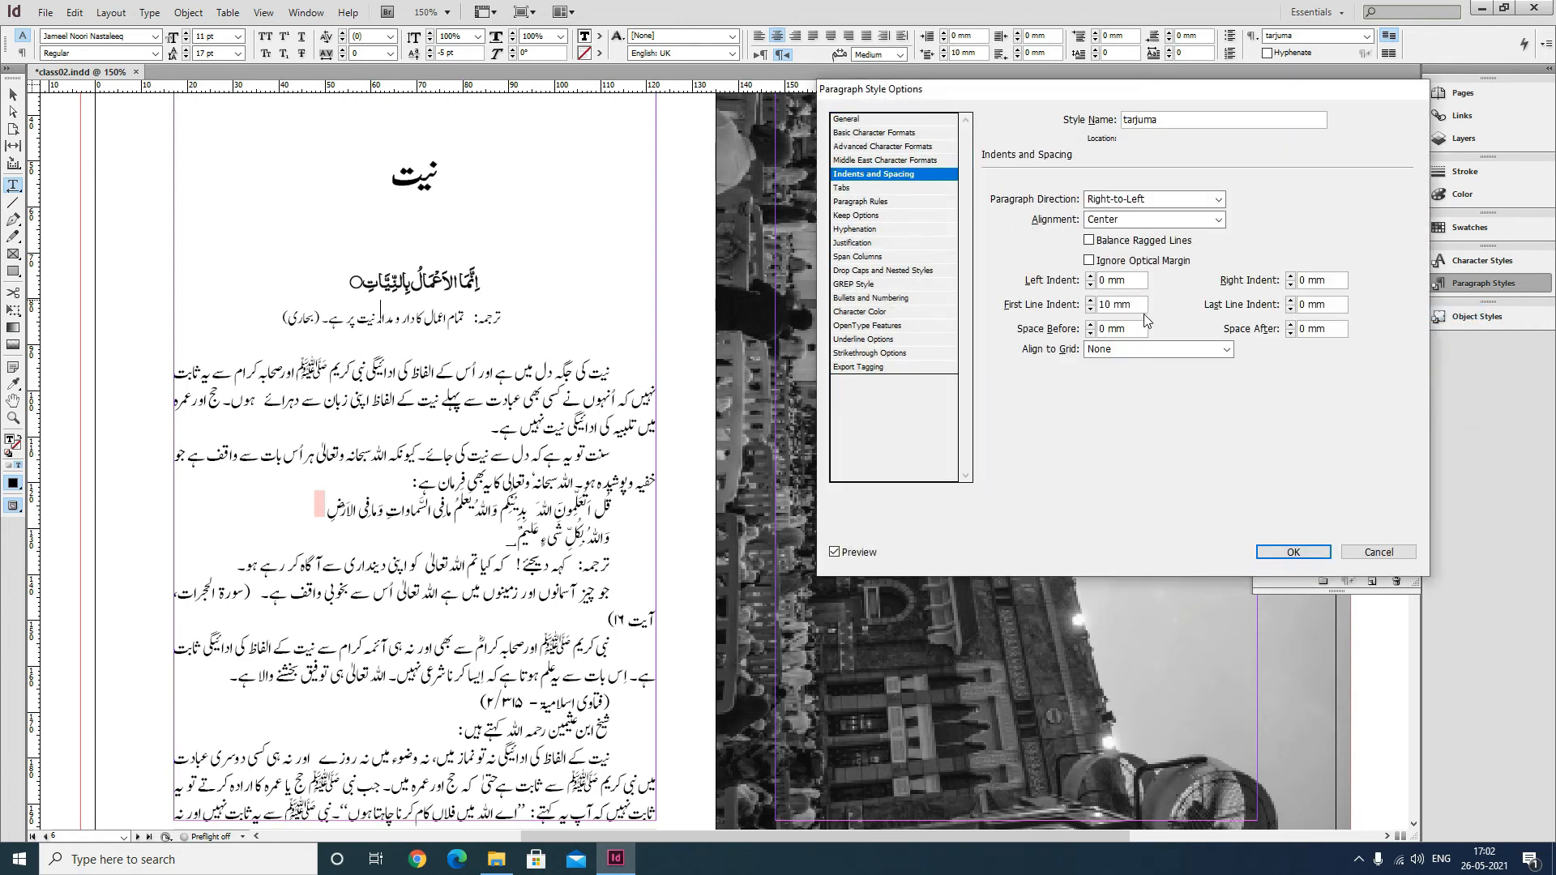
drag(1130, 305, 967, 299)
text(0)
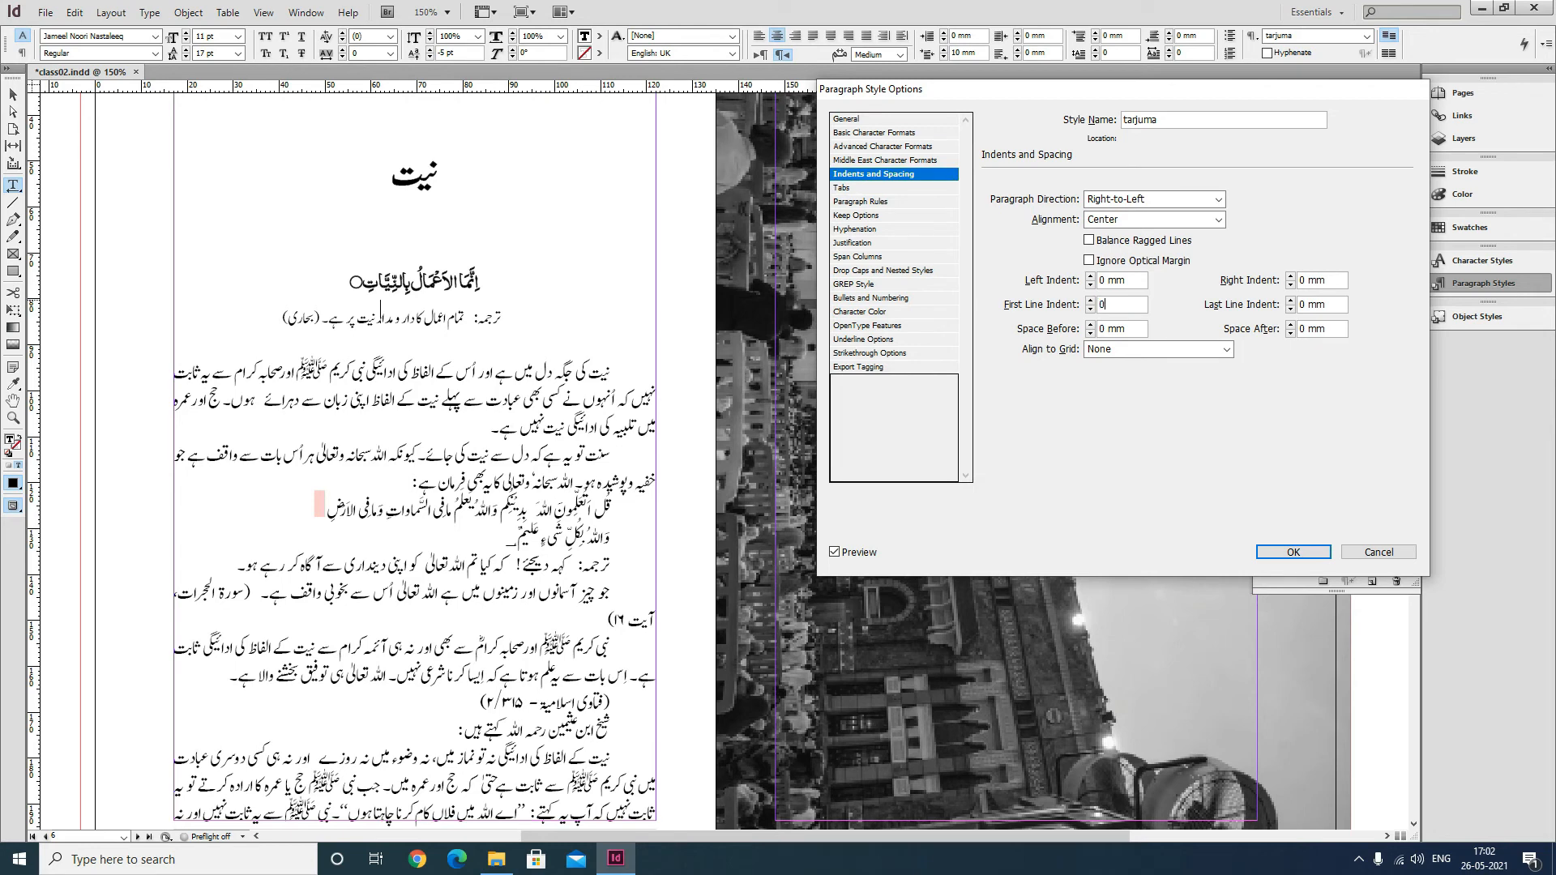
click(1293, 552)
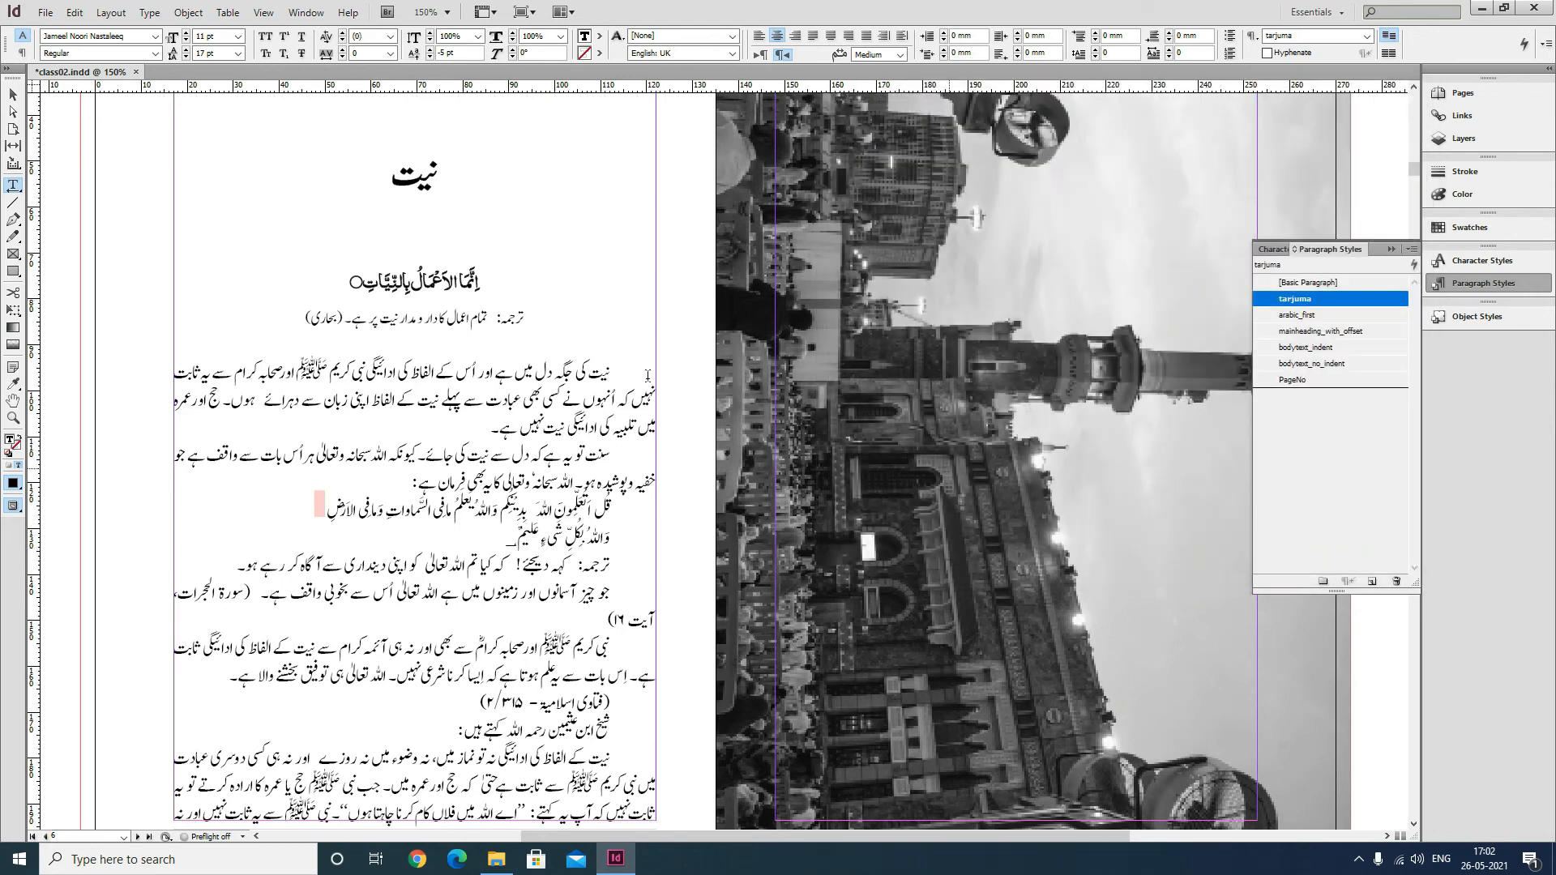
Save the document and select the Arabic line under the main heading.
click(13, 94)
key(ctrl+s)
click(13, 186)
drag(398, 284, 479, 278)
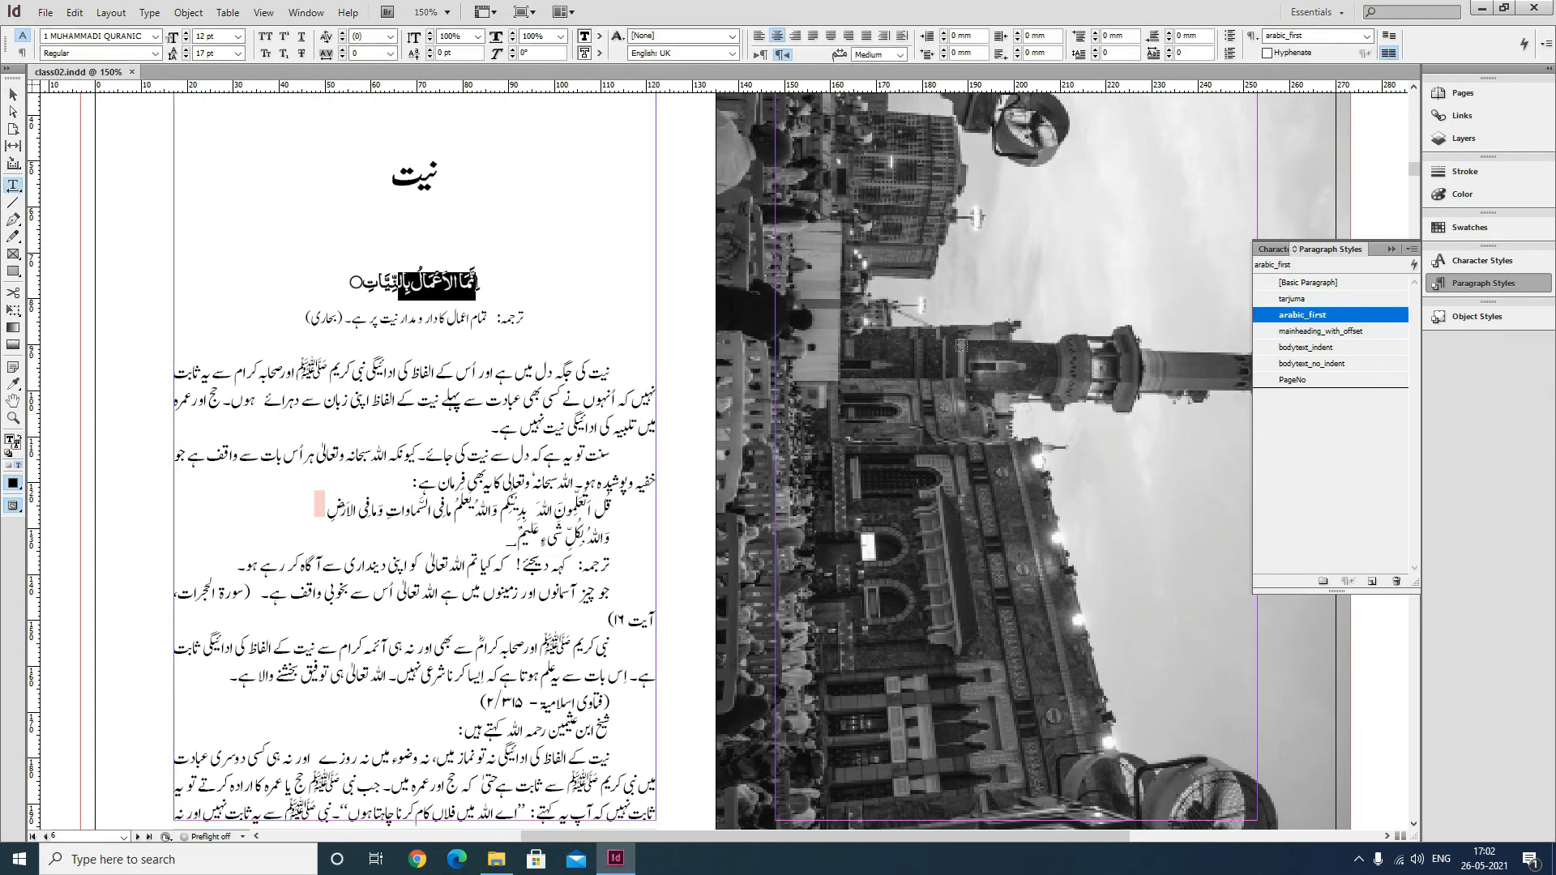
Edit the arabic_first style so it is based on bodytext_indent.
right_click(1347, 321)
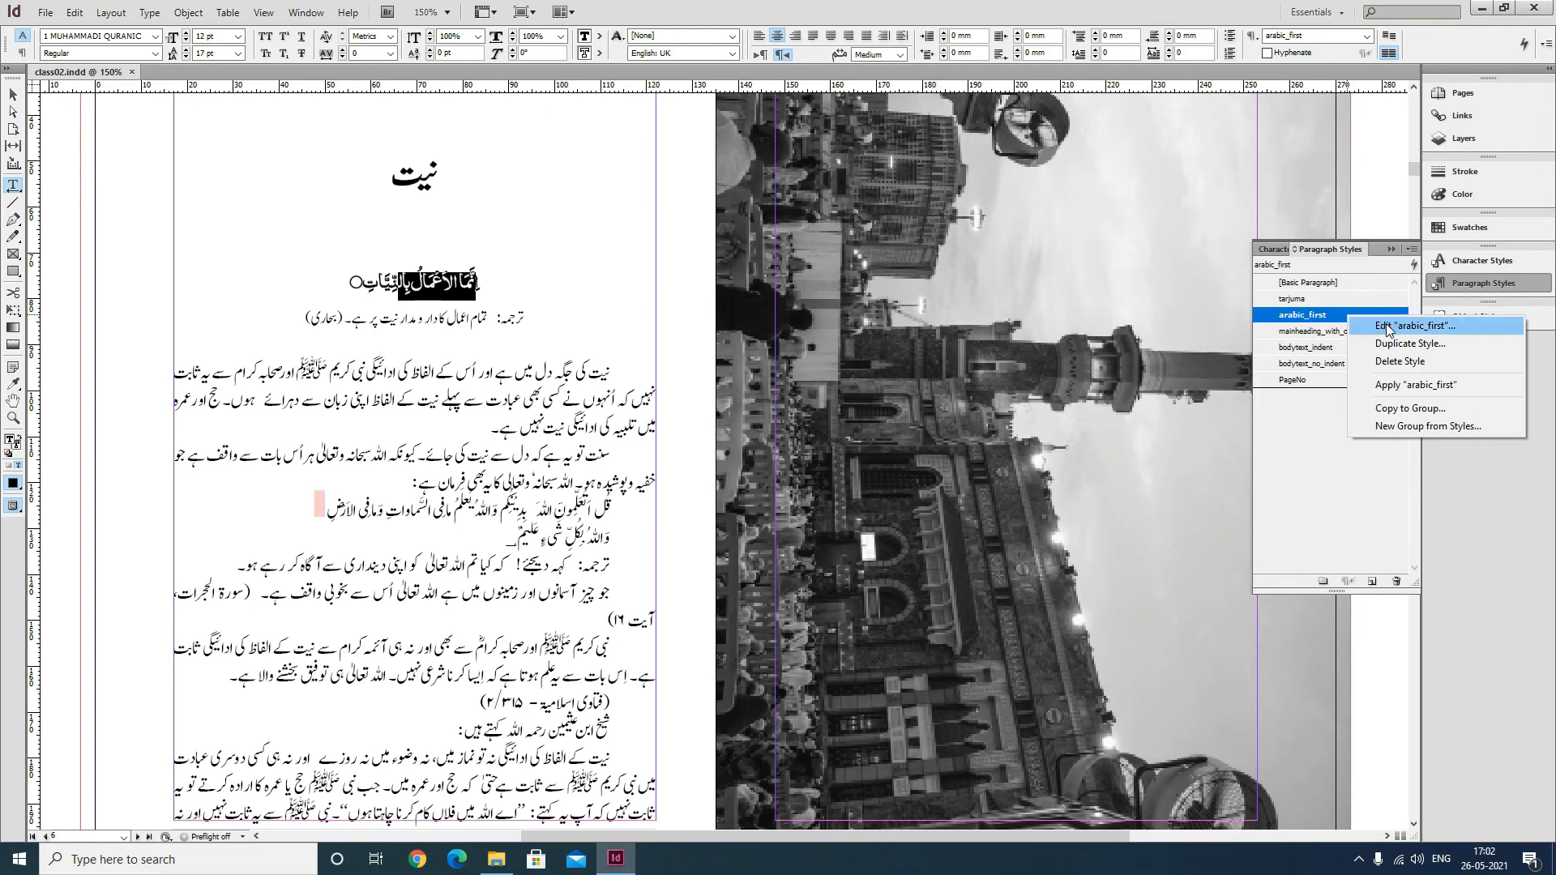
click(1384, 324)
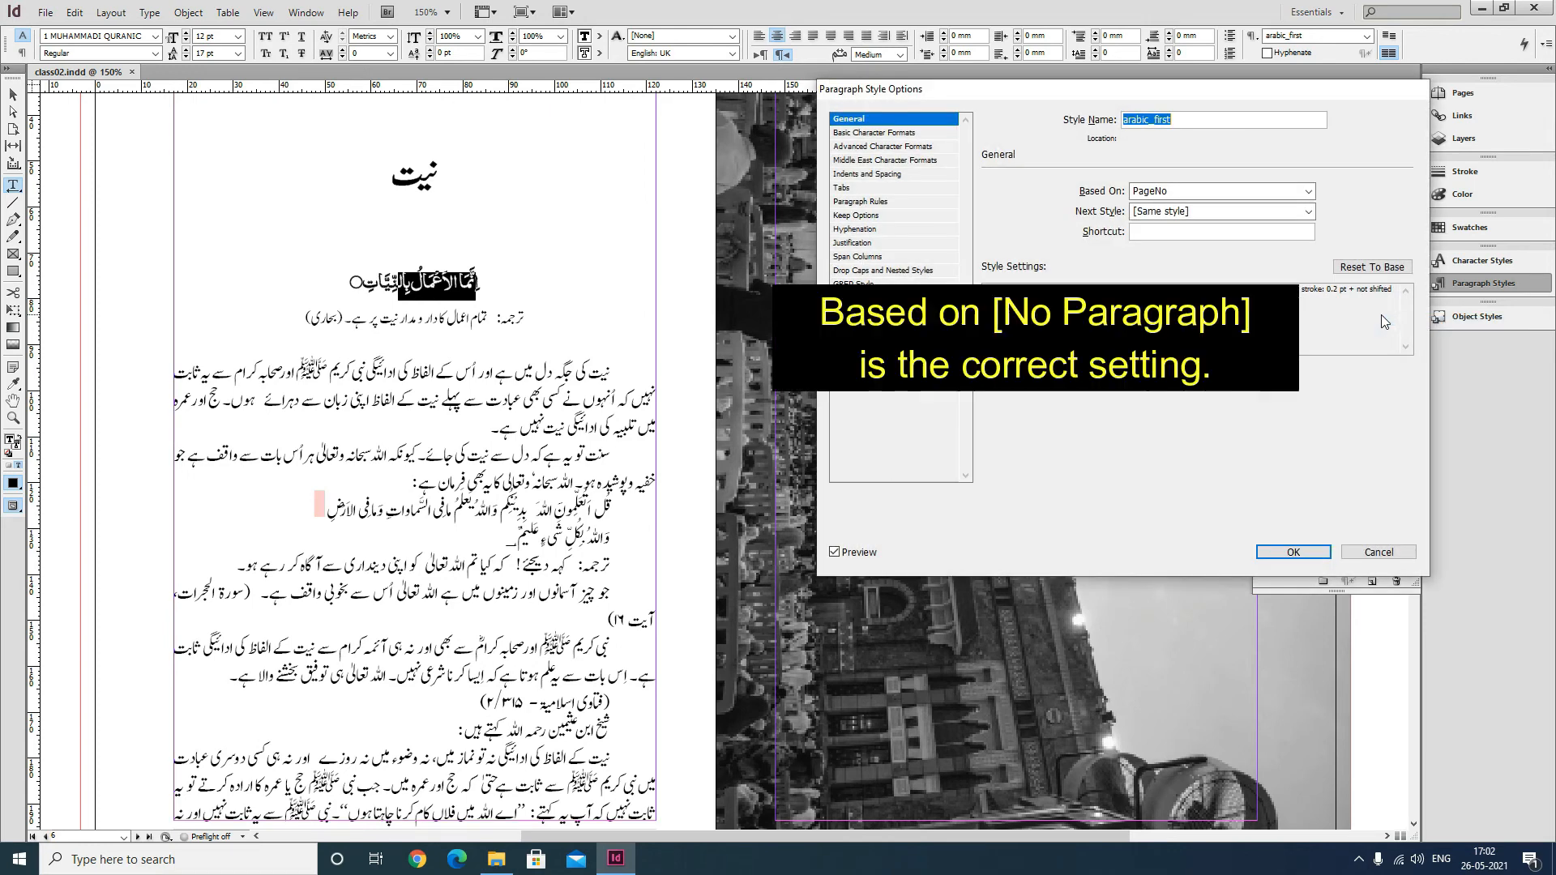
click(1165, 194)
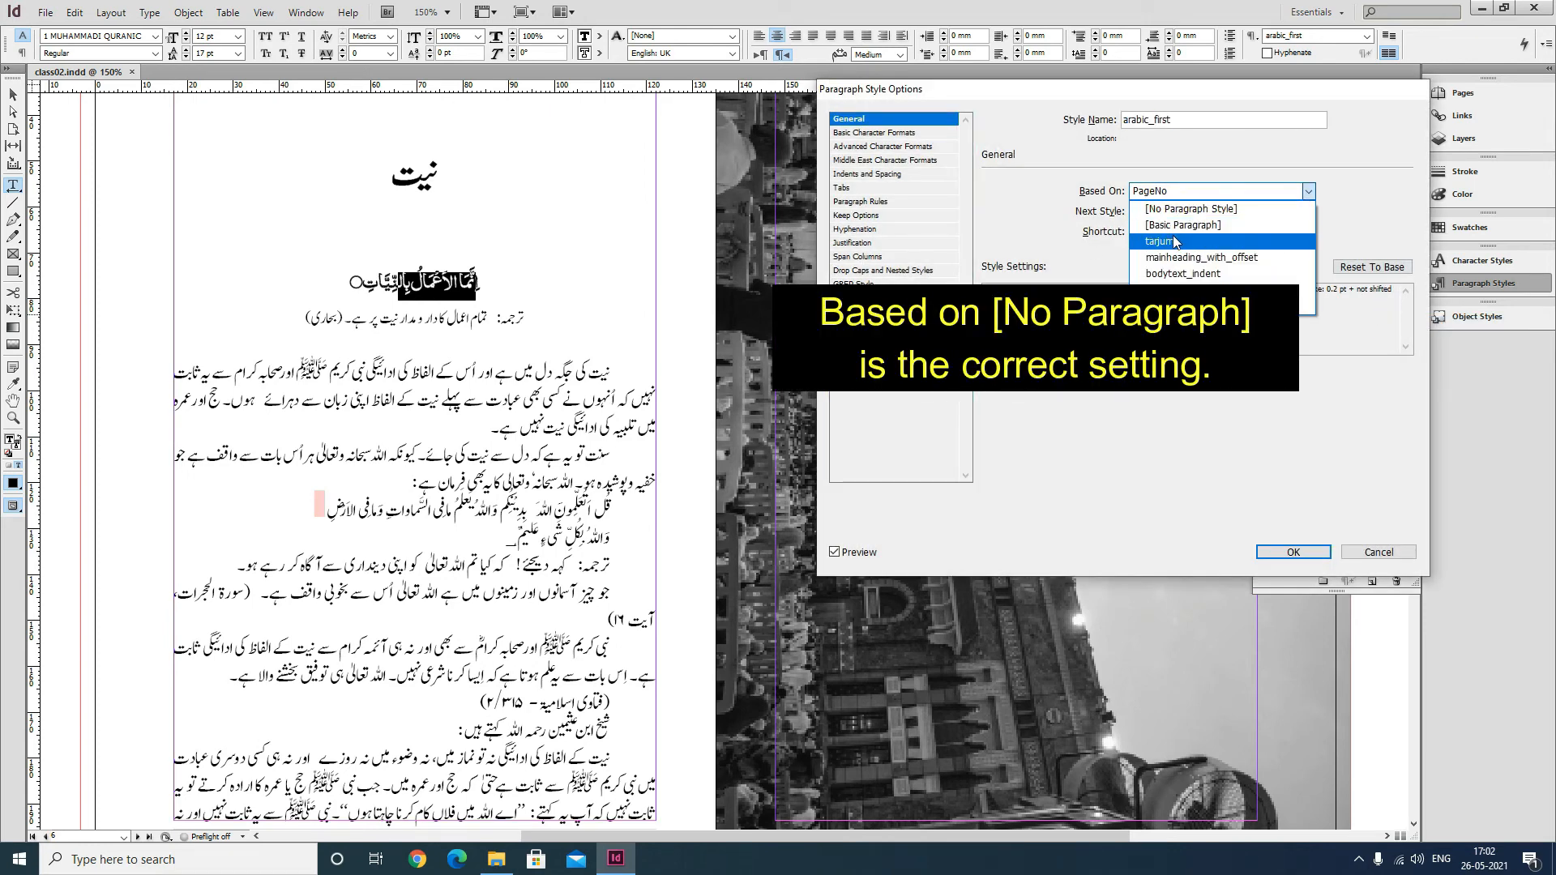
click(1189, 274)
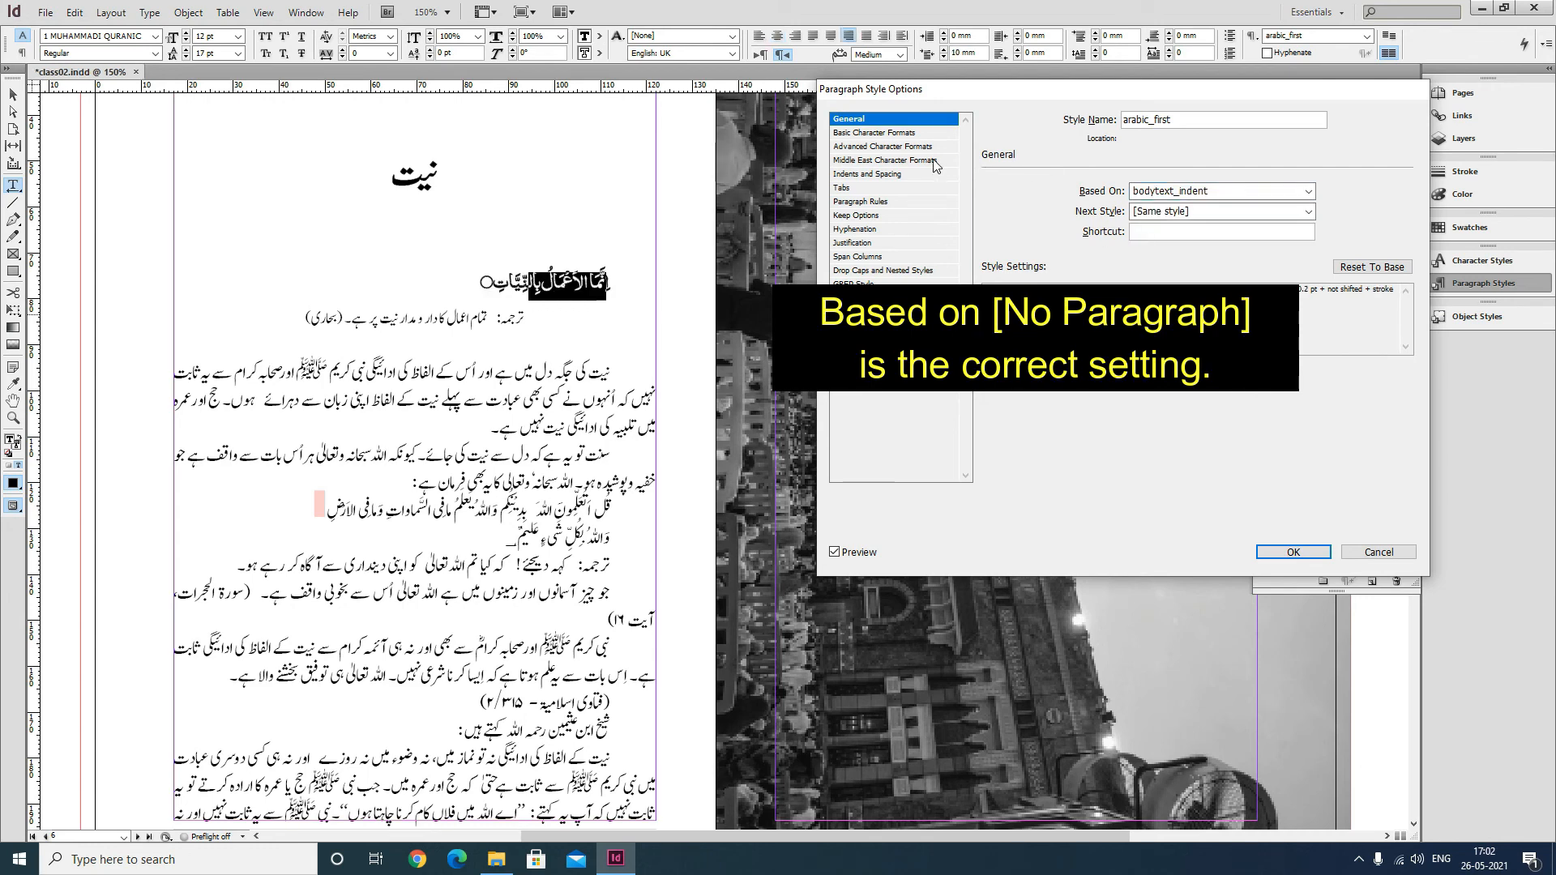
Set the arabic_first style's alignment to Center and confirm the style options.
click(924, 133)
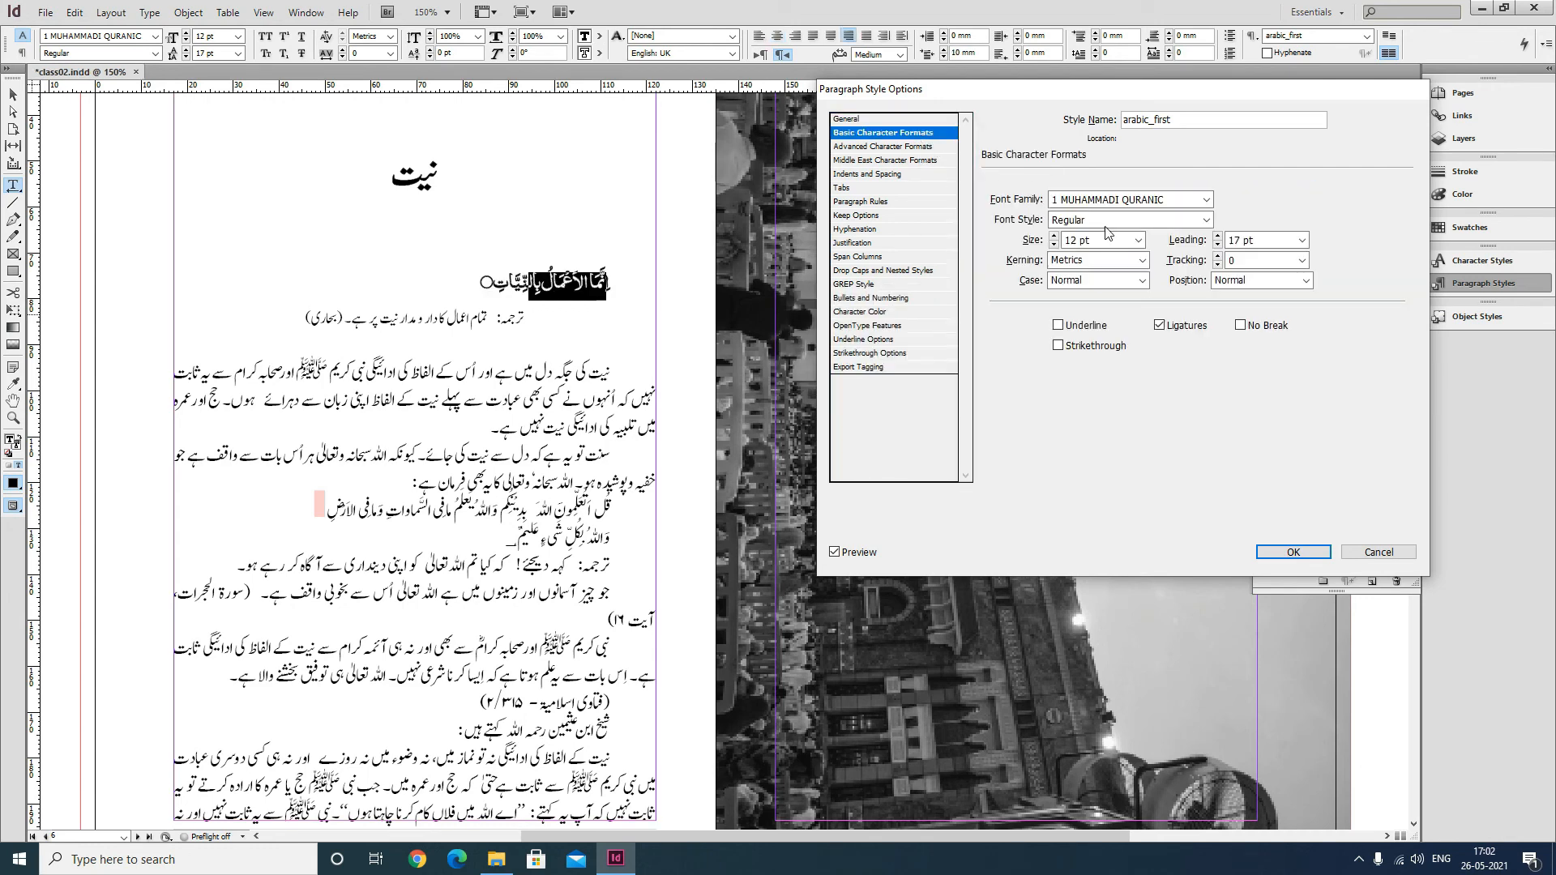
click(916, 147)
click(908, 173)
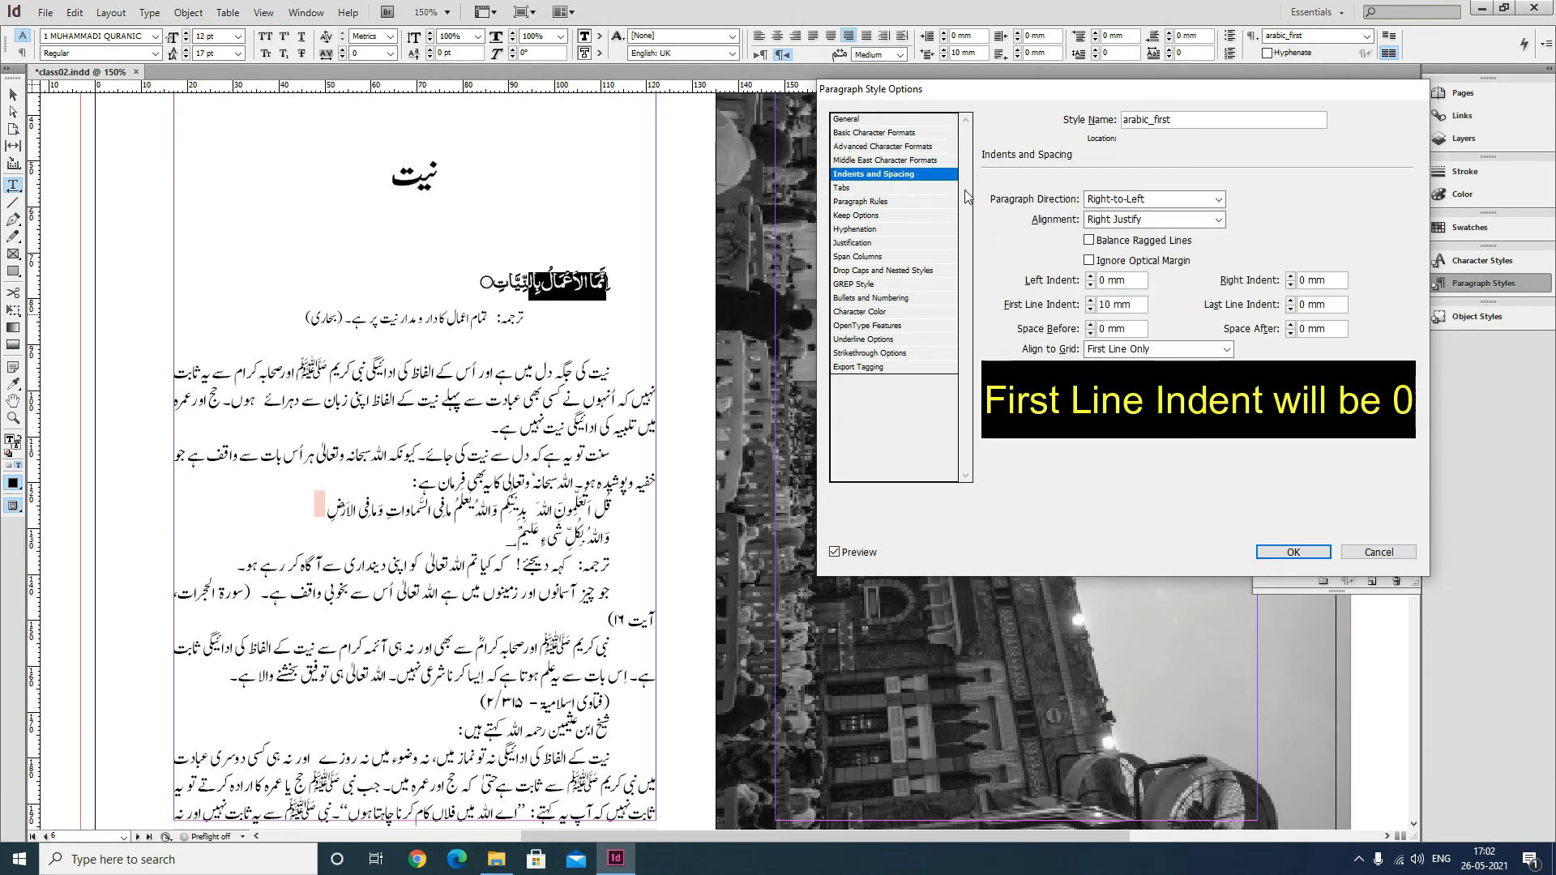
click(1175, 219)
click(1110, 243)
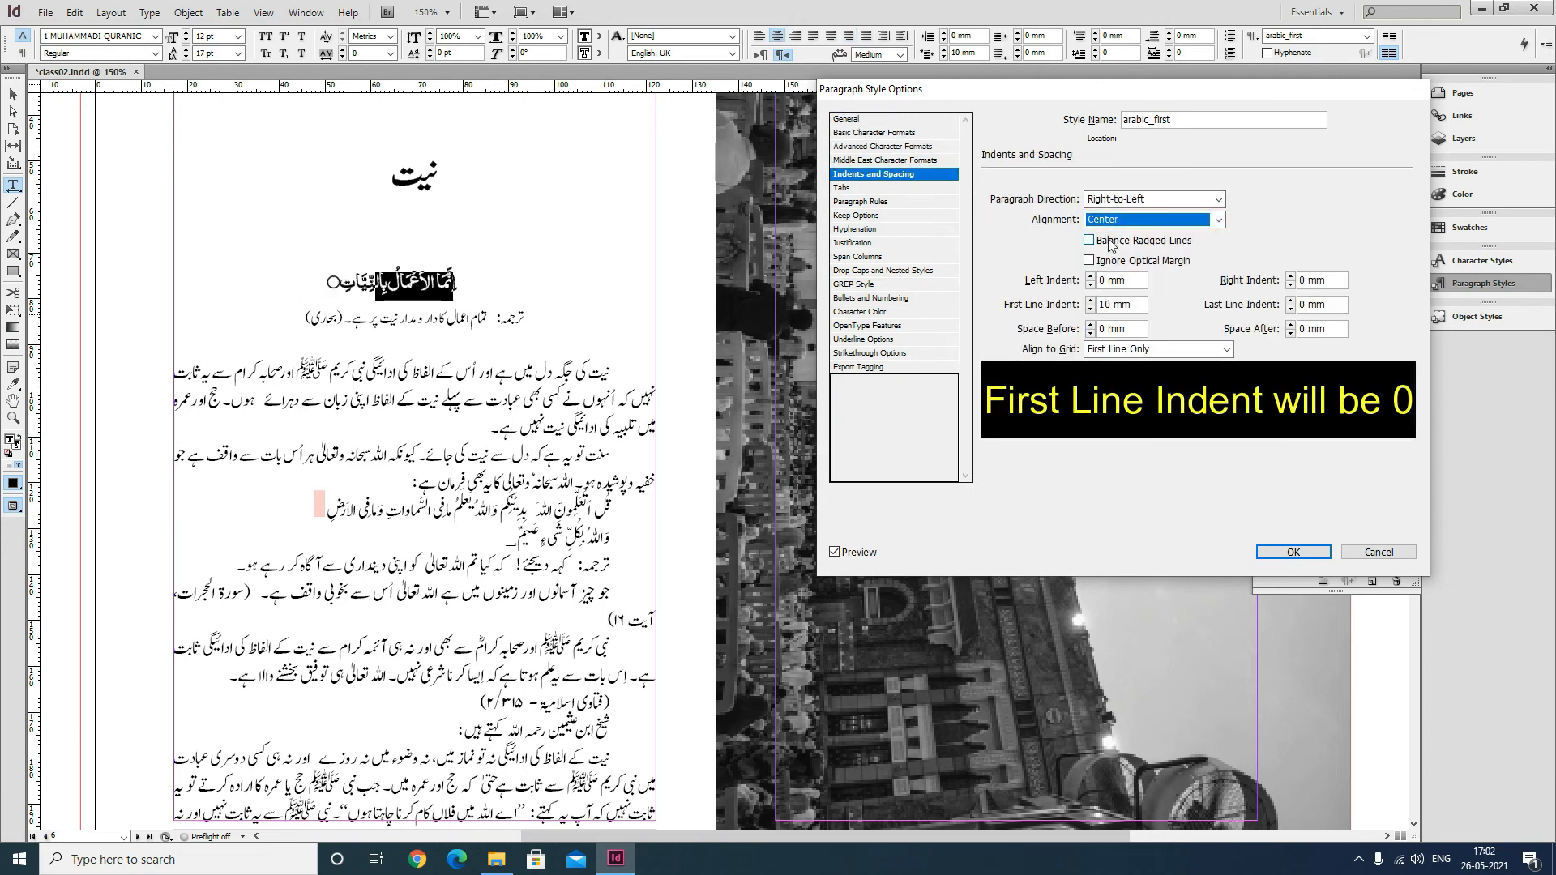
click(884, 188)
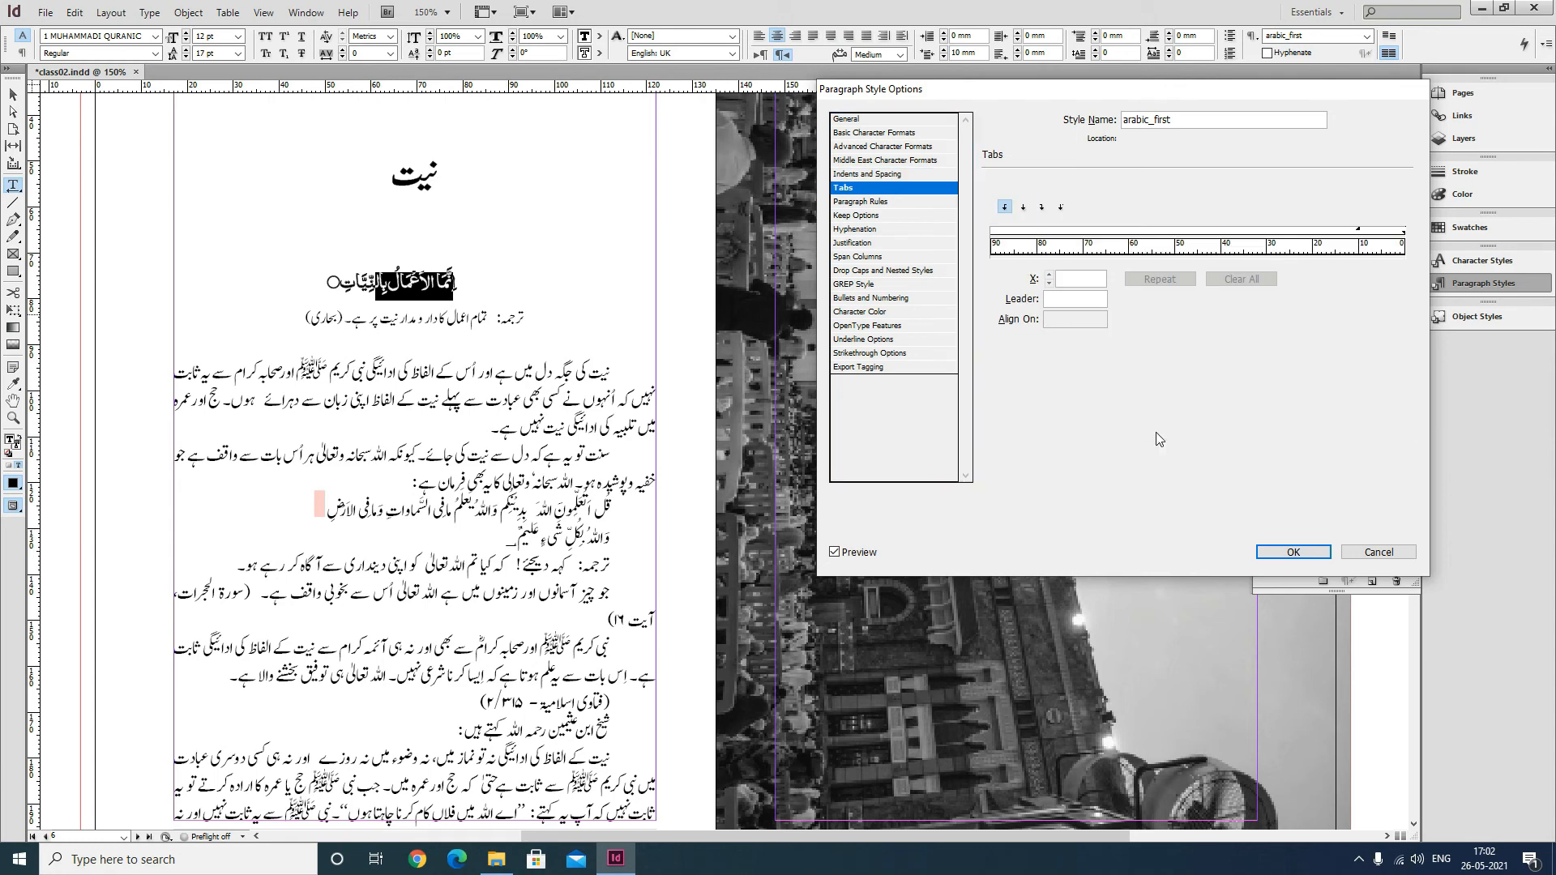
click(1292, 552)
Apply the bold character style to the opening word of the translation line under the Arabic heading.
click(565, 327)
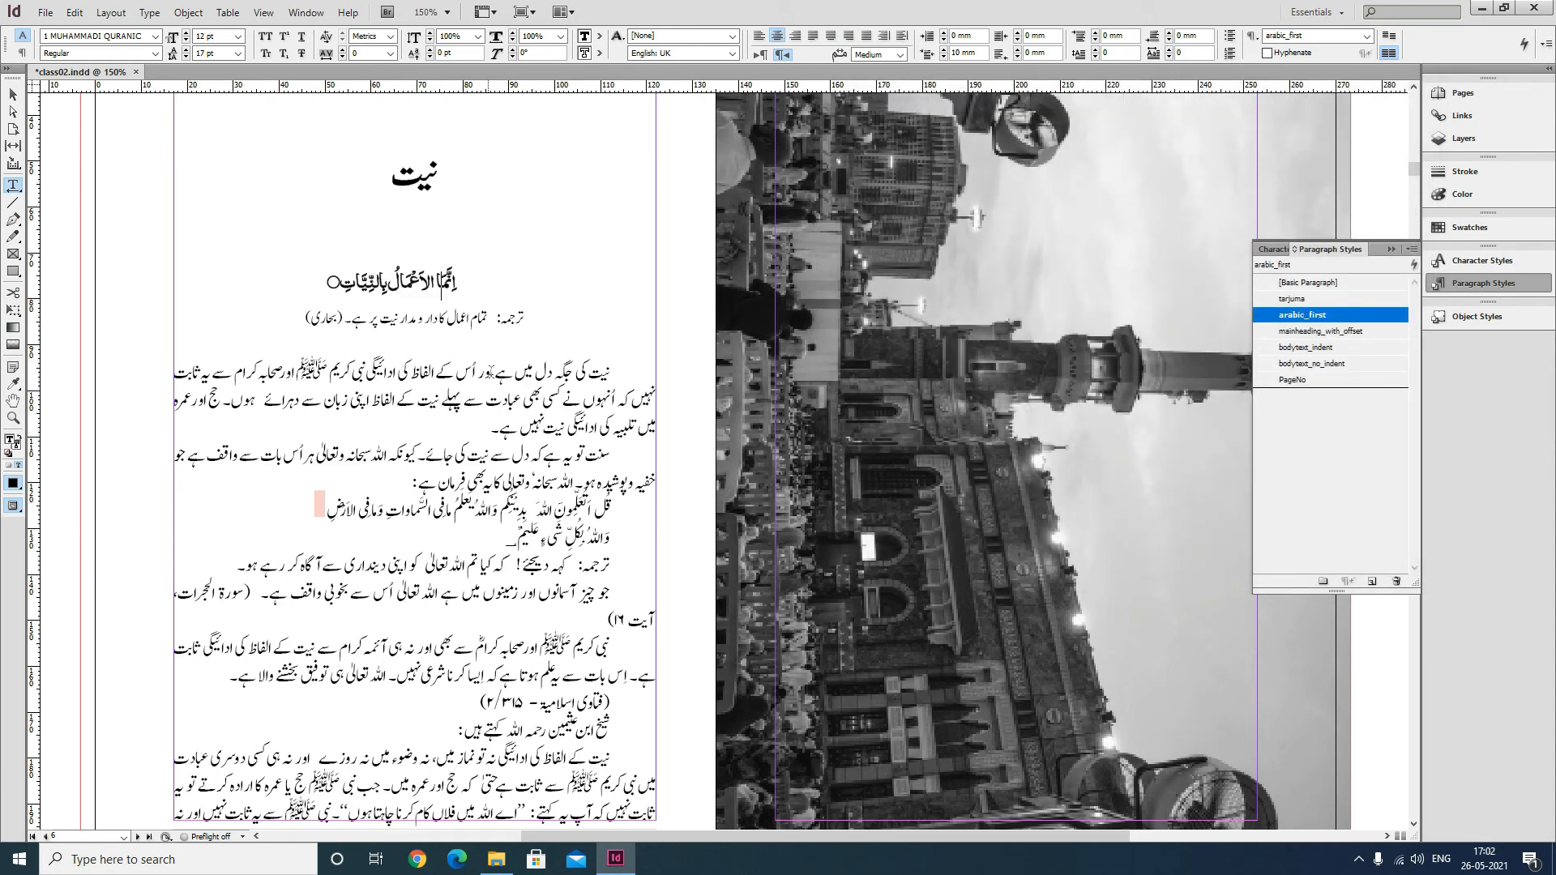
click(495, 352)
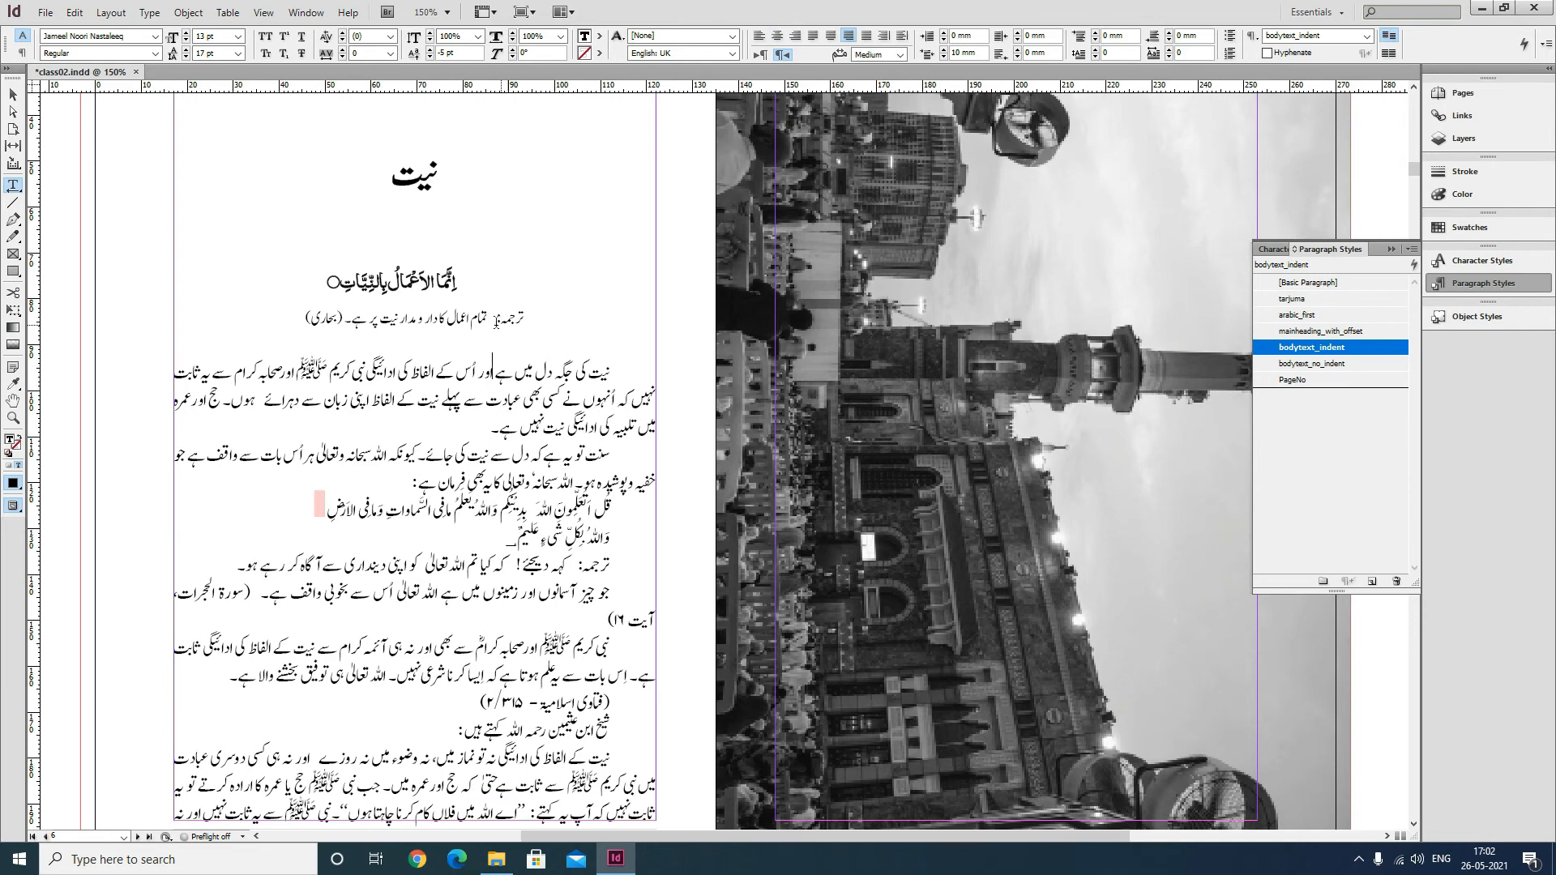
double_click(497, 319)
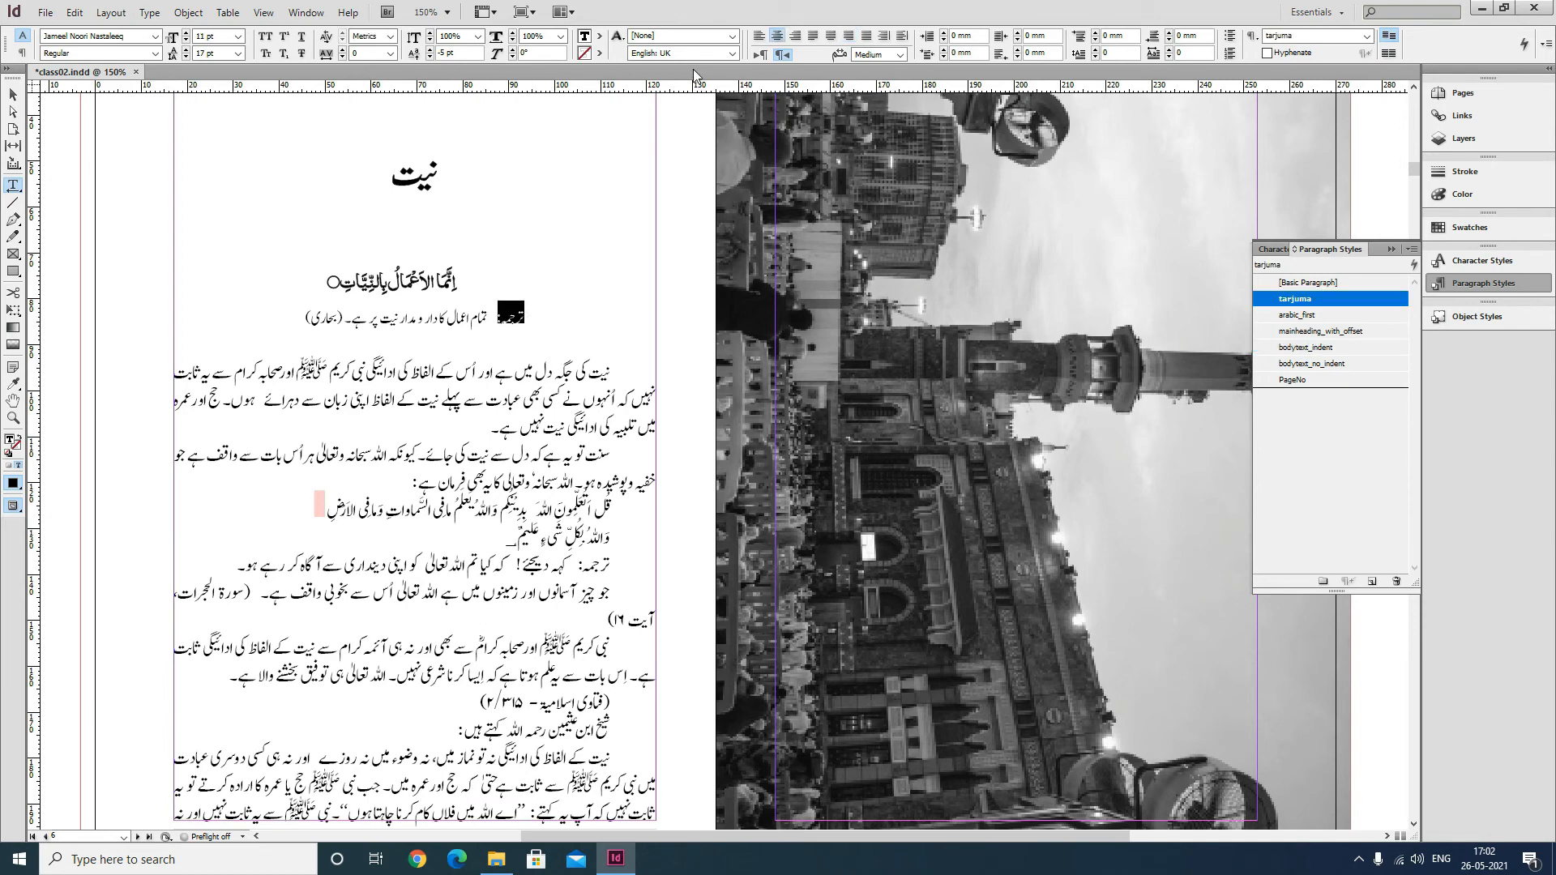
click(689, 36)
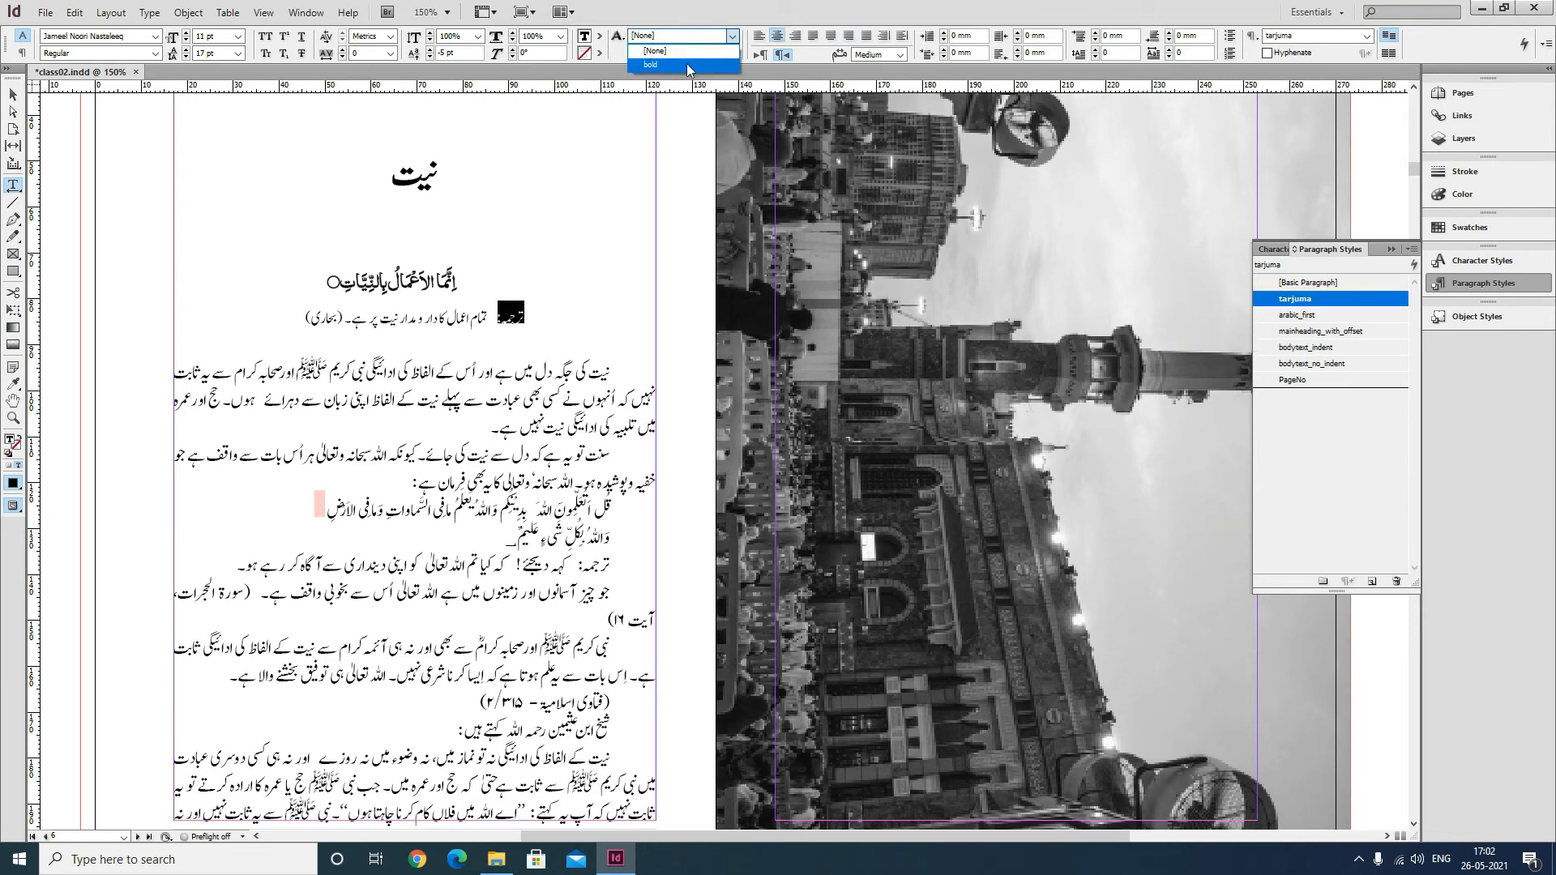
click(687, 63)
click(483, 318)
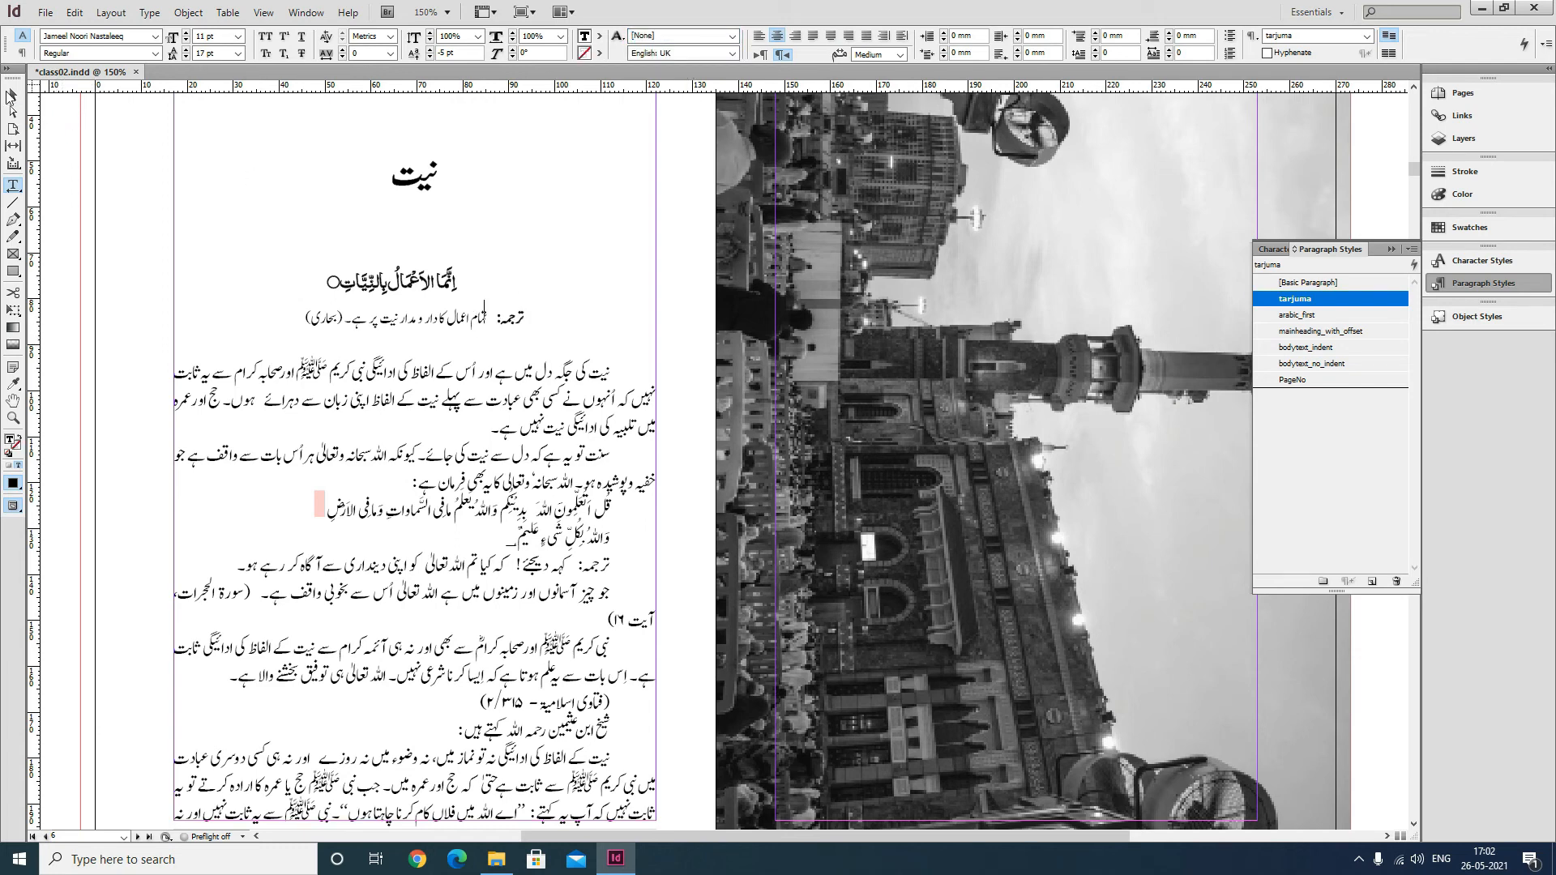
Save the document and select the bracketed source reference at the end of the translation line.
click(11, 96)
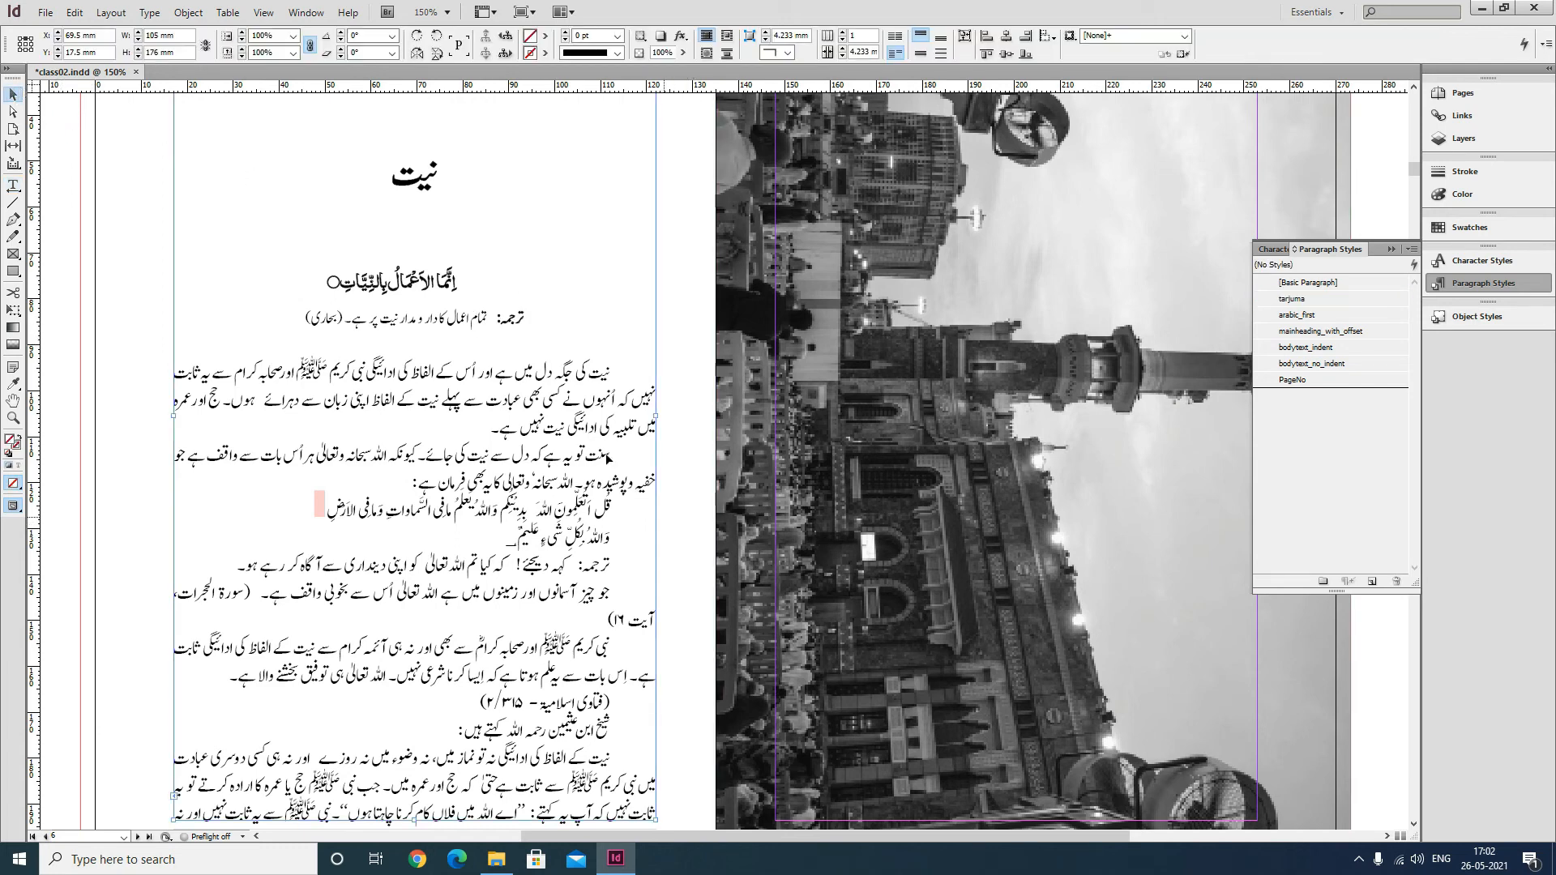
key(ctrl+s)
key(t)
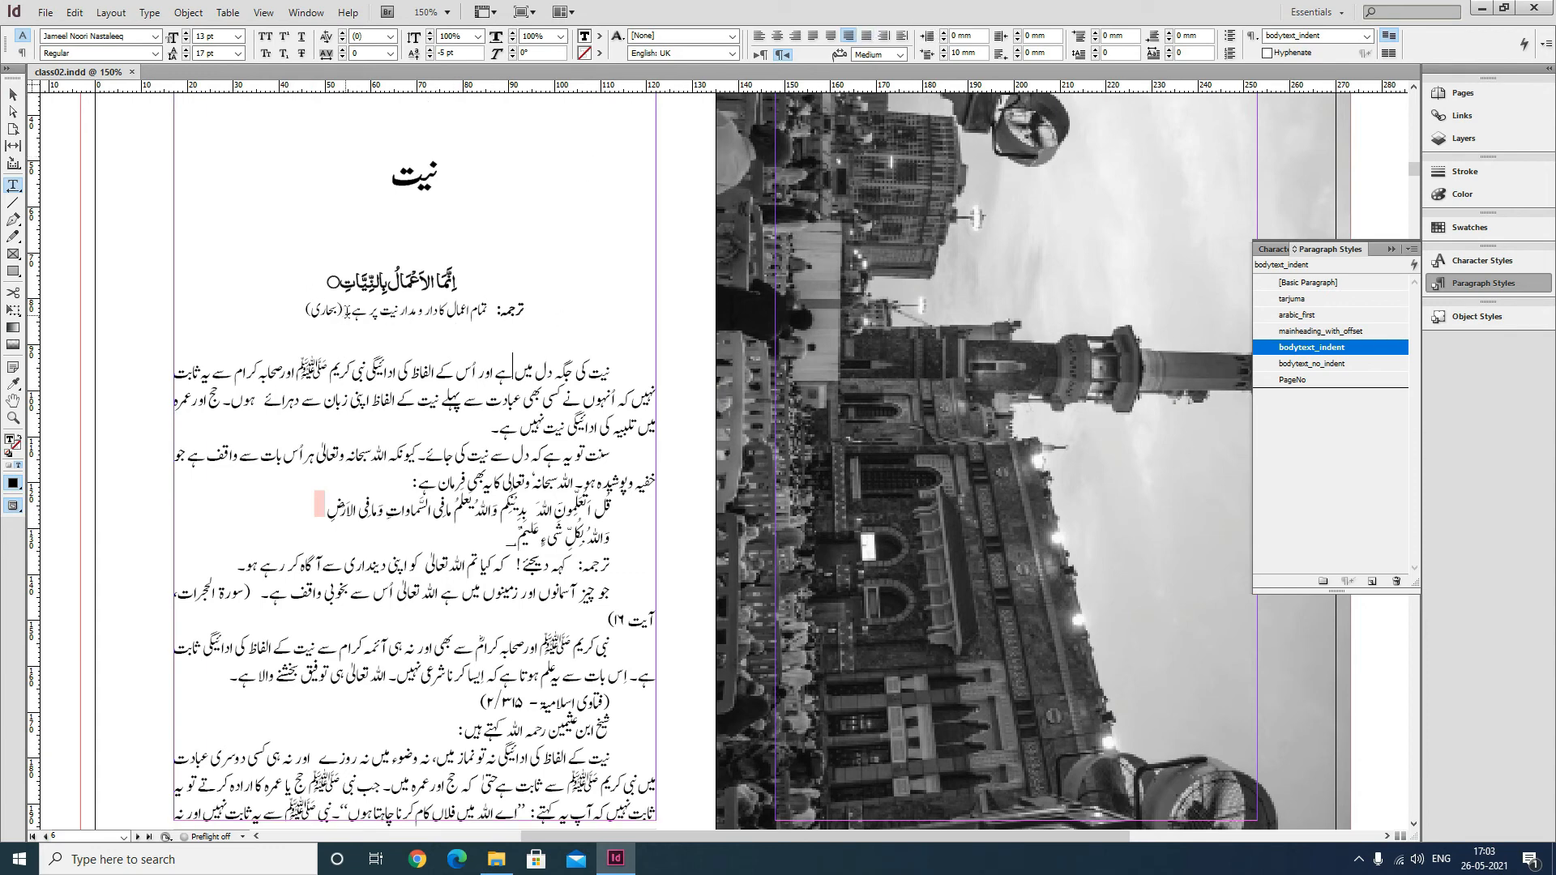
drag(348, 311, 314, 314)
click(307, 314)
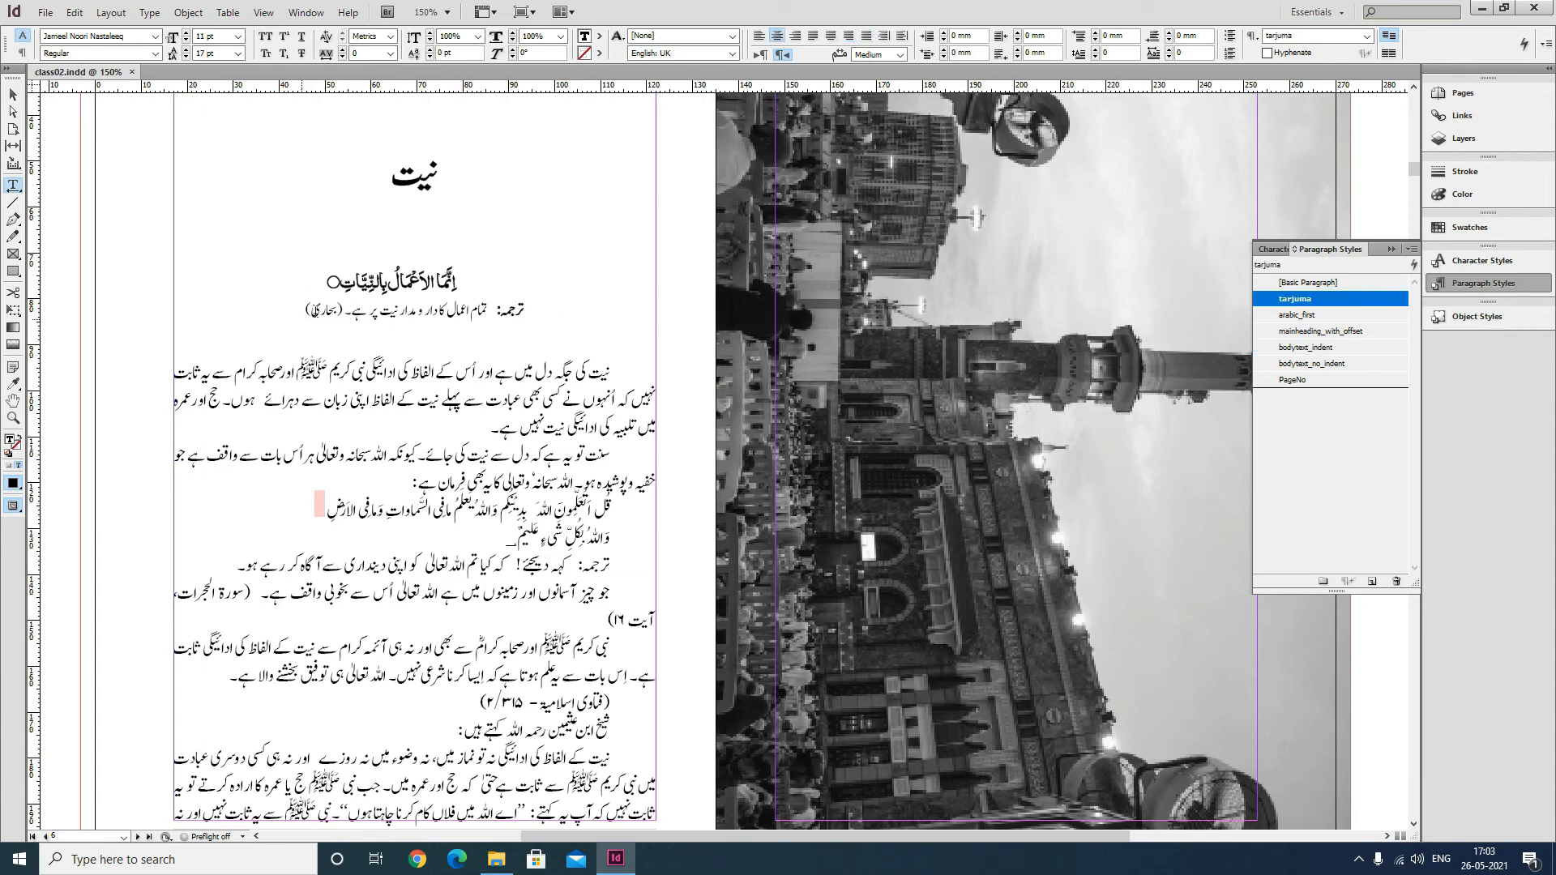
drag(306, 312, 345, 308)
Create a character style named hadith_surah with a 10 pt size and apply it to the selected reference.
click(1270, 250)
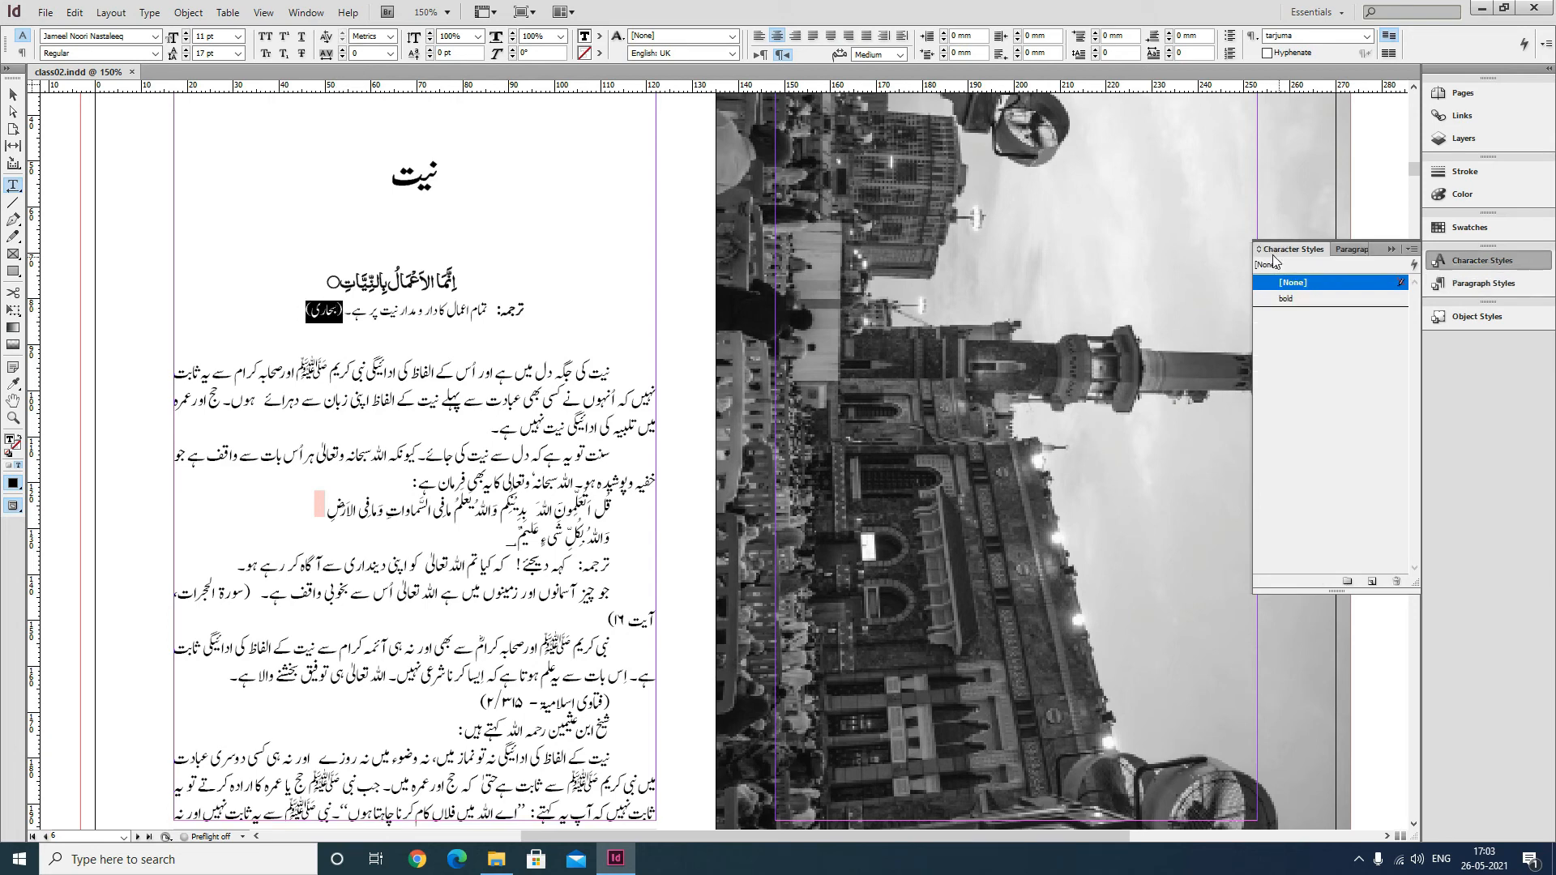
click(1411, 249)
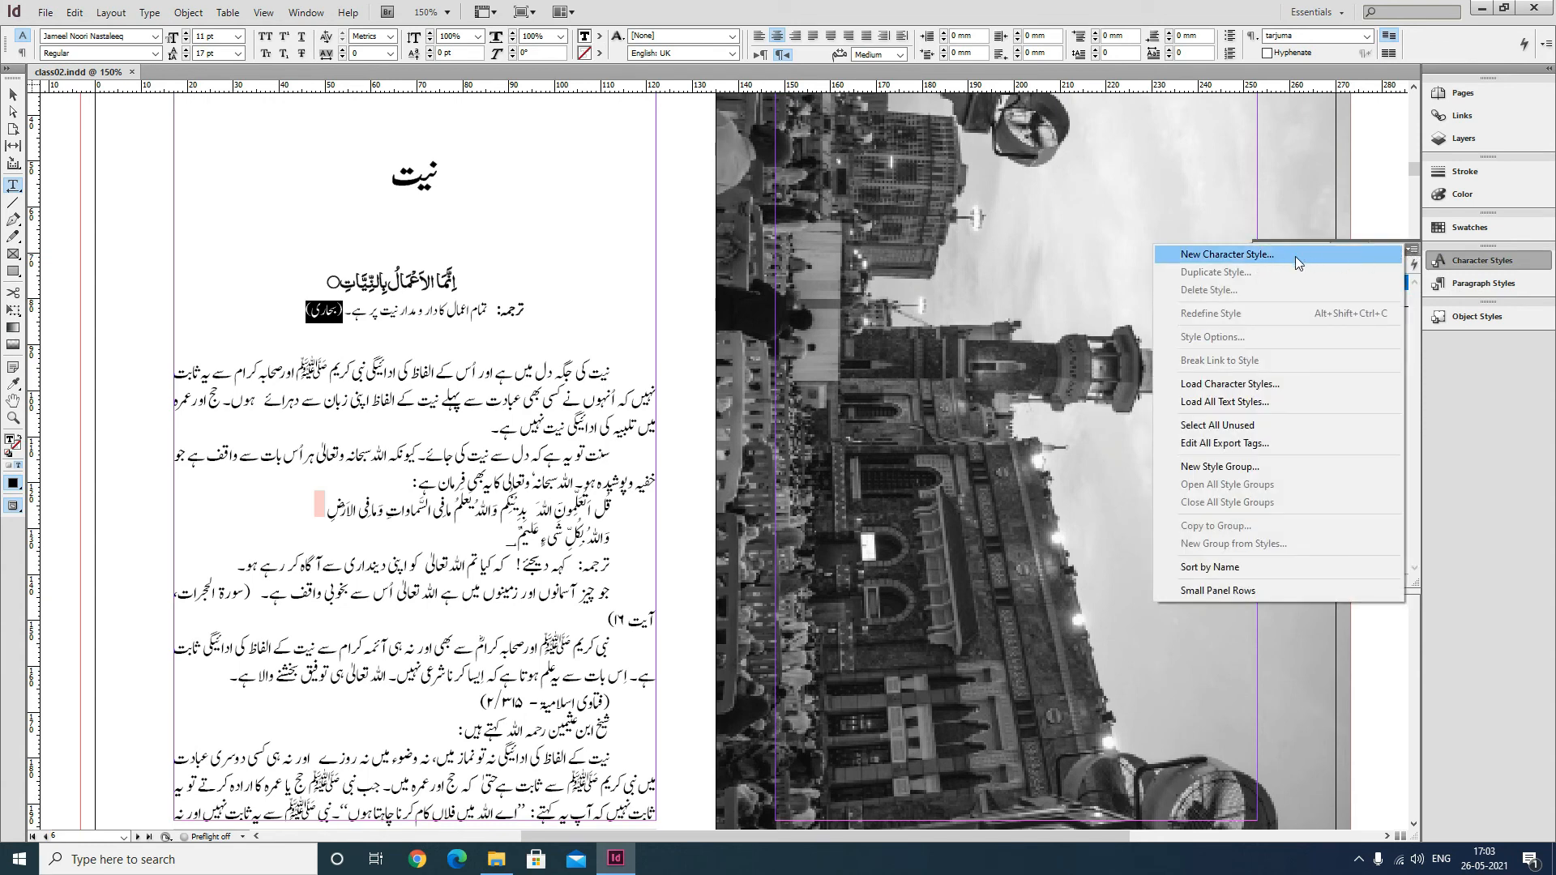
click(1261, 259)
text(ha)
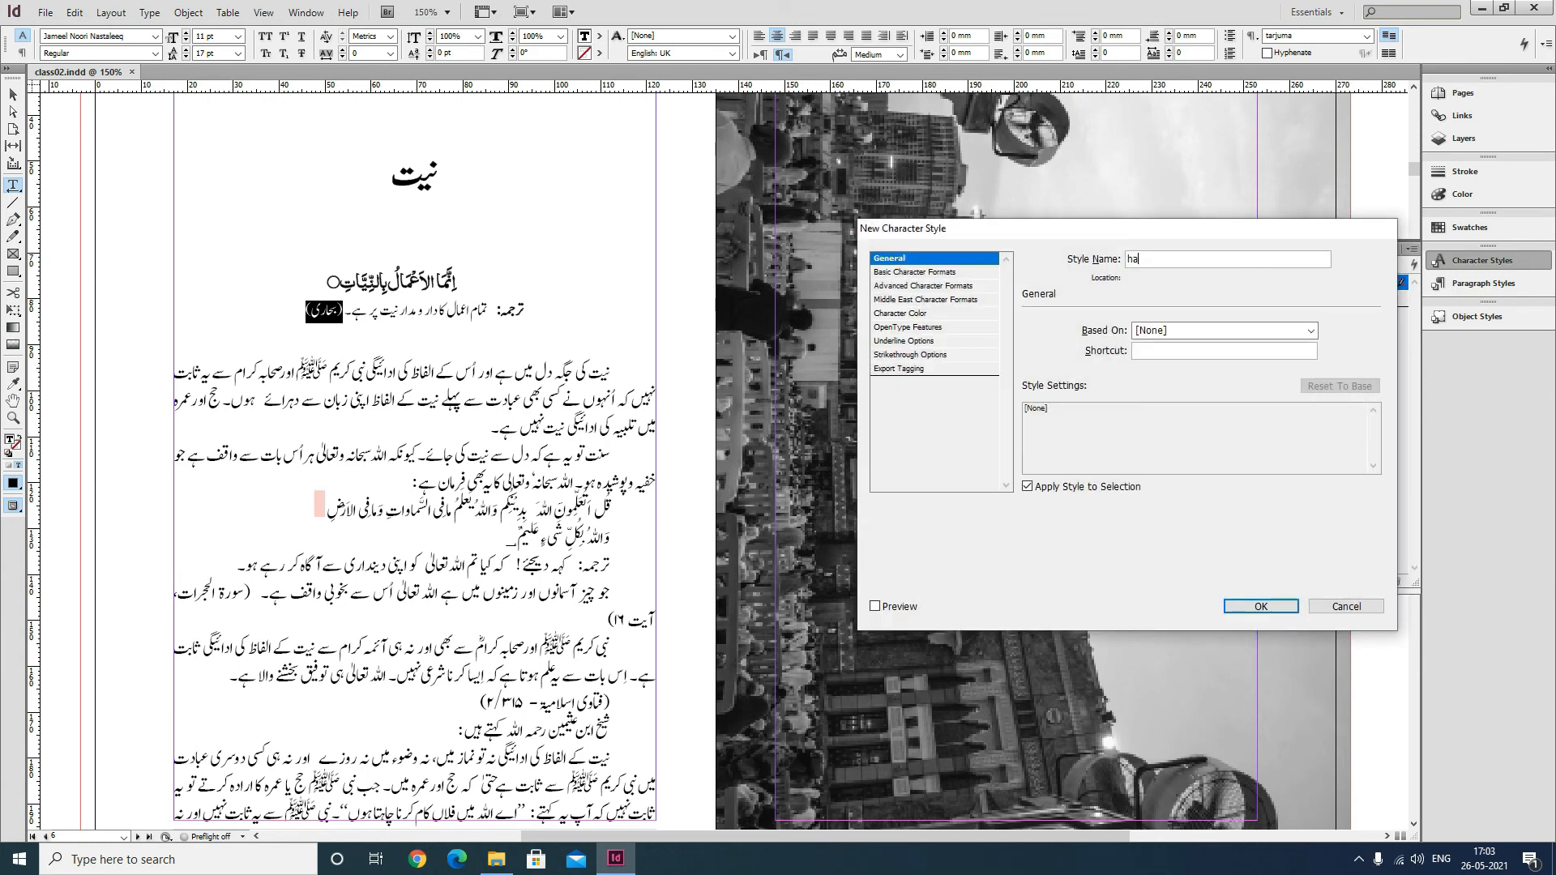
text(dith_surah)
click(924, 272)
click(1130, 381)
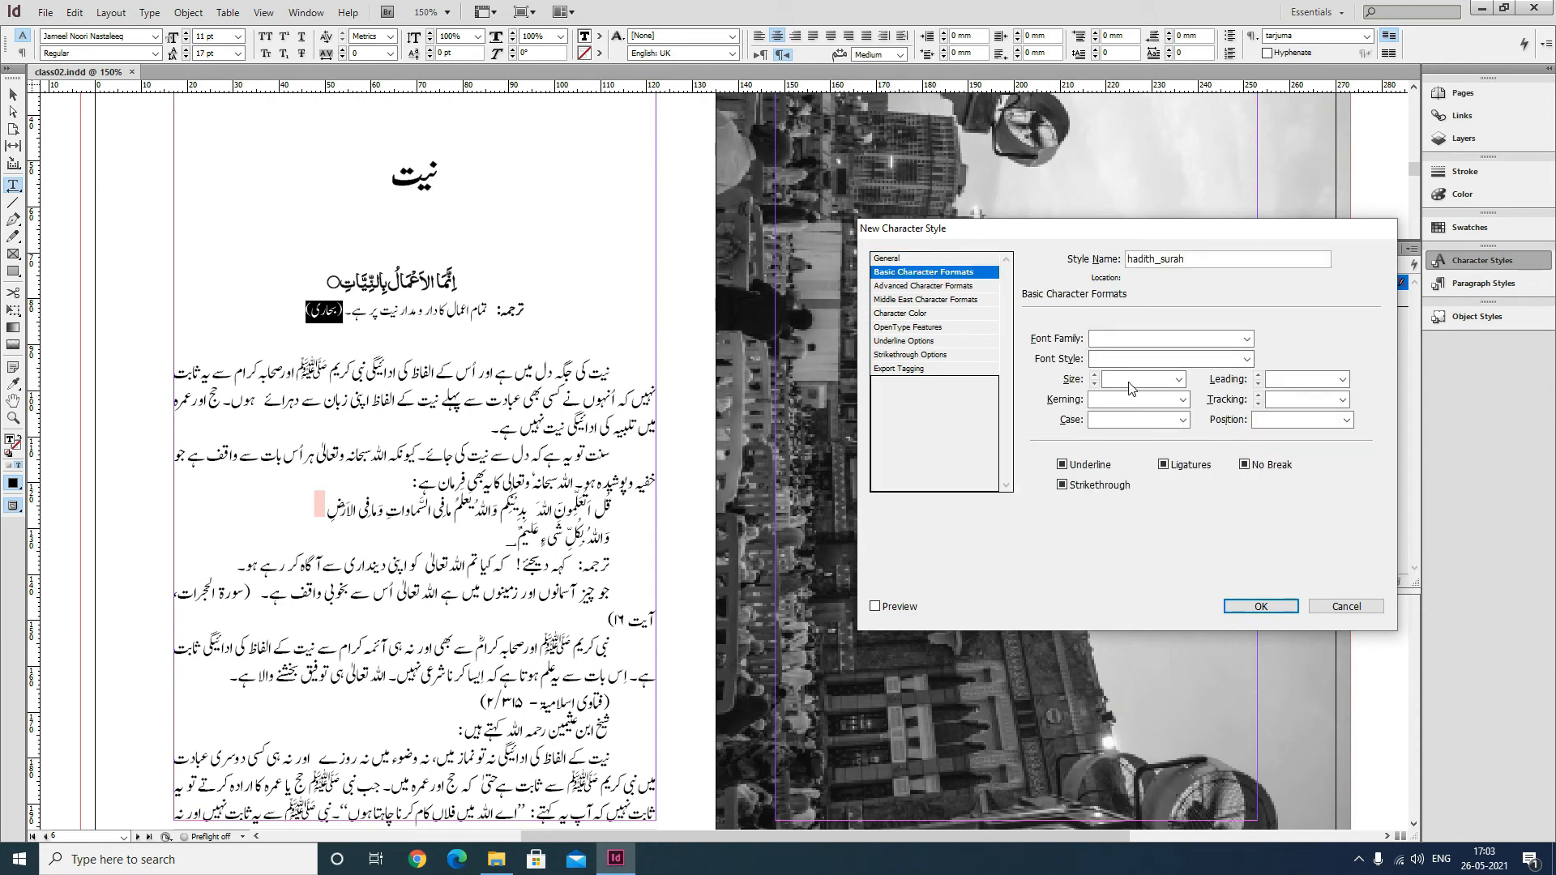
text(10)
key(Tab)
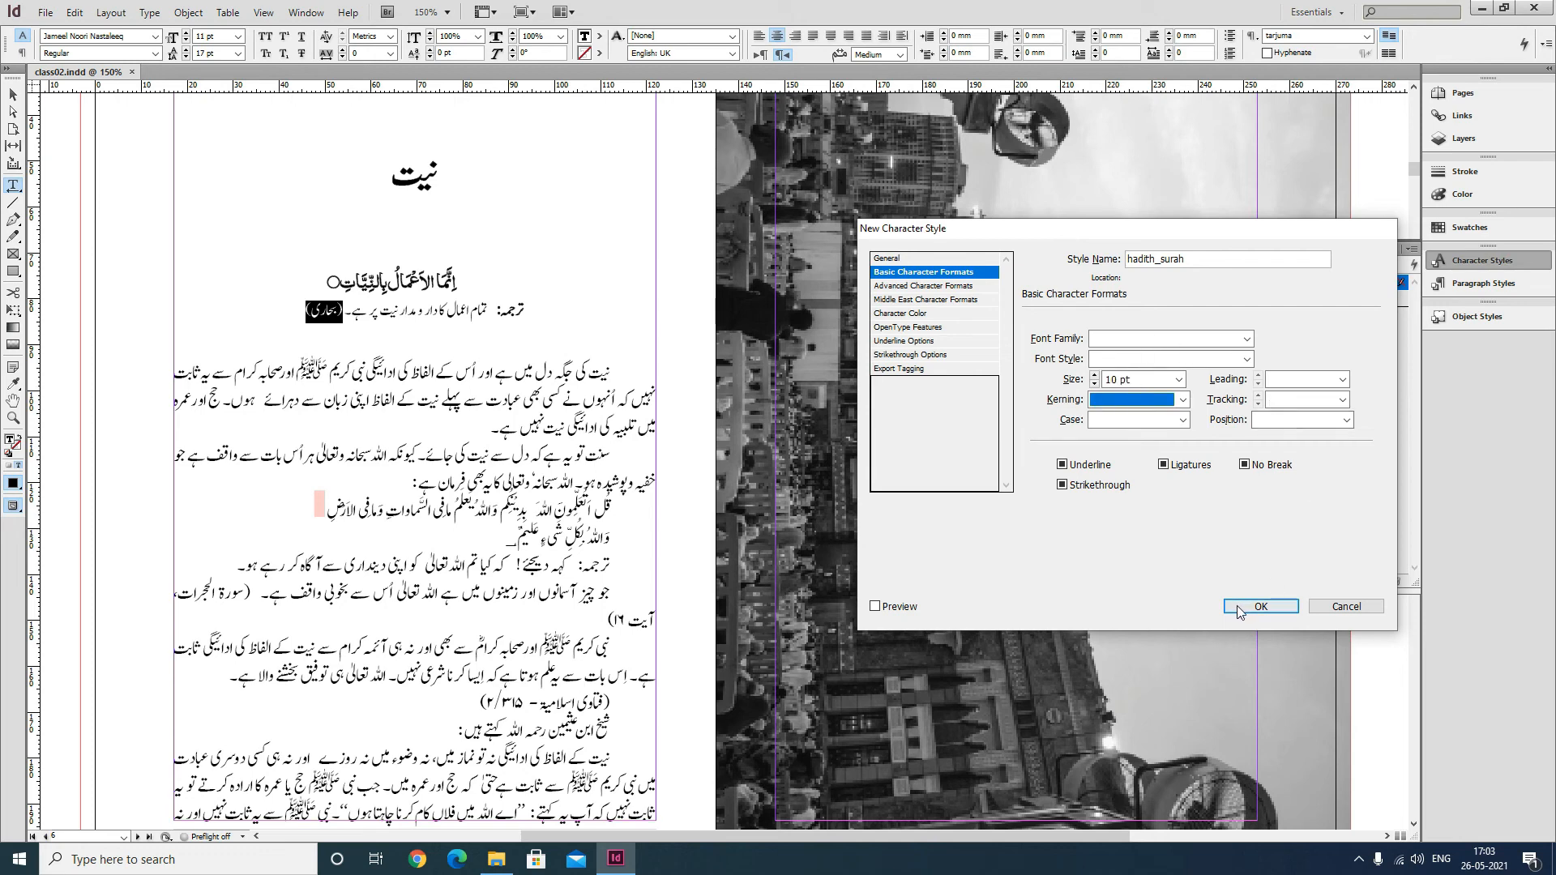
click(1237, 612)
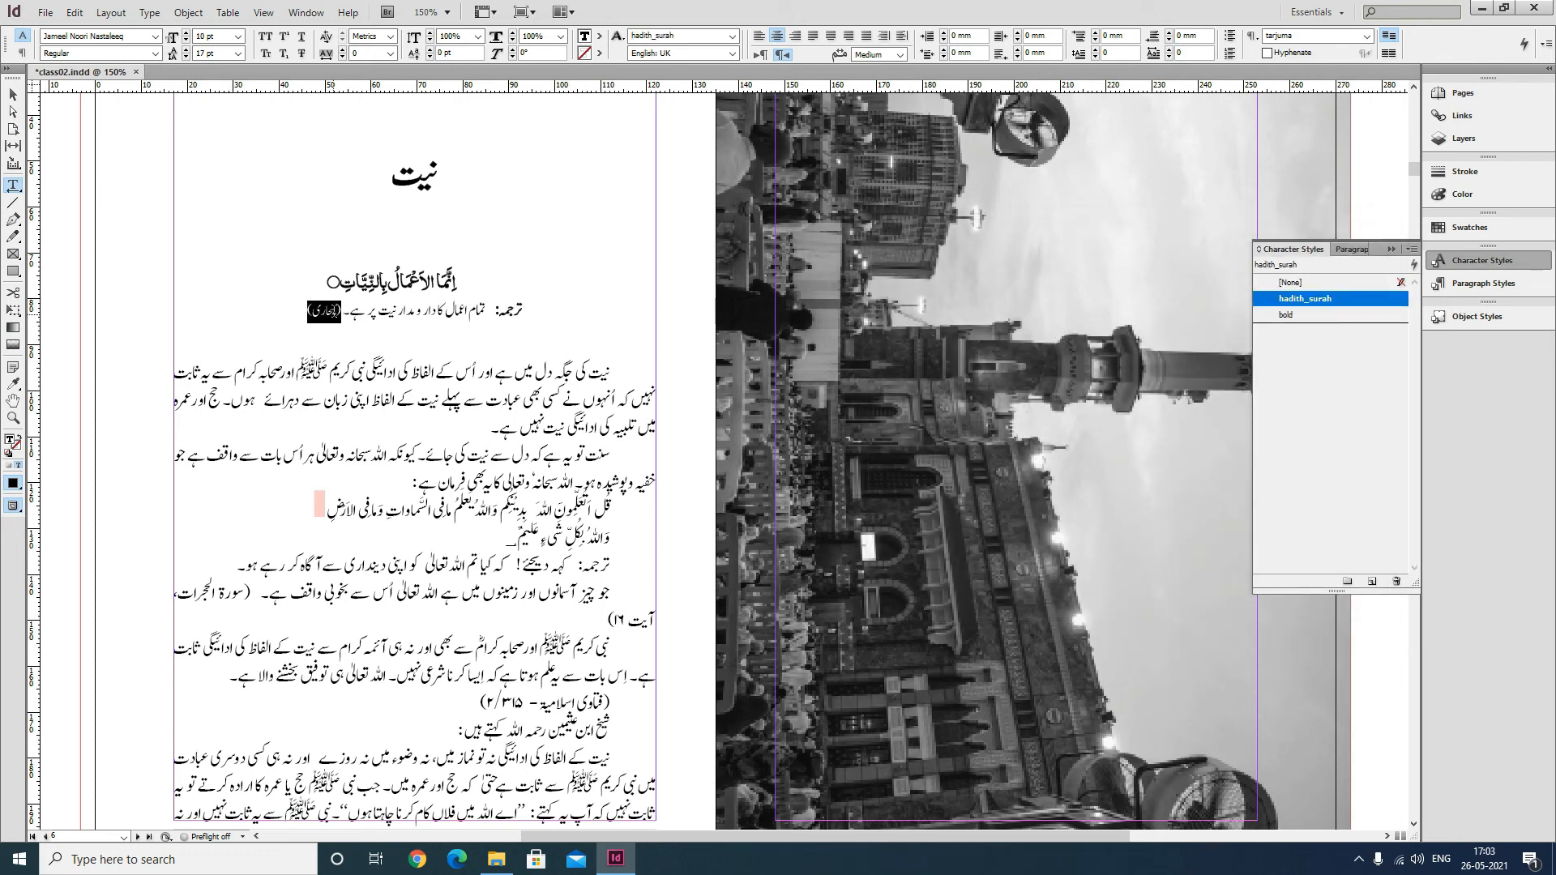
Select the two-line Arabic verse in the body text and start a new paragraph style named arabic for it.
click(322, 332)
drag(302, 310, 343, 307)
click(613, 378)
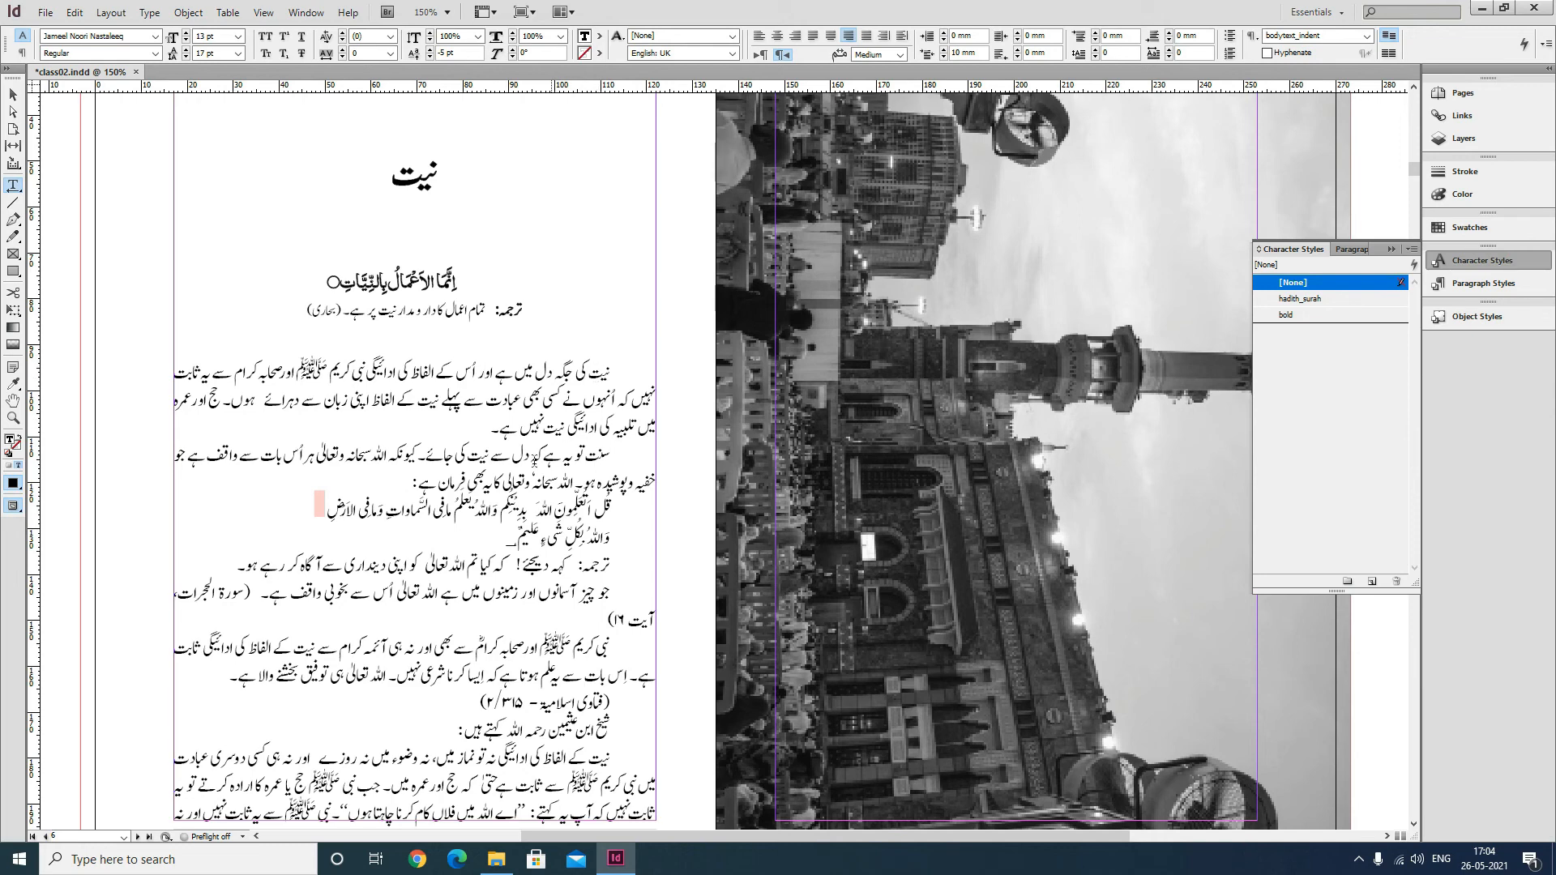
drag(555, 379, 421, 376)
click(496, 428)
scroll(495, 429, down, 1)
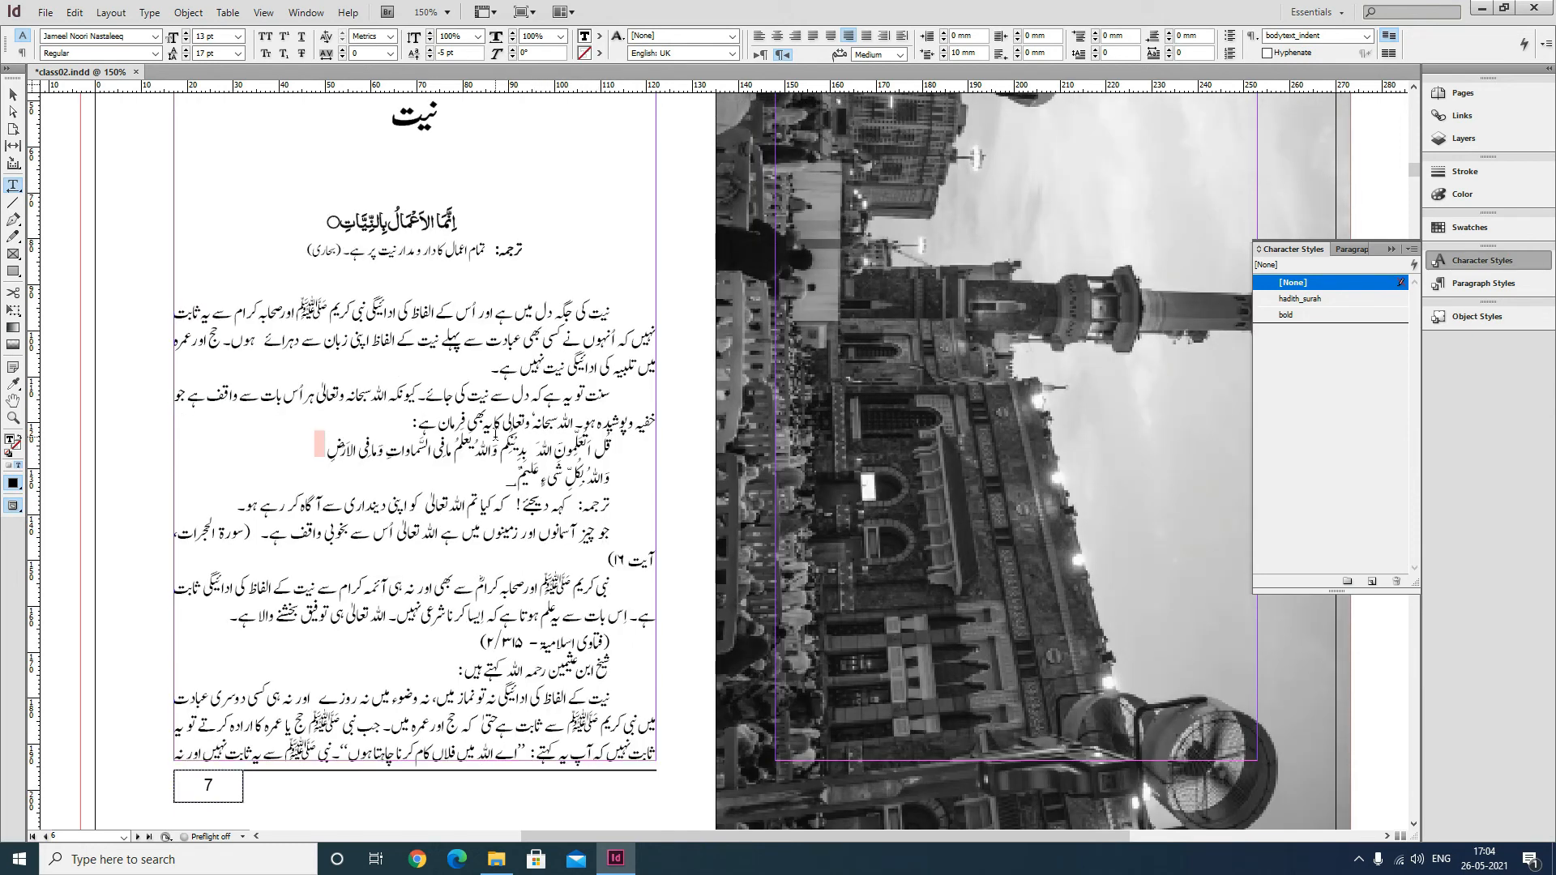
drag(609, 397, 420, 417)
click(492, 424)
drag(618, 453, 490, 473)
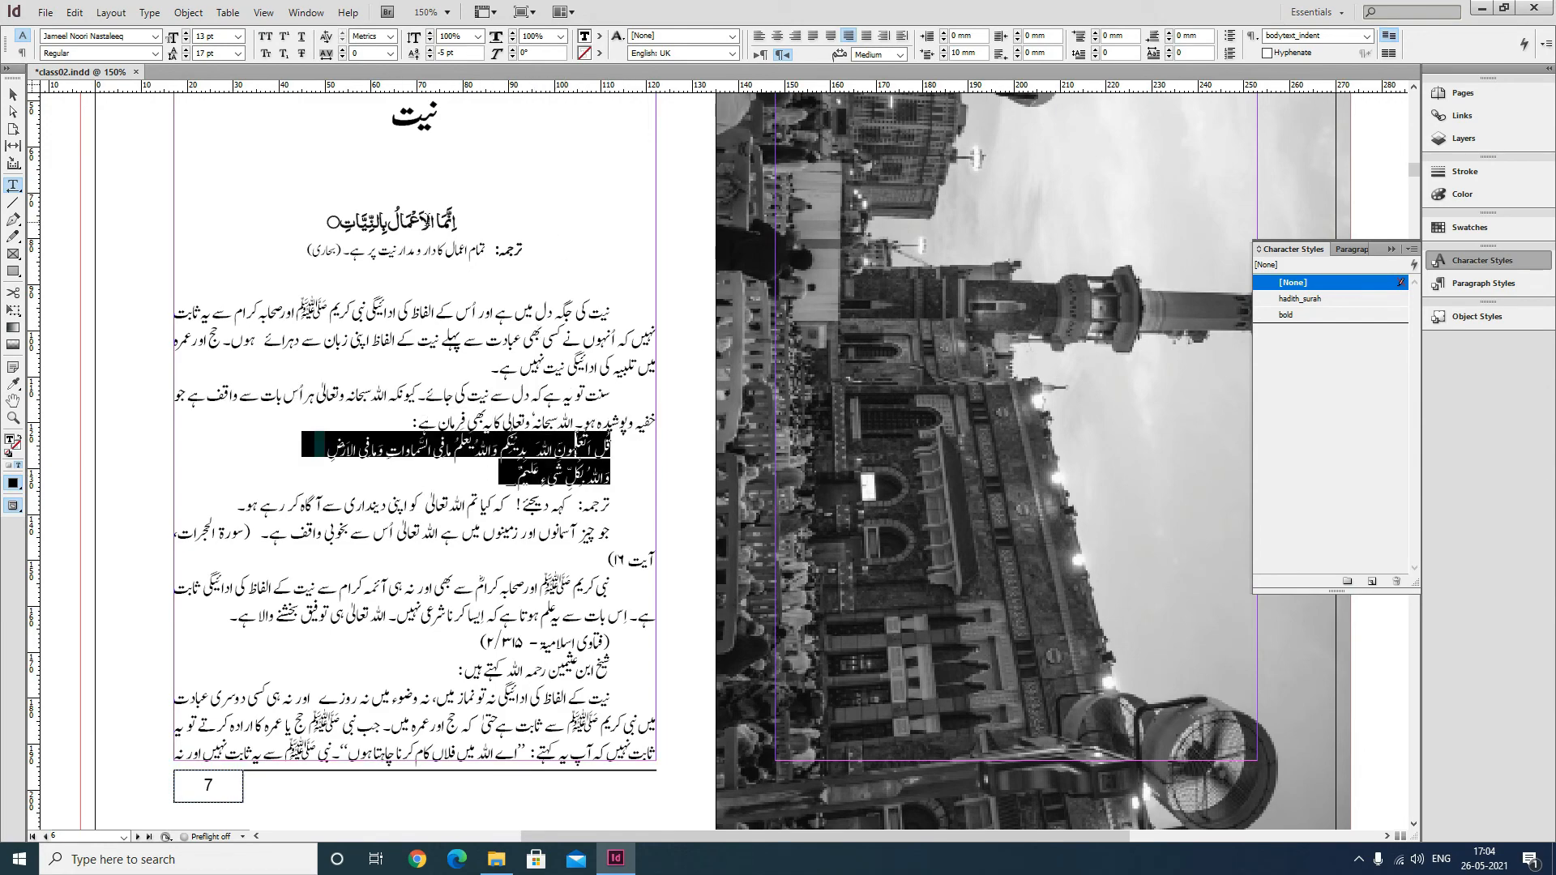
scroll(453, 231, up, 2)
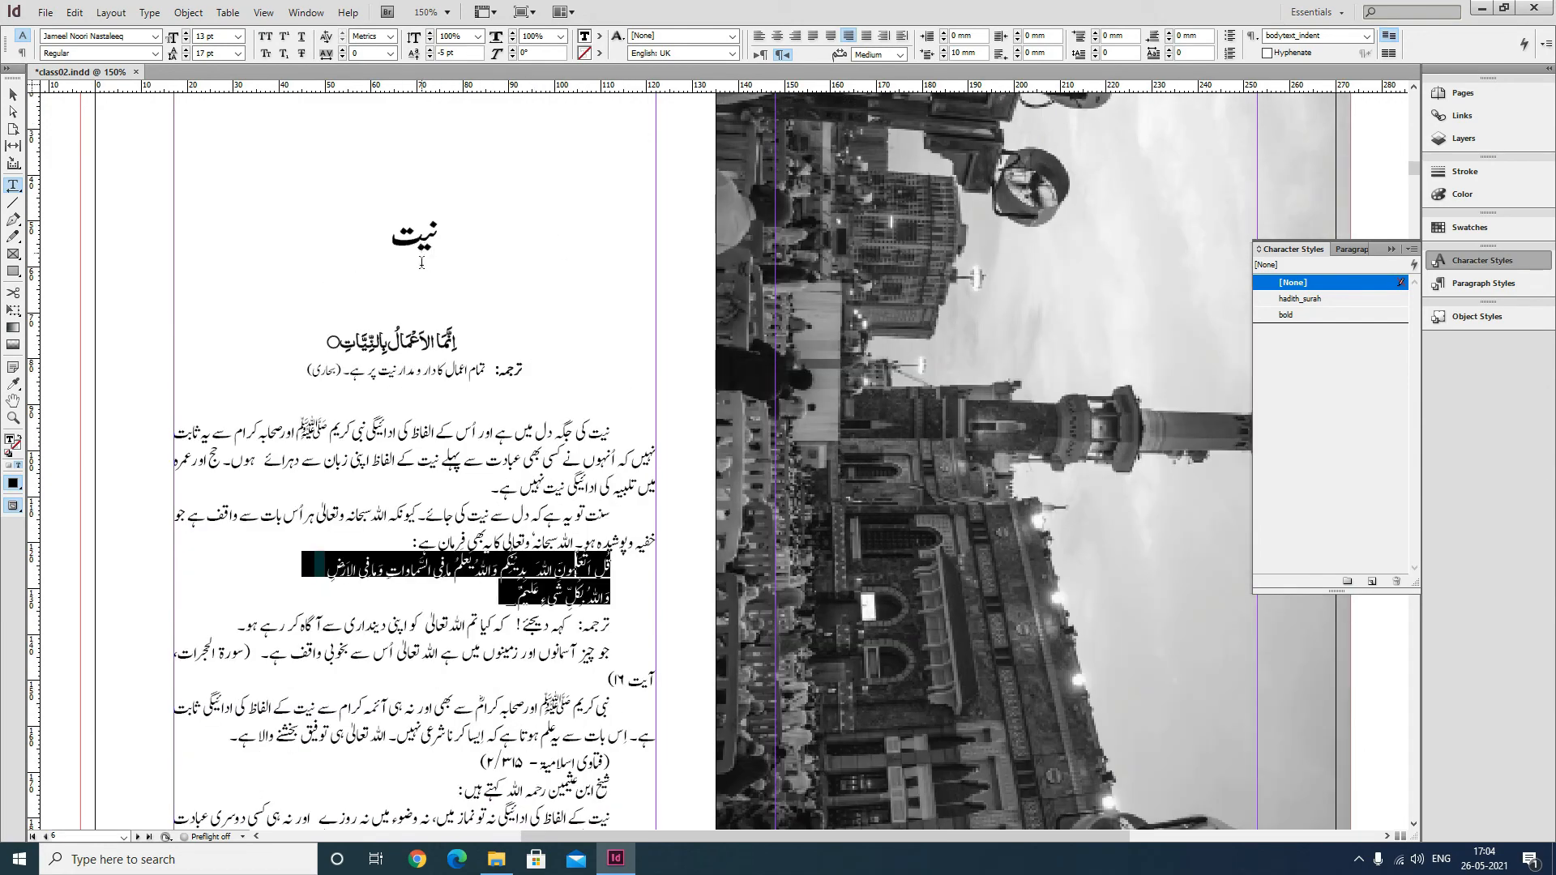
scroll(452, 183, up, 2)
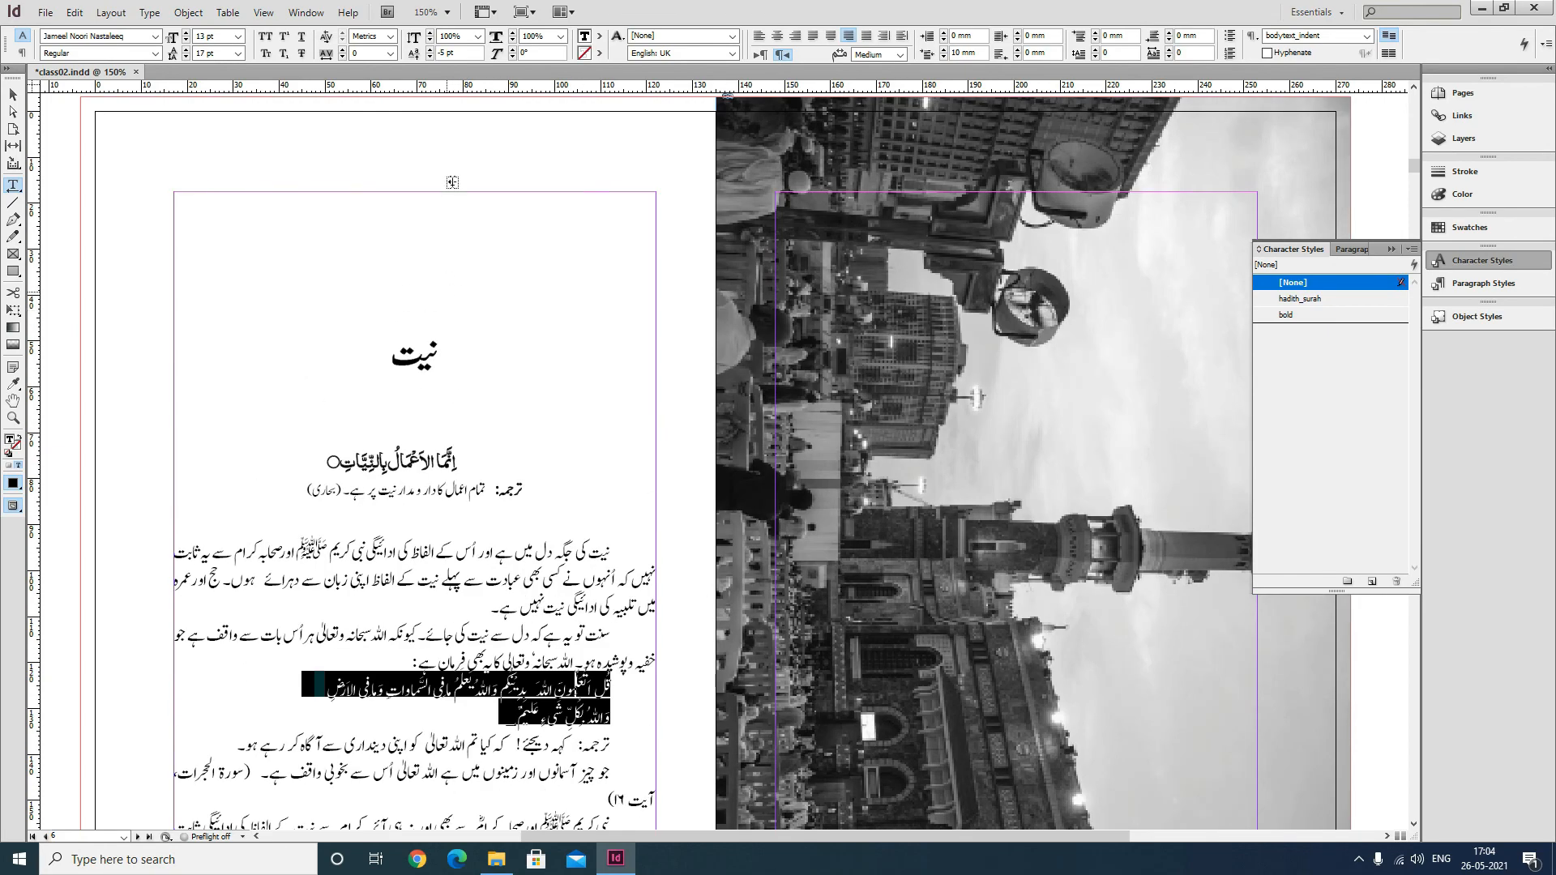
scroll(496, 404, down, 3)
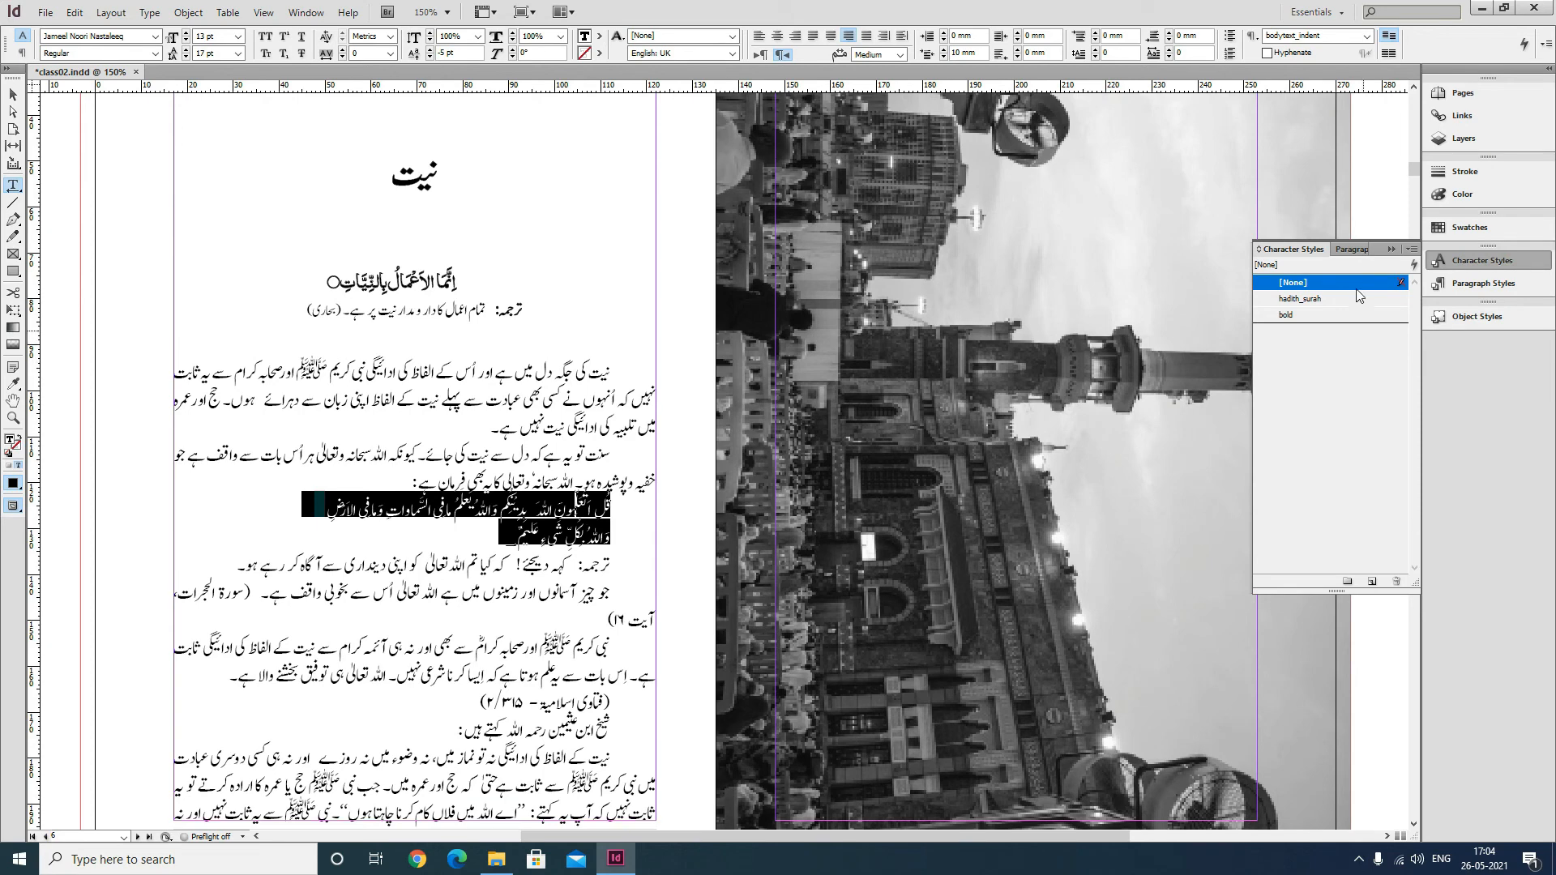
click(1352, 251)
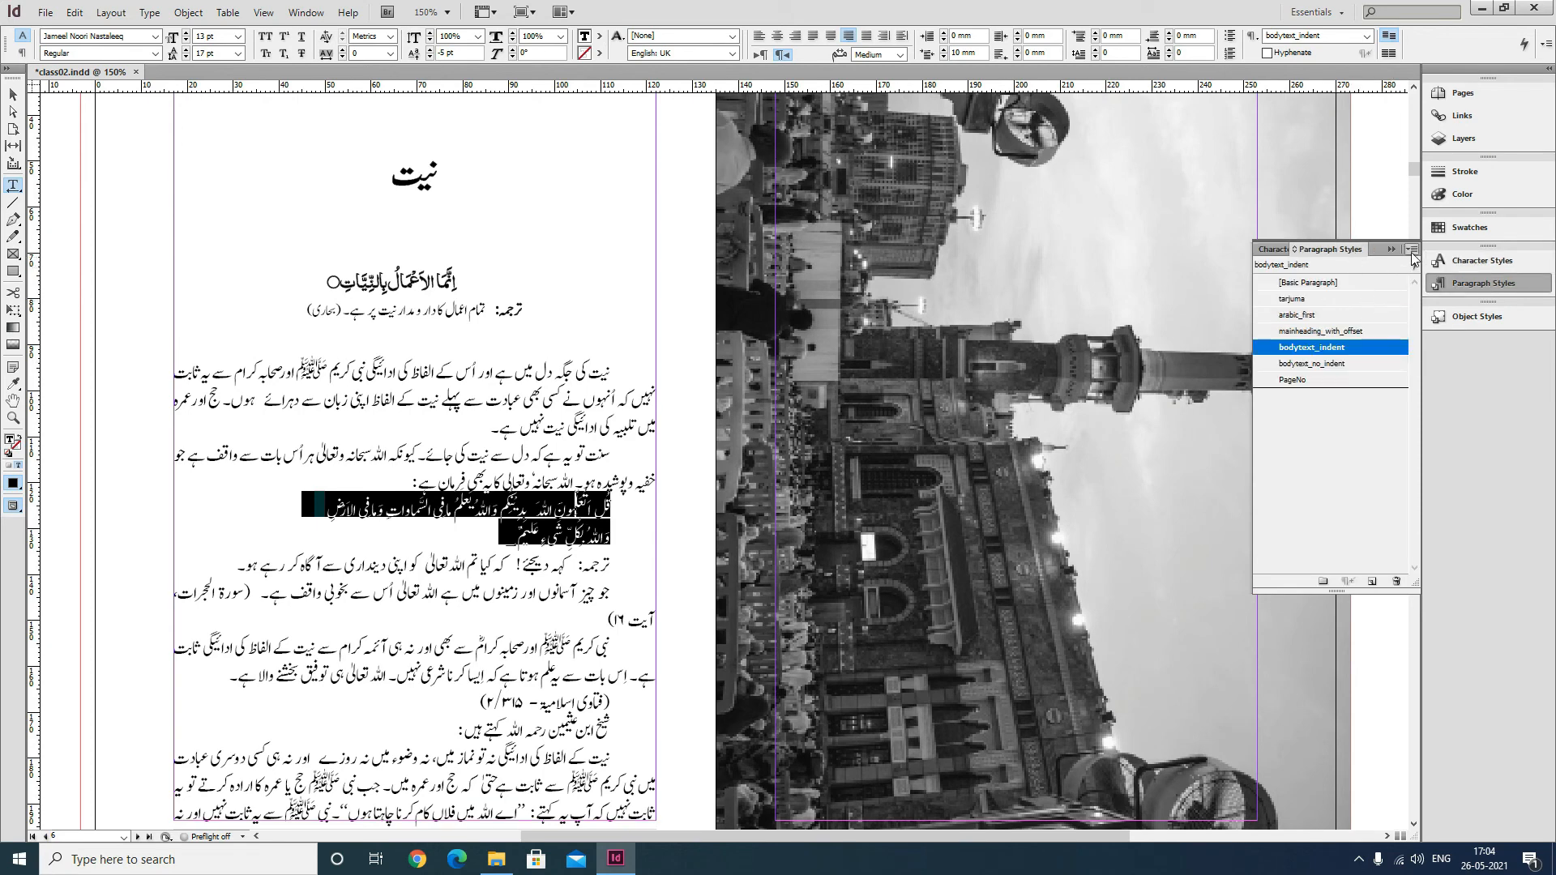
click(1411, 249)
click(1333, 254)
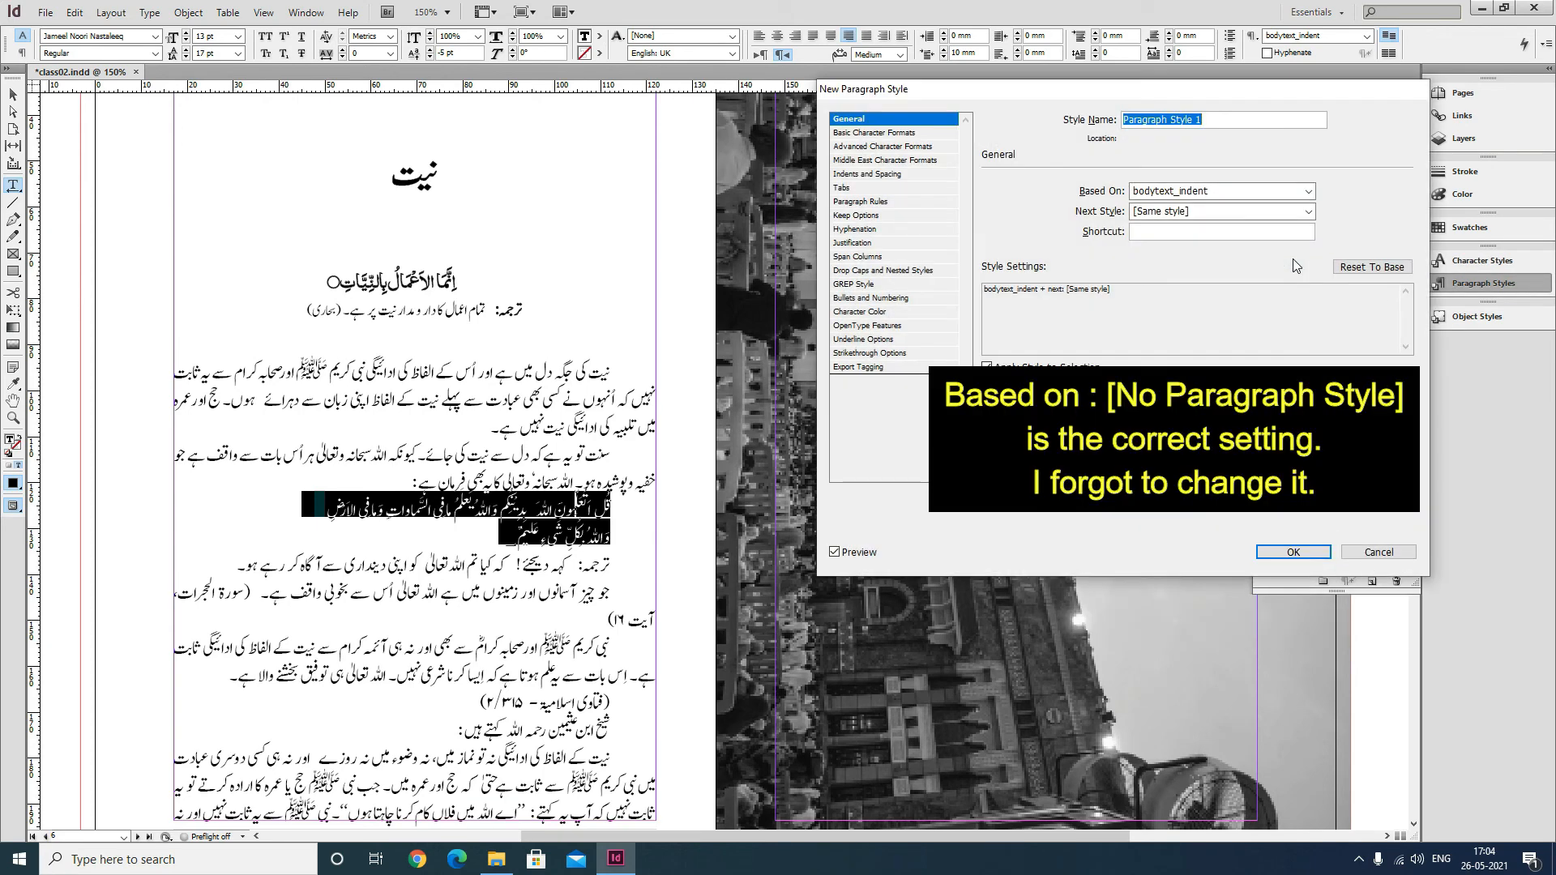
text(arabic)
click(899, 135)
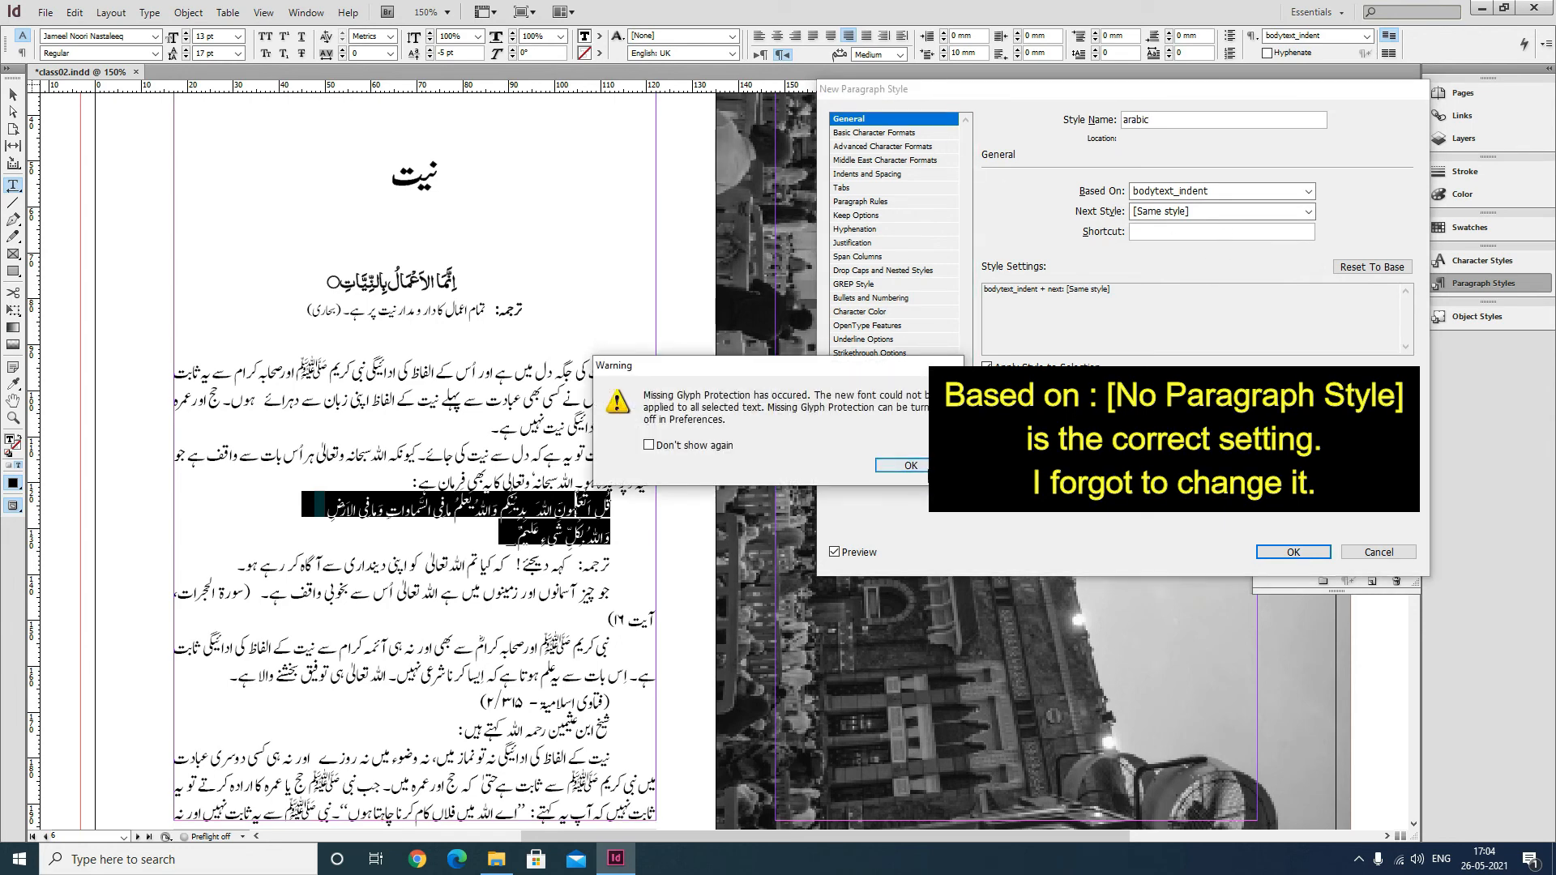
click(929, 468)
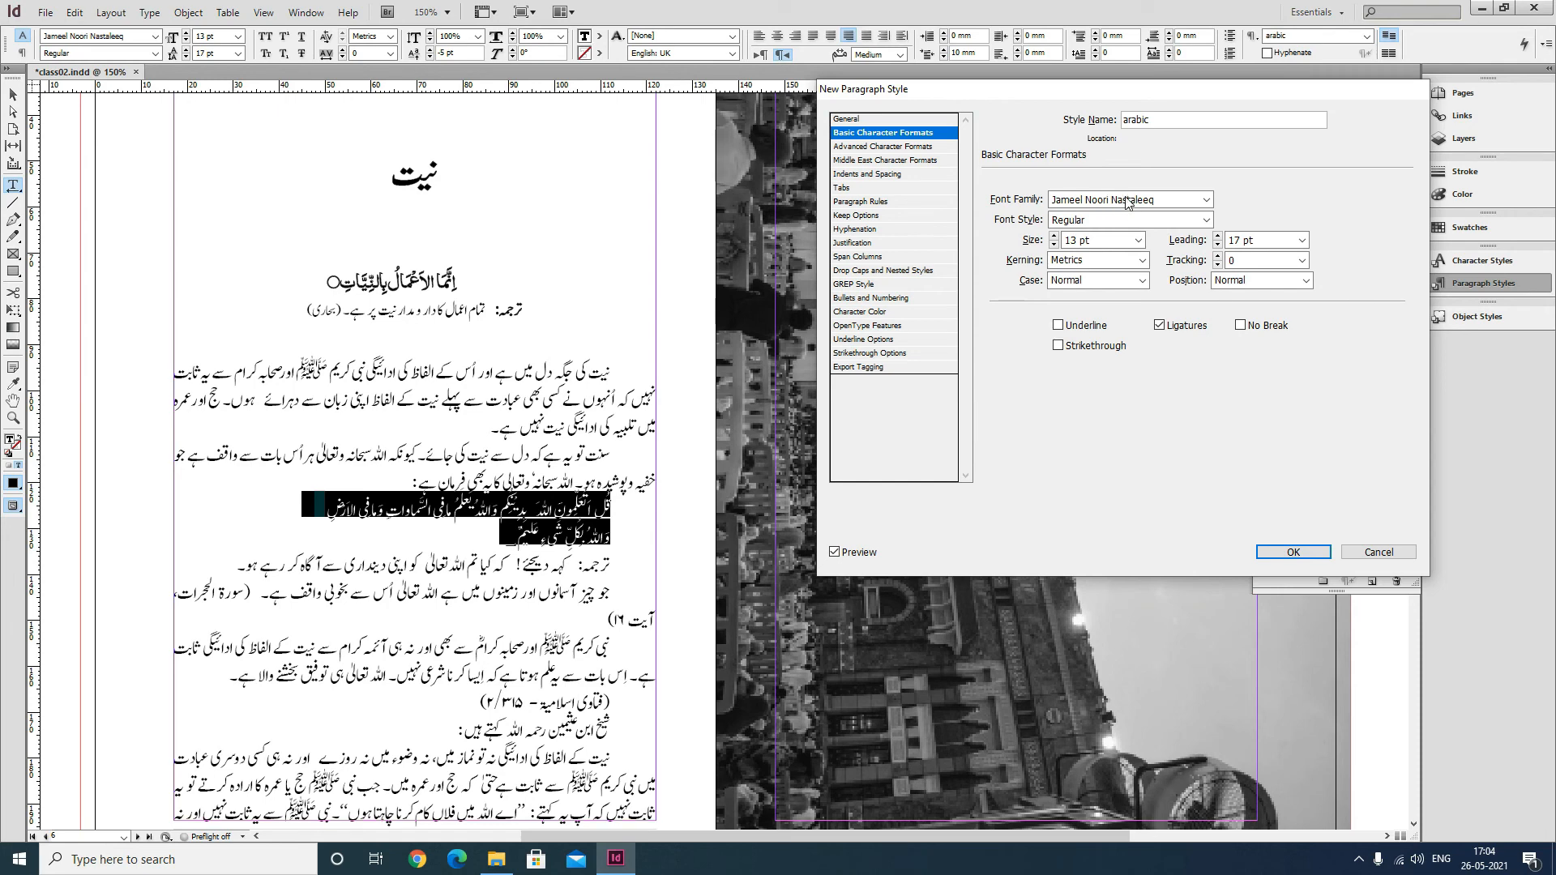
Set the arabic style's font family to 1 MUHAMMADI QURANIC and its size to 12 pt.
drag(1176, 204, 920, 201)
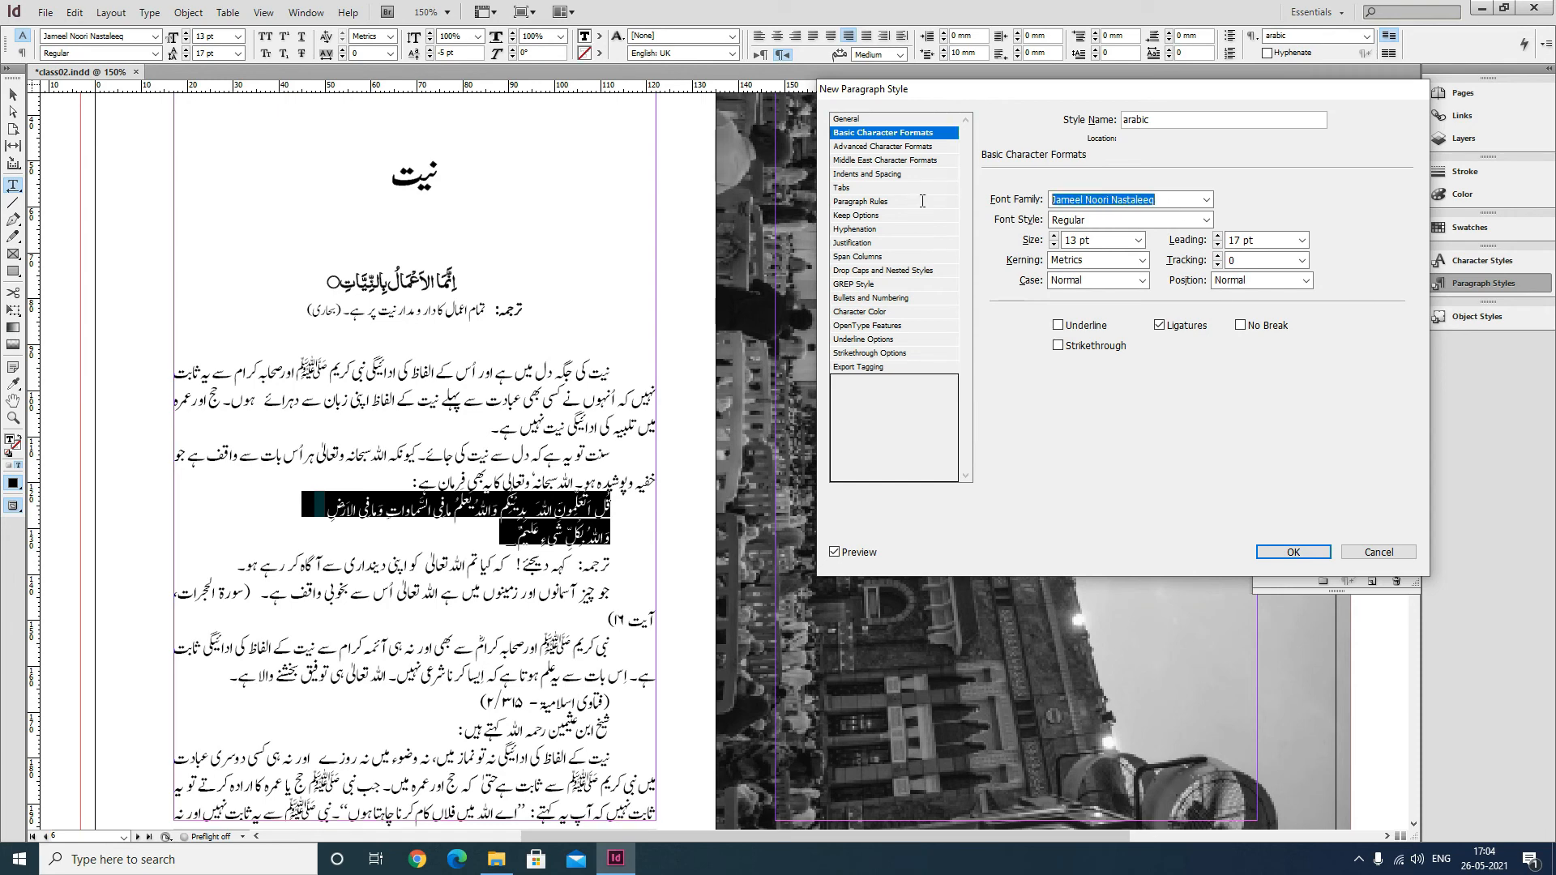
text(1 MUHAMMADI QURANIC)
key(Tab)
key(Tab)
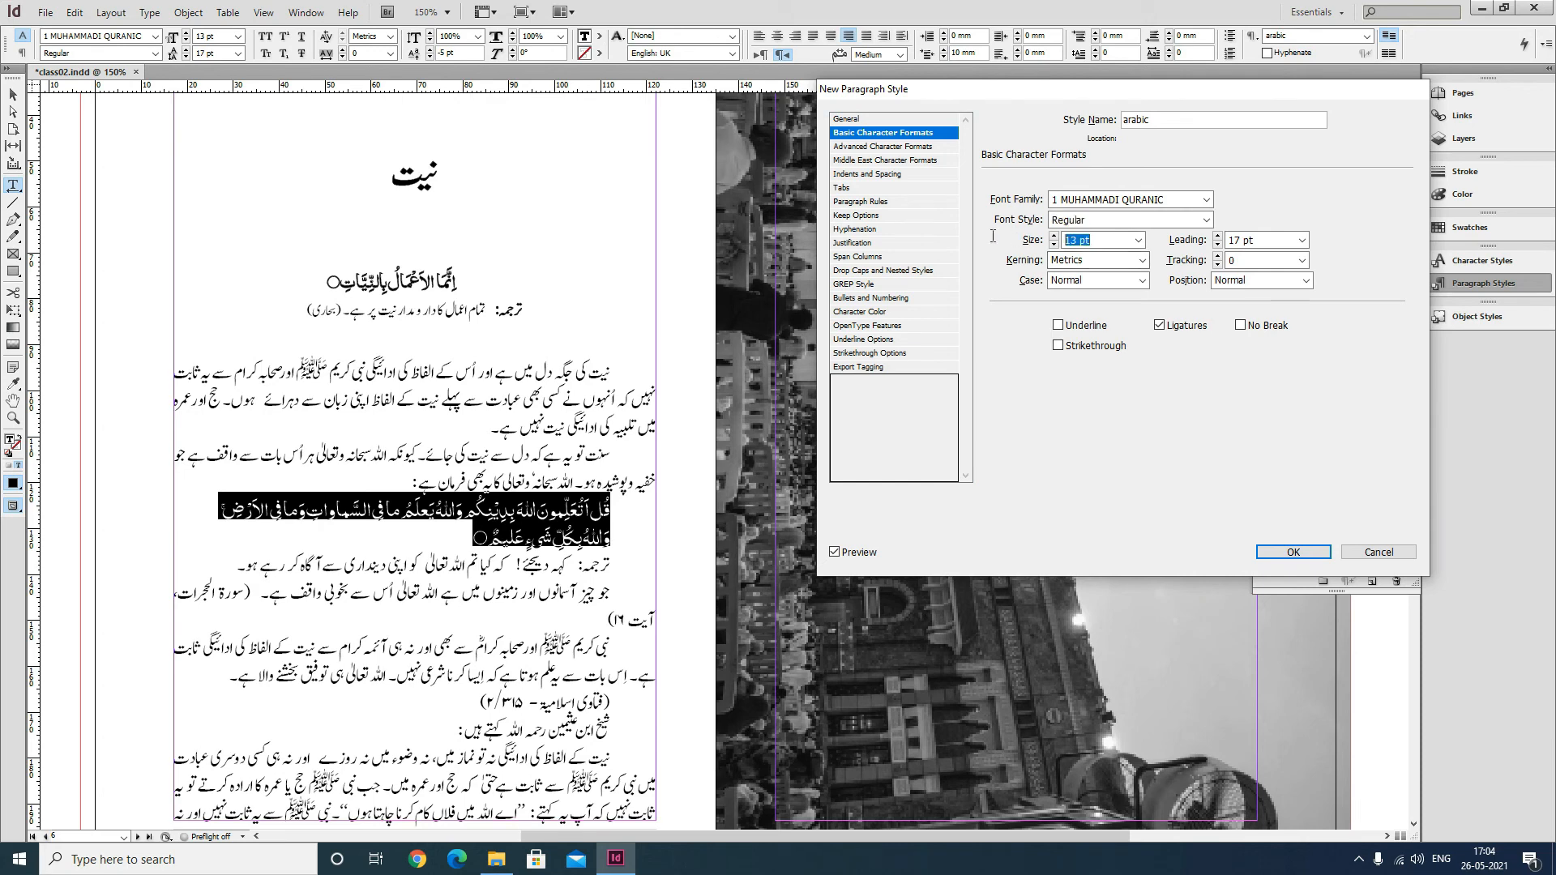
text(12)
key(Tab)
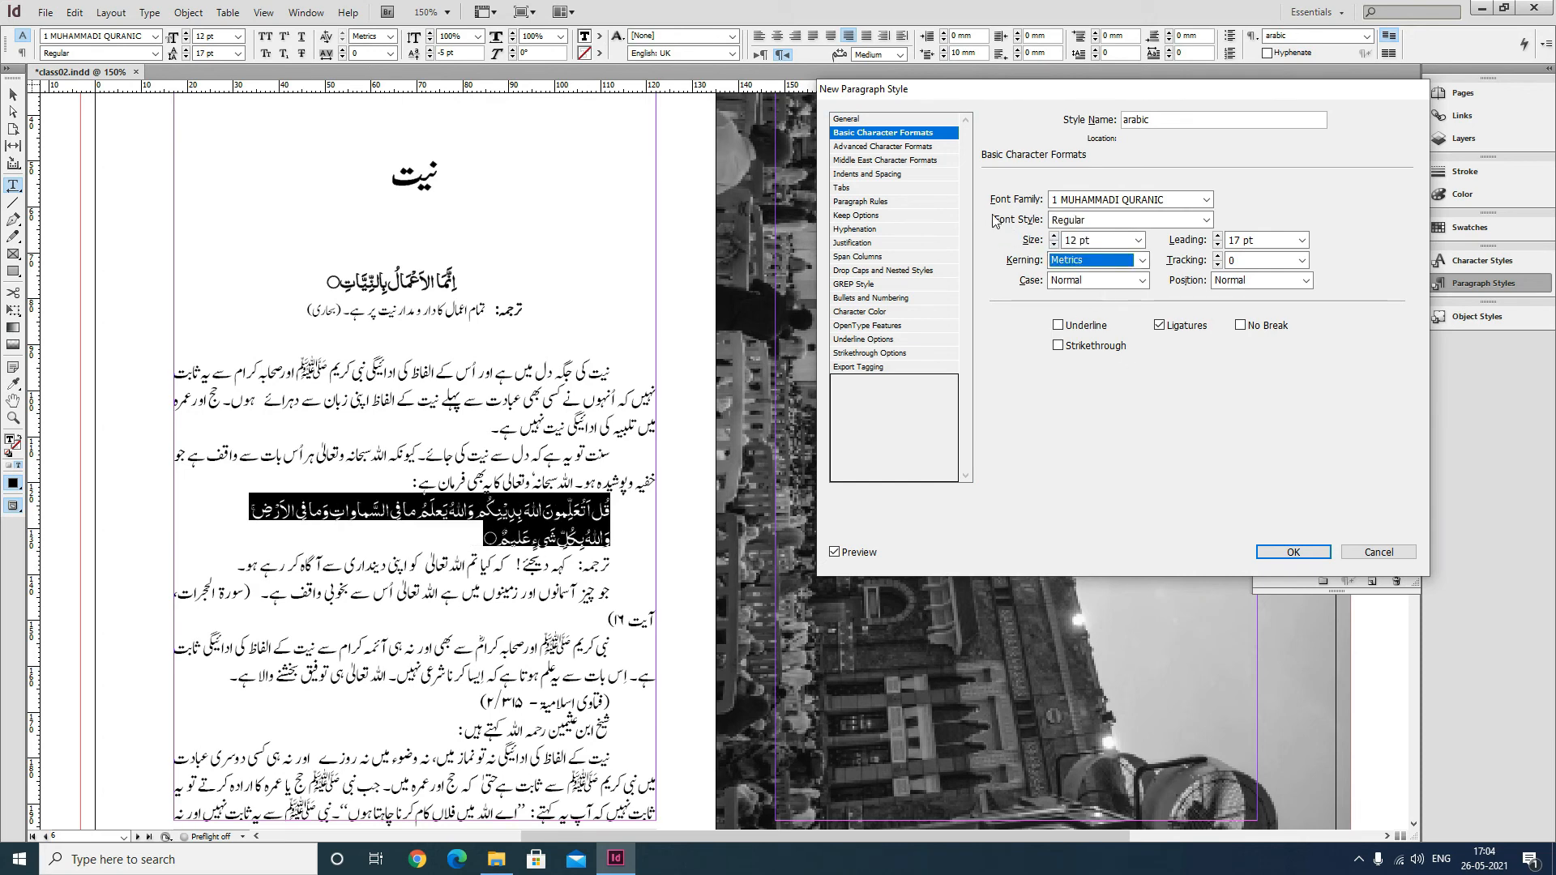
Set the arabic style's baseline shift to 0 pt and its alignment to Center.
click(910, 147)
drag(1122, 242, 1013, 239)
text(0)
key(Tab)
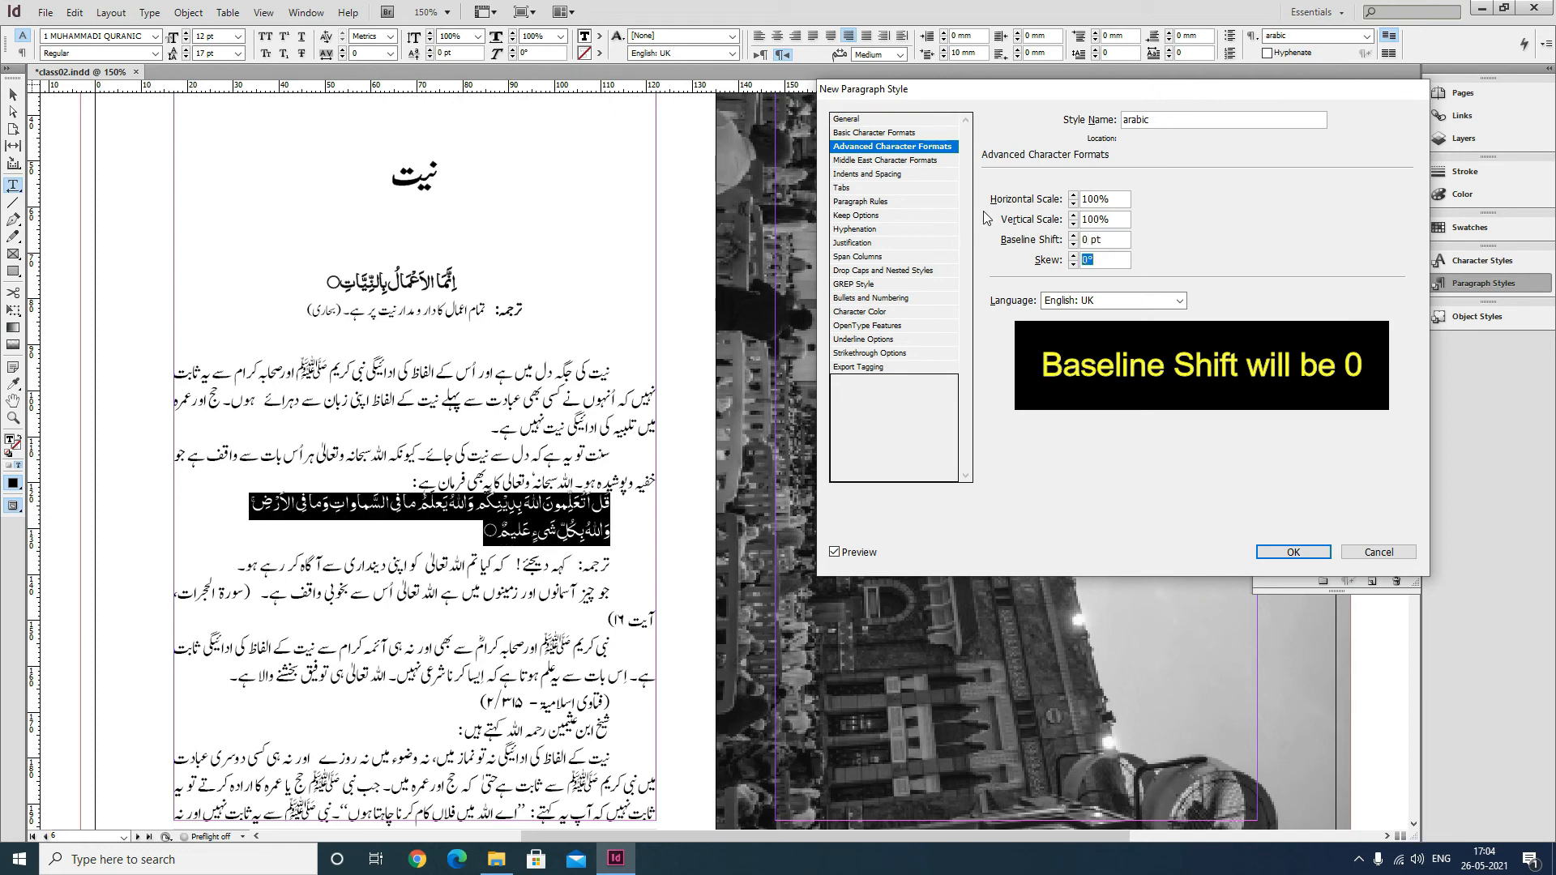
click(908, 162)
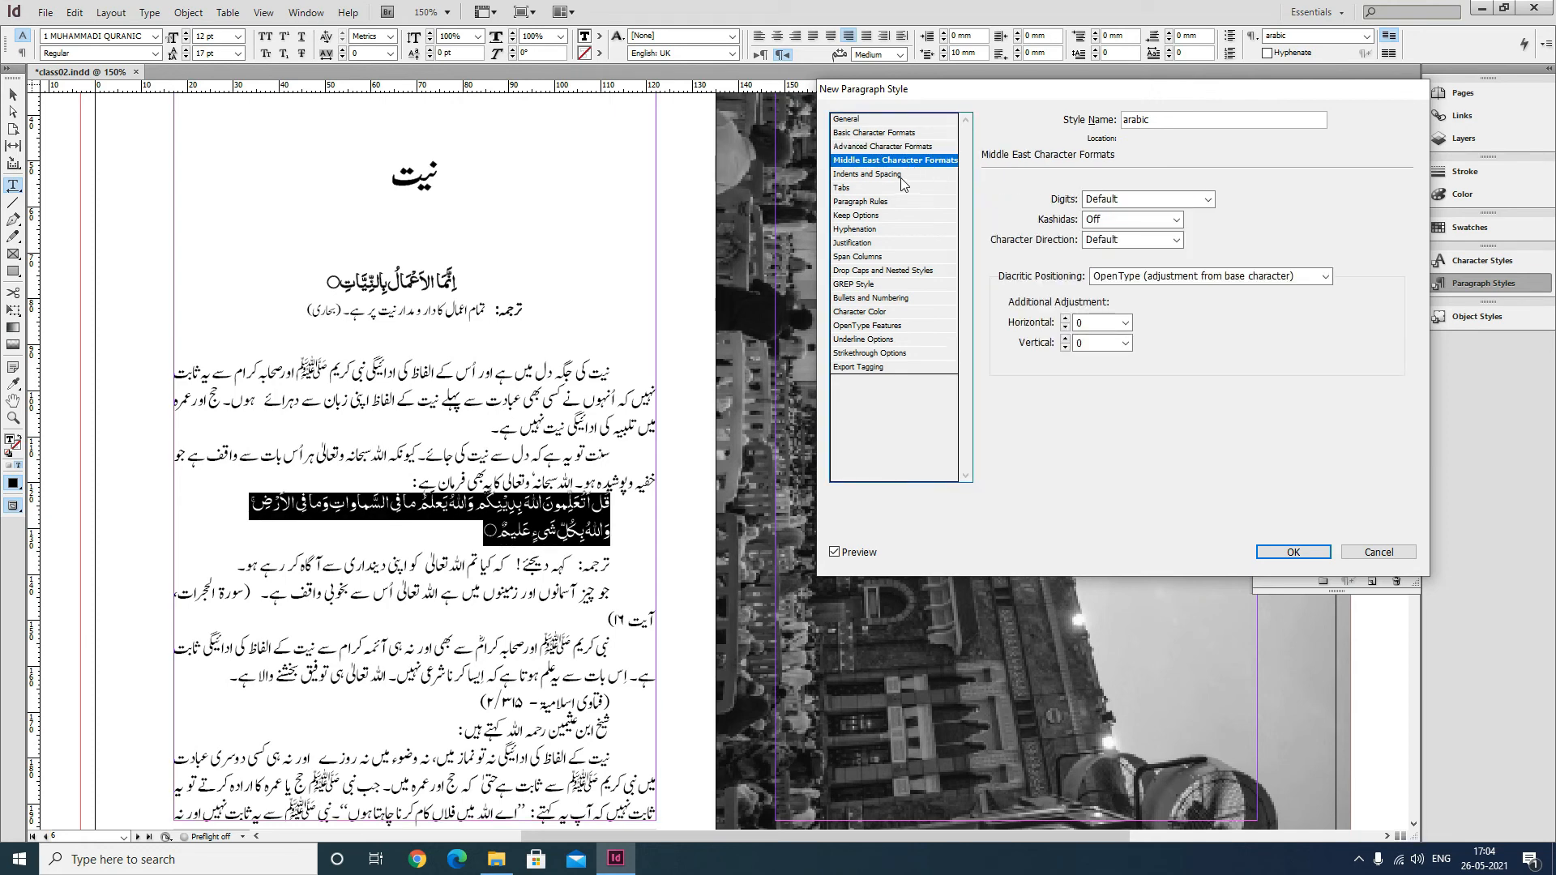
click(901, 174)
click(1151, 220)
click(1133, 249)
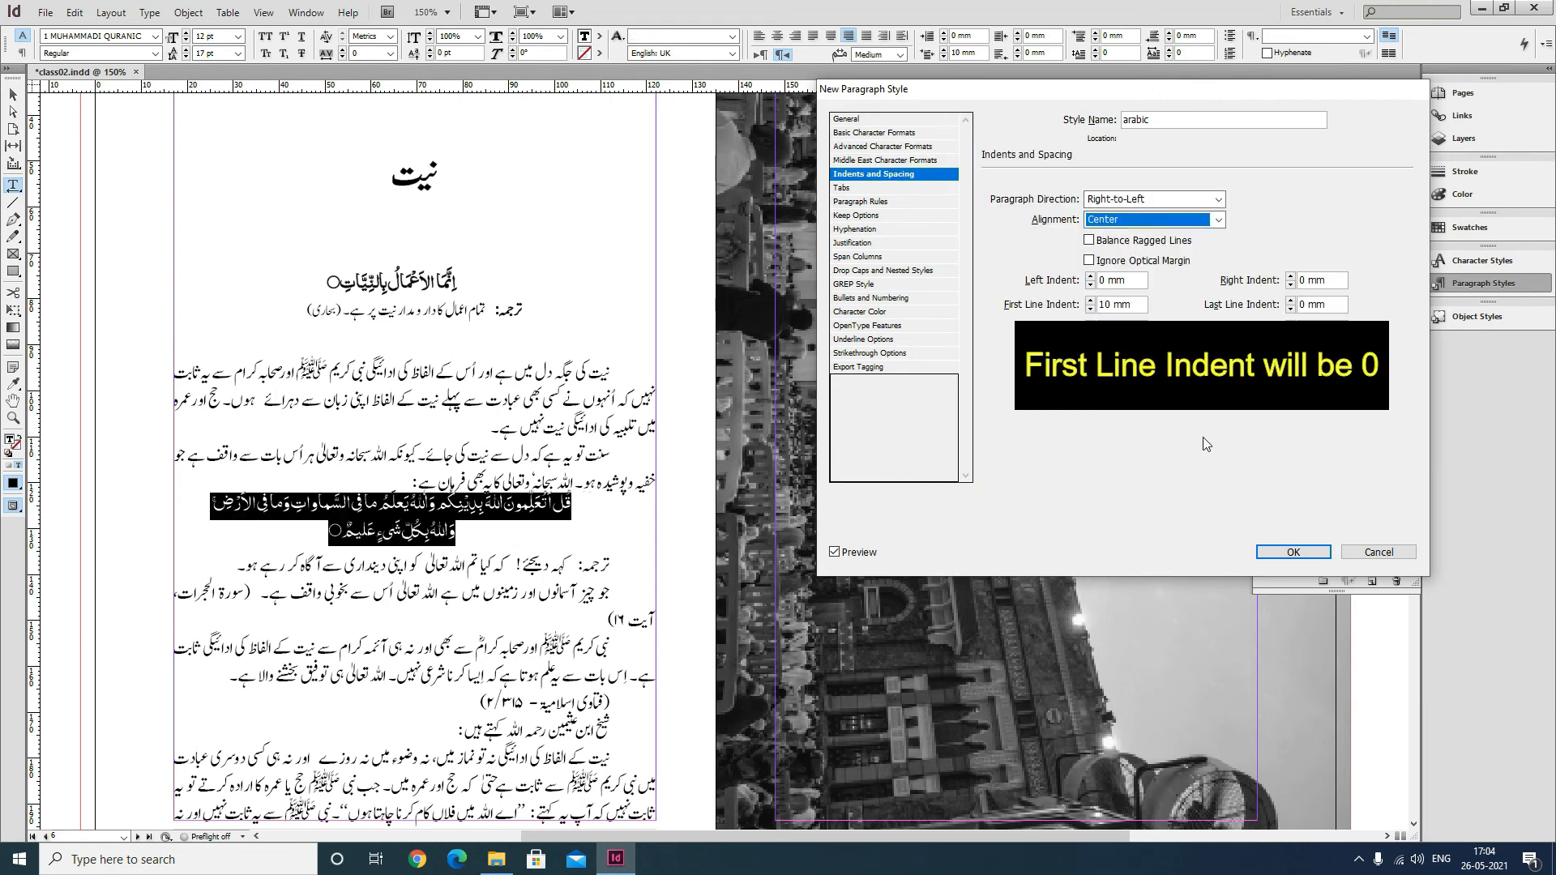
Look through the arabic style's remaining option categories and create the style.
click(883, 132)
click(871, 175)
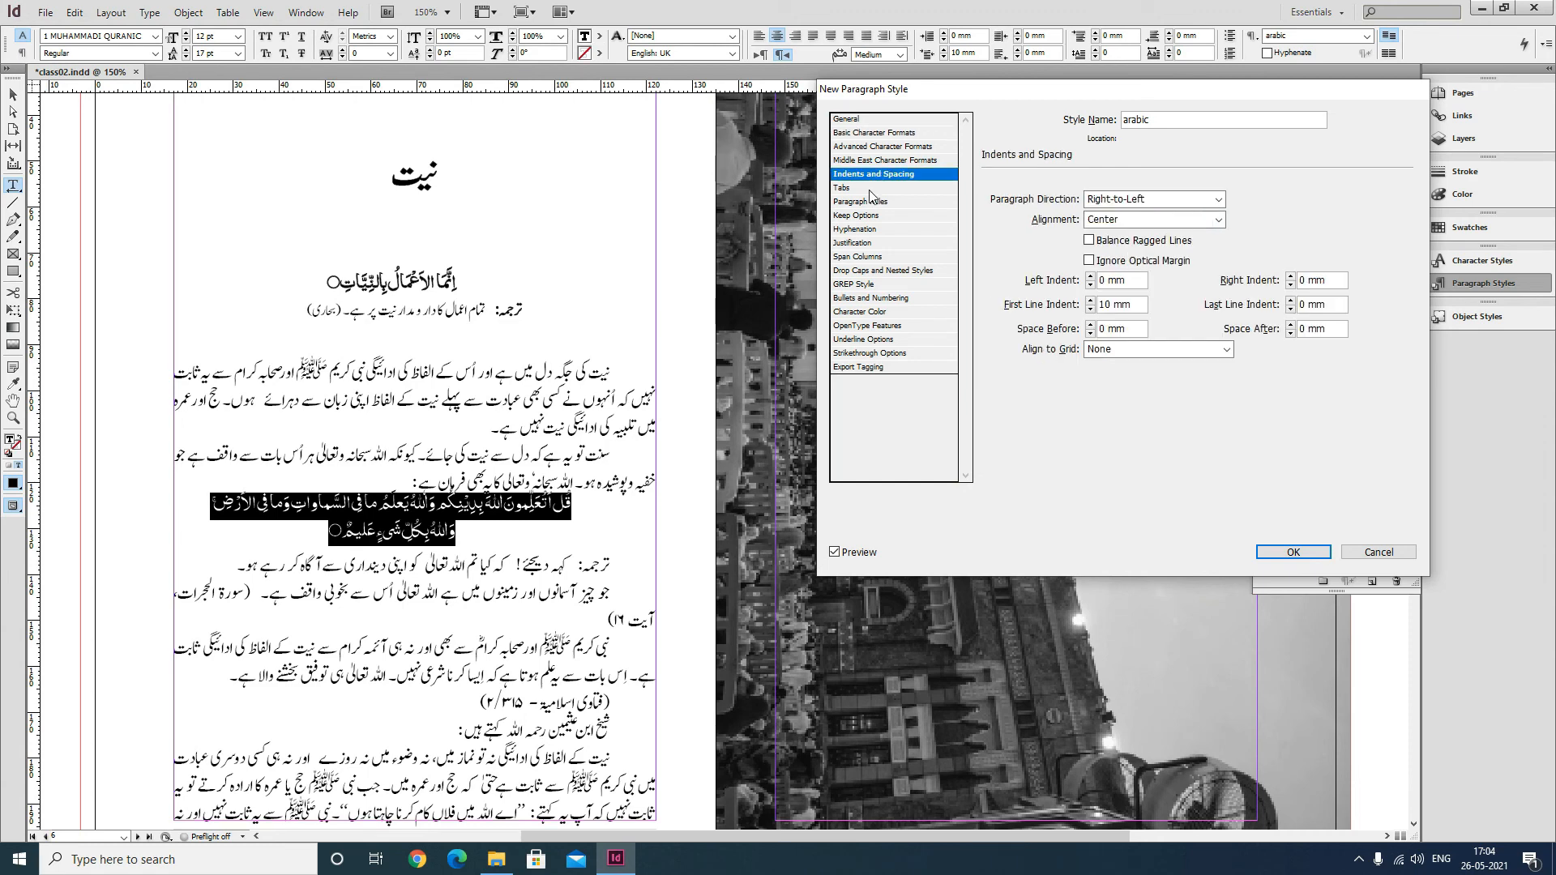
click(871, 189)
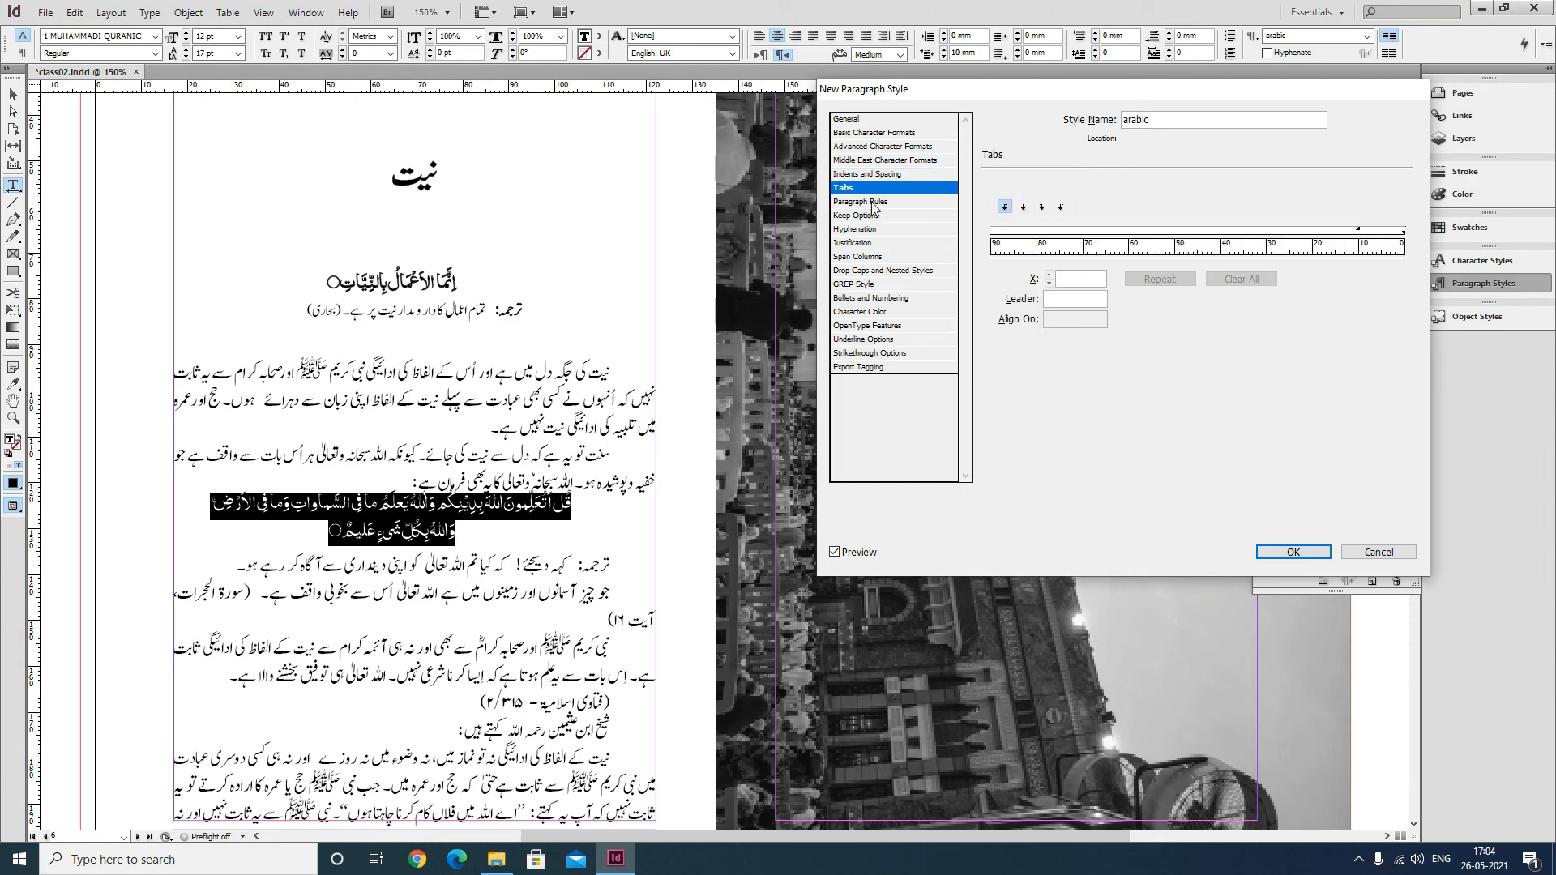
click(875, 202)
click(879, 216)
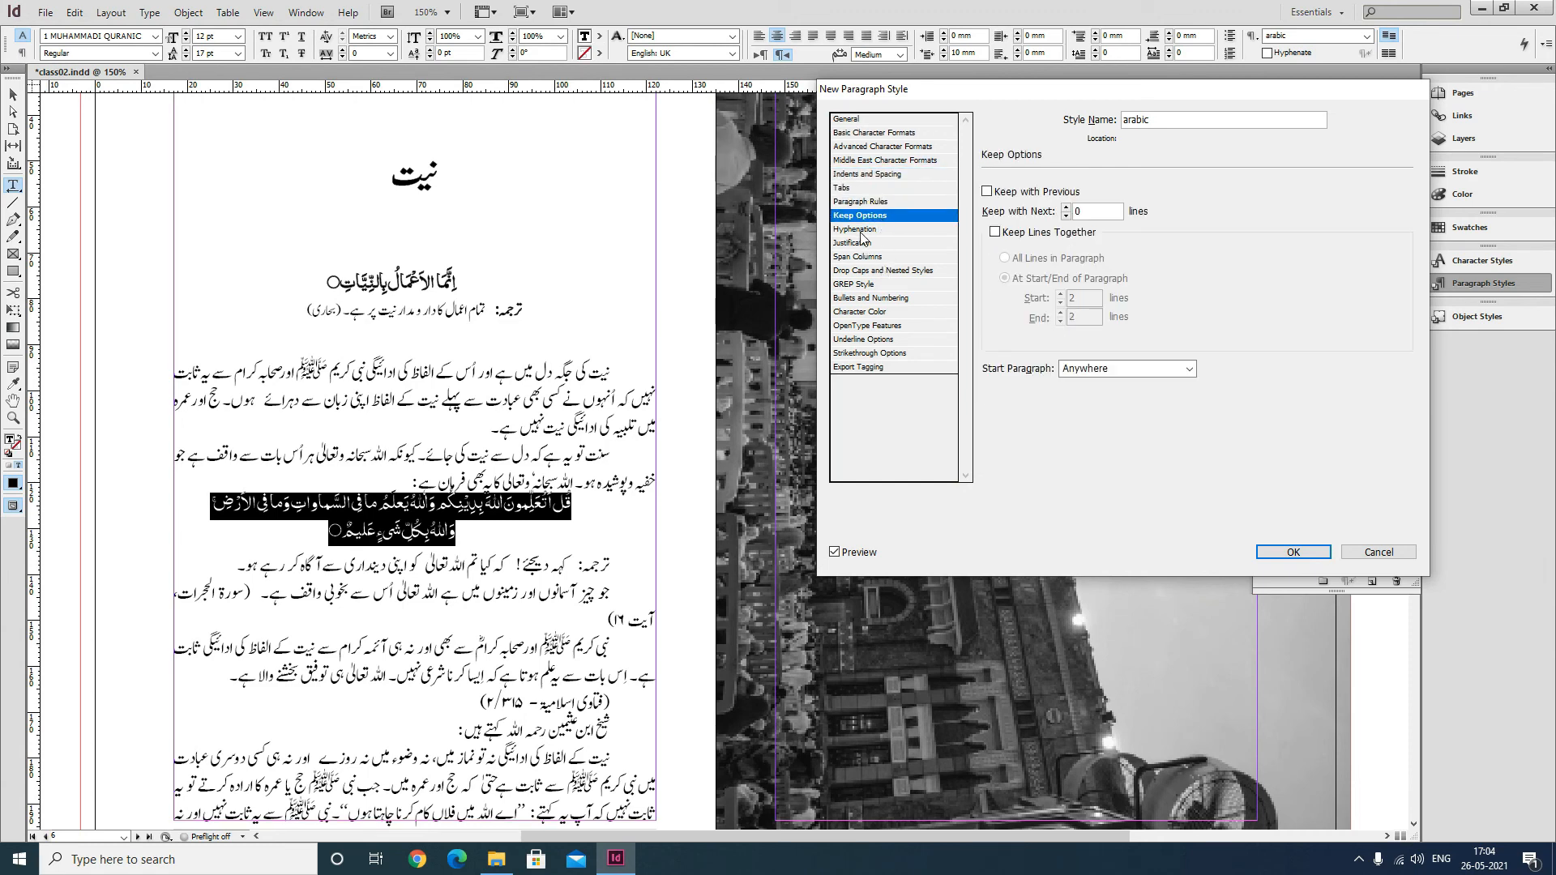
click(862, 231)
click(869, 245)
click(859, 256)
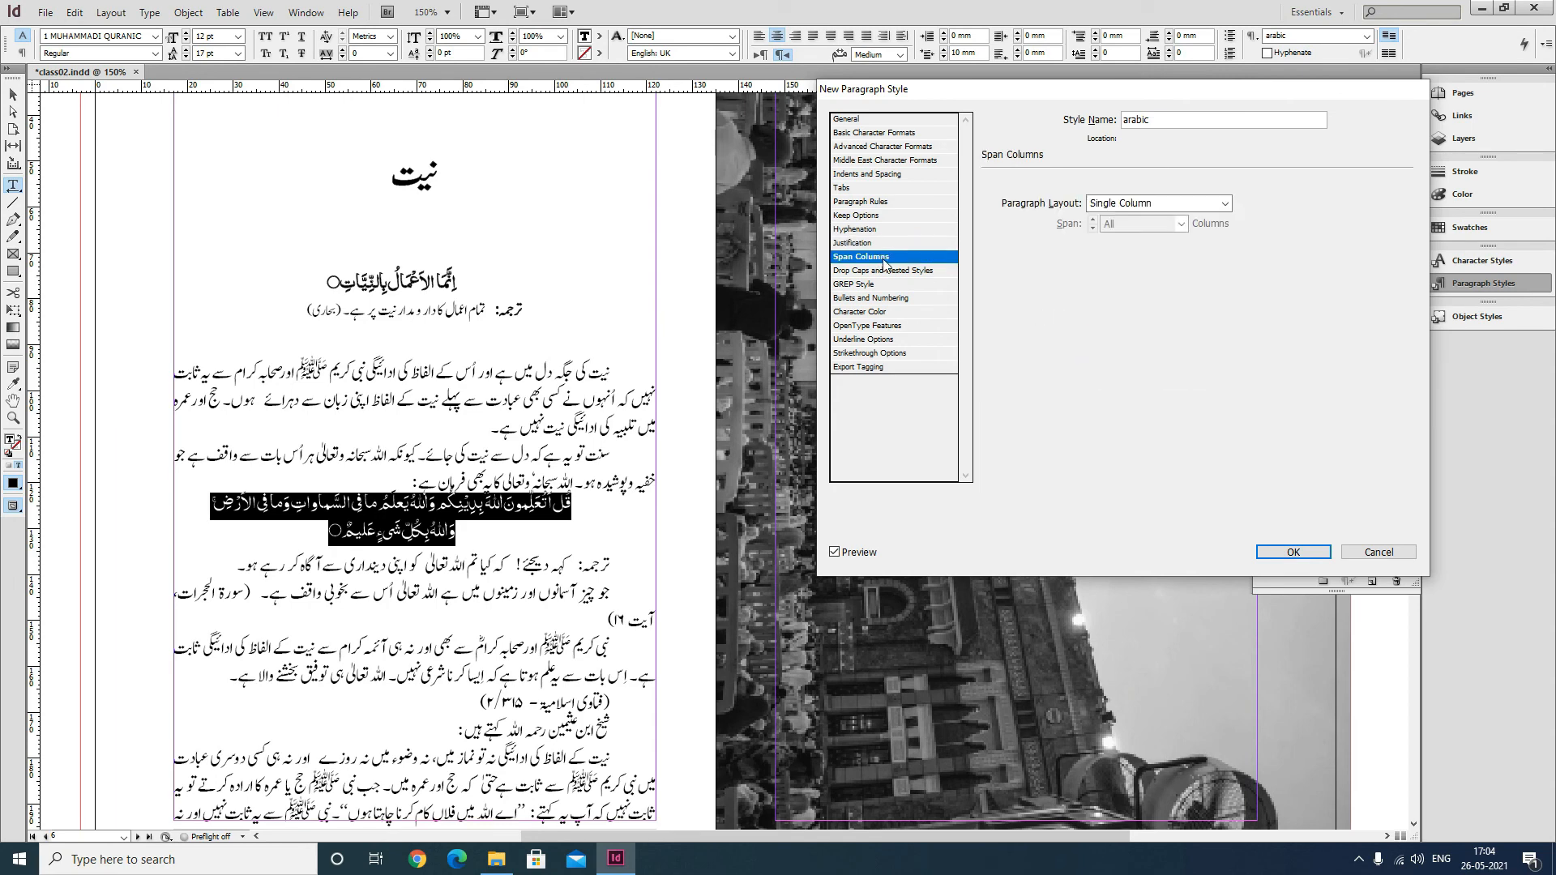
click(1293, 552)
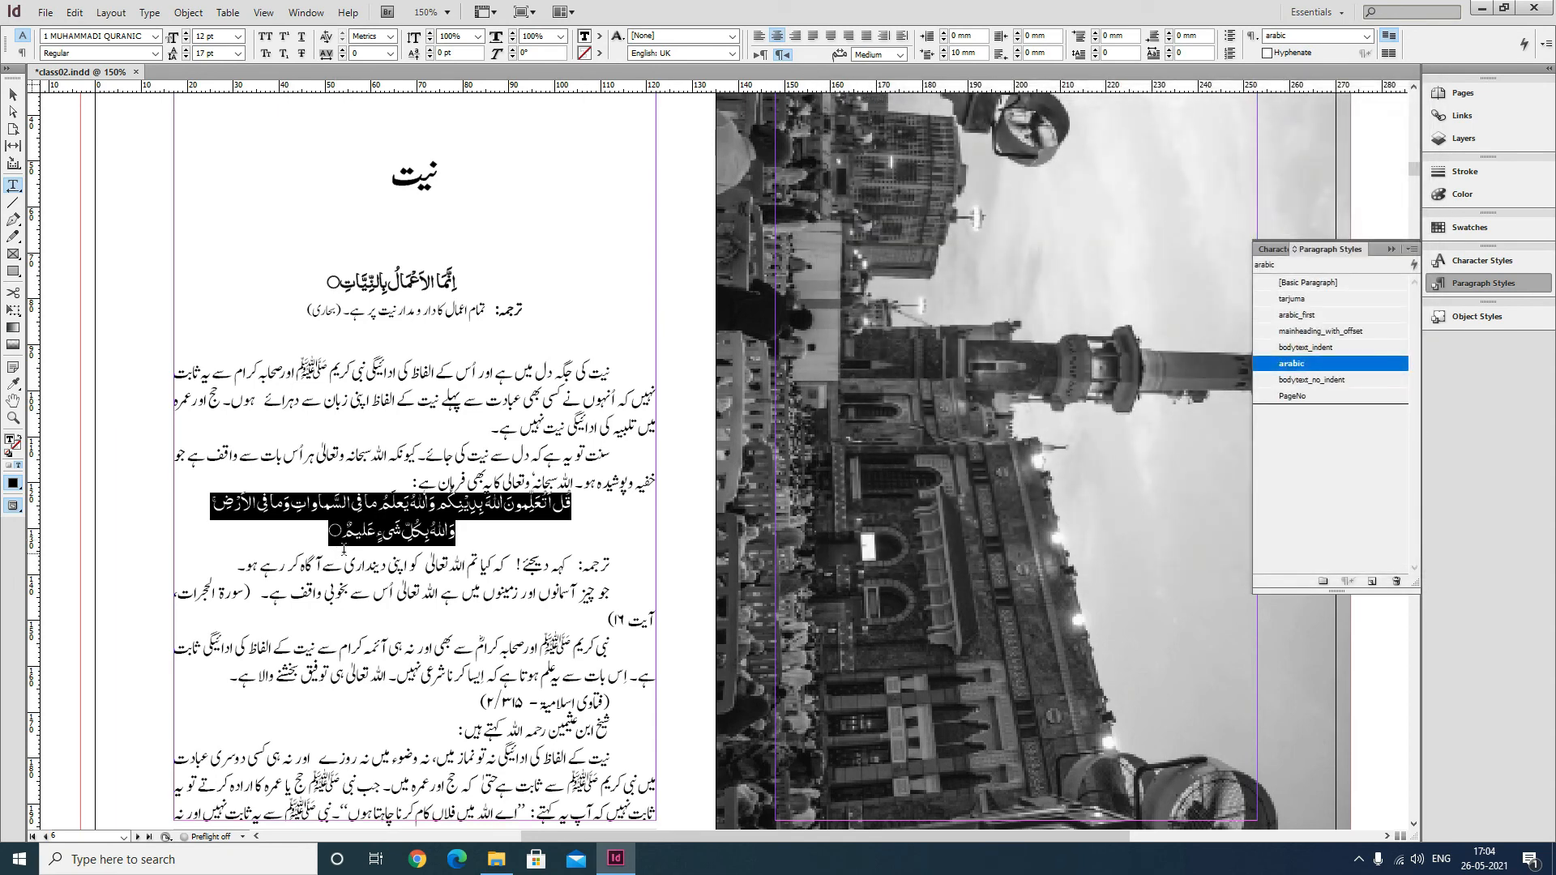
Apply the tarjuma paragraph style to the translation paragraphs below the Arabic verse.
drag(342, 542, 583, 508)
drag(238, 567, 639, 561)
click(560, 610)
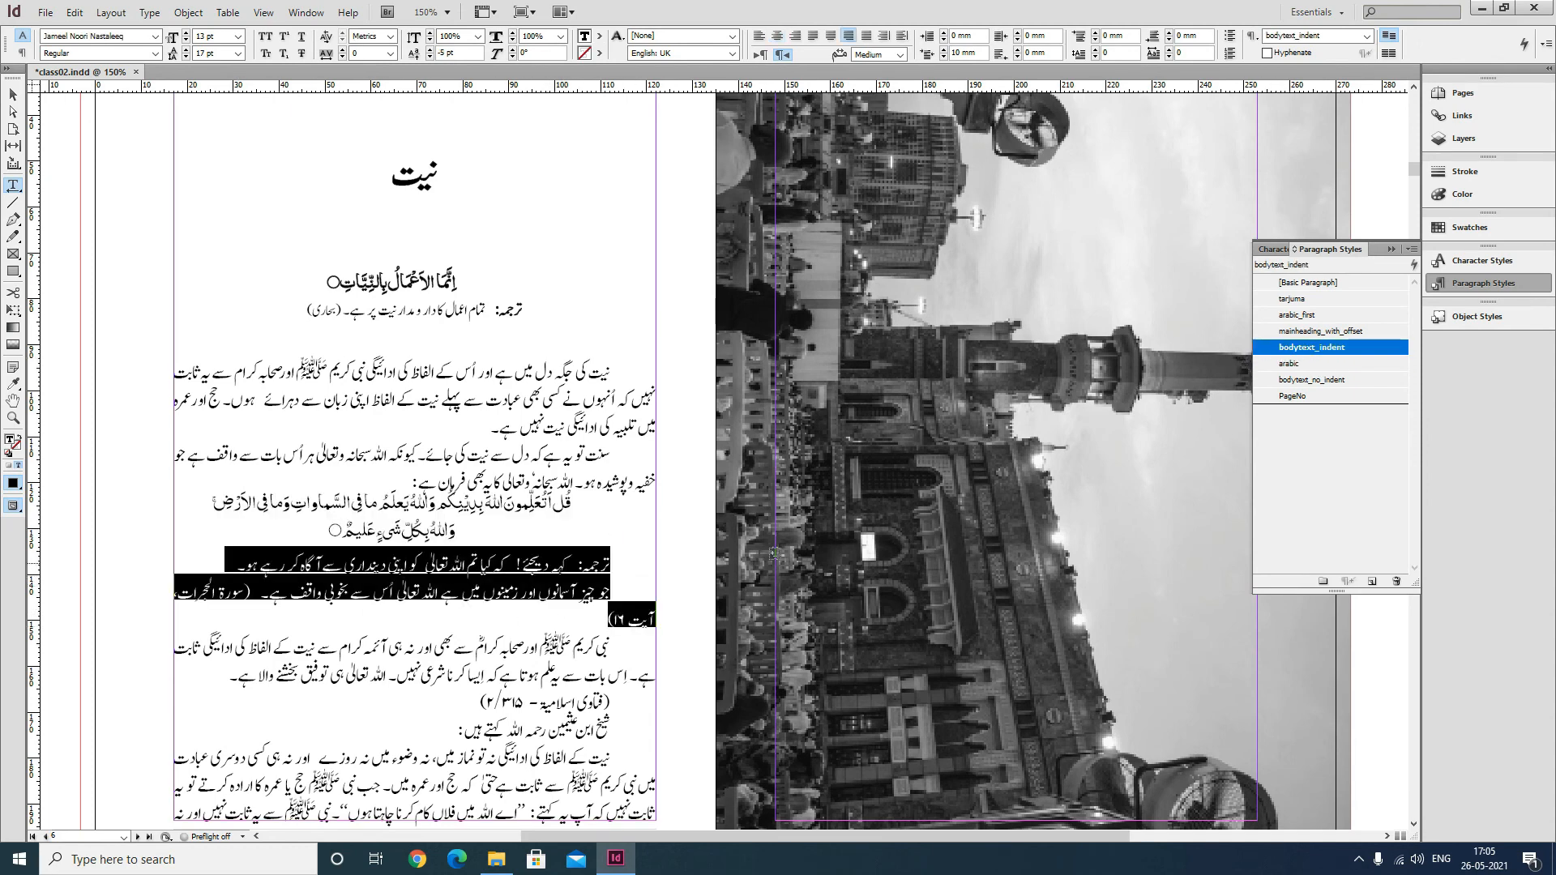
click(1293, 299)
click(474, 598)
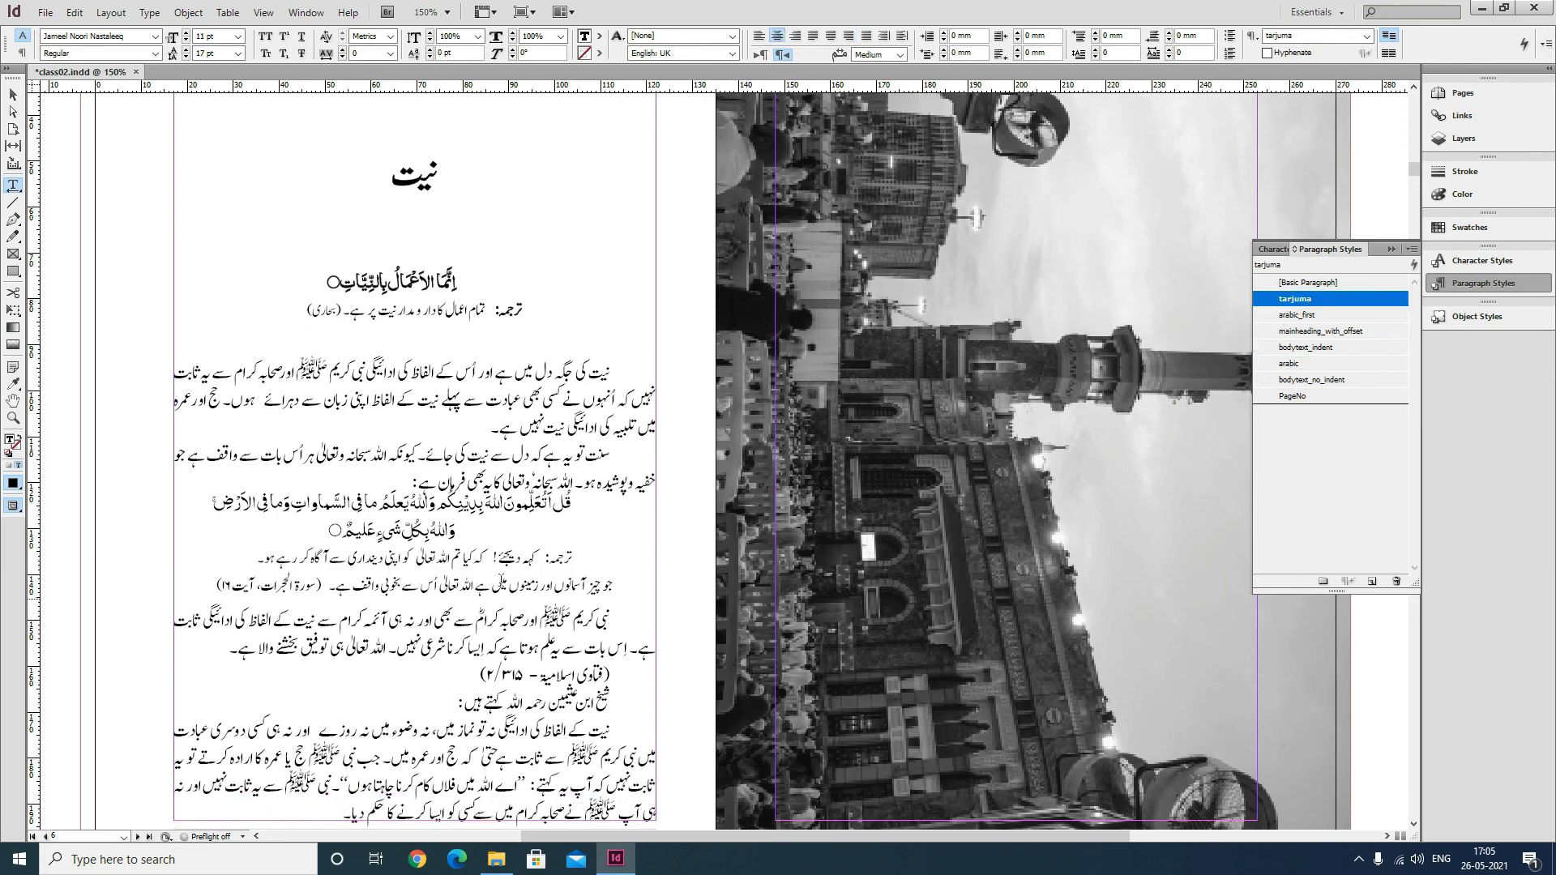
Apply the bold character style to the word ترجمہ at the start of the translation.
double_click(559, 559)
click(689, 37)
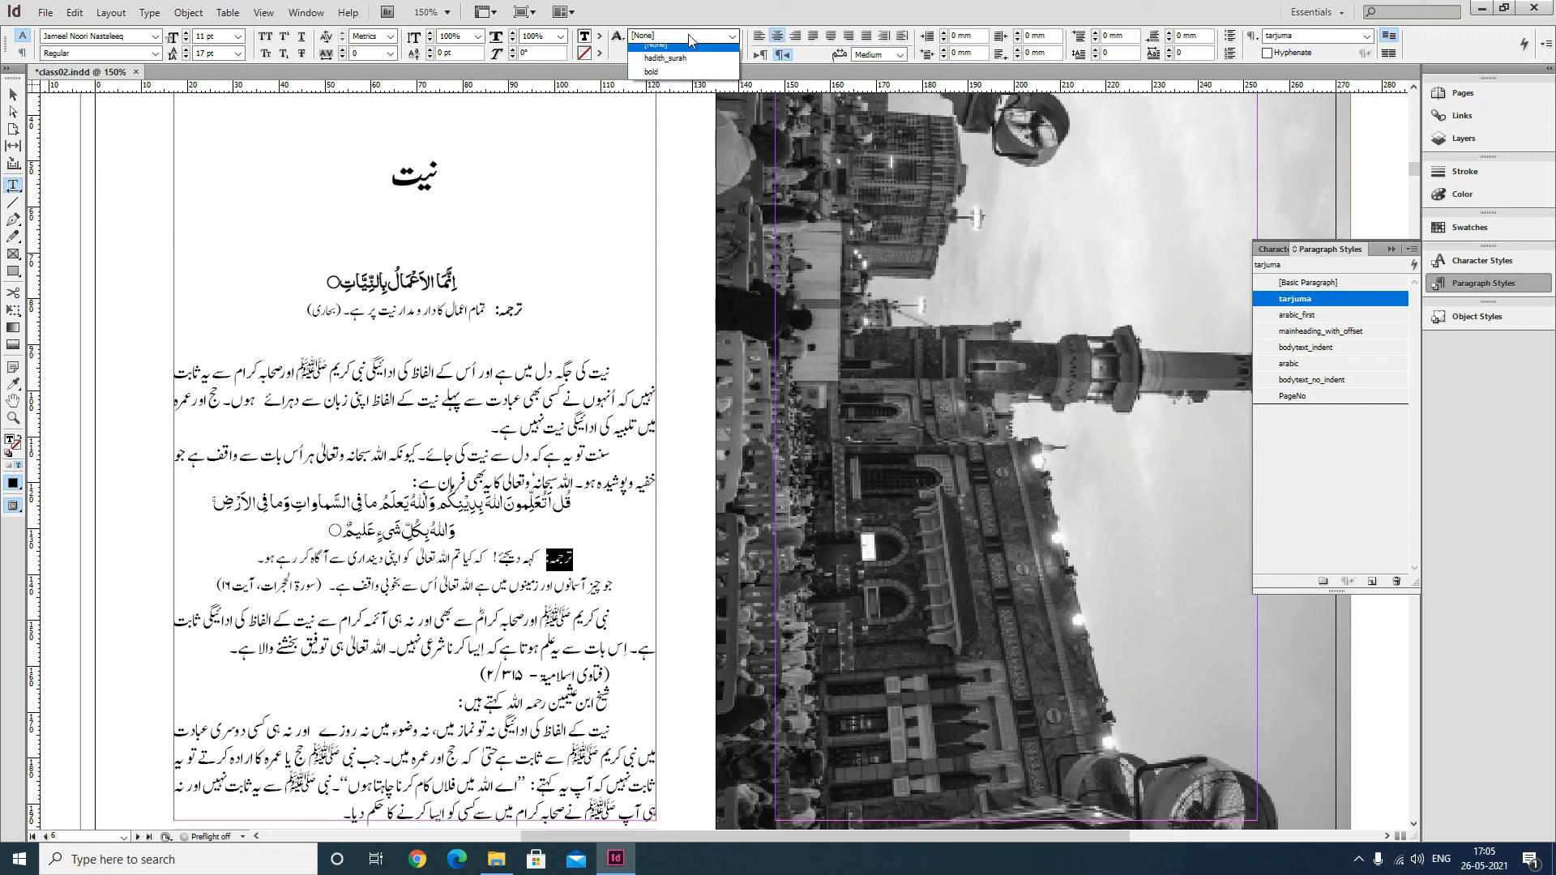
click(688, 70)
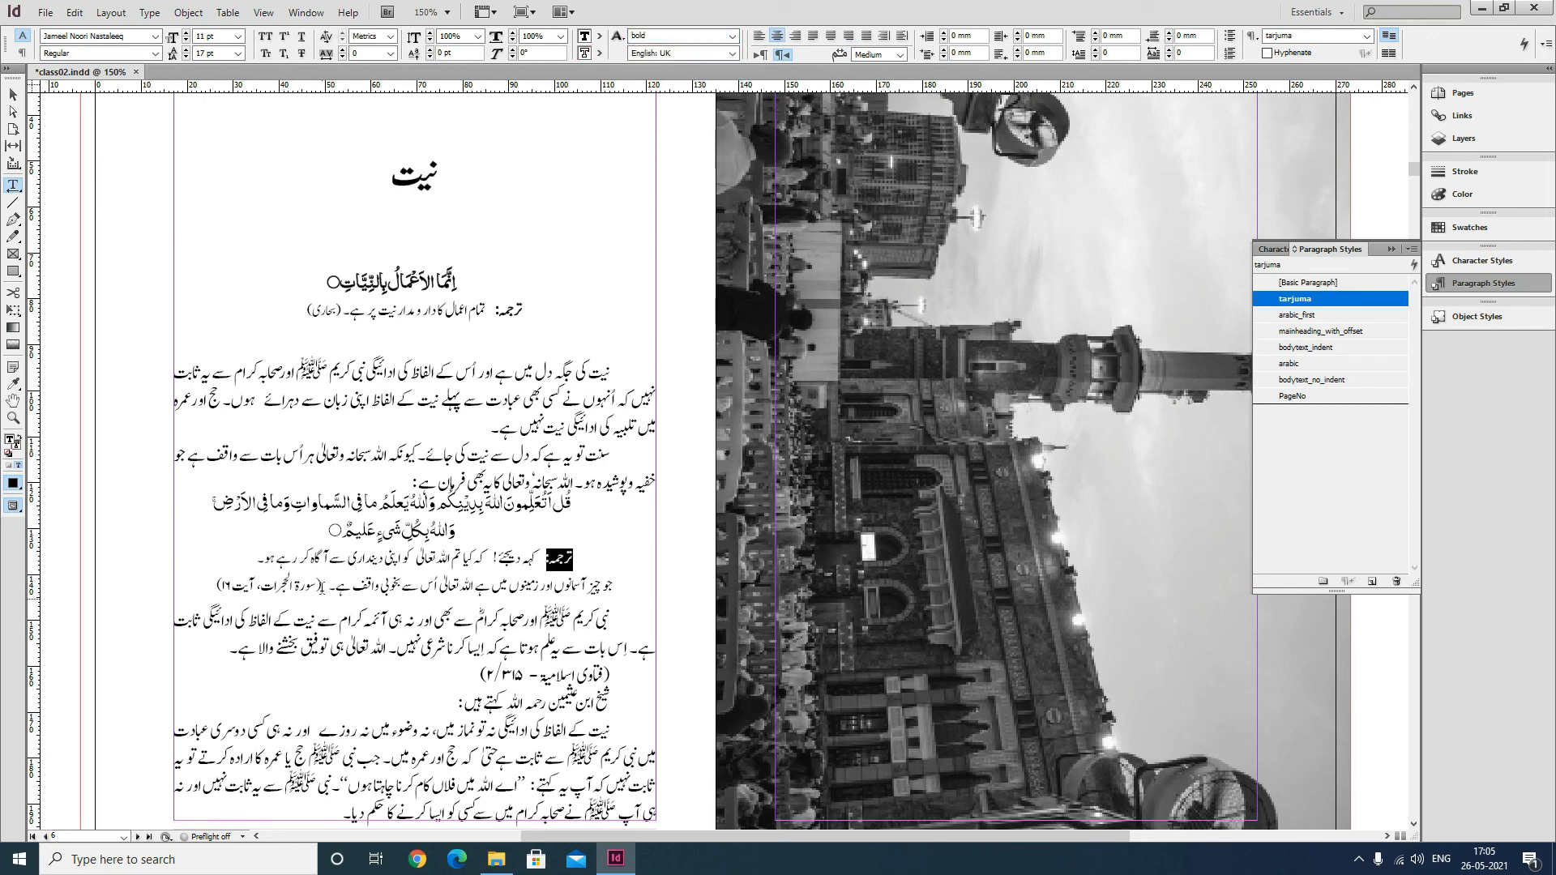
Apply the hadith_surah character style to the Surah reference at the end of the translation.
drag(322, 586, 220, 581)
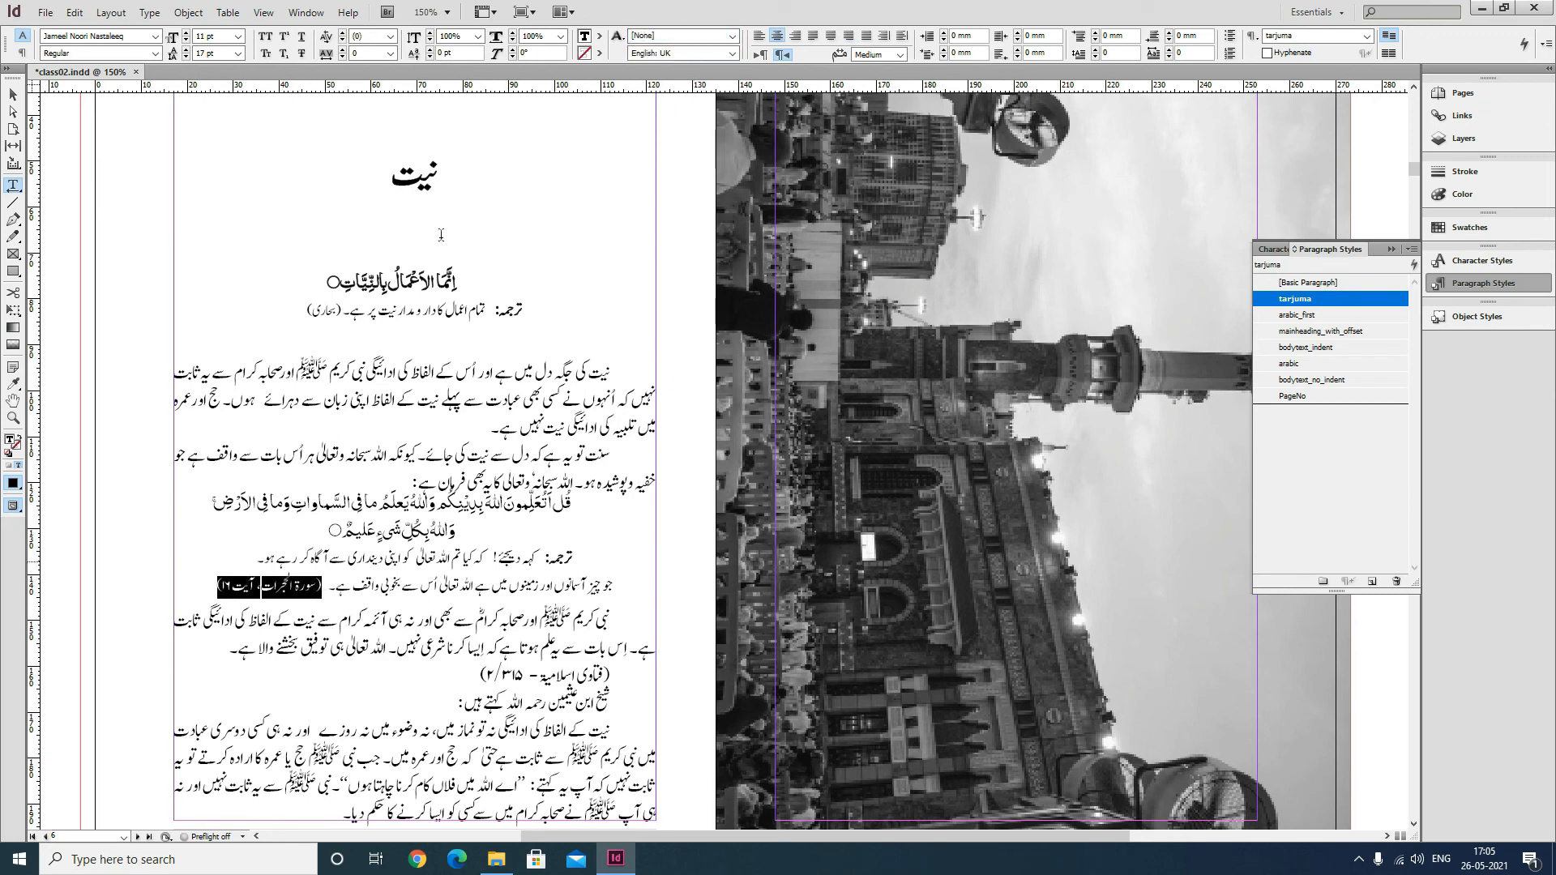
click(689, 38)
click(686, 71)
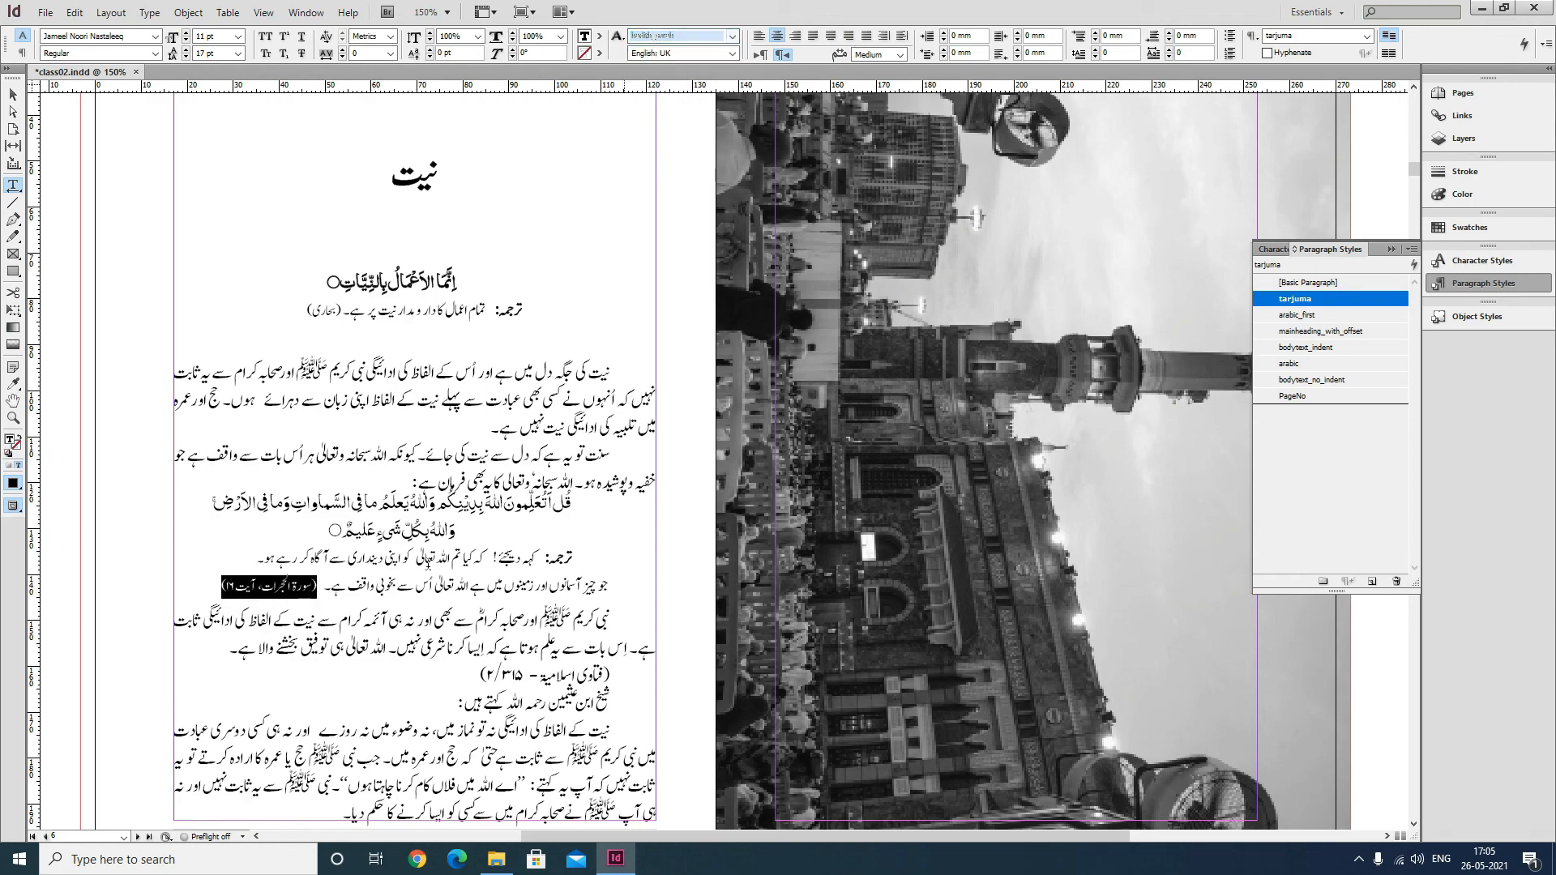
Save the document.
click(387, 640)
scroll(415, 627, down, 3)
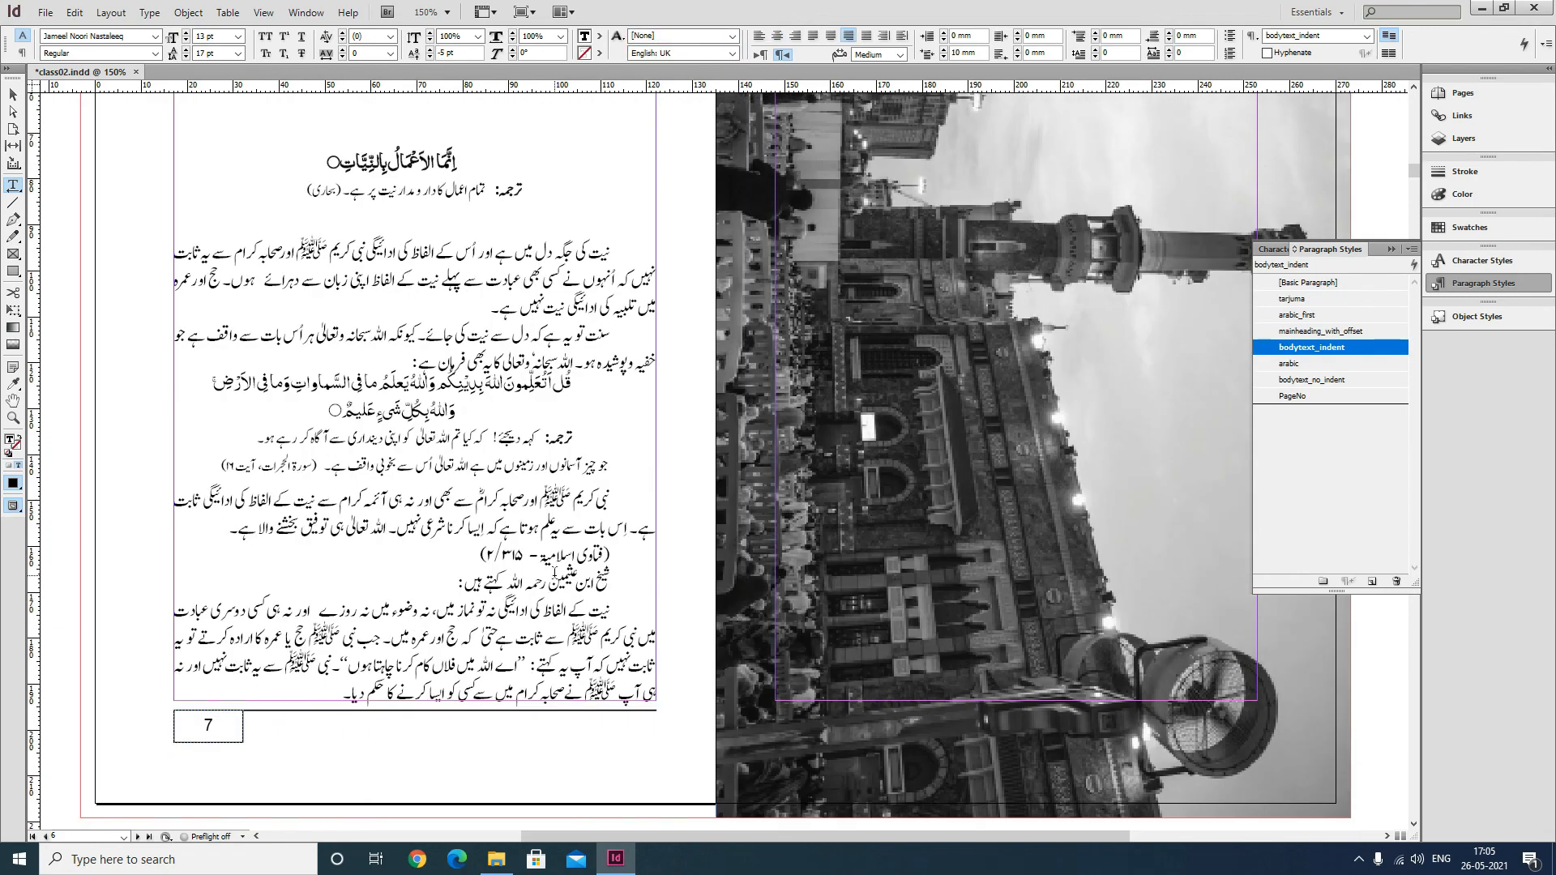
key(ctrl+s)
scroll(442, 559, down, 1)
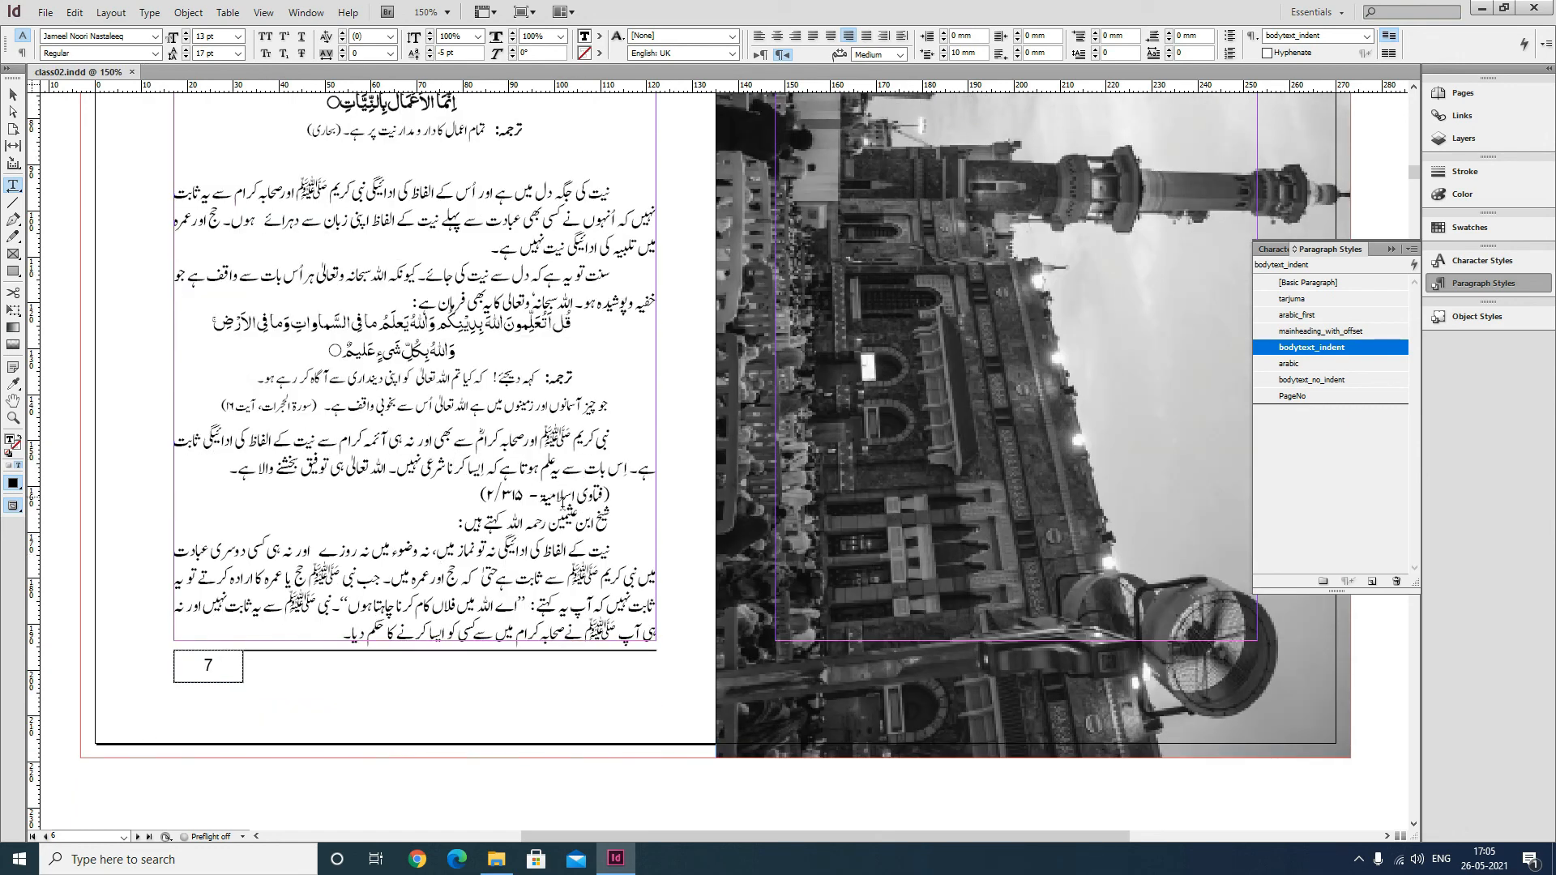
Place the cursor in the فتاوی اسلامیہ reference line and start a new paragraph style named hadith_surah.
drag(613, 493, 477, 493)
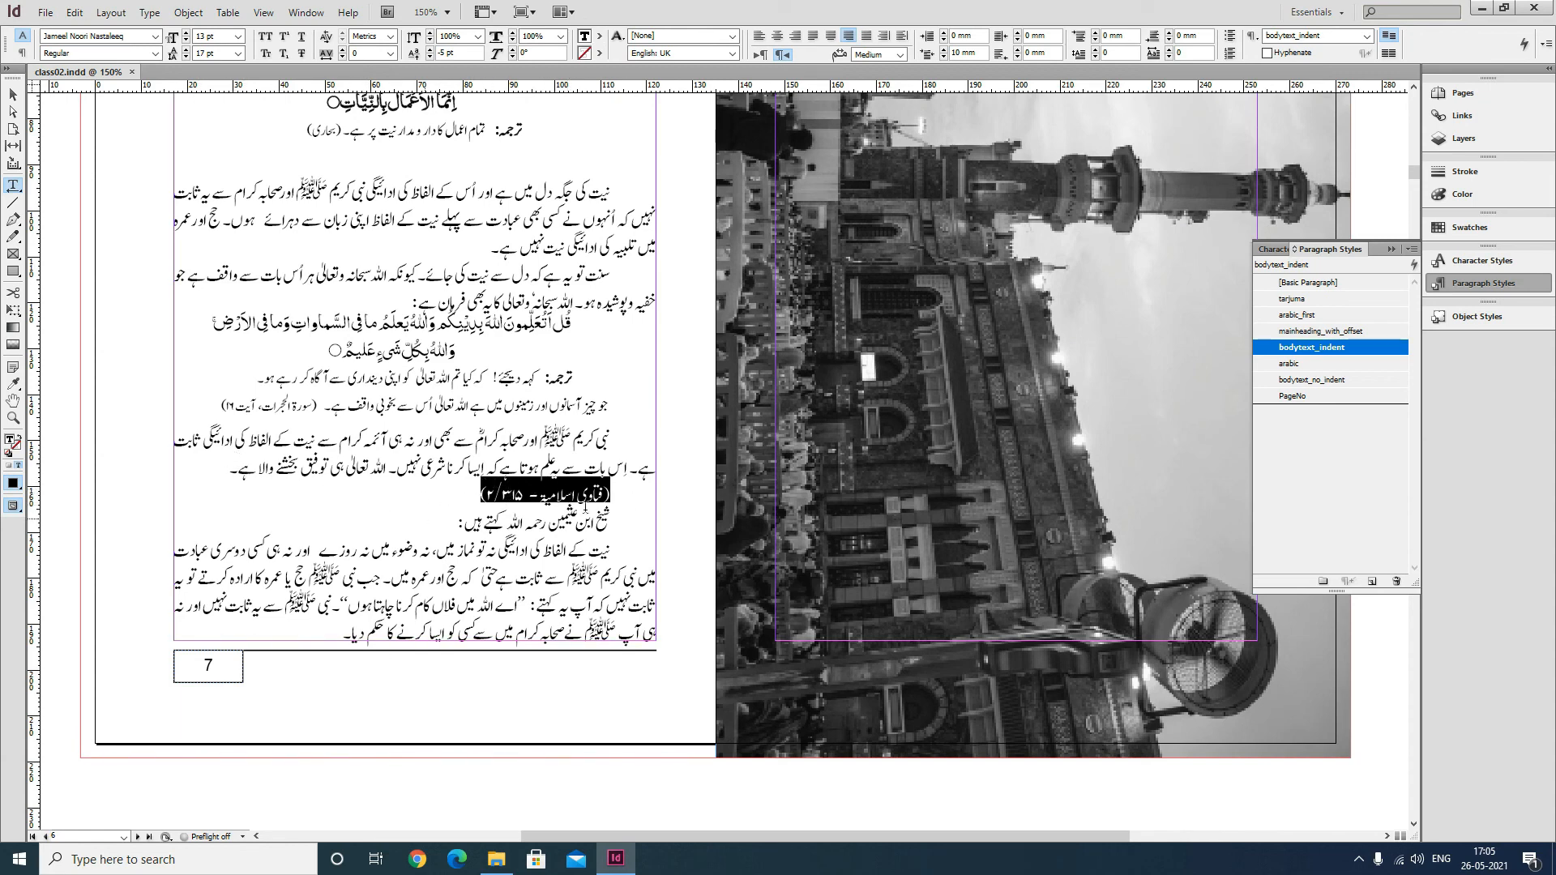
click(191, 467)
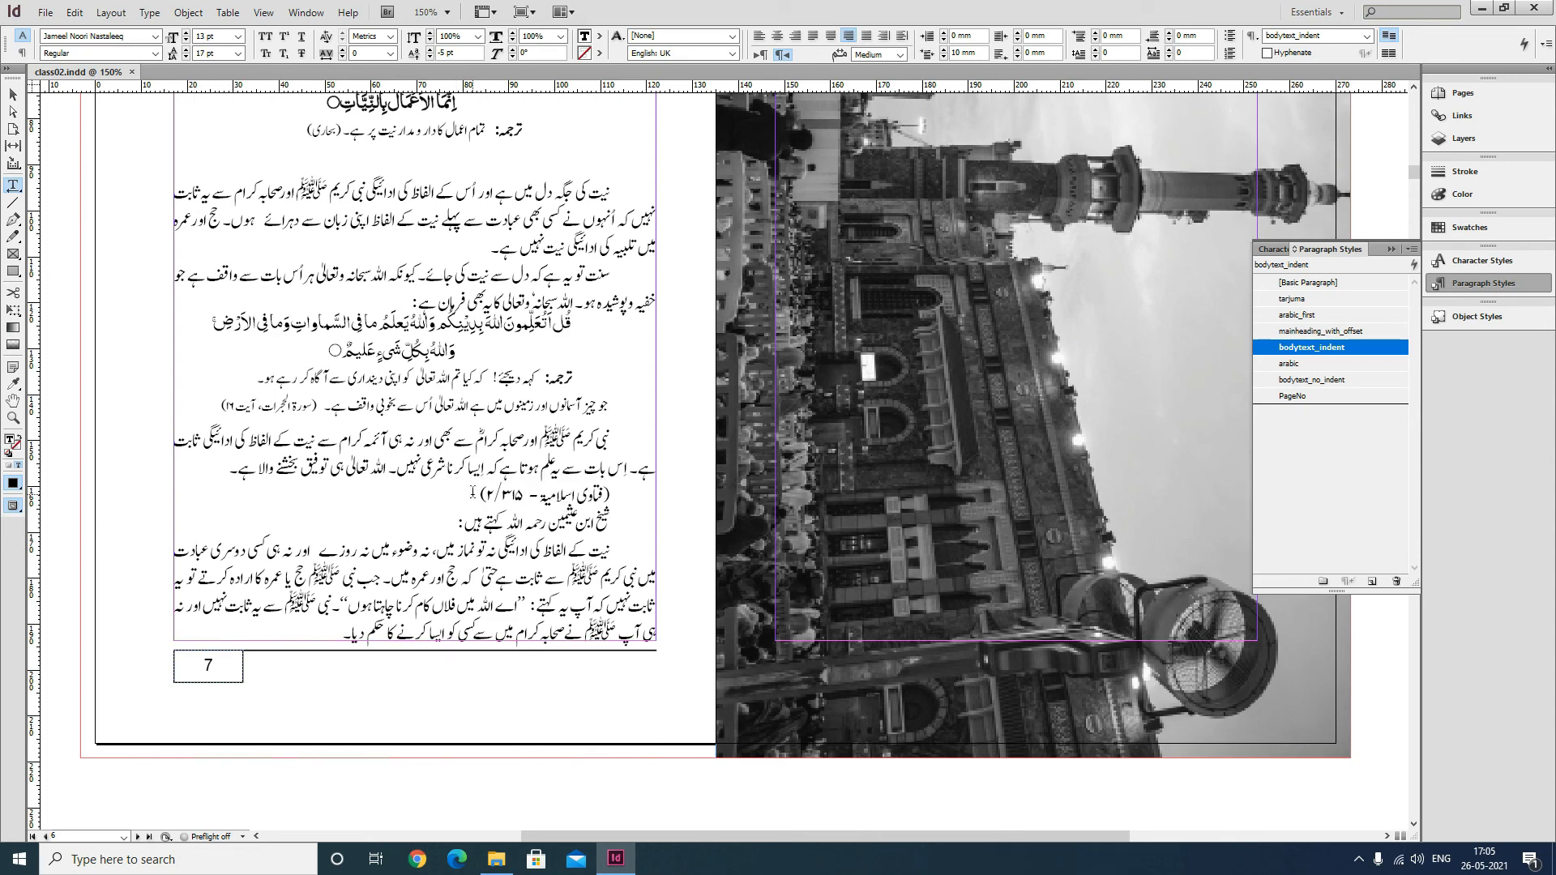
drag(578, 496, 476, 501)
click(504, 496)
click(1413, 249)
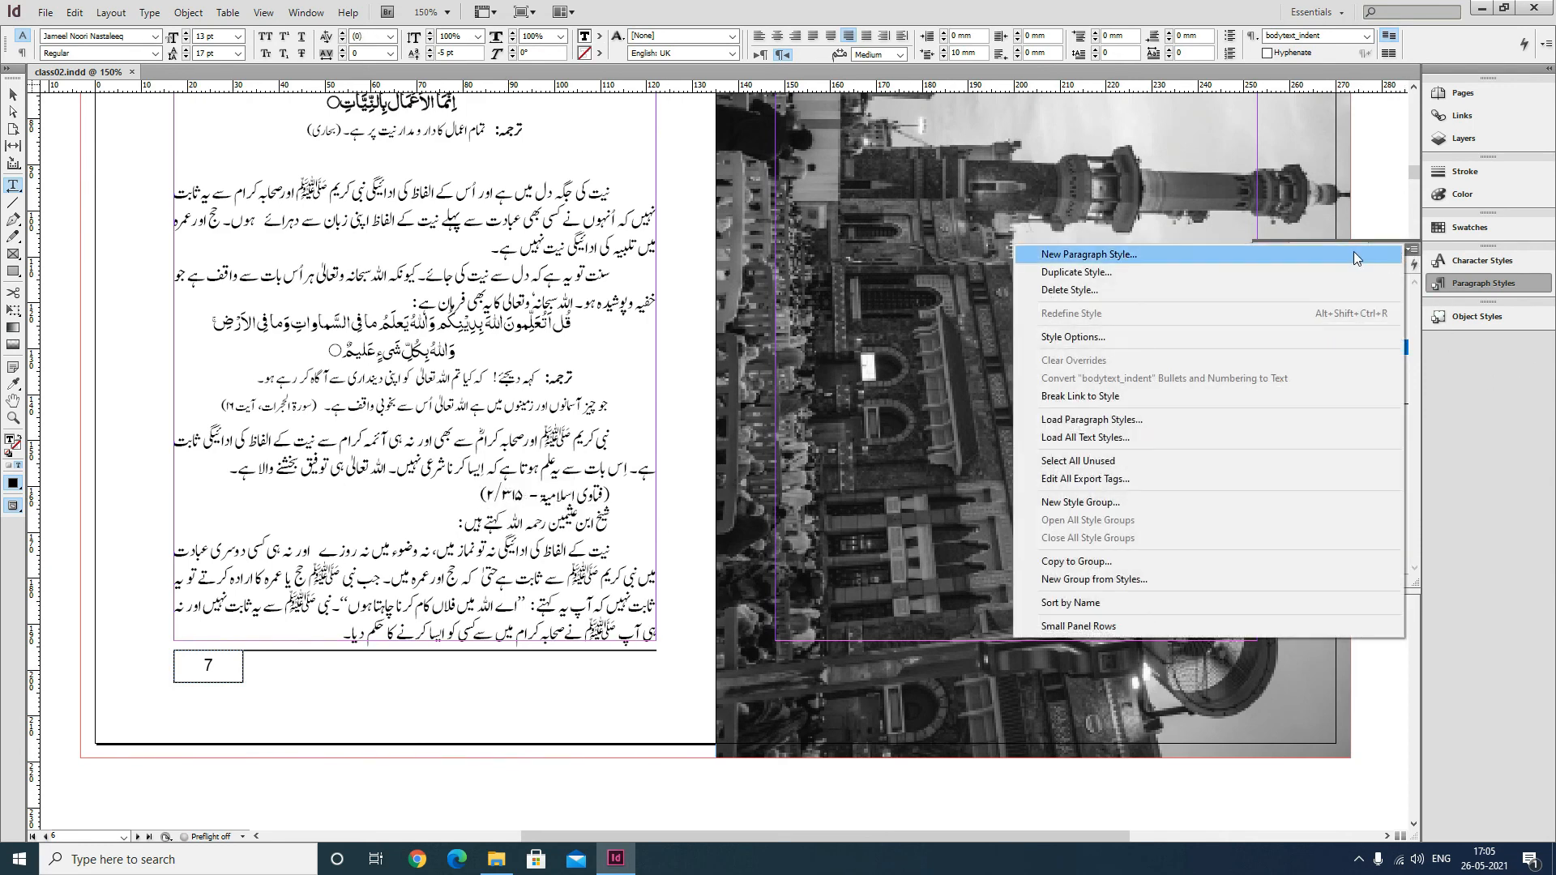
click(1353, 251)
text(hadith_surah)
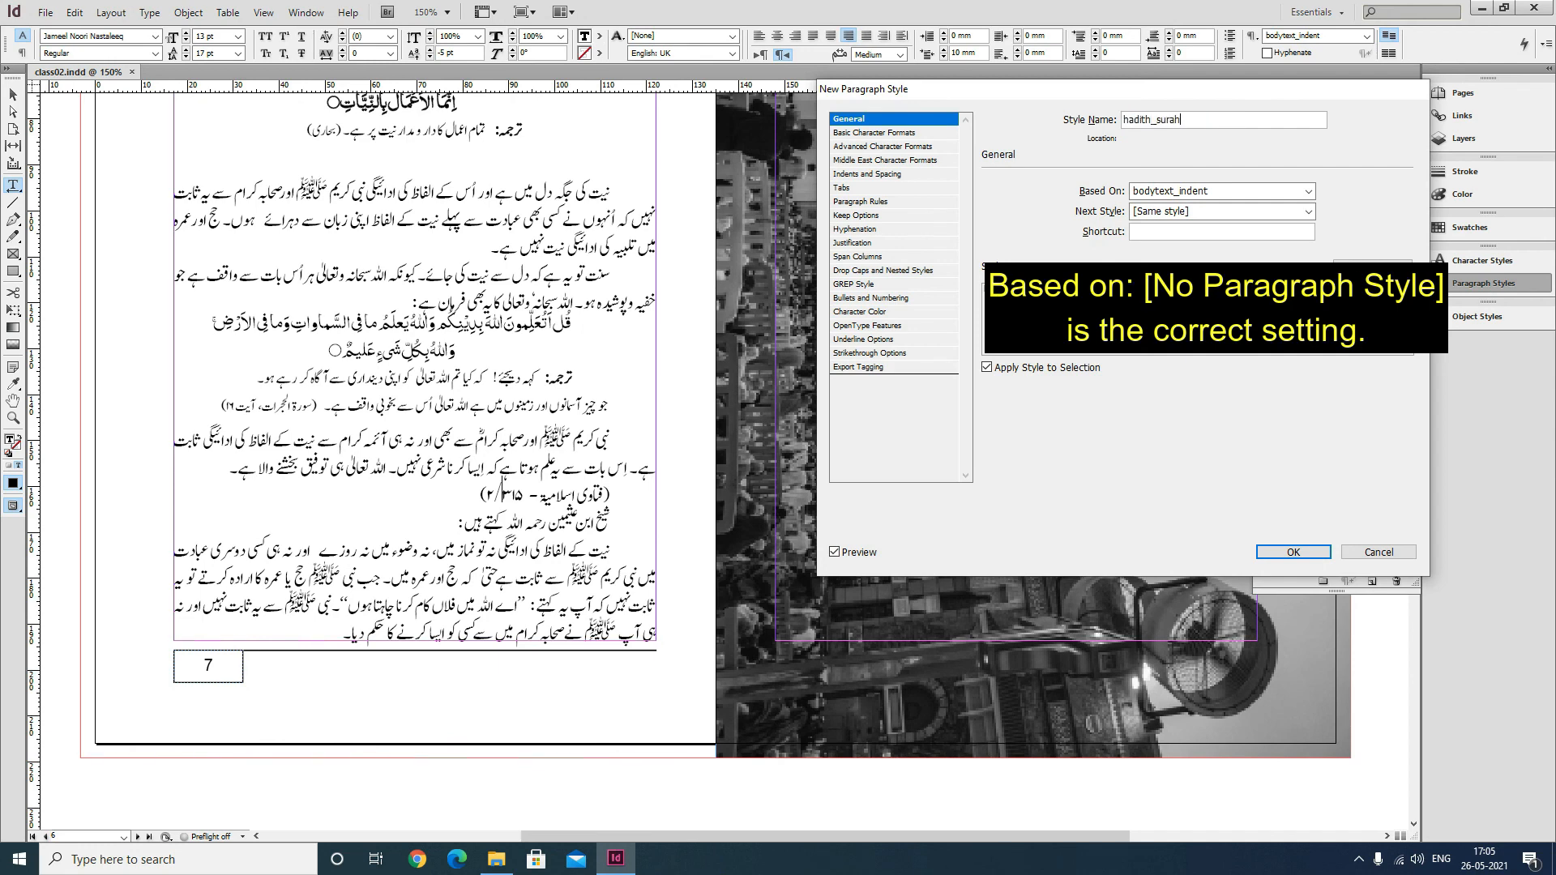
Set the hadith_surah paragraph style's size to 10 pt.
click(883, 132)
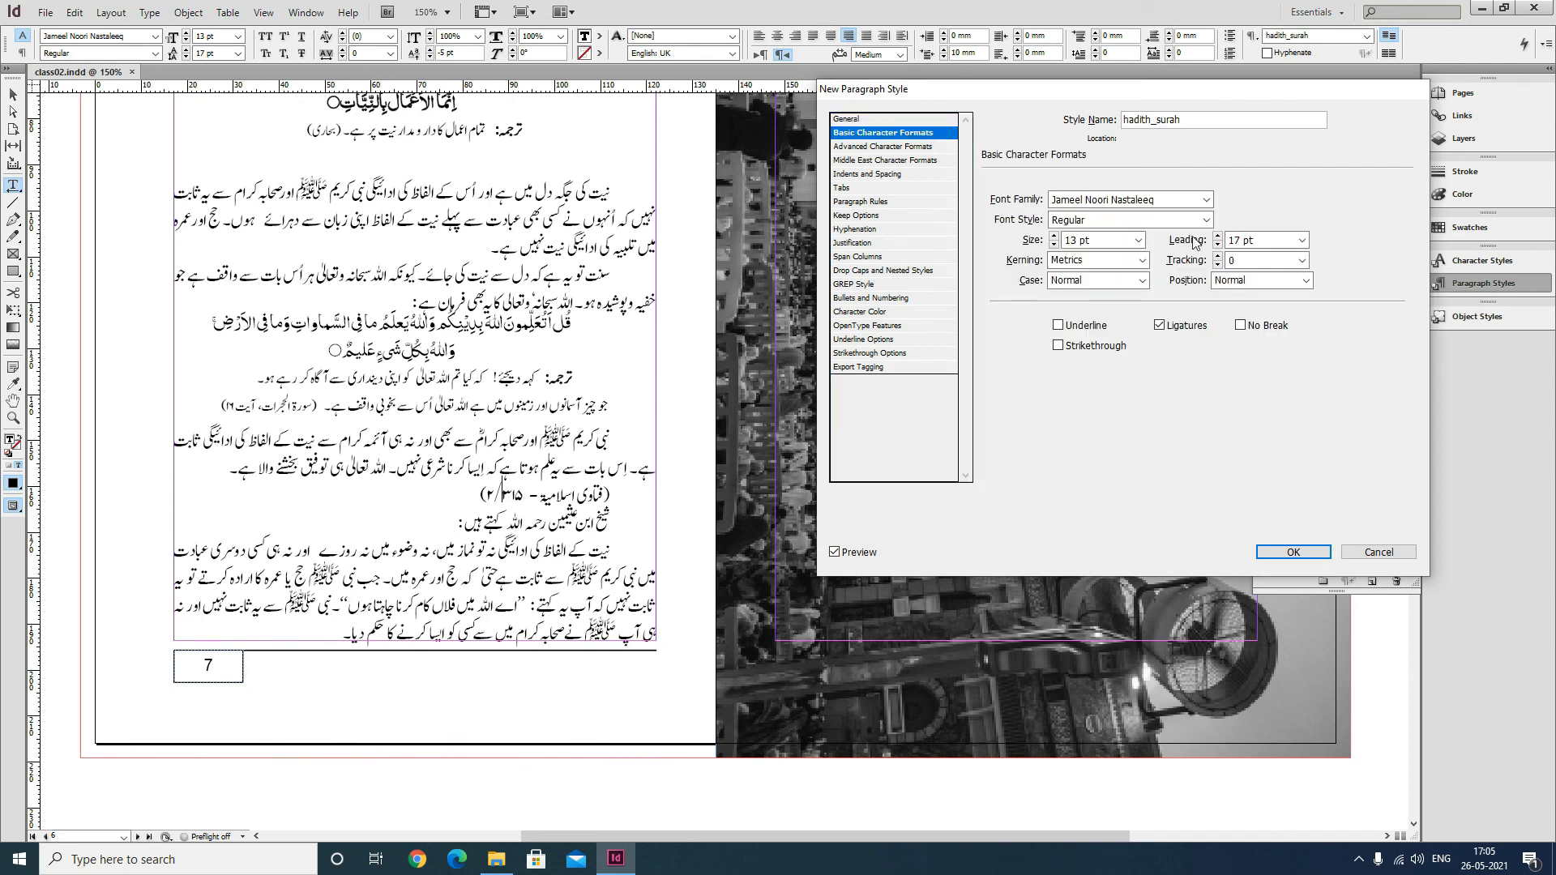
drag(1102, 241, 968, 235)
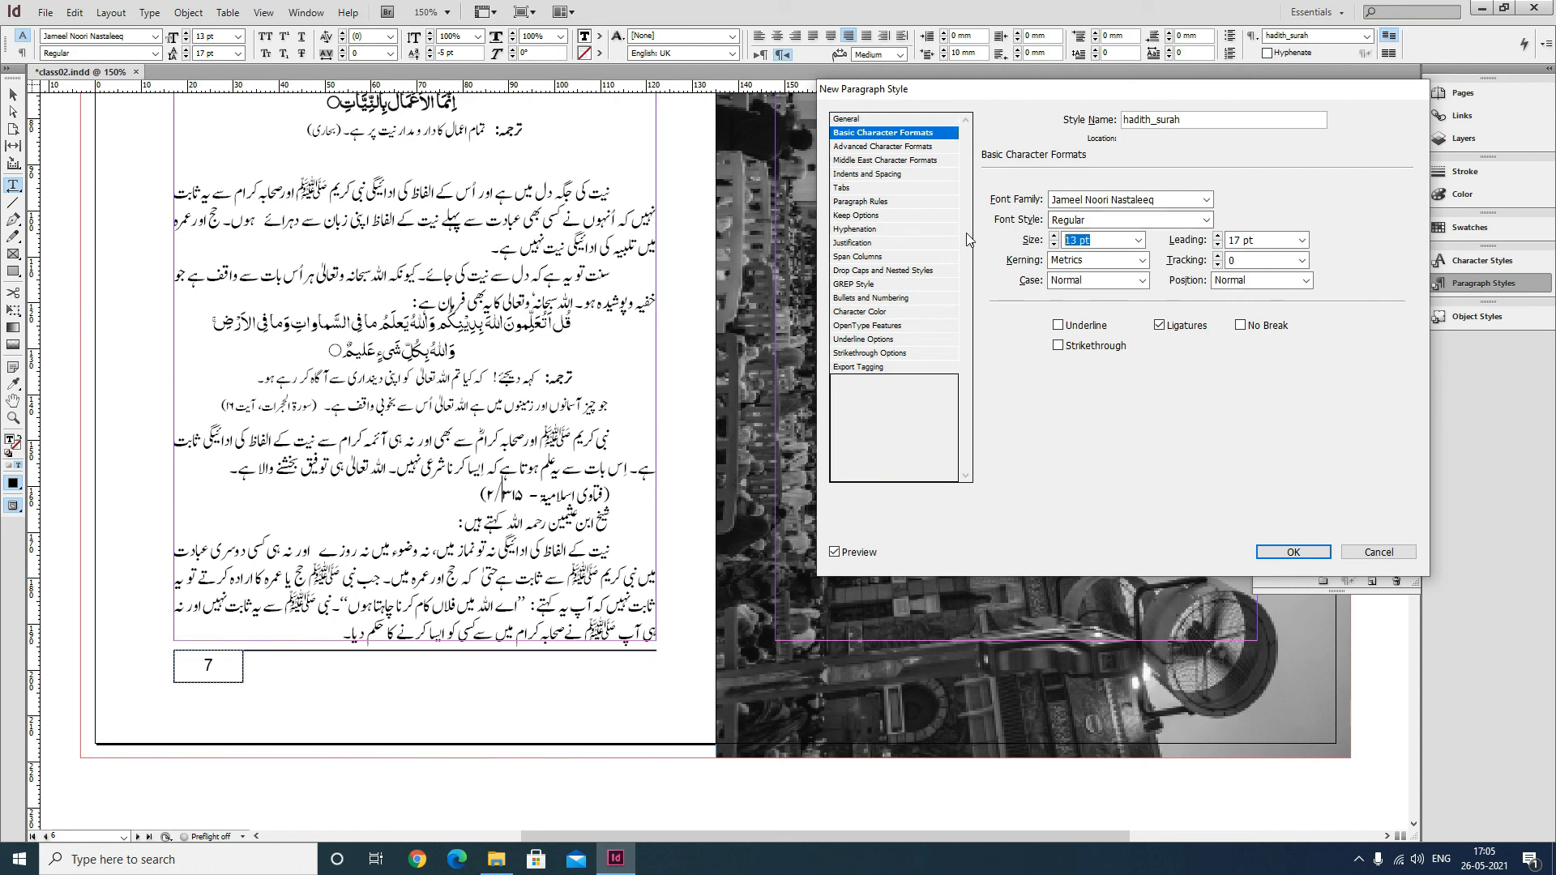
text(10)
key(Tab)
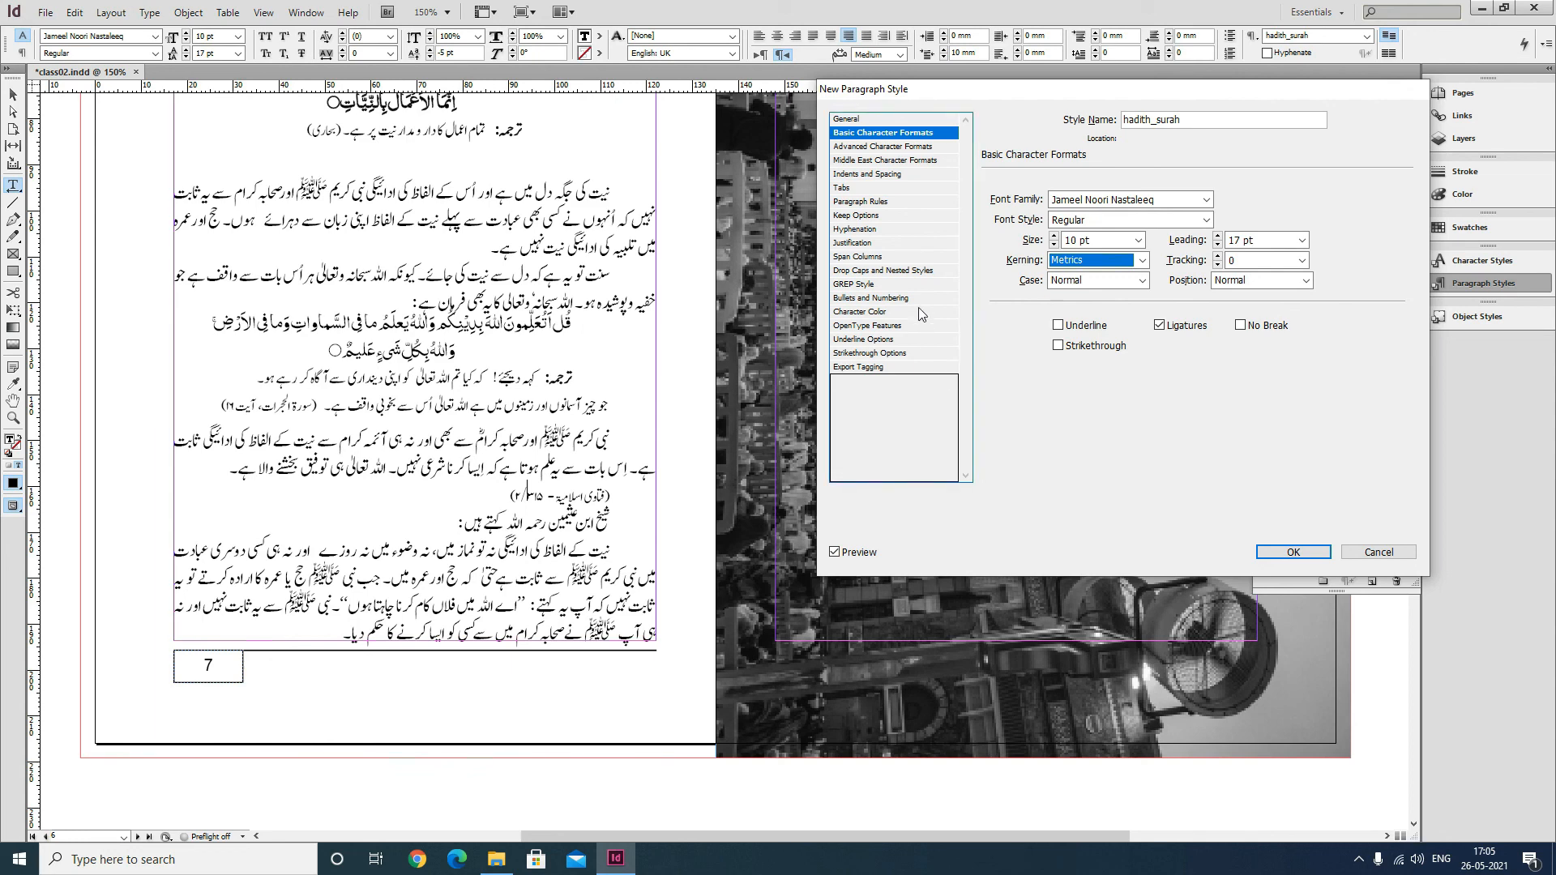
Set the hadith_surah style's alignment to Left and baseline shift to 0 pt, then create the style.
click(883, 174)
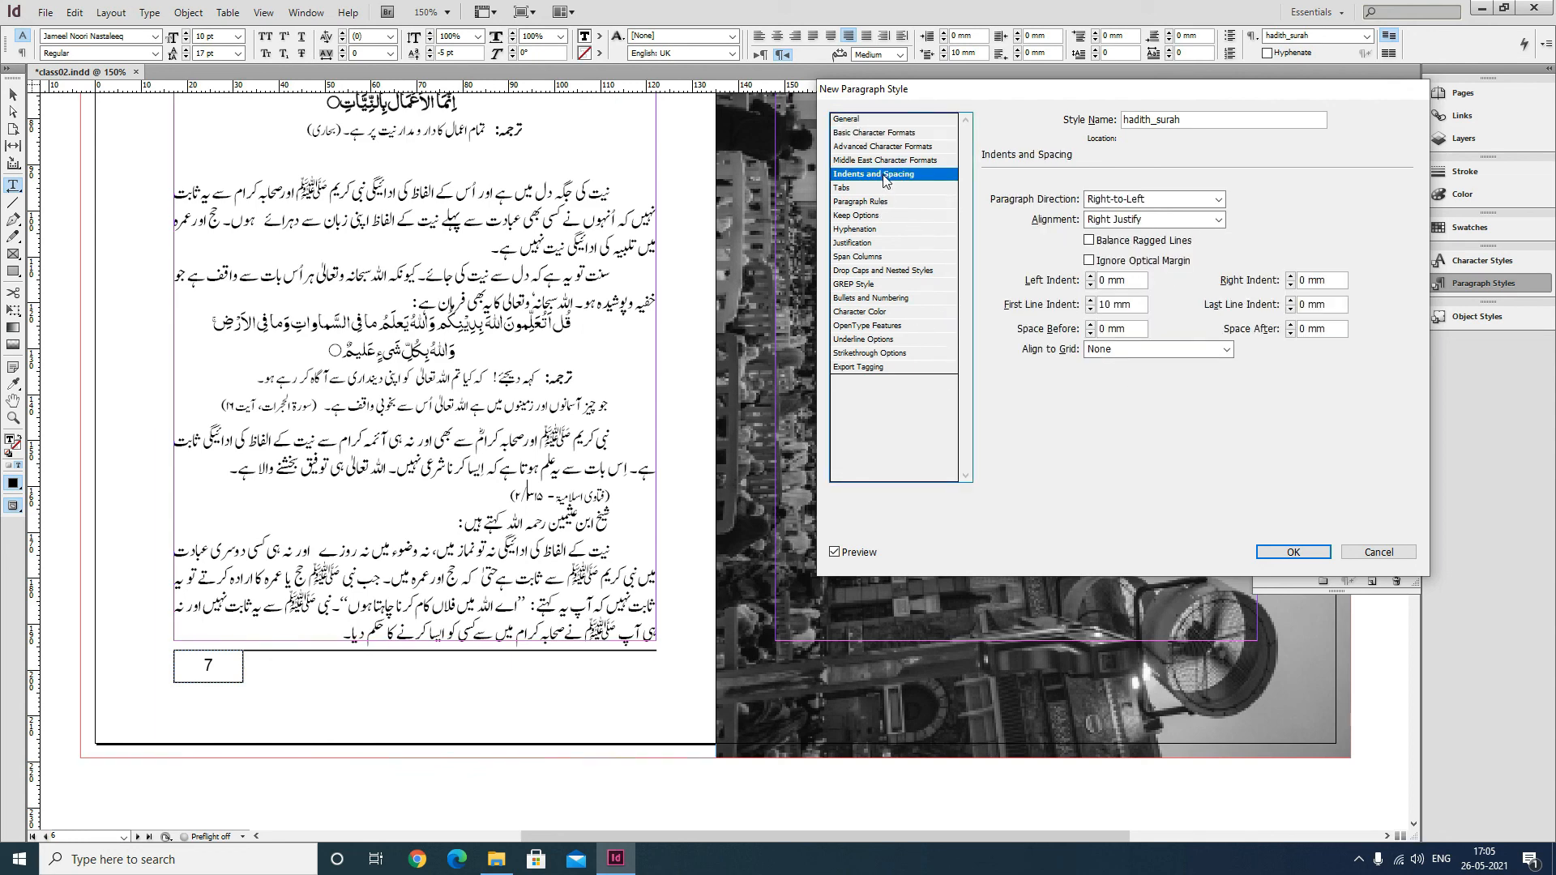
click(1146, 219)
click(1135, 237)
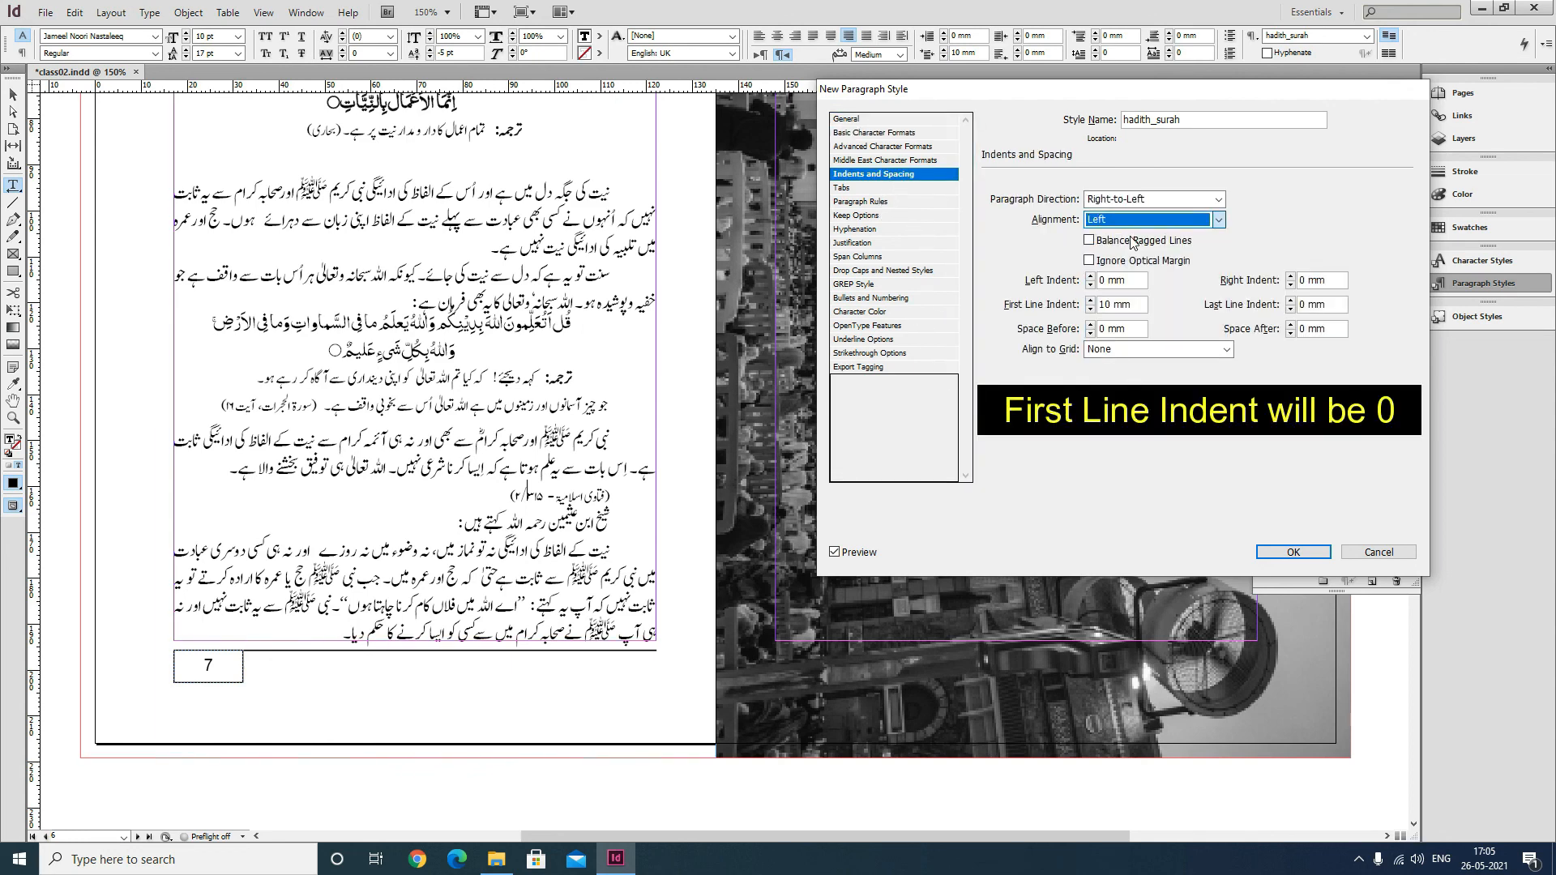
click(875, 147)
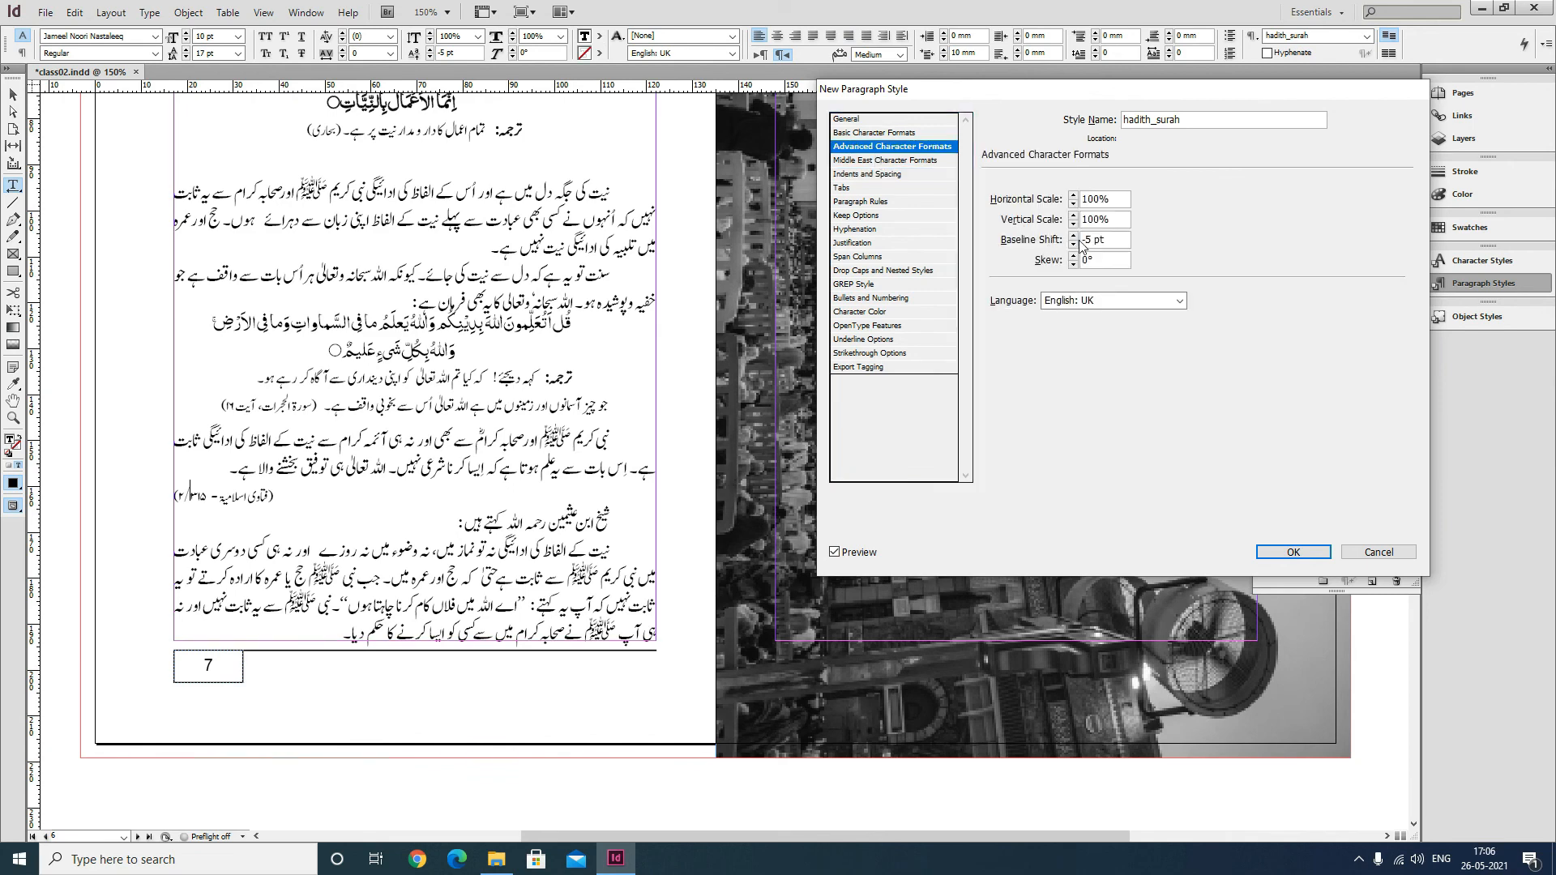
text(0)
key(Tab)
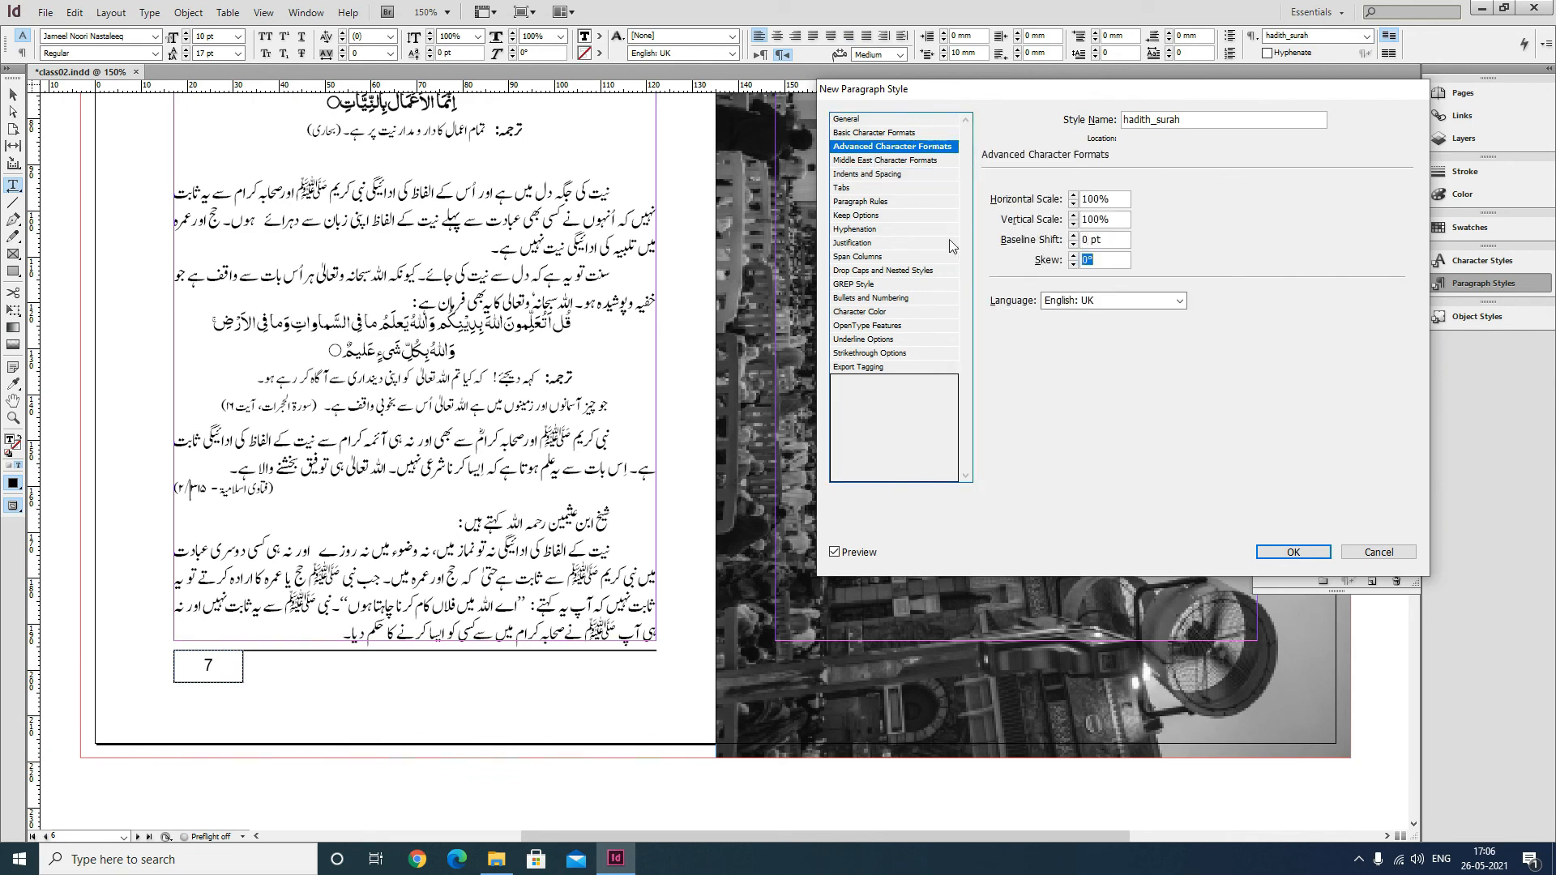
click(1291, 552)
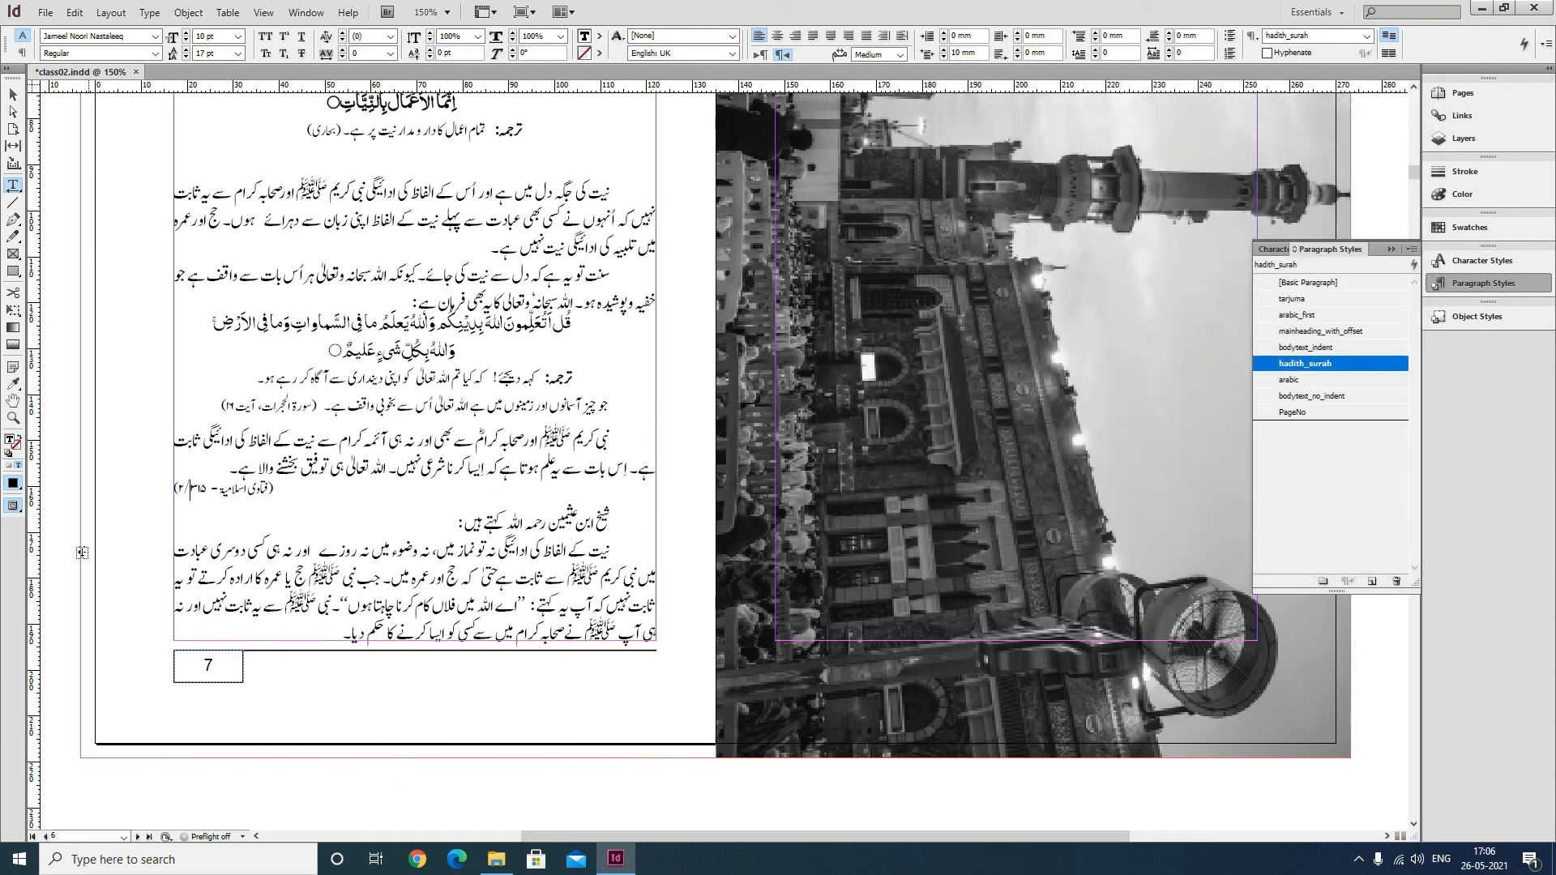
drag(287, 489, 178, 489)
click(291, 493)
drag(277, 489, 178, 489)
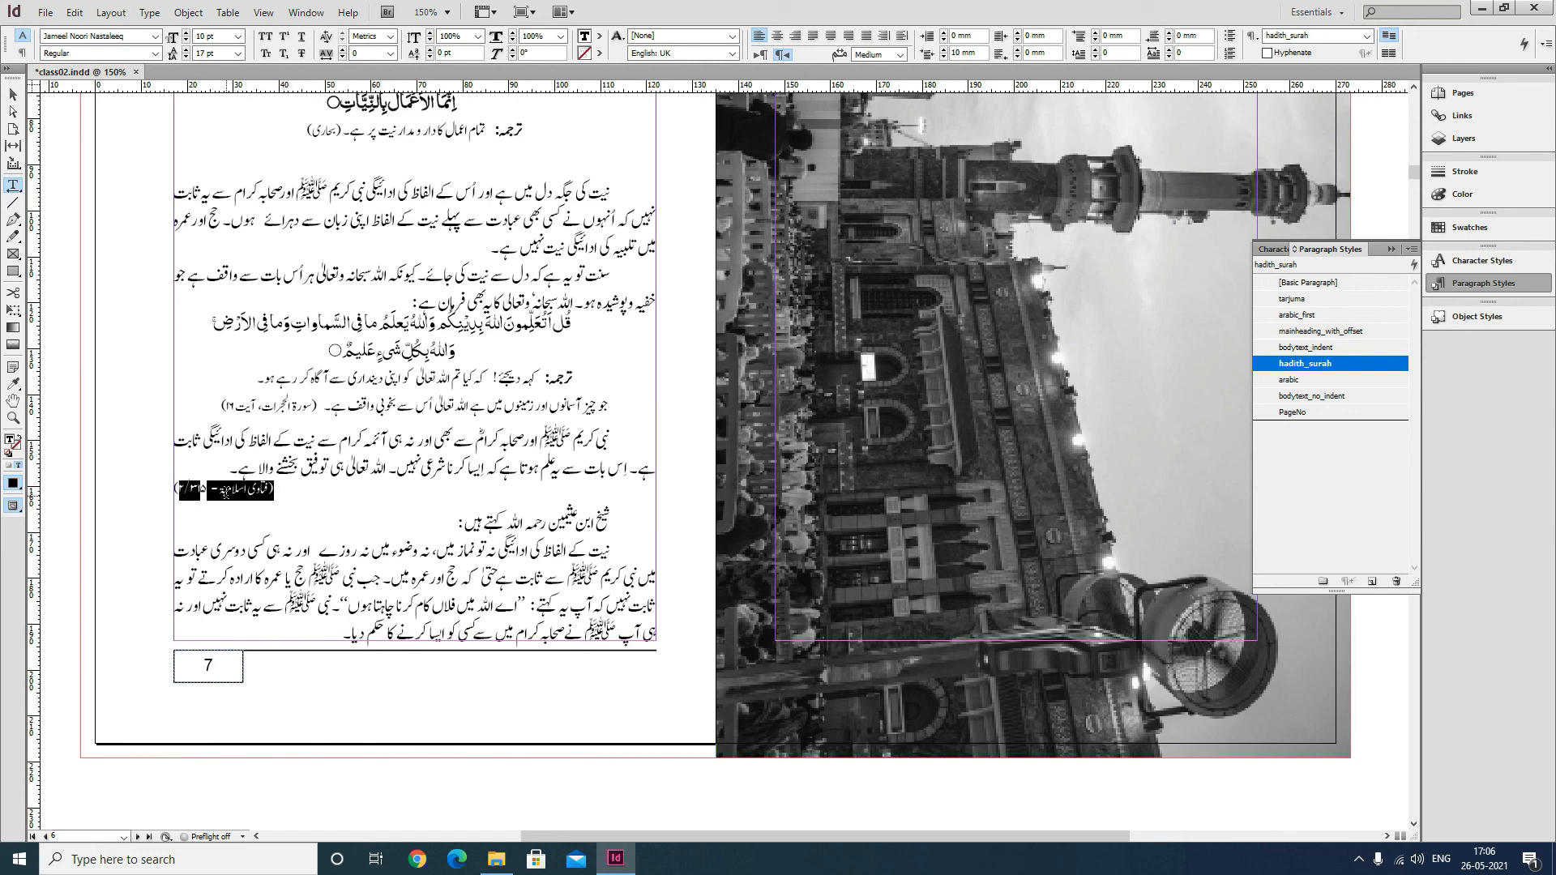
click(244, 494)
click(607, 415)
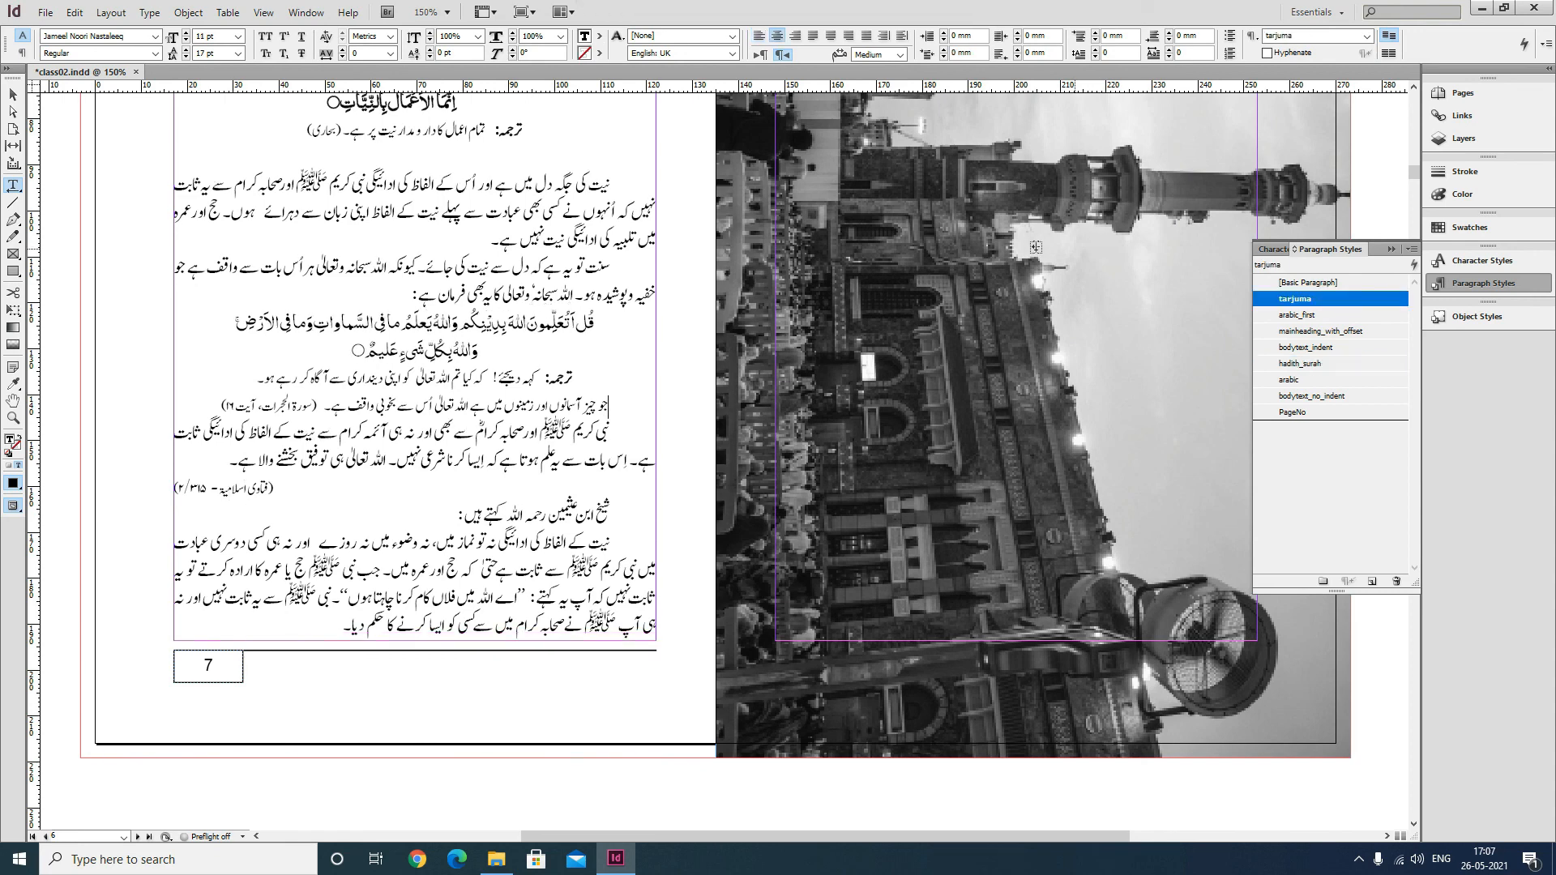
Apply the bodytext_no_indent paragraph style to the line beginning شیخ ابن عثیمین.
scroll(485, 440, down, 1)
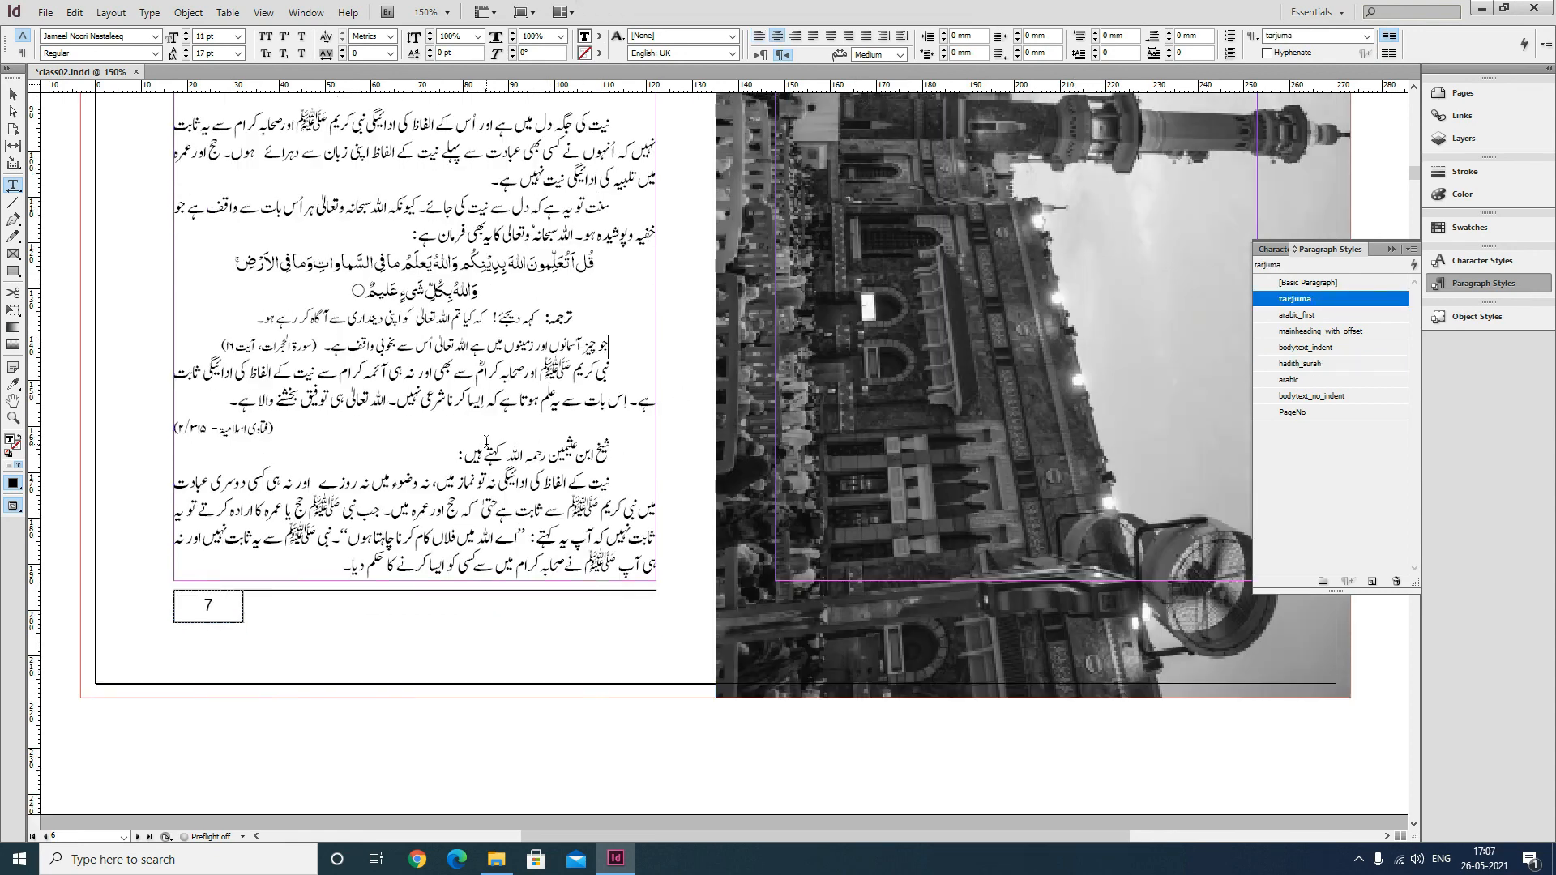
drag(452, 457, 619, 451)
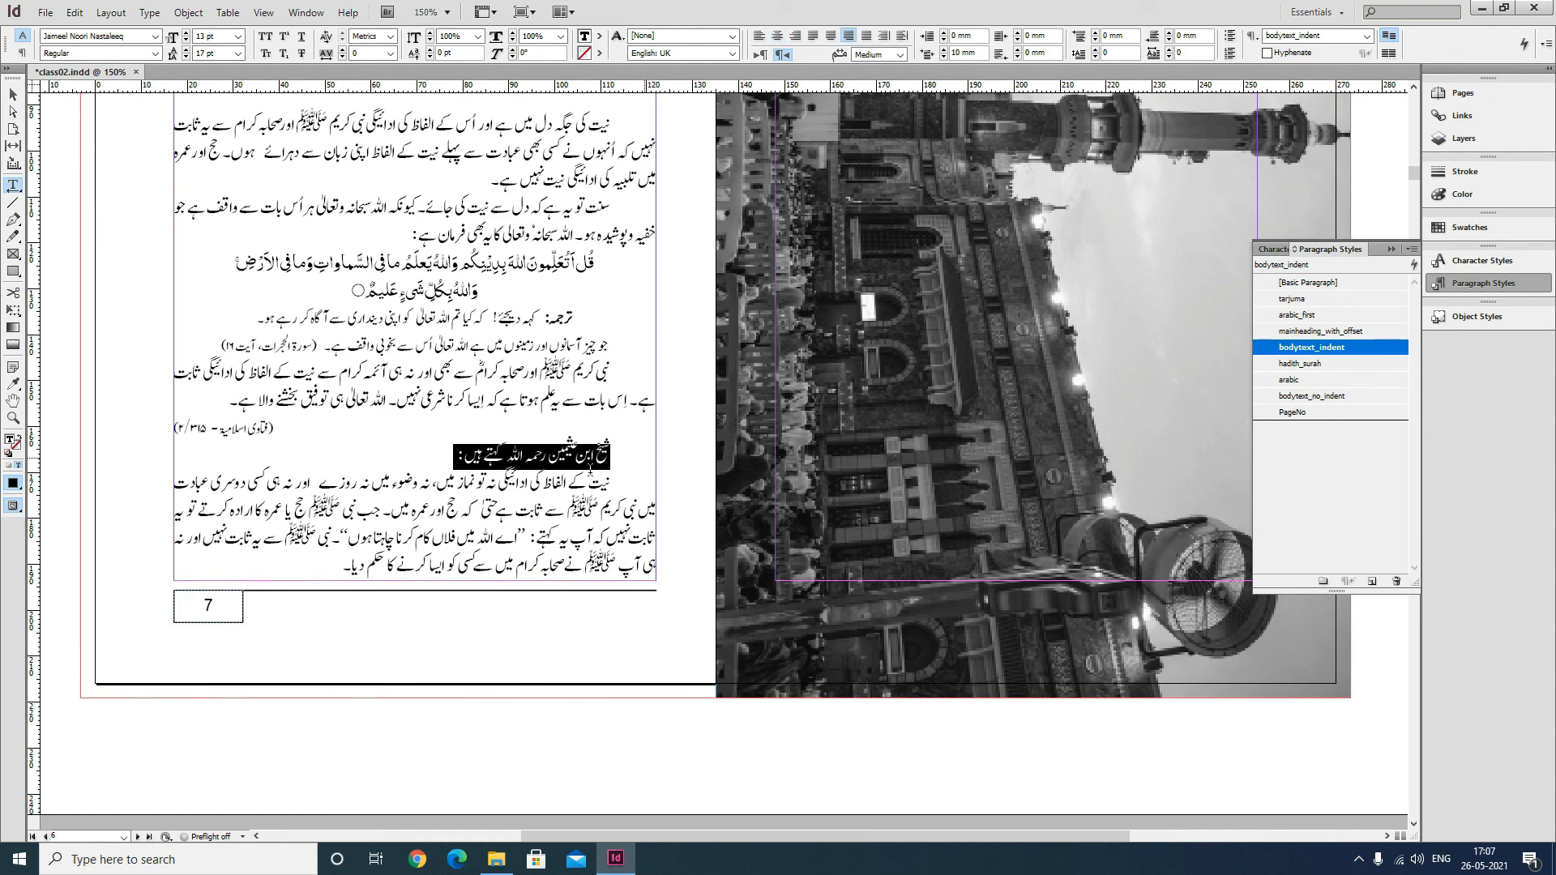
click(458, 456)
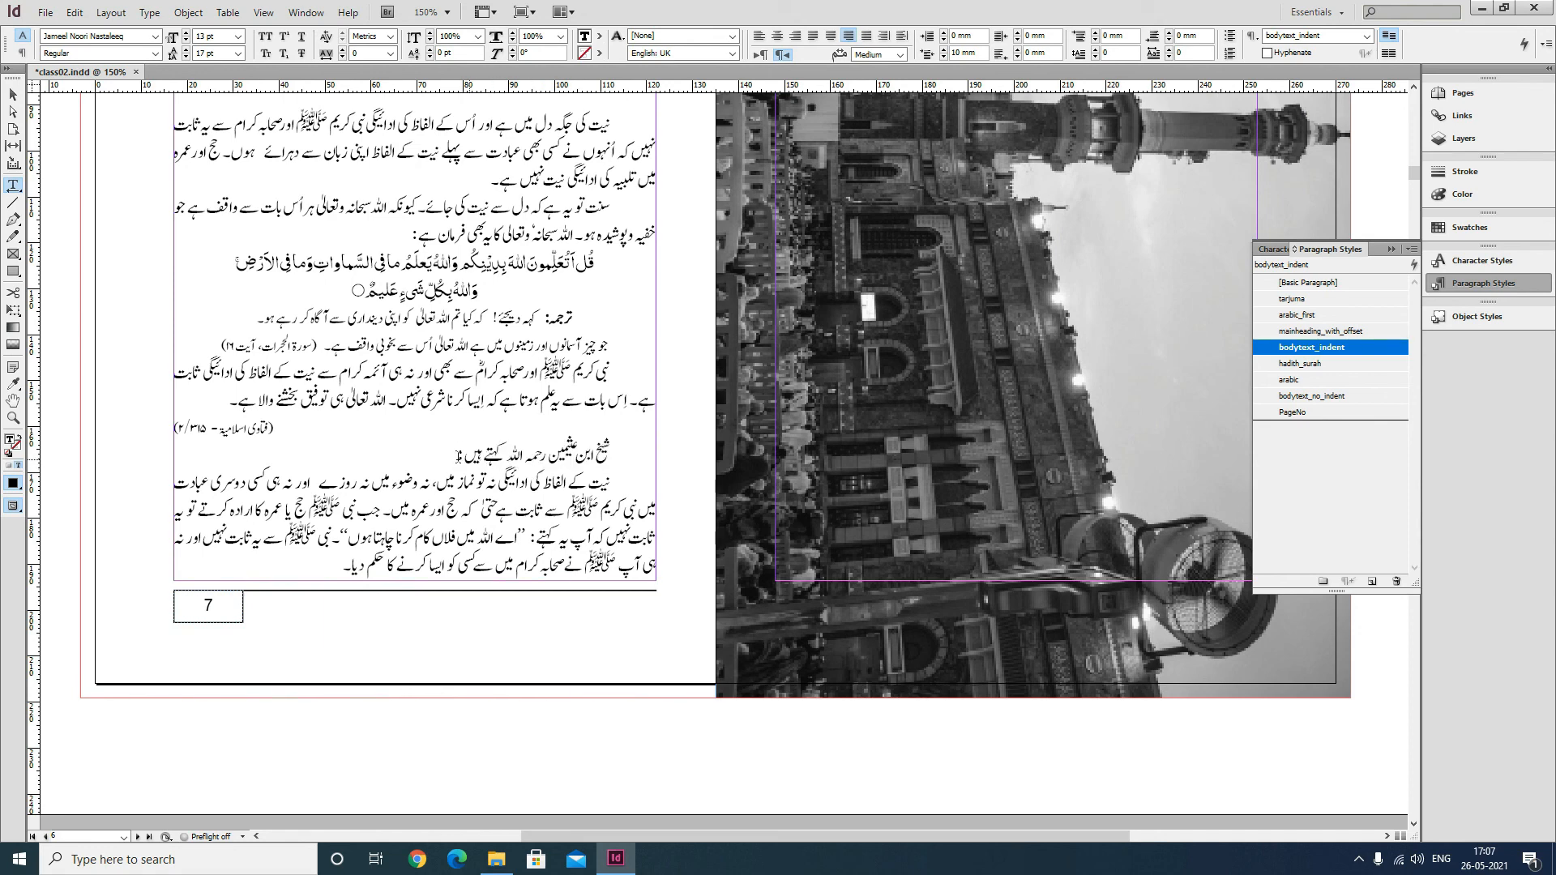
drag(456, 457, 613, 447)
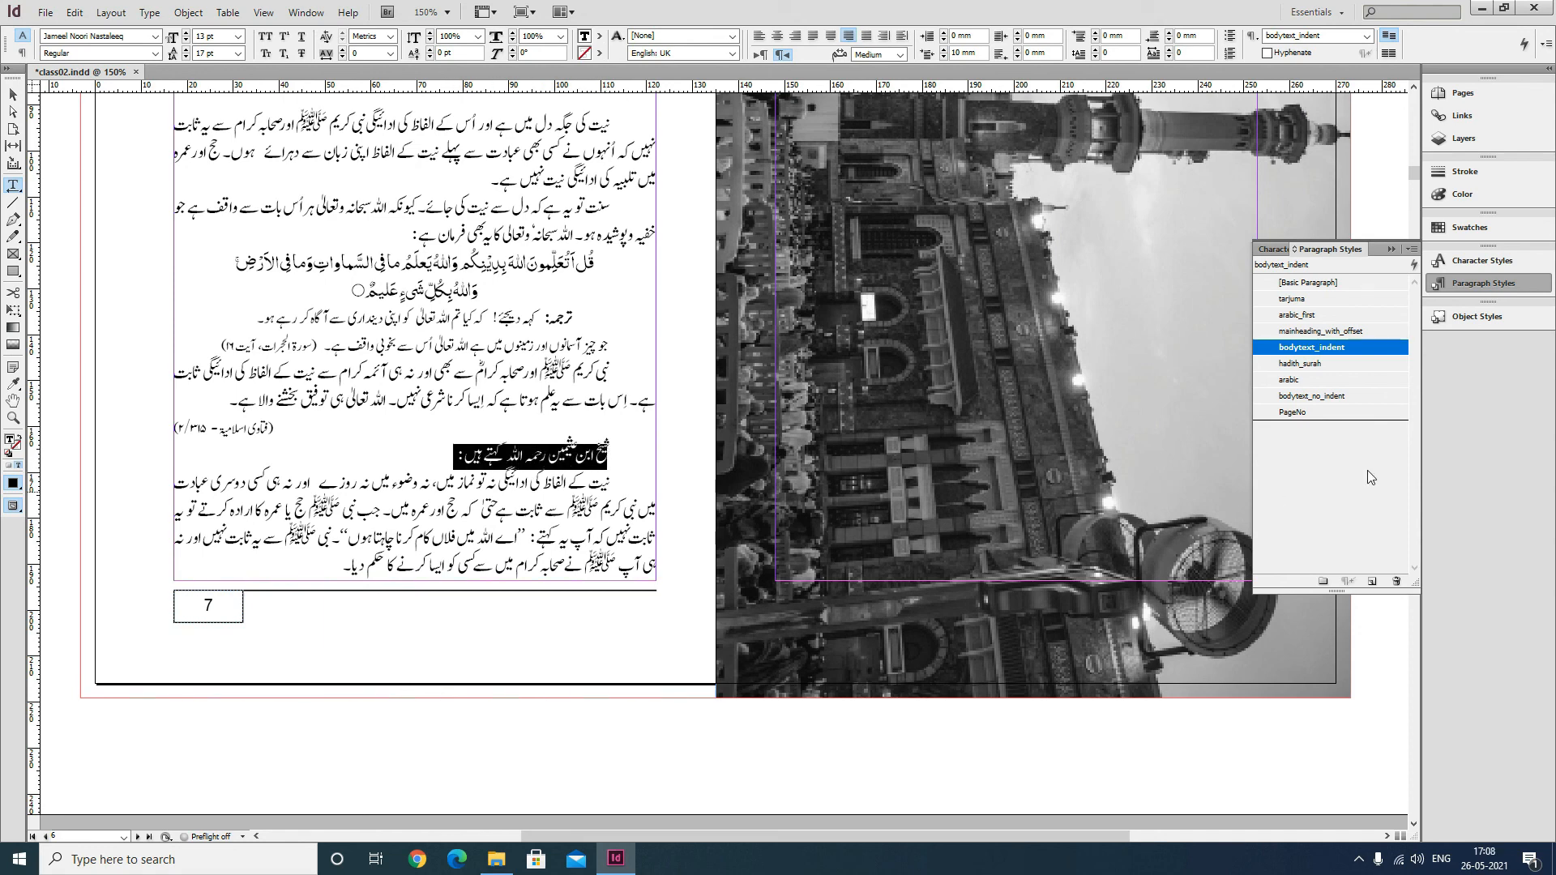
click(1307, 396)
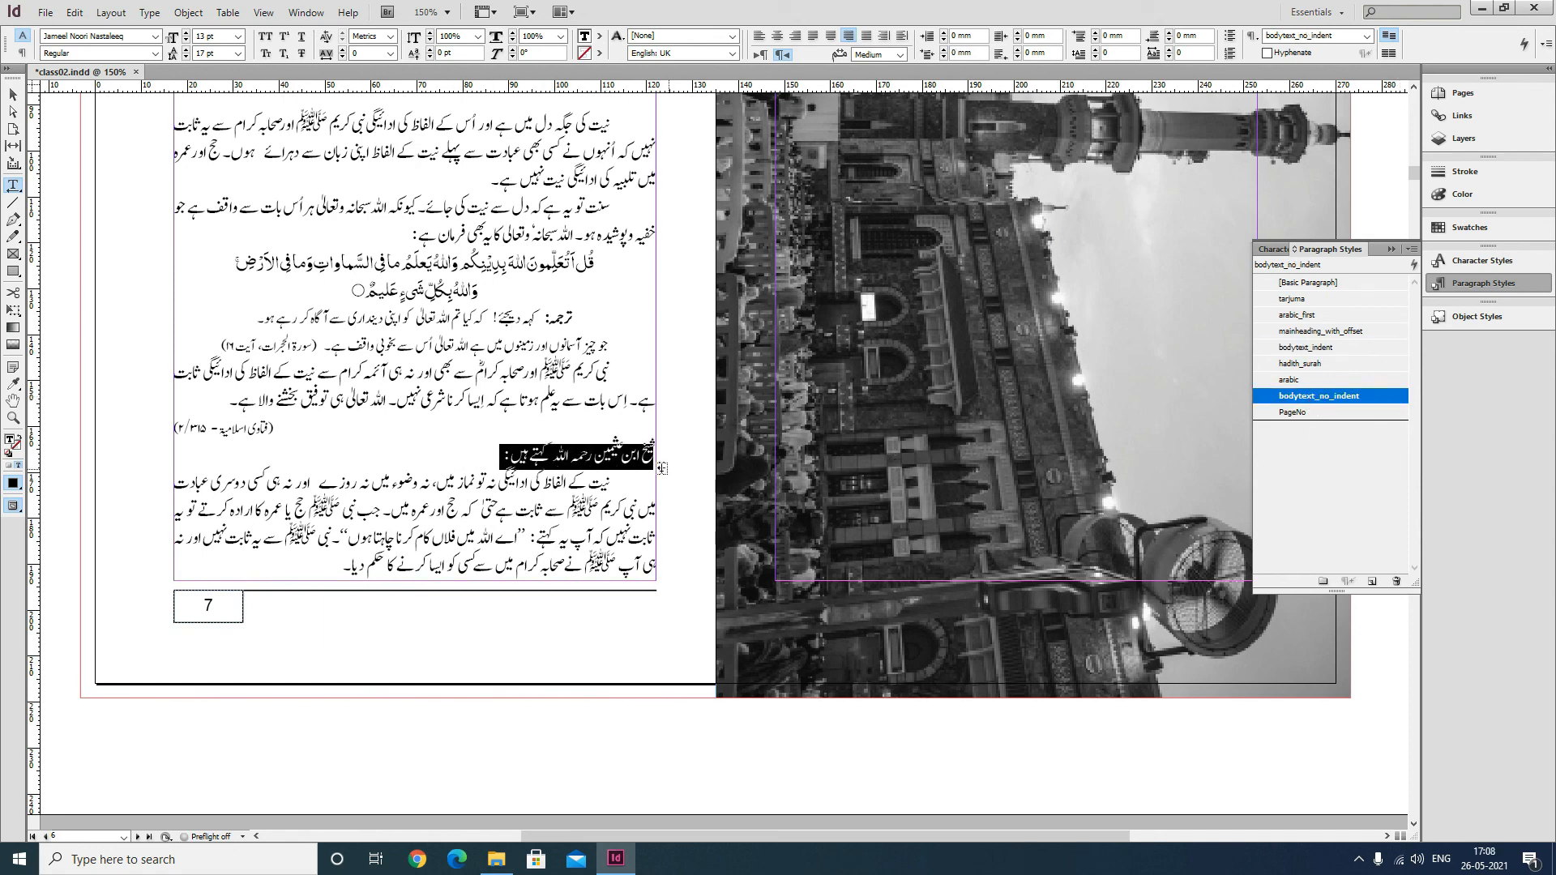
Apply the bold character style to the شیخ ابن عثیمین رحمہ اللہ کہتے ہیں heading line and save the document.
click(643, 466)
click(628, 452)
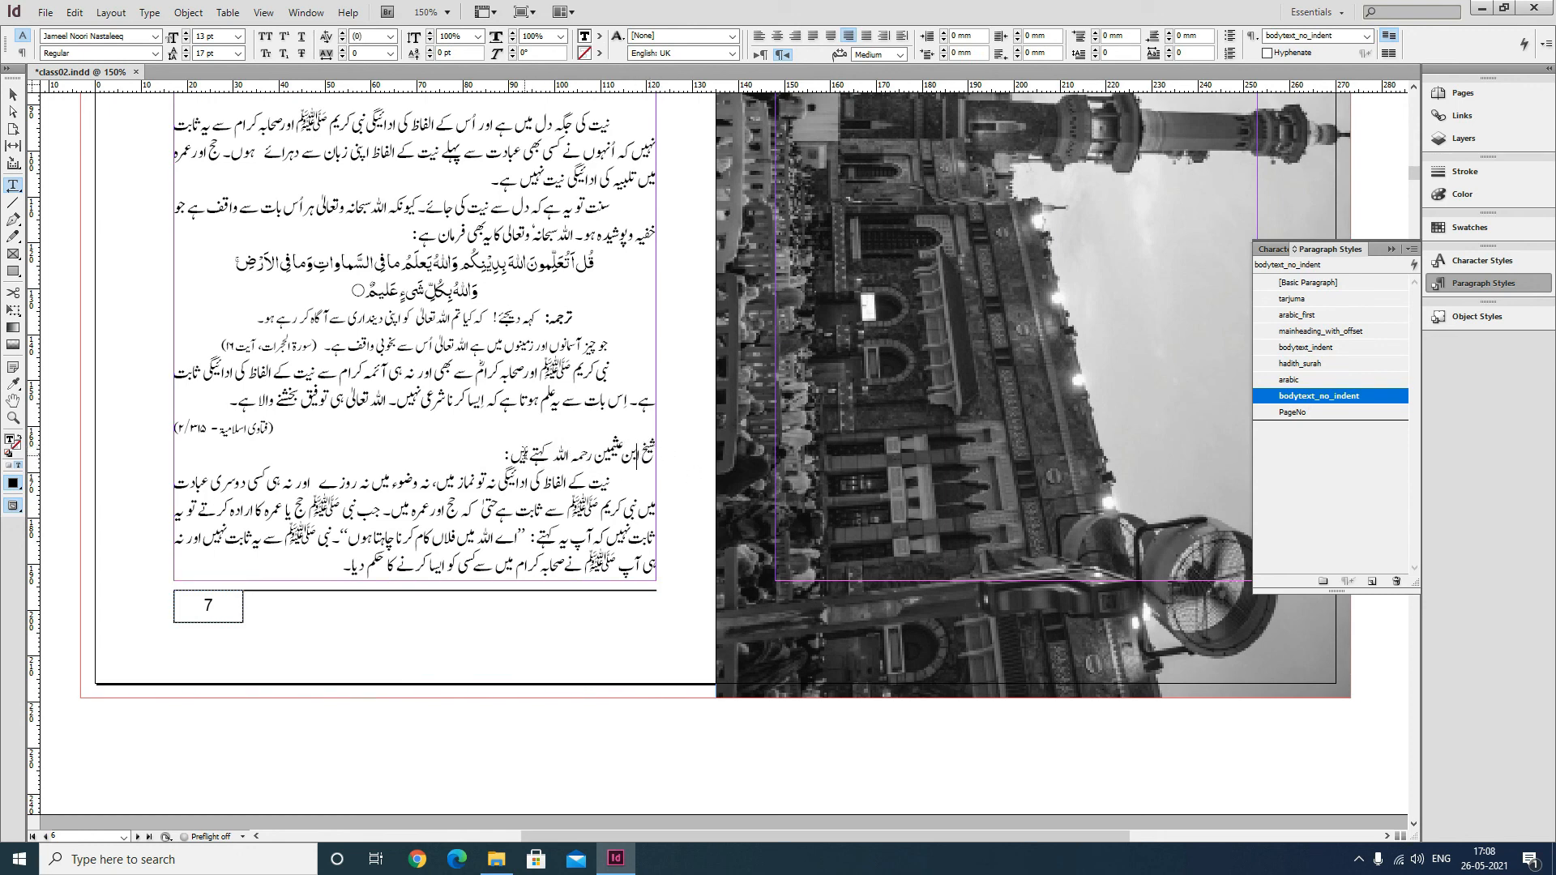
drag(493, 453, 660, 454)
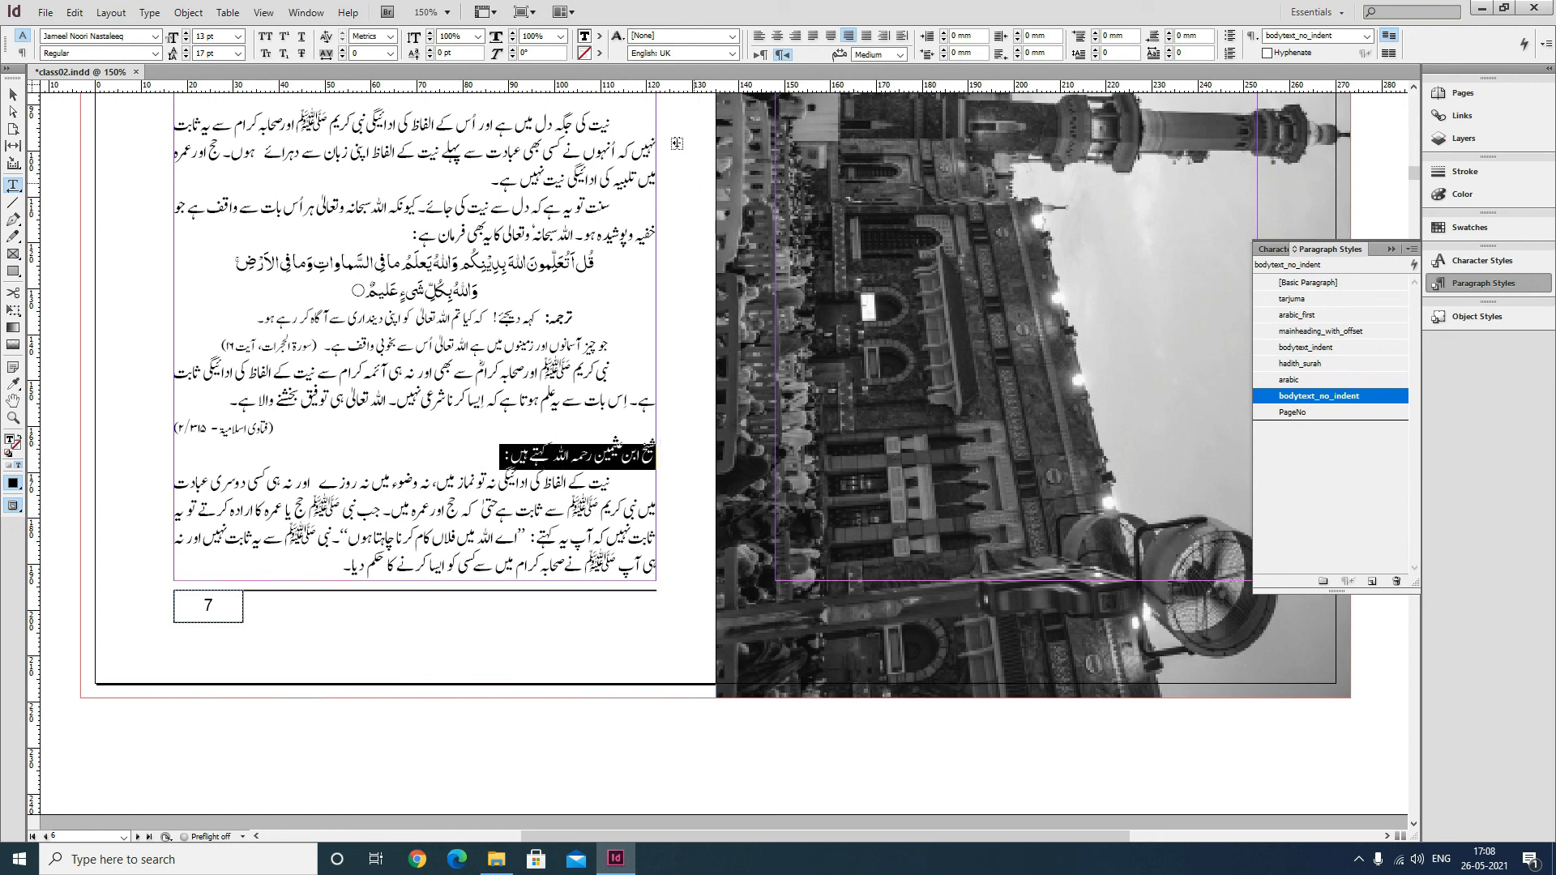
click(665, 34)
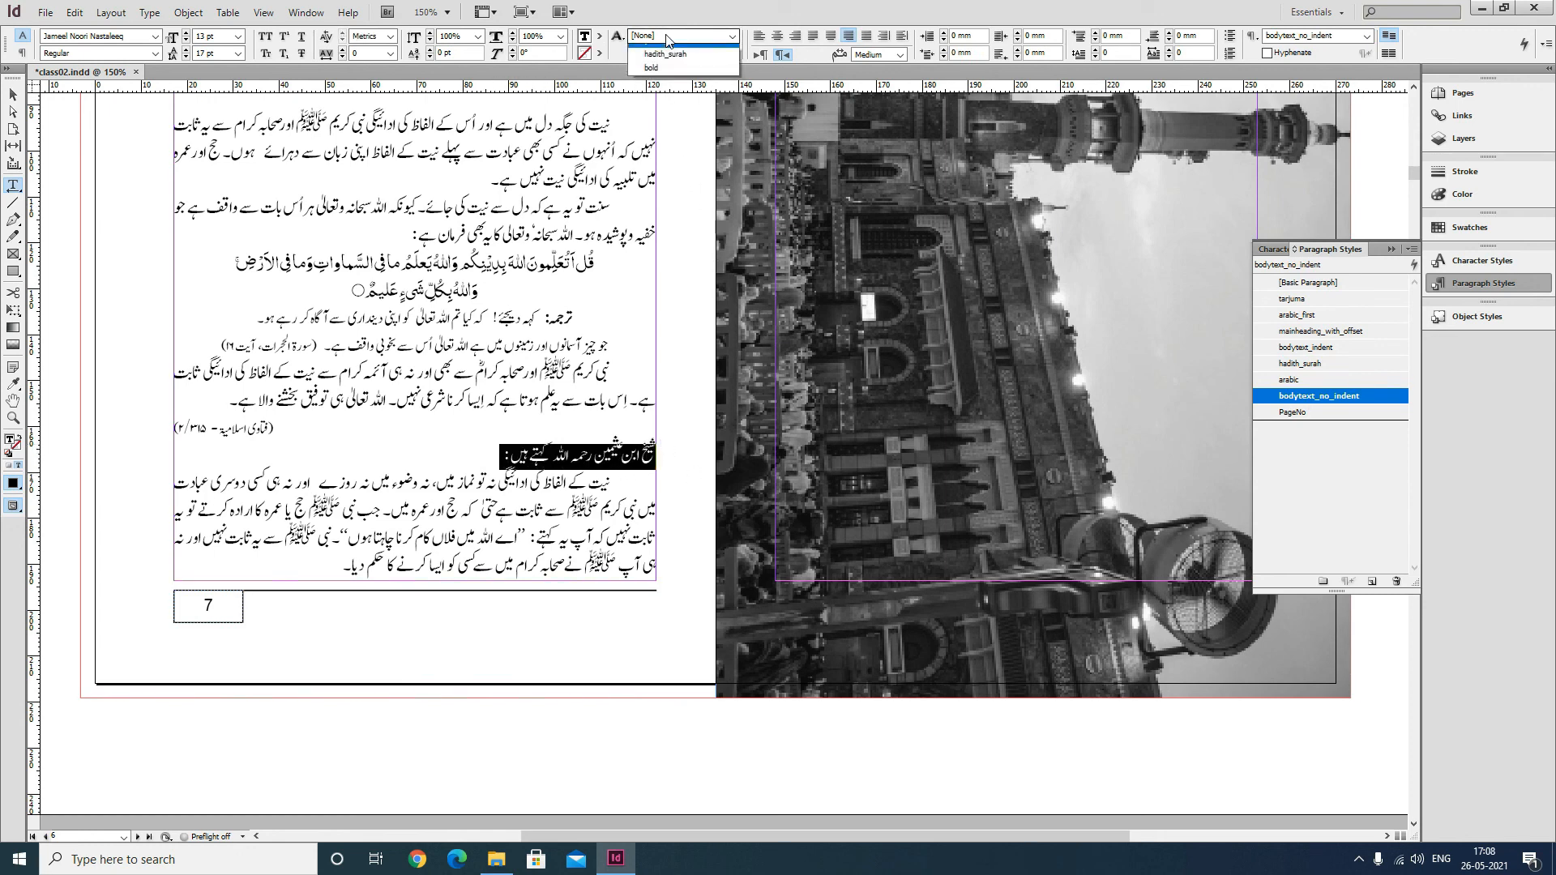
click(672, 78)
click(517, 483)
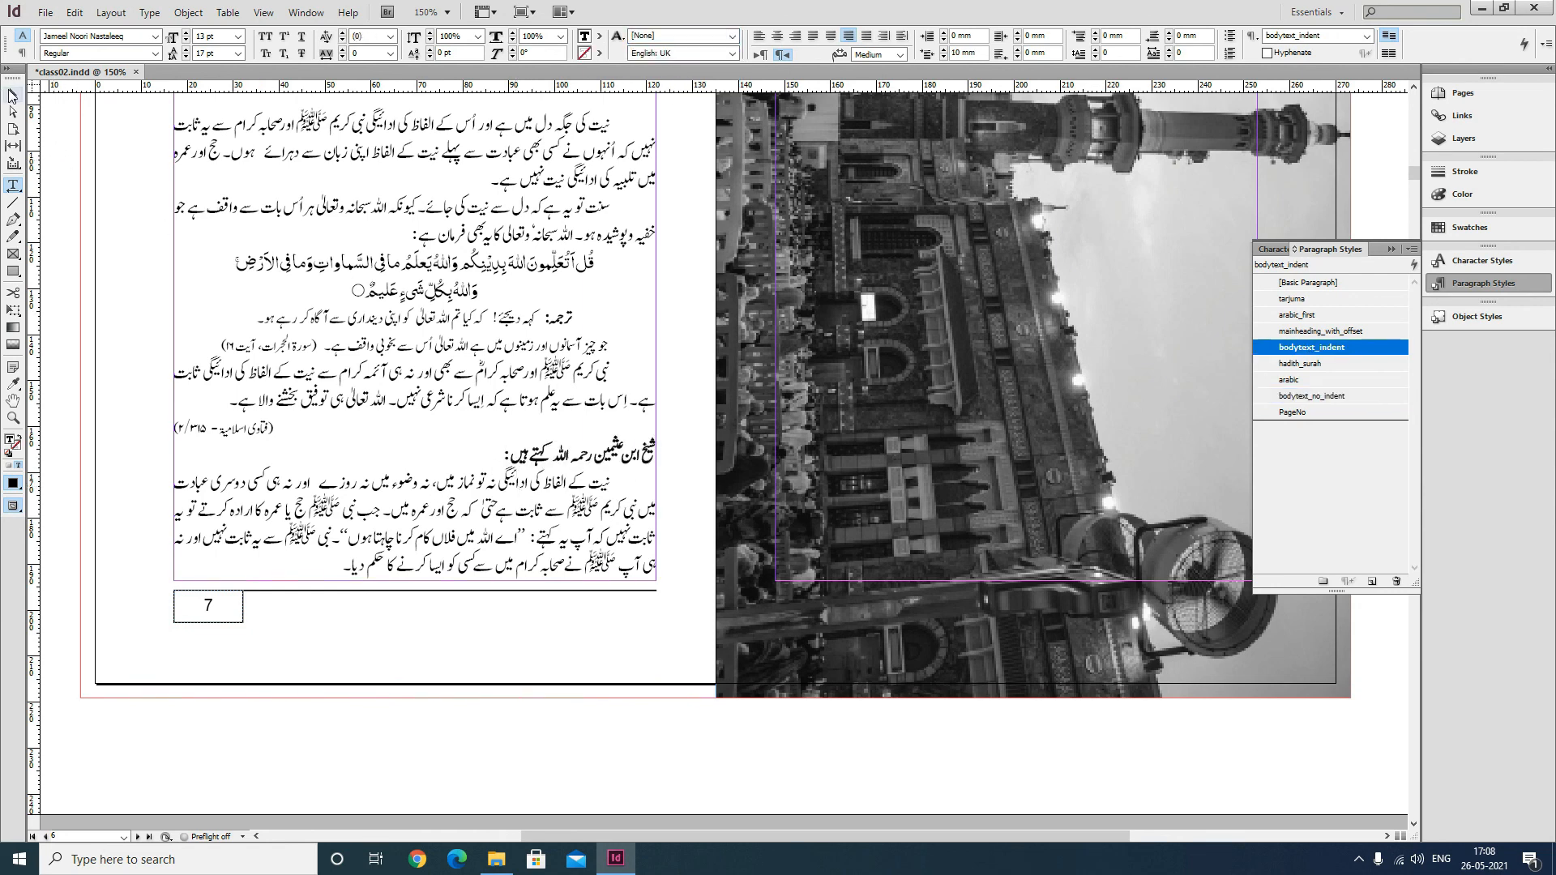
key(Escape)
key(ctrl+s)
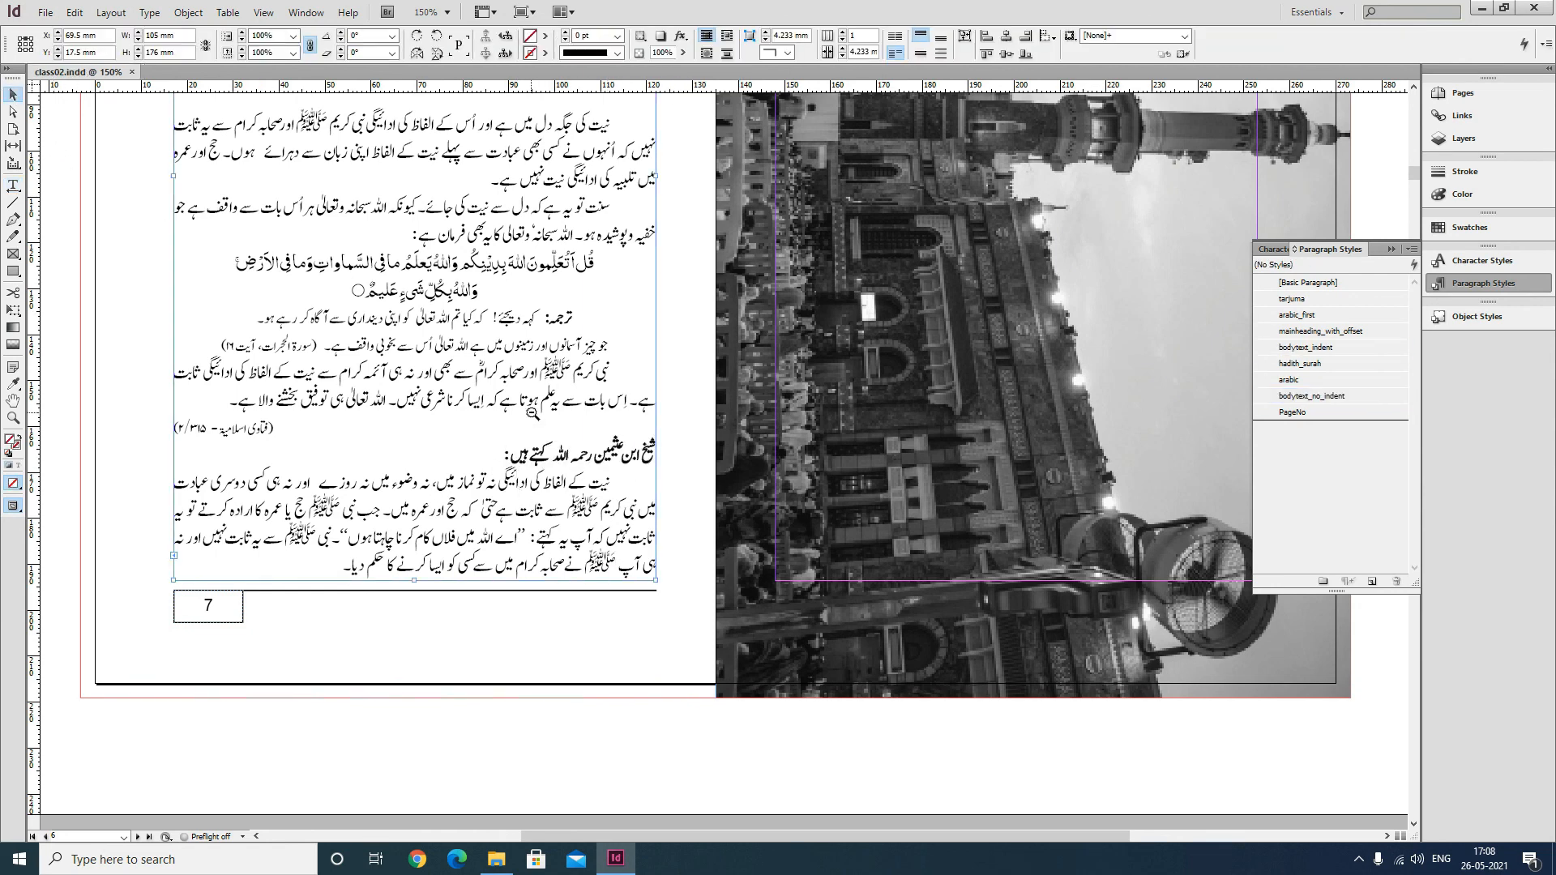
Place a kaaba_panorama image in a frame about 138 x 46 mm across the top of the page.
key(ctrl+minus)
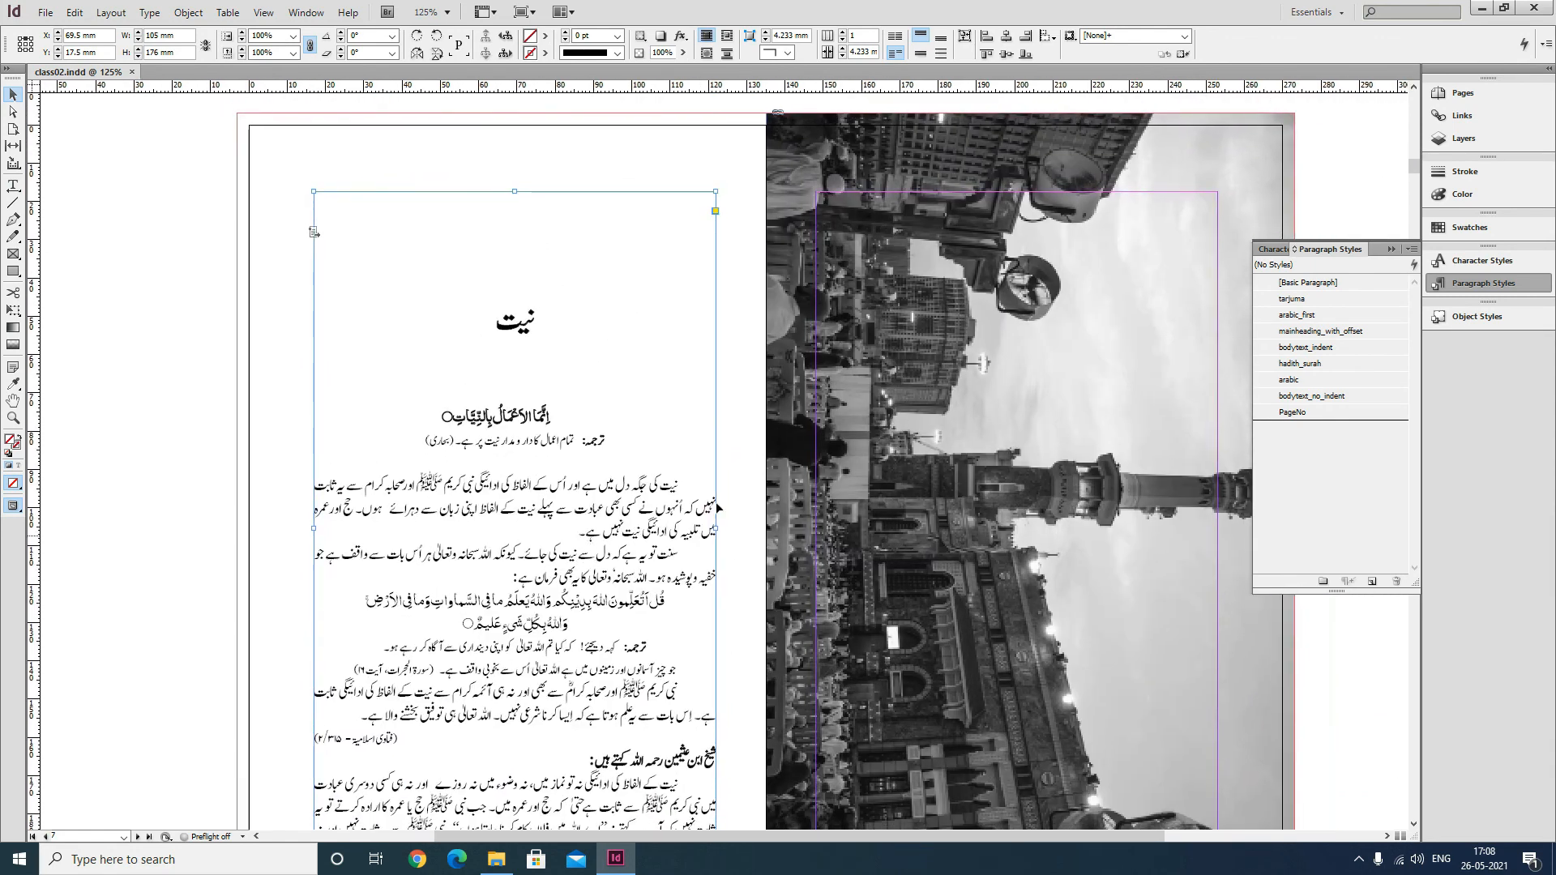
click(613, 151)
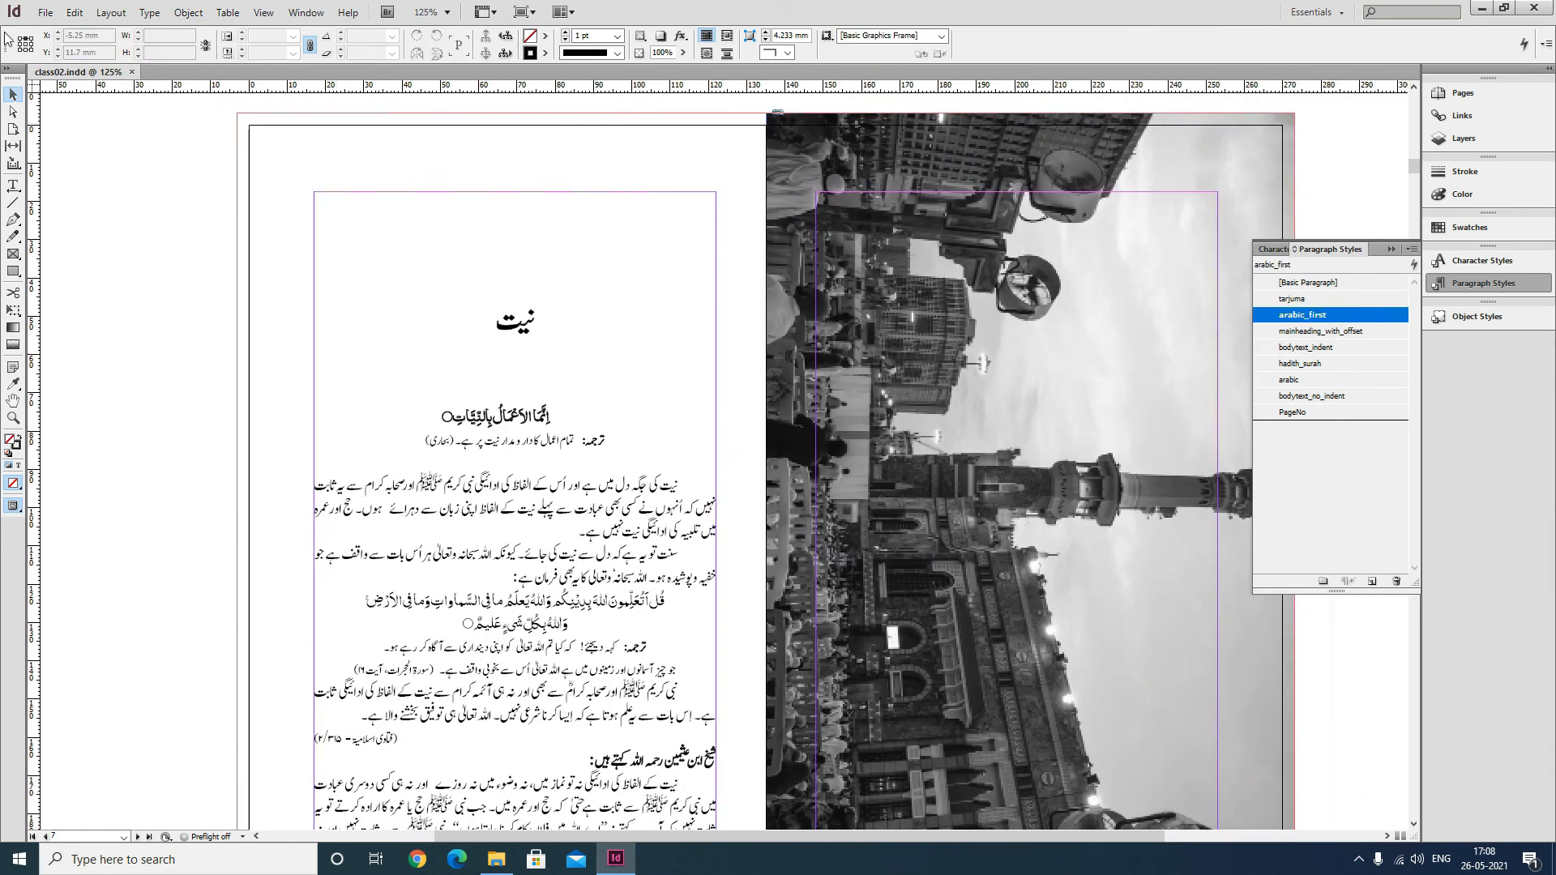
click(46, 12)
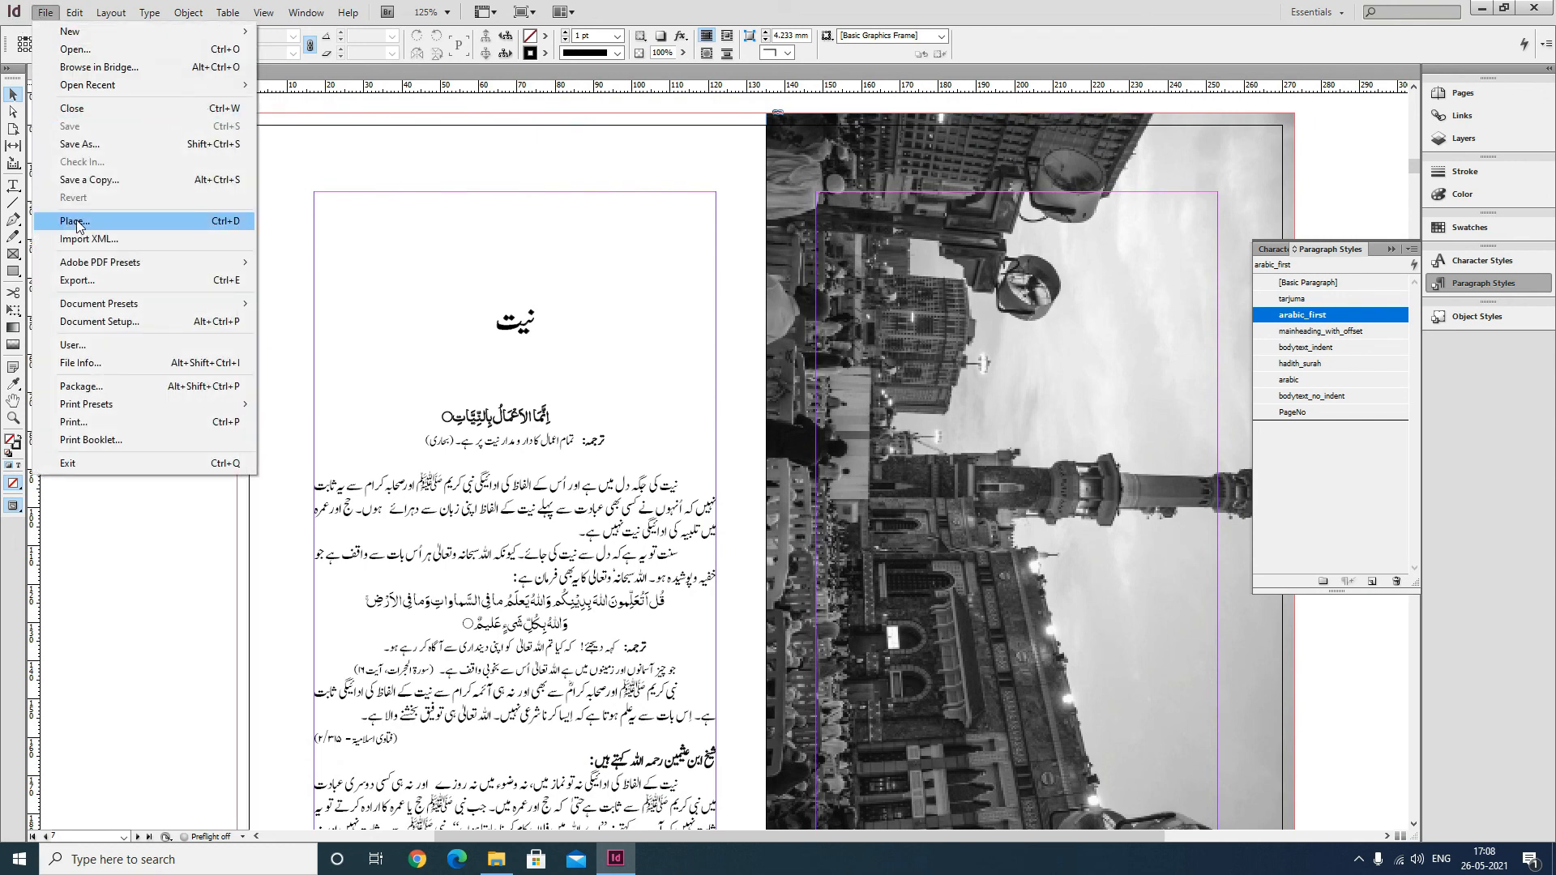
click(357, 172)
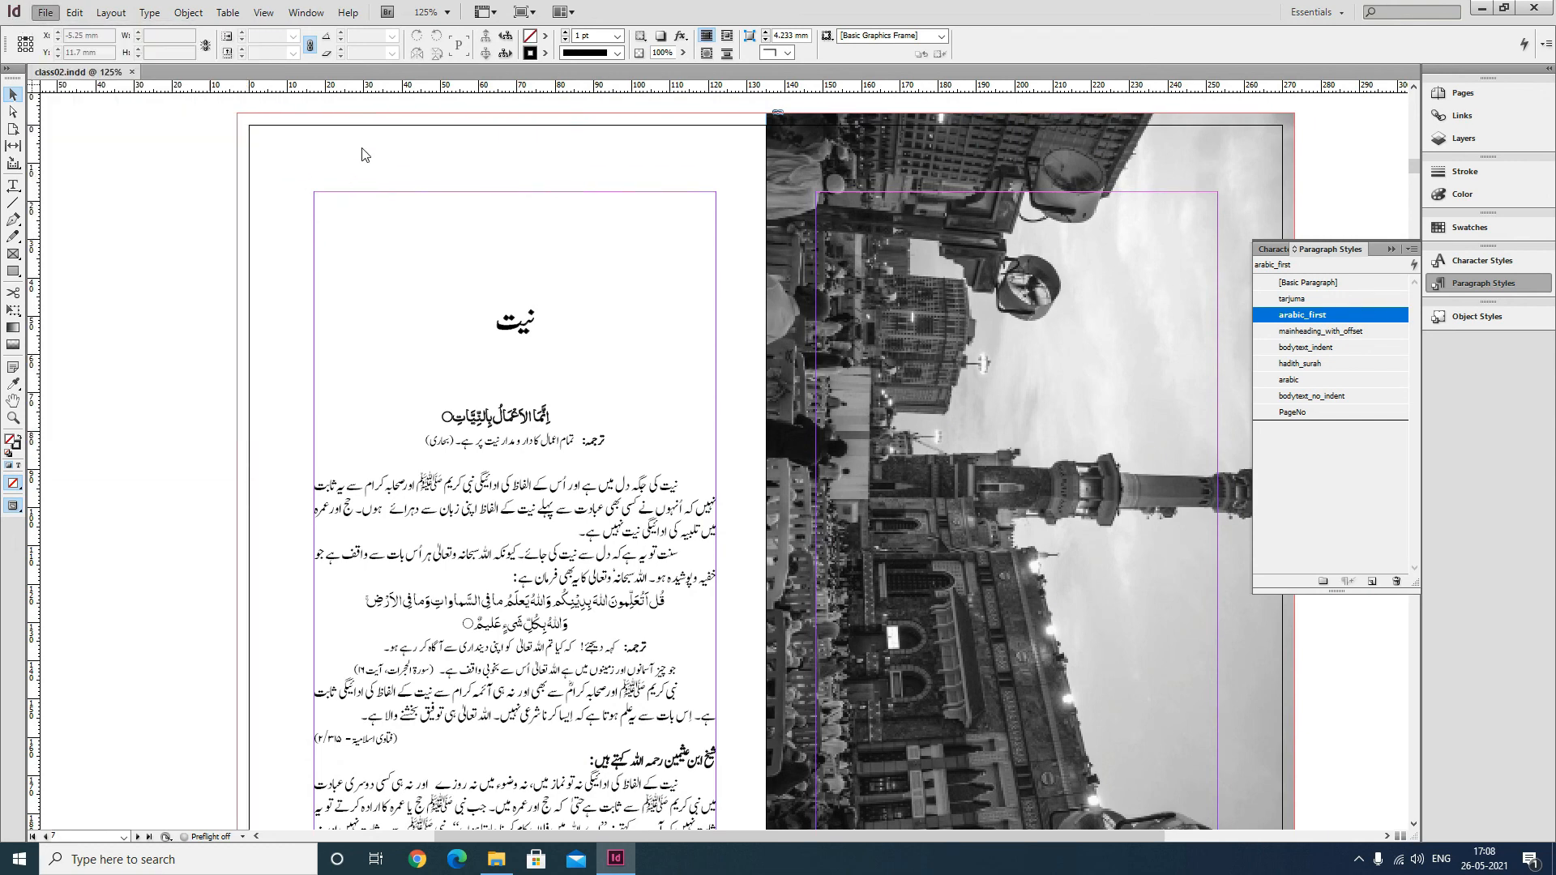
key(ctrl+d)
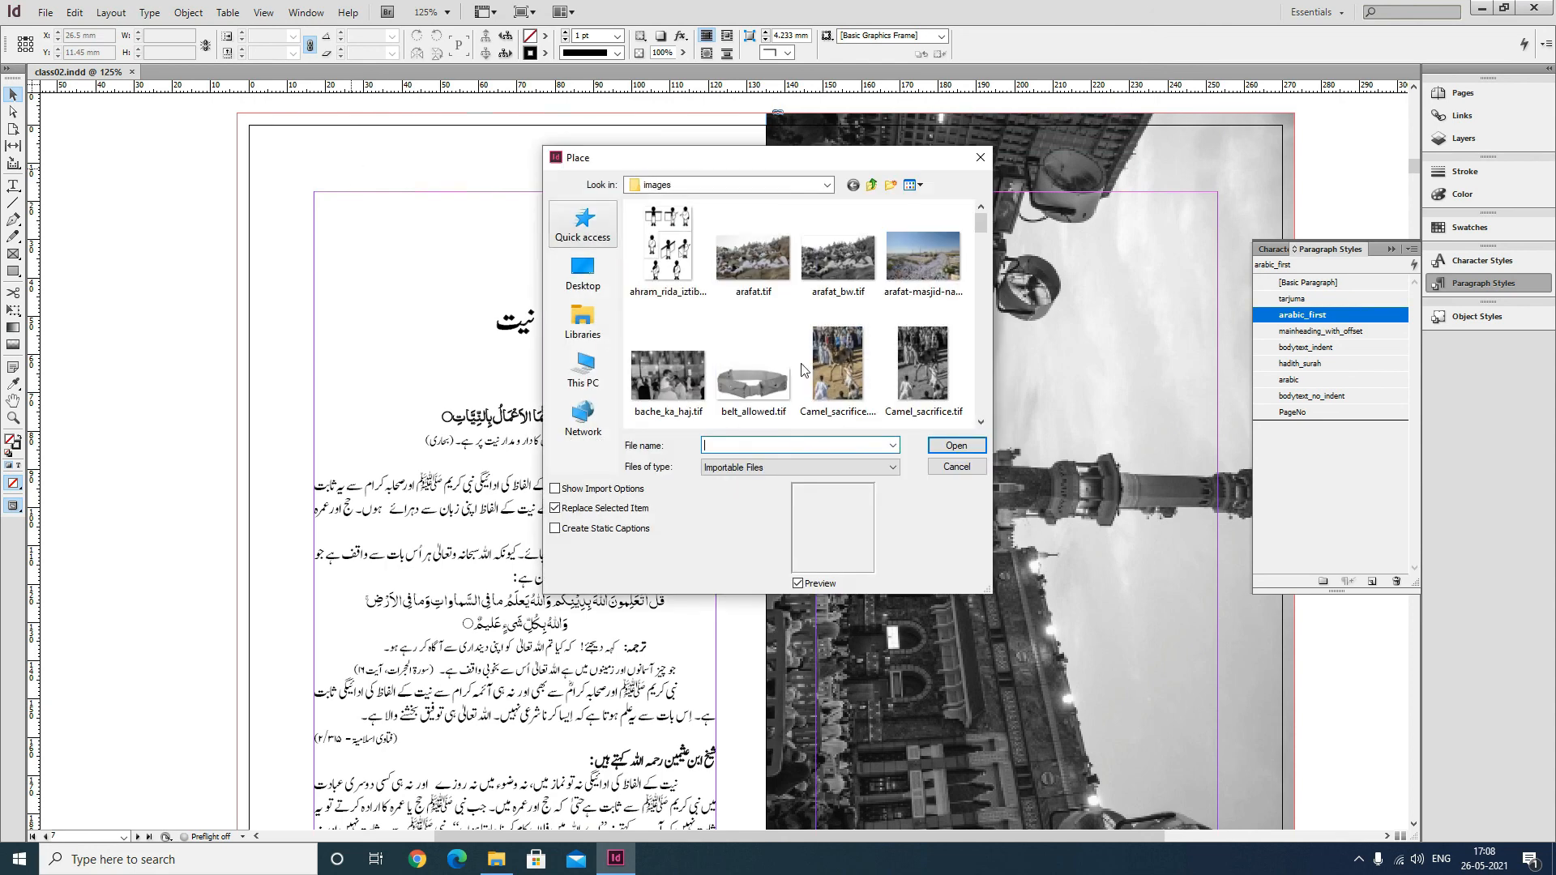
scroll(922, 324, down, 5)
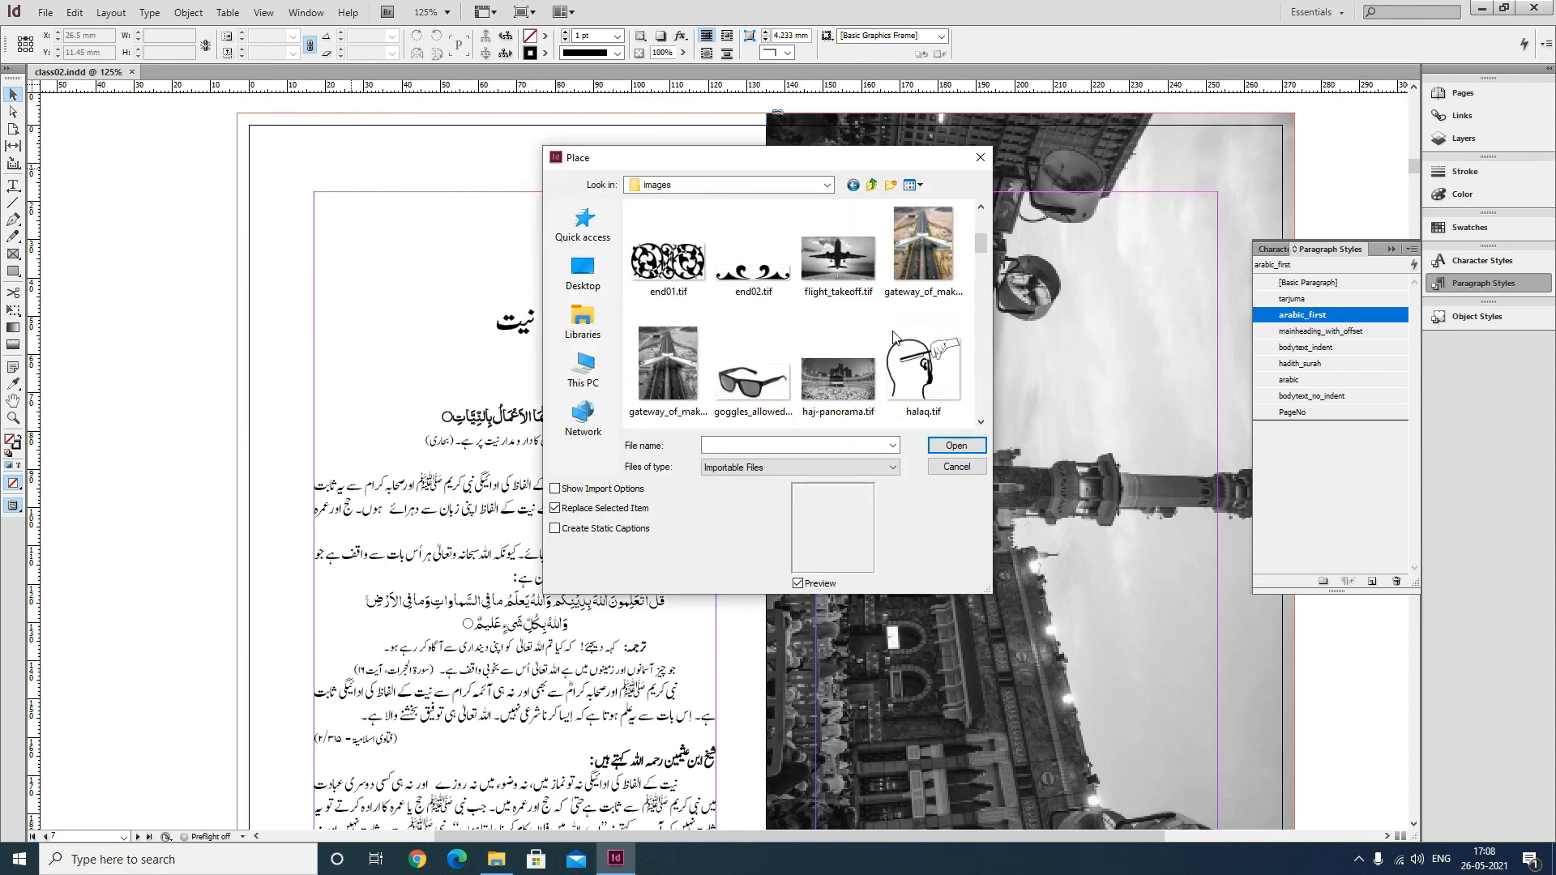
scroll(894, 335, down, 5)
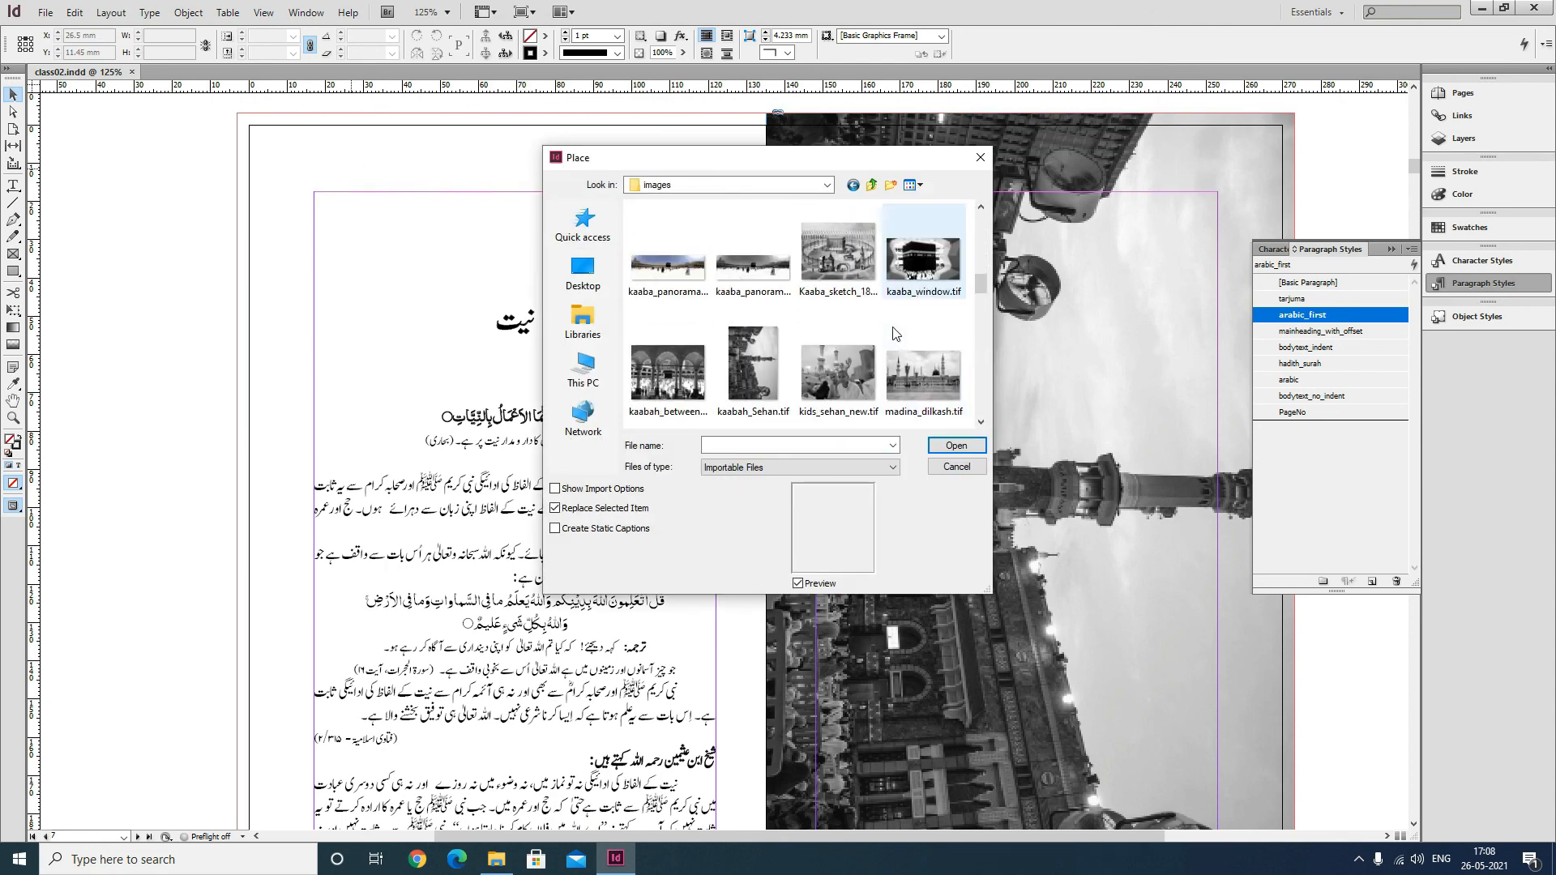
double_click(763, 279)
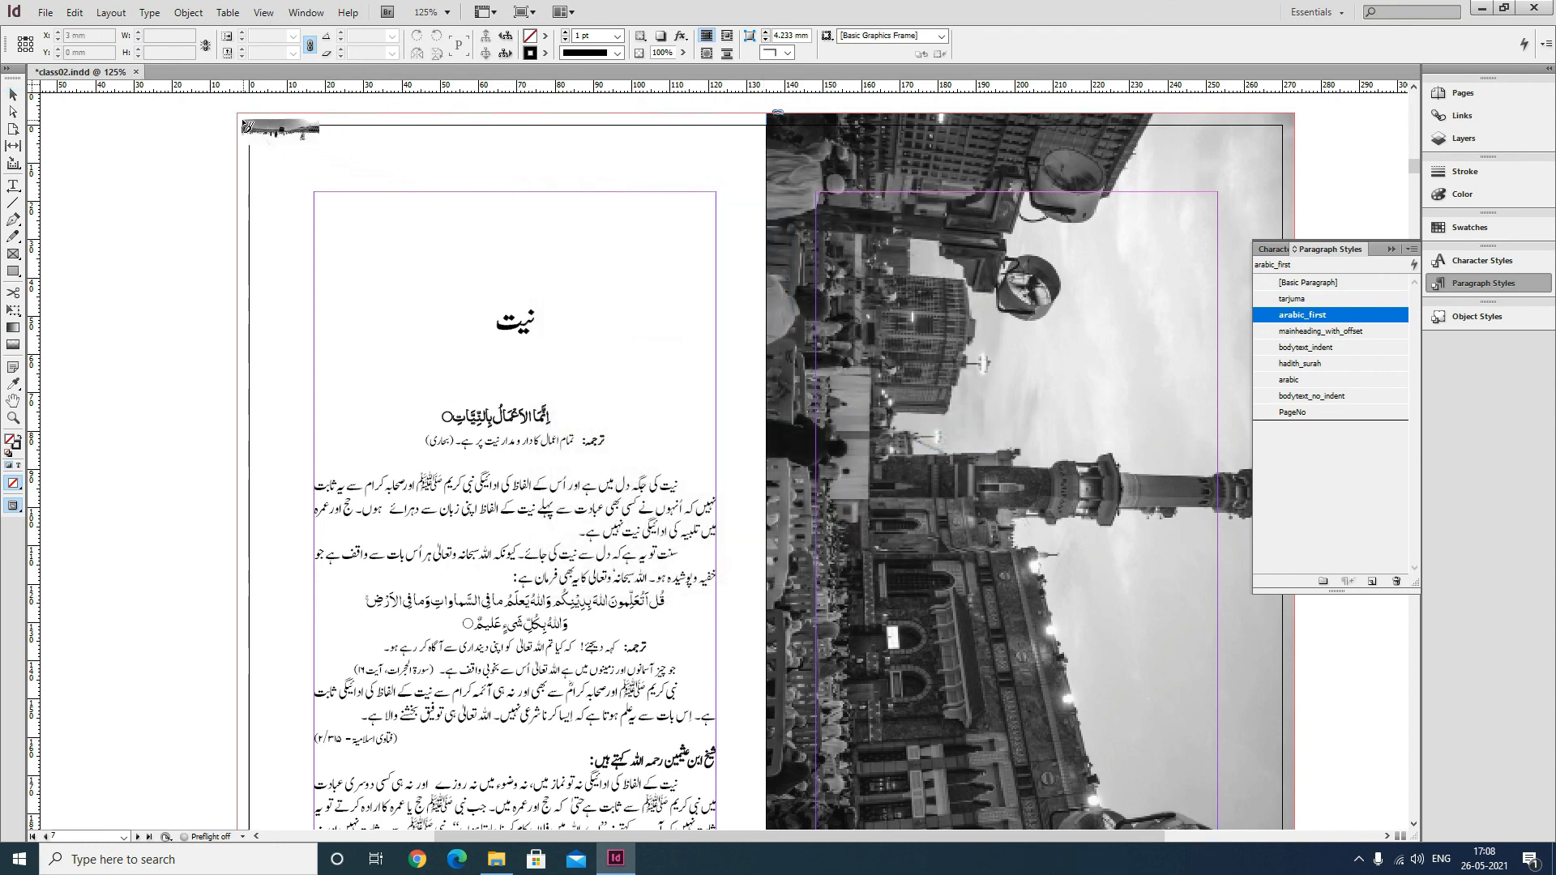
drag(238, 115, 766, 288)
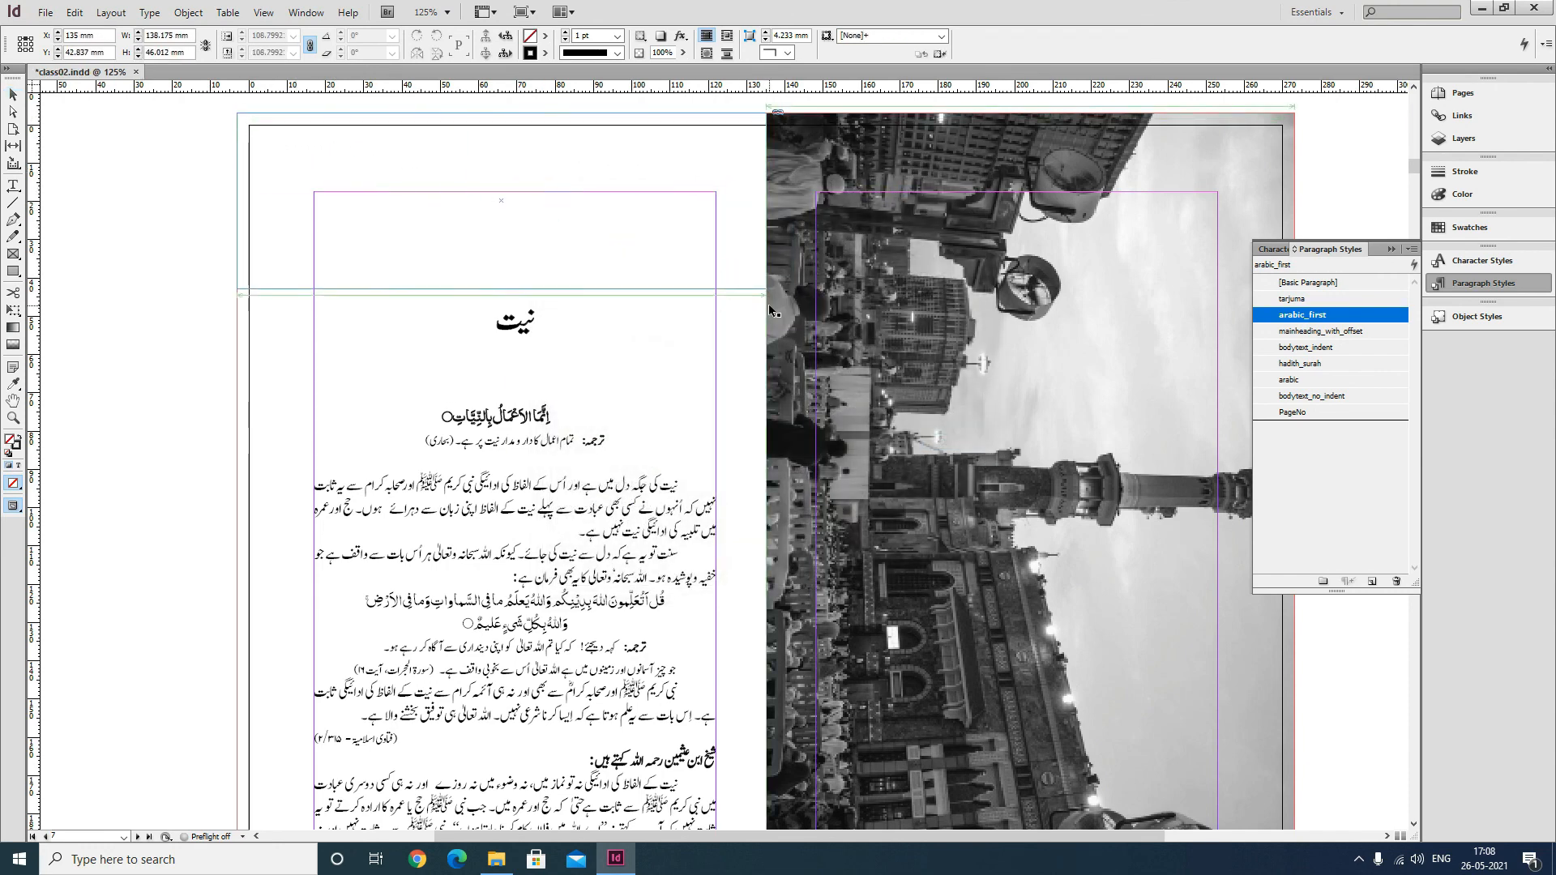
Zoom in on the spread and preview the page with its header image in presentation mode.
click(288, 348)
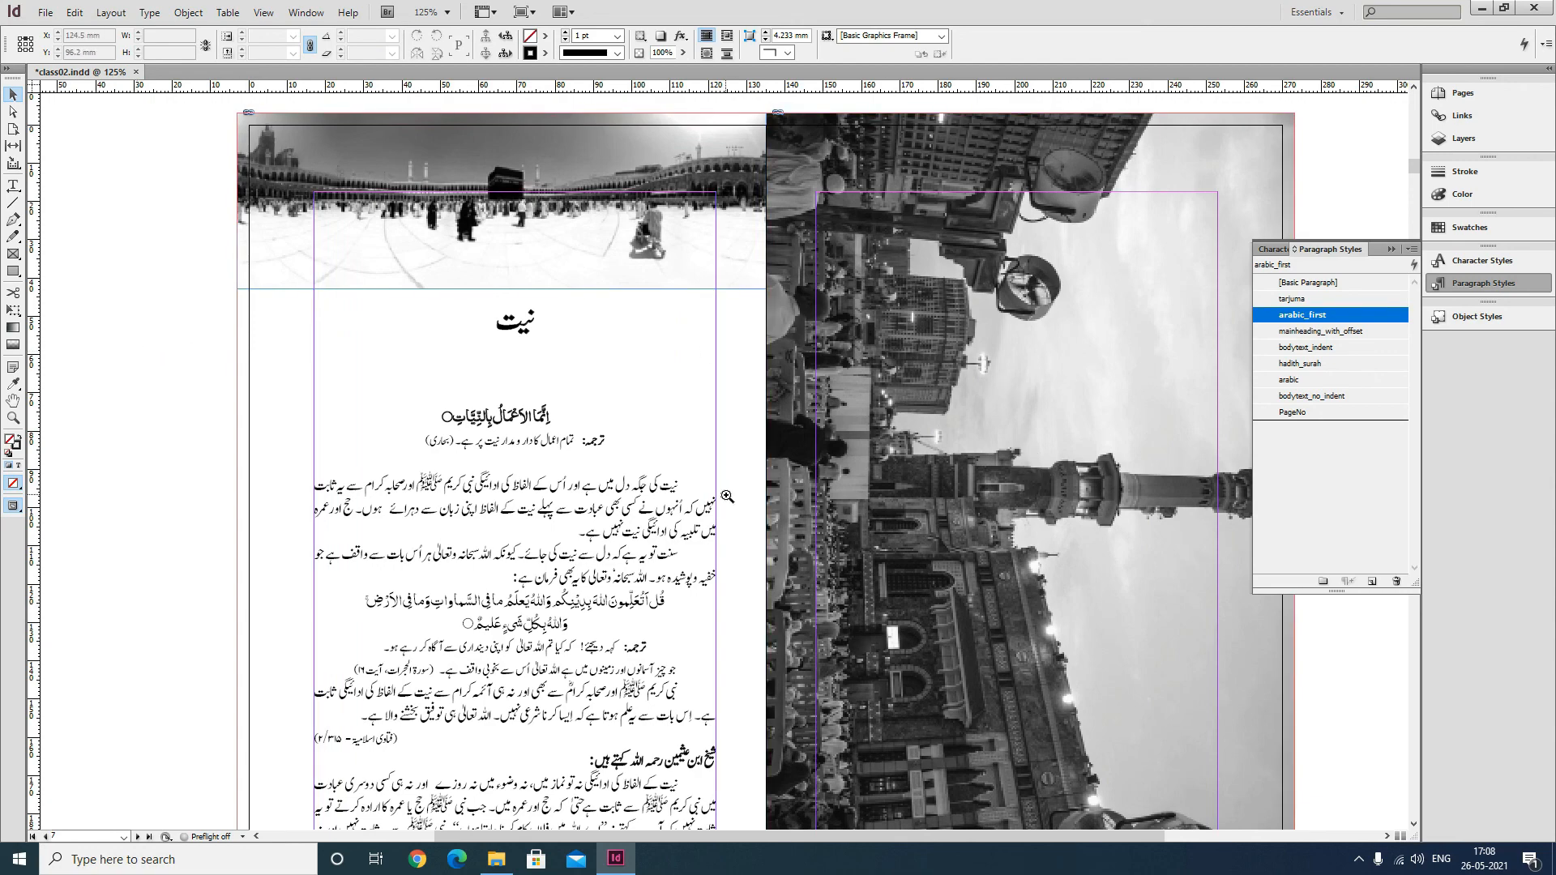
ctrl+alt+click(646, 441)
ctrl+alt+click(645, 440)
drag(989, 452, 916, 405)
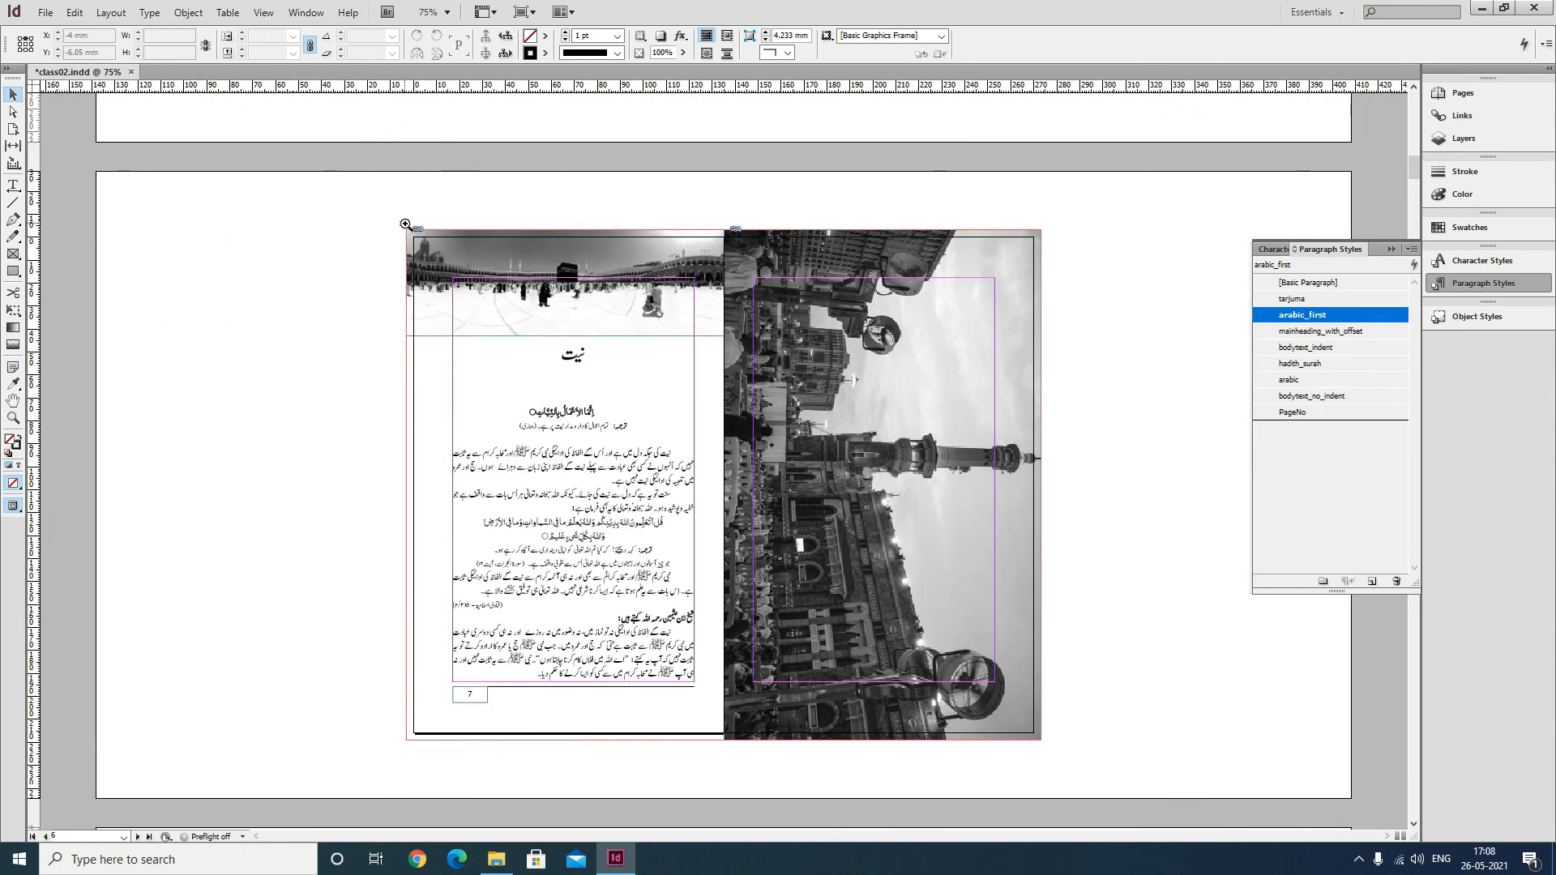
drag(405, 224, 1047, 741)
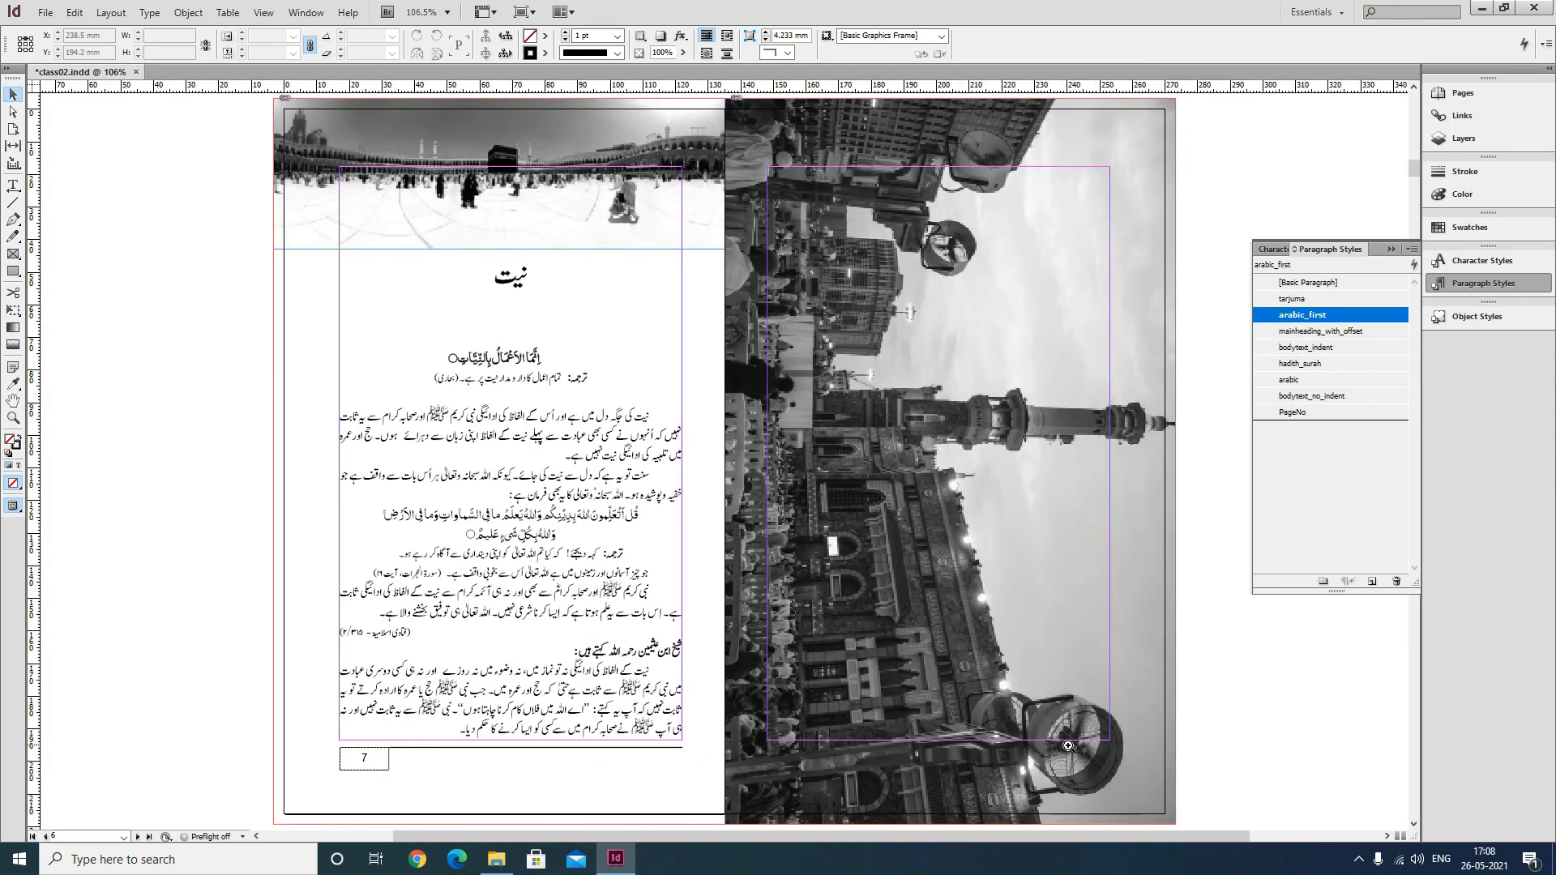
key(shift+w)
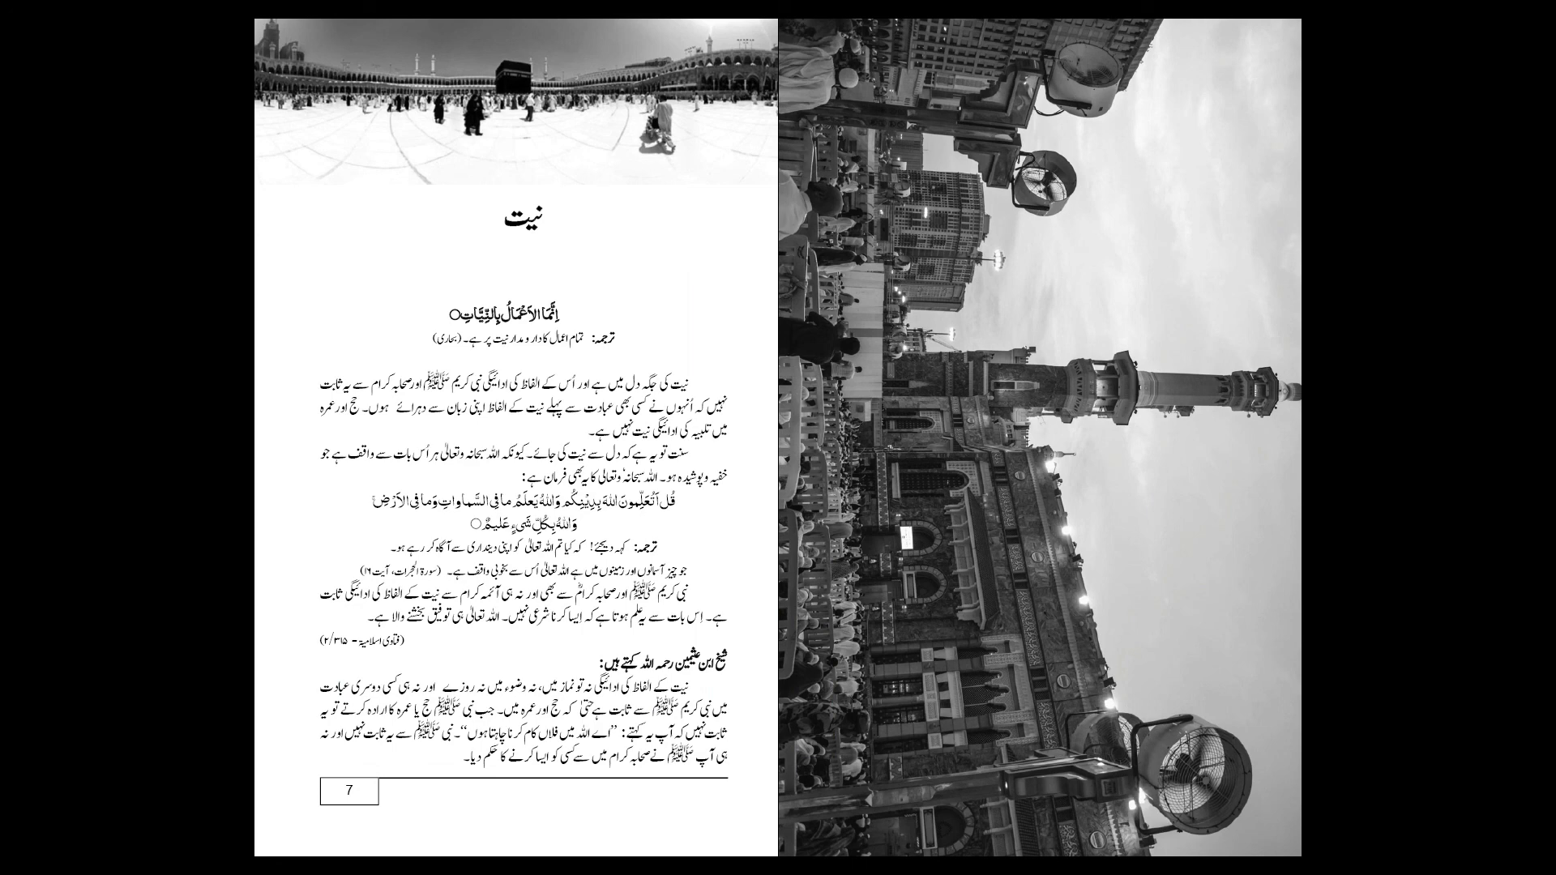
key(Escape)
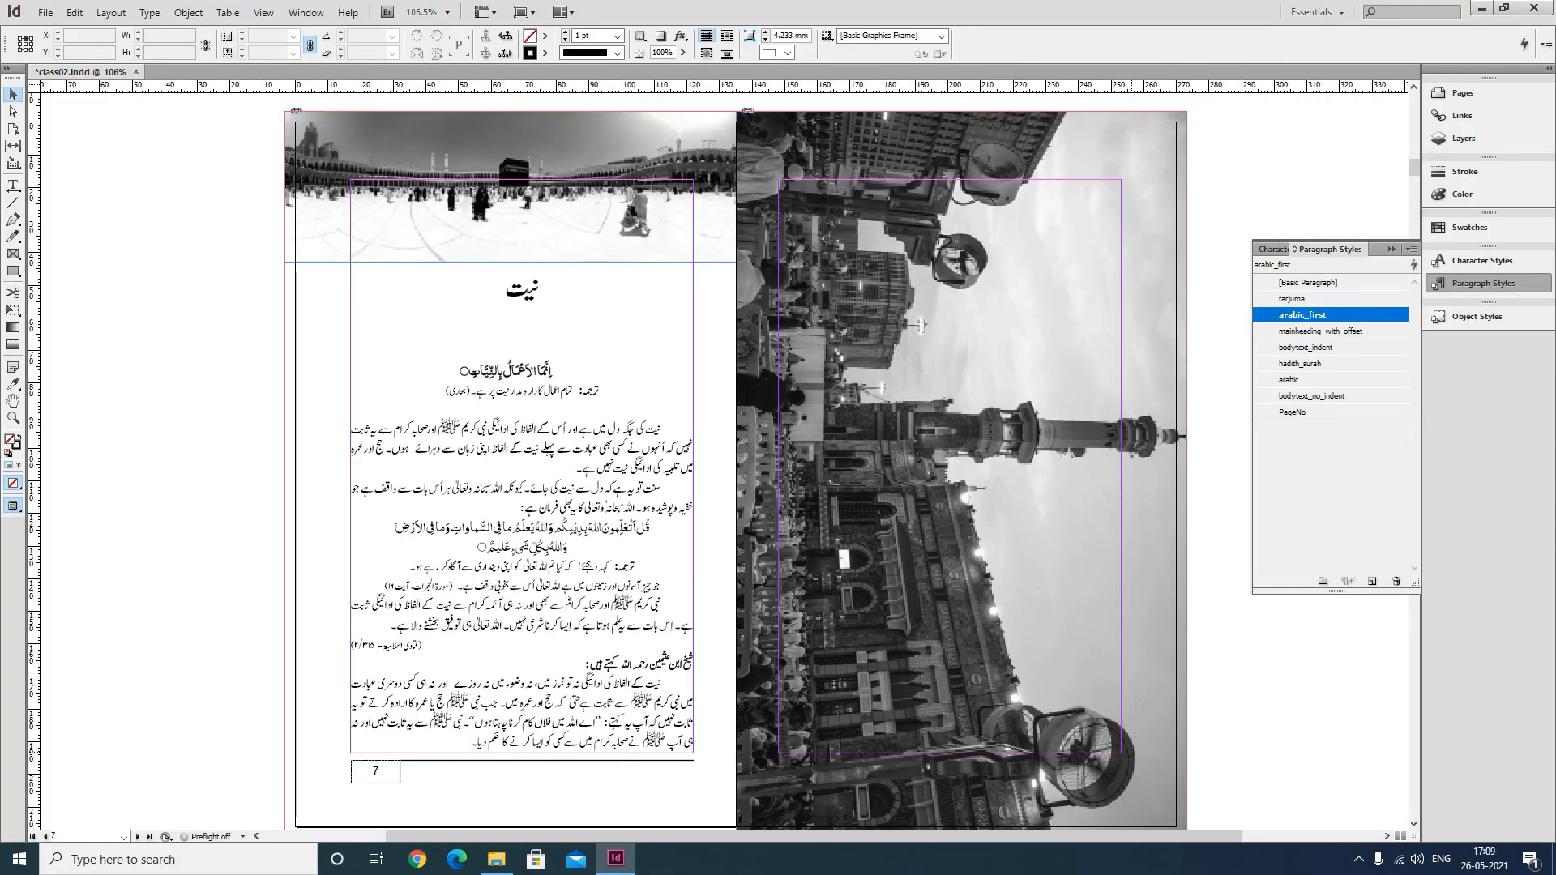
Save the document and move down to the next spread of text pages.
key(ctrl+s)
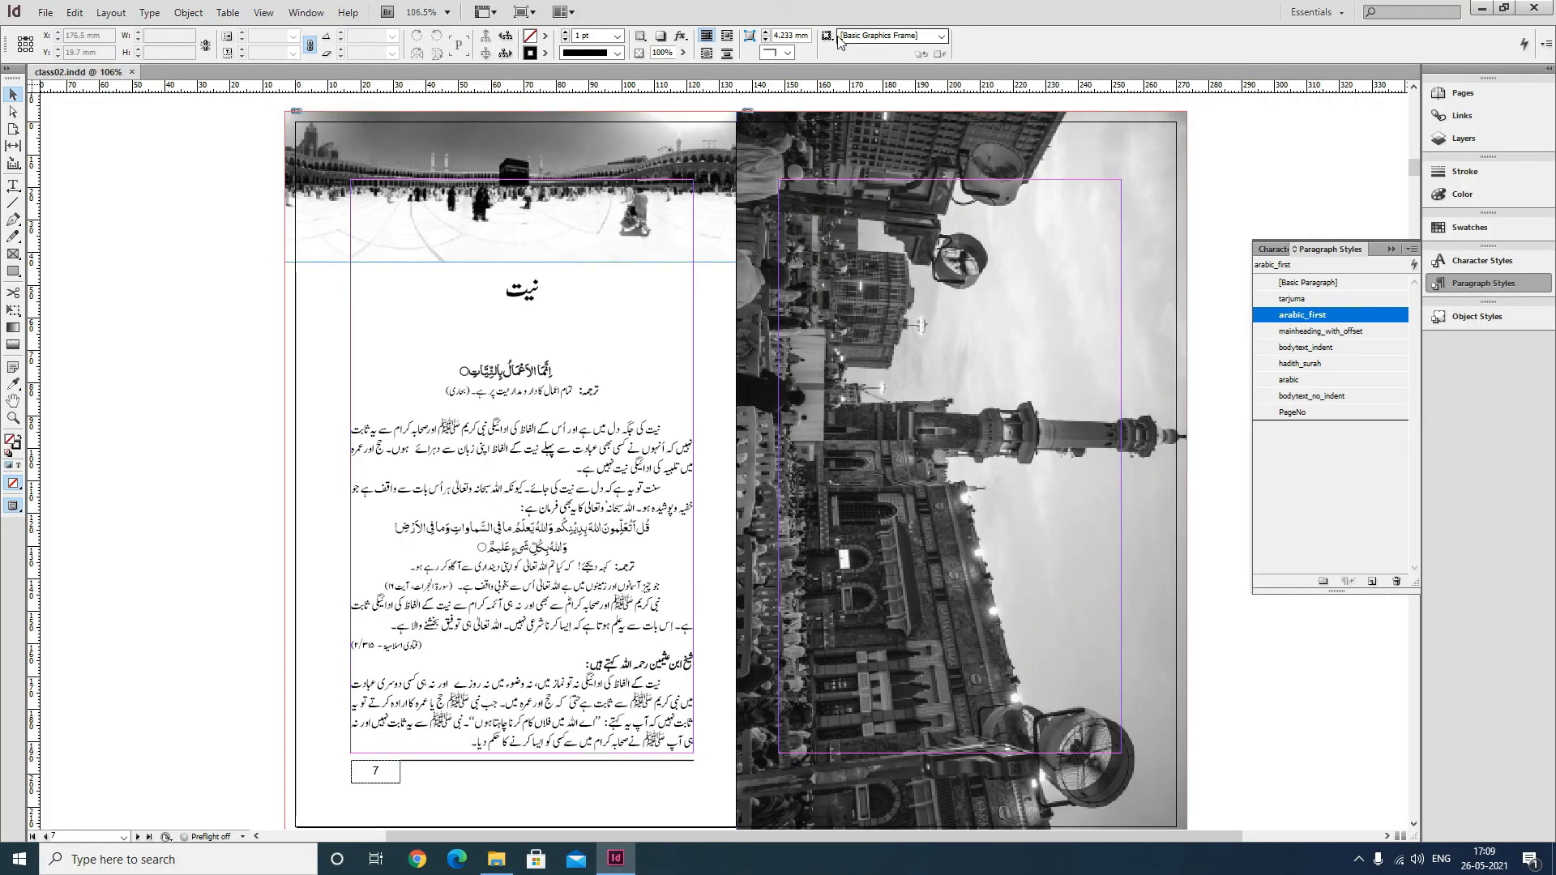
scroll(820, 444, down, 10)
scroll(820, 444, down, 10)
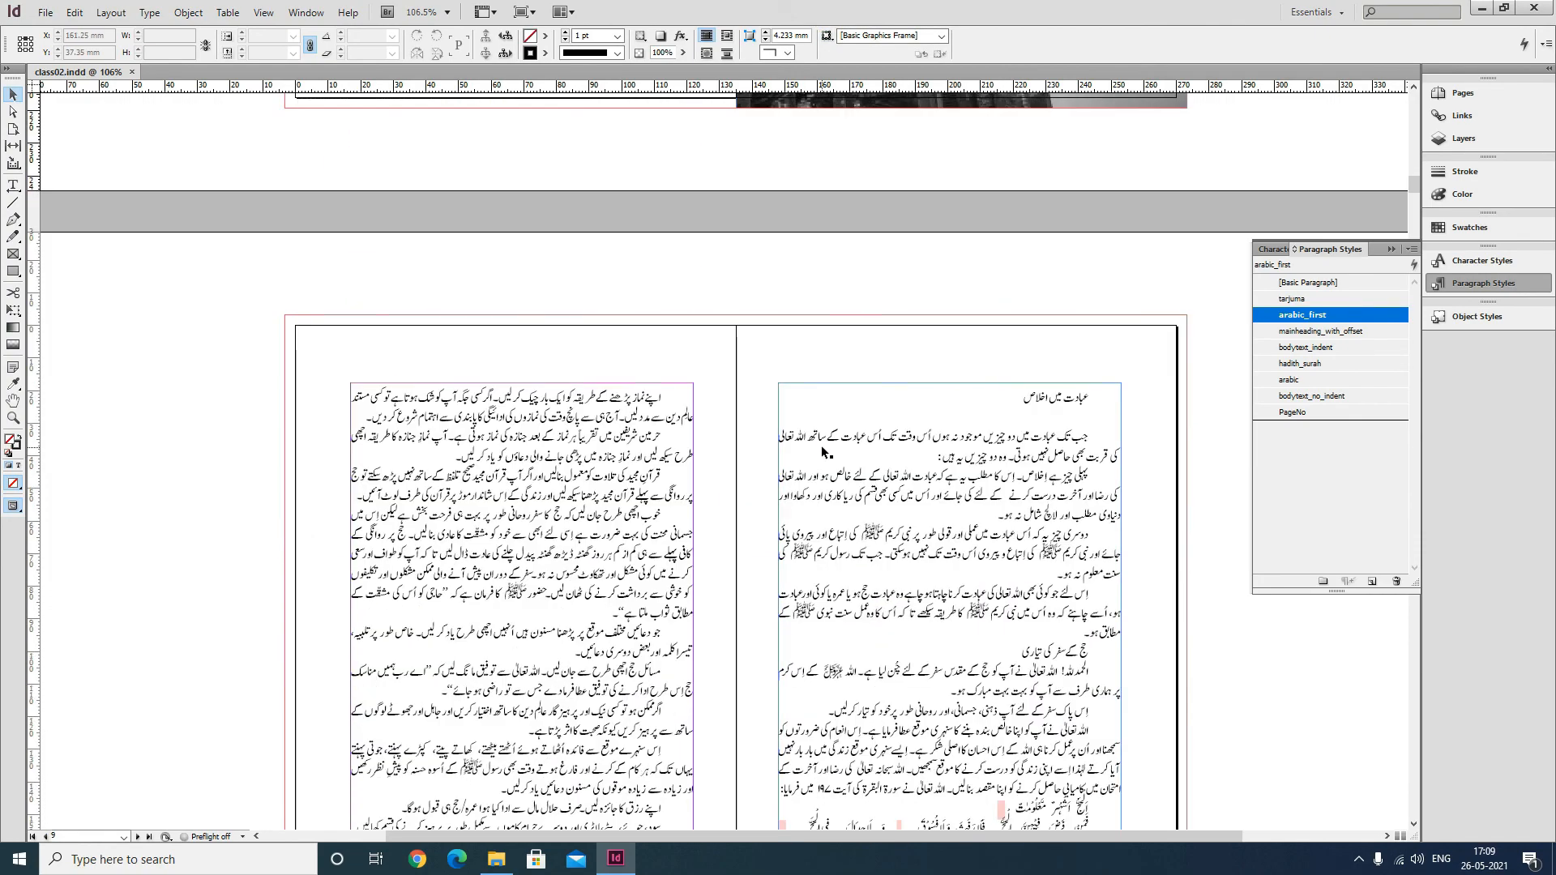